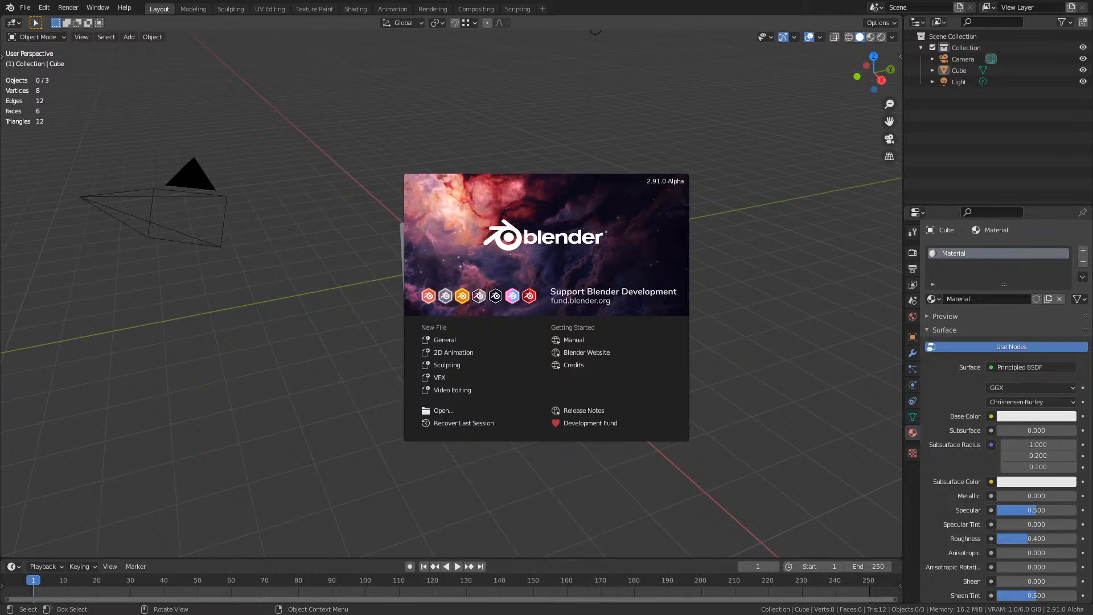
# Dismiss the splash screen and select the default cube in the scene
pyautogui.moveTo(0, 187); pyautogui.dragTo(312, 238)
pyautogui.click(311, 238)
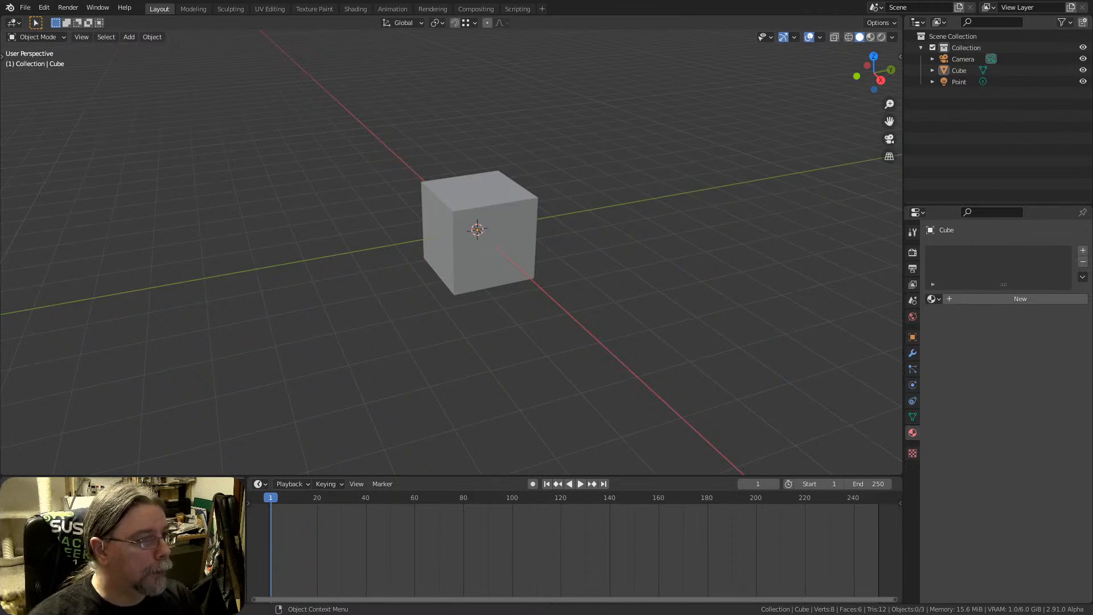
pyautogui.click(523, 249)
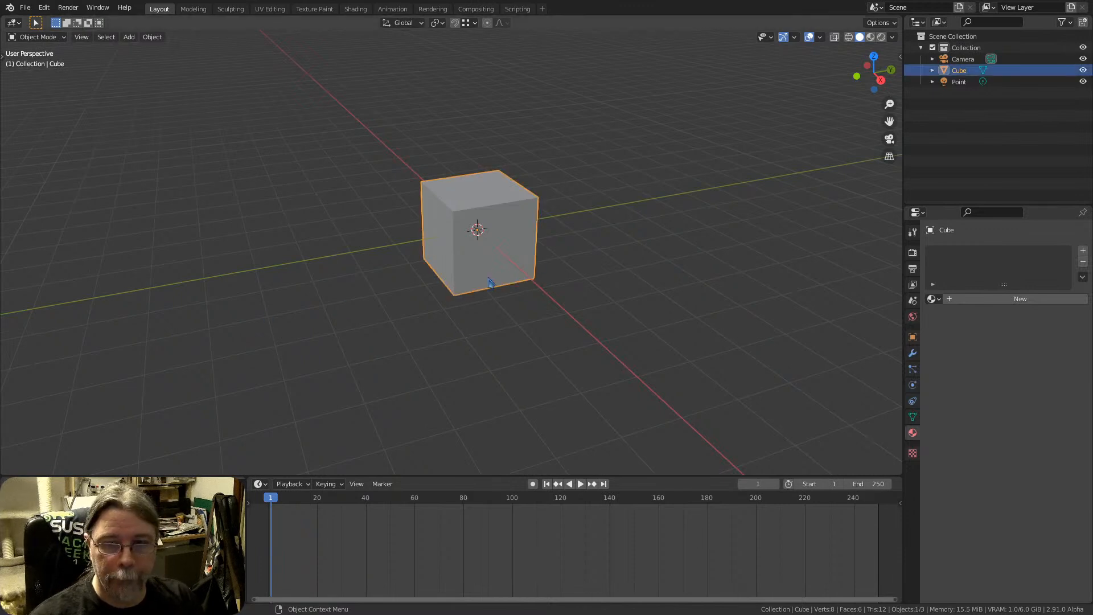
pyautogui.scroll(-2, 501, 229)
pyautogui.keyDown('shift'); pyautogui.moveTo(502, 222); pyautogui.dragTo(472, 234, button='middle'); pyautogui.keyUp('shift')
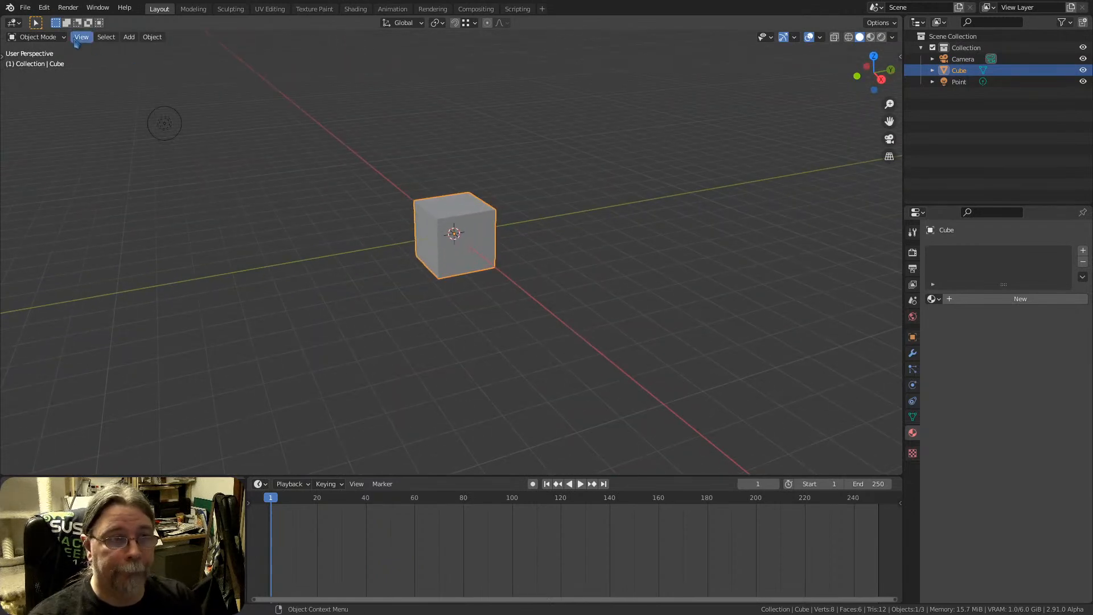
pyautogui.click(10, 14)
pyautogui.click(15, 29)
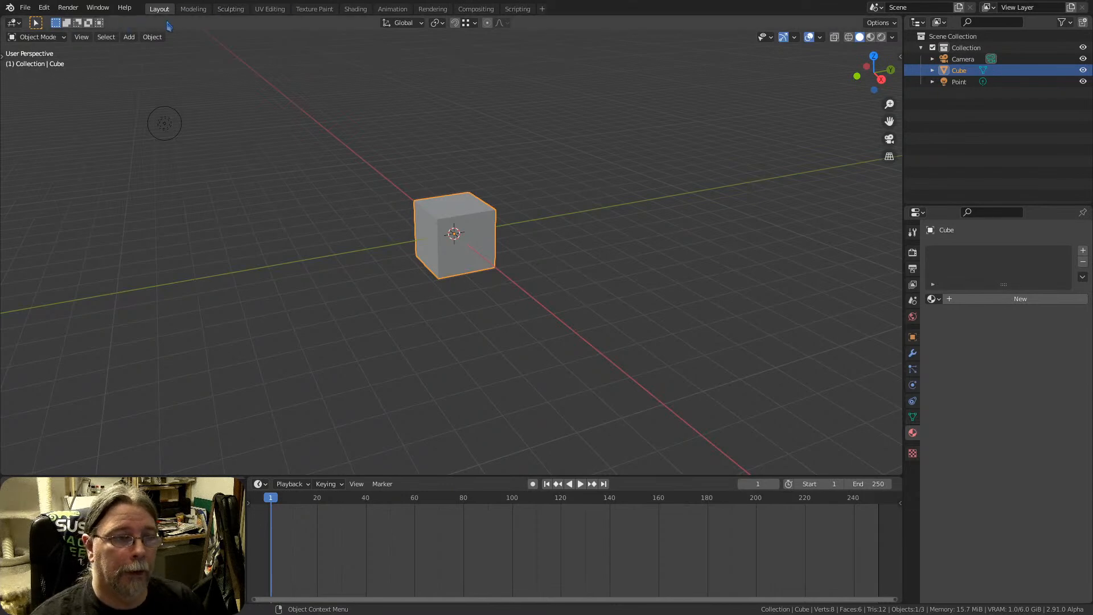
# Review the NDOF input settings in the preferences, including Invert Zoom, and close the preferences
pyautogui.click(44, 8)
pyautogui.click(69, 181)
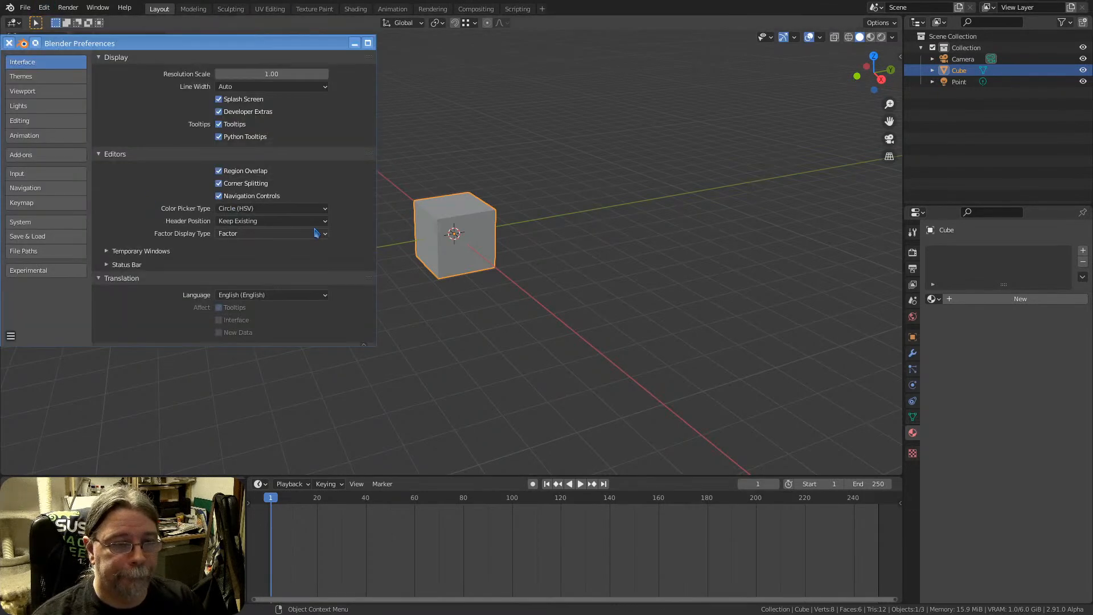
pyautogui.click(50, 175)
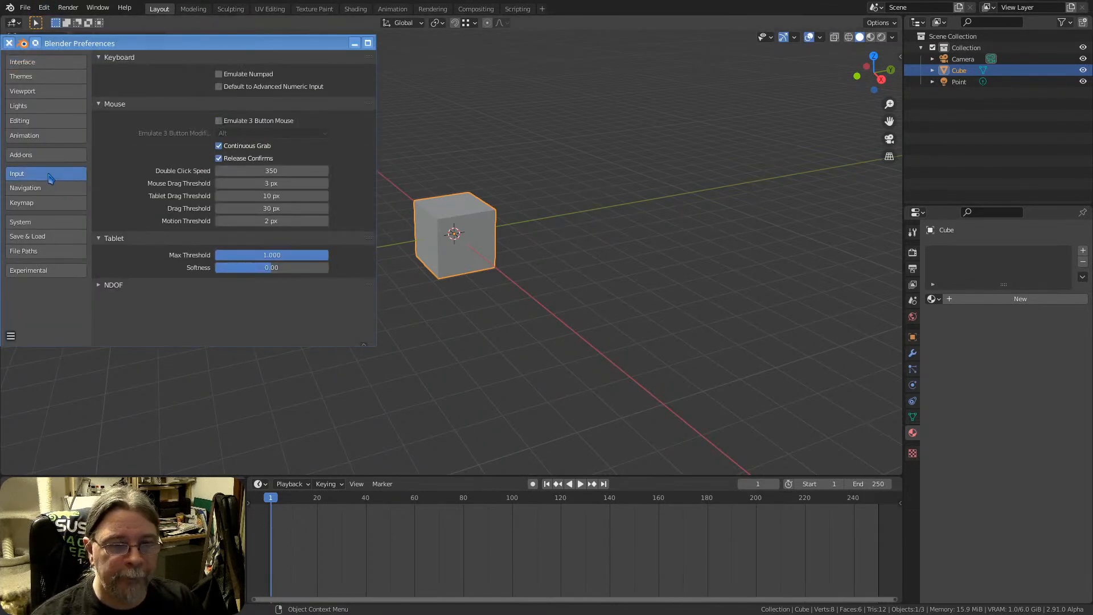
pyautogui.click(126, 283)
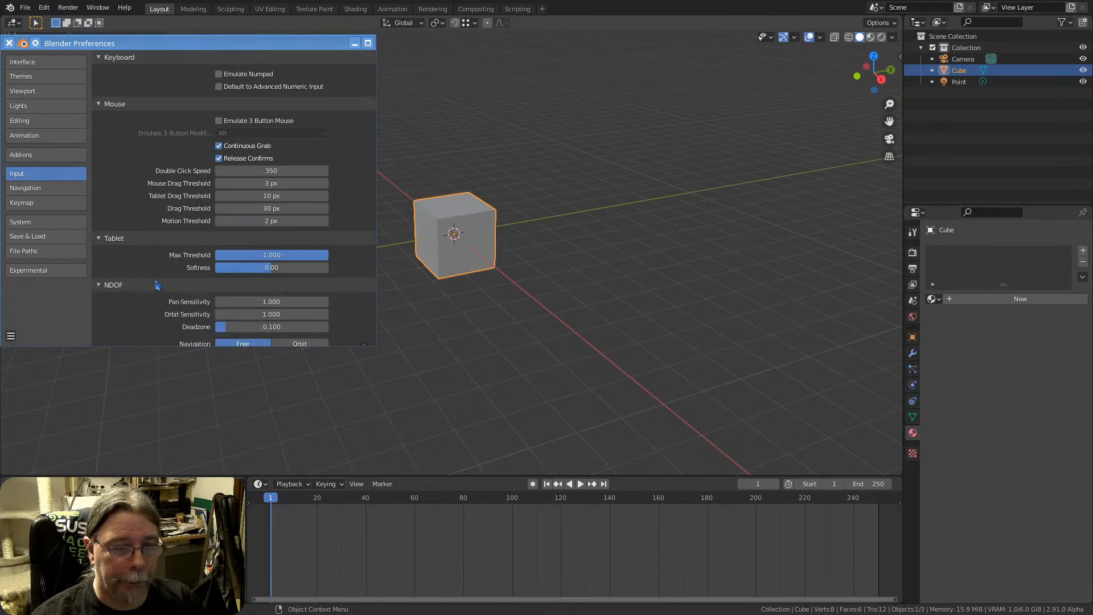
pyautogui.scroll(-5, 158, 285)
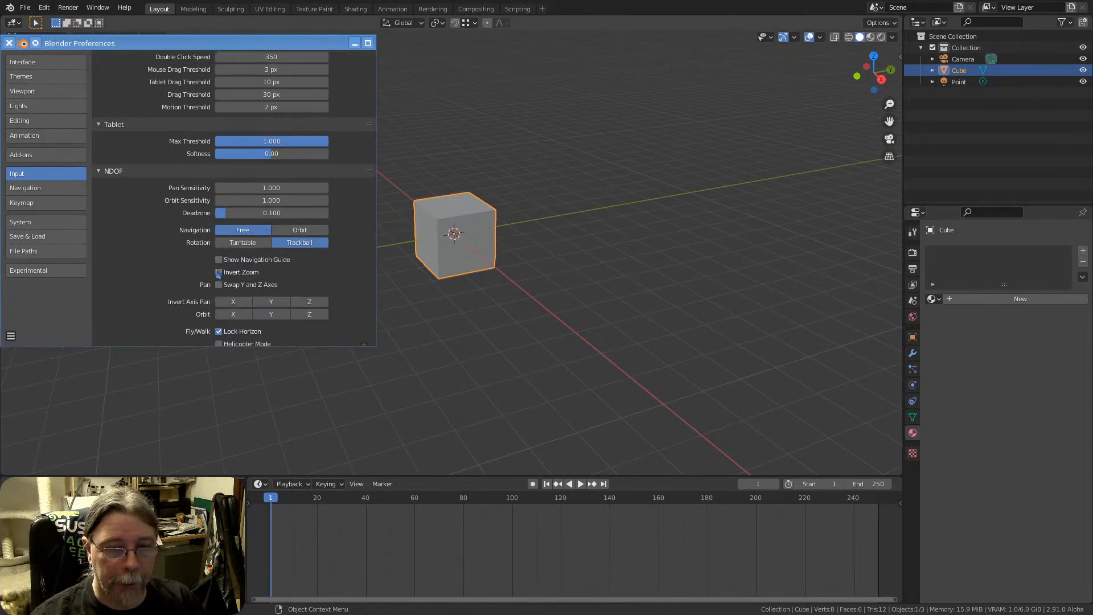
pyautogui.scroll(-1, 174, 262)
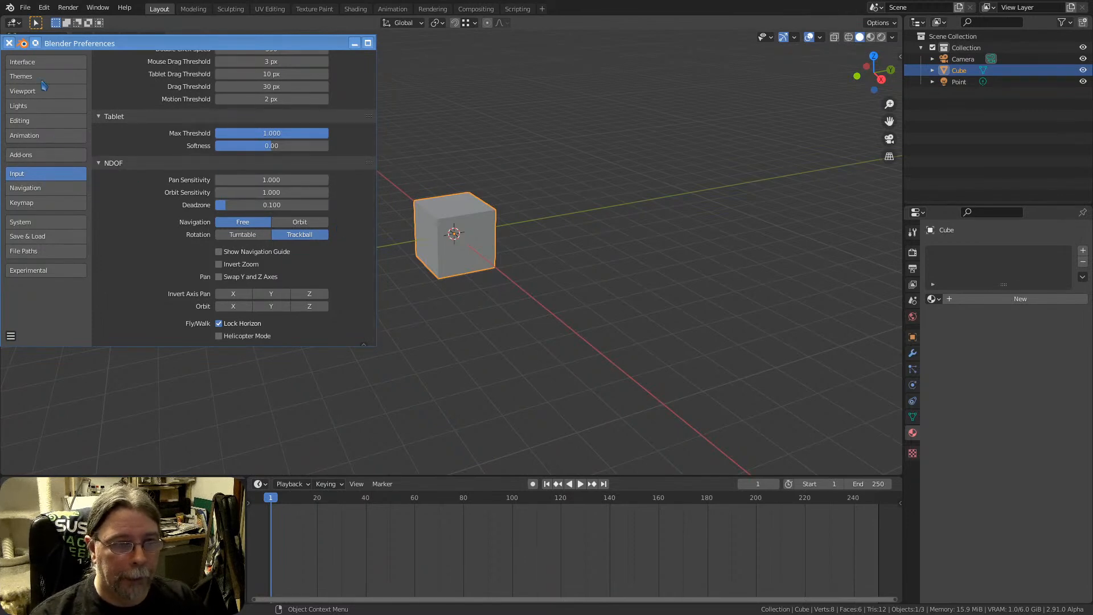
pyautogui.click(9, 42)
# Find the fly navigation command by searching for "fly", move through the scene around the cube, and exit fly mode
pyautogui.moveTo(469, 245)
pyautogui.mouseDown(button='middle')
pyautogui.moveTo(494, 244)
pyautogui.moveTo(472, 246)
pyautogui.mouseUp(button='middle')
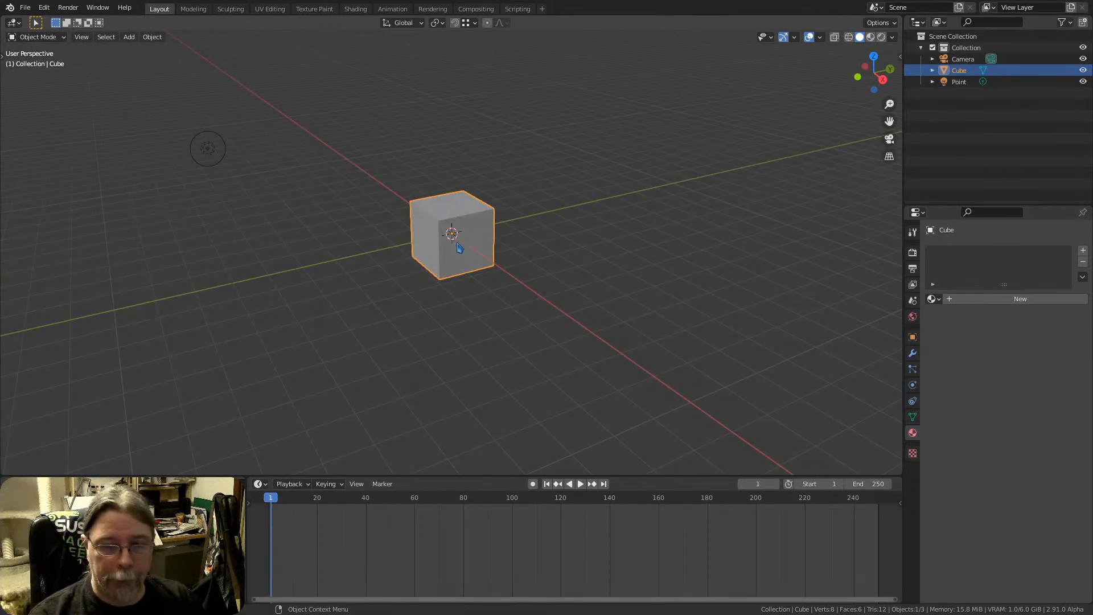
pyautogui.moveTo(472, 245); pyautogui.dragTo(474, 245, button='middle')
pyautogui.press('F3')
pyautogui.write('fly')
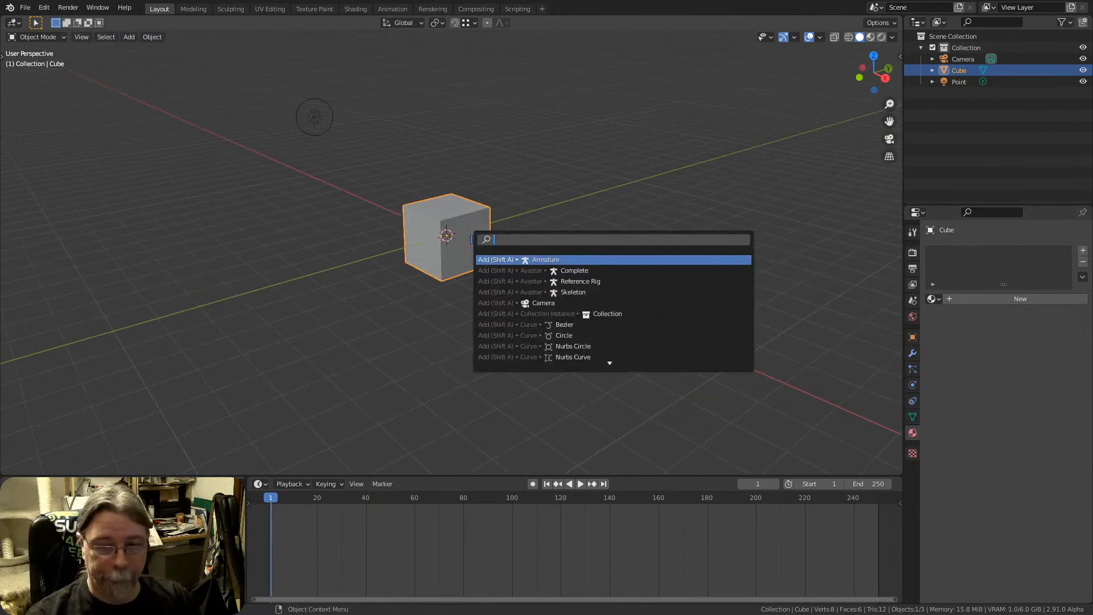
pyautogui.press('Return')
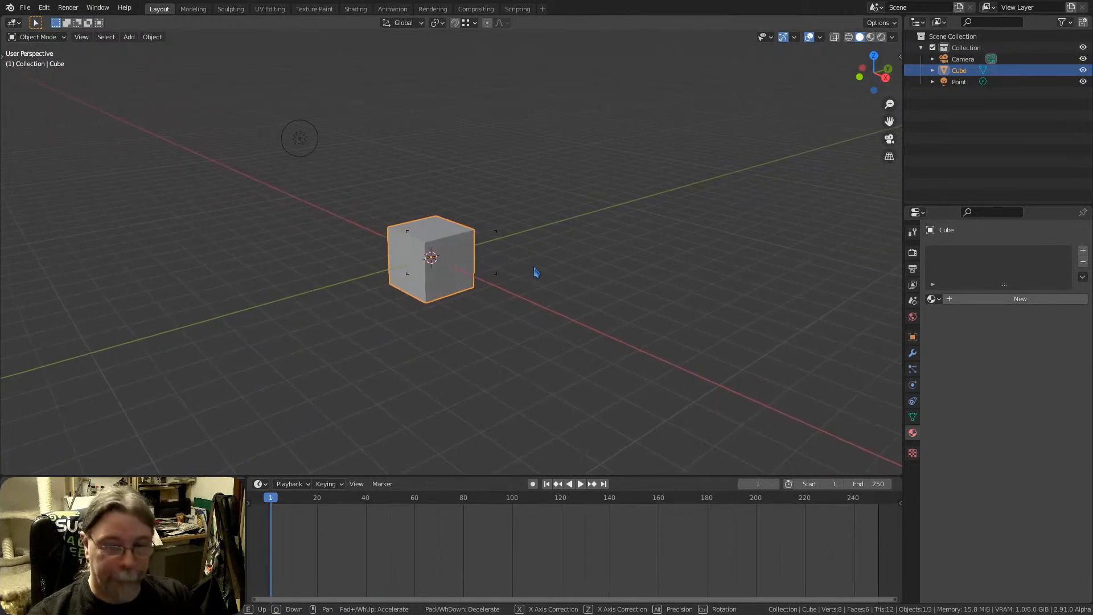
pyautogui.press('Escape')
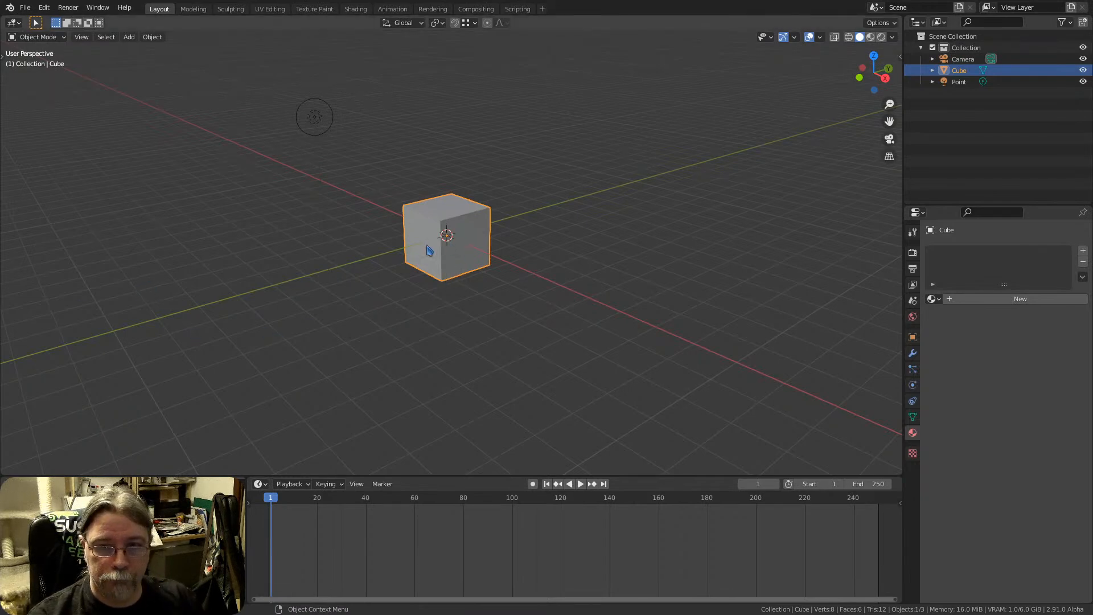
# Start the Screencast Keys display in the 3D viewport and hide the sidebar
pyautogui.moveTo(429, 250); pyautogui.dragTo(396, 250, button='middle')
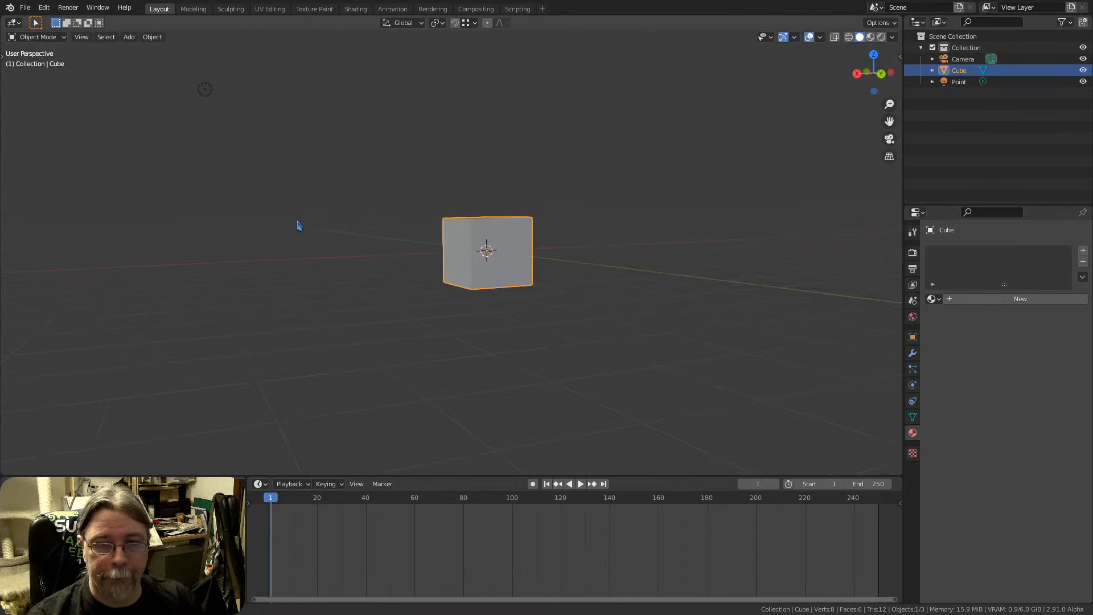
pyautogui.moveTo(298, 225); pyautogui.dragTo(463, 226, button='middle')
pyautogui.scroll(2, 454, 252)
pyautogui.scroll(1, 454, 254)
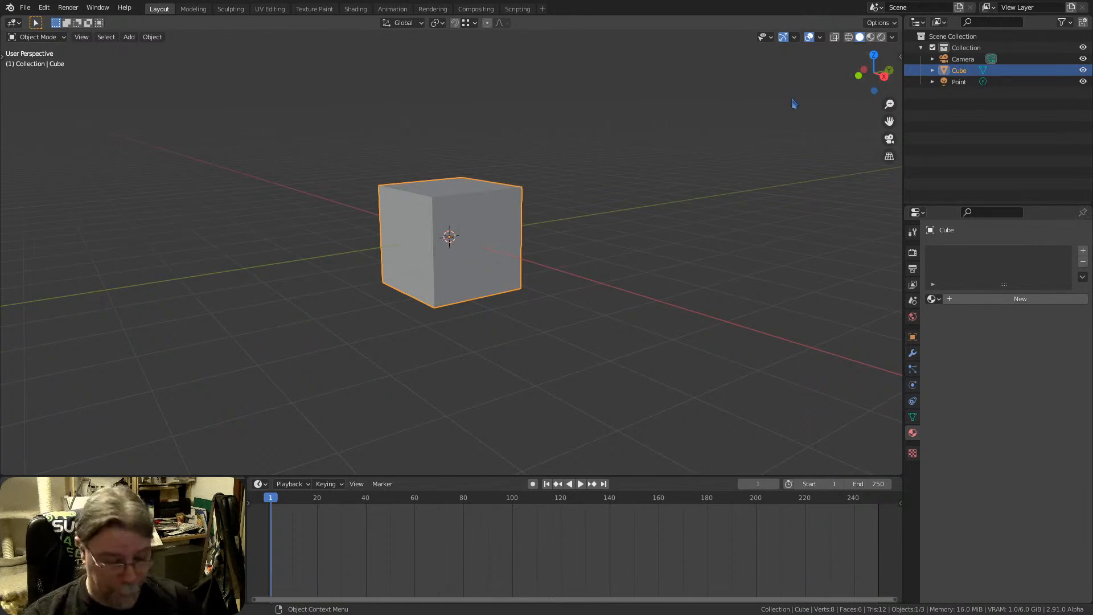
pyautogui.press('n')
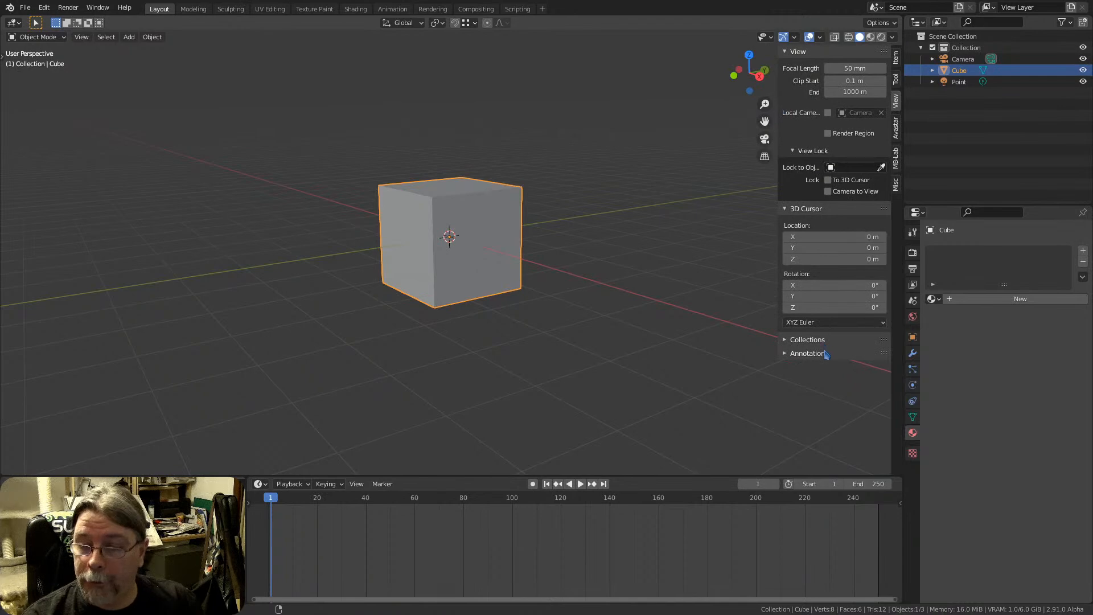
pyautogui.click(895, 184)
pyautogui.click(832, 69)
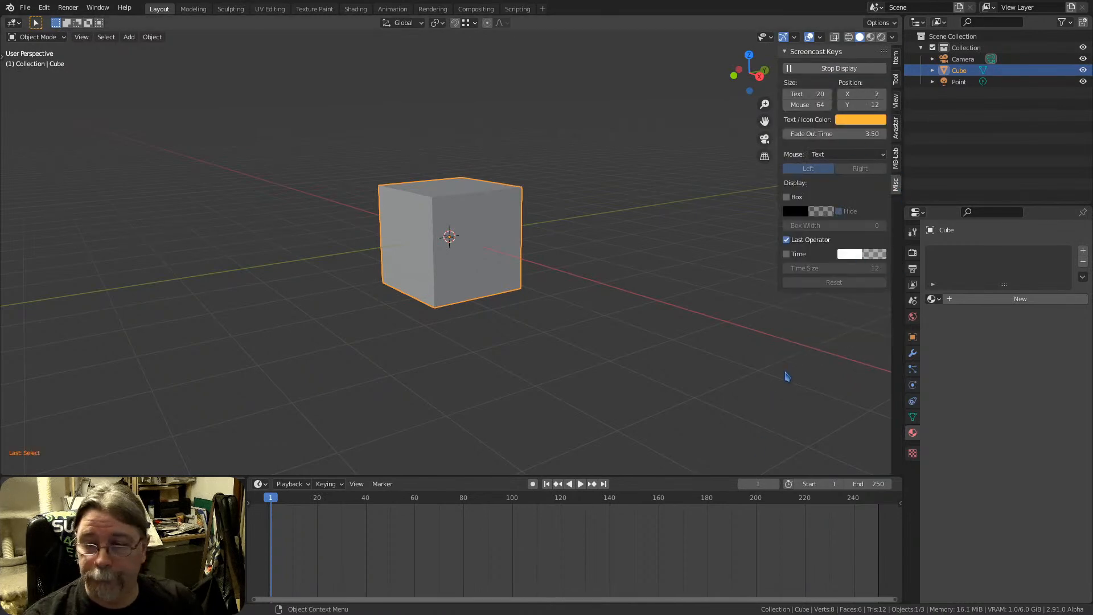
pyautogui.press('n')
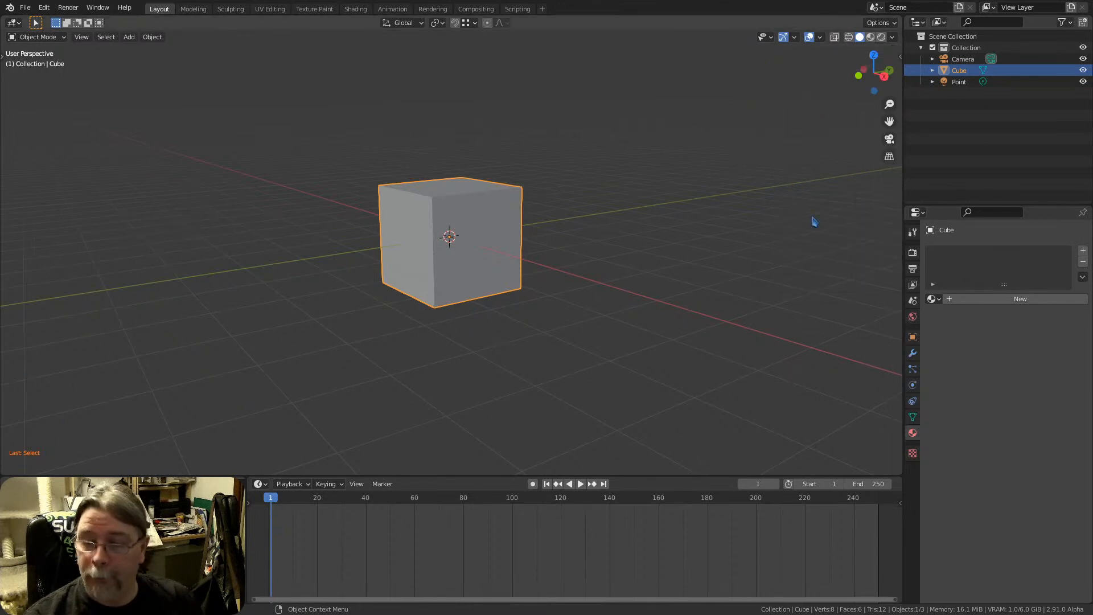
# Set the Screencast Keys text size to 28 and hide the sidebar
pyautogui.press('n')
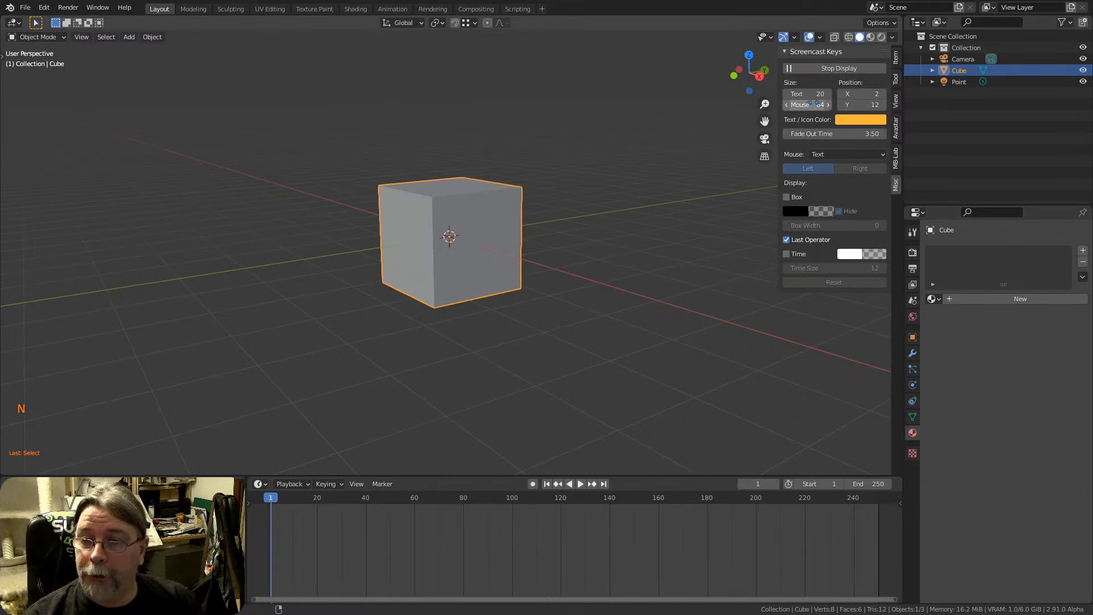
pyautogui.moveTo(829, 98); pyautogui.dragTo(844, 98)
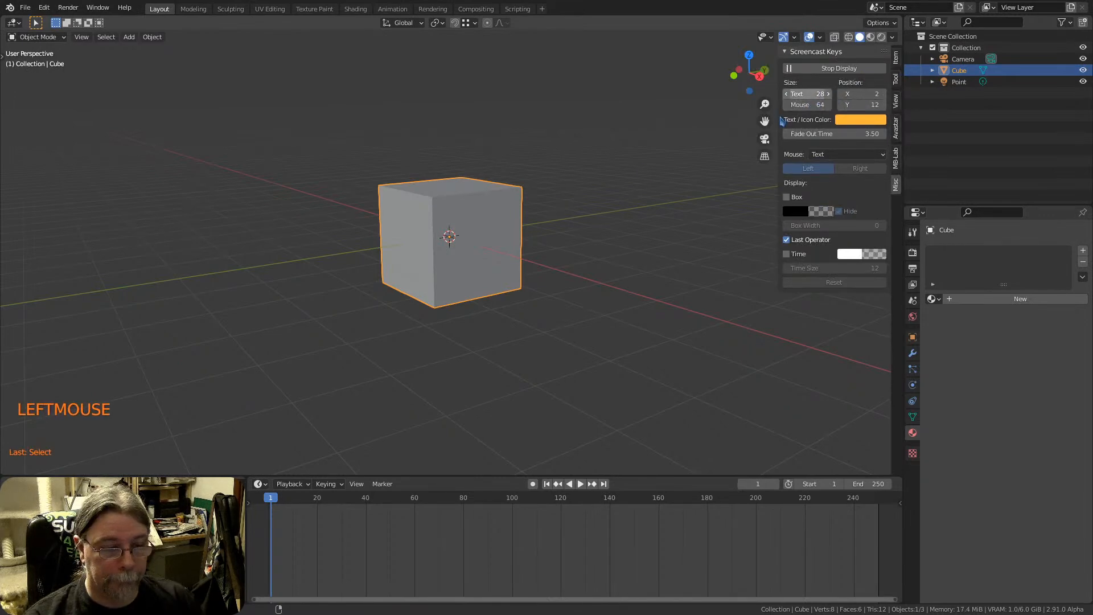
pyautogui.press('n')
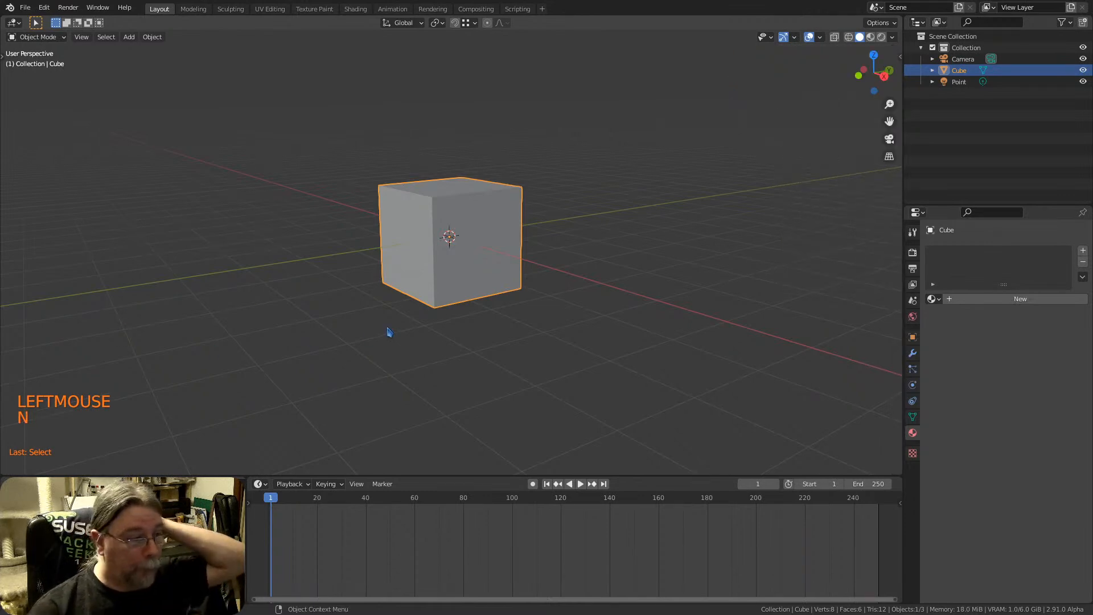
# Examine the sidebar's transform, active tool, view, Avastar, MB-Lab and Screencast Keys sections for the selected cube
pyautogui.press('n')
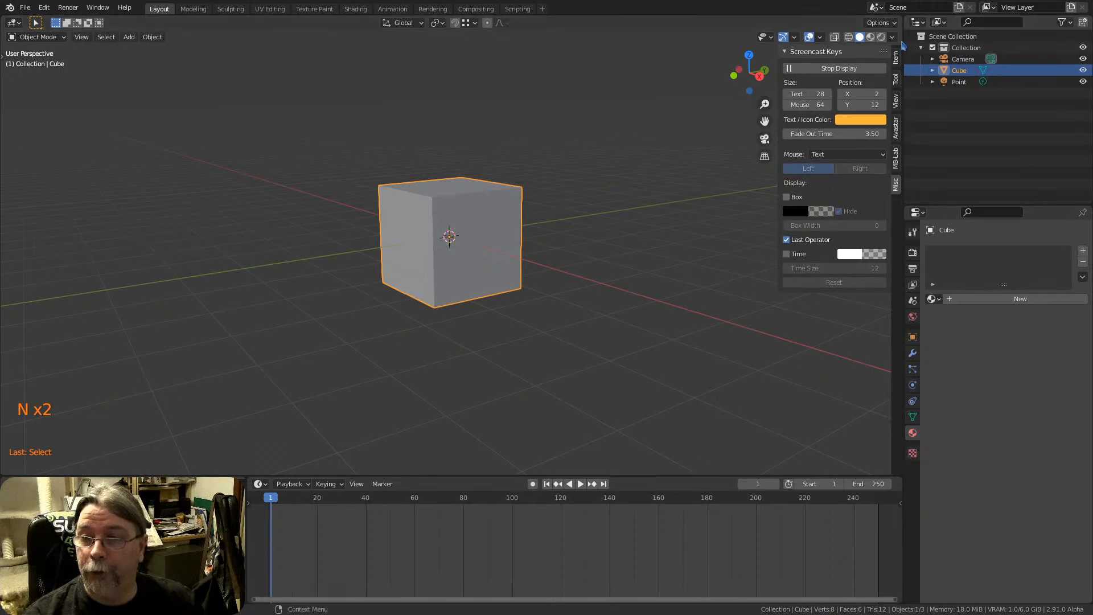
pyautogui.click(895, 64)
pyautogui.click(896, 80)
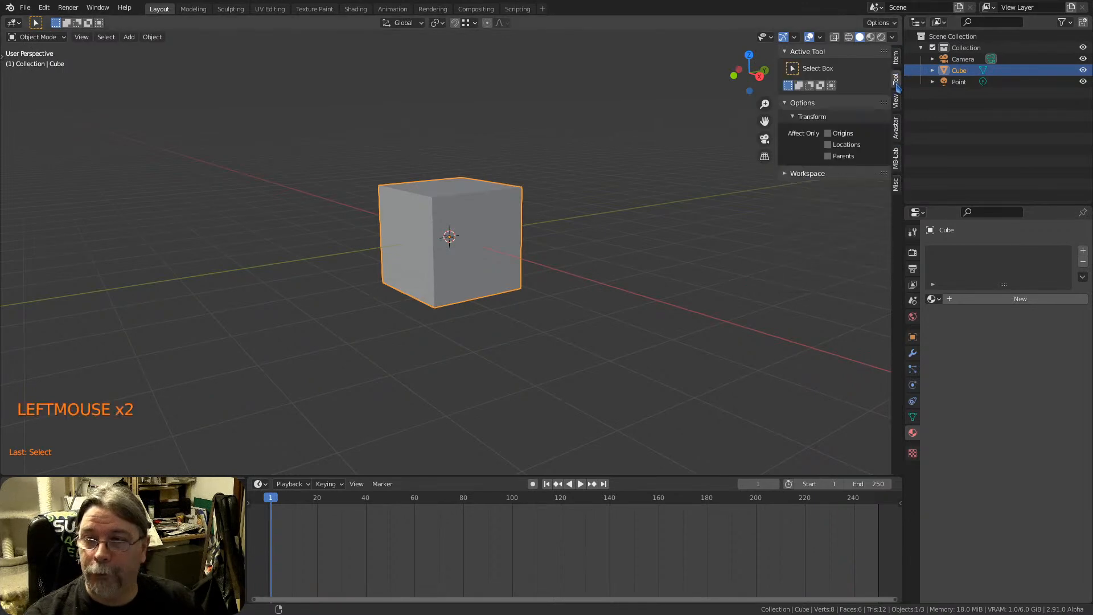
pyautogui.click(897, 103)
pyautogui.click(897, 129)
pyautogui.click(896, 162)
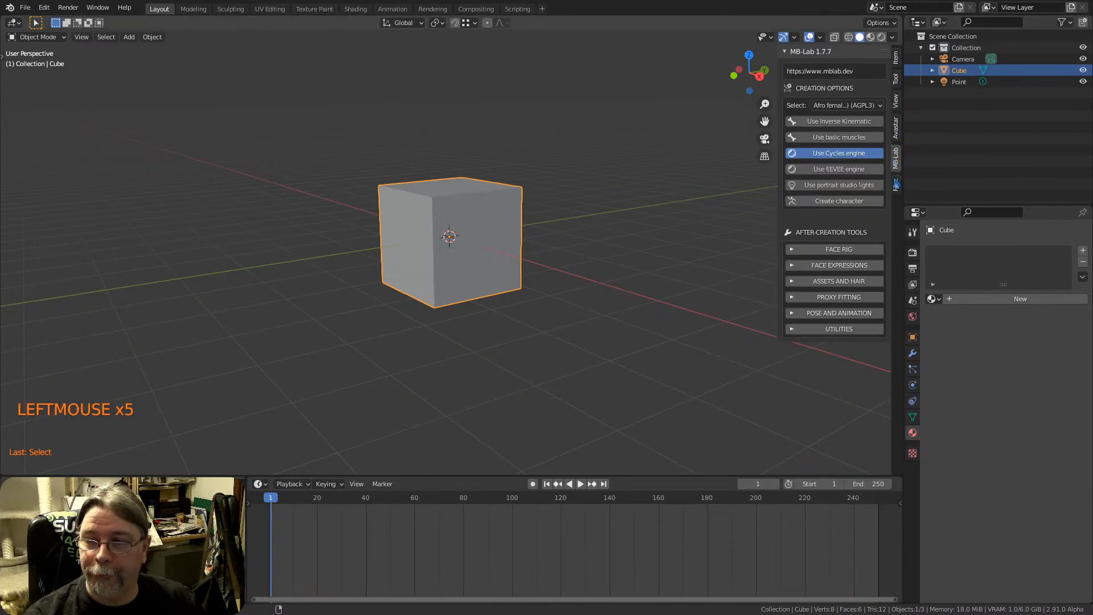
pyautogui.click(896, 183)
pyautogui.click(896, 61)
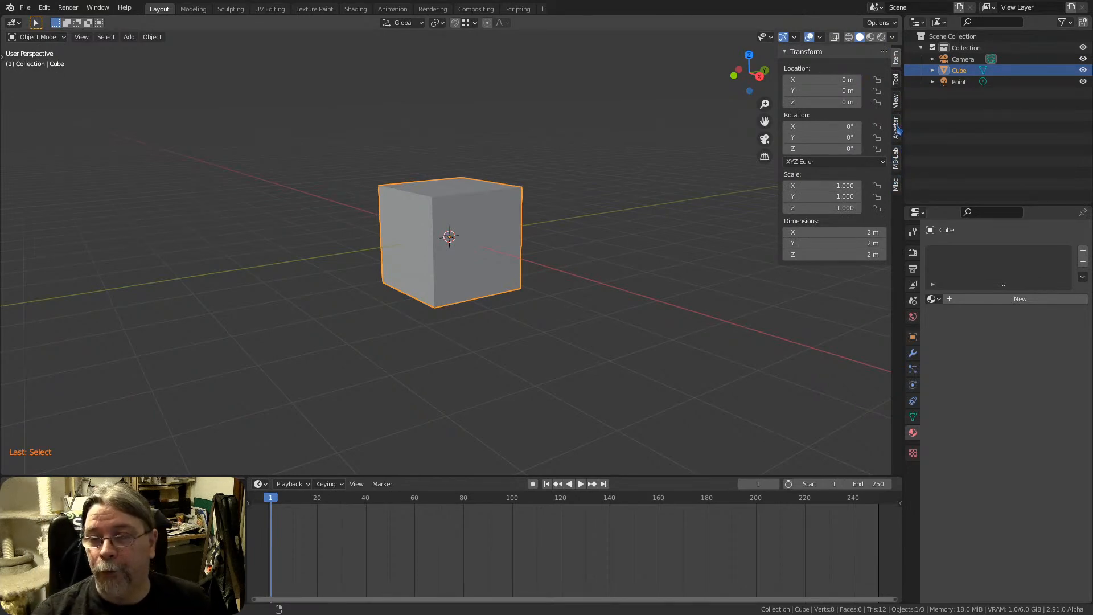
pyautogui.click(896, 79)
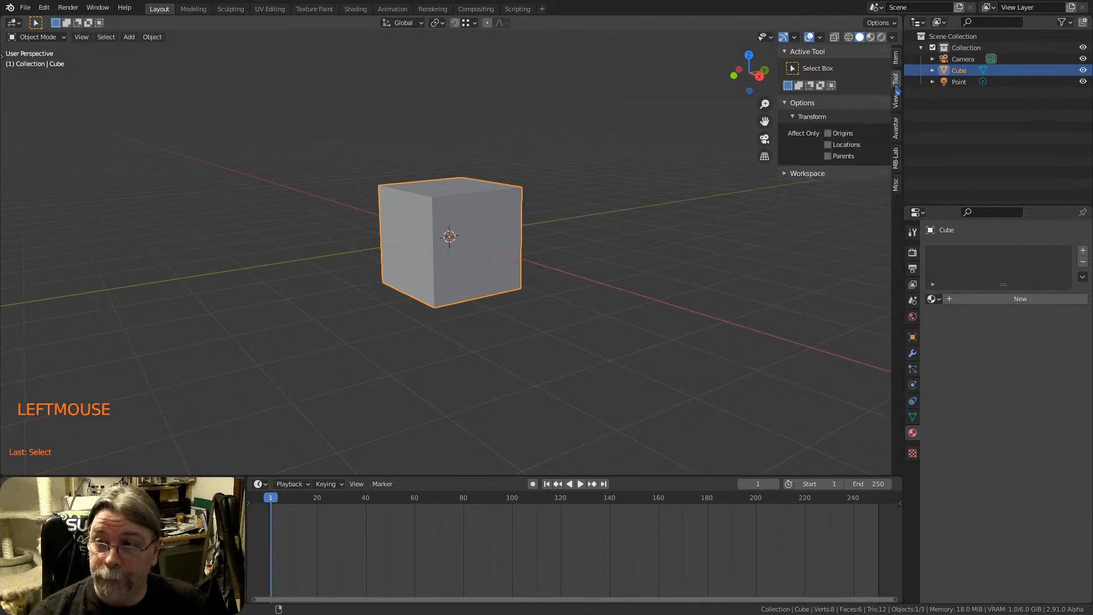
pyautogui.click(896, 102)
pyautogui.click(897, 83)
pyautogui.click(898, 64)
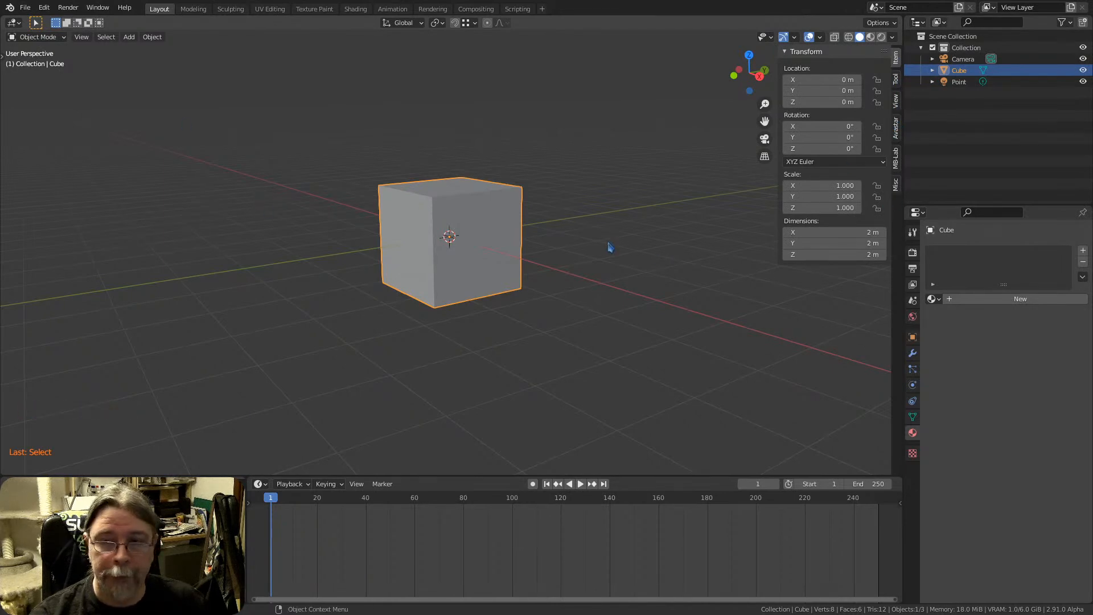
pyautogui.click(896, 187)
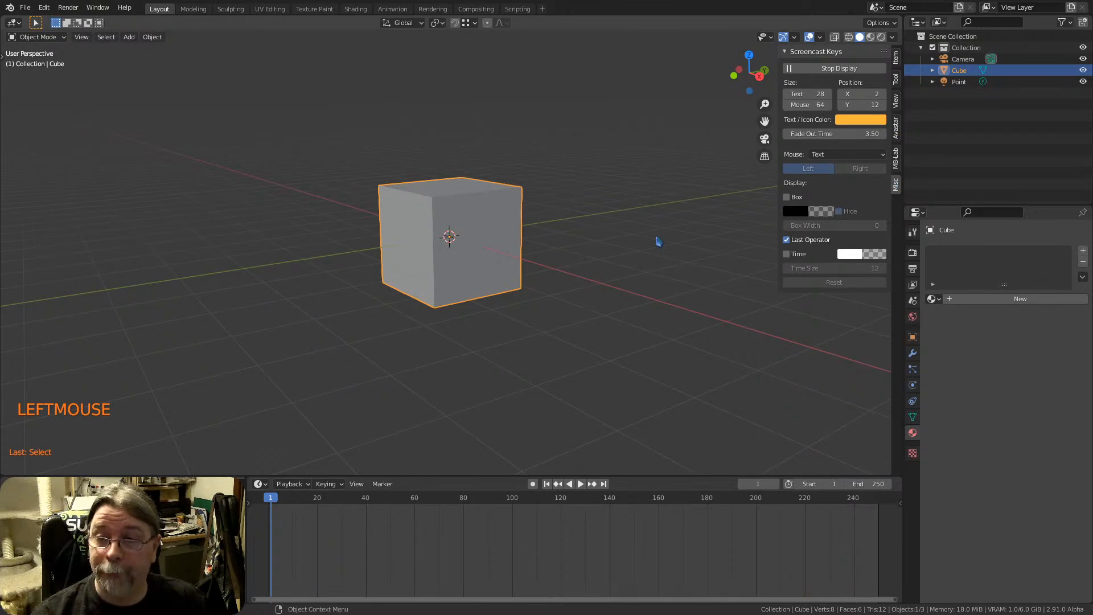
# Search the add-ons in the preferences for "screen" to check the Screencast Keys entry, and close the preferences
pyautogui.click(44, 8)
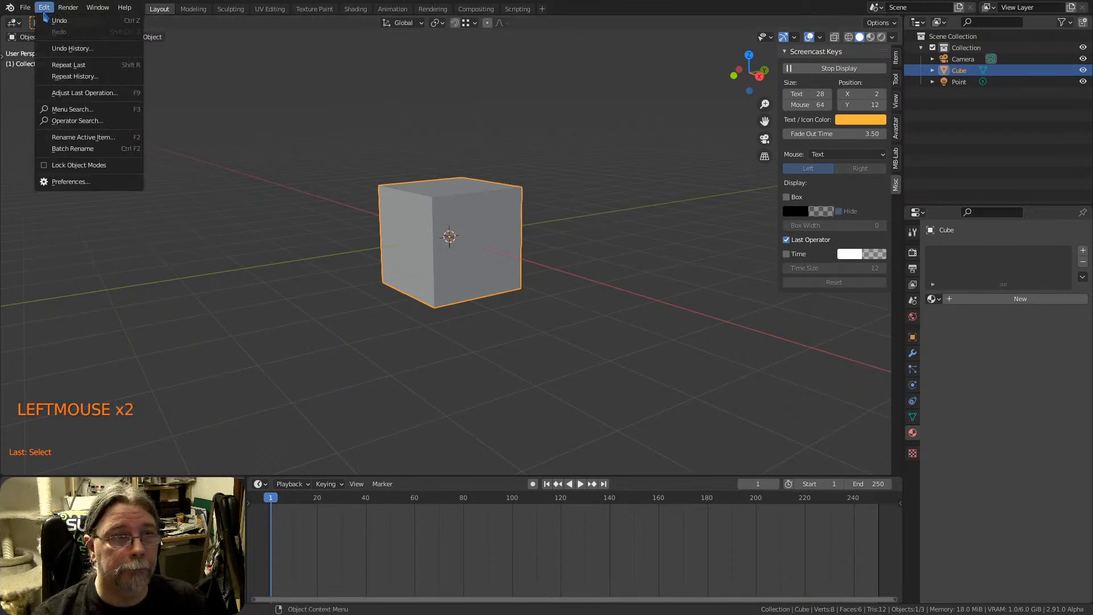
pyautogui.click(71, 181)
pyautogui.click(80, 147)
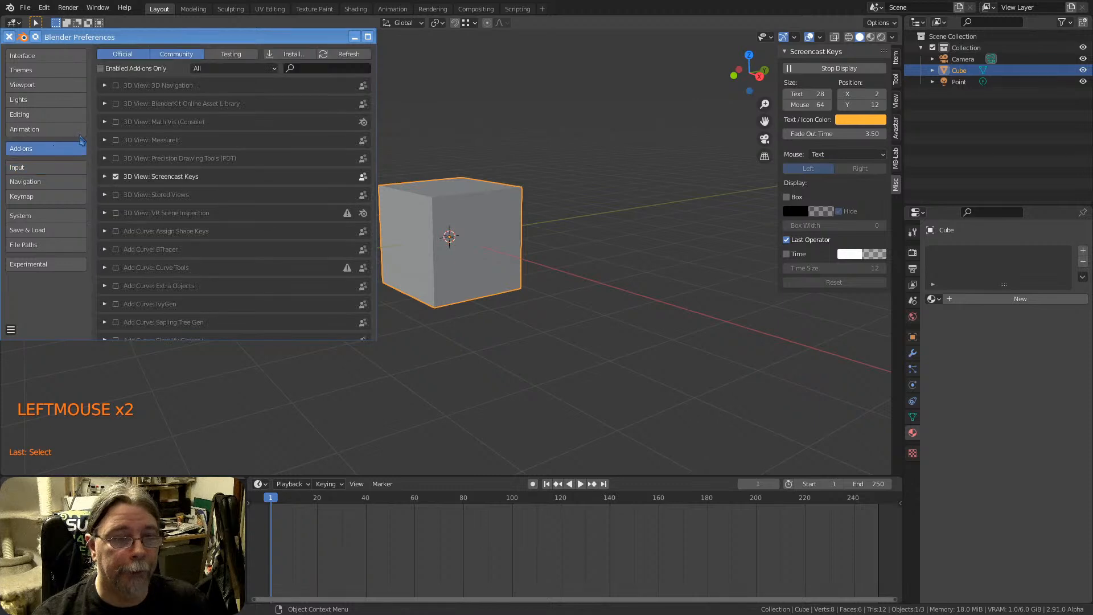
pyautogui.click(315, 69)
pyautogui.write('scr')
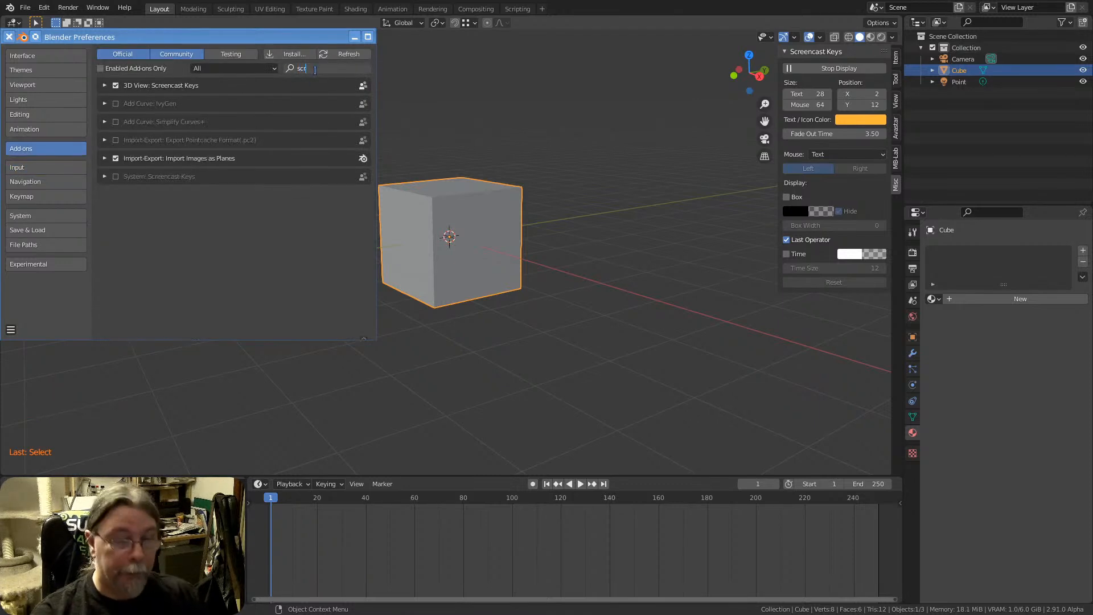
pyautogui.write('een')
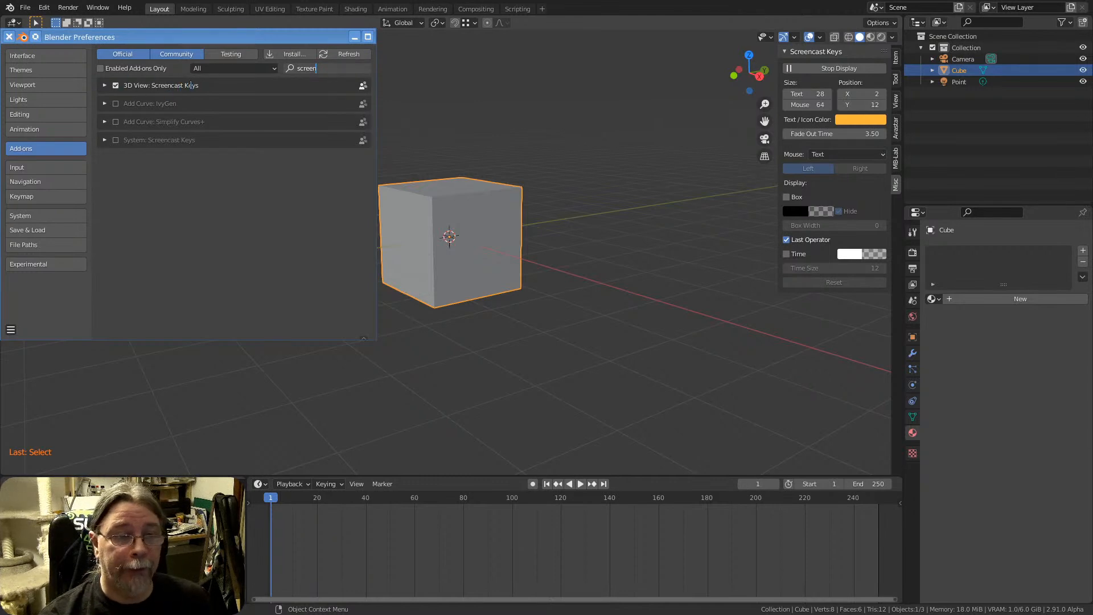
pyautogui.press('Return')
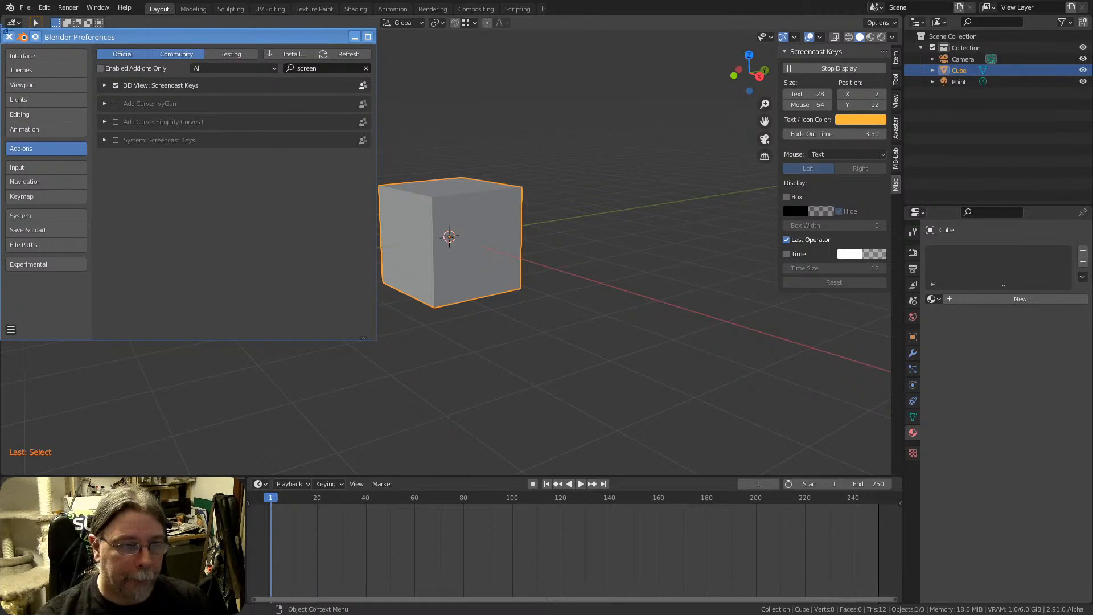
pyautogui.click(8, 36)
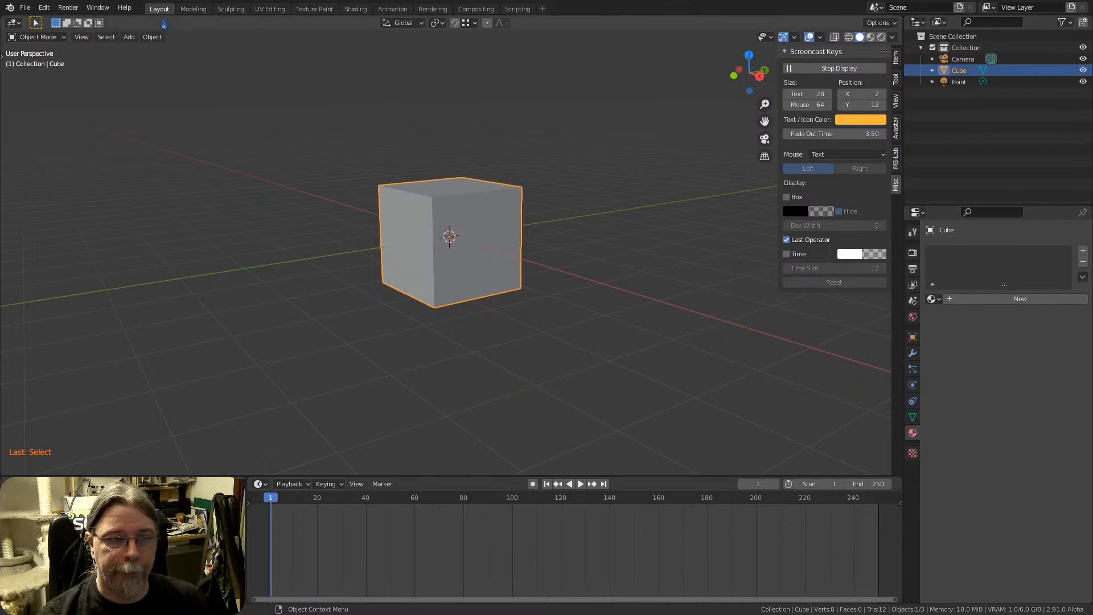
pyautogui.moveTo(494, 246); pyautogui.dragTo(356, 119, button='middle')
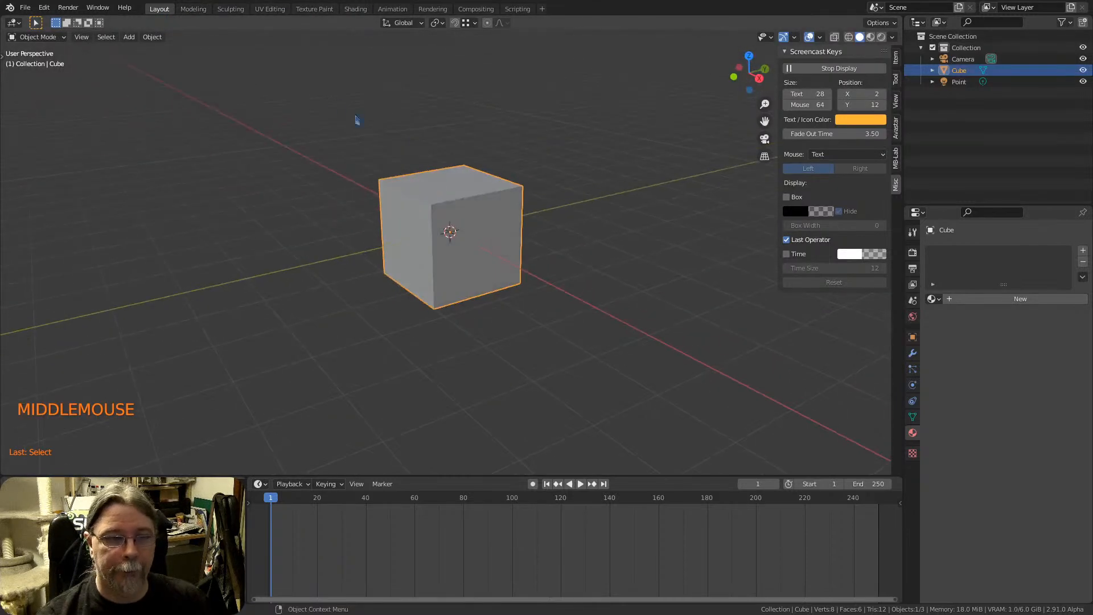
# View the cube in the Shading workspace, and return to the Layout workspace with the cube's Item transform properties shown
pyautogui.click(356, 9)
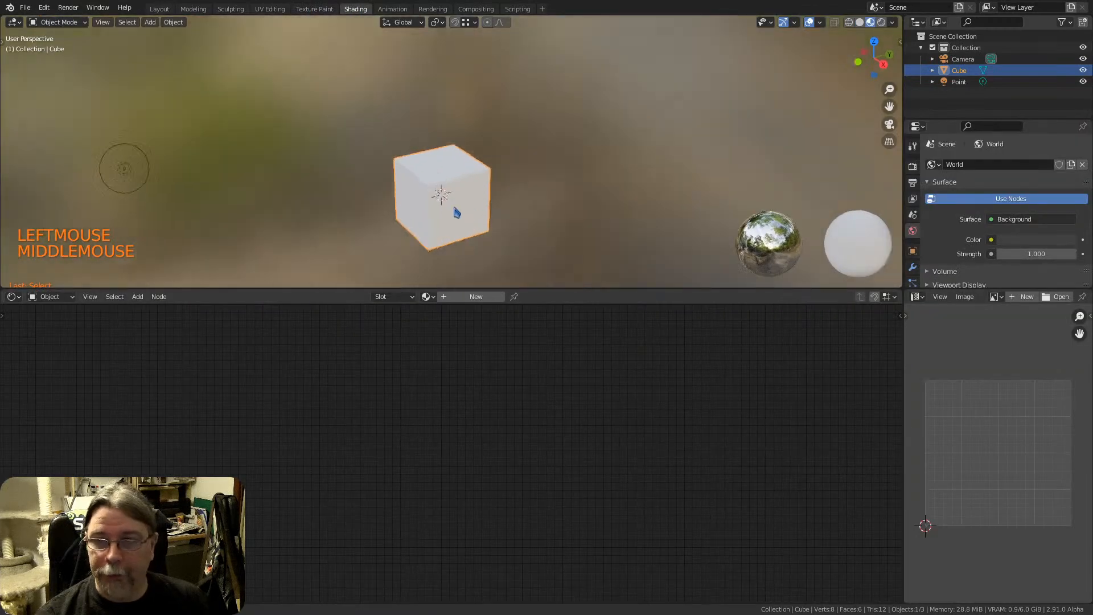
pyautogui.moveTo(457, 213); pyautogui.dragTo(453, 212, button='middle')
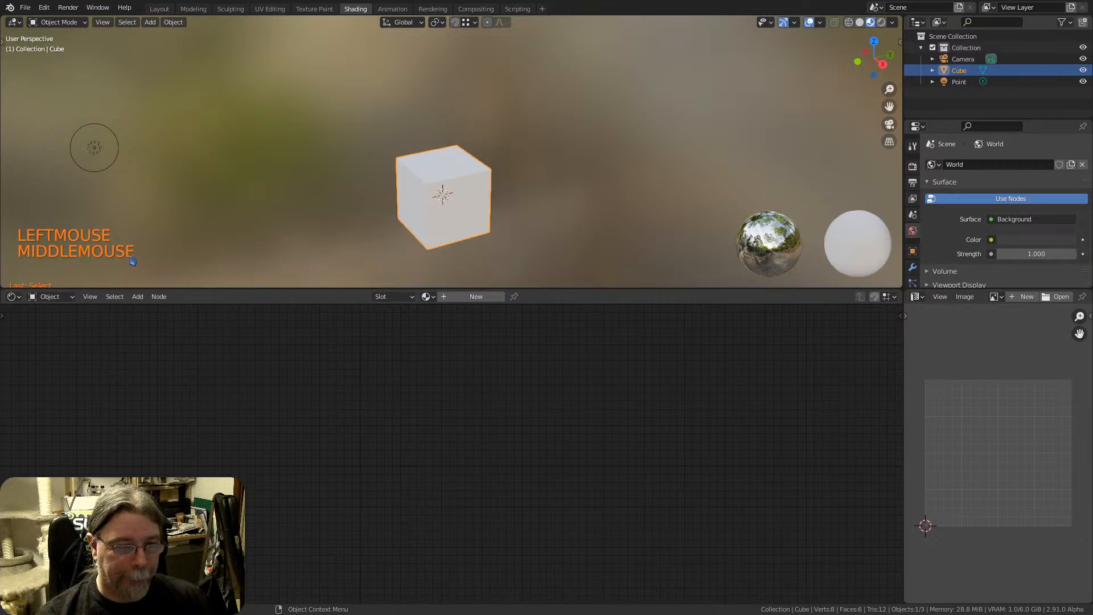
pyautogui.moveTo(458, 197); pyautogui.dragTo(391, 220, button='middle')
pyautogui.moveTo(435, 185); pyautogui.dragTo(449, 171, button='middle')
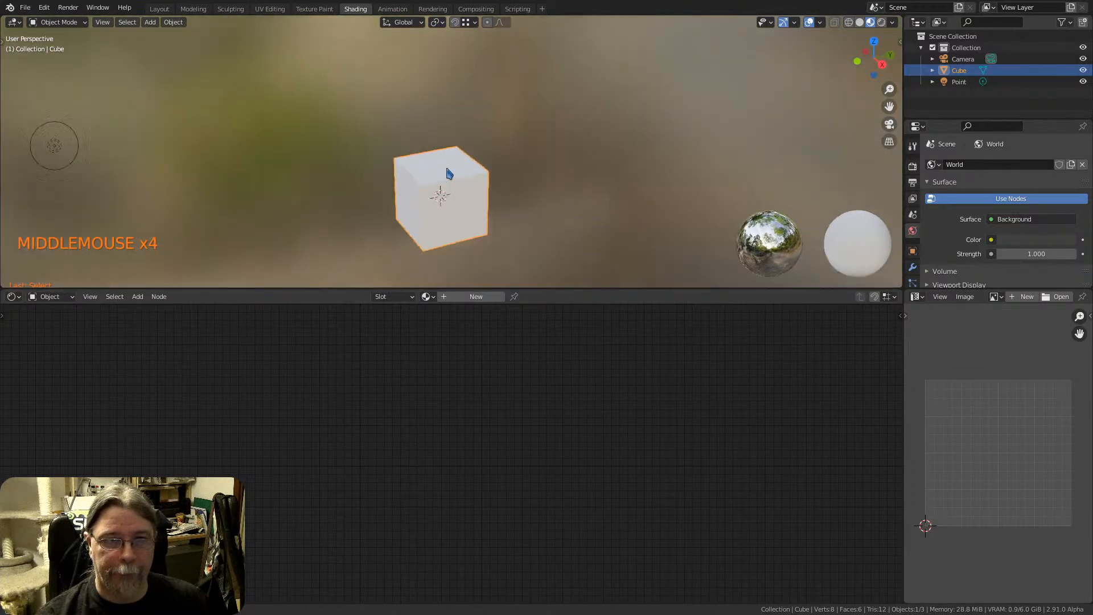
pyautogui.click(159, 10)
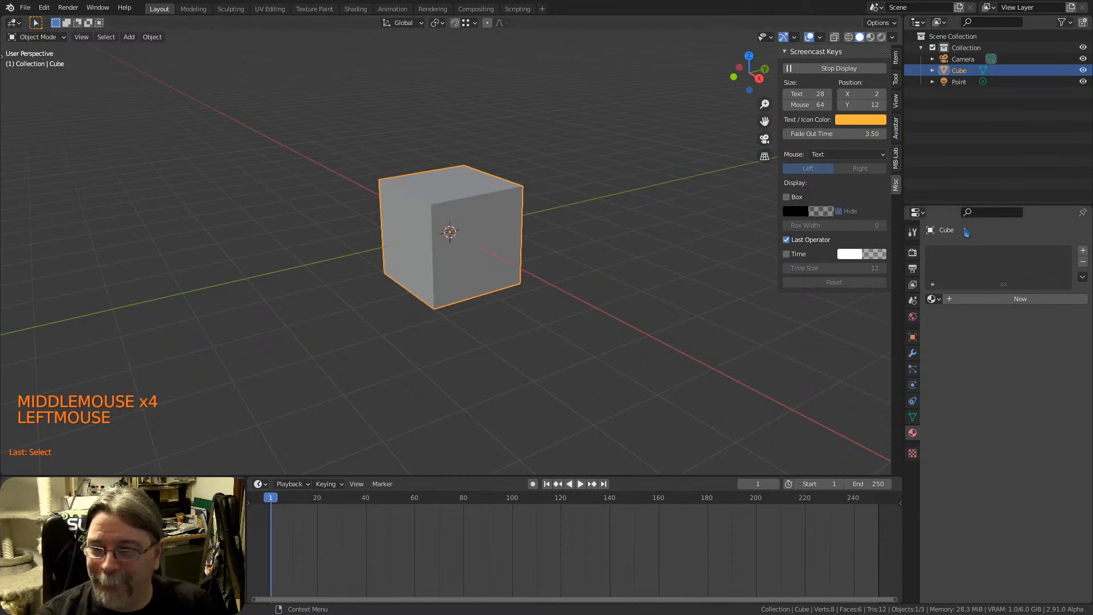
pyautogui.click(894, 58)
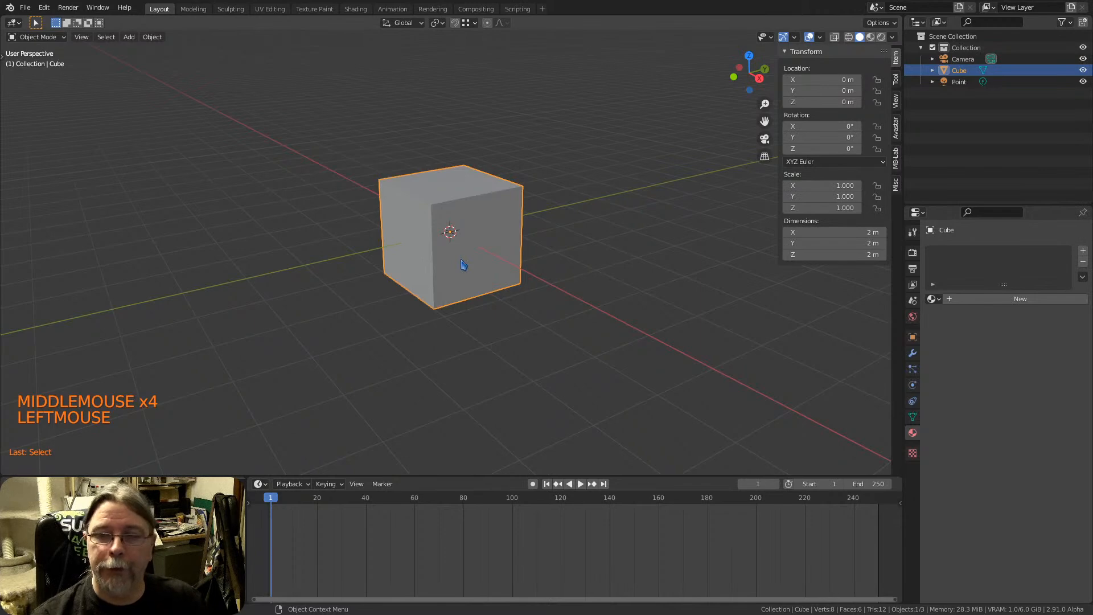
pyautogui.moveTo(450, 254)
pyautogui.mouseDown(button='middle')
pyautogui.moveTo(436, 253)
pyautogui.moveTo(465, 242)
pyautogui.mouseUp(button='middle')
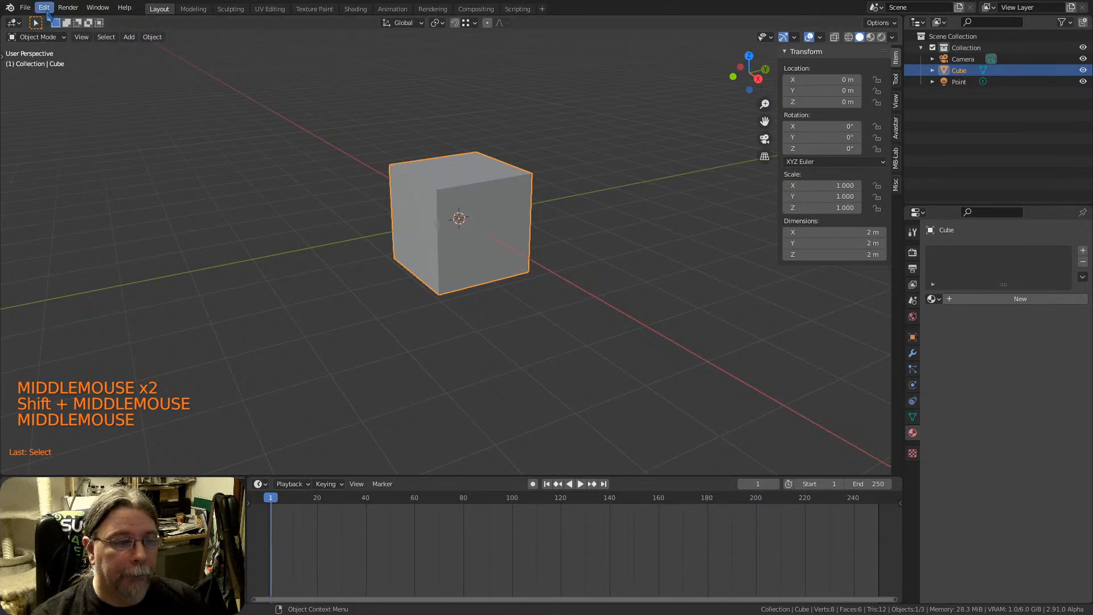
# Search the add-ons in the preferences for "rigify", enable the Rigging: Rigify add-on and close the preferences
pyautogui.click(45, 8)
pyautogui.click(69, 182)
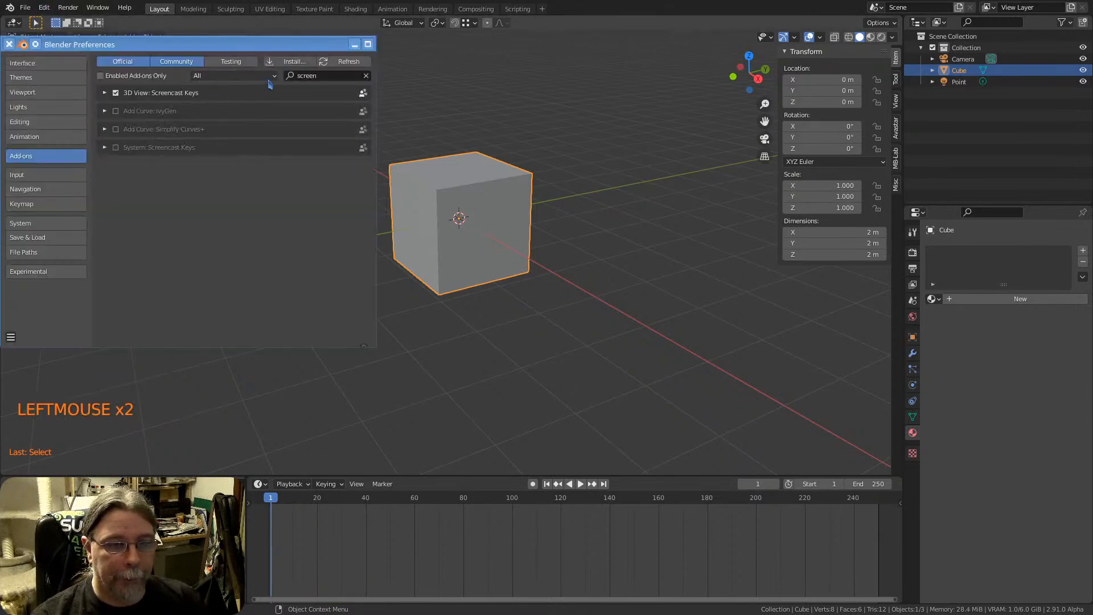
pyautogui.click(310, 76)
pyautogui.write('rigify')
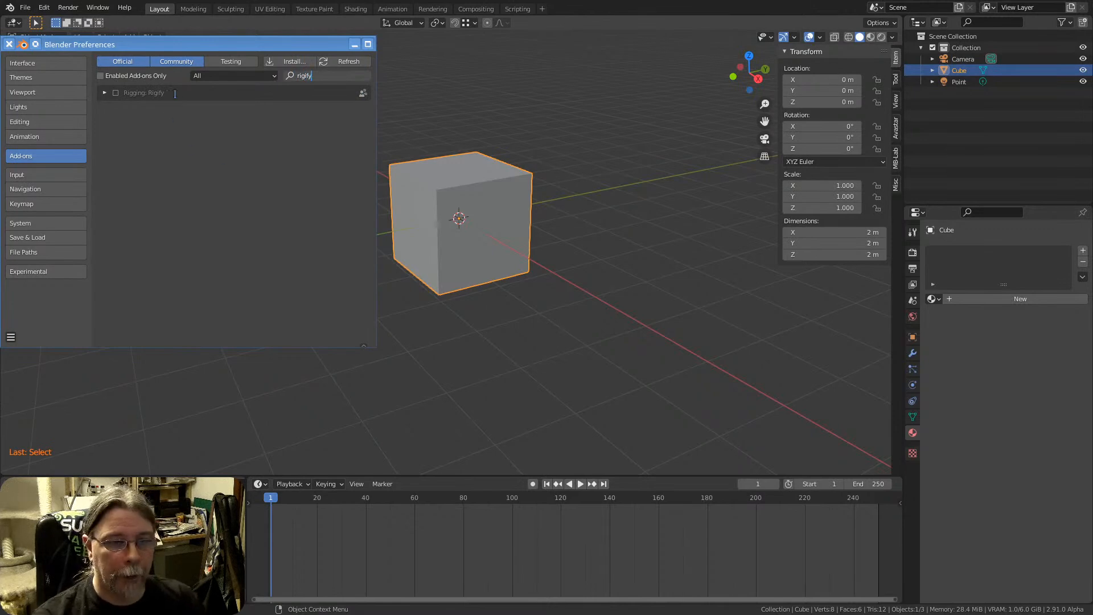
pyautogui.click(116, 94)
pyautogui.click(115, 93)
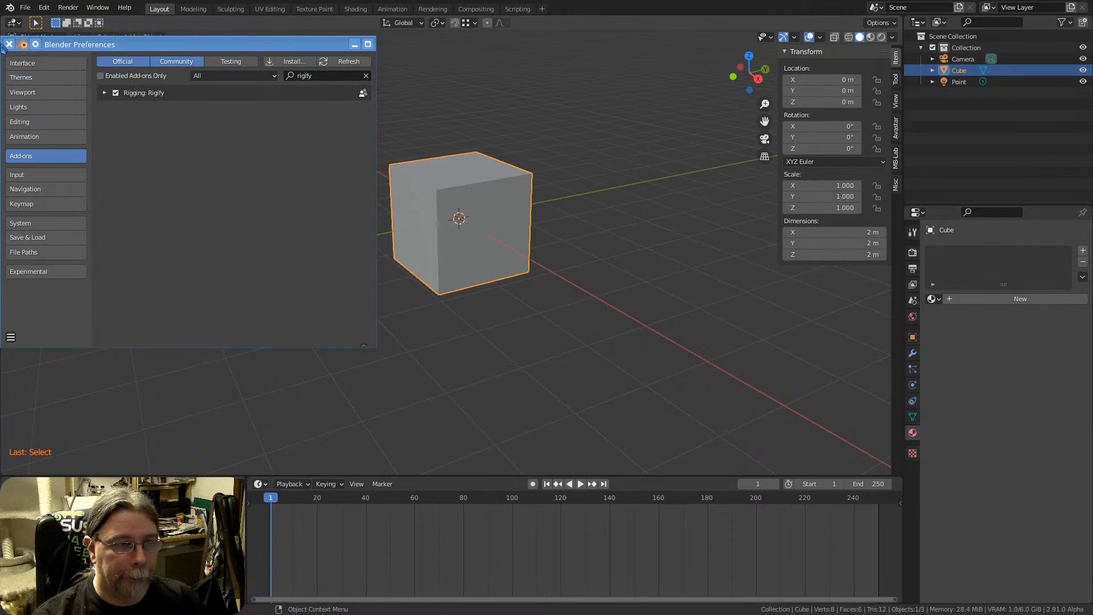
pyautogui.click(9, 45)
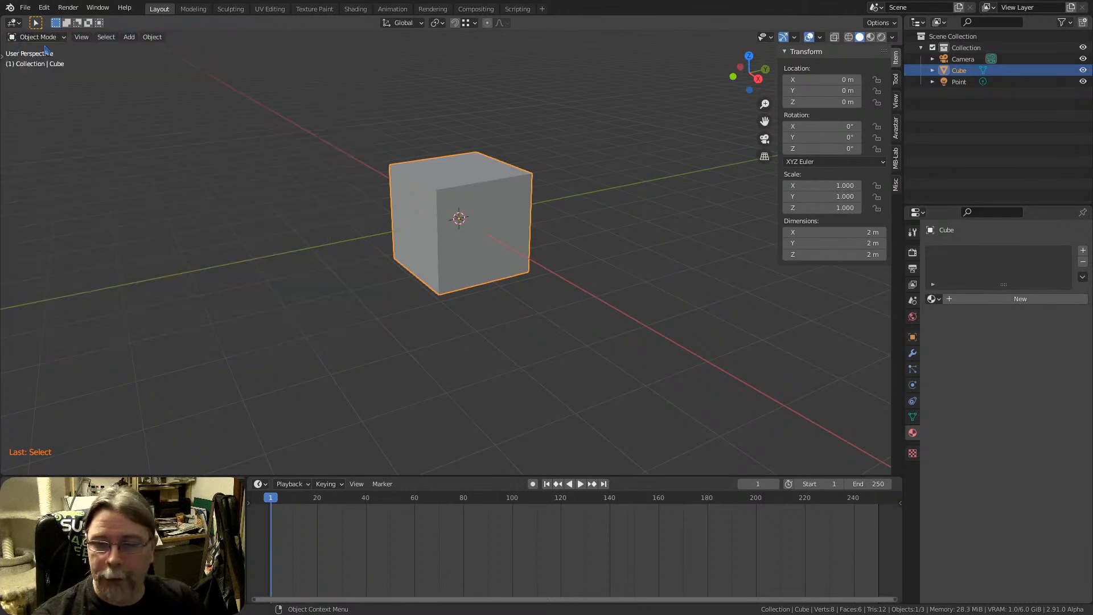
# Hide the 3D viewport's sidebar and select the cube
pyautogui.click(848, 287)
pyautogui.press('n')
pyautogui.press('n')
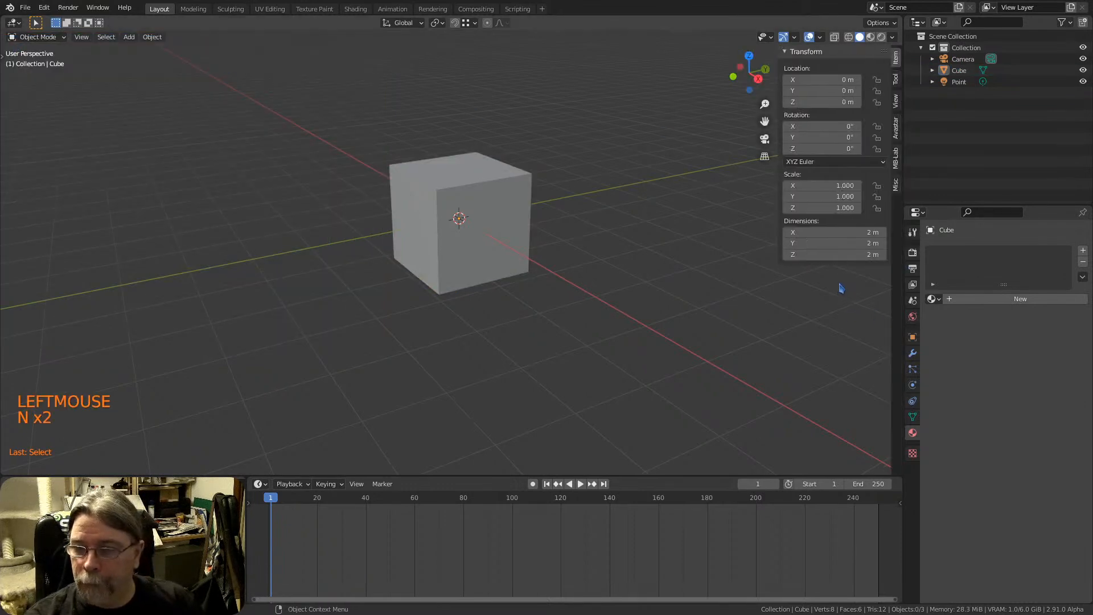
pyautogui.press('n')
pyautogui.click(440, 234)
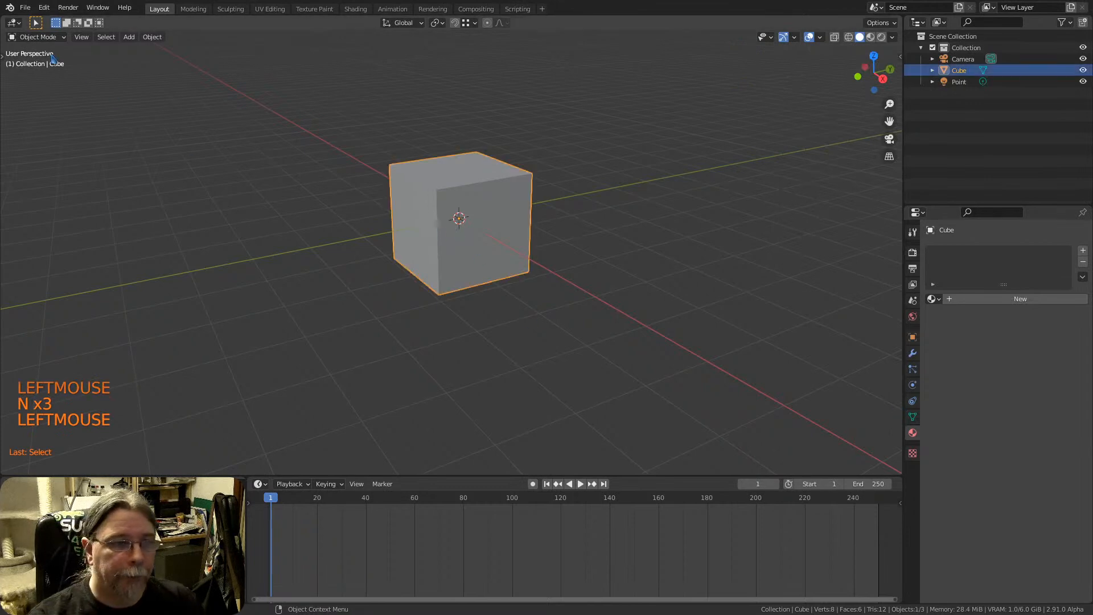
# Examine the interaction modes available for the cube, toggling Edit Mode and returning to Object Mode
pyautogui.click(38, 37)
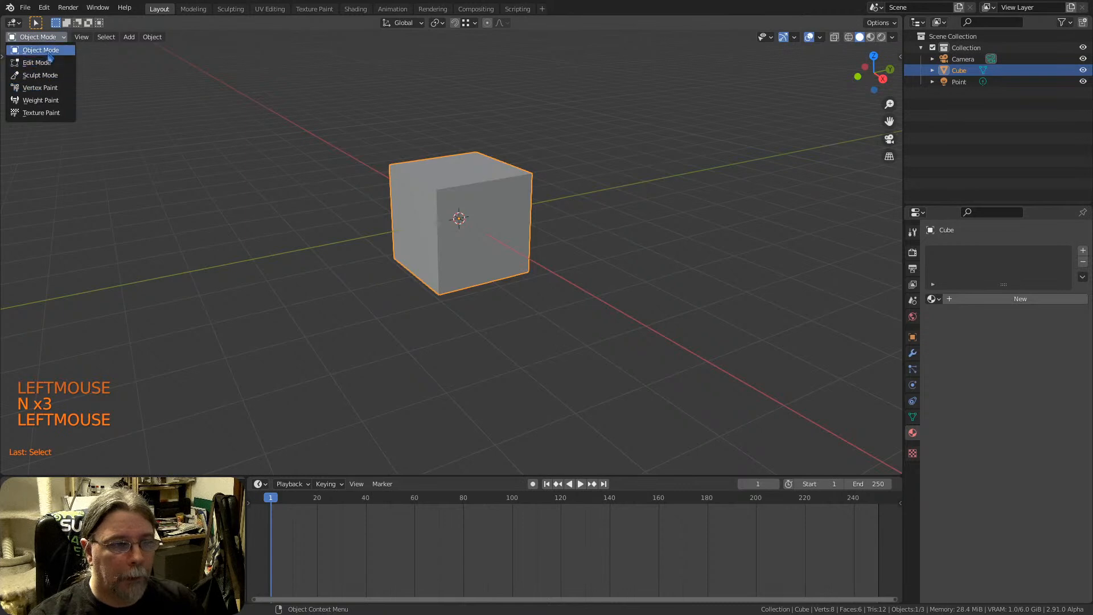
pyautogui.hotkey('ctrl', 'Tab')
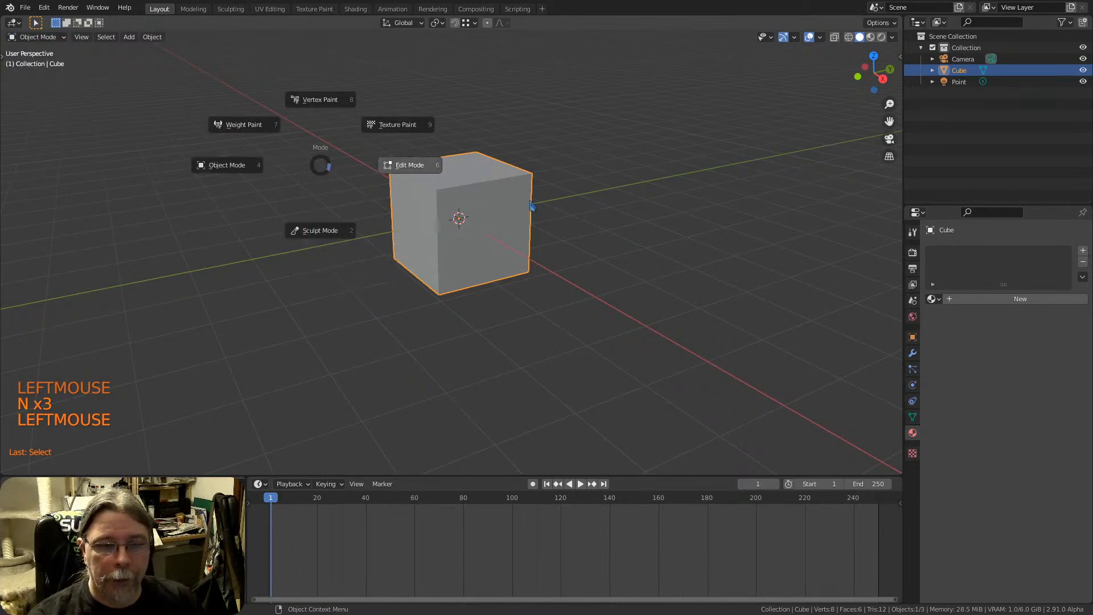
pyautogui.click(567, 200)
pyautogui.click(495, 214)
pyautogui.press('Tab')
pyautogui.moveTo(496, 214)
pyautogui.mouseDown(button='middle')
pyautogui.moveTo(514, 228)
pyautogui.moveTo(479, 220)
pyautogui.mouseUp(button='middle')
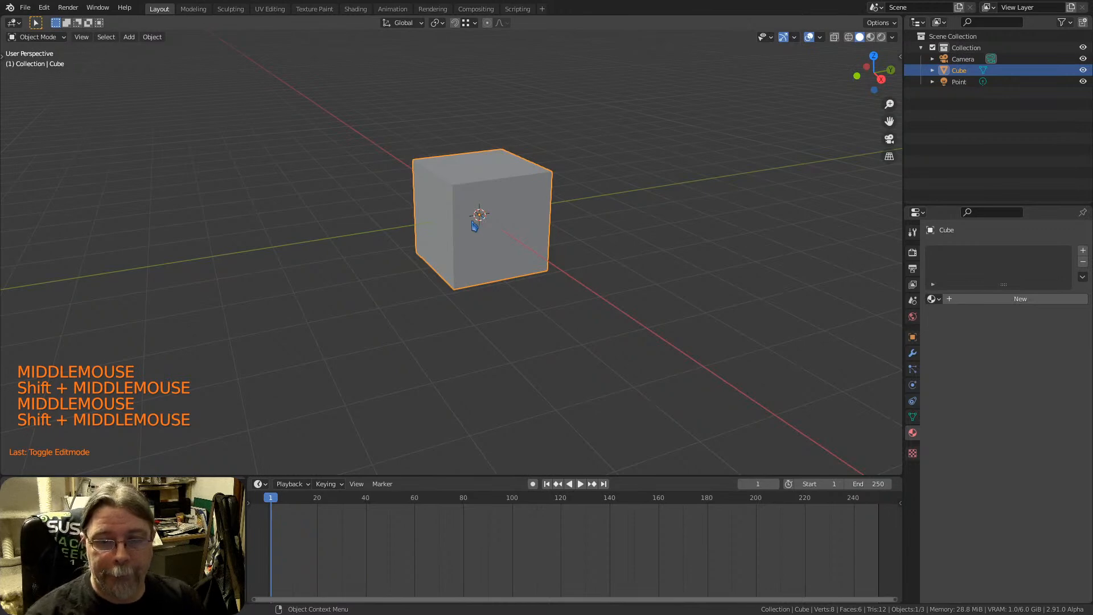
pyautogui.keyDown('shift'); pyautogui.moveTo(493, 215); pyautogui.dragTo(504, 240, button='middle'); pyautogui.keyUp('shift')
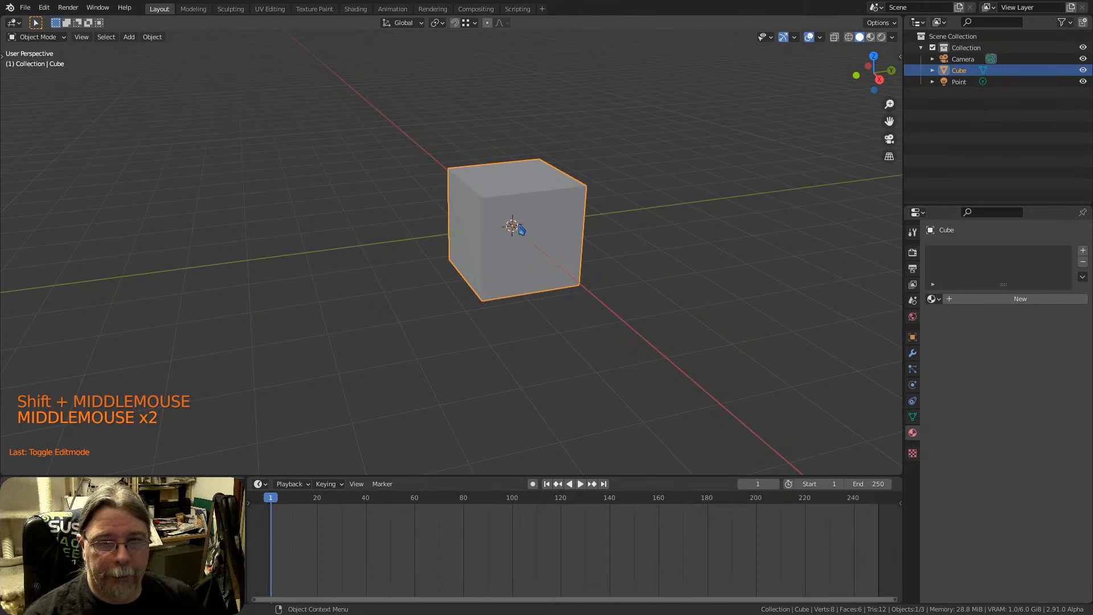
pyautogui.keyDown('shift'); pyautogui.moveTo(522, 223); pyautogui.dragTo(481, 214, button='middle'); pyautogui.keyUp('shift')
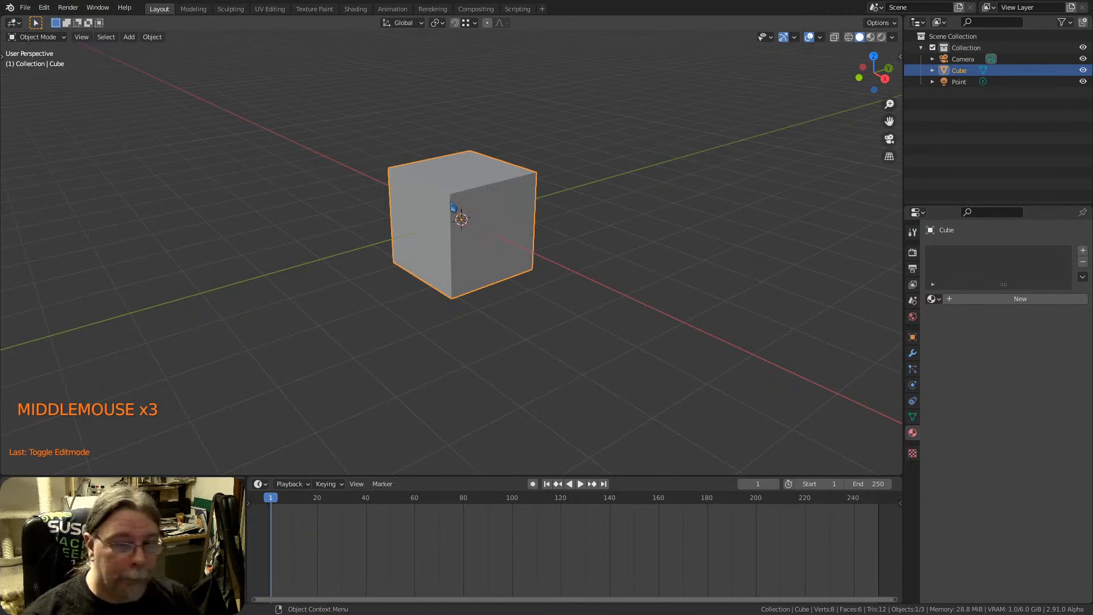
pyautogui.moveTo(442, 221); pyautogui.dragTo(482, 227, button='middle')
pyautogui.click(46, 8)
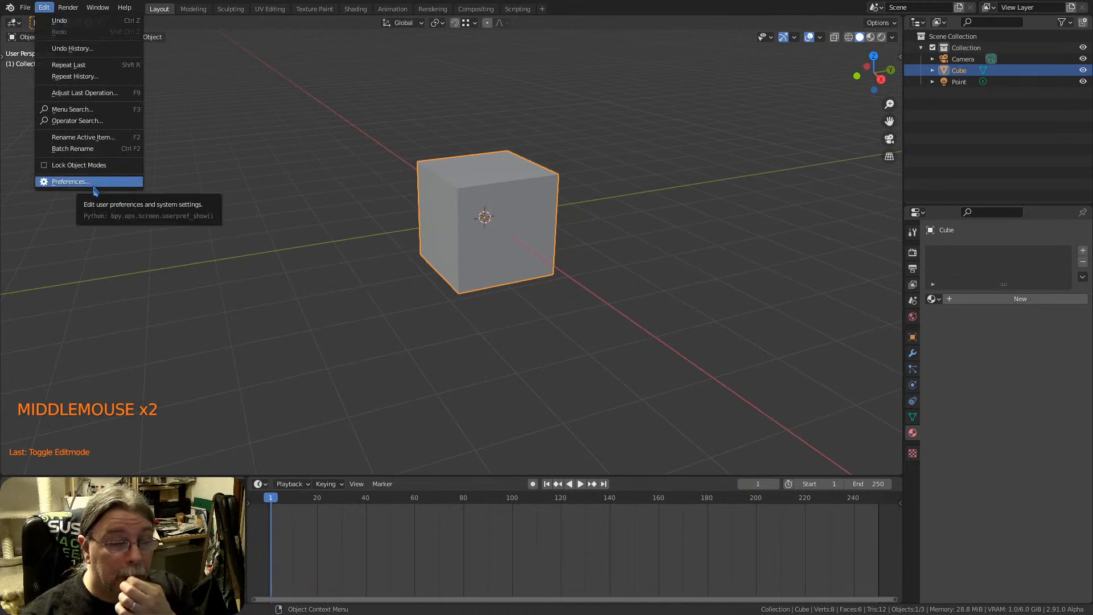
pyautogui.click(370, 196)
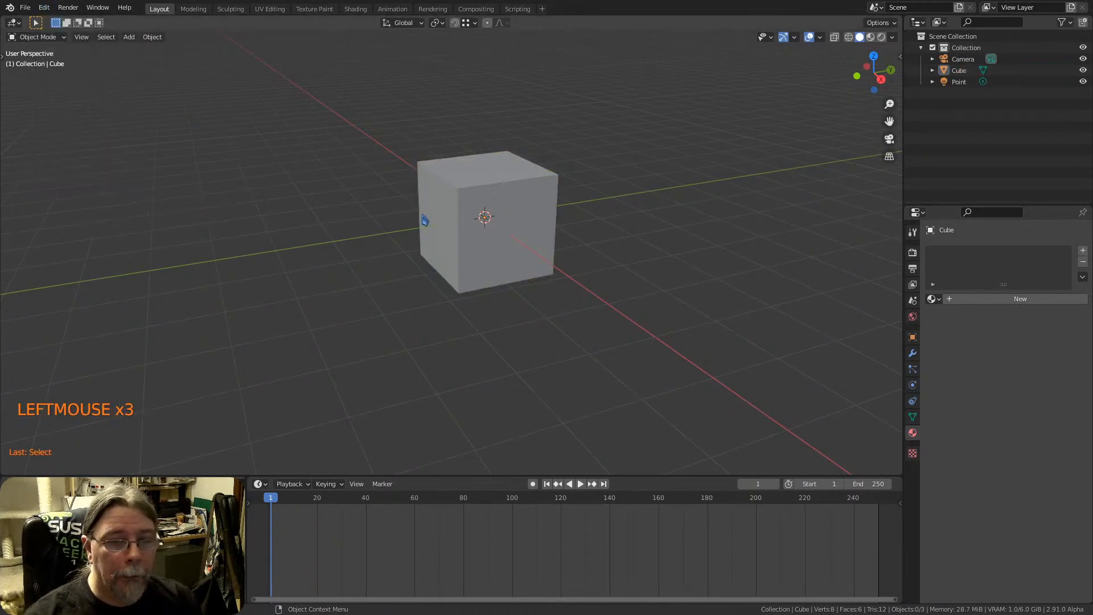
# Add a Basic Human (Meta-Rig) armature at the 3D cursor in the scene's origin
pyautogui.click(475, 239)
pyautogui.hotkey('shift', 'a')
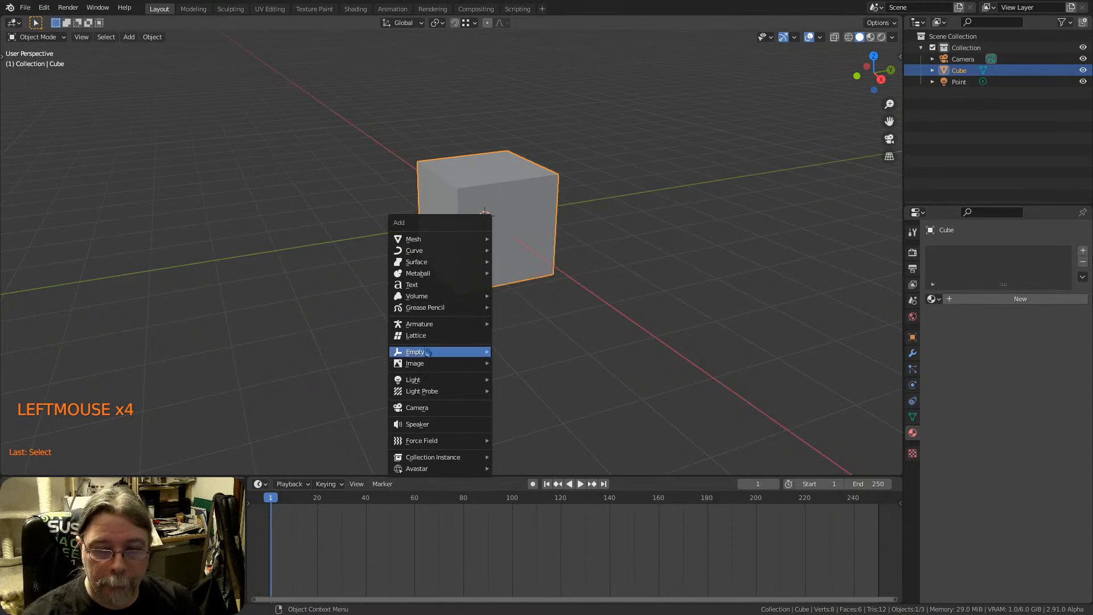
pyautogui.moveTo(424, 324)
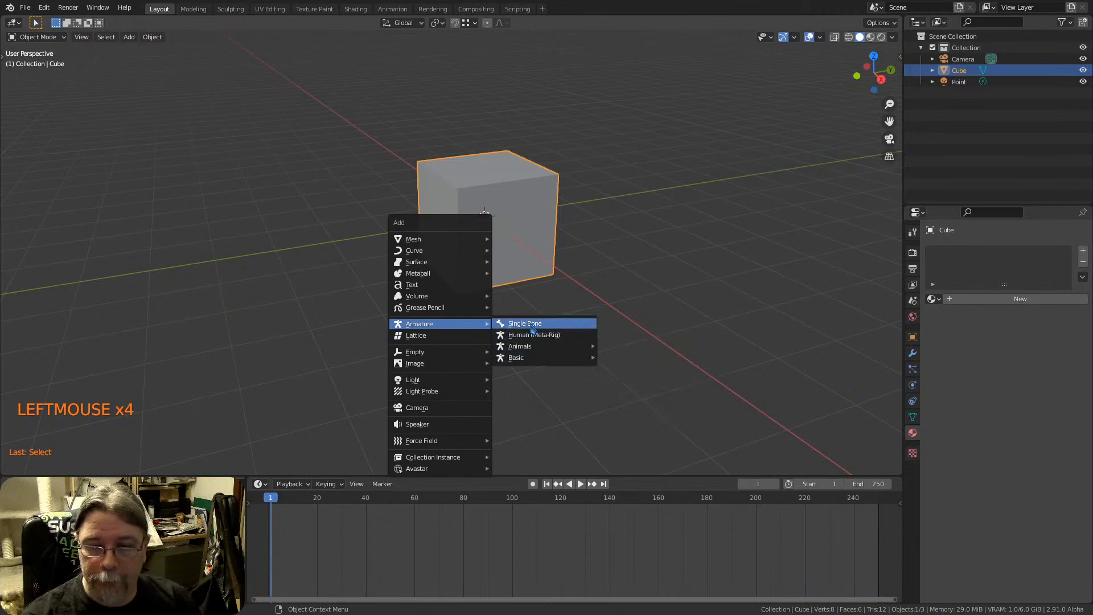
pyautogui.moveTo(524, 364)
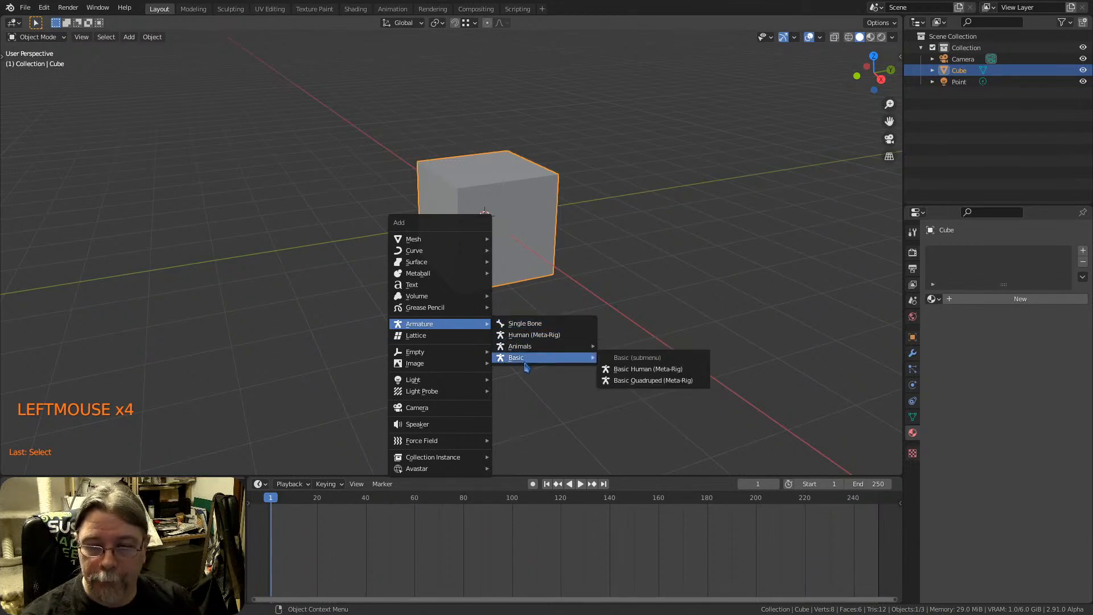
pyautogui.click(644, 370)
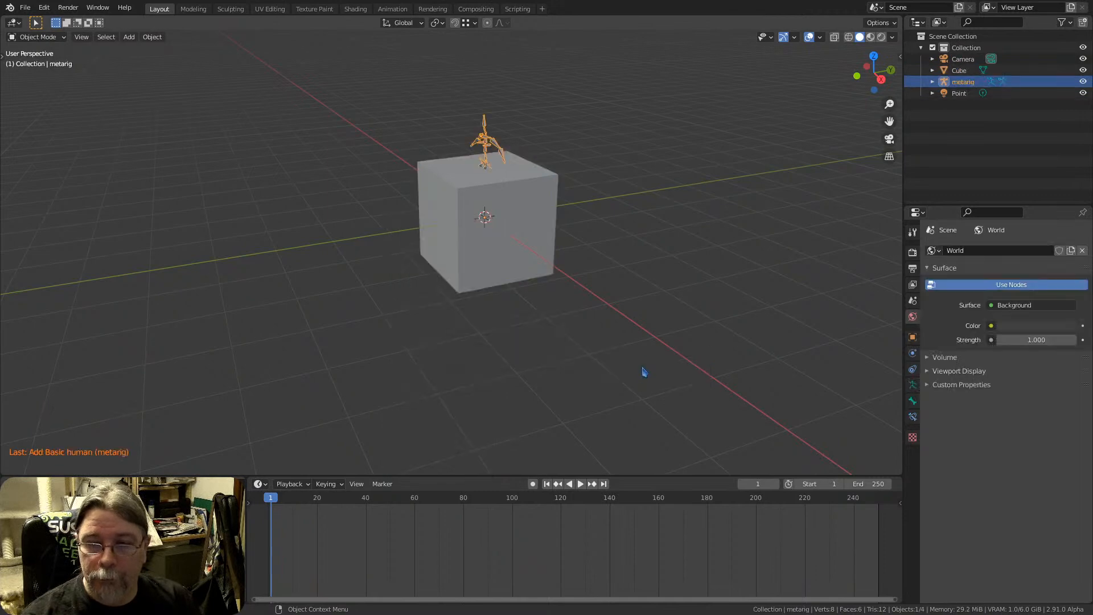
# Move the cube away from the origin so it stands clear beside the meta-rig
pyautogui.scroll(1, 524, 178)
pyautogui.click(465, 225)
pyautogui.press('g')
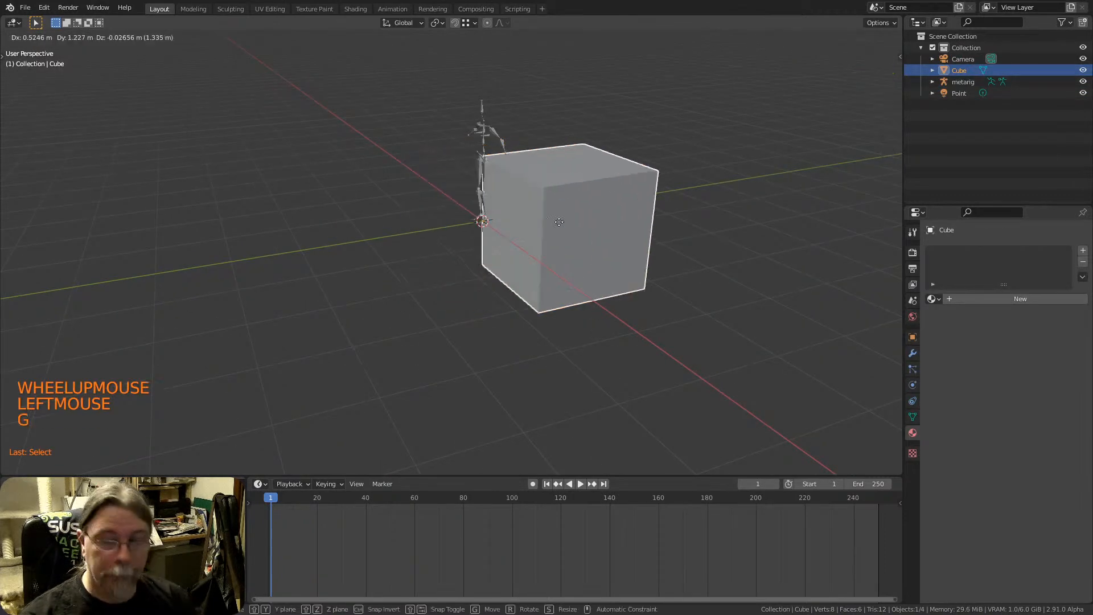
pyautogui.click(675, 216)
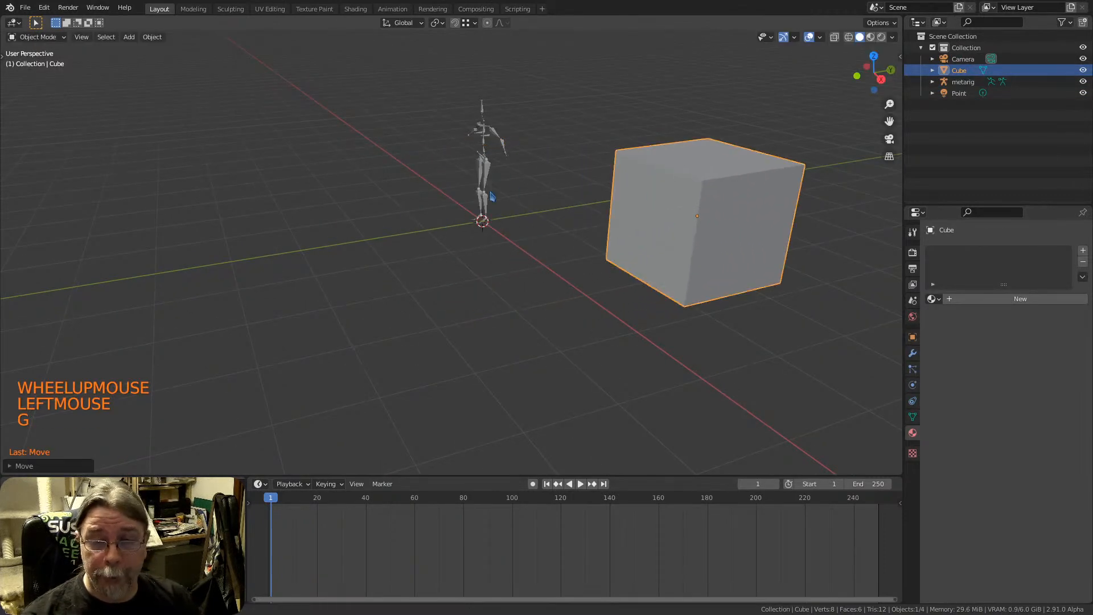
# Move the cube again, raising it slightly and bringing it closer to the meta-rig
pyautogui.moveTo(493, 195); pyautogui.dragTo(465, 235, button='middle')
pyautogui.moveTo(528, 200); pyautogui.dragTo(558, 233, button='middle')
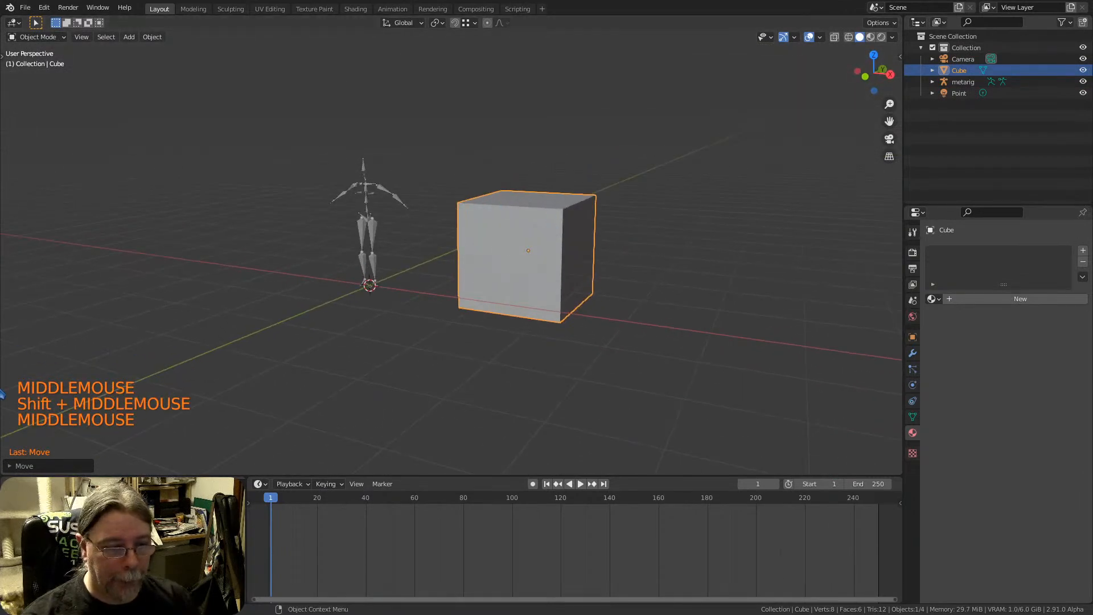
pyautogui.moveTo(444, 278); pyautogui.dragTo(421, 295, button='middle')
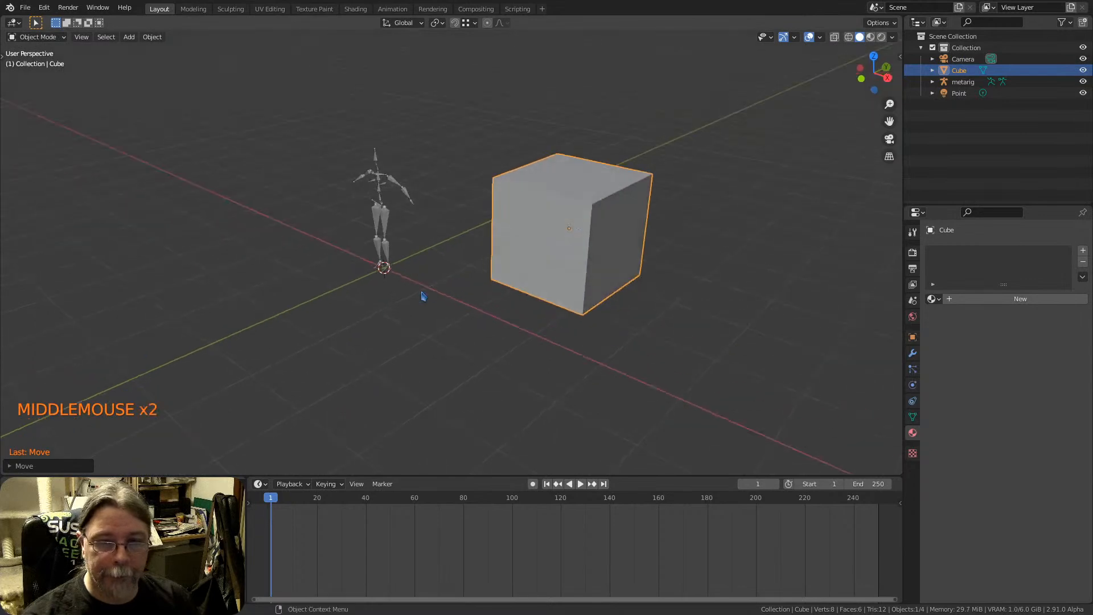
pyautogui.keyDown('shift'); pyautogui.moveTo(538, 237); pyautogui.dragTo(546, 263, button='middle'); pyautogui.keyUp('shift')
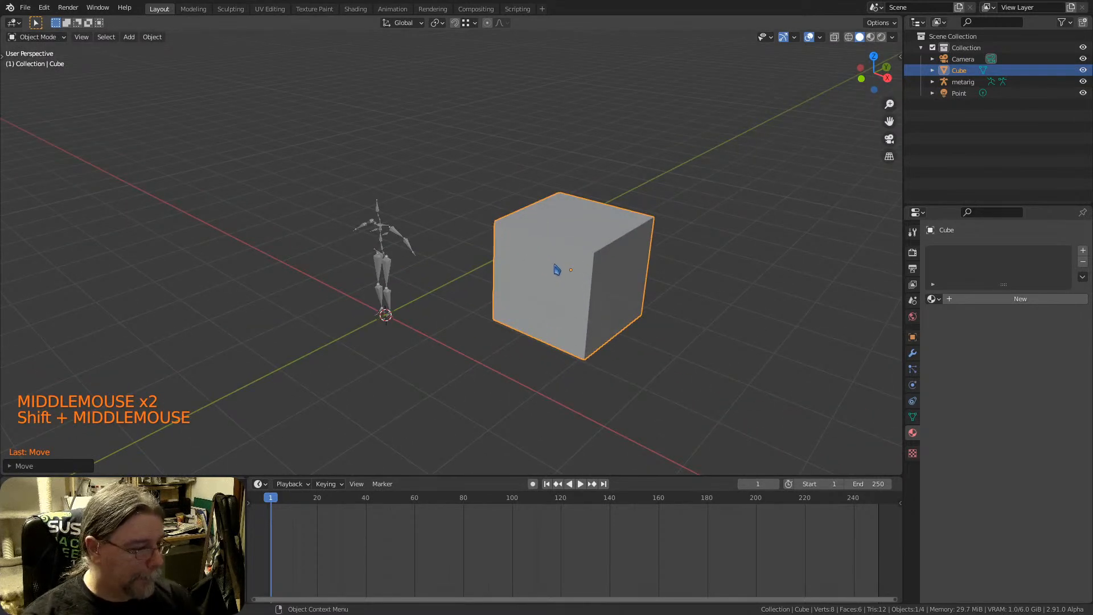
pyautogui.press('g')
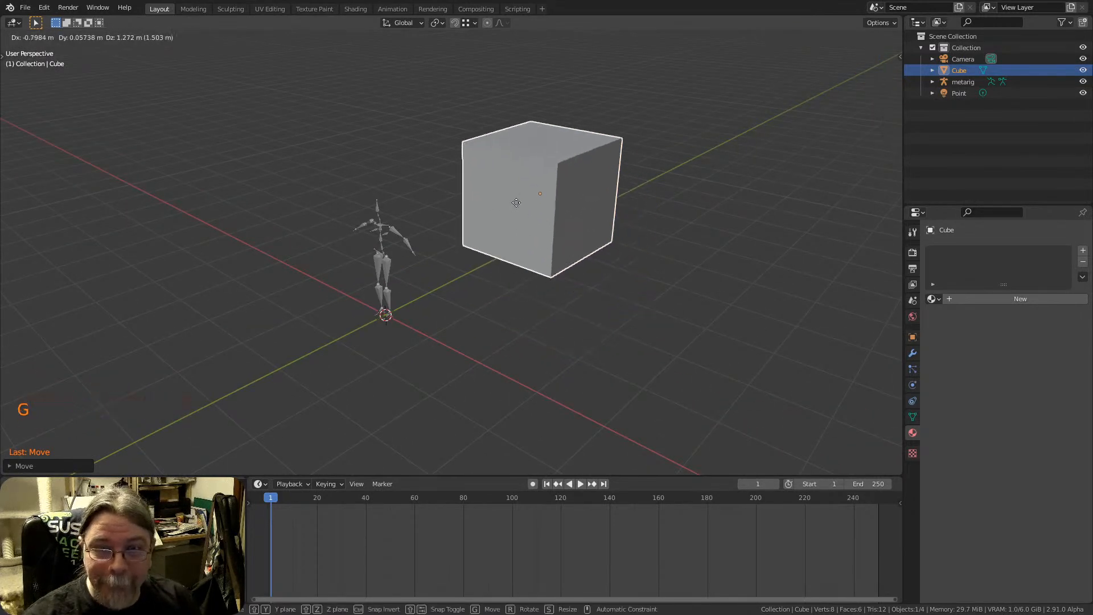
pyautogui.click(550, 270)
pyautogui.press('g')
pyautogui.click(508, 251)
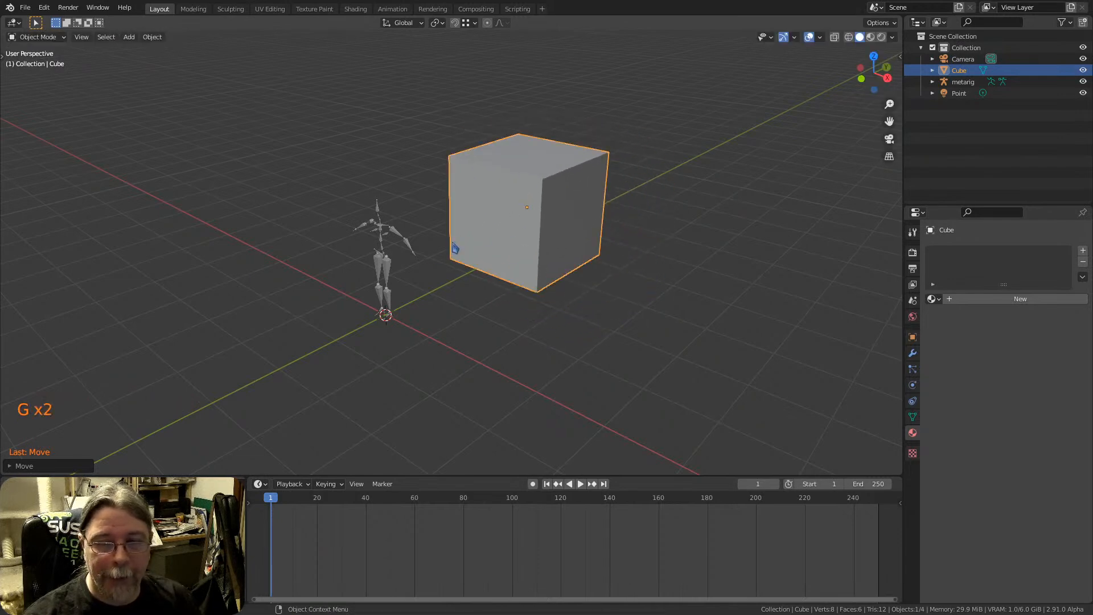
# Select the meta-rig and examine its object context menu, dismissing it and selecting the cube
pyautogui.click(389, 272)
pyautogui.scroll(5, 389, 272)
pyautogui.moveTo(399, 267); pyautogui.dragTo(515, 265, button='middle')
pyautogui.rightClick(481, 266)
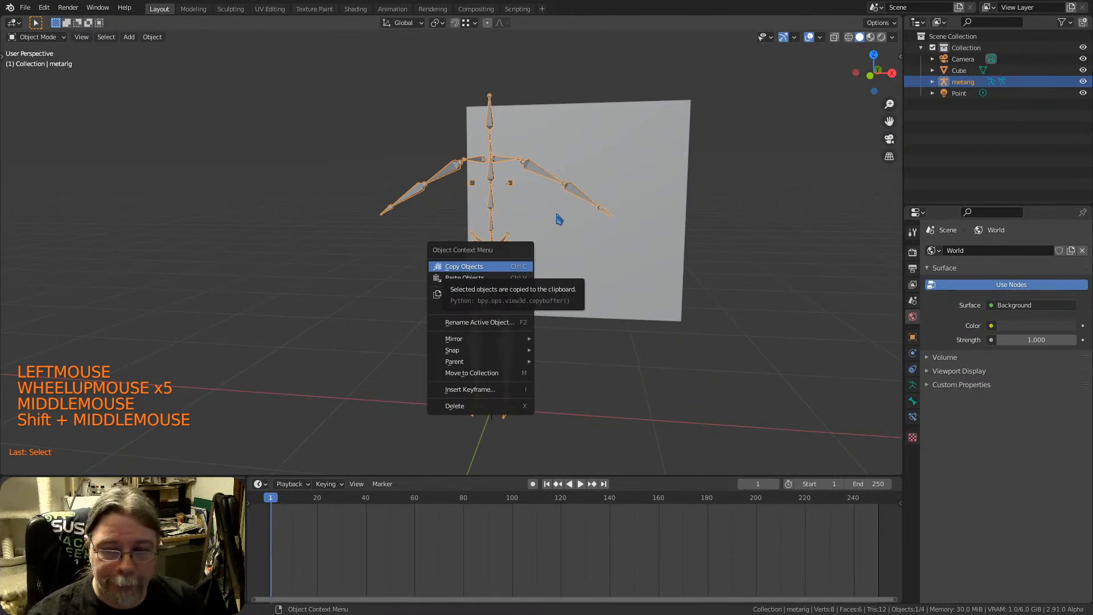
pyautogui.click(573, 247)
# Compare the meta-rig and the cube from several angles by selecting each in turn, ending on the cube
pyautogui.moveTo(631, 230); pyautogui.dragTo(592, 234, button='middle')
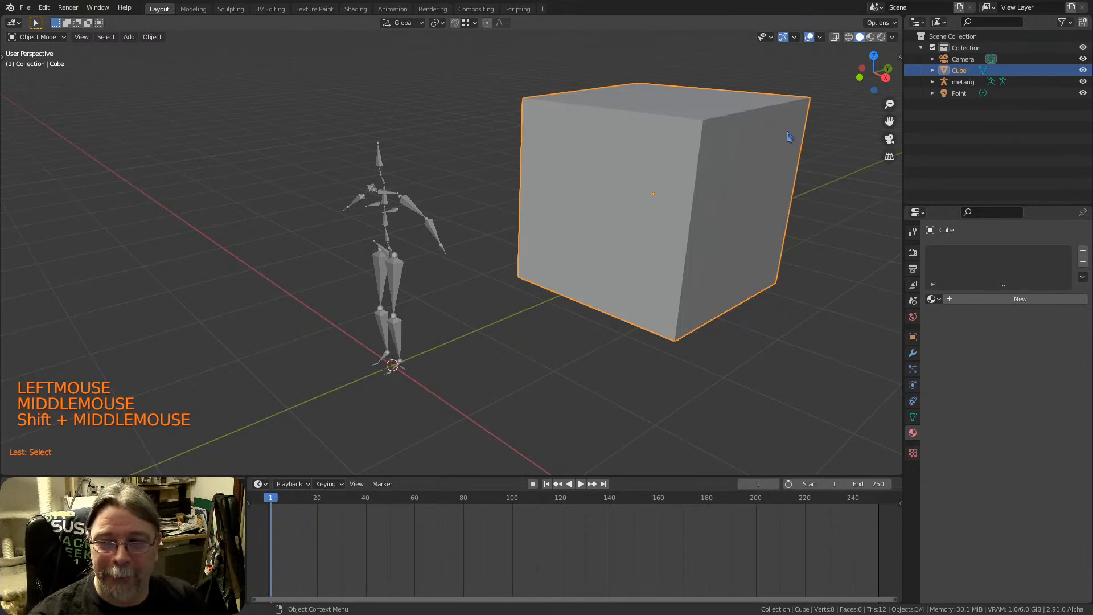
pyautogui.click(396, 285)
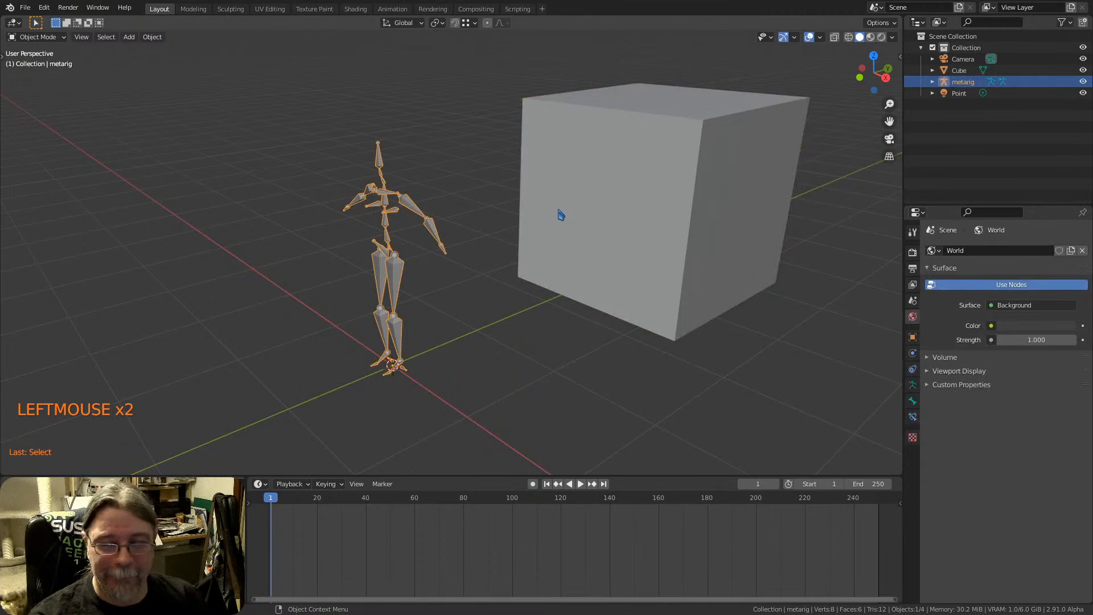
pyautogui.moveTo(561, 214)
pyautogui.mouseDown(button='middle')
pyautogui.moveTo(590, 205)
pyautogui.moveTo(579, 195)
pyautogui.moveTo(538, 217)
pyautogui.mouseUp(button='middle')
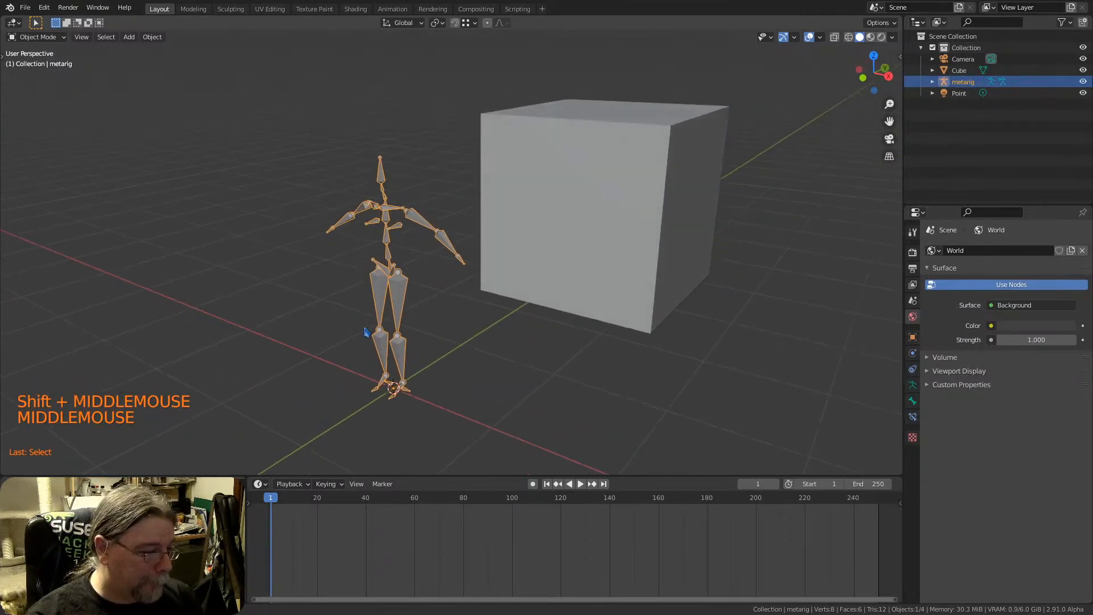
pyautogui.moveTo(370, 338); pyautogui.dragTo(402, 296, button='middle')
pyautogui.keyDown('shift'); pyautogui.moveTo(565, 219); pyautogui.dragTo(512, 237, button='middle'); pyautogui.keyUp('shift')
pyautogui.click(513, 238)
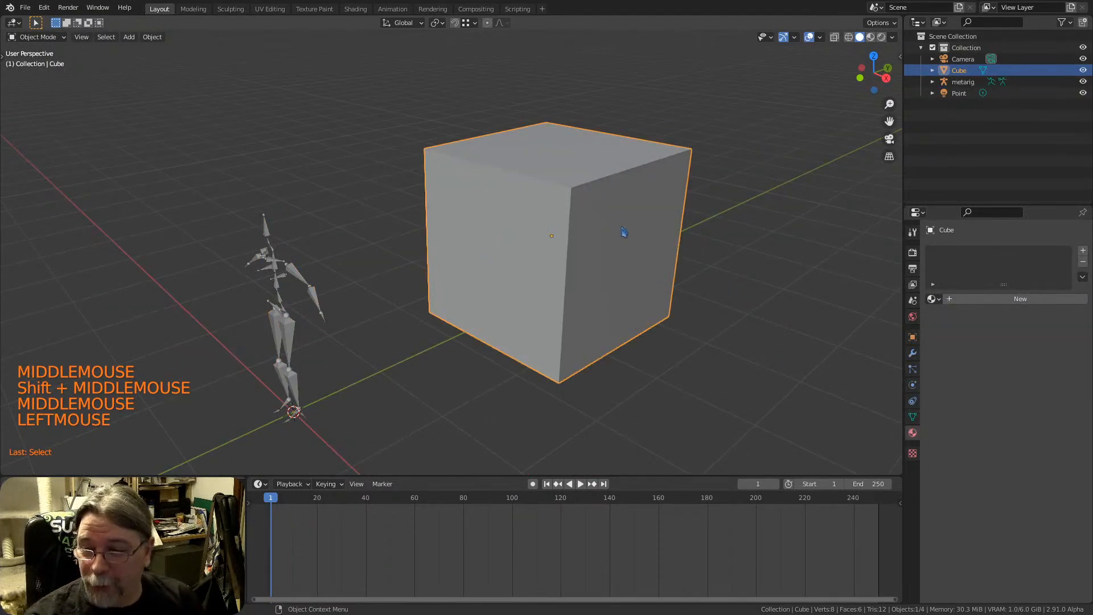
# Open rube_goldberg.blend without saving the current scene, and look around its furnished room
pyautogui.keyDown('shift'); pyautogui.moveTo(622, 230); pyautogui.dragTo(600, 242, button='middle'); pyautogui.keyUp('shift')
pyautogui.click(912, 369)
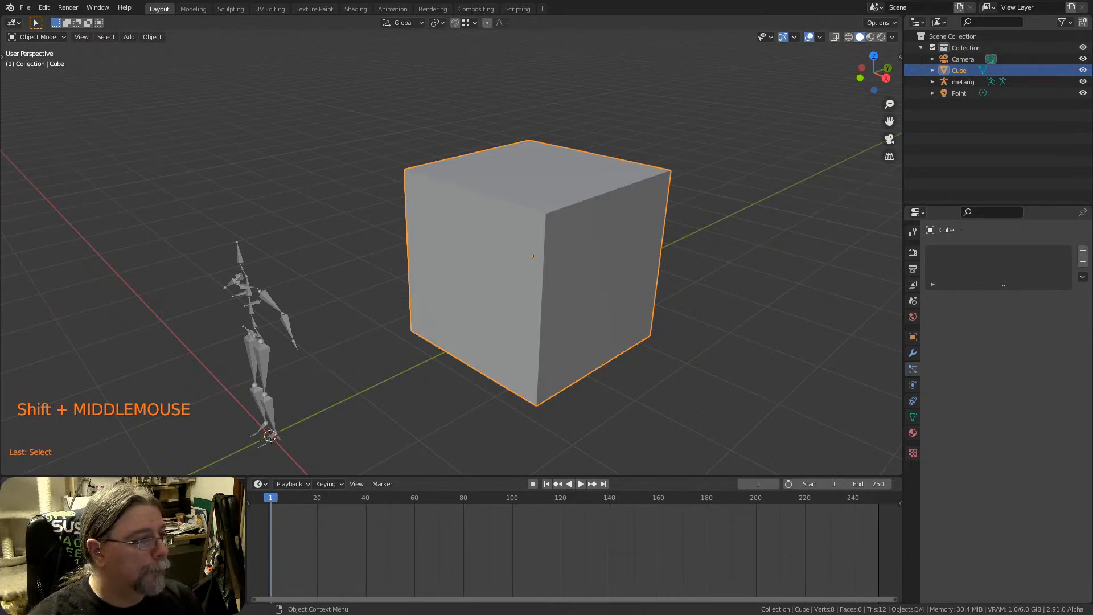
pyautogui.moveTo(0, 227); pyautogui.dragTo(407, 228)
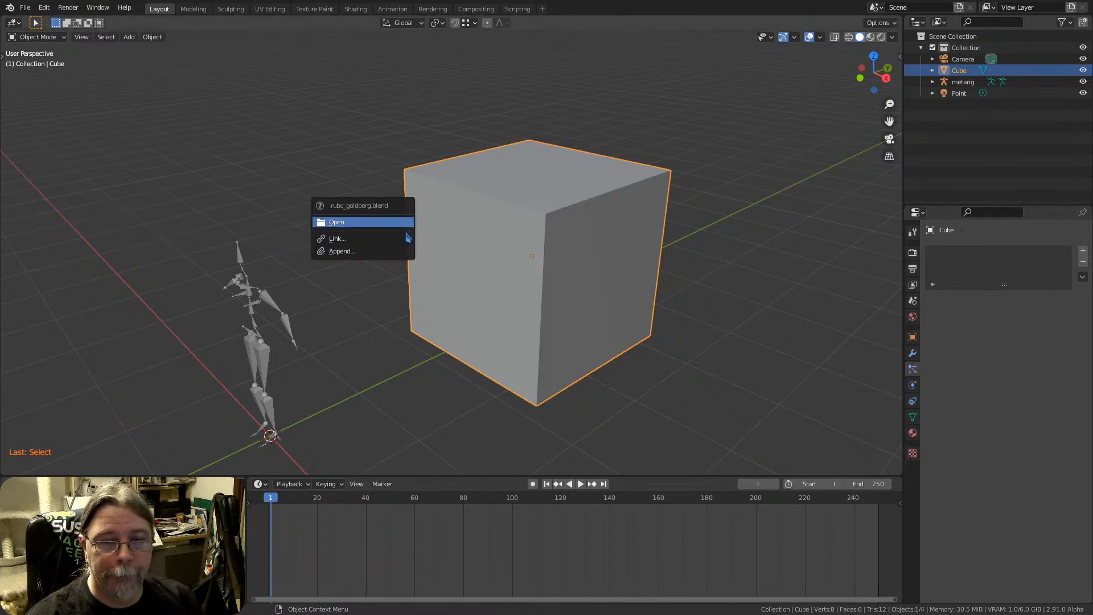
pyautogui.click(331, 225)
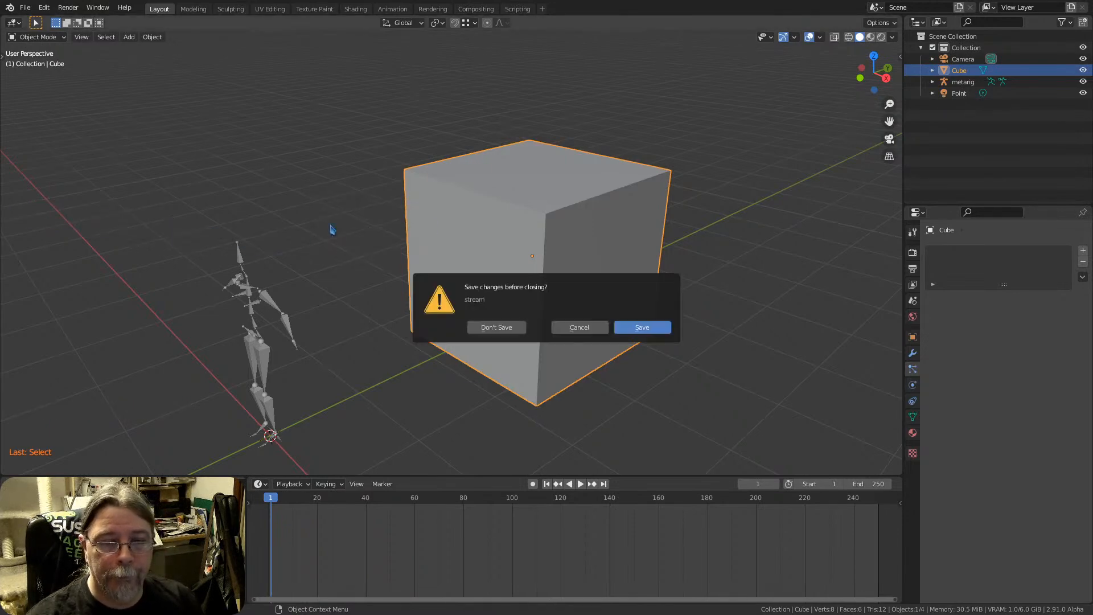
pyautogui.click(505, 327)
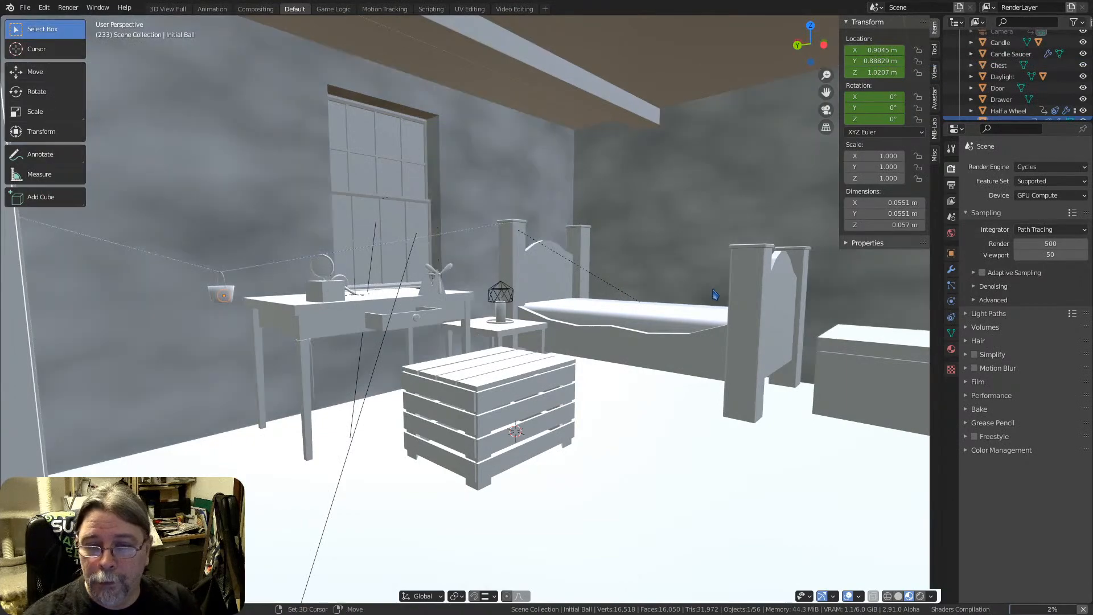
pyautogui.keyDown('shift'); pyautogui.moveTo(712, 298); pyautogui.dragTo(599, 294, button='middle'); pyautogui.keyUp('shift')
pyautogui.keyDown('shift'); pyautogui.moveTo(494, 307); pyautogui.dragTo(511, 274, button='middle'); pyautogui.keyUp('shift')
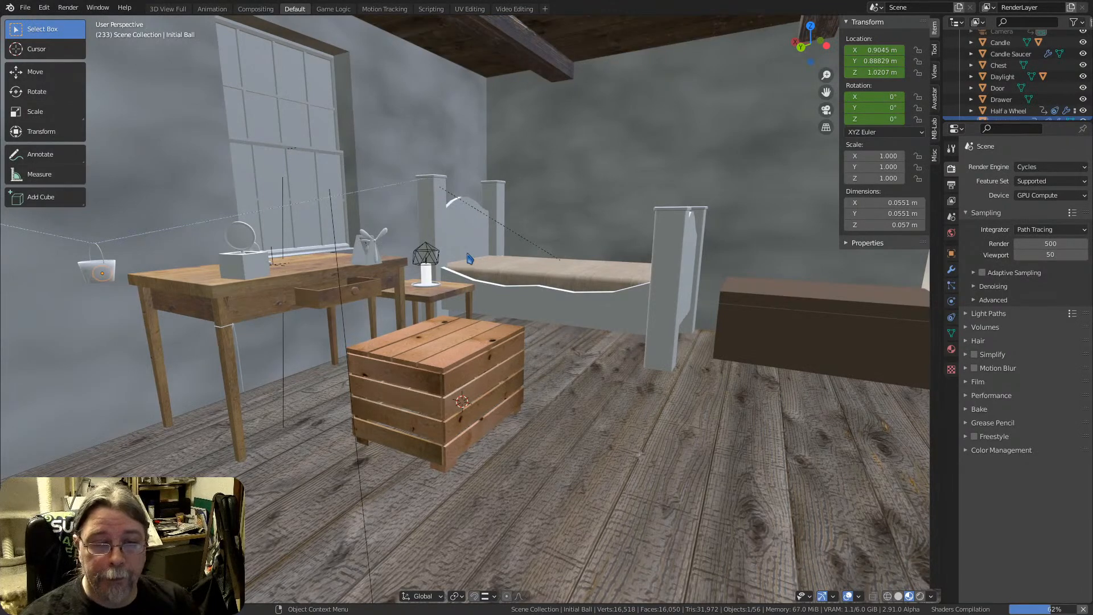
pyautogui.moveTo(529, 268); pyautogui.dragTo(525, 271, button='middle')
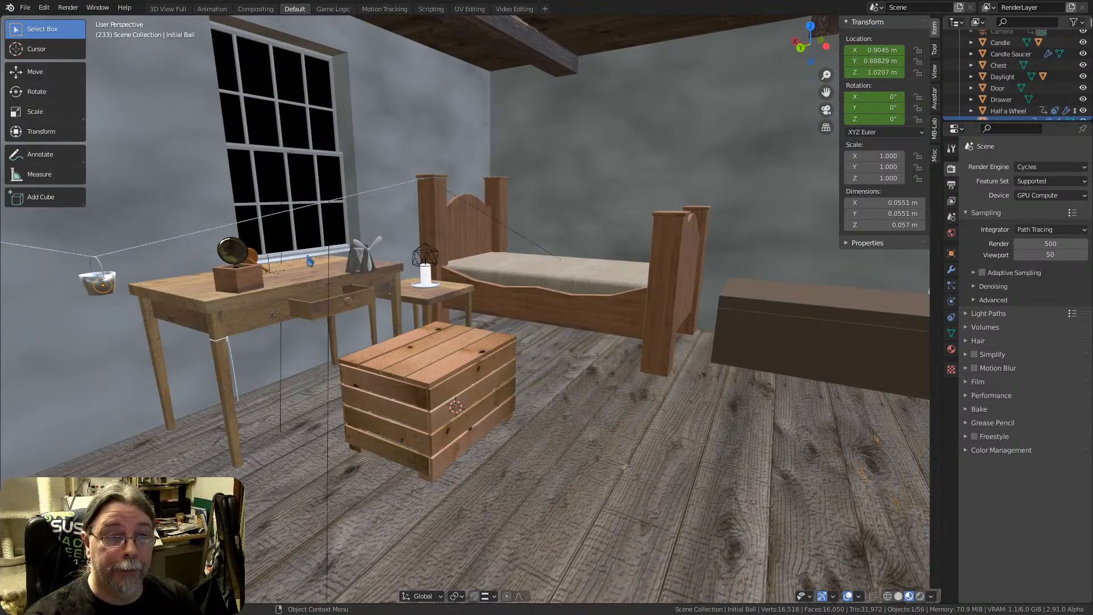
pyautogui.moveTo(551, 294); pyautogui.dragTo(545, 292, button='middle')
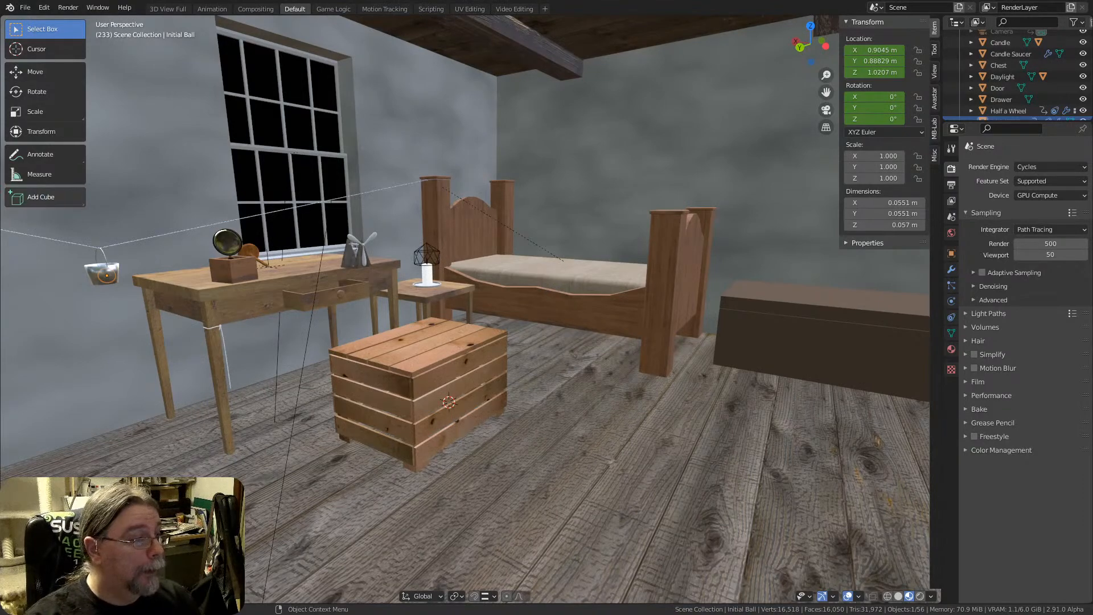
# Open rube_goldberg_before.blend in place of the current scene and examine the wooden shelf in the room
pyautogui.moveTo(0, 256); pyautogui.dragTo(267, 282)
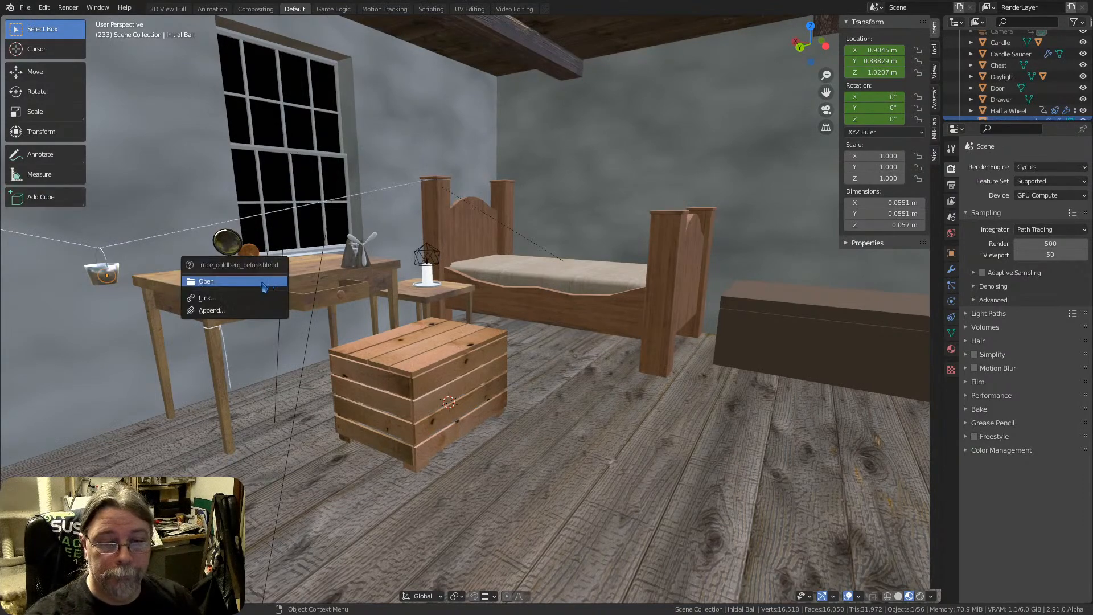
pyautogui.click(265, 282)
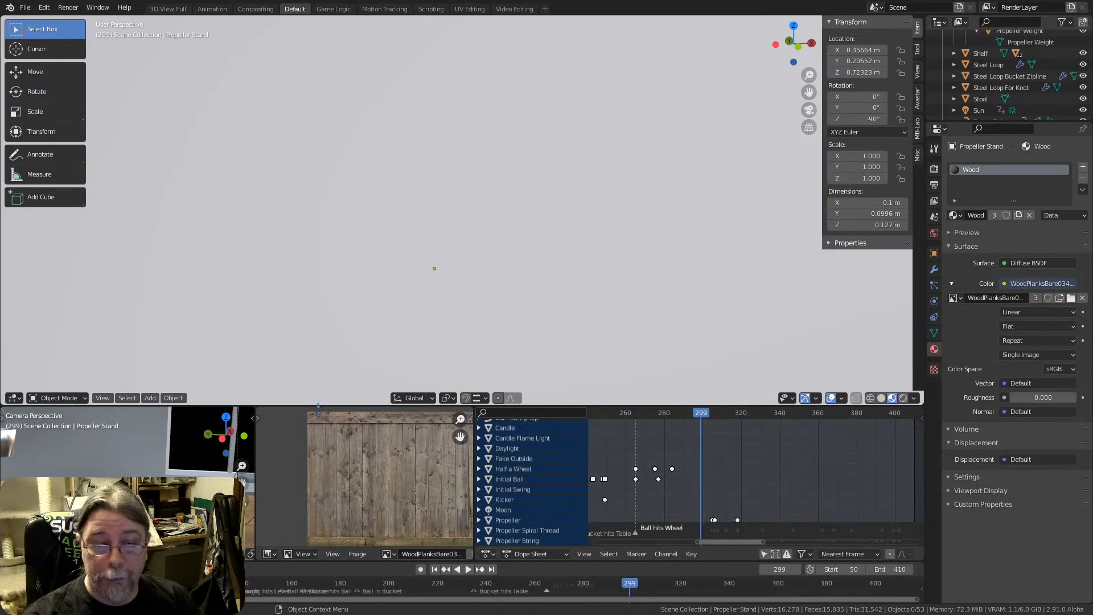
pyautogui.scroll(-10, 415, 248)
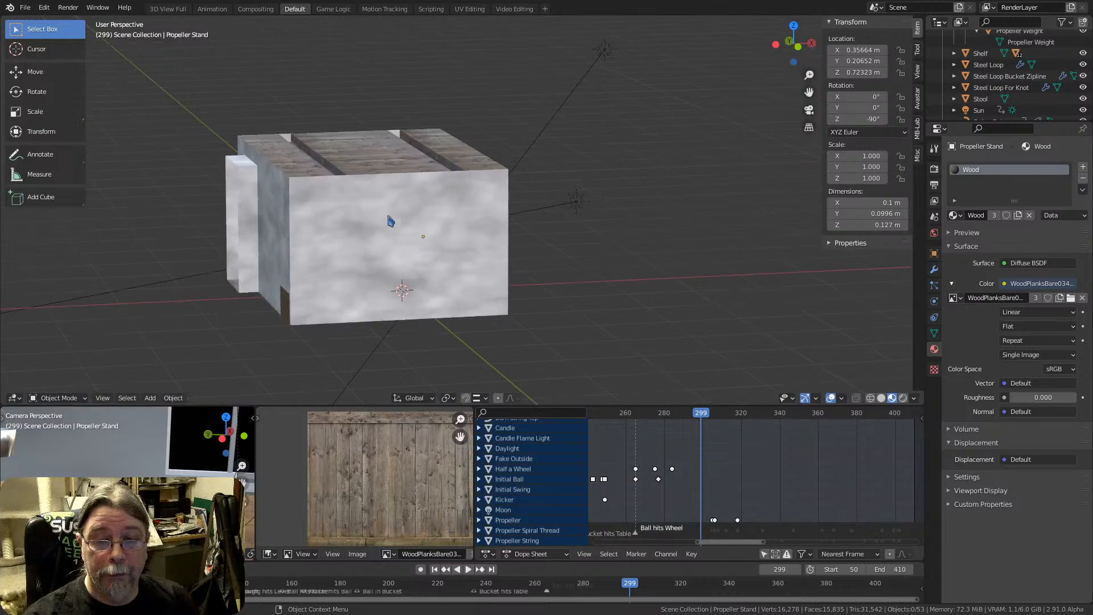
pyautogui.scroll(10, 408, 214)
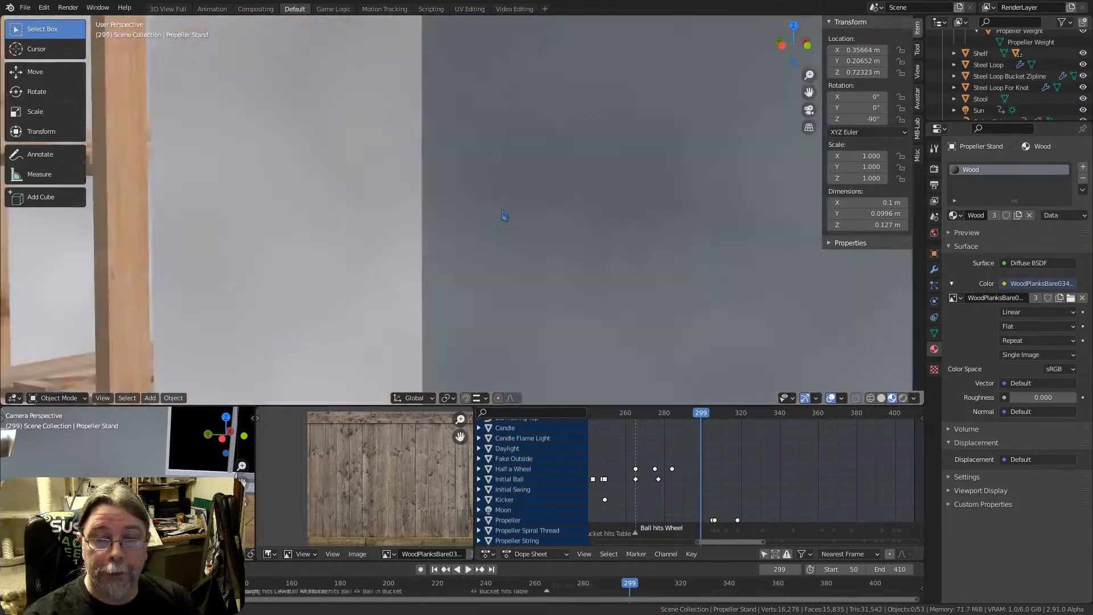
pyautogui.moveTo(505, 216); pyautogui.dragTo(364, 231, button='middle')
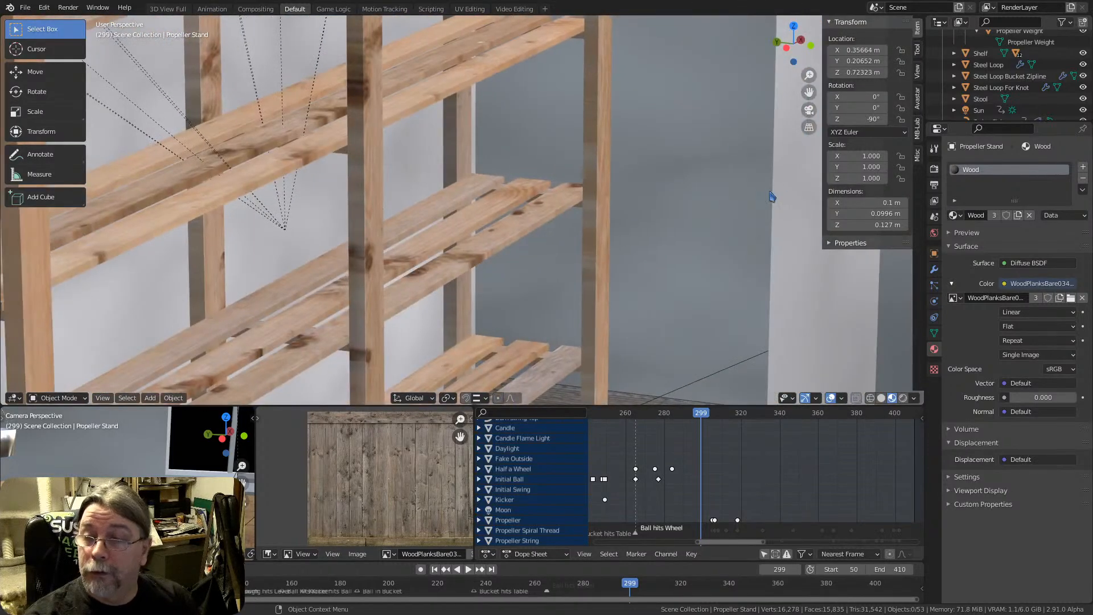
# Set the 3D viewport's focal length to about 41.7 mm
pyautogui.click(917, 73)
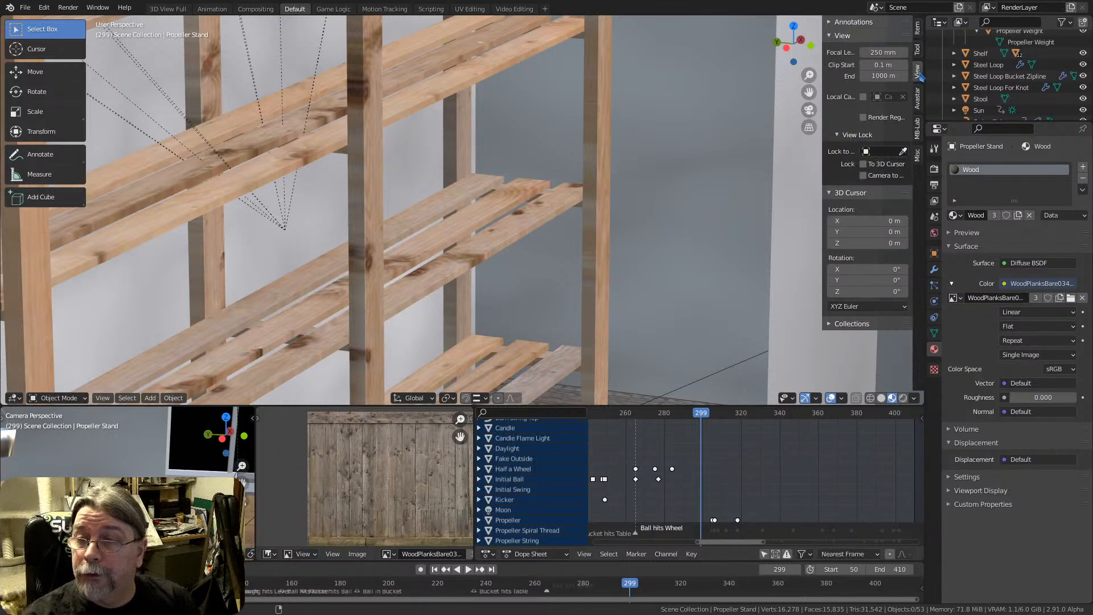
pyautogui.moveTo(883, 52); pyautogui.dragTo(796, 52)
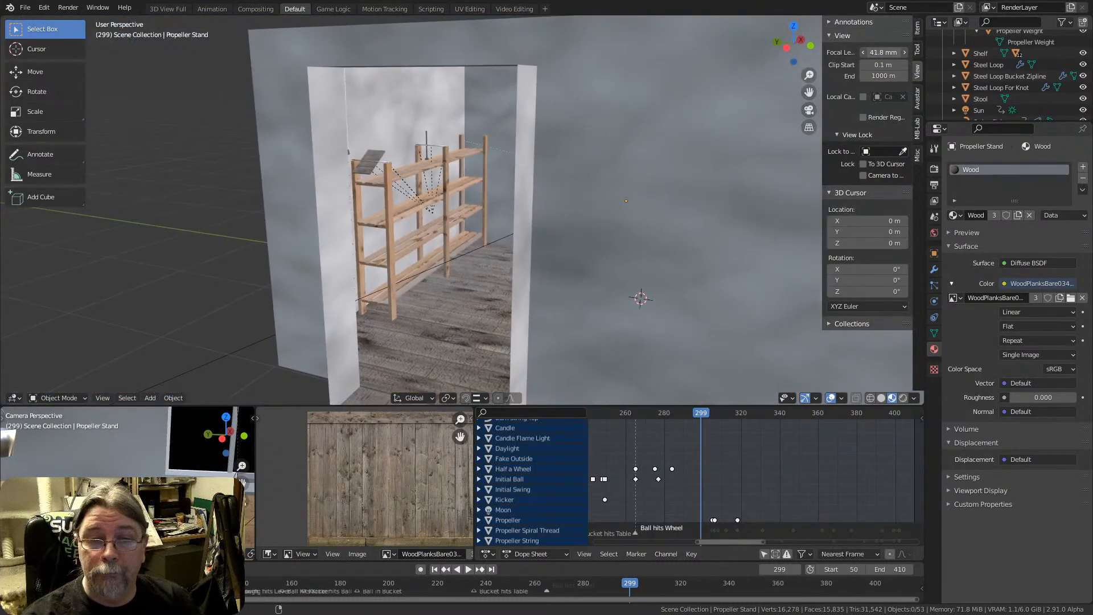
pyautogui.scroll(2, 514, 206)
pyautogui.moveTo(475, 207); pyautogui.dragTo(498, 180, button='middle')
# Select Ball of Fur in Collection 2 and expand its hierarchy down to the Fur material
pyautogui.scroll(-5, 1032, 79)
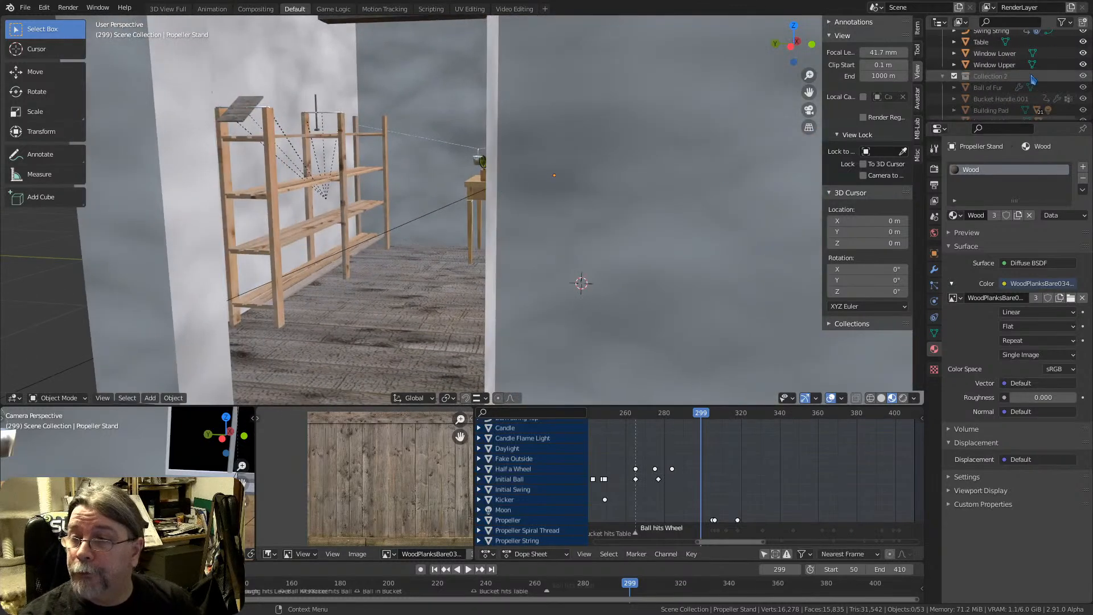
pyautogui.scroll(-2, 1029, 82)
pyautogui.click(962, 65)
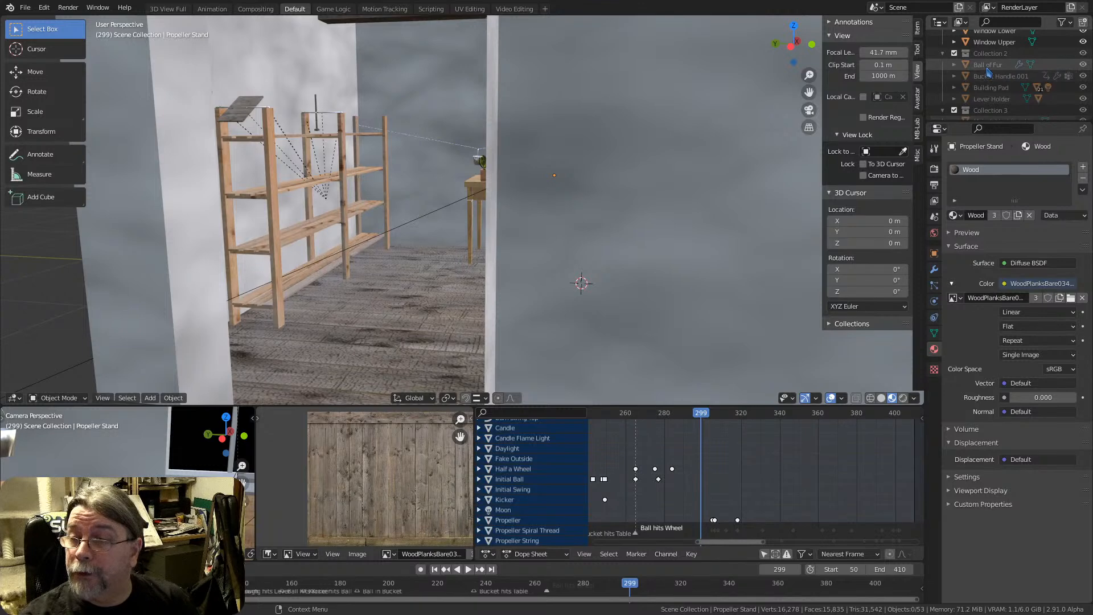
pyautogui.click(954, 65)
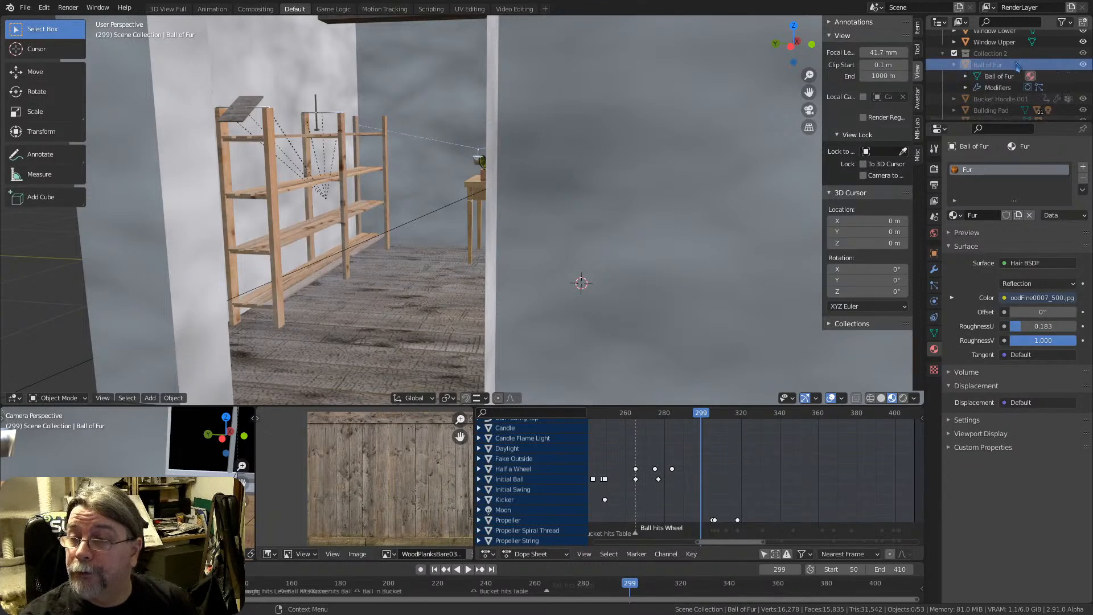
pyautogui.click(967, 77)
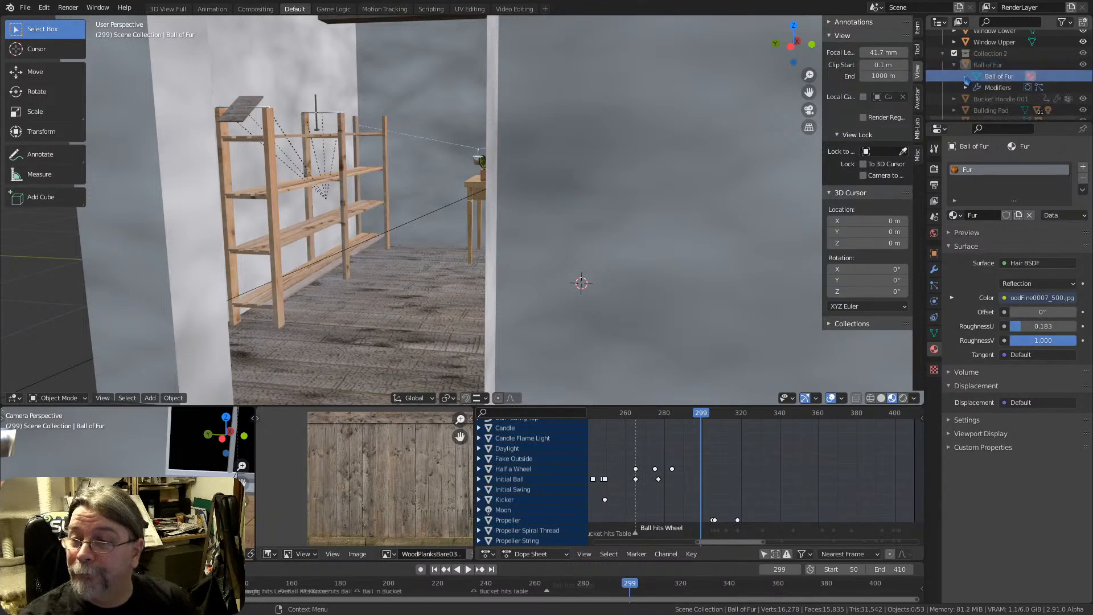
pyautogui.click(965, 76)
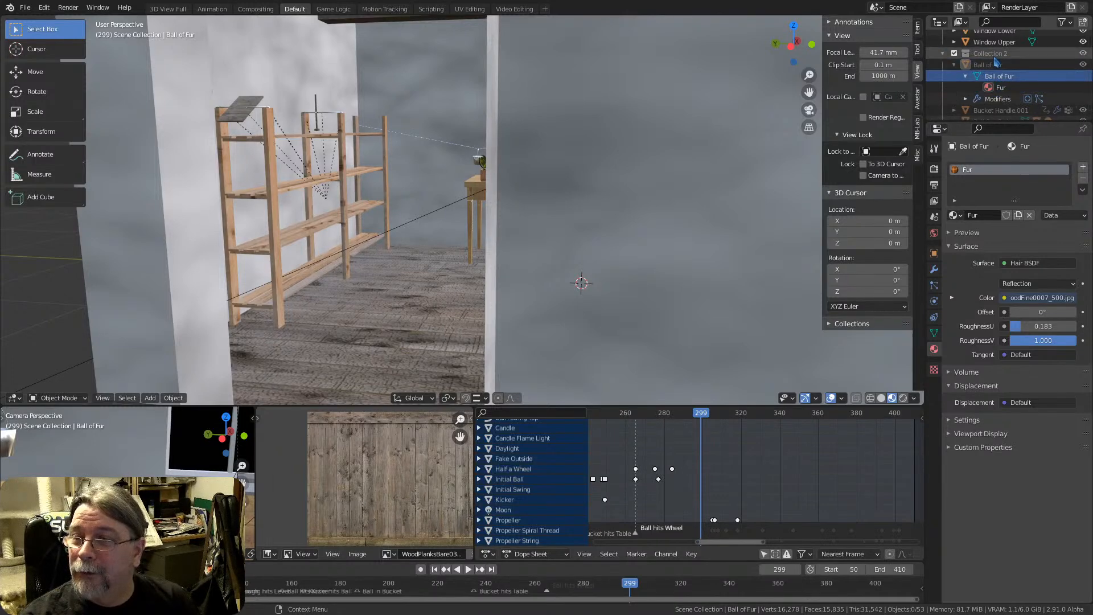
# Exclude Collection 2 from the view layer and include it again
pyautogui.click(1044, 55)
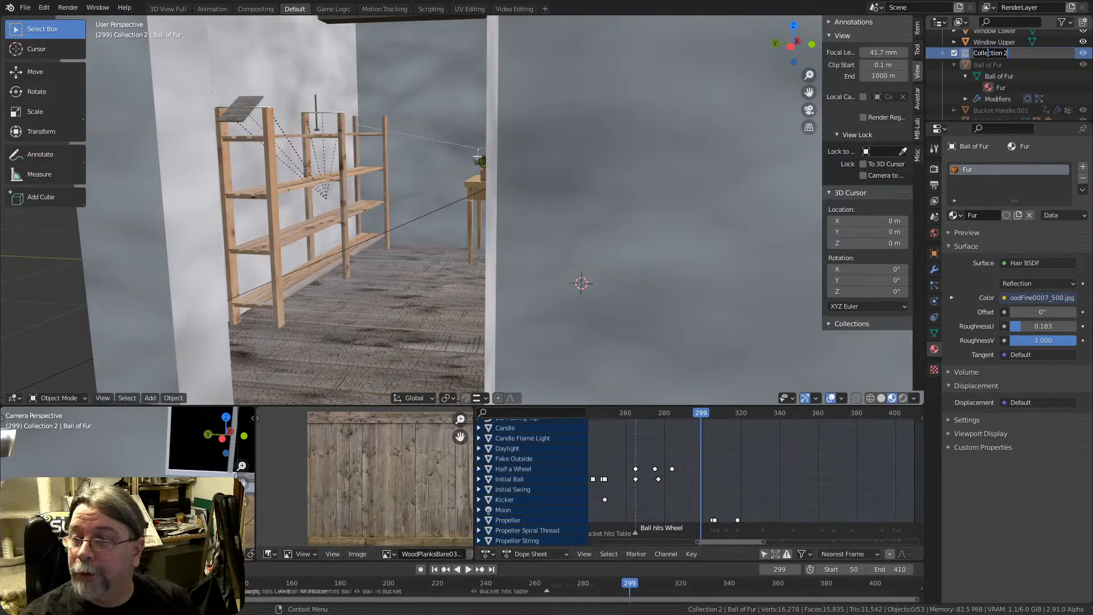
pyautogui.click(954, 54)
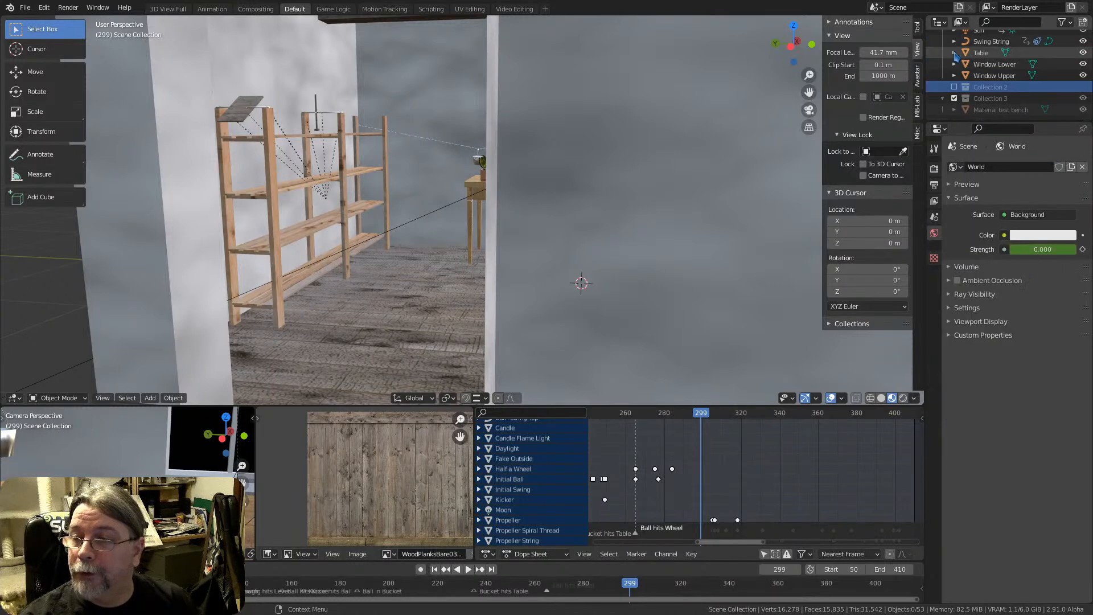
pyautogui.click(1003, 88)
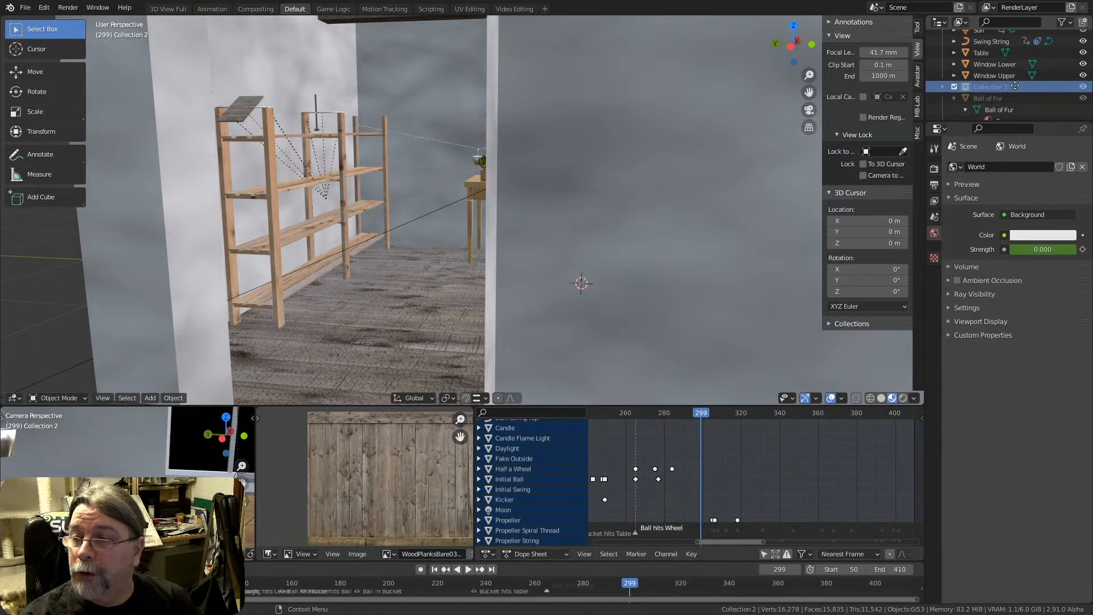
# Enlarge the Outliner downward and look through the scene's full list of objects and collections
pyautogui.scroll(-1, 984, 63)
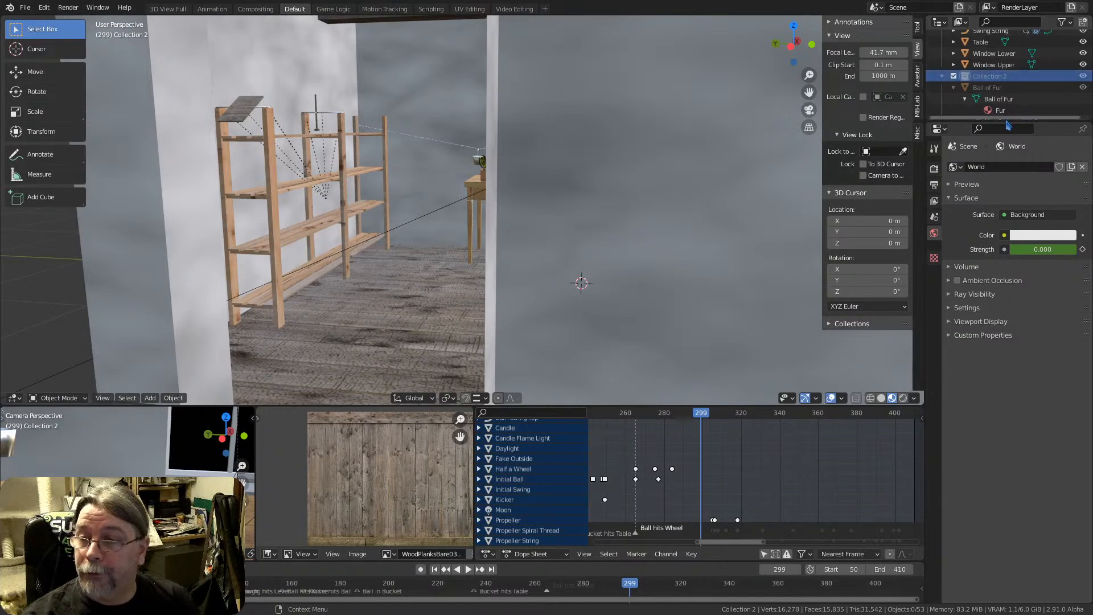
pyautogui.moveTo(1019, 120); pyautogui.dragTo(1022, 282)
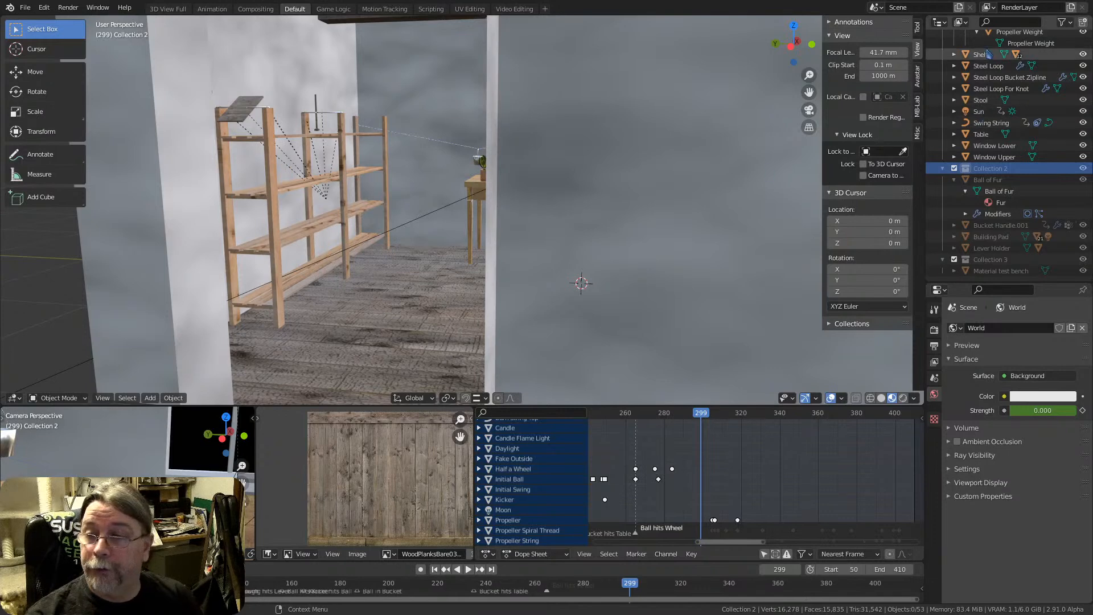
pyautogui.scroll(10, 979, 77)
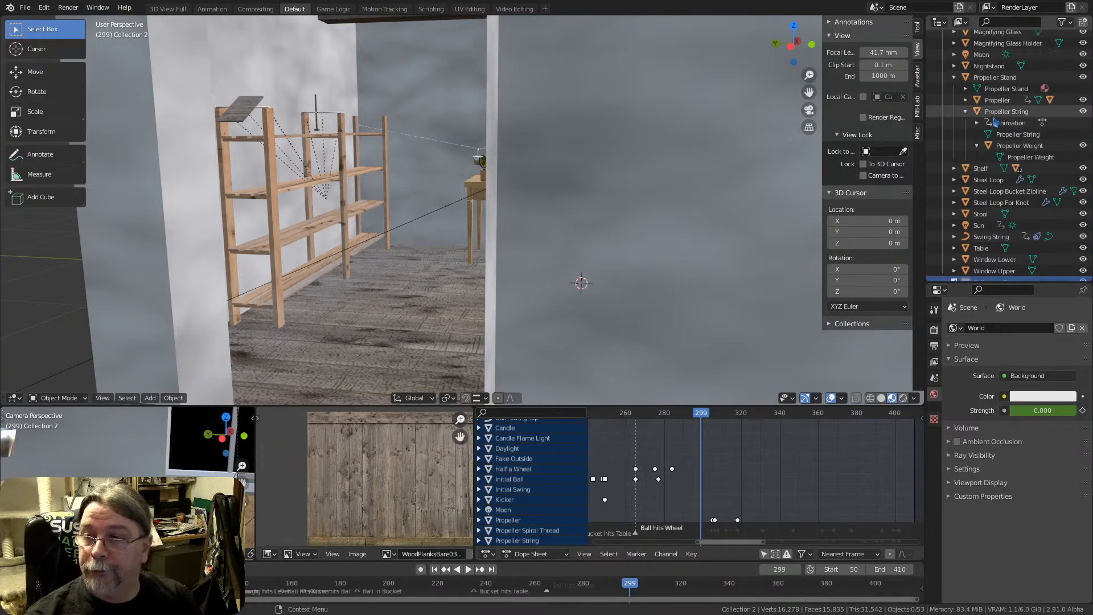
pyautogui.scroll(-8, 990, 115)
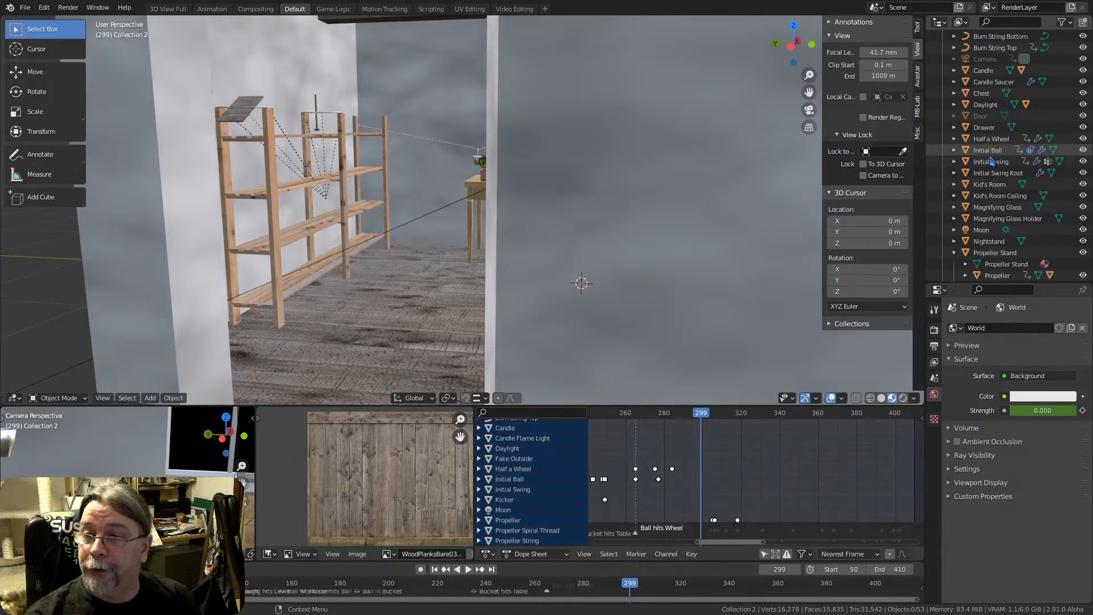
pyautogui.scroll(-8, 1030, 256)
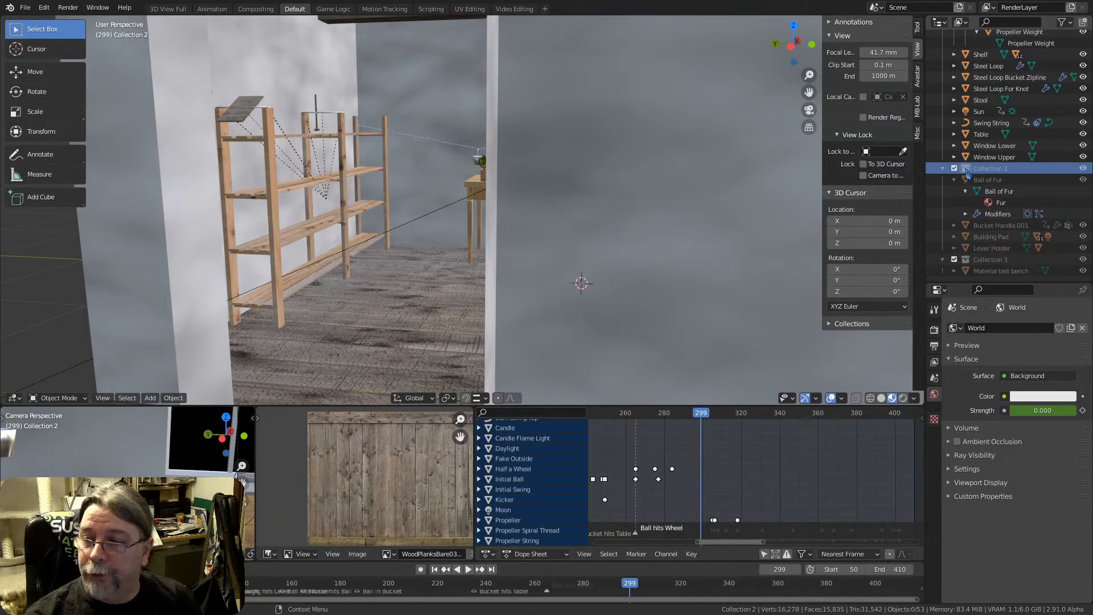
# Show the Disable in Viewports toggles in the Outliner and enable Collection 2 in viewports
pyautogui.click(1082, 169)
pyautogui.click(1082, 168)
pyautogui.click(1067, 23)
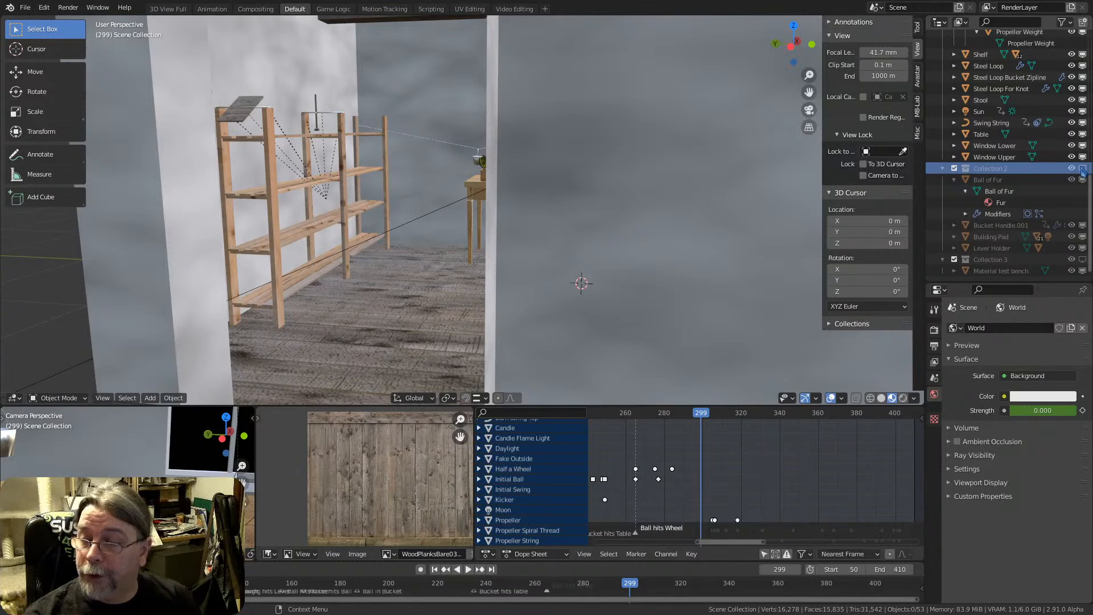
pyautogui.click(1083, 169)
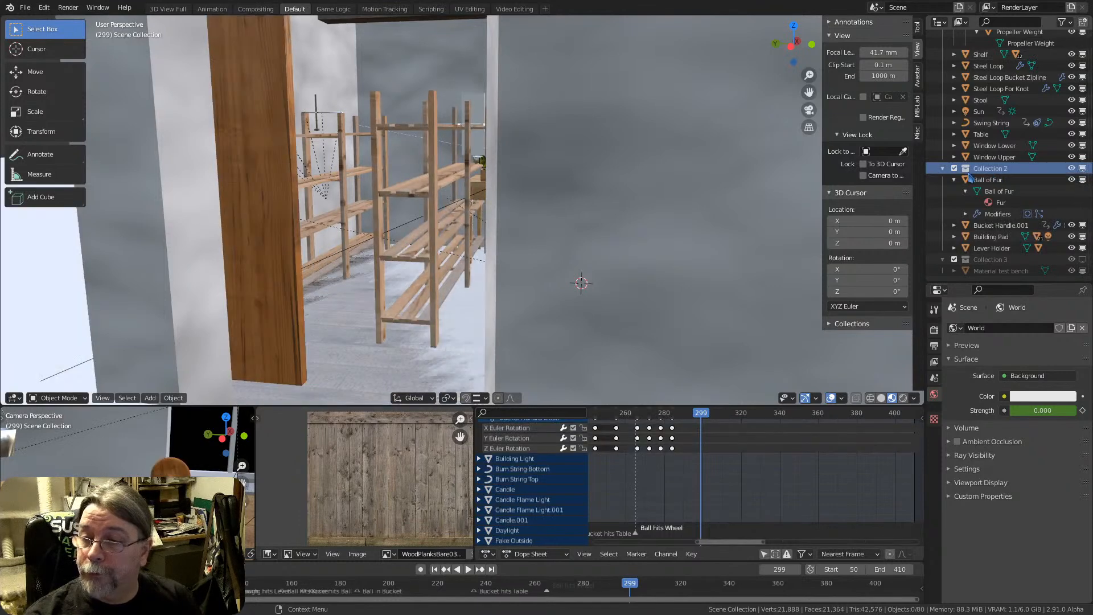
# Select the Ball of Fur mesh data and examine the whole scene, including the objects outside the room
pyautogui.click(1000, 202)
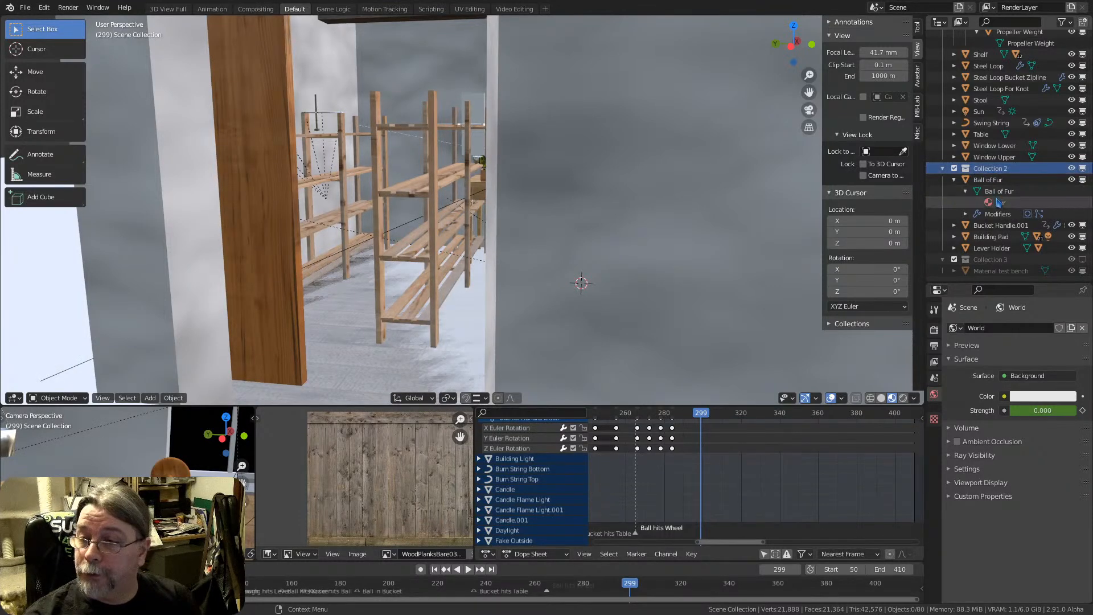
pyautogui.click(999, 192)
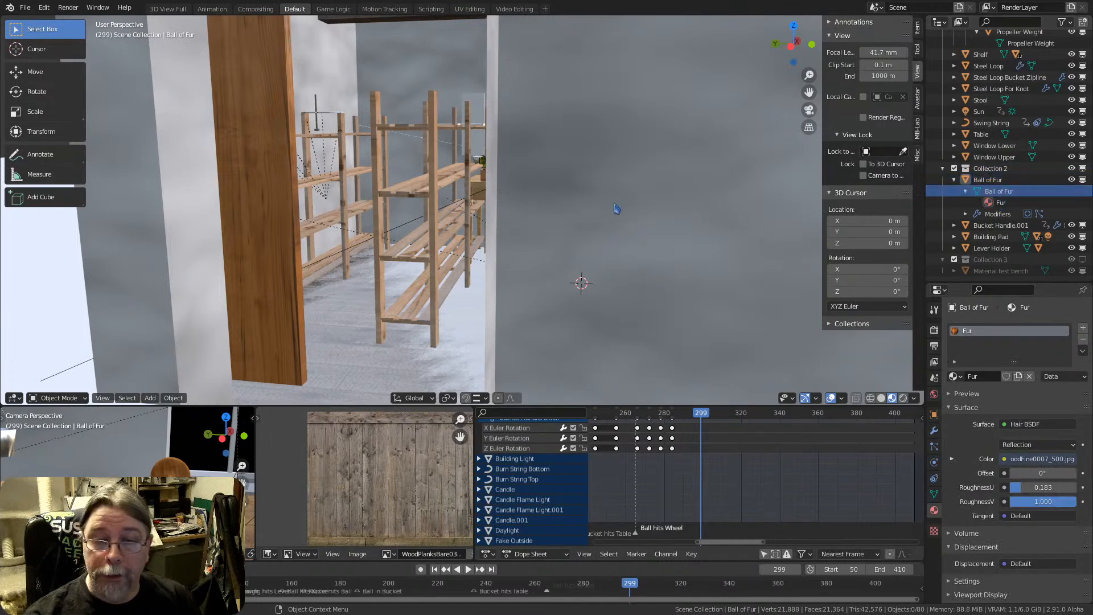
pyautogui.press('Home')
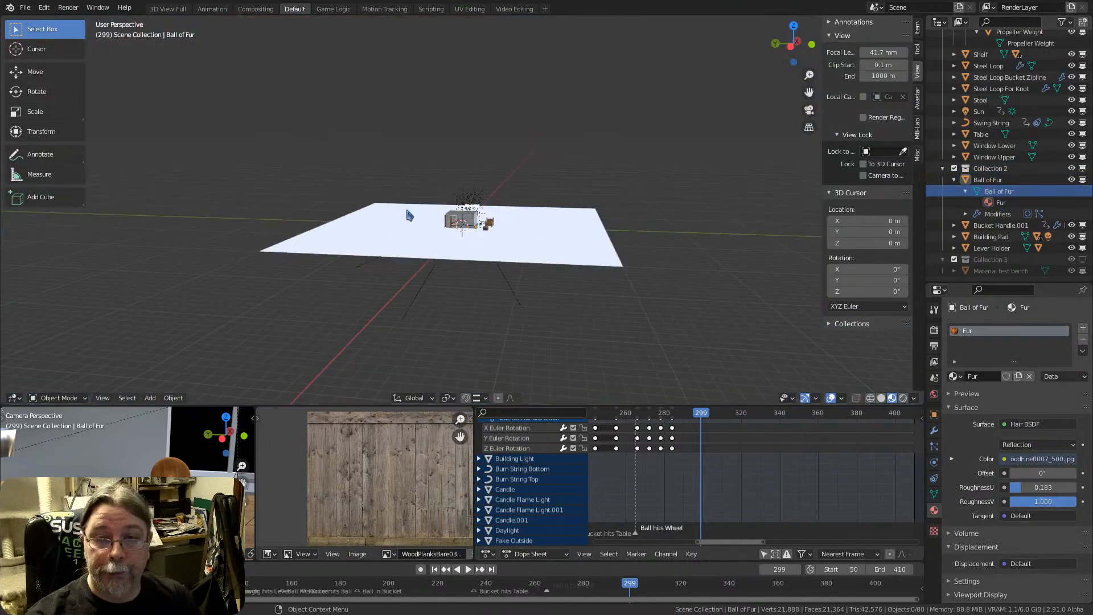
pyautogui.scroll(6, 407, 209)
pyautogui.scroll(5, 486, 254)
pyautogui.scroll(5, 488, 250)
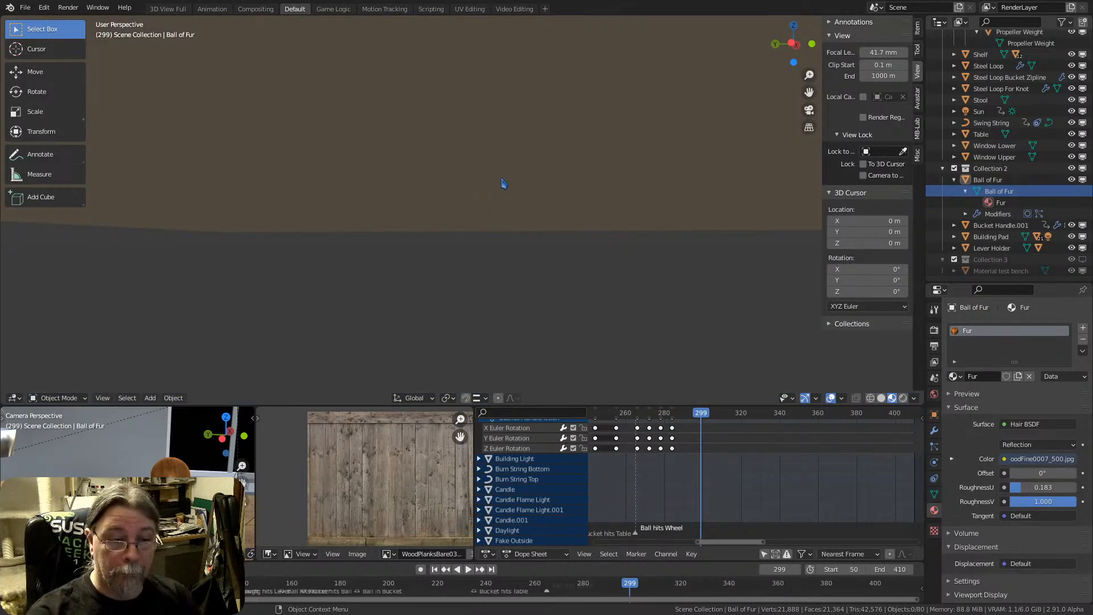
pyautogui.scroll(-6, 446, 289)
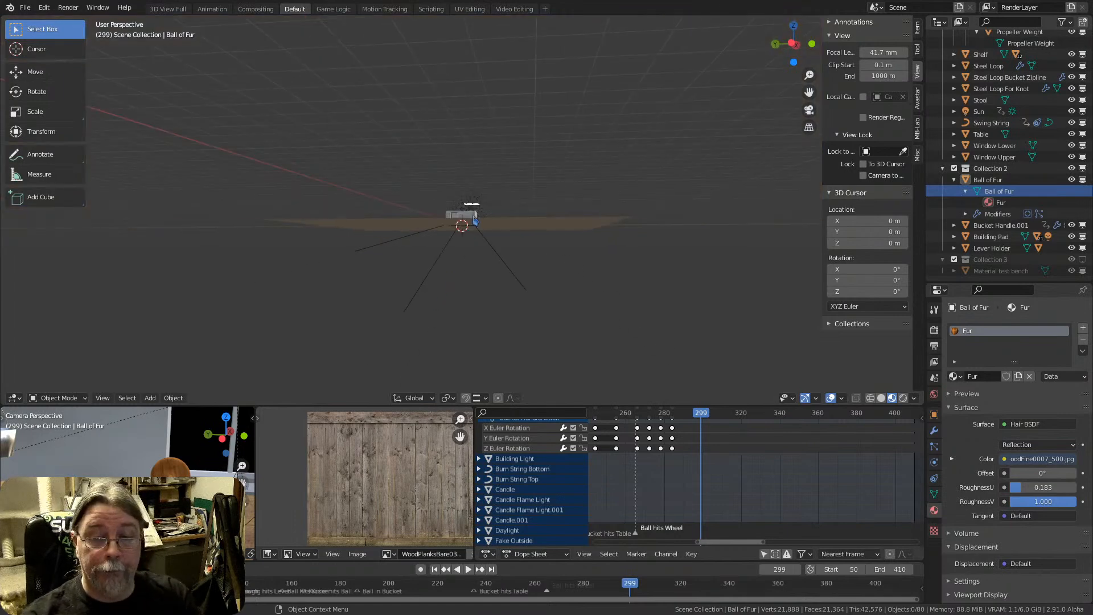
pyautogui.scroll(7, 466, 221)
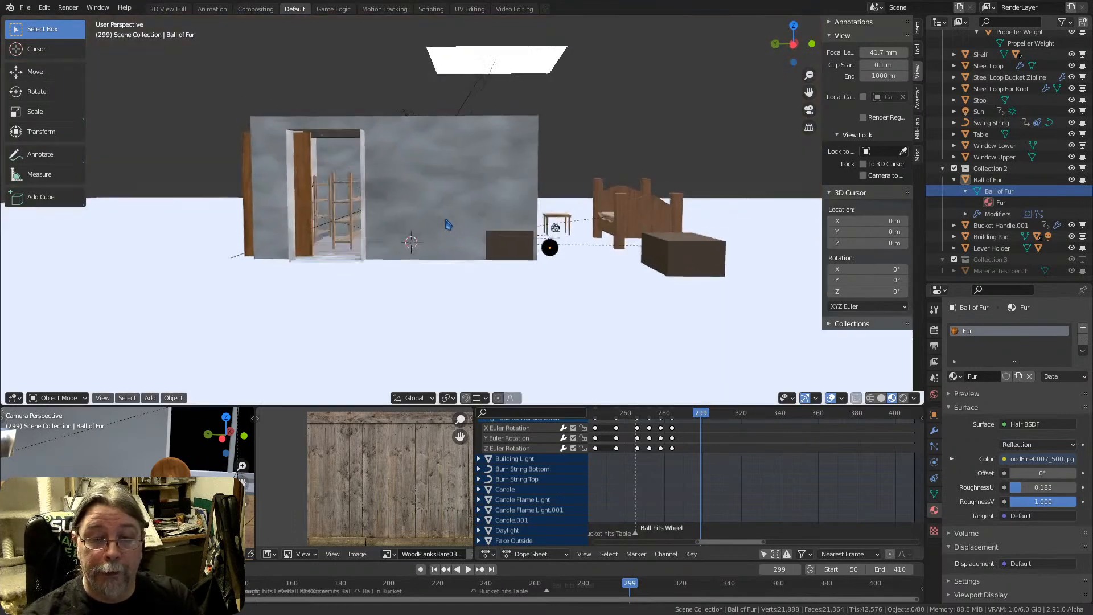
# Exclude Collection 1 from the view layer
pyautogui.moveTo(447, 221); pyautogui.dragTo(417, 233, button='middle')
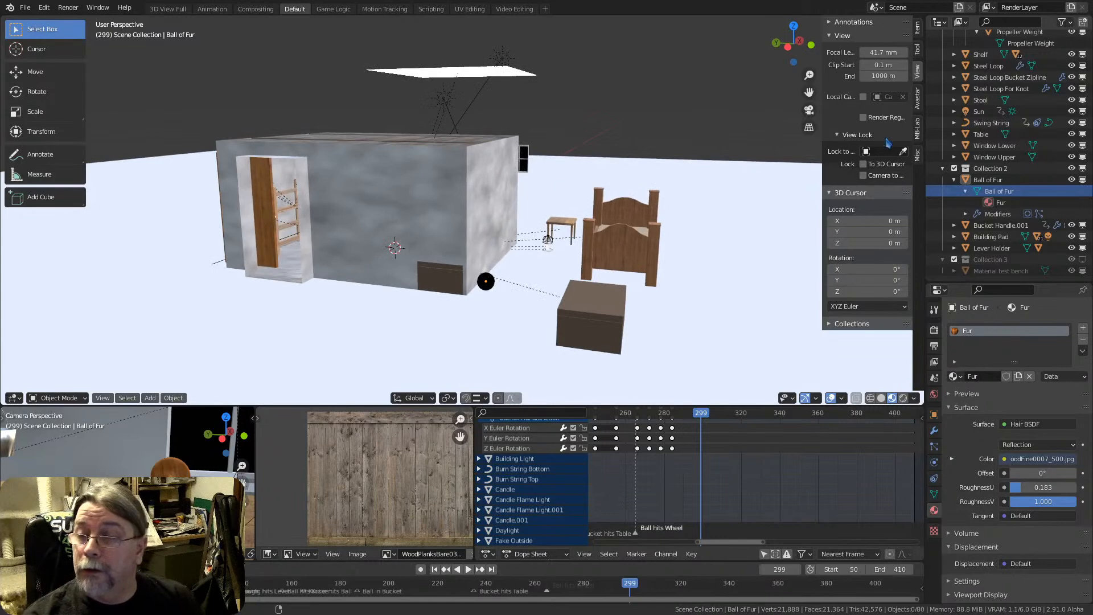
pyautogui.scroll(15, 962, 67)
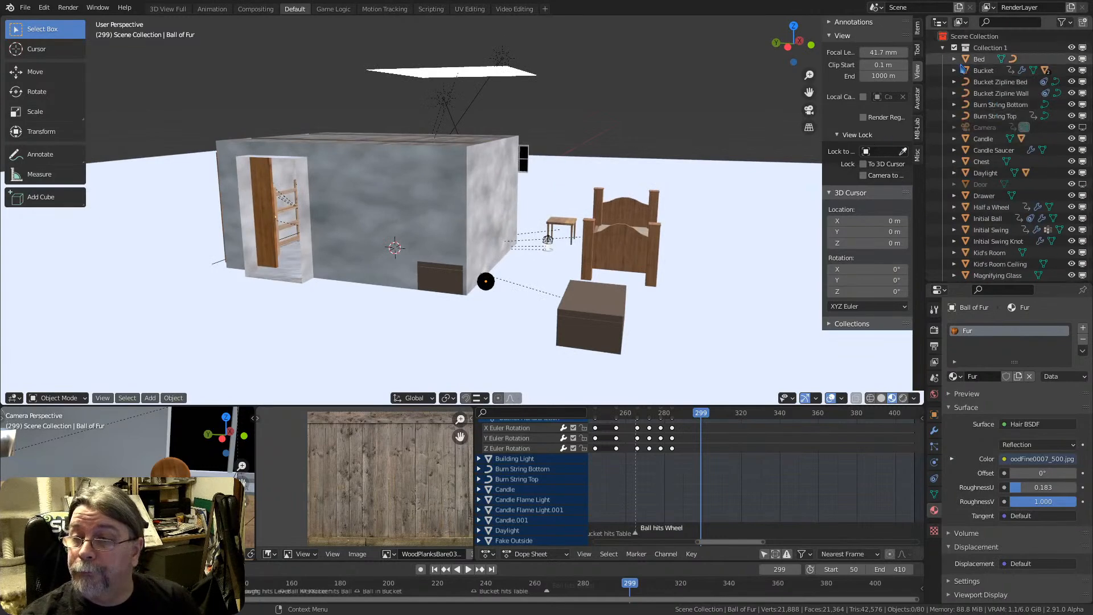
pyautogui.click(954, 47)
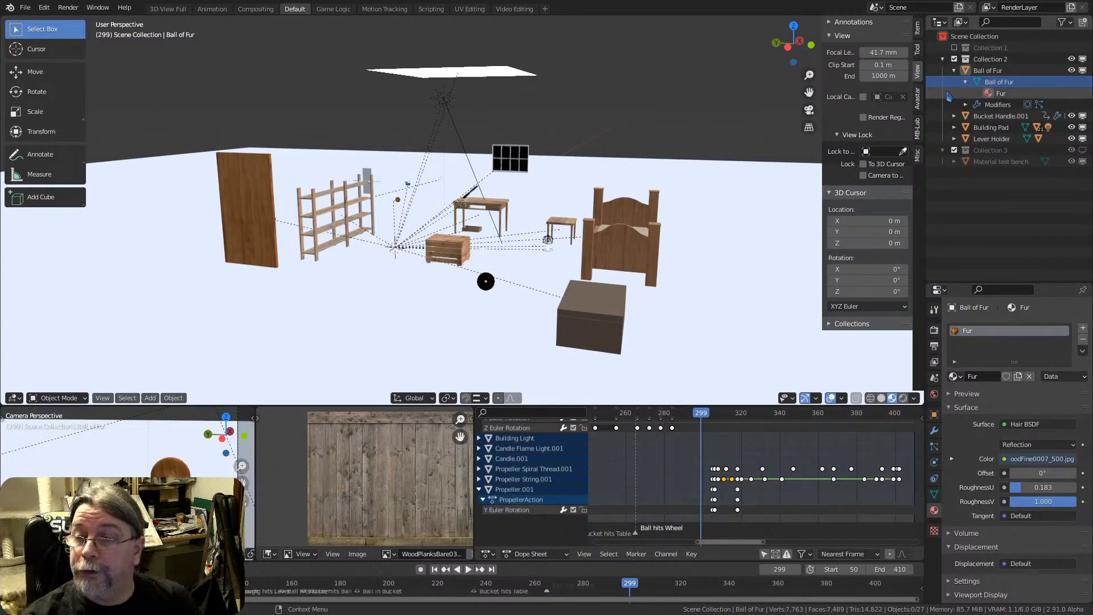
# Select the Ball of Fur object in the 3D viewport and bring it into close view
pyautogui.moveTo(418, 240); pyautogui.dragTo(647, 276, button='middle')
pyautogui.scroll(5, 514, 272)
pyautogui.click(625, 265)
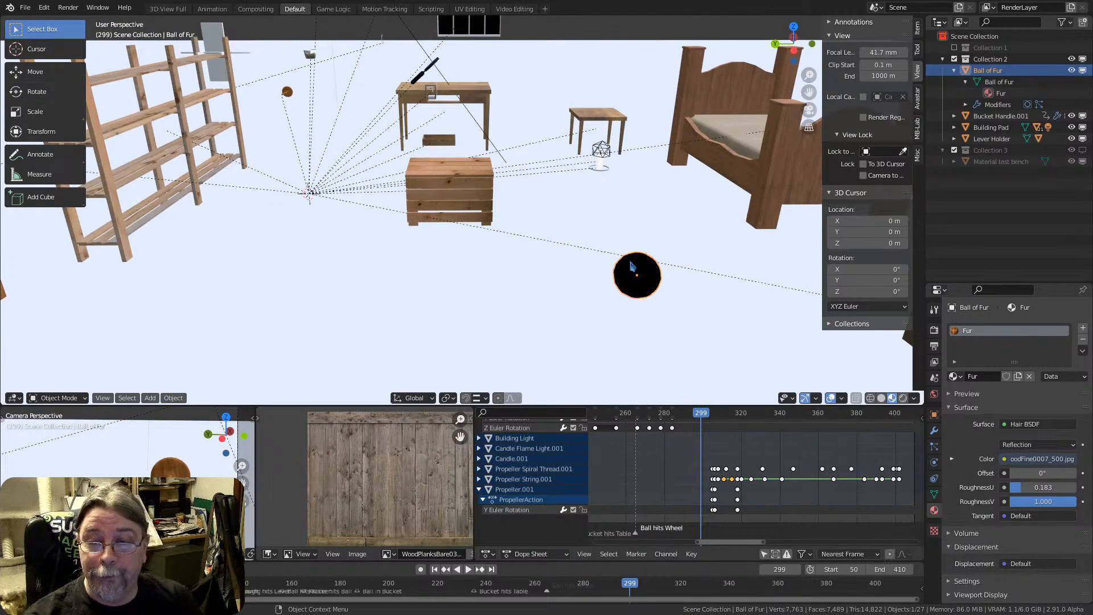
pyautogui.keyDown('shift'); pyautogui.moveTo(634, 272); pyautogui.dragTo(453, 163, button='middle'); pyautogui.keyUp('shift')
pyautogui.scroll(7, 498, 239)
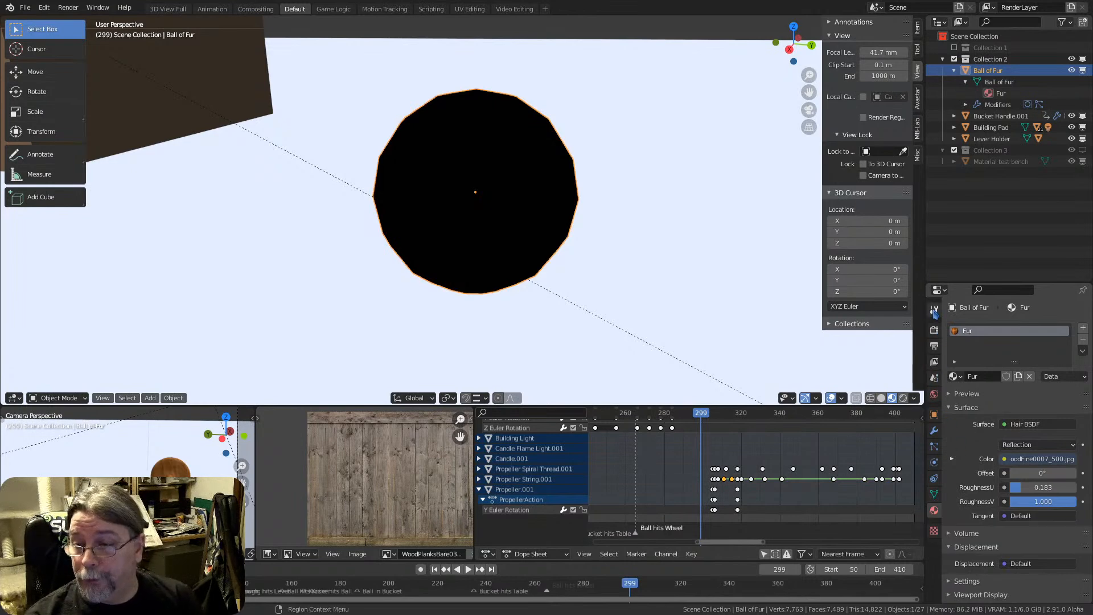
# Show the scene's render properties and examine the remaining objects around the Ball of Fur
pyautogui.click(934, 330)
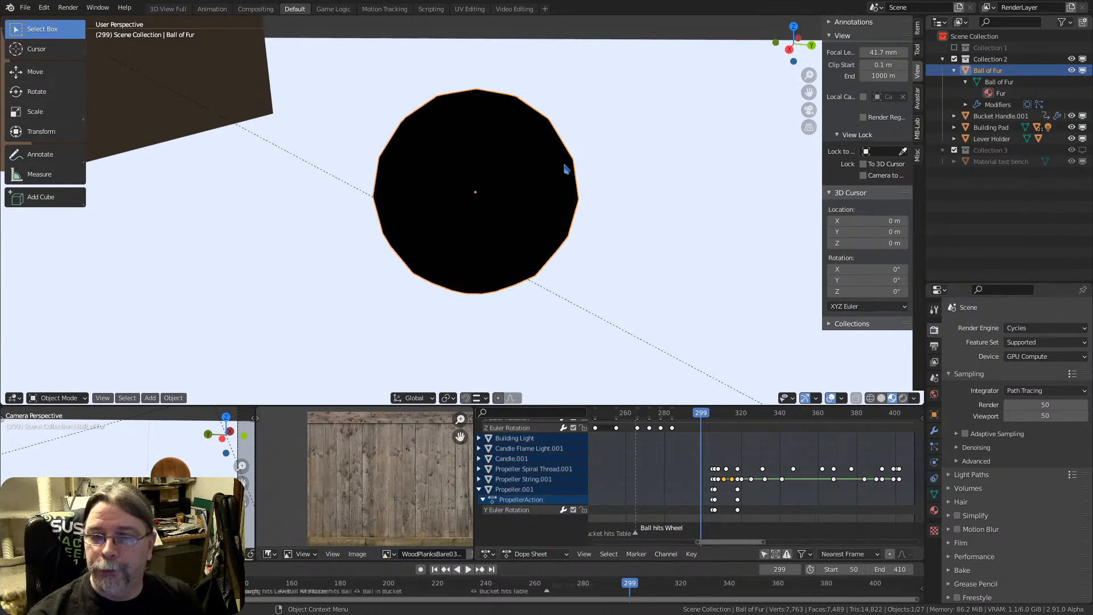
pyautogui.scroll(-10, 451, 174)
pyautogui.scroll(8, 451, 174)
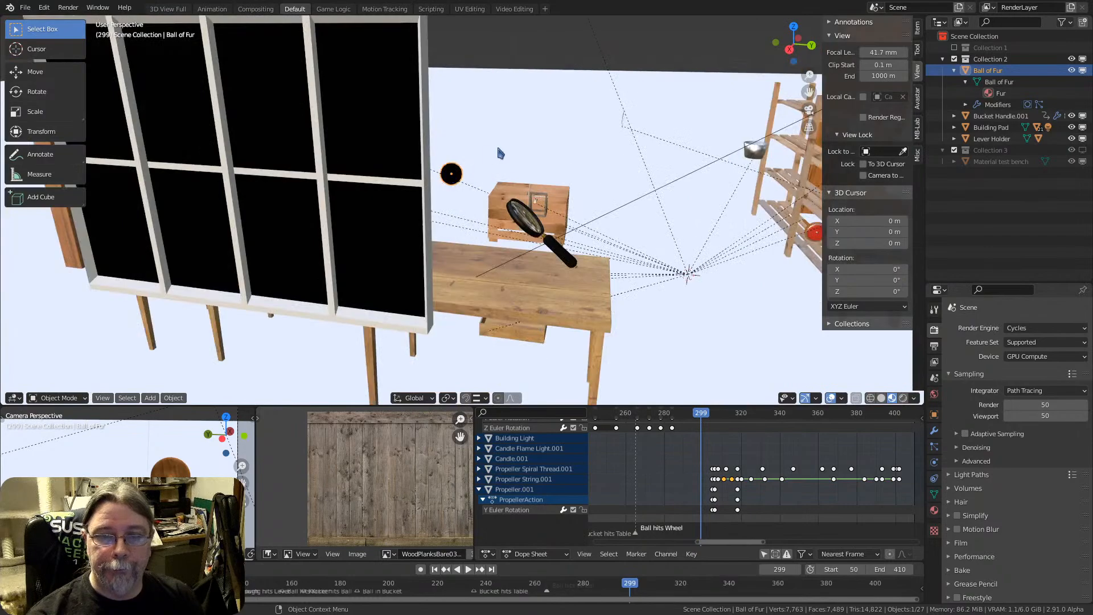
pyautogui.moveTo(521, 222); pyautogui.dragTo(494, 233, button='middle')
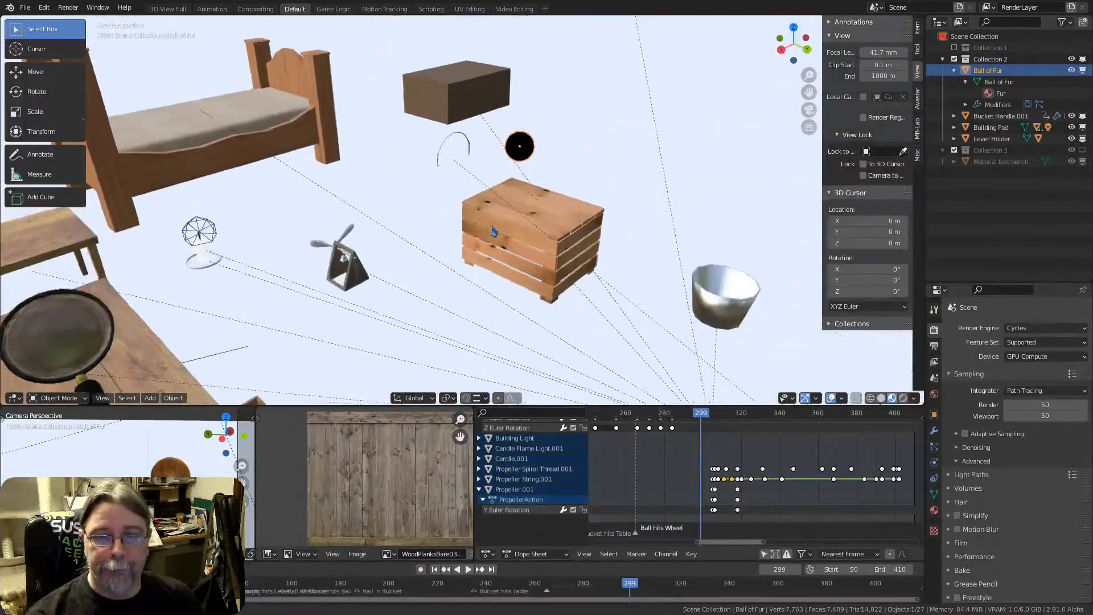
pyautogui.scroll(4, 507, 197)
pyautogui.scroll(-6, 517, 203)
pyautogui.keyDown('shift'); pyautogui.moveTo(516, 164); pyautogui.dragTo(556, 197, button='middle'); pyautogui.keyUp('shift')
pyautogui.scroll(6, 516, 178)
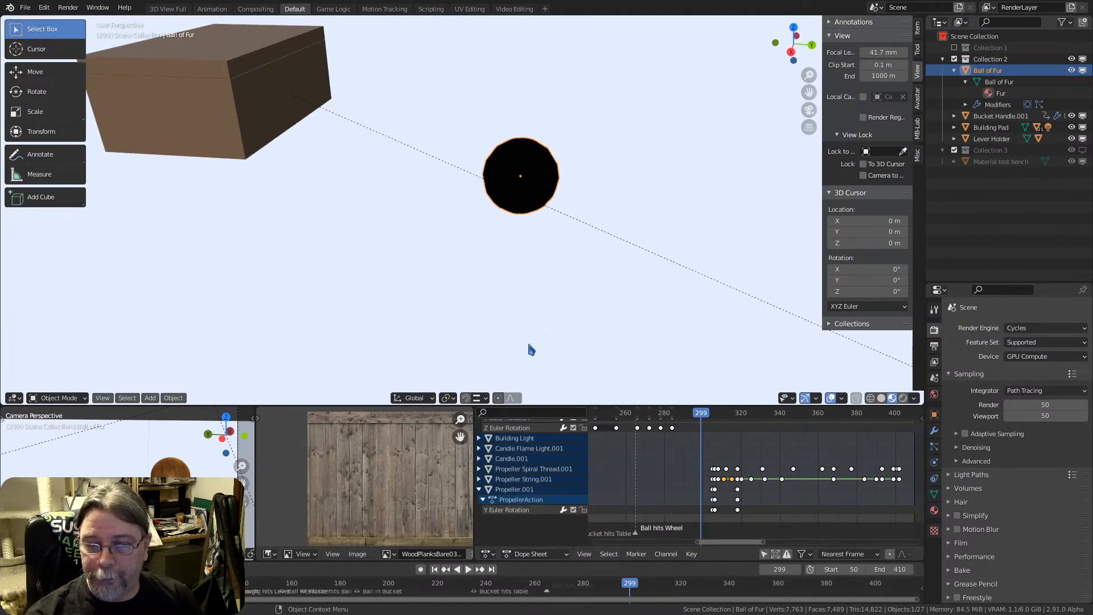
# Flip the 3D viewport's header to the top of its area
pyautogui.rightClick(536, 398)
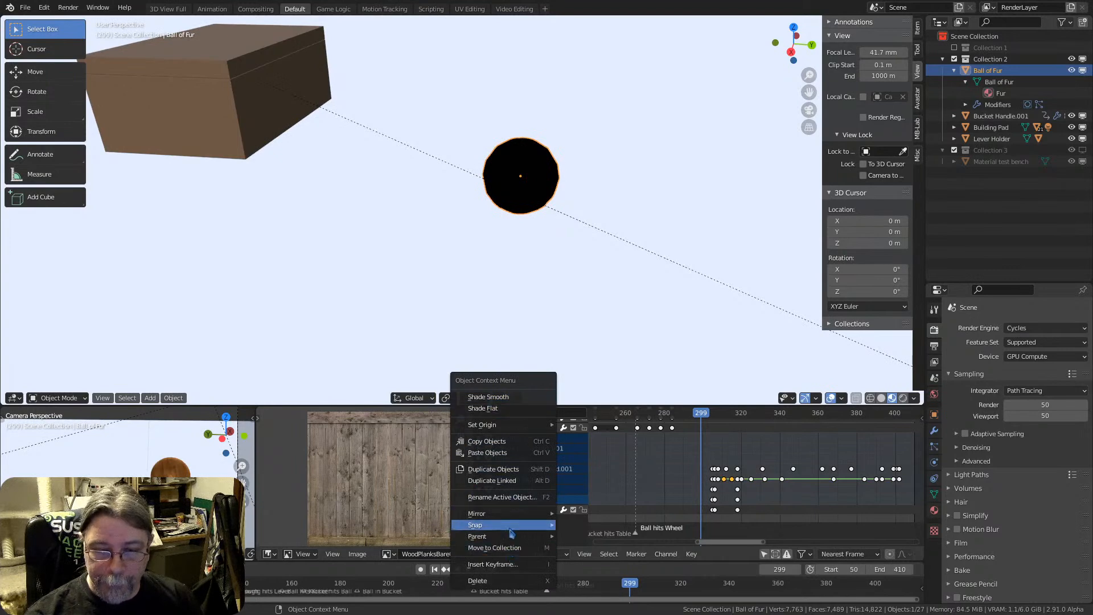
pyautogui.rightClick(516, 399)
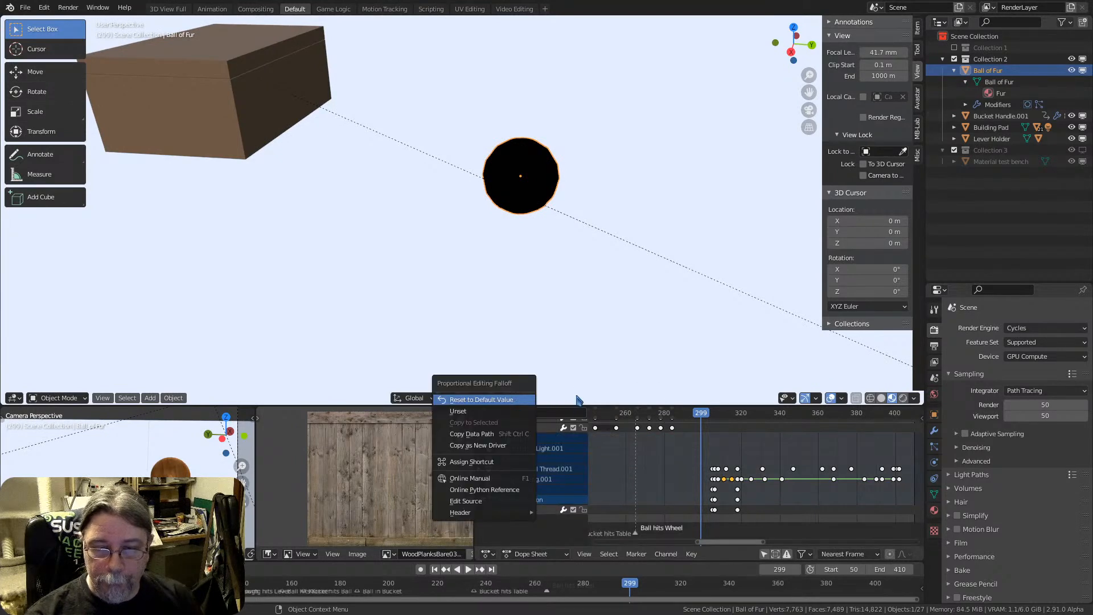
pyautogui.moveTo(501, 514)
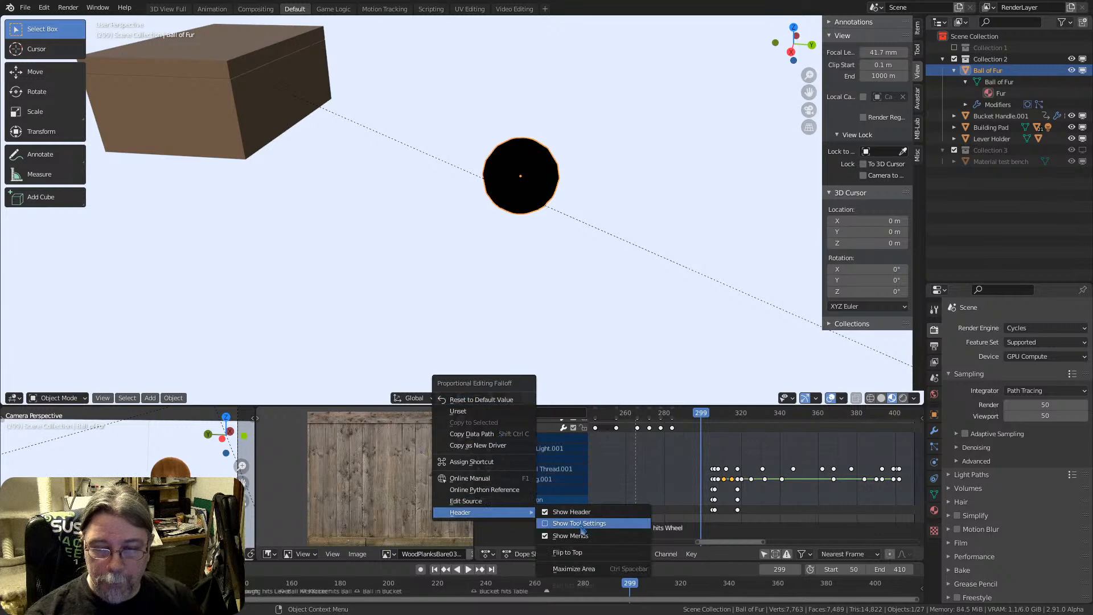
pyautogui.click(586, 552)
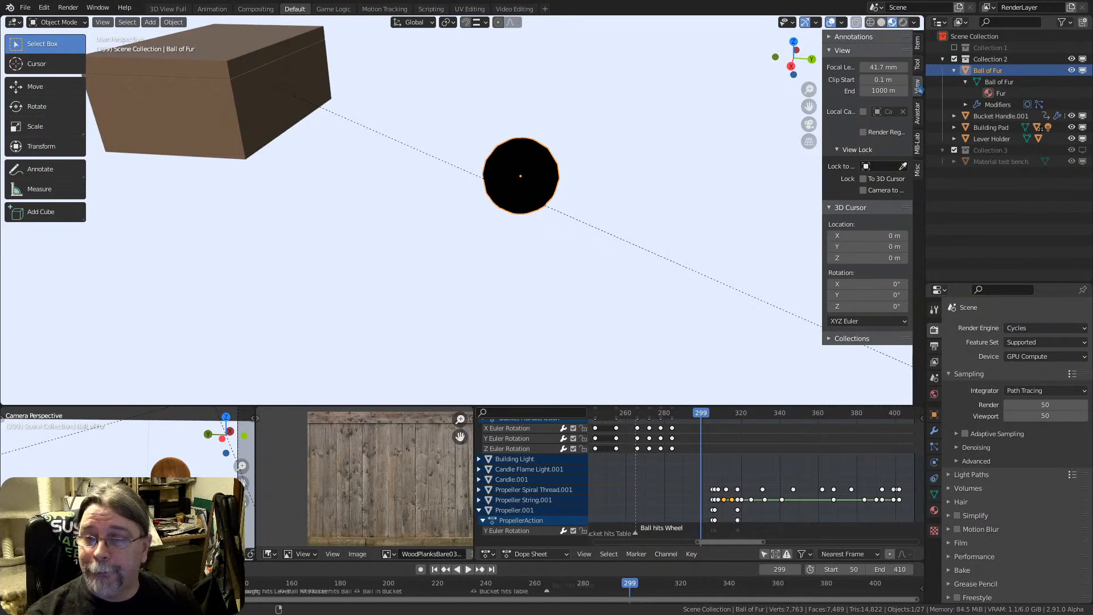
# Hide the 3D viewport's sidebar and switch the viewport to Rendered shading around the Ball of Fur
pyautogui.press('n')
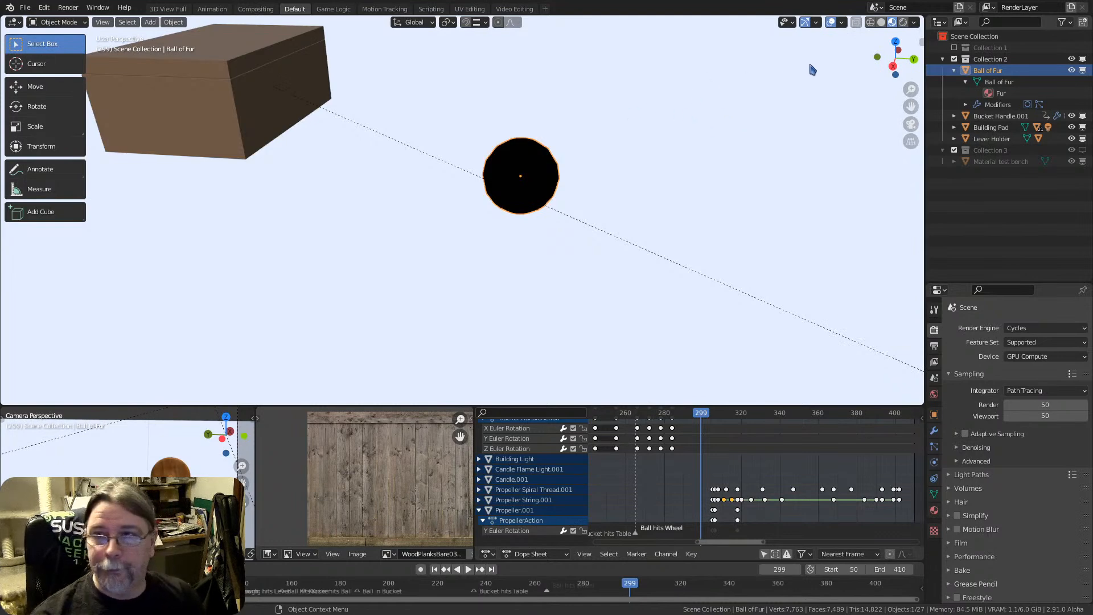
pyautogui.scroll(5, 495, 172)
pyautogui.moveTo(554, 144)
pyautogui.mouseDown(button='middle')
pyautogui.moveTo(544, 146)
pyautogui.moveTo(553, 148)
pyautogui.mouseUp(button='middle')
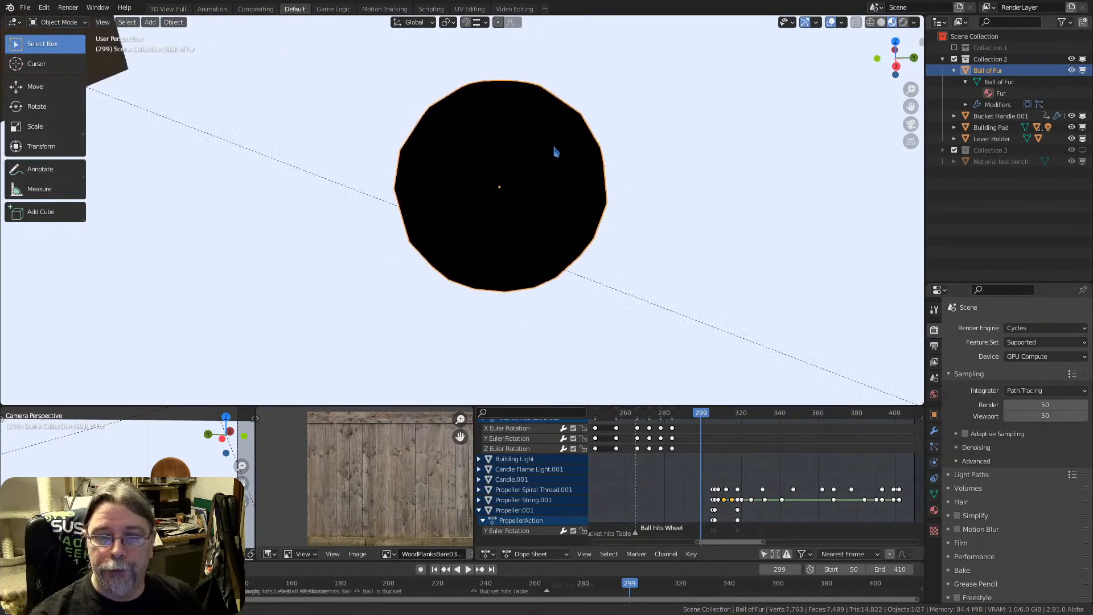
pyautogui.click(903, 22)
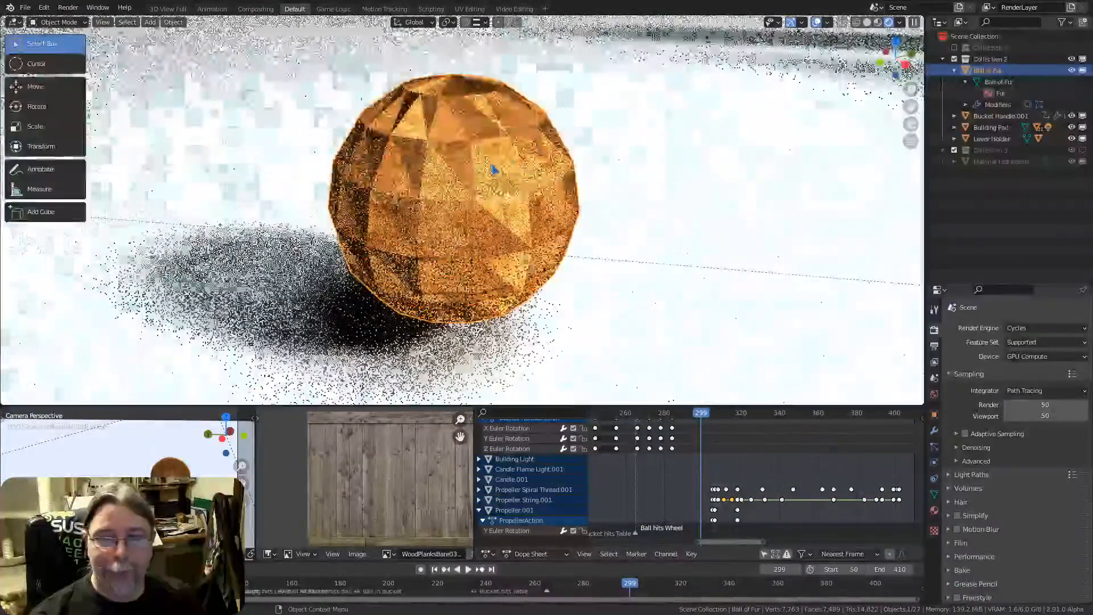
# Examine the rendered Ball of Fur from several angles and distances, including a brief look through the scene camera
pyautogui.moveTo(492, 170); pyautogui.dragTo(371, 226, button='middle')
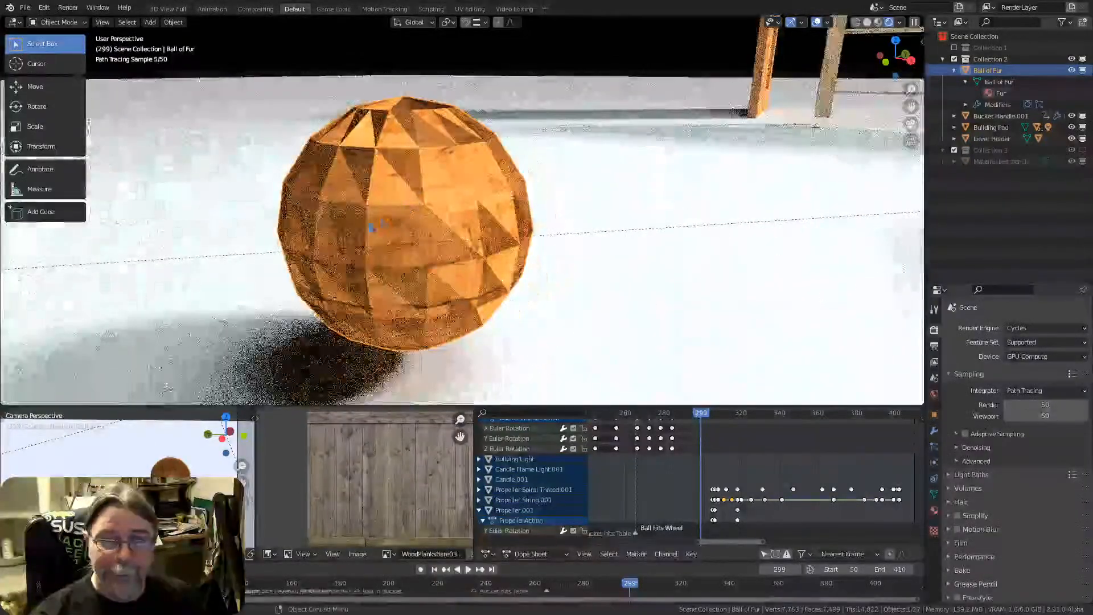
pyautogui.scroll(3, 400, 177)
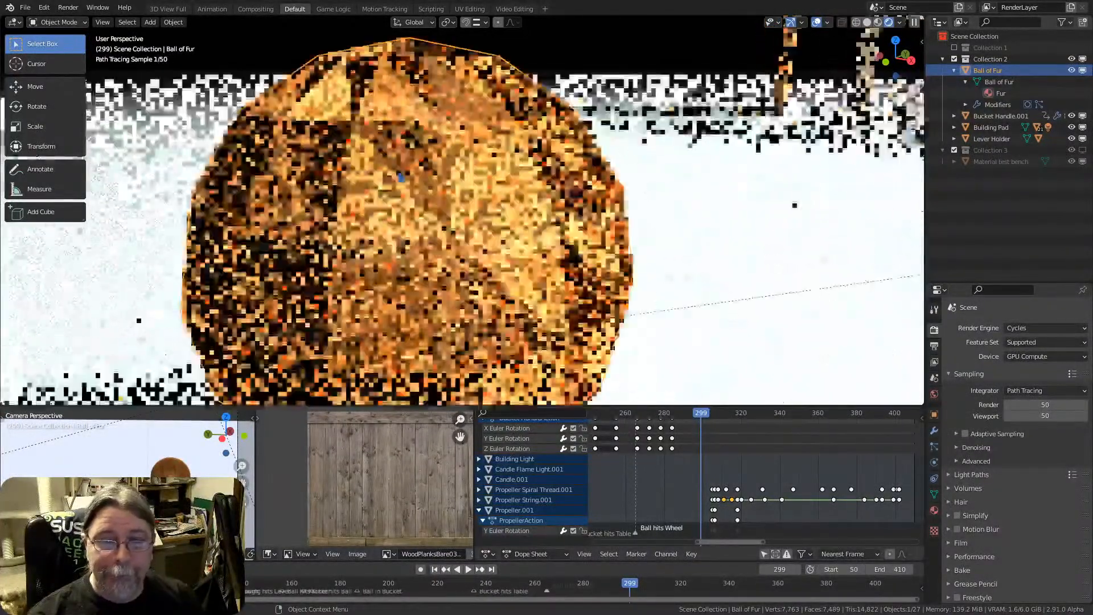
pyautogui.scroll(-4, 401, 177)
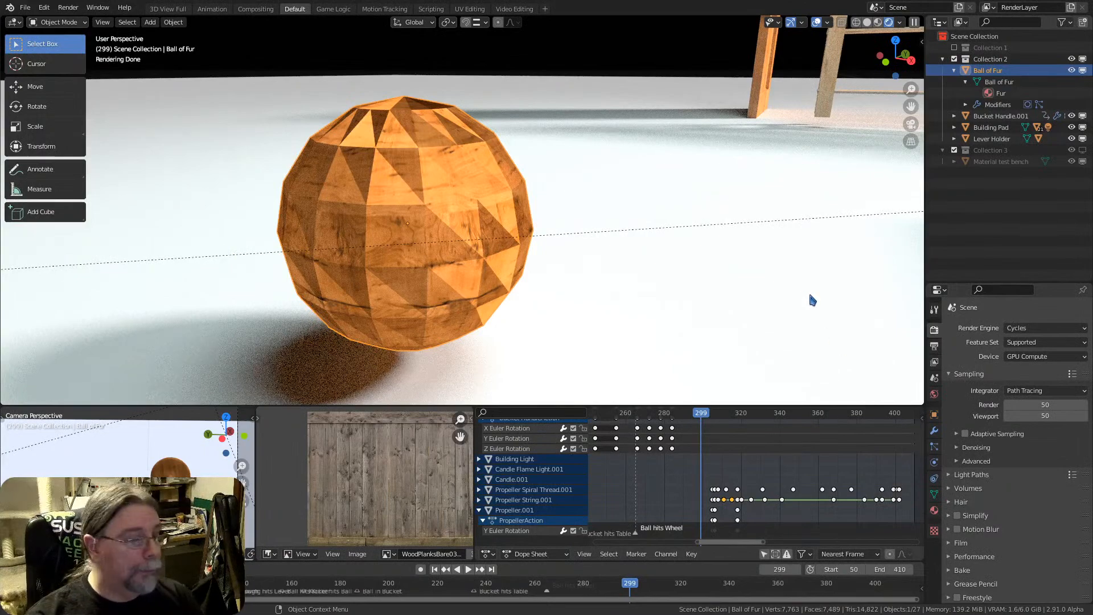
pyautogui.moveTo(380, 203); pyautogui.dragTo(493, 247, button='middle')
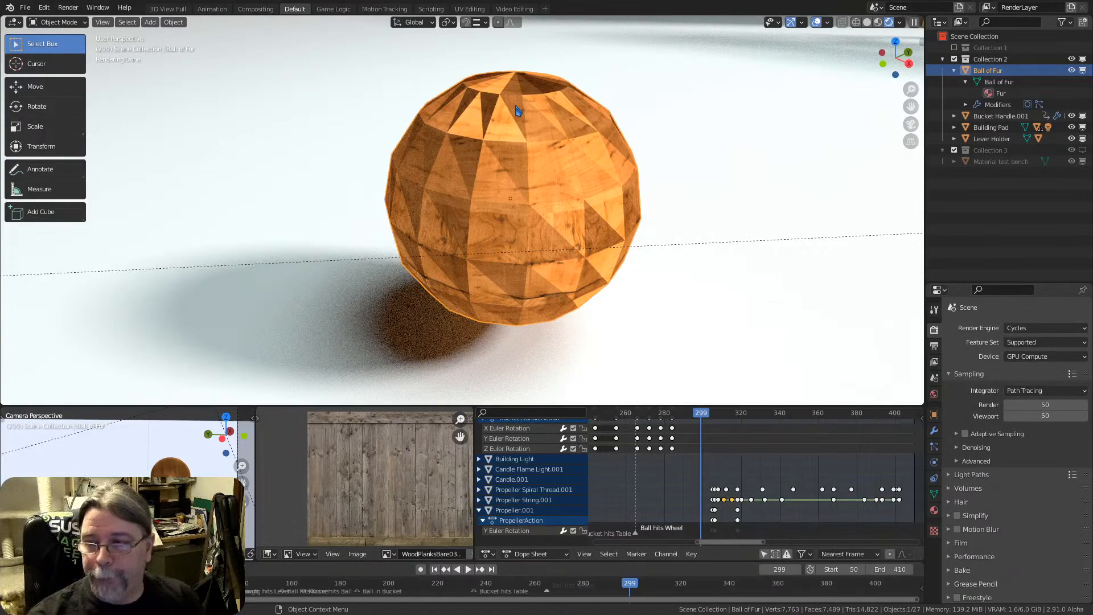
pyautogui.scroll(-4, 531, 141)
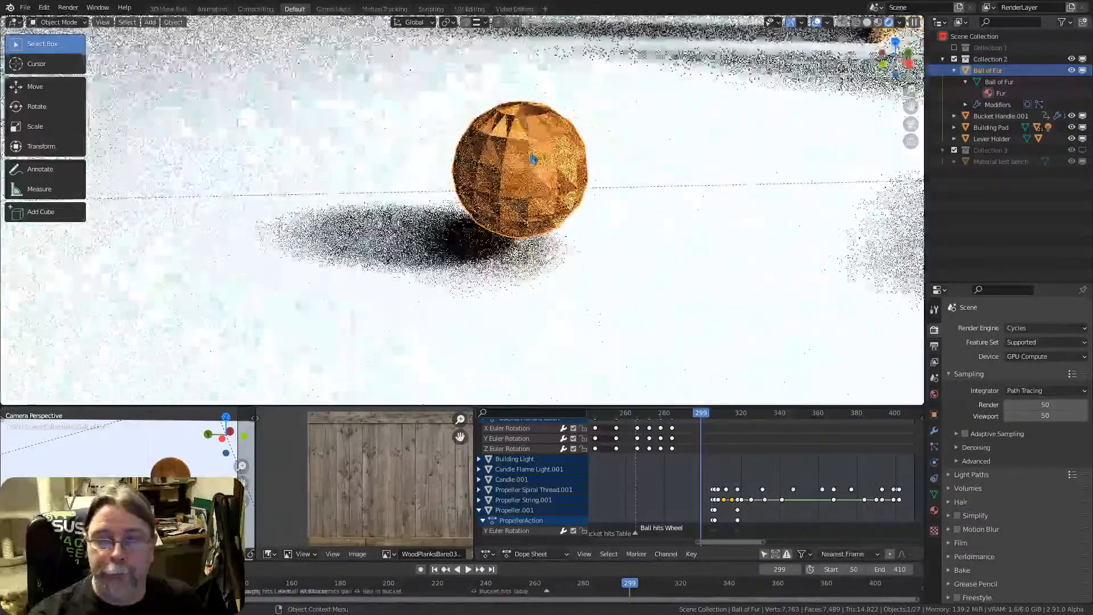
pyautogui.scroll(2, 536, 164)
pyautogui.press('KP_0')
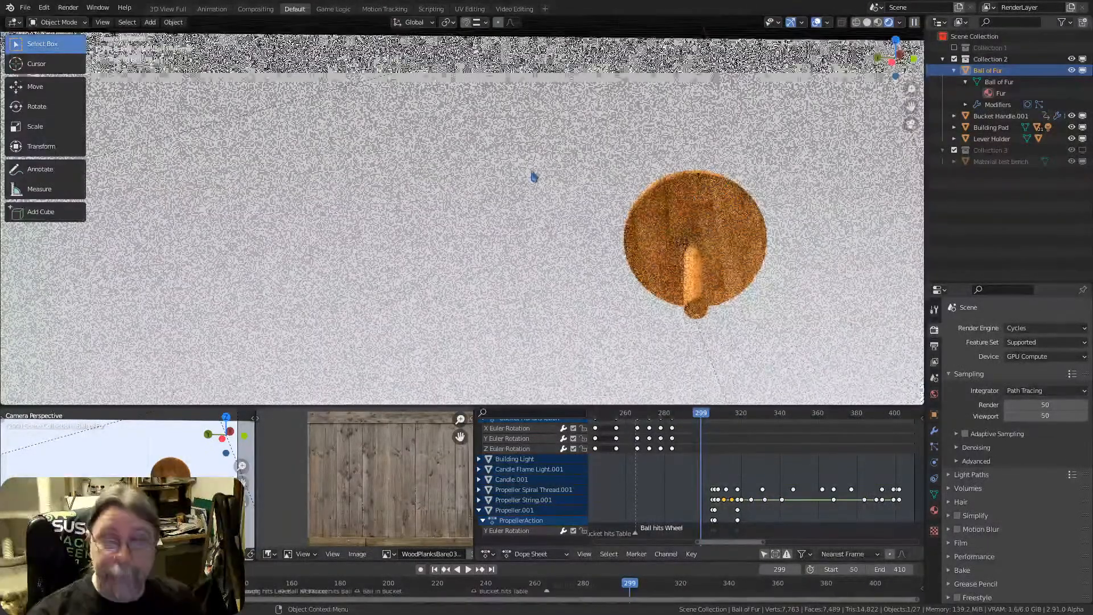
pyautogui.press('KP_0')
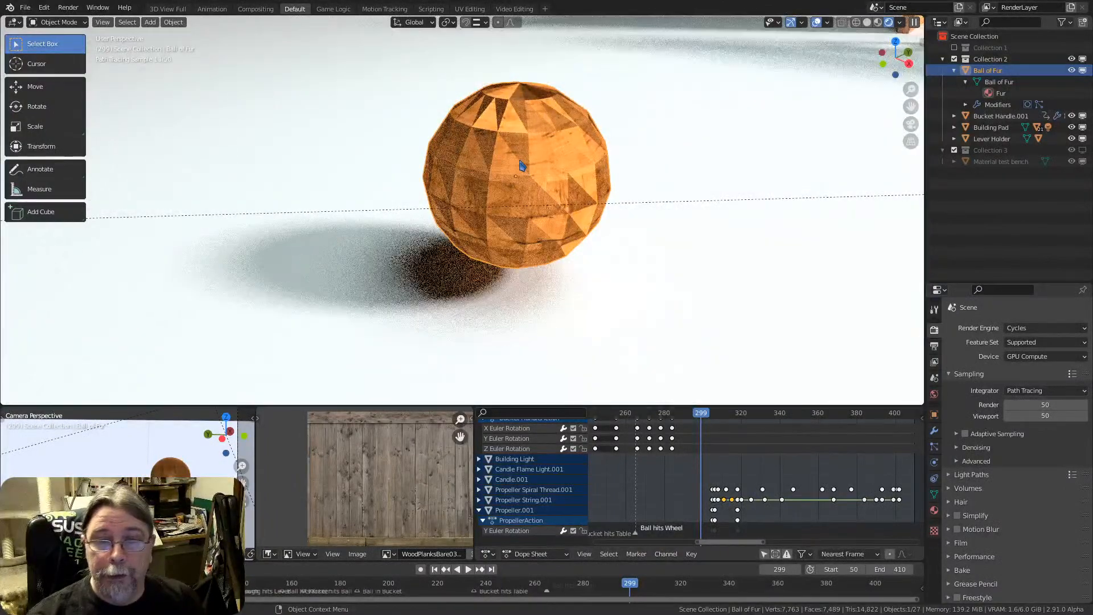
pyautogui.moveTo(532, 177)
pyautogui.mouseDown(button='middle')
pyautogui.moveTo(532, 162)
pyautogui.moveTo(519, 163)
pyautogui.mouseUp(button='middle')
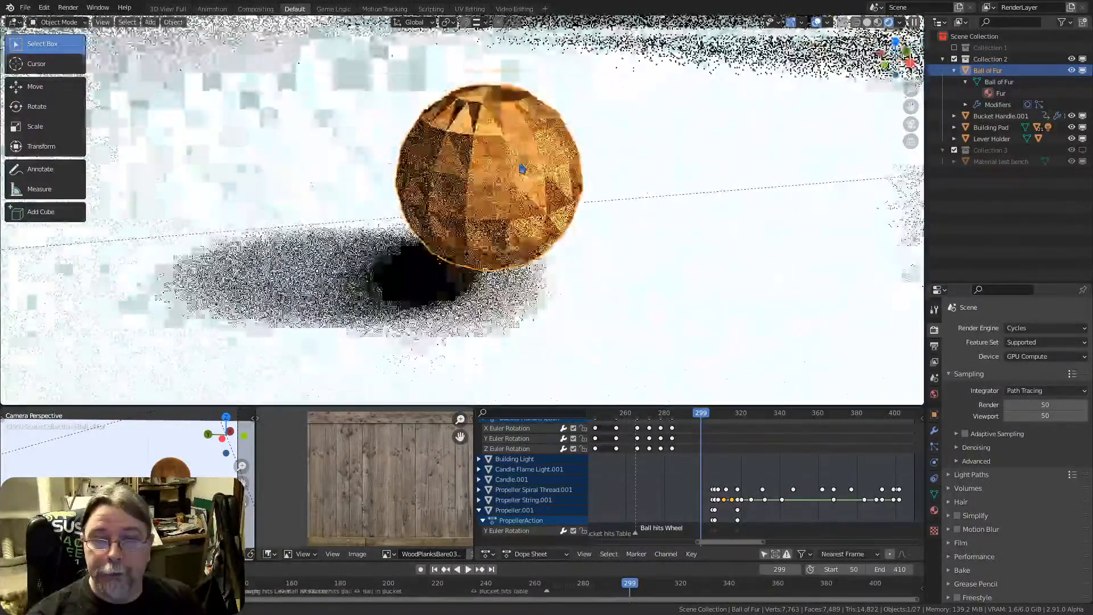
# Start the Screencast Keys display in the 3D viewport and hide the sidebar again
pyautogui.press('n')
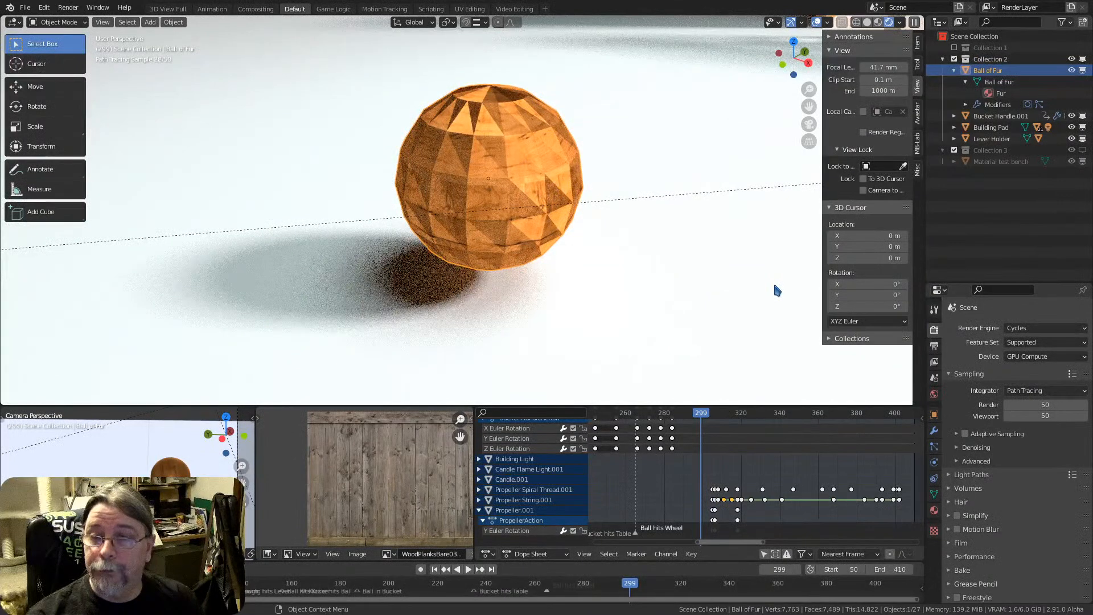
pyautogui.click(920, 174)
pyautogui.click(859, 54)
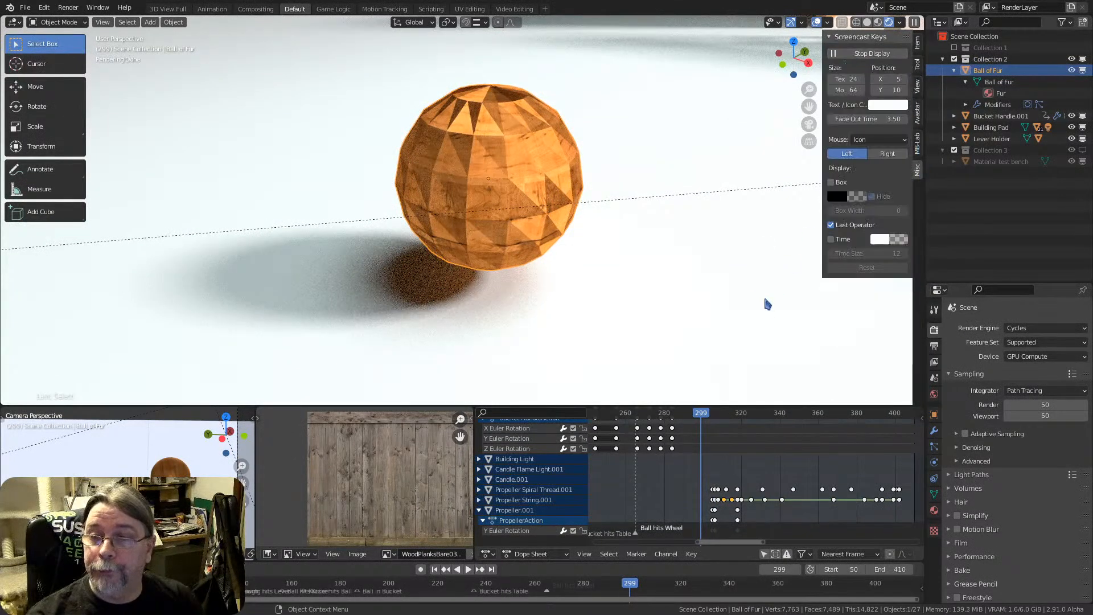
pyautogui.press('n')
pyautogui.moveTo(498, 221)
pyautogui.mouseDown(button='middle')
pyautogui.moveTo(534, 219)
pyautogui.moveTo(501, 219)
pyautogui.mouseUp(button='middle')
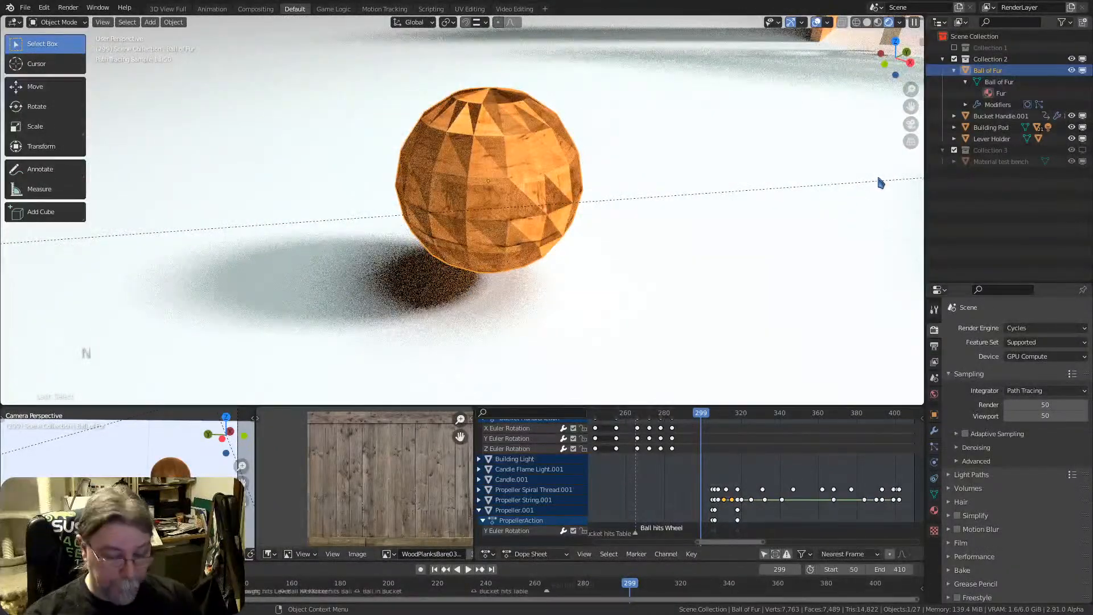
# Set the Screencast Keys text and icon color to orange and close the sidebar
pyautogui.press('n')
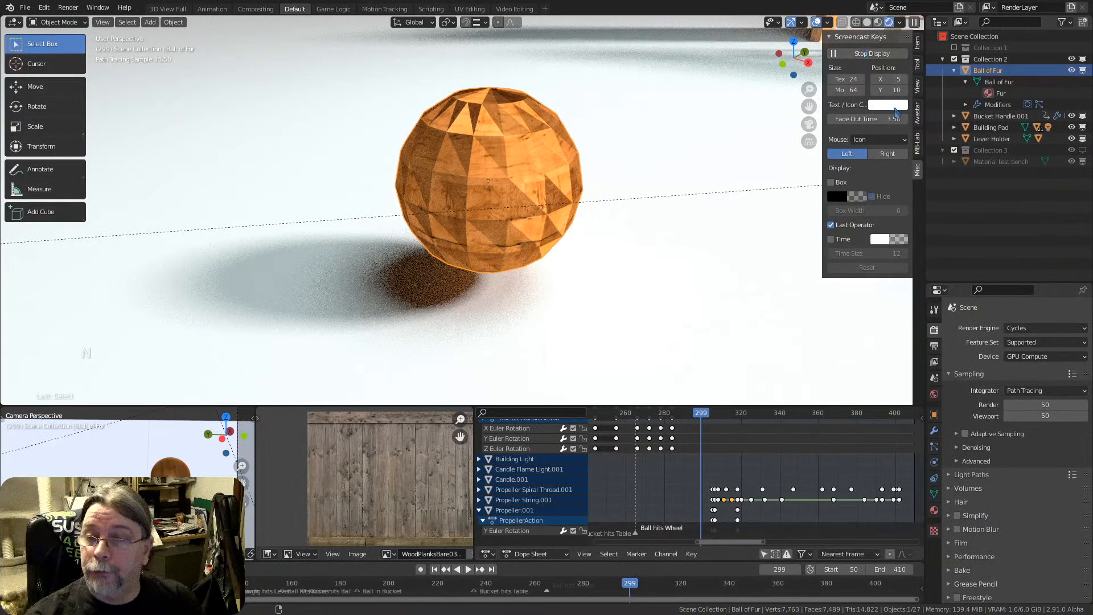
pyautogui.click(893, 106)
pyautogui.moveTo(902, 197); pyautogui.dragTo(899, 197)
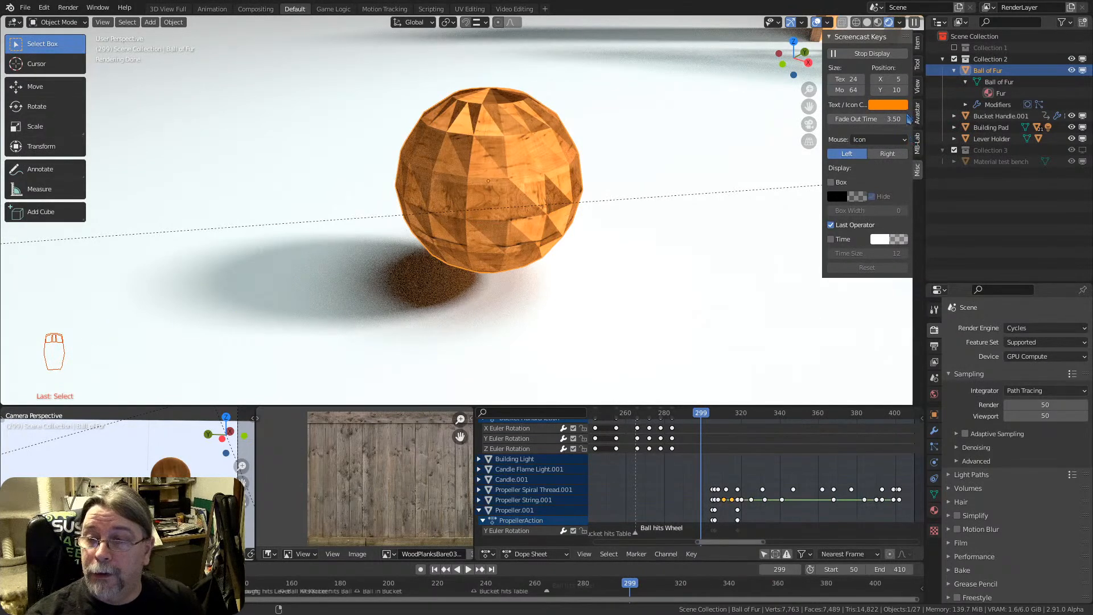
pyautogui.press('n')
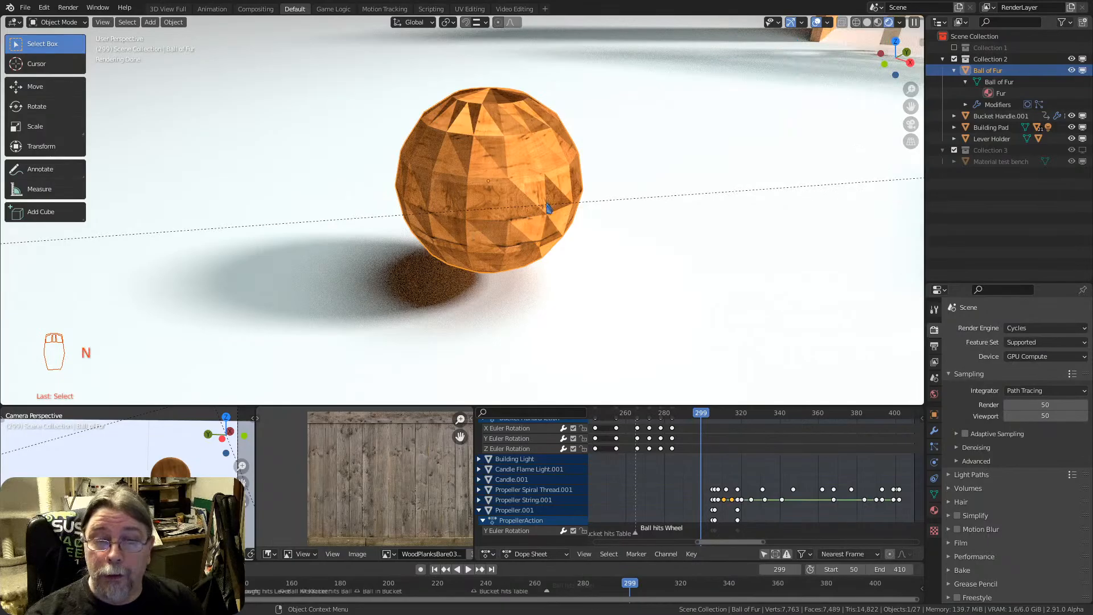
# Show the Ball of Fur's particle system properties
pyautogui.moveTo(434, 186); pyautogui.dragTo(556, 164, button='middle')
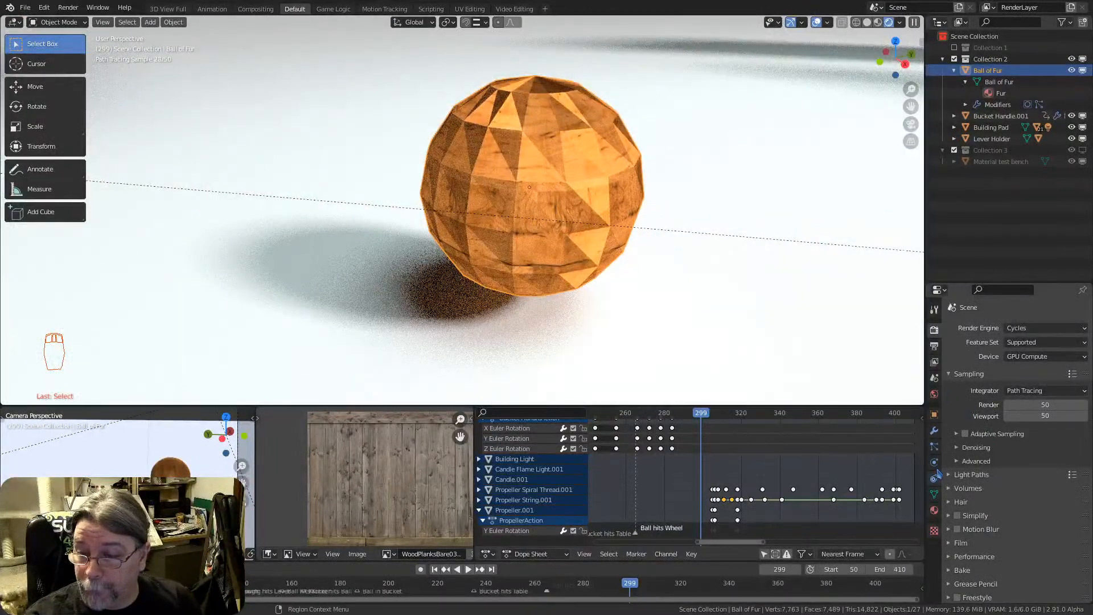
pyautogui.click(934, 448)
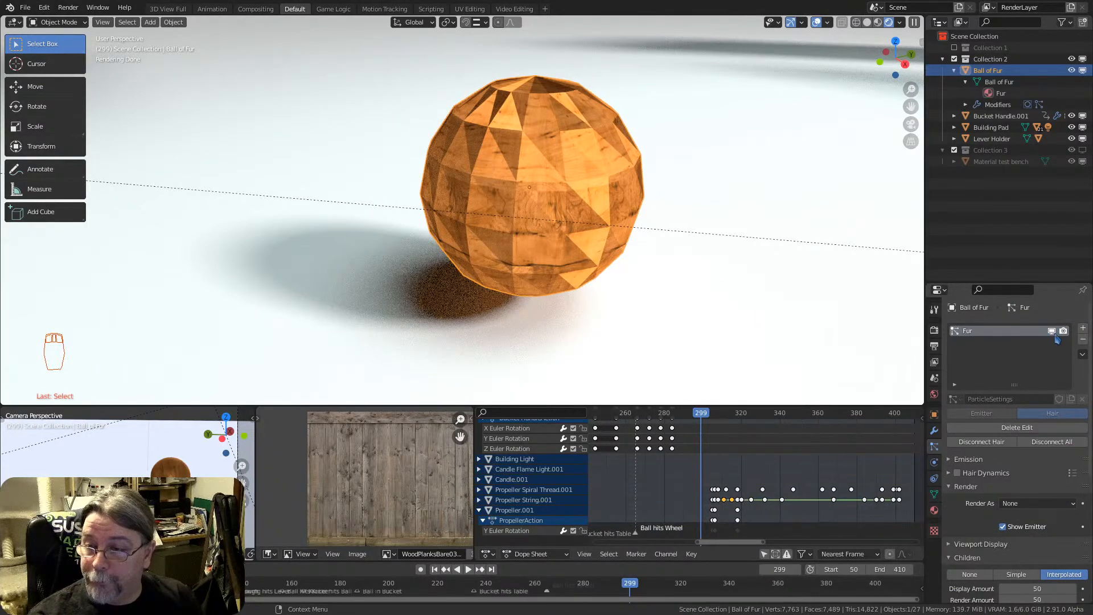
# Add a second particle system to the Ball of Fur and remove it again
pyautogui.click(1083, 328)
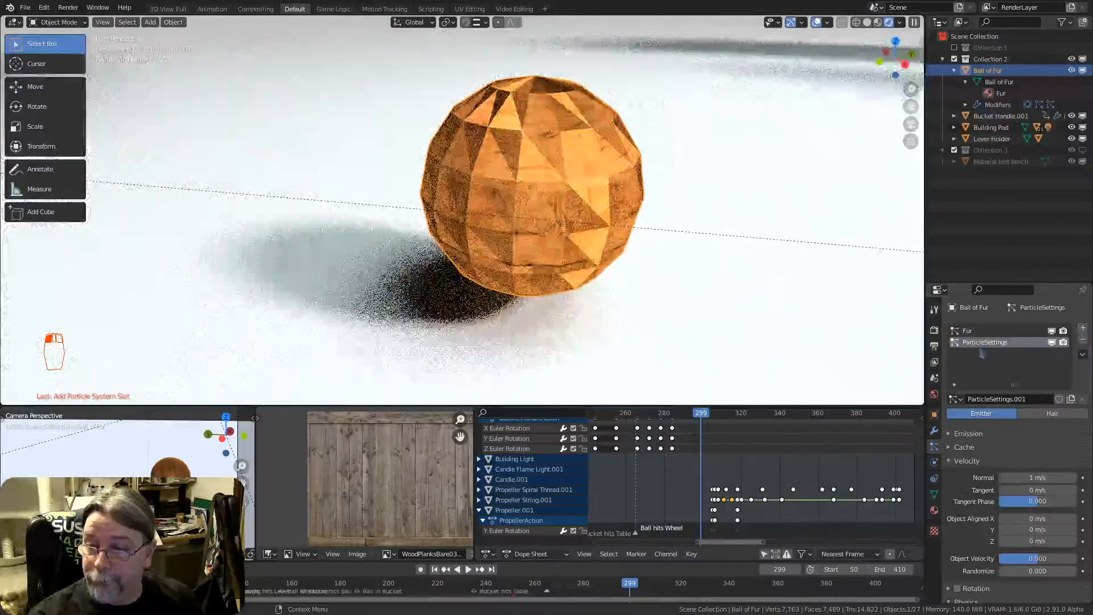
pyautogui.click(982, 346)
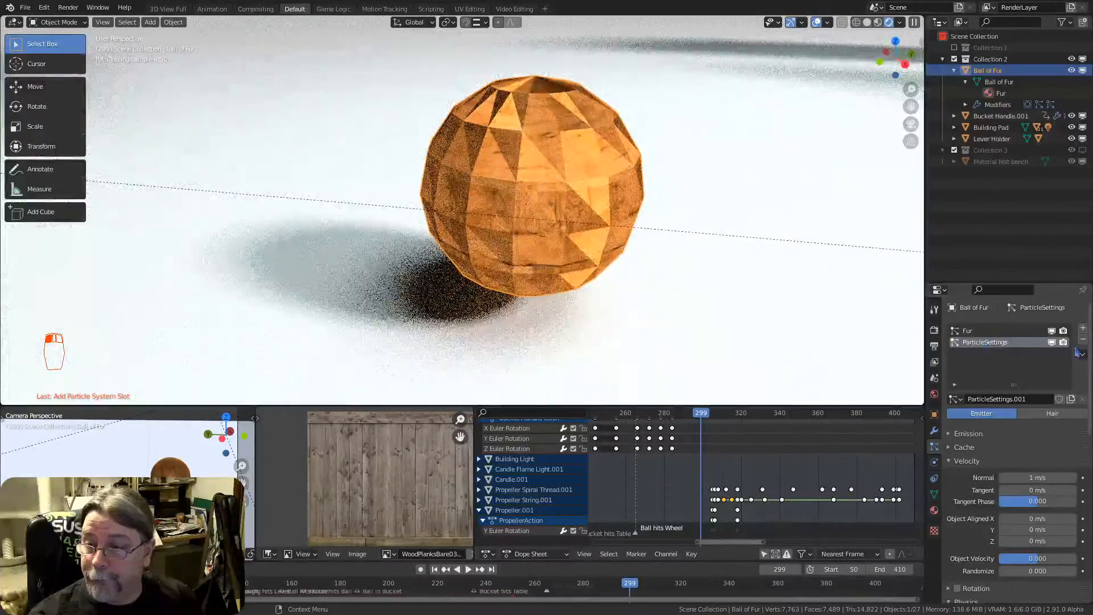
pyautogui.click(1083, 339)
pyautogui.scroll(-8, 986, 444)
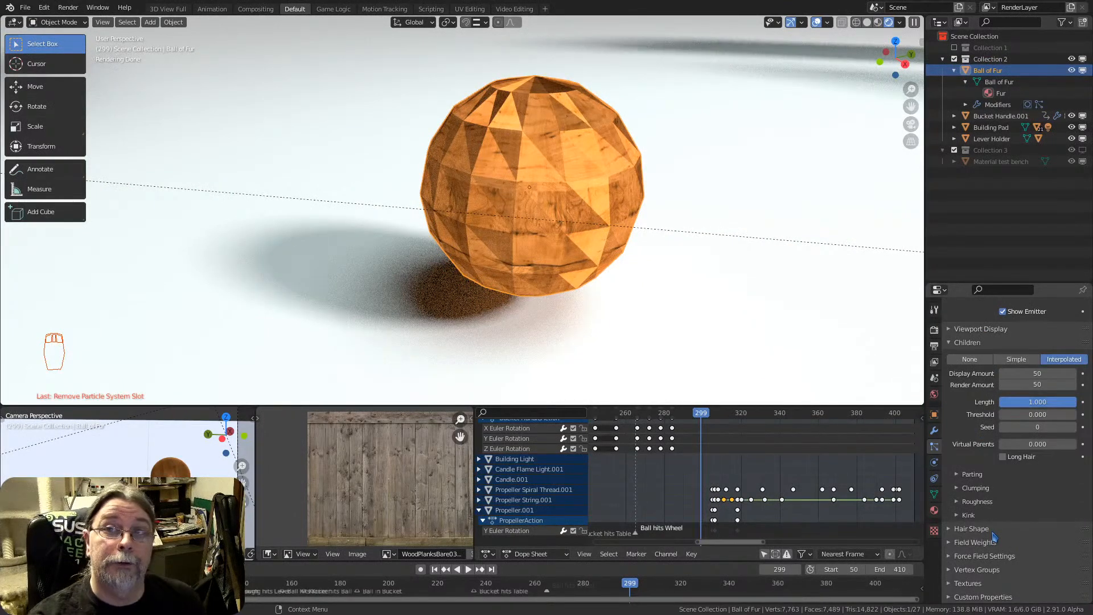
# Look through the Ball of Fur's hair particle settings and select its mesh data and Fur material in the outliner
pyautogui.scroll(4, 986, 463)
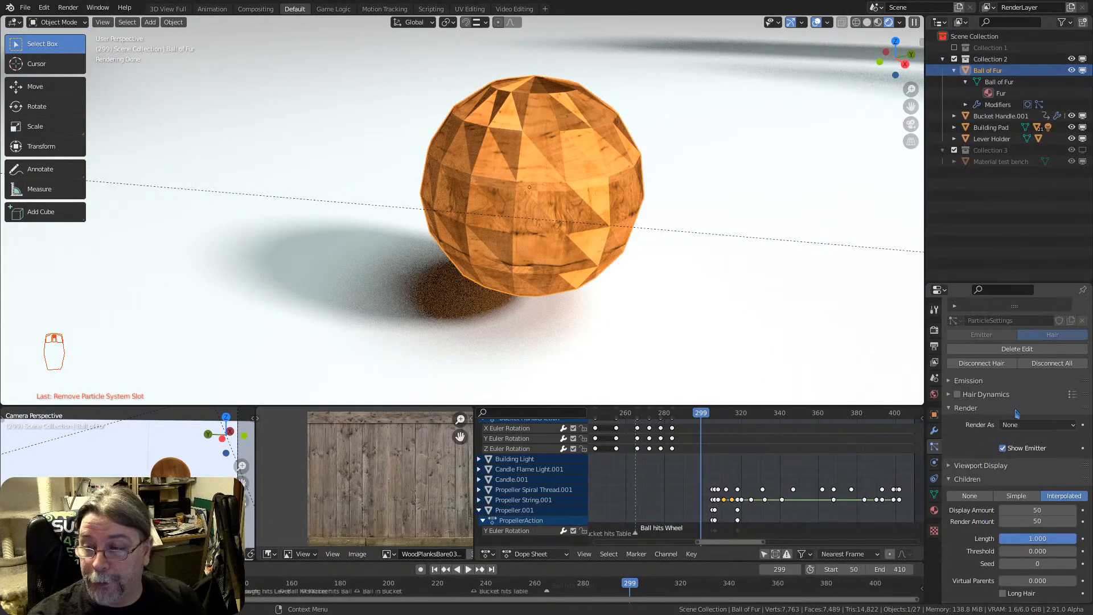
pyautogui.scroll(3, 1019, 419)
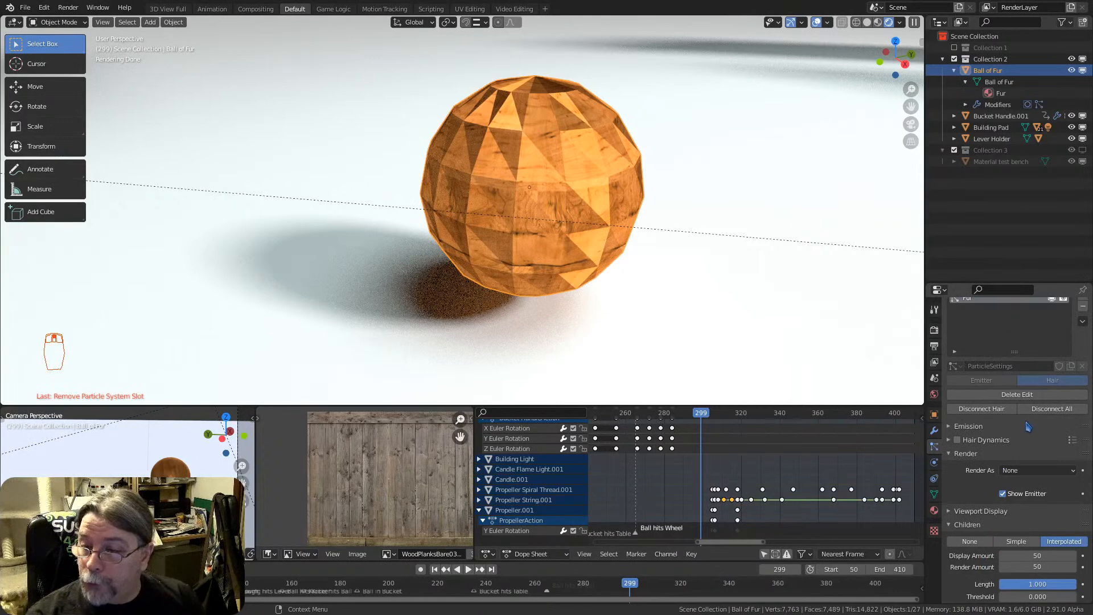
pyautogui.scroll(1, 1028, 425)
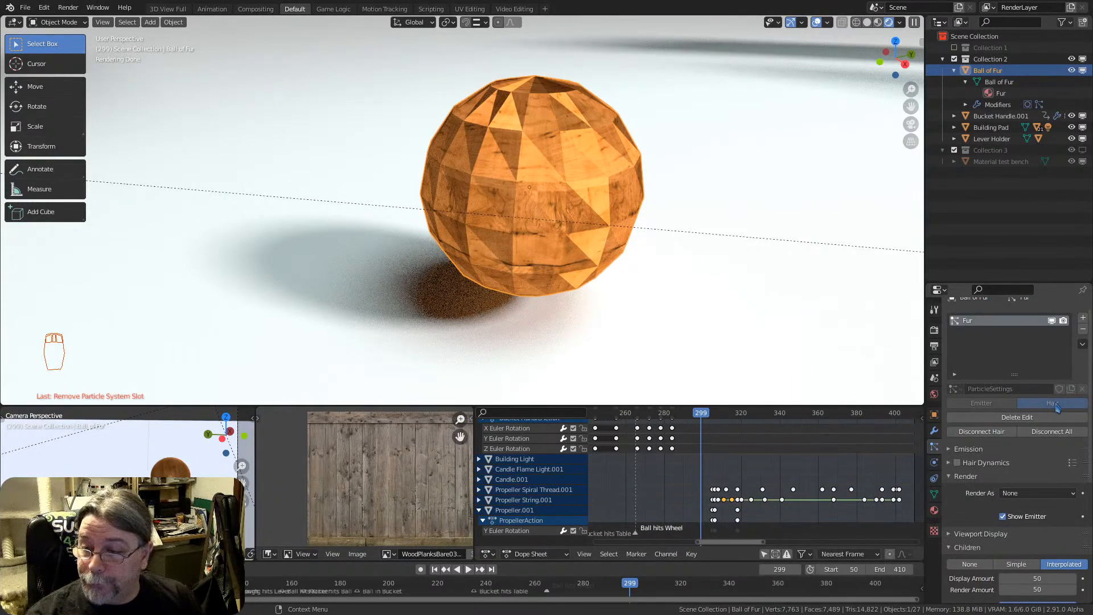
pyautogui.click(998, 84)
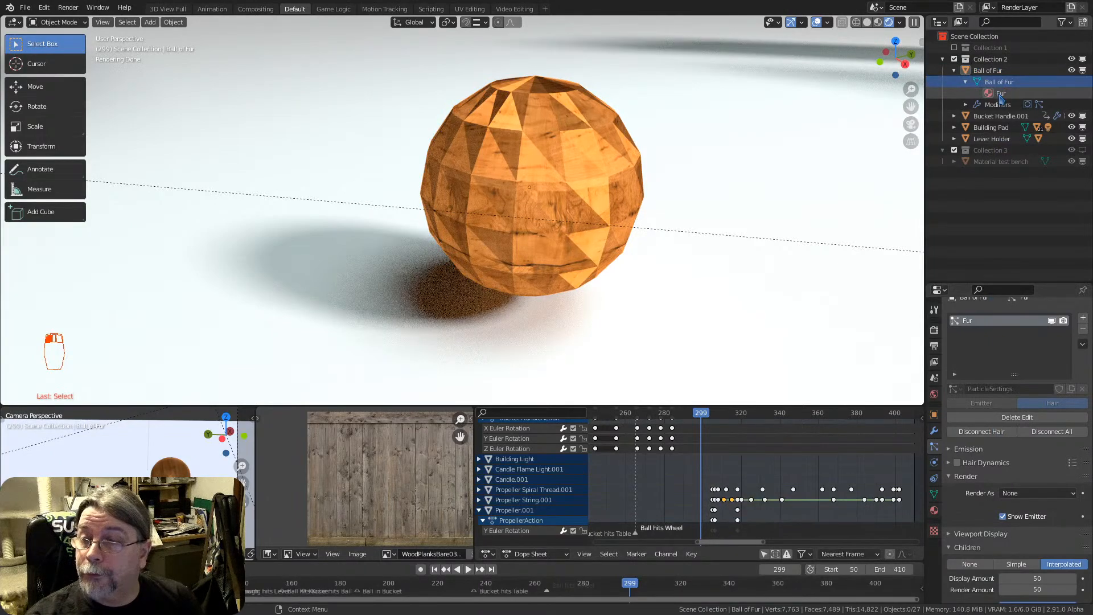
pyautogui.click(1000, 95)
# Place the 3D cursor on the floor beside the Ball of Fur and add a UV sphere mesh there
pyautogui.click(541, 186)
pyautogui.moveTo(540, 185); pyautogui.dragTo(452, 200, button='middle')
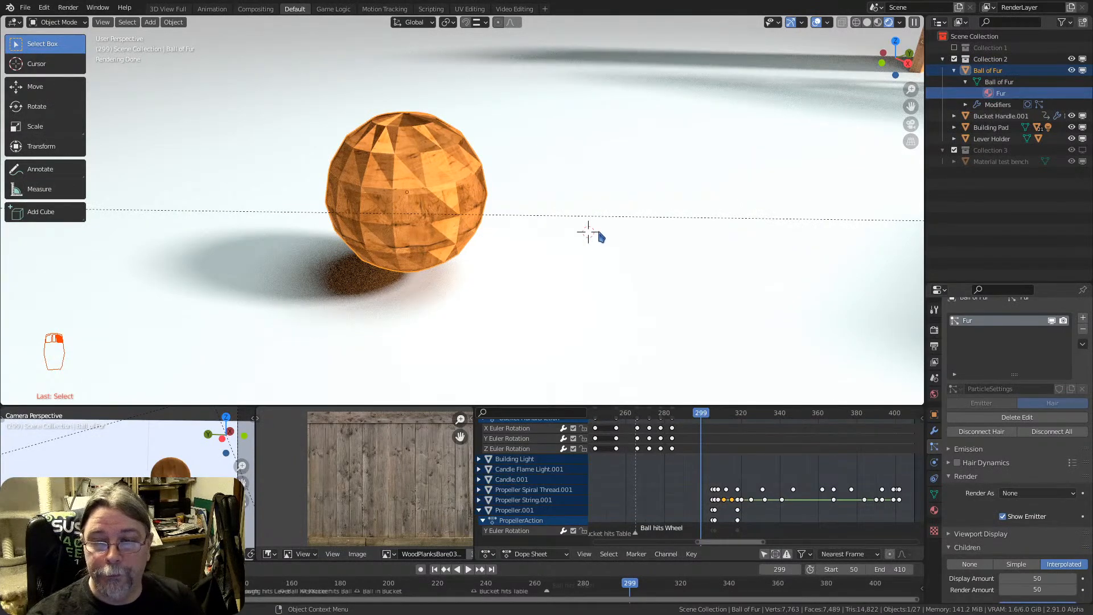
pyautogui.moveTo(586, 233)
pyautogui.mouseDown(button='middle')
pyautogui.moveTo(520, 215)
pyautogui.moveTo(456, 215)
pyautogui.moveTo(518, 247)
pyautogui.moveTo(613, 244)
pyautogui.moveTo(517, 219)
pyautogui.moveTo(602, 243)
pyautogui.mouseUp(button='middle')
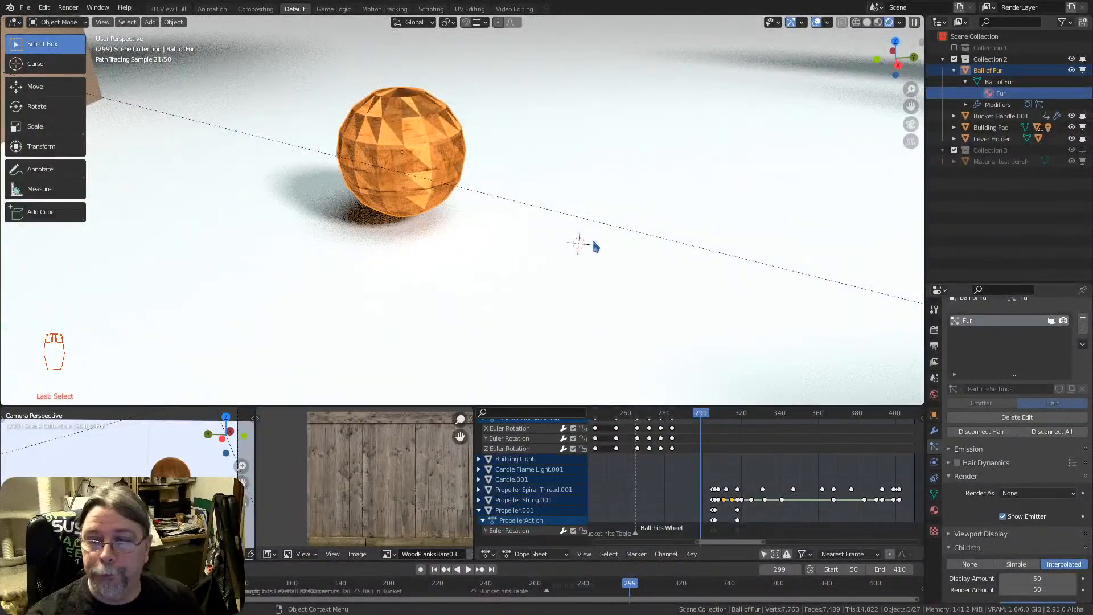
pyautogui.hotkey('shift', 'a')
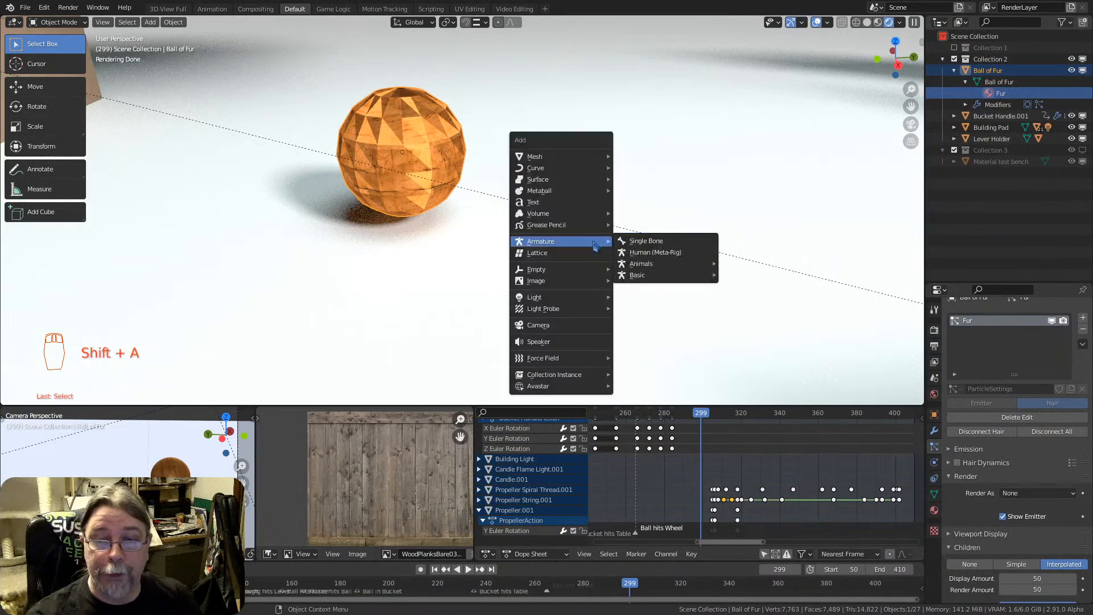
pyautogui.moveTo(584, 161)
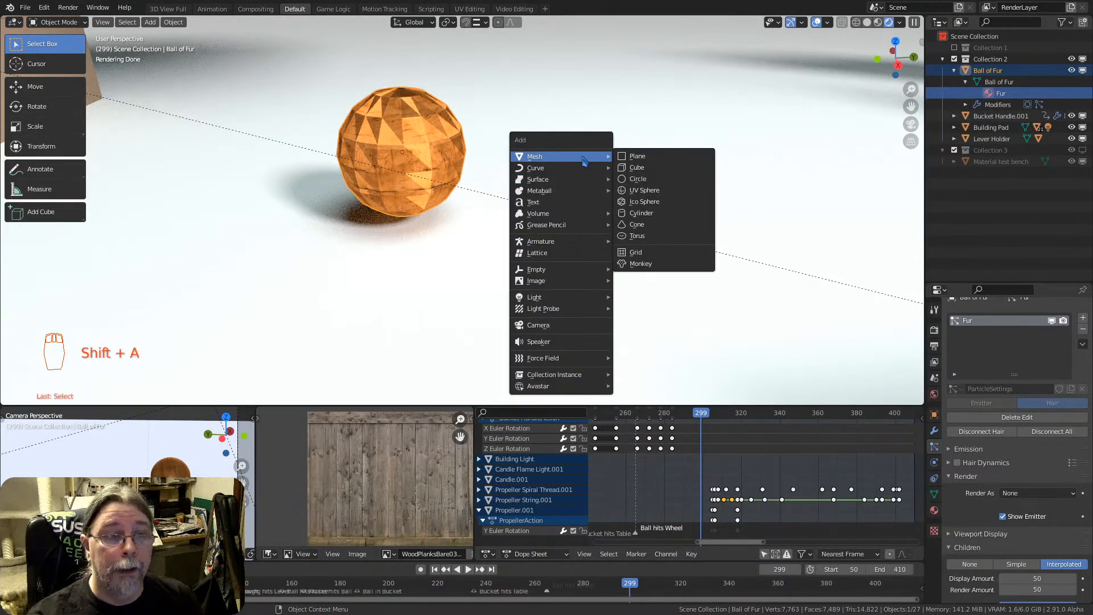
pyautogui.click(151, 22)
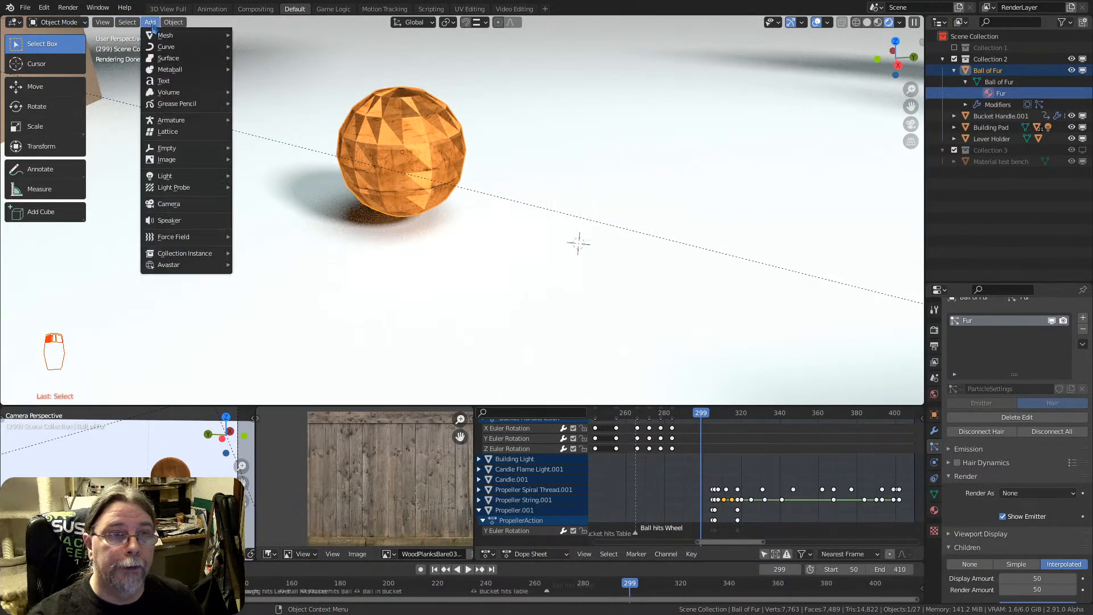
pyautogui.moveTo(185, 36)
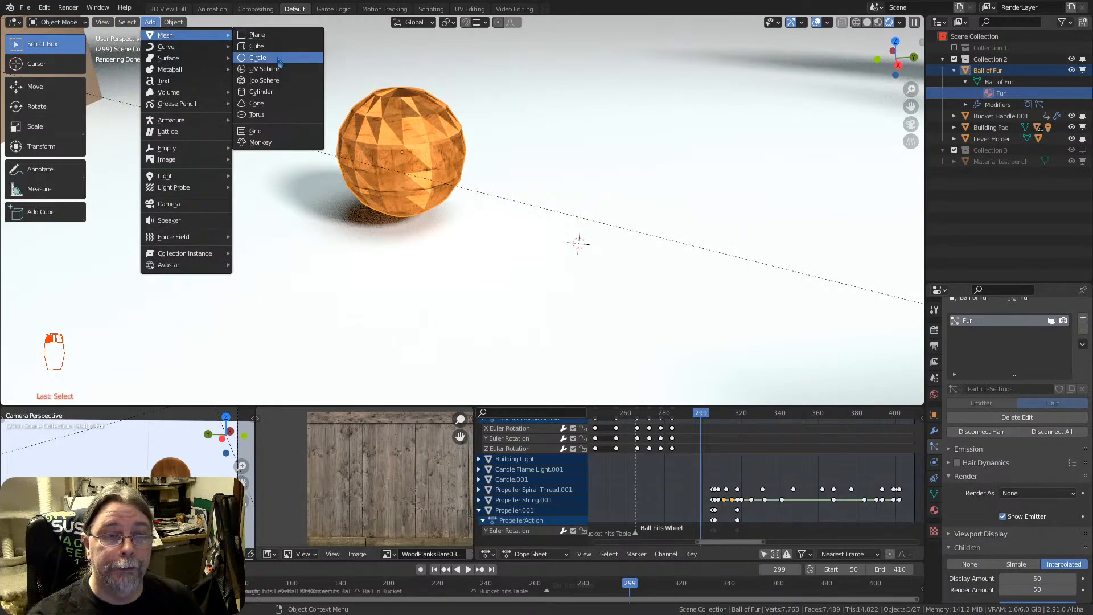
pyautogui.click(287, 71)
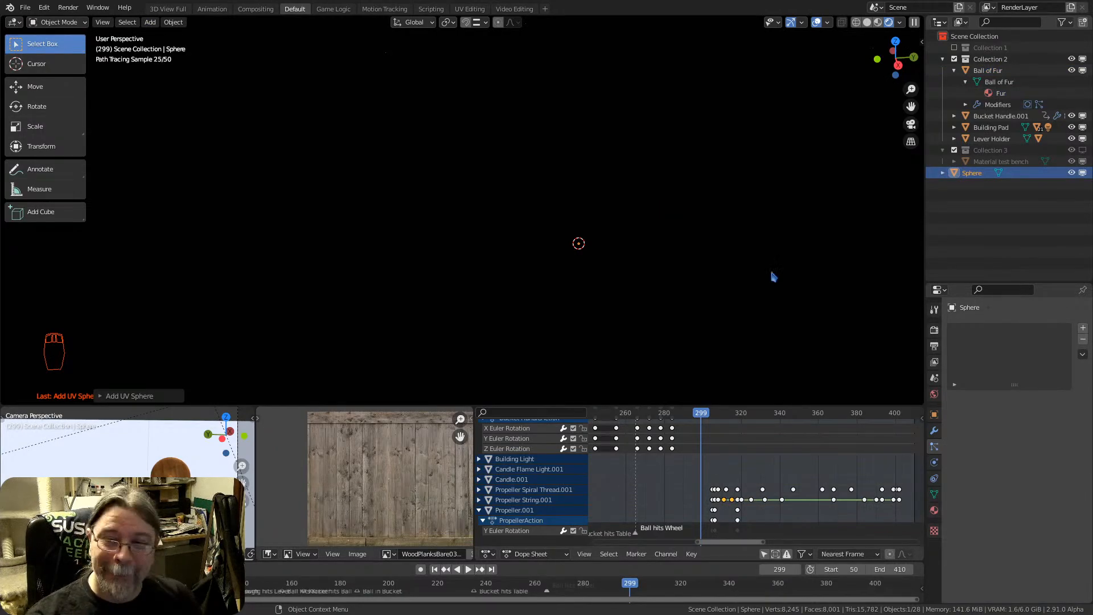
# Scale the new sphere down to roughly the Ball of Fur's size and raise it along Z in Material Preview shading
pyautogui.press('s')
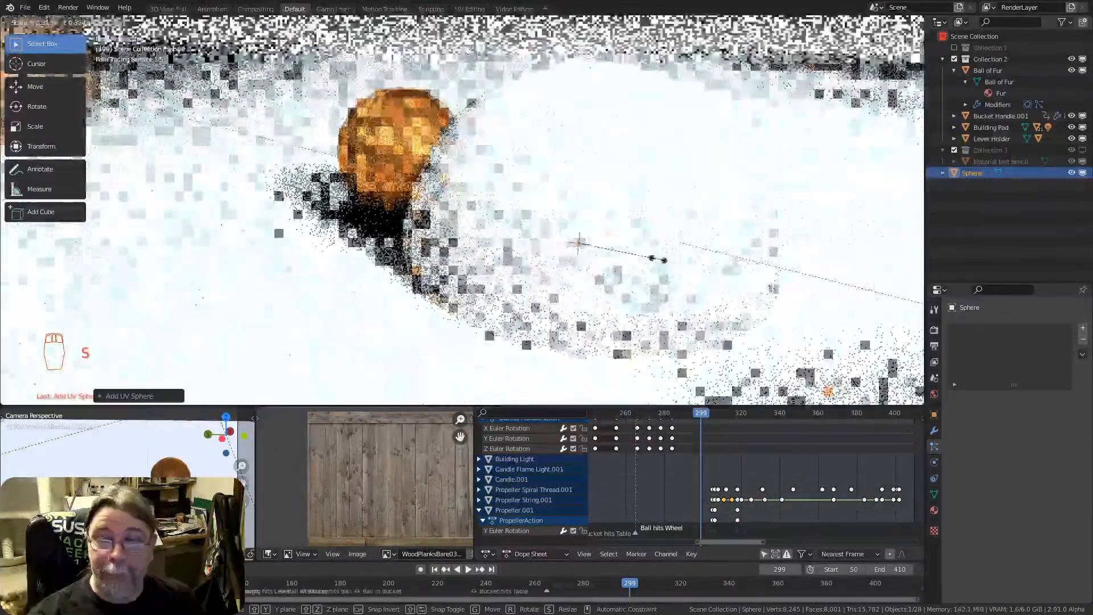
pyautogui.click(605, 268)
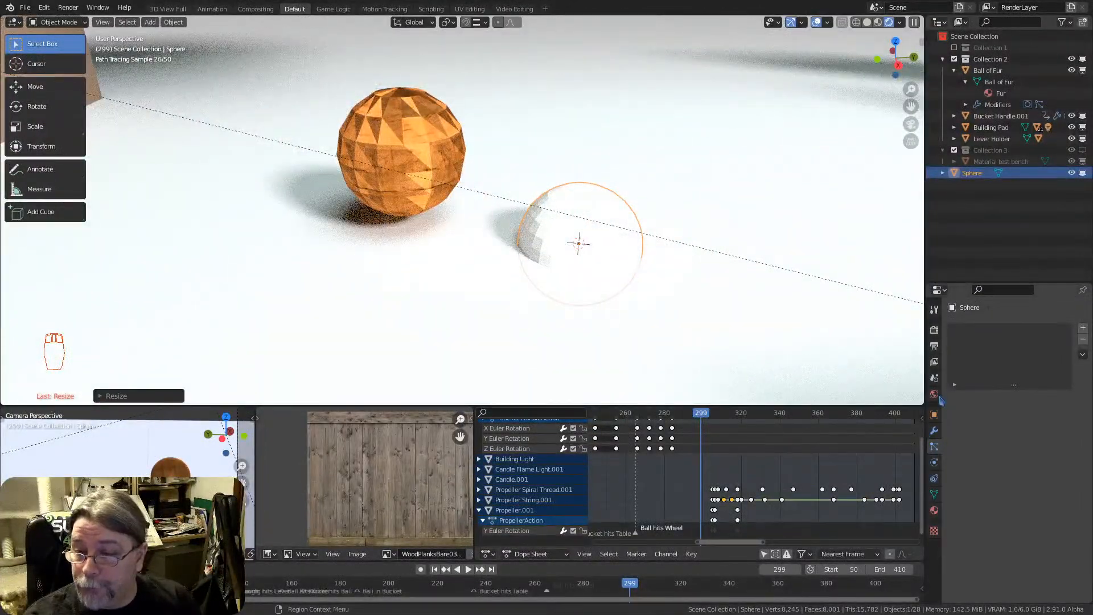
pyautogui.click(877, 22)
pyautogui.press('g')
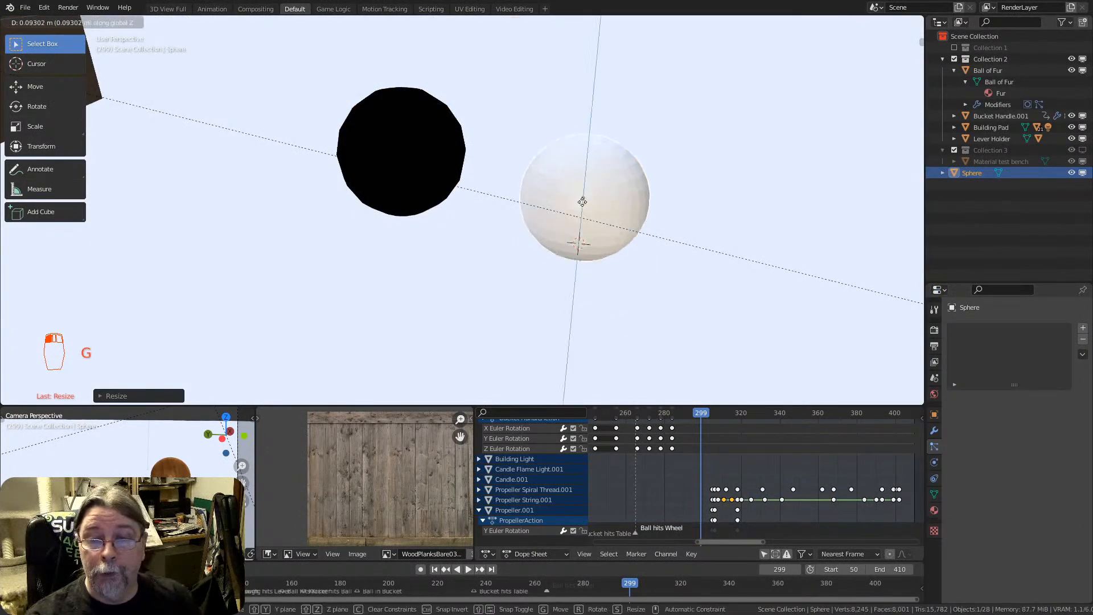
pyautogui.click(581, 182)
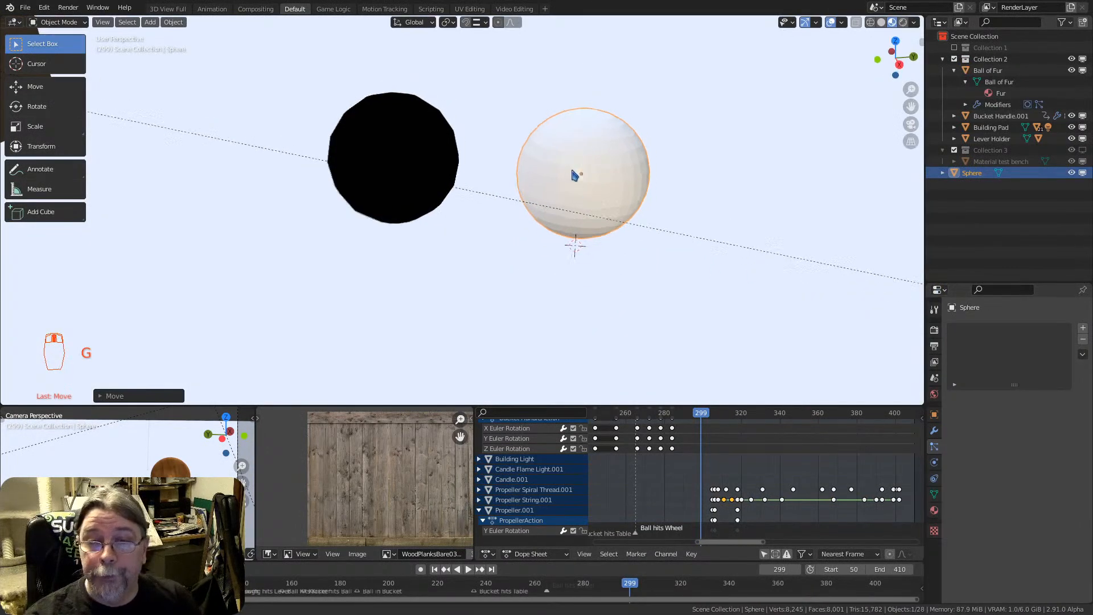
# Add a particle system of type Hair to the new sphere and inspect the strands around it
pyautogui.click(431, 148)
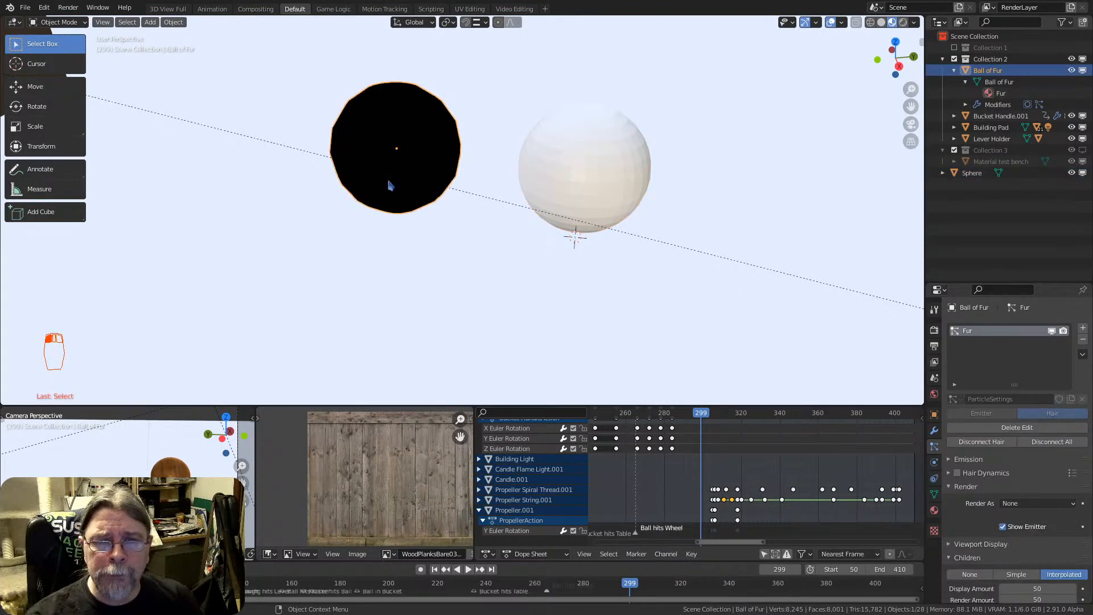
pyautogui.moveTo(407, 137)
pyautogui.mouseDown(button='middle')
pyautogui.moveTo(245, 121)
pyautogui.moveTo(403, 142)
pyautogui.mouseUp(button='middle')
pyautogui.click(595, 186)
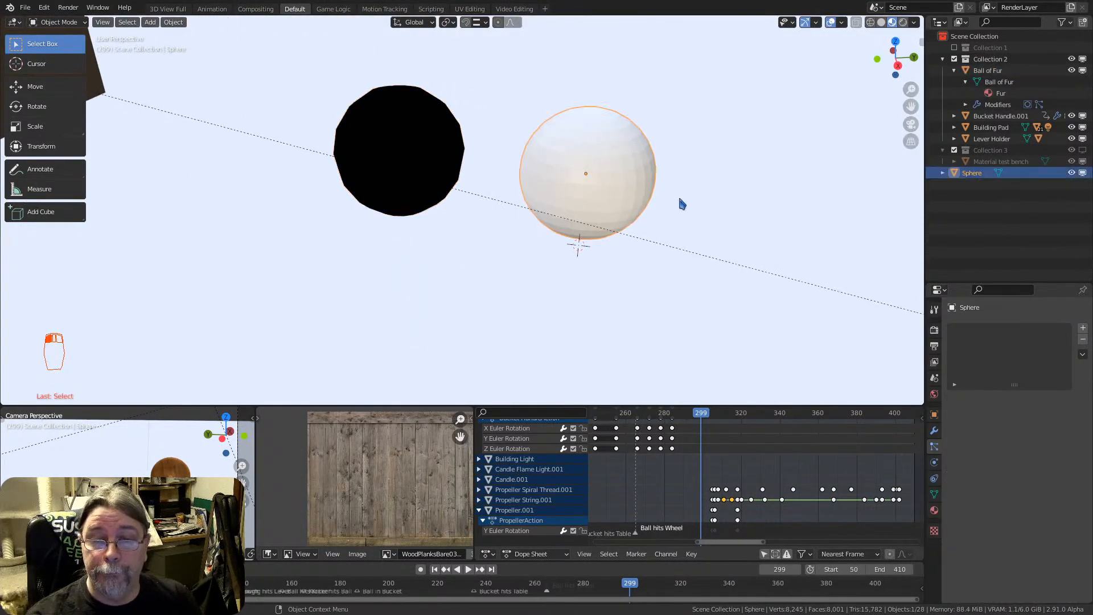
pyautogui.click(1082, 327)
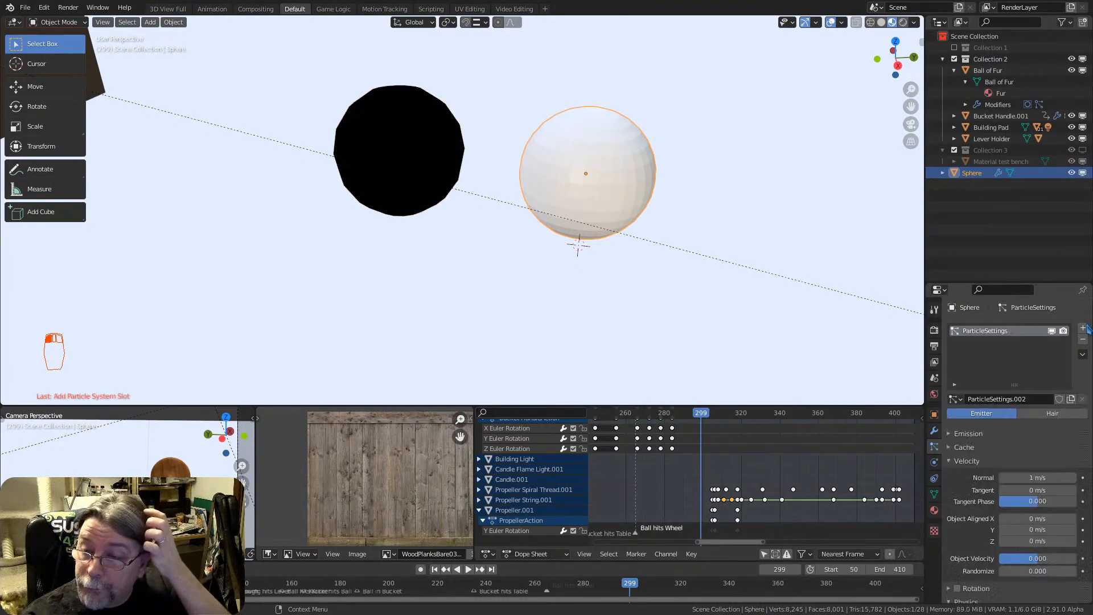
pyautogui.click(1040, 414)
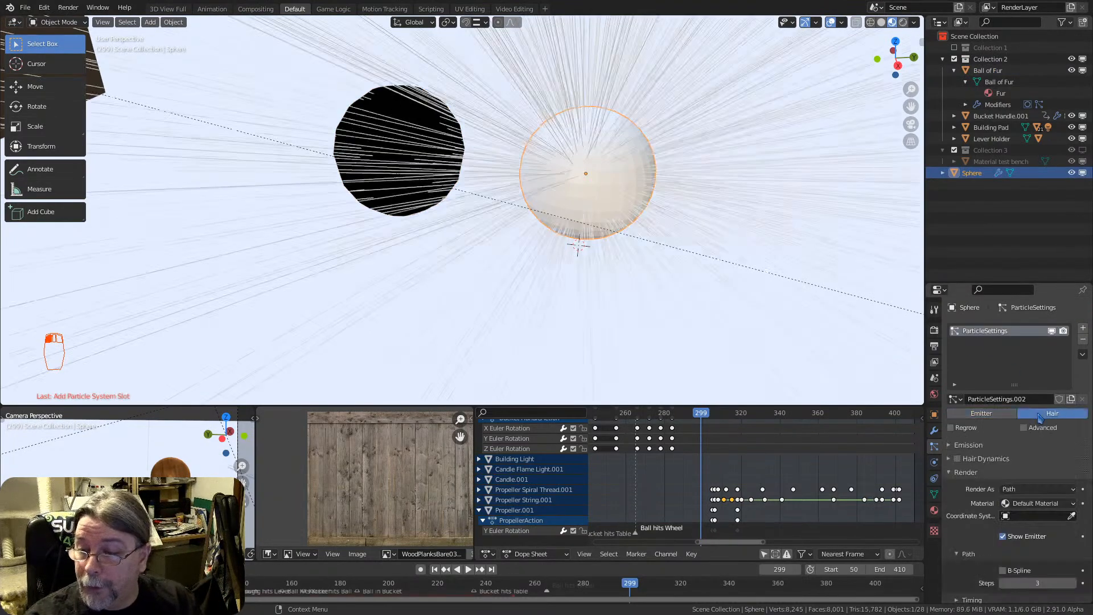
pyautogui.scroll(-8, 605, 190)
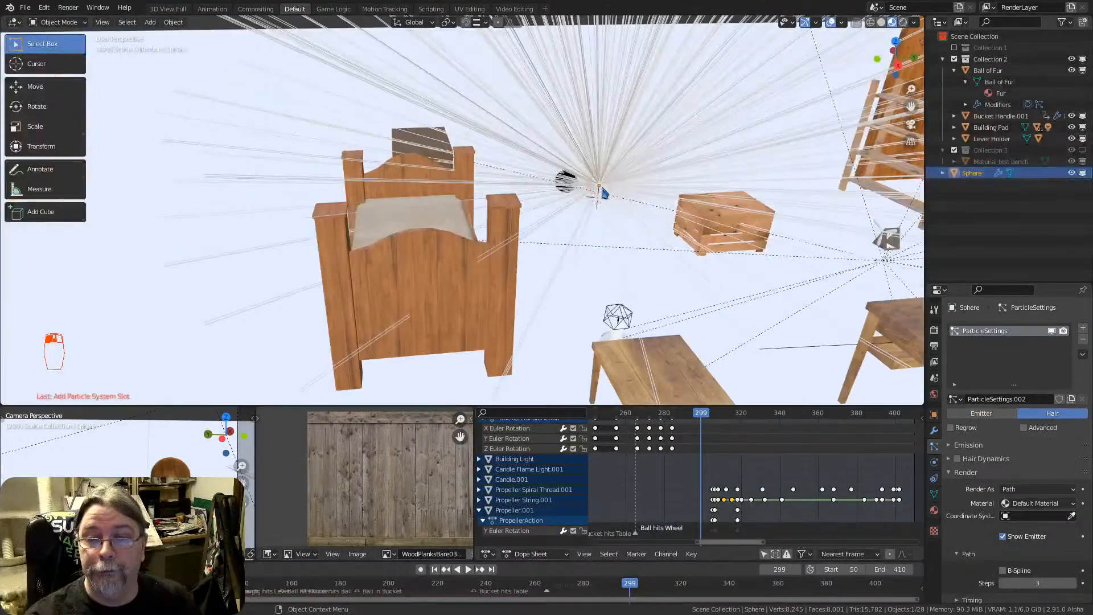
pyautogui.scroll(6, 602, 192)
pyautogui.scroll(3, 595, 188)
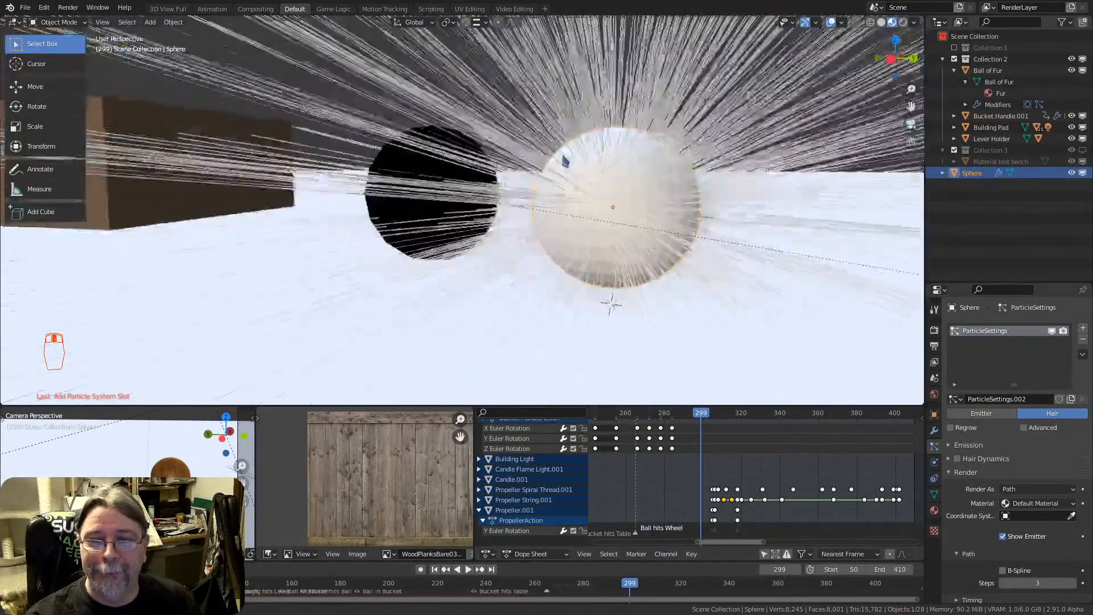
pyautogui.moveTo(563, 156)
pyautogui.mouseDown(button='middle')
pyautogui.moveTo(532, 149)
pyautogui.moveTo(582, 165)
pyautogui.mouseUp(button='middle')
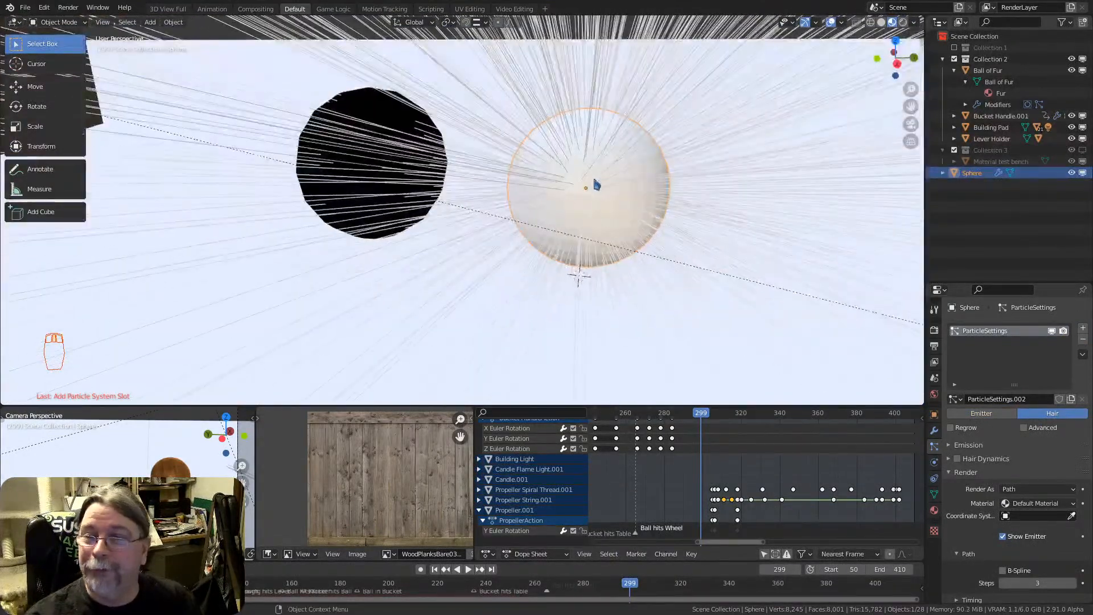
pyautogui.keyDown('shift'); pyautogui.moveTo(586, 192); pyautogui.dragTo(603, 188, button='middle'); pyautogui.keyUp('shift')
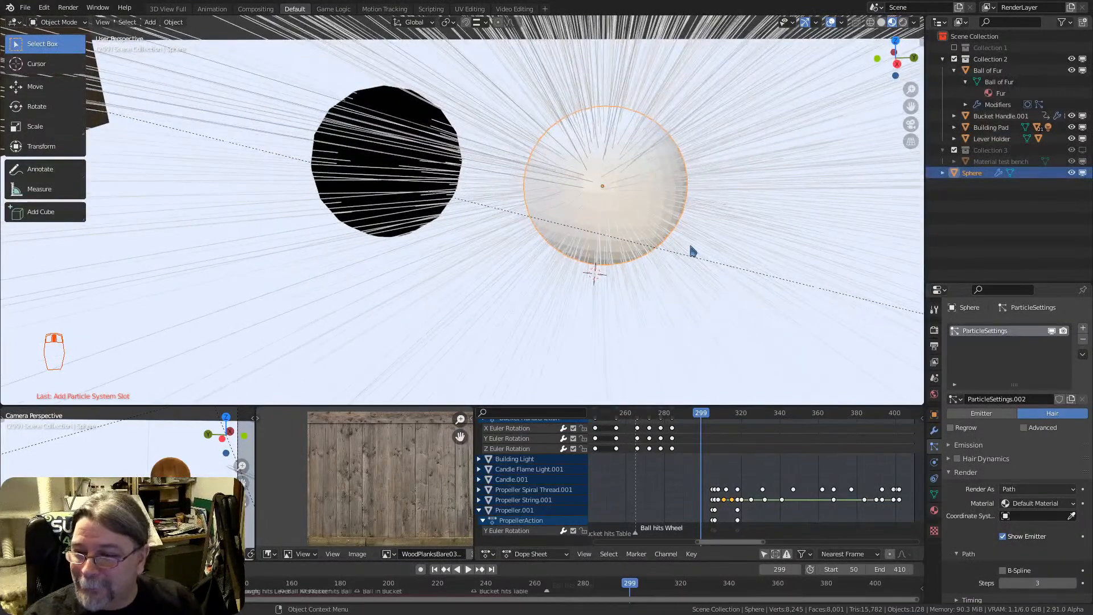
# Set the Diameter Root in the sphere's Hair Shape settings to 0.73 m
pyautogui.scroll(-1, 988, 455)
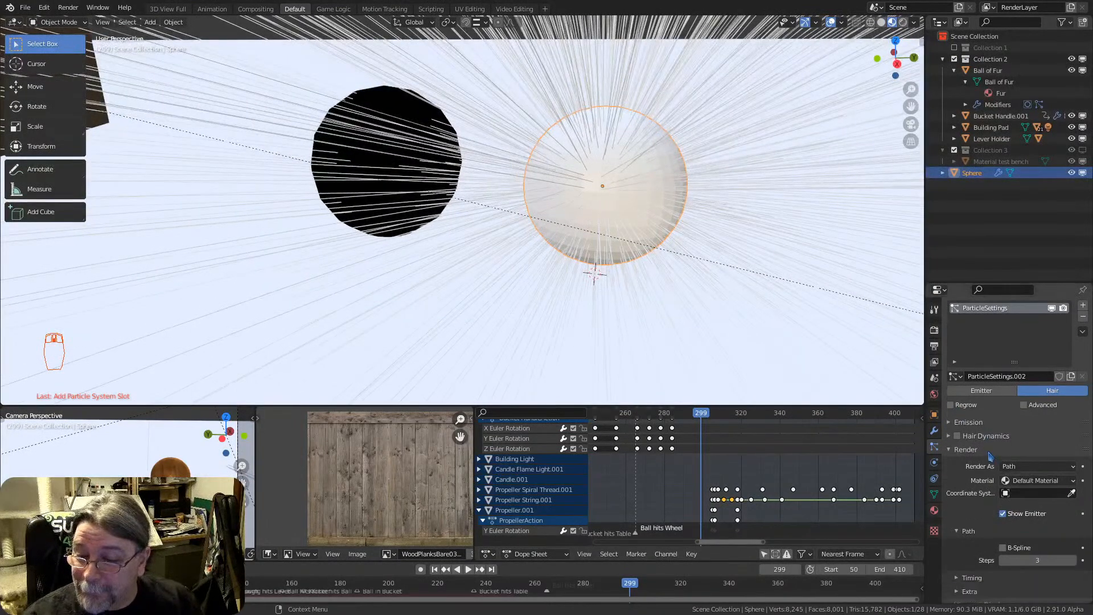
pyautogui.scroll(-5, 988, 455)
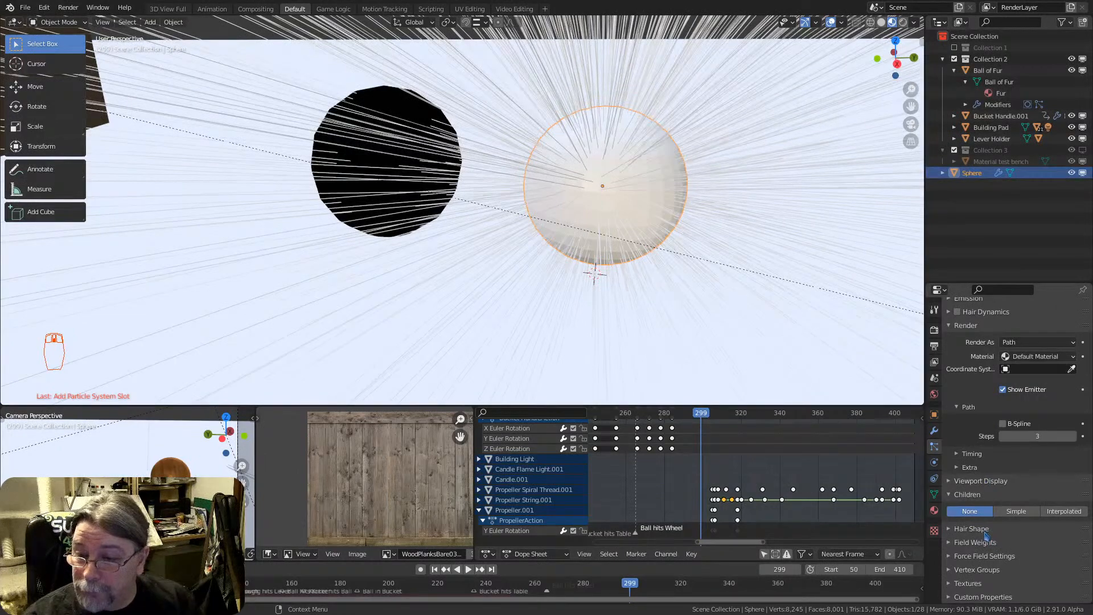
pyautogui.click(984, 534)
pyautogui.scroll(-3, 987, 518)
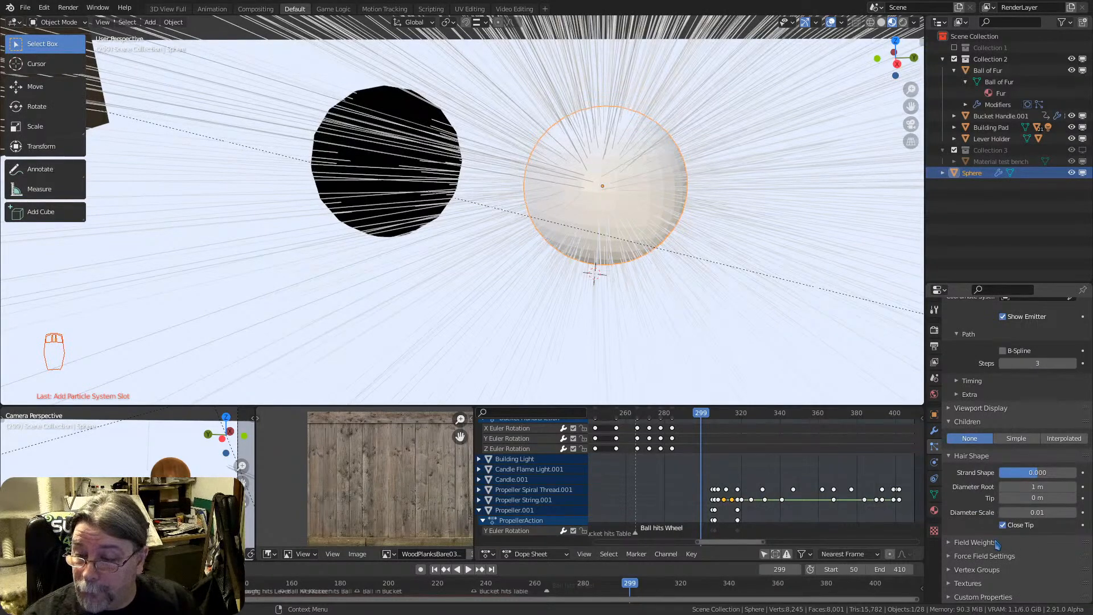
pyautogui.scroll(6, 979, 461)
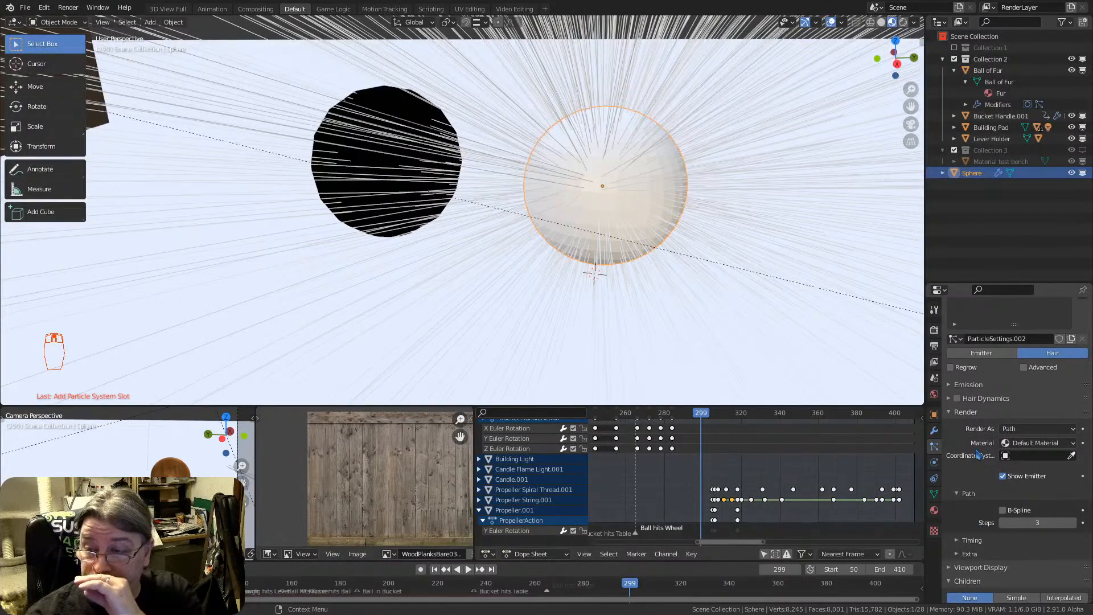
pyautogui.scroll(-5, 979, 461)
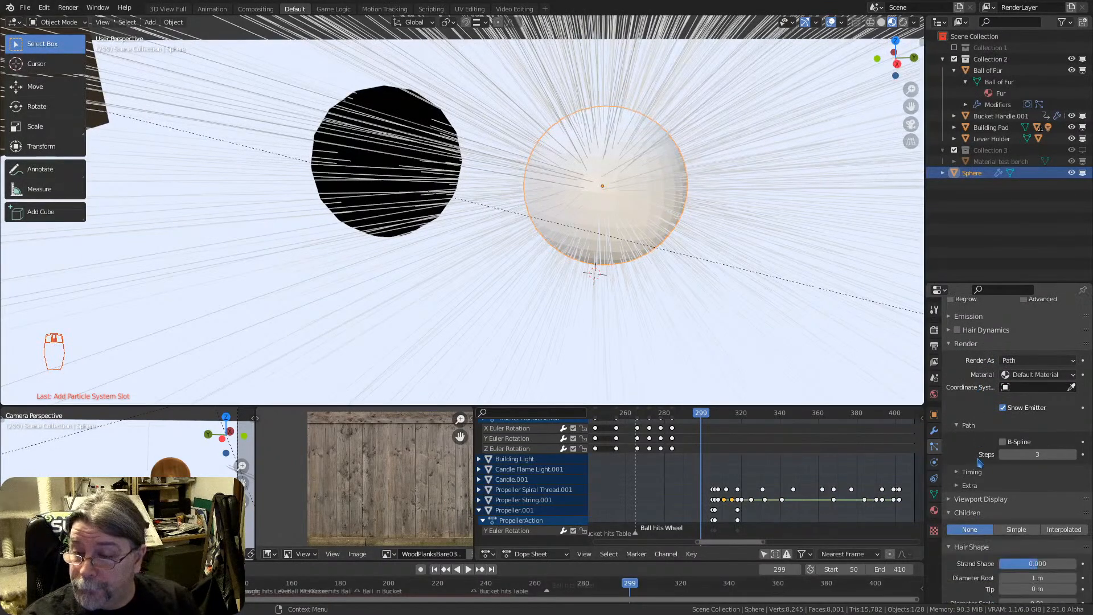
pyautogui.scroll(-1, 1029, 450)
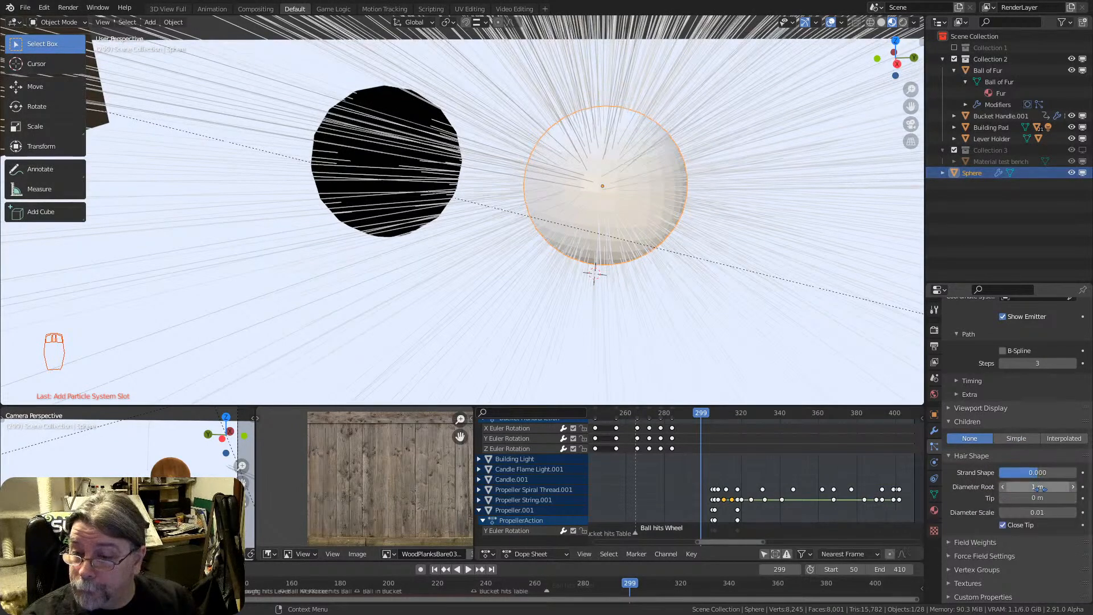
pyautogui.moveTo(1039, 488); pyautogui.dragTo(1023, 487)
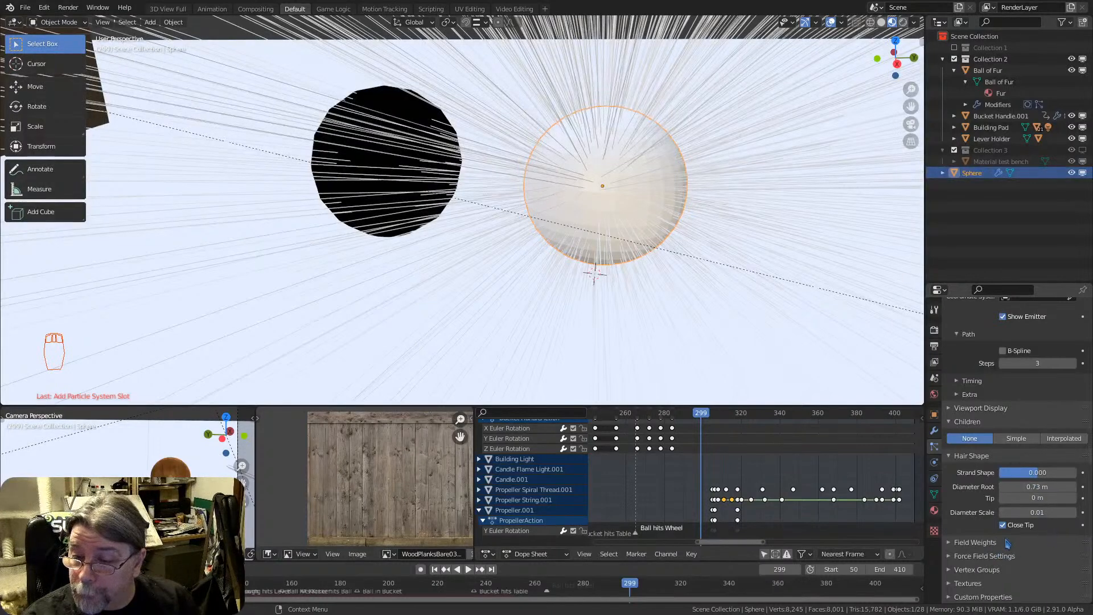
# Reduce the Hair Length in the sphere's particle Emission settings to 0.03 m
pyautogui.scroll(2, 981, 579)
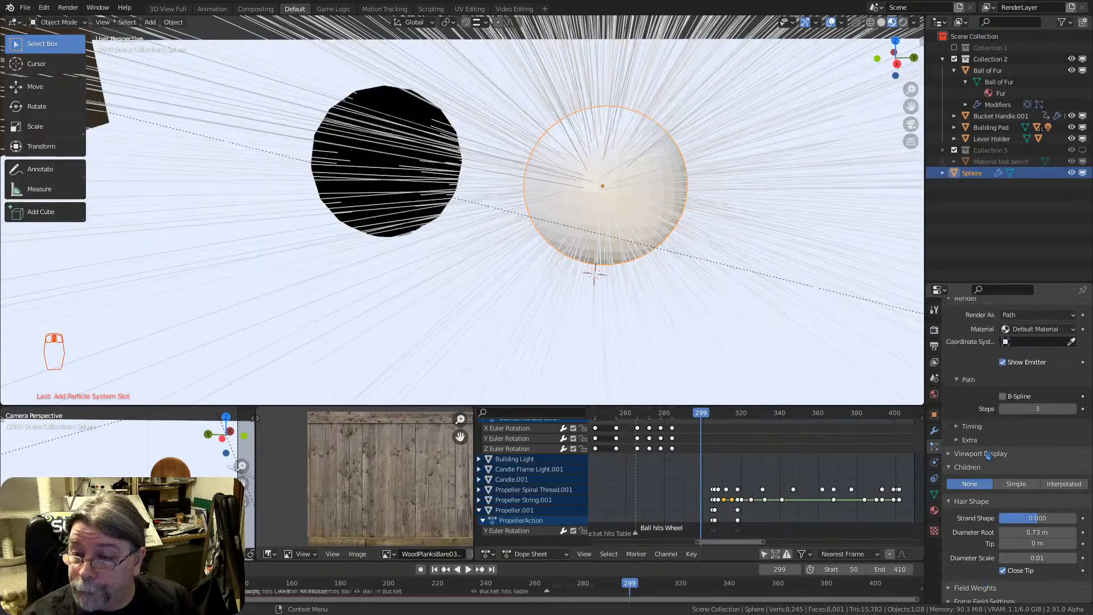
pyautogui.scroll(3, 990, 441)
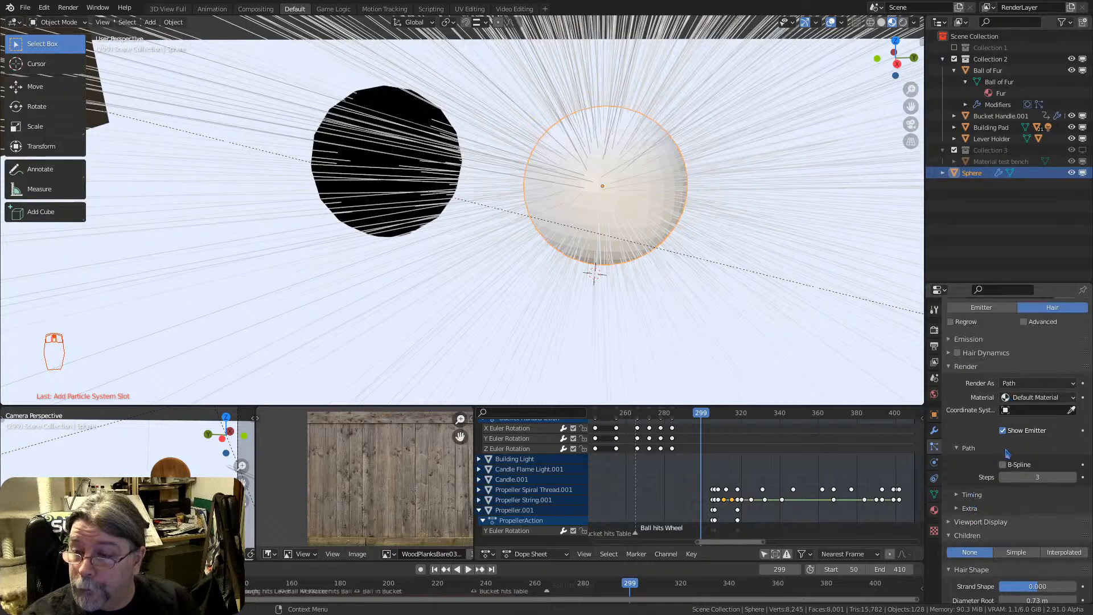
pyautogui.click(1003, 431)
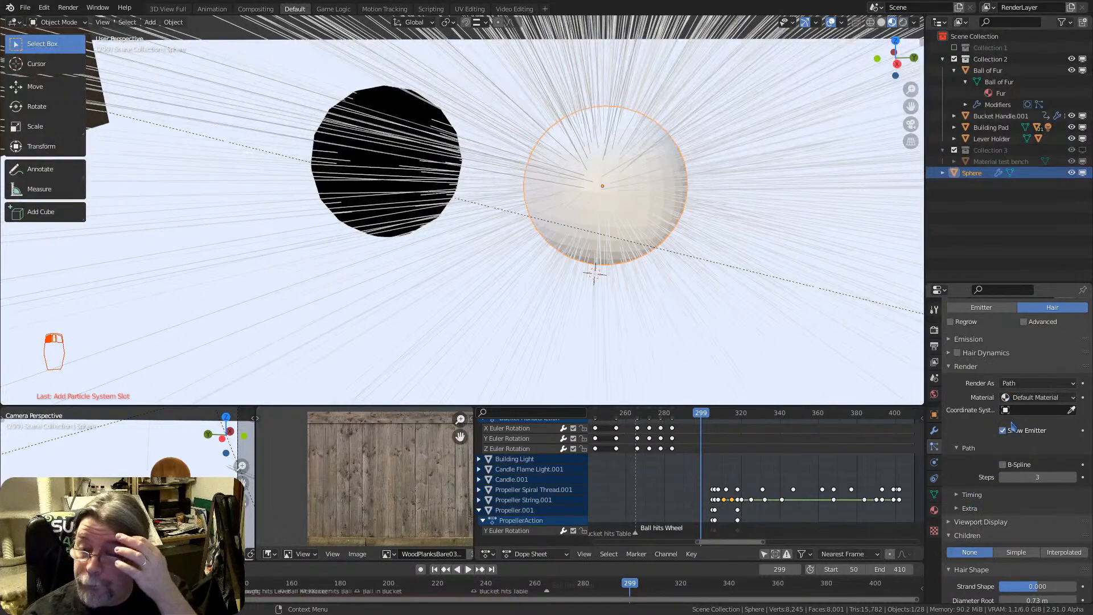
pyautogui.scroll(2, 988, 437)
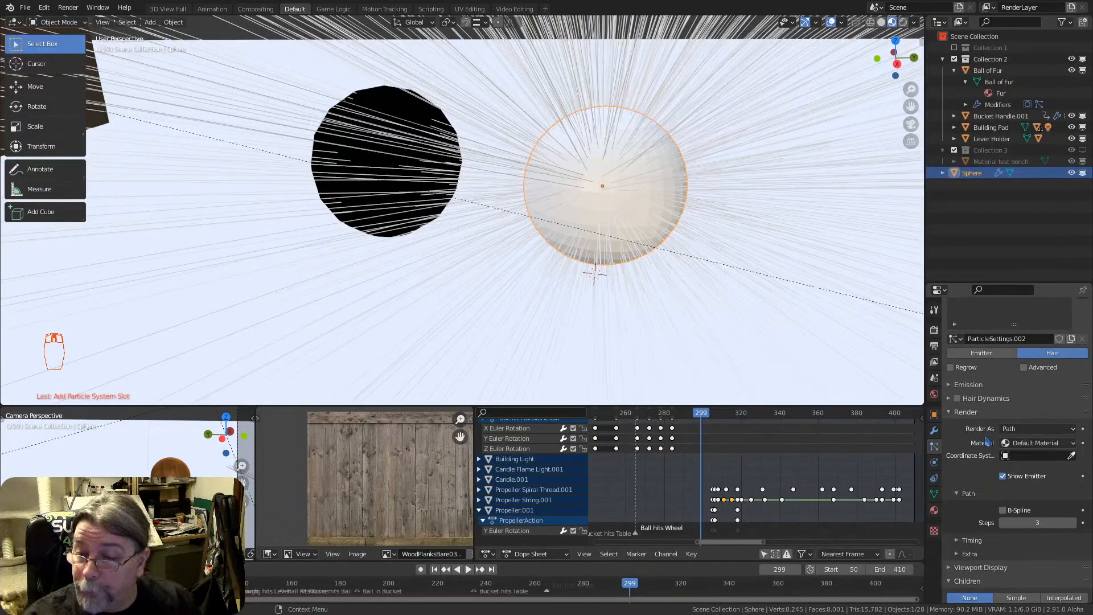
pyautogui.click(949, 385)
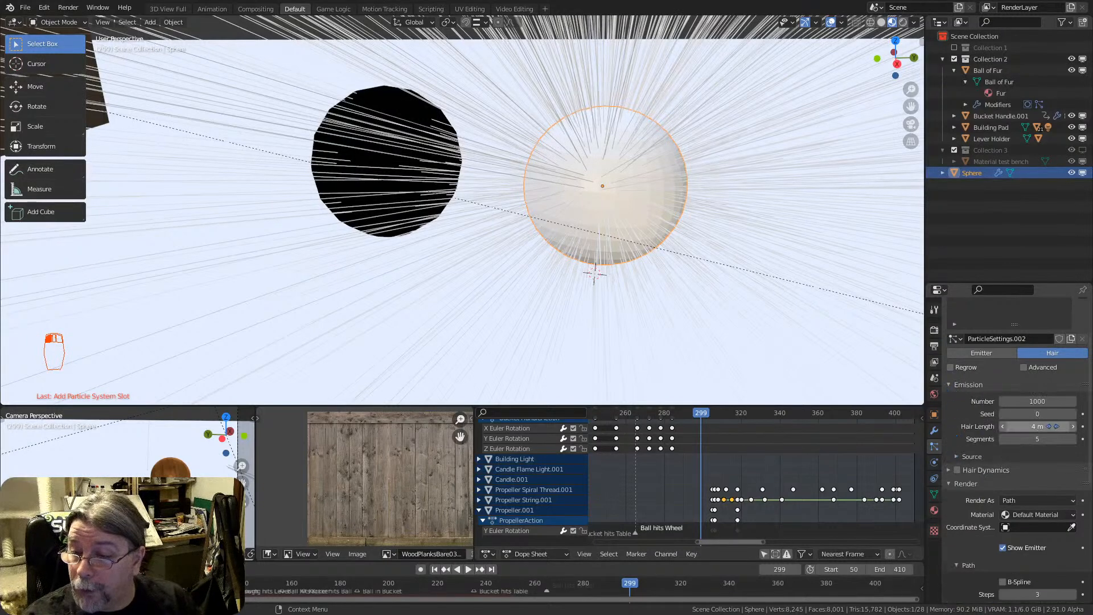
pyautogui.moveTo(1037, 427); pyautogui.dragTo(980, 426)
pyautogui.moveTo(643, 182)
pyautogui.mouseDown(button='middle')
pyautogui.moveTo(526, 169)
pyautogui.moveTo(651, 178)
pyautogui.moveTo(617, 163)
pyautogui.moveTo(639, 130)
pyautogui.moveTo(678, 146)
pyautogui.moveTo(651, 164)
pyautogui.mouseUp(button='middle')
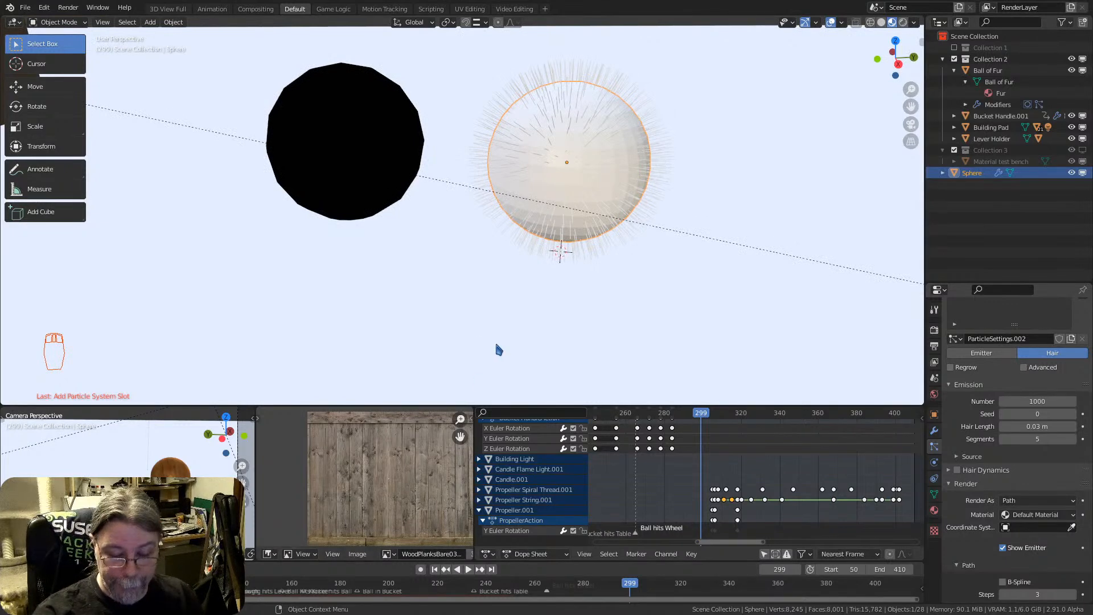
# Isolate the sphere in local view and inspect its short hair strands from several sides and distances
pyautogui.press('KP_Divide')
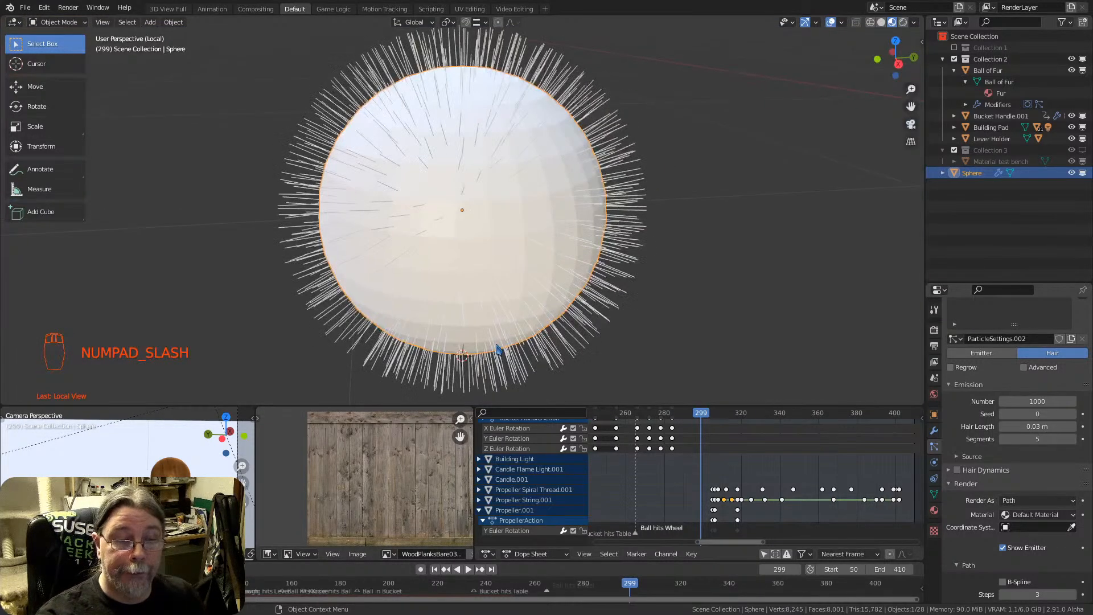
pyautogui.scroll(-4, 503, 183)
pyautogui.moveTo(504, 182)
pyautogui.mouseDown(button='middle')
pyautogui.moveTo(620, 156)
pyautogui.moveTo(483, 183)
pyautogui.moveTo(574, 181)
pyautogui.moveTo(502, 171)
pyautogui.mouseUp(button='middle')
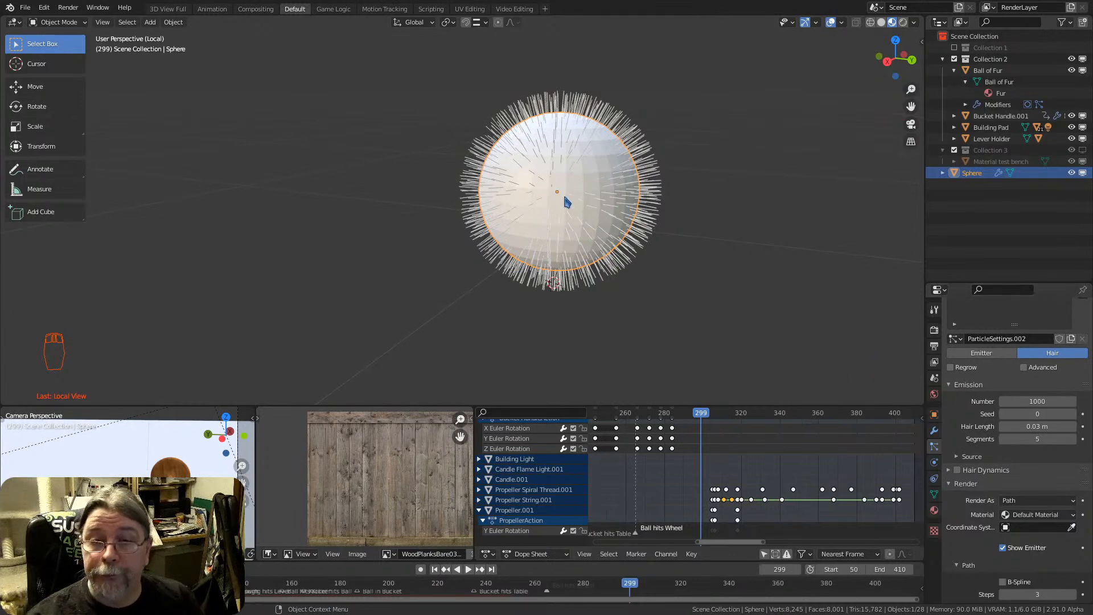
pyautogui.moveTo(556, 197)
pyautogui.mouseDown(button='middle')
pyautogui.moveTo(505, 190)
pyautogui.moveTo(555, 193)
pyautogui.mouseUp(button='middle')
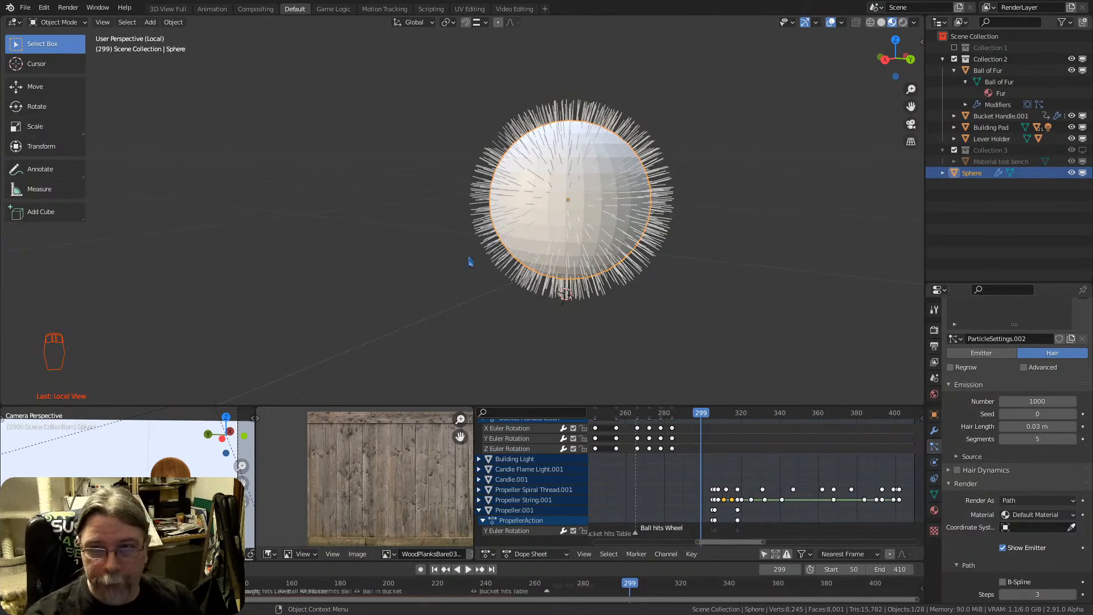
pyautogui.moveTo(546, 203)
pyautogui.mouseDown(button='middle')
pyautogui.moveTo(535, 207)
pyautogui.moveTo(553, 212)
pyautogui.moveTo(541, 183)
pyautogui.moveTo(522, 190)
pyautogui.moveTo(535, 190)
pyautogui.mouseUp(button='middle')
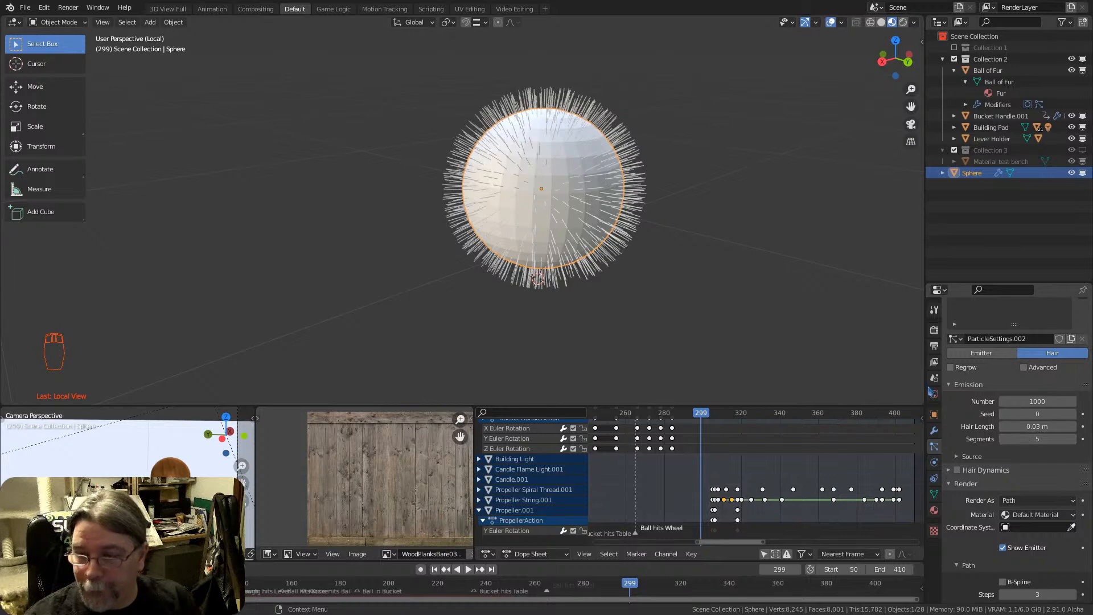
pyautogui.scroll(5, 519, 138)
pyautogui.scroll(-6, 688, 234)
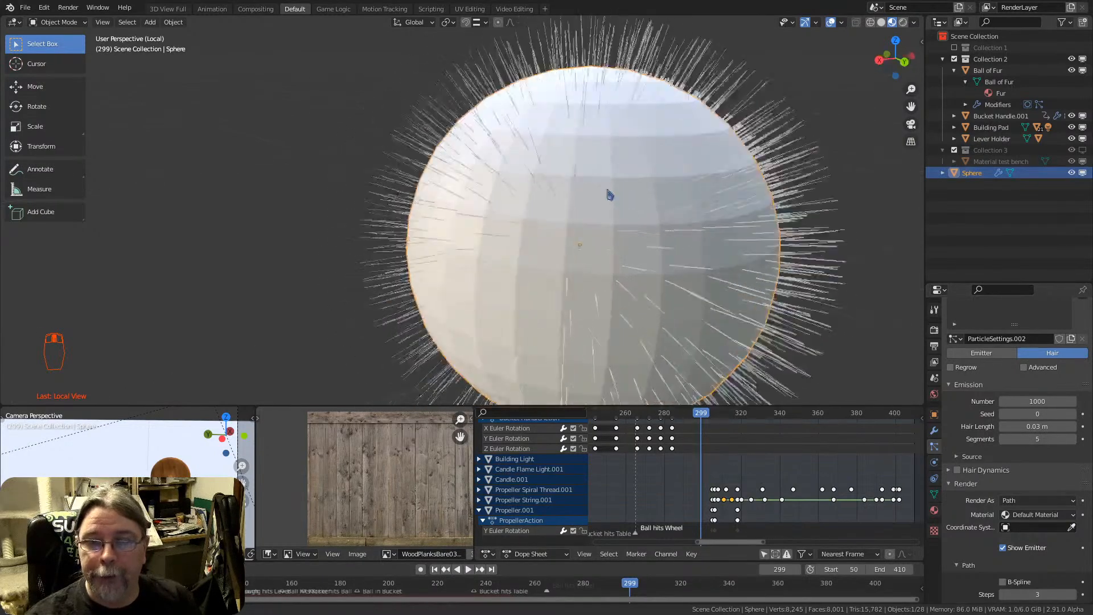
pyautogui.moveTo(615, 213); pyautogui.dragTo(596, 196, button='middle')
pyautogui.scroll(-4, 973, 495)
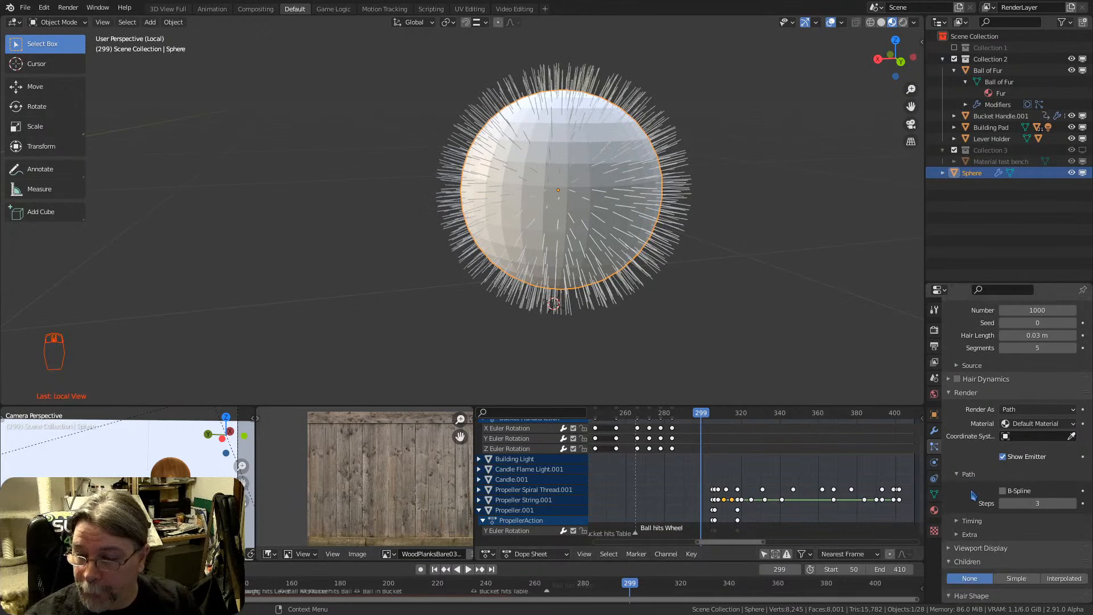
pyautogui.keyDown('shift'); pyautogui.moveTo(799, 90); pyautogui.dragTo(794, 104, button='middle'); pyautogui.keyUp('shift')
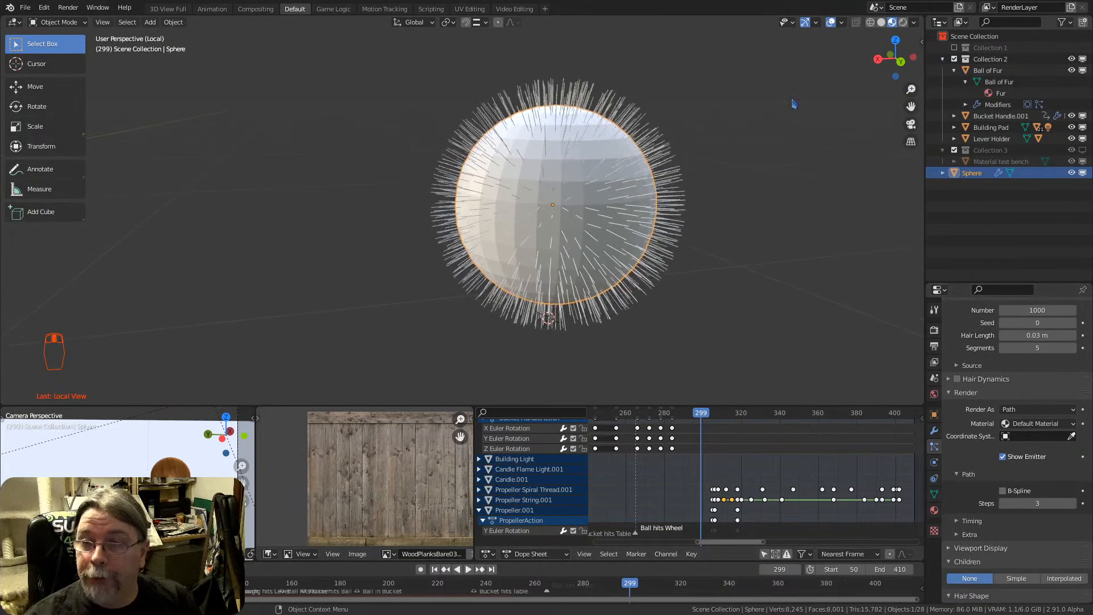
# Preview the isolated sphere in Rendered shading, and return to Material Preview
pyautogui.click(903, 22)
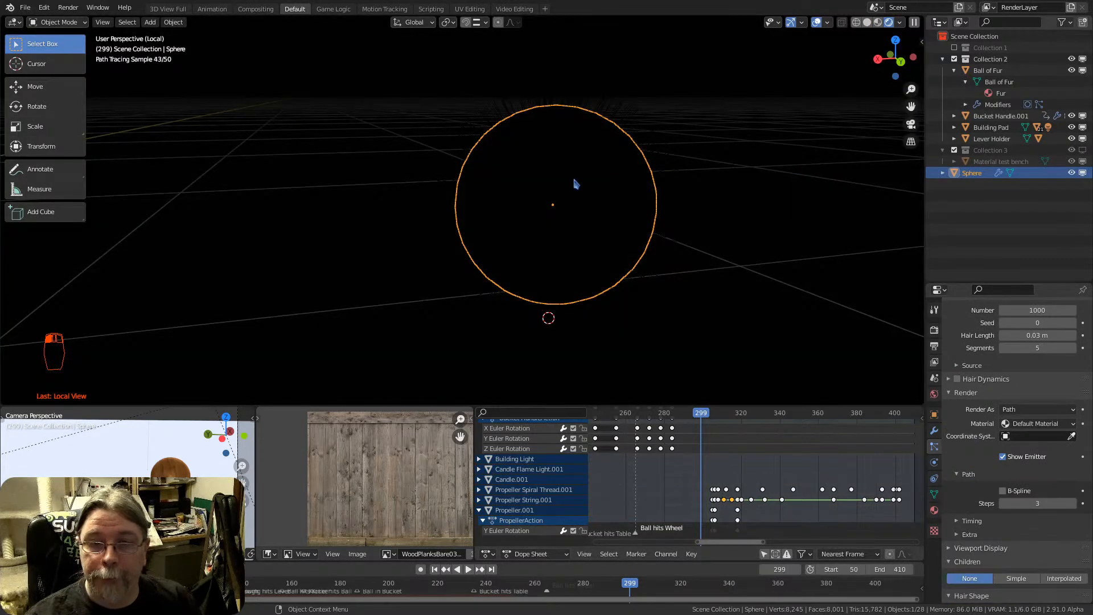
pyautogui.click(877, 22)
pyautogui.scroll(-6, 539, 185)
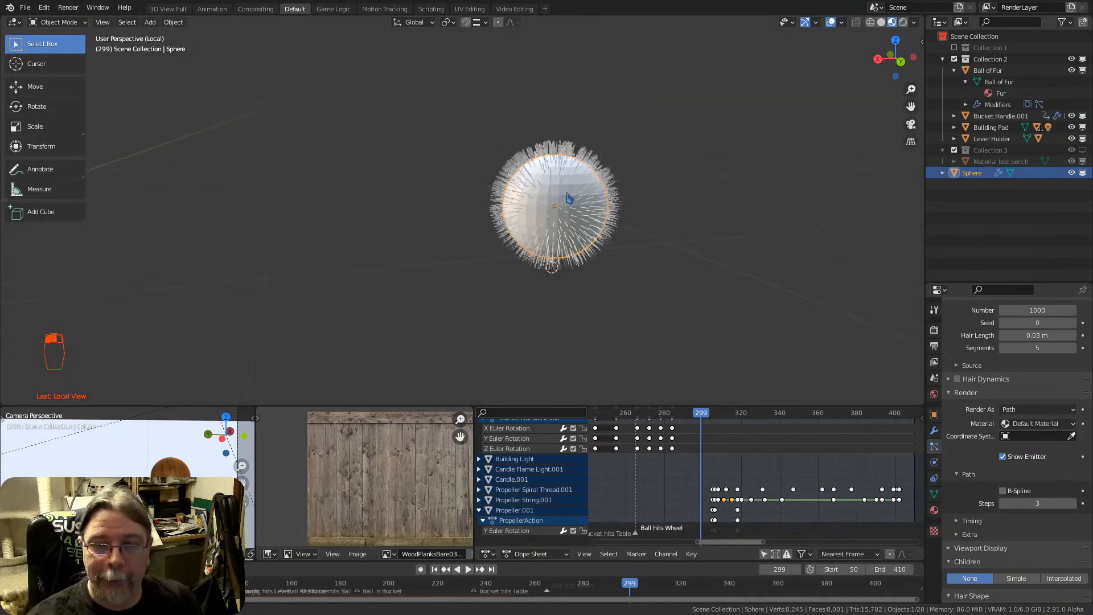
# Add a point light and move it up and well away to one side of the hairy sphere
pyautogui.hotkey('shift', 'a')
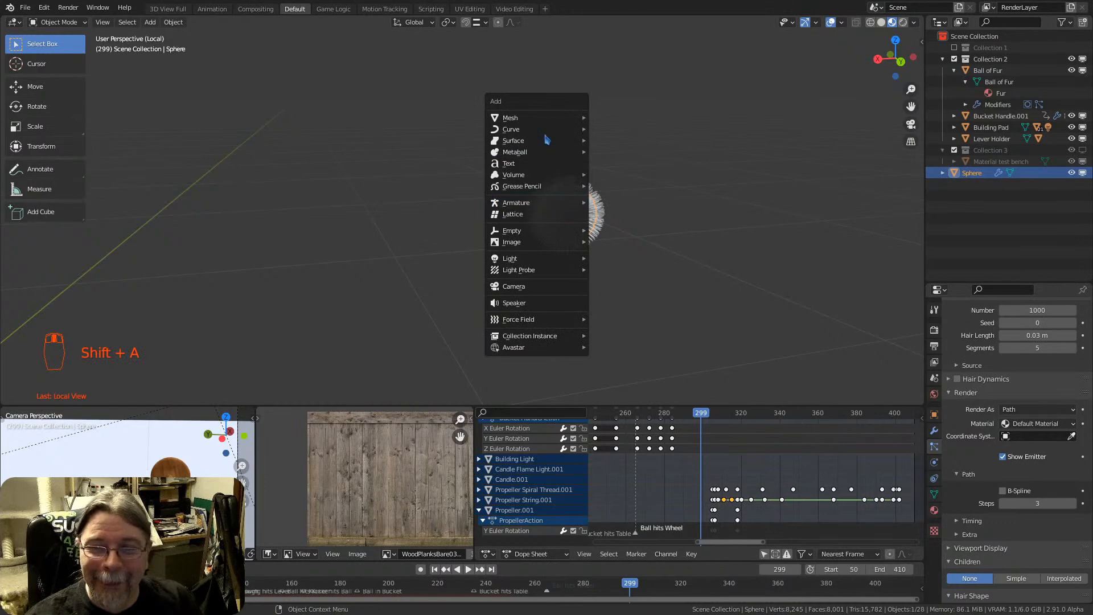
pyautogui.moveTo(535, 260)
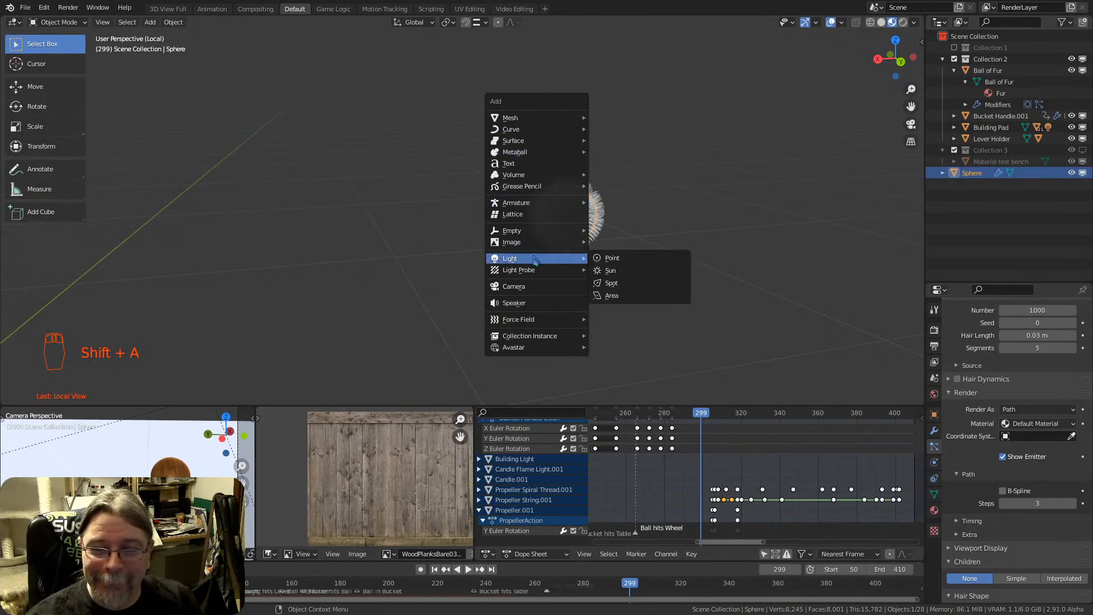
pyautogui.click(626, 266)
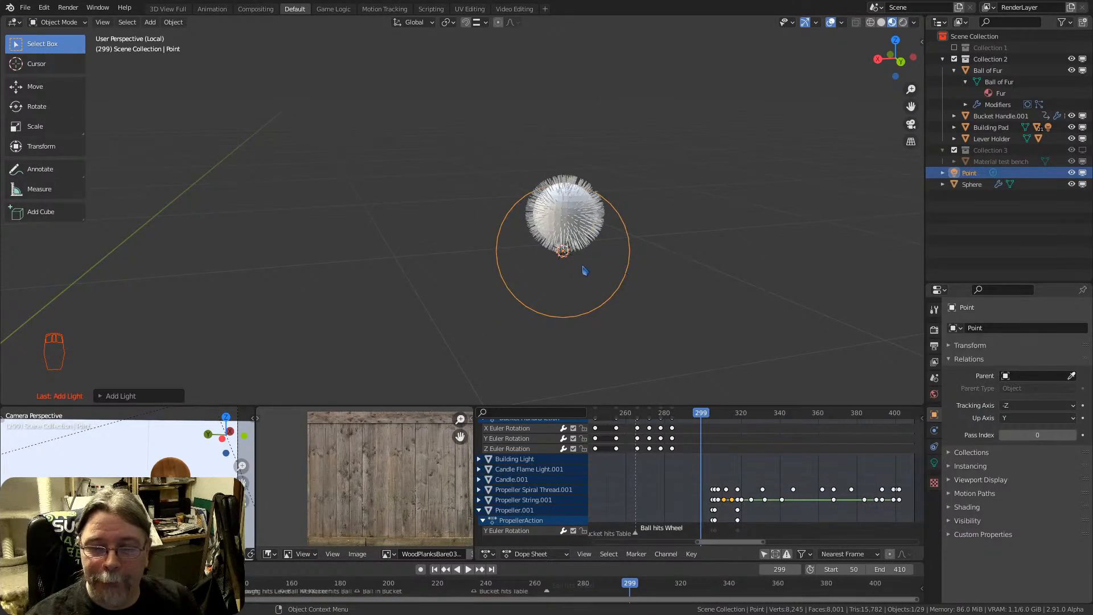
pyautogui.moveTo(583, 270); pyautogui.dragTo(497, 264, button='middle')
pyautogui.press('g')
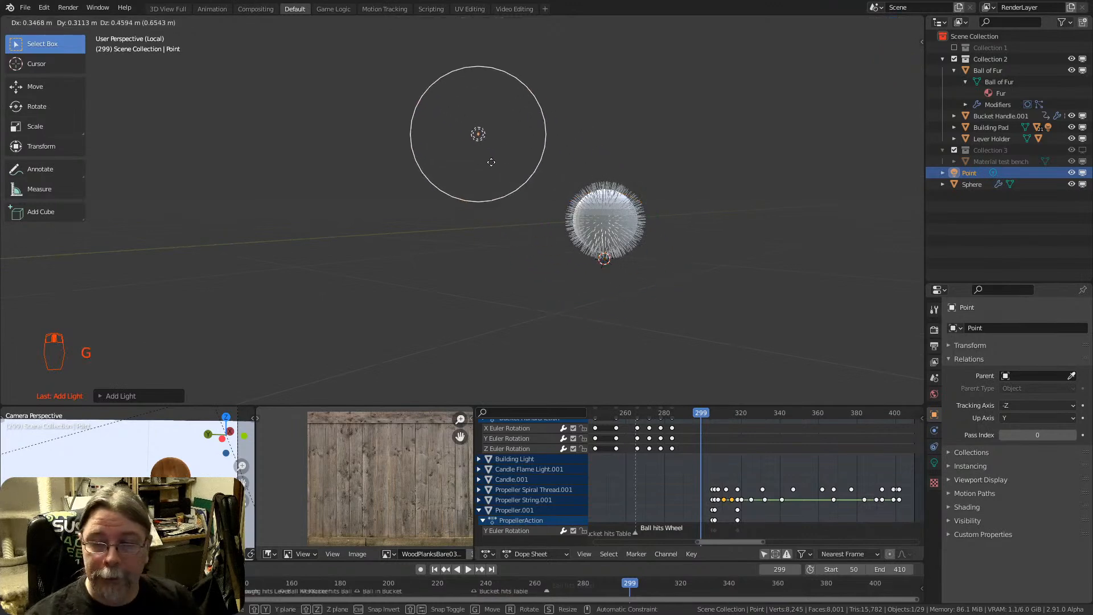
pyautogui.click(383, 123)
pyautogui.moveTo(609, 222); pyautogui.dragTo(671, 242, button='middle')
pyautogui.press('g')
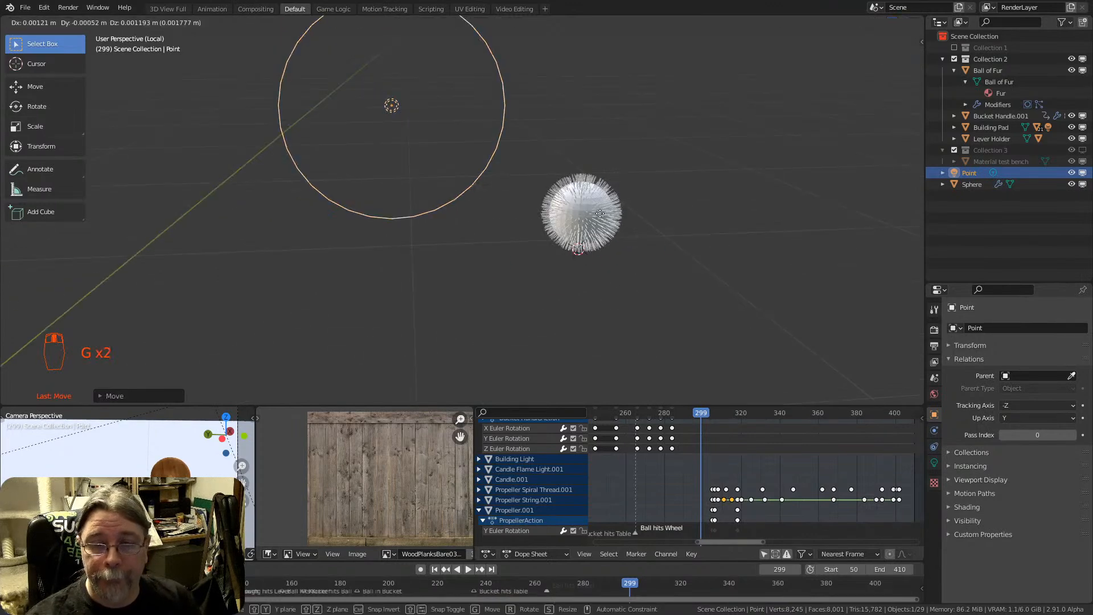
pyautogui.click(369, 194)
pyautogui.scroll(3, 570, 193)
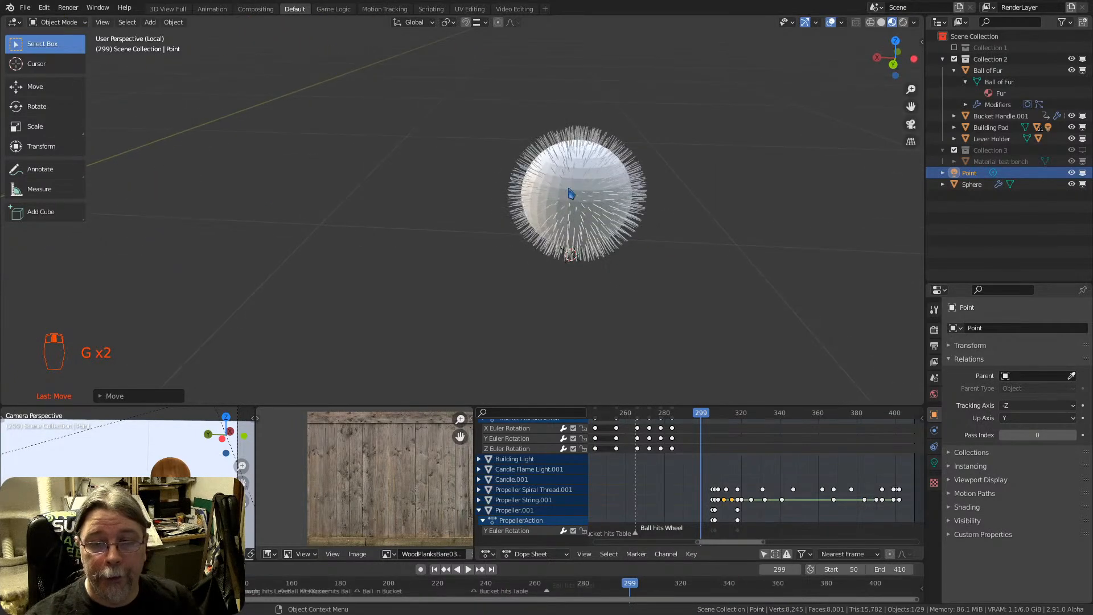
pyautogui.scroll(-3, 571, 194)
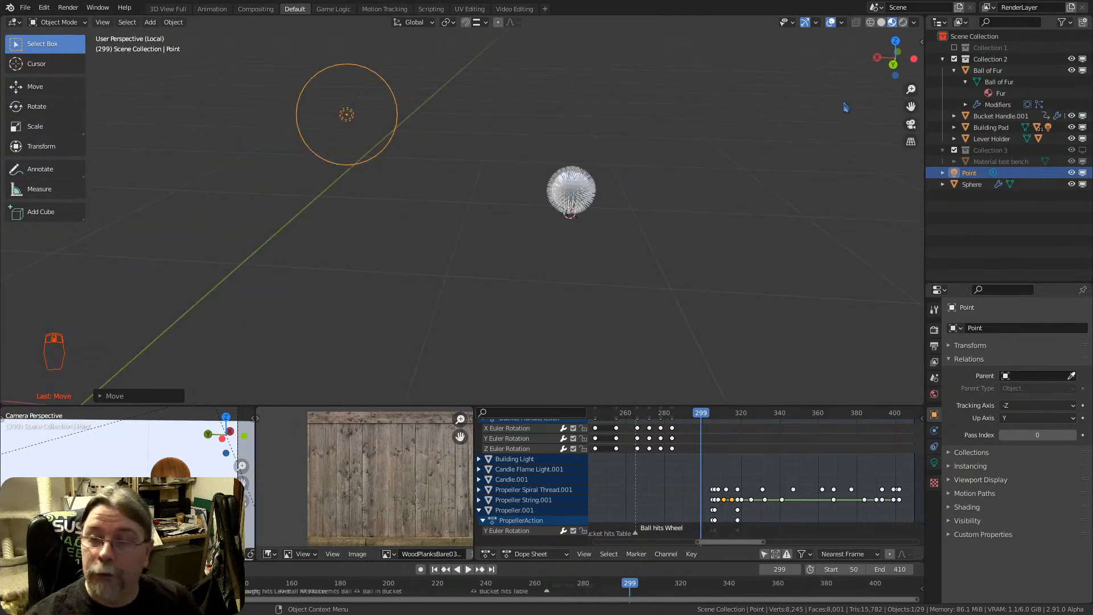
# Switch the viewport to Rendered shading and open the light settings of the selected point light
pyautogui.click(902, 22)
pyautogui.moveTo(552, 190); pyautogui.dragTo(405, 163, button='middle')
pyautogui.click(405, 163)
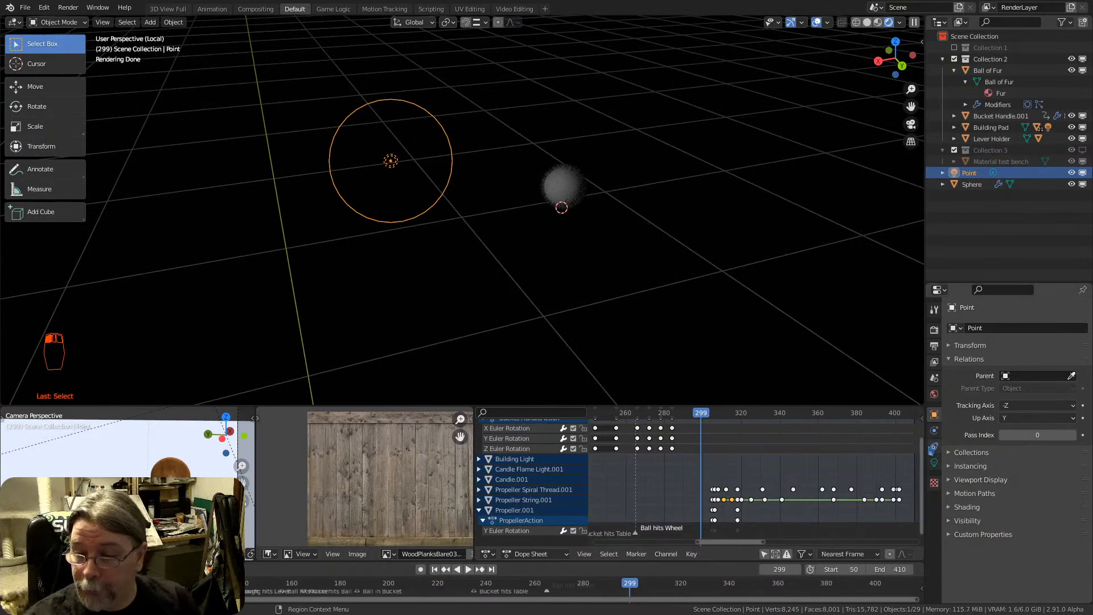
pyautogui.click(933, 462)
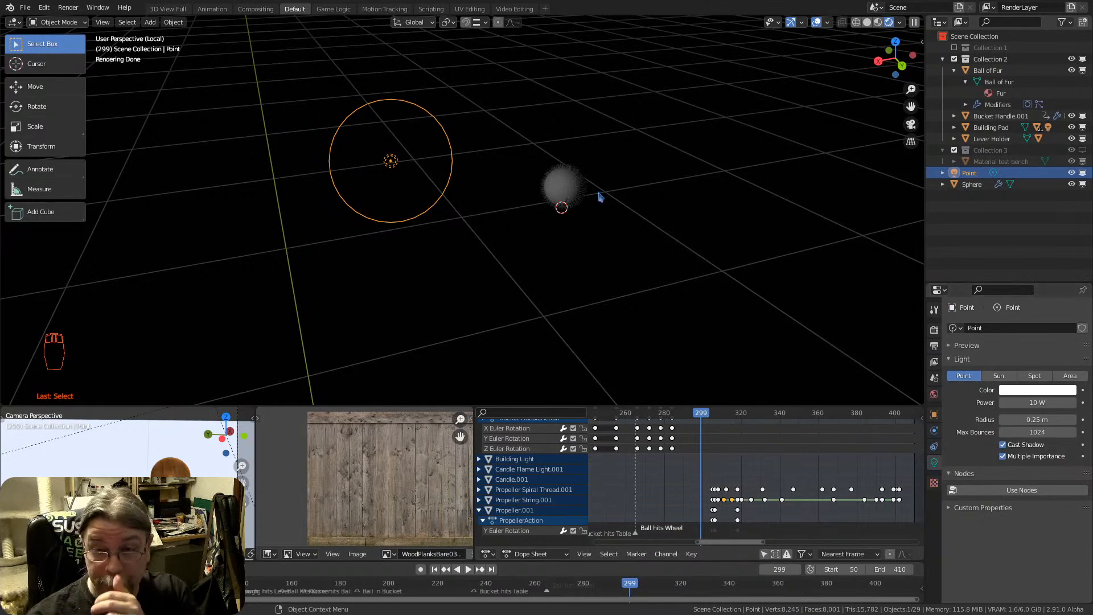
# Set the point light's power to 500 W and view the lit sphere up close
pyautogui.click(568, 192)
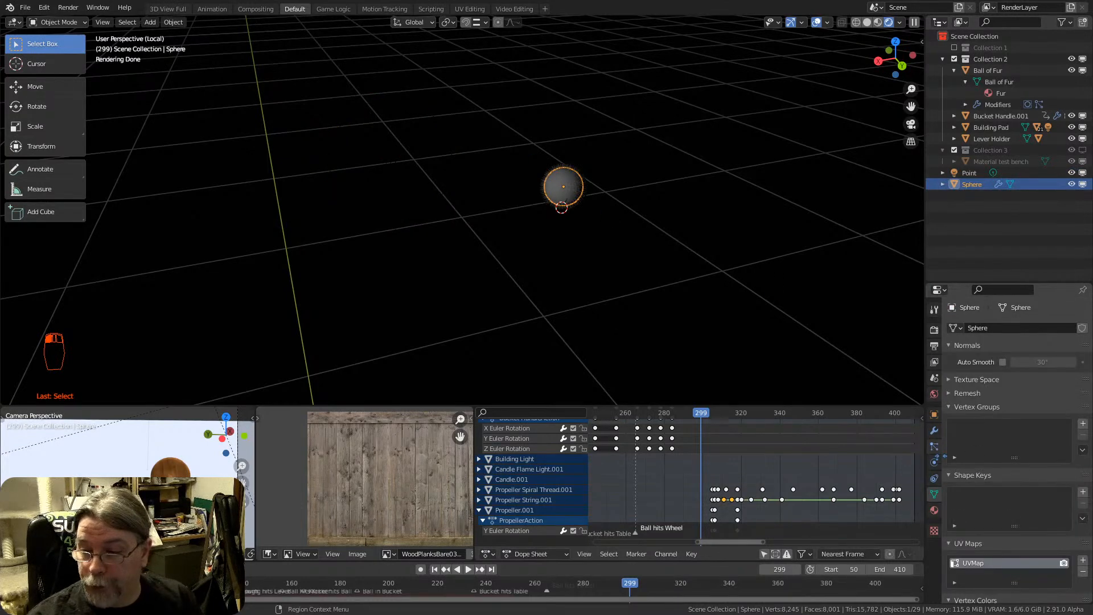
pyautogui.click(392, 159)
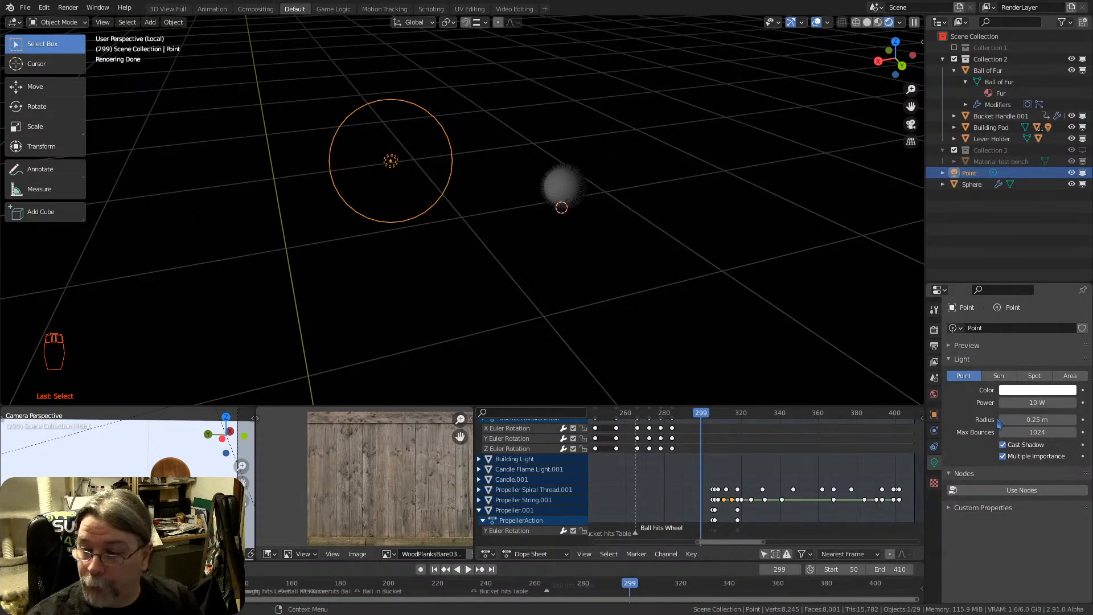
pyautogui.click(1037, 403)
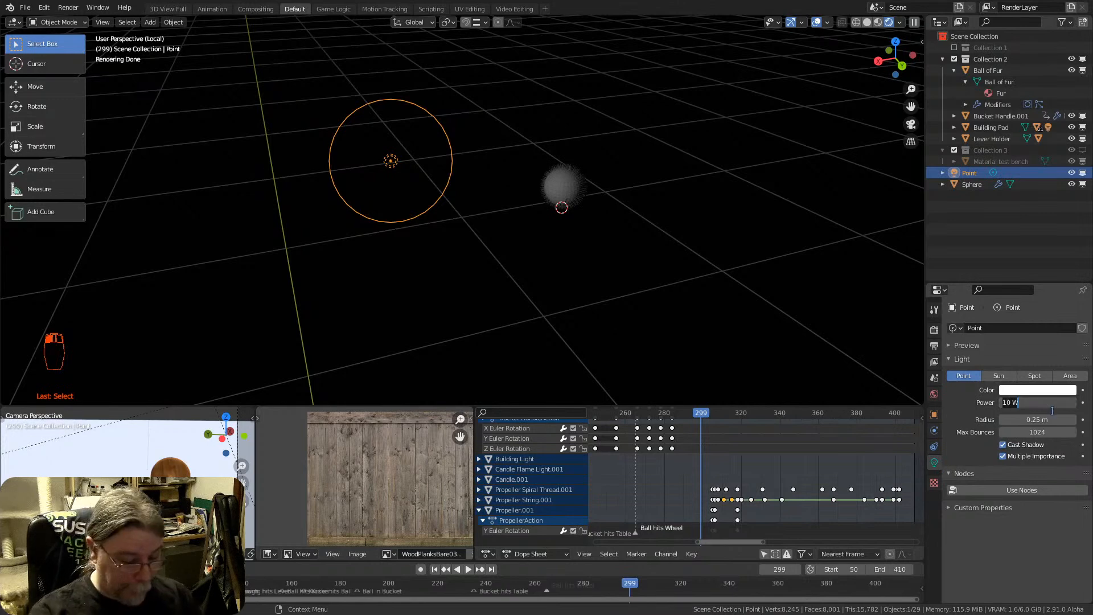
pyautogui.write('500')
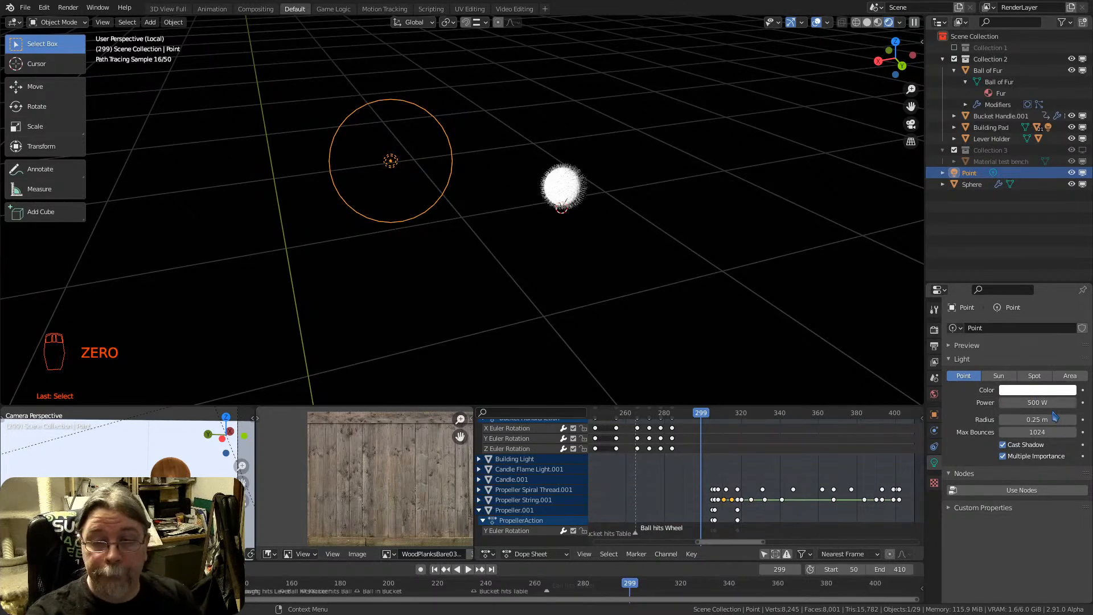
pyautogui.scroll(8, 544, 179)
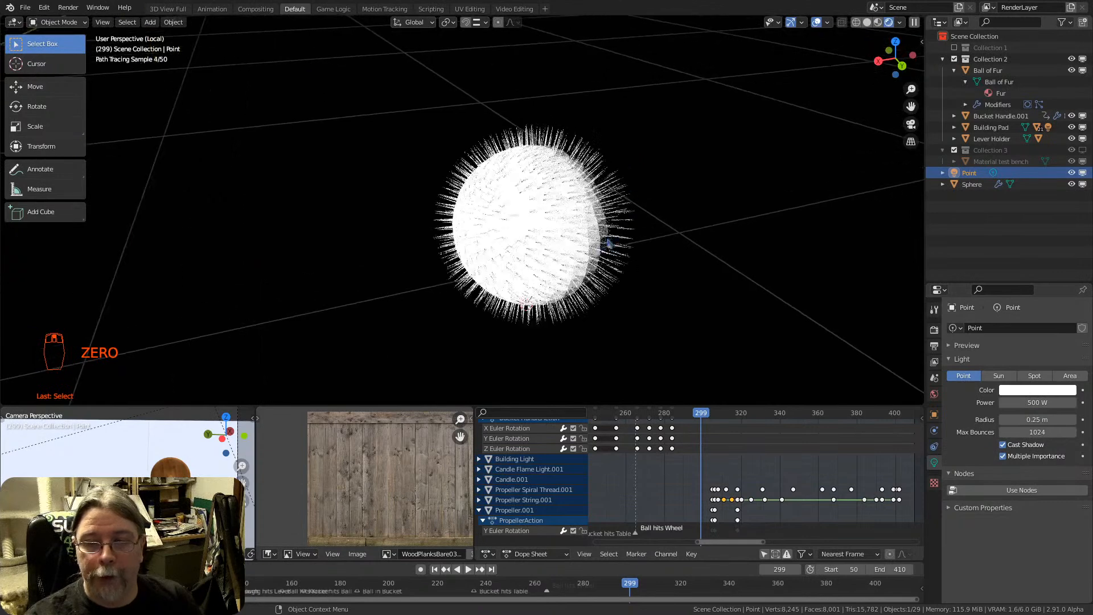
# Set the point light's power to 300 W
pyautogui.click(1039, 402)
pyautogui.write('300')
pyautogui.press('Return')
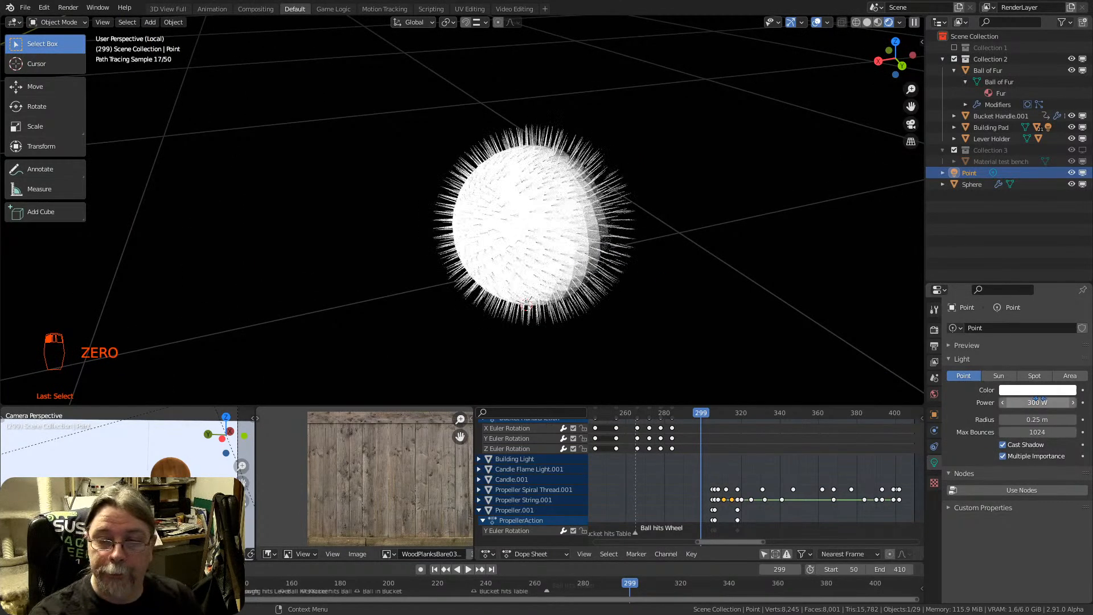
# Examine the rendered hair strands on the lit and shadowed sides of the sphere
pyautogui.scroll(3, 540, 219)
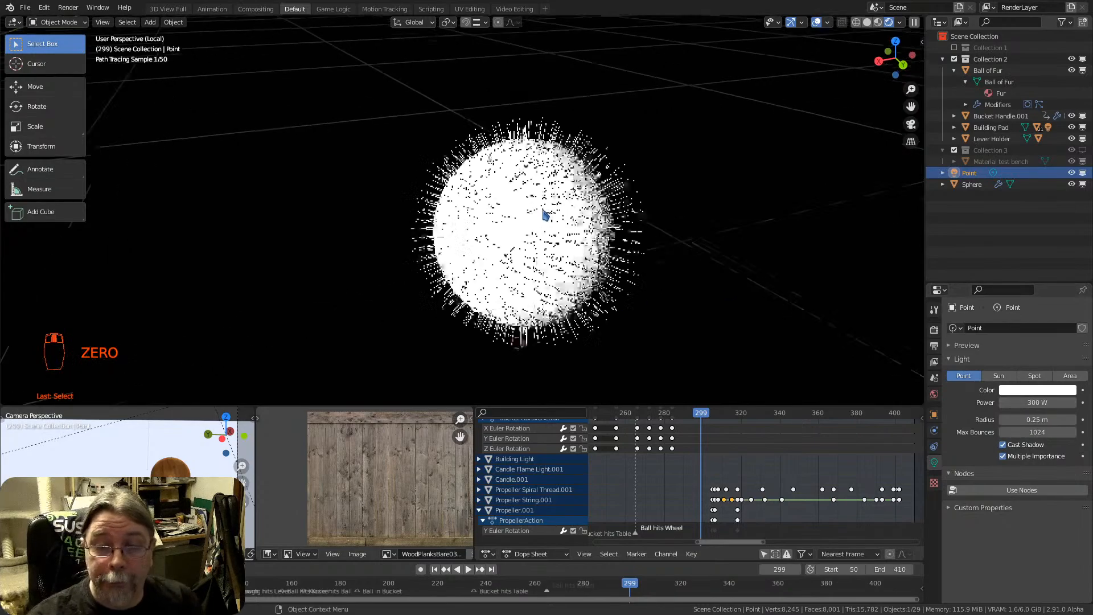
pyautogui.moveTo(602, 231); pyautogui.dragTo(515, 200, button='middle')
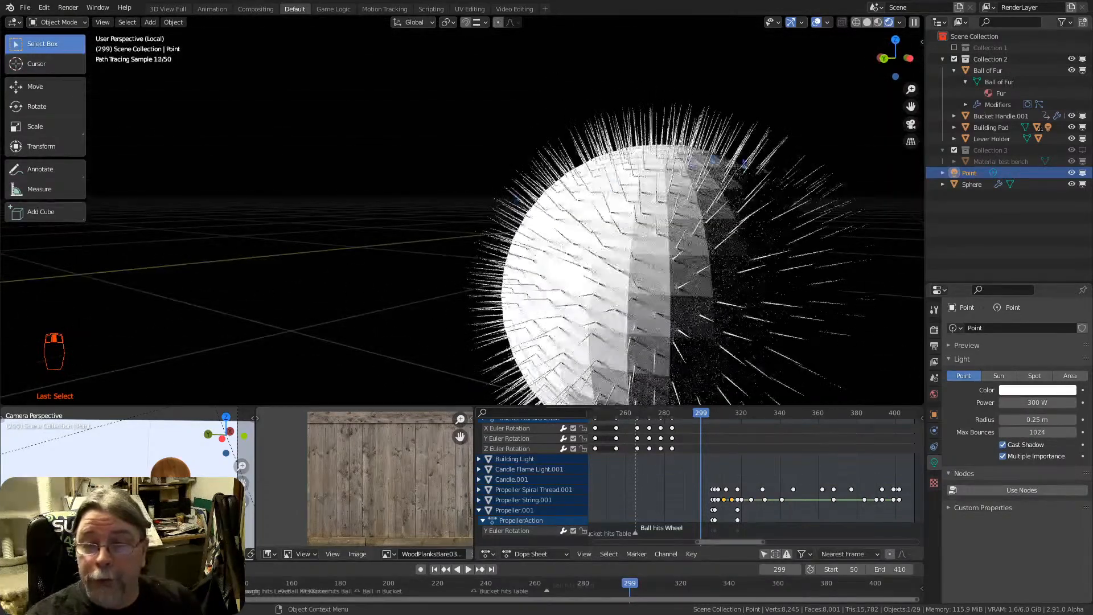
pyautogui.scroll(3, 790, 199)
pyautogui.moveTo(647, 290)
pyautogui.mouseDown(button='middle')
pyautogui.moveTo(616, 294)
pyautogui.moveTo(571, 229)
pyautogui.moveTo(556, 226)
pyautogui.mouseUp(button='middle')
pyautogui.scroll(-3, 616, 295)
pyautogui.scroll(-2, 534, 244)
pyautogui.scroll(-1, 534, 244)
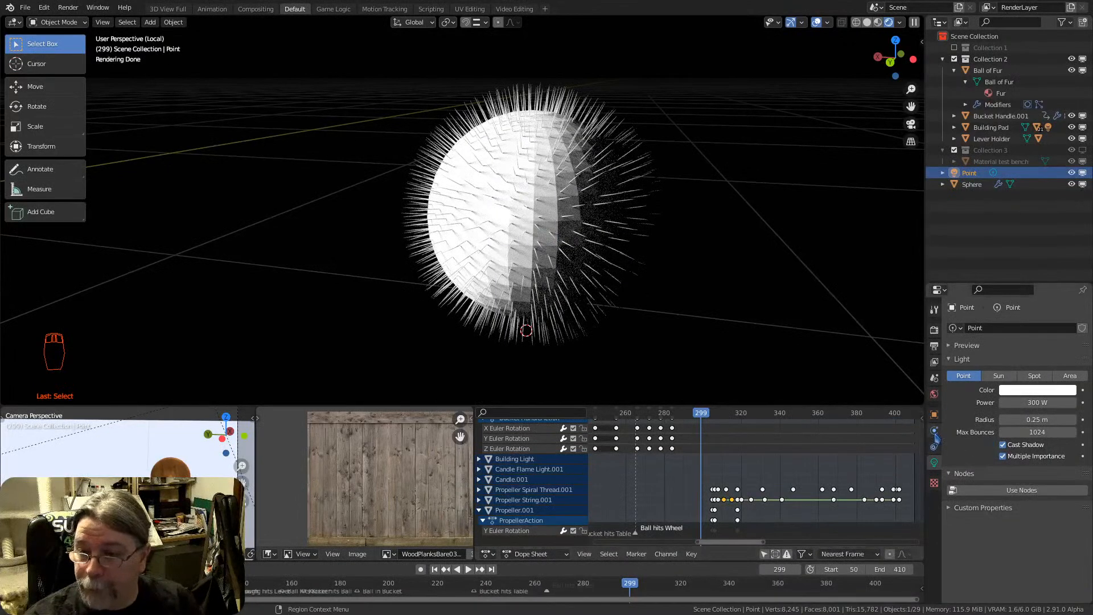
# Try Simple children on the sphere's hair particles, switch them to Interpolated, and view the fur from several sides
pyautogui.click(972, 184)
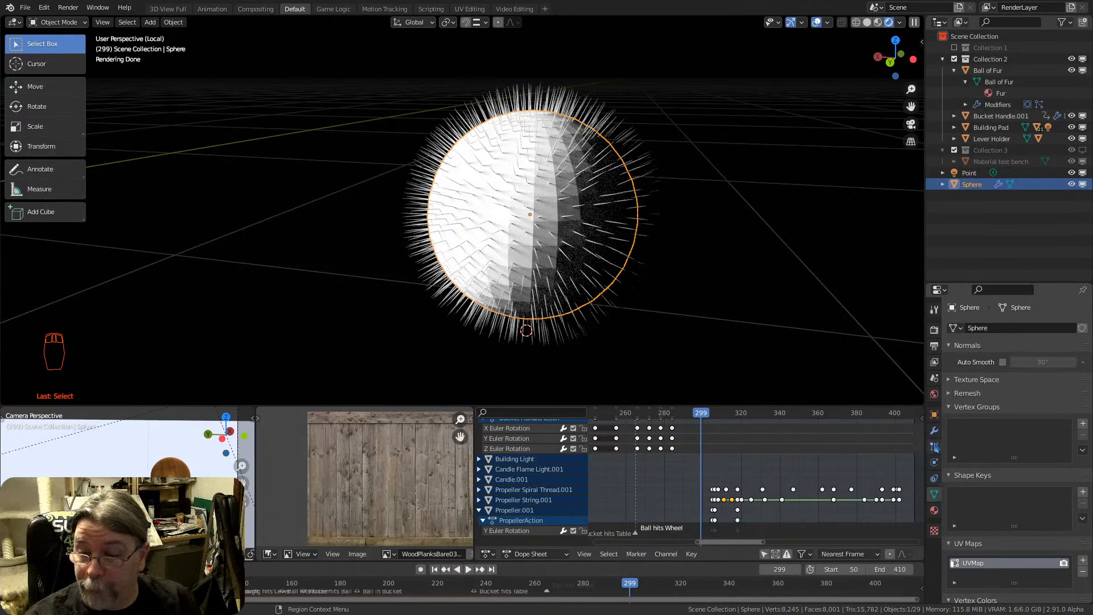
pyautogui.click(934, 446)
pyautogui.scroll(-8, 977, 438)
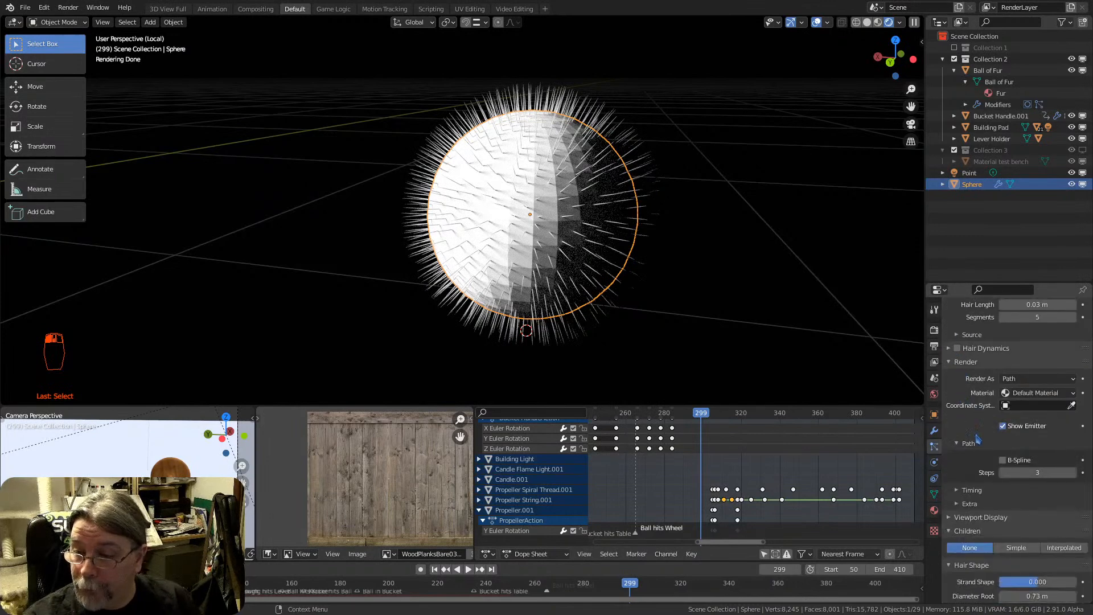
pyautogui.scroll(-5, 977, 437)
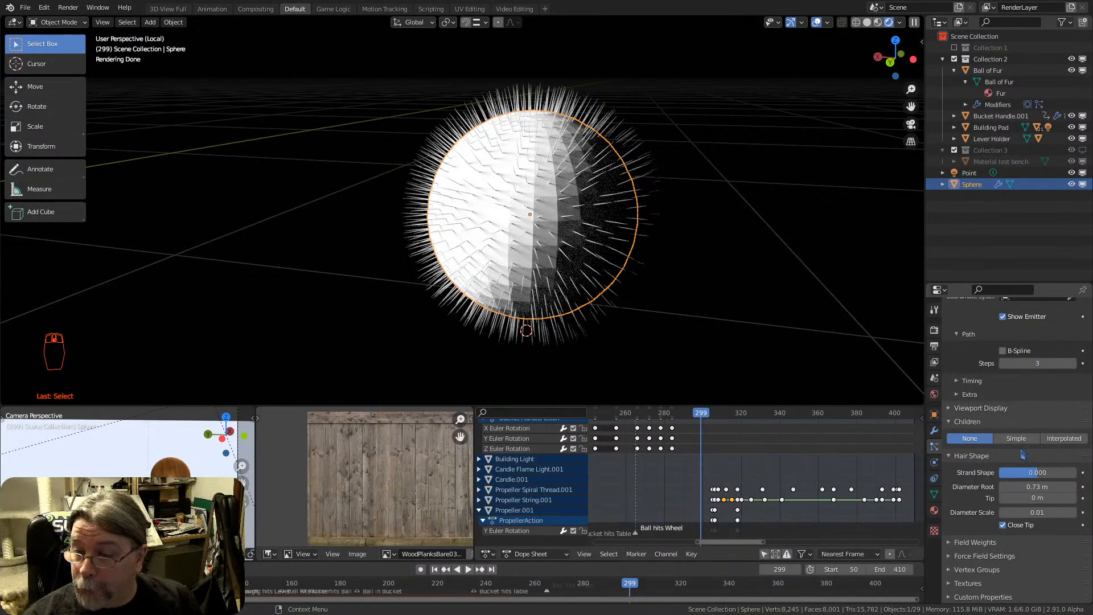
pyautogui.click(1017, 439)
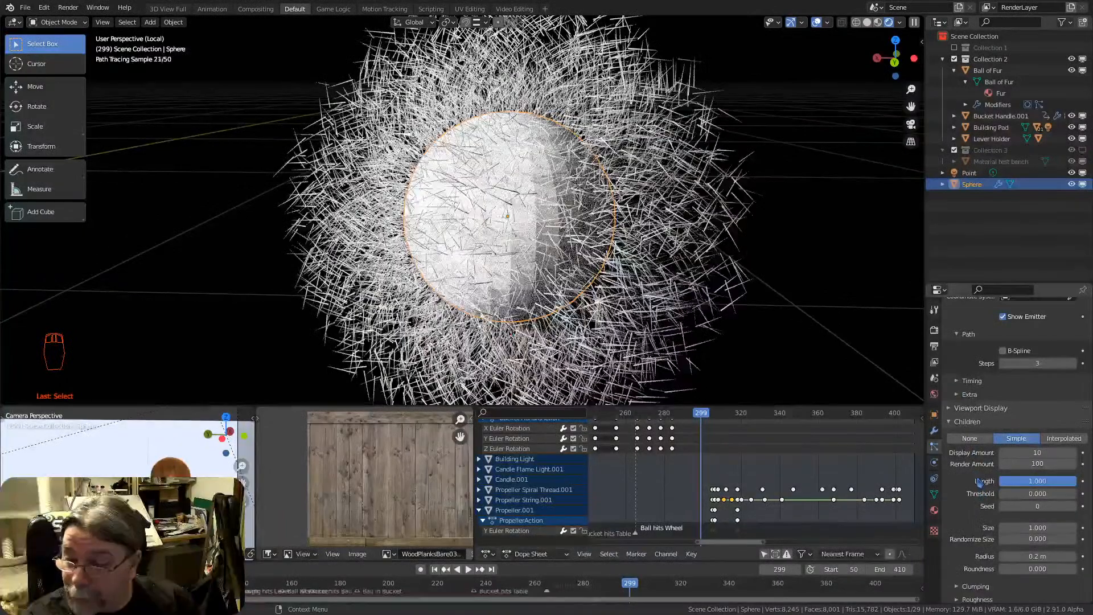
pyautogui.click(1055, 439)
pyautogui.moveTo(432, 262)
pyautogui.mouseDown(button='middle')
pyautogui.moveTo(605, 240)
pyautogui.moveTo(466, 265)
pyautogui.moveTo(555, 179)
pyautogui.moveTo(723, 256)
pyautogui.moveTo(631, 222)
pyautogui.mouseUp(button='middle')
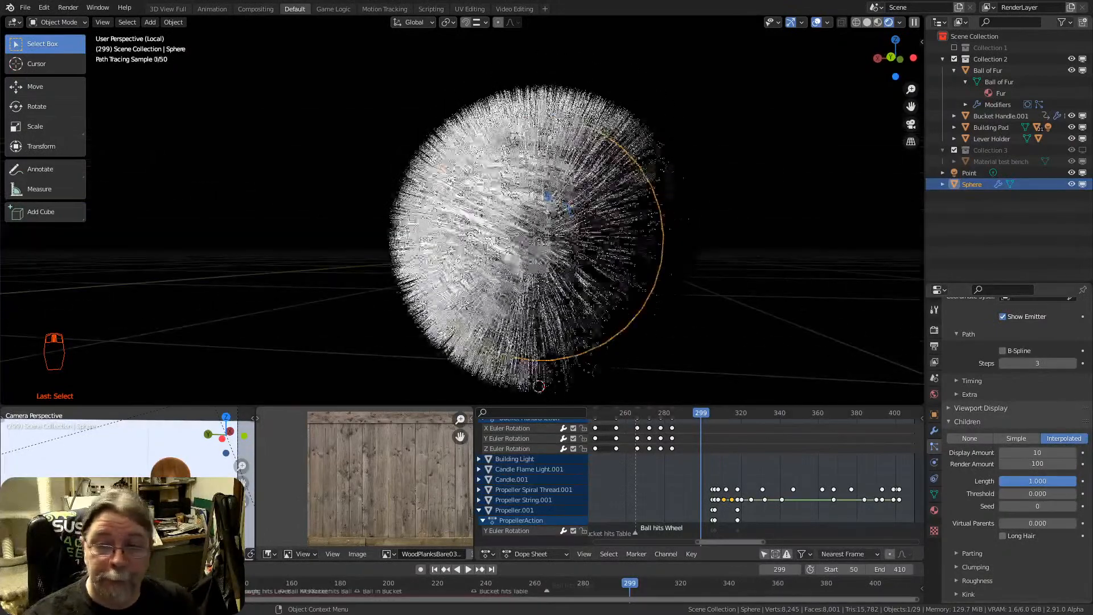
pyautogui.moveTo(541, 189); pyautogui.dragTo(555, 220, button='middle')
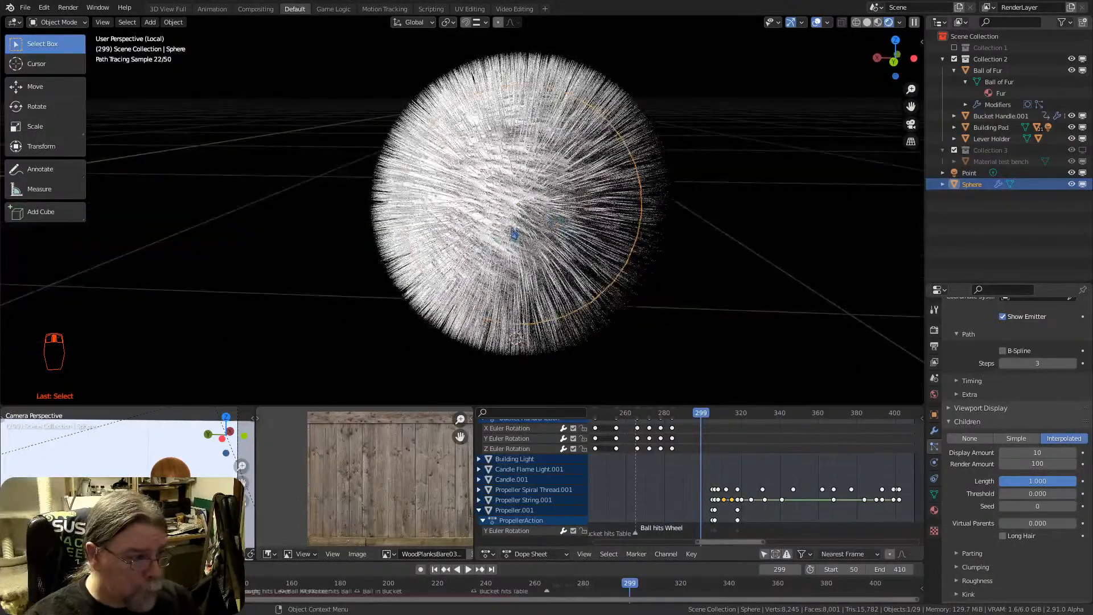
pyautogui.moveTo(483, 249)
pyautogui.mouseDown(button='middle')
pyautogui.moveTo(534, 215)
pyautogui.moveTo(390, 202)
pyautogui.moveTo(499, 190)
pyautogui.mouseUp(button='middle')
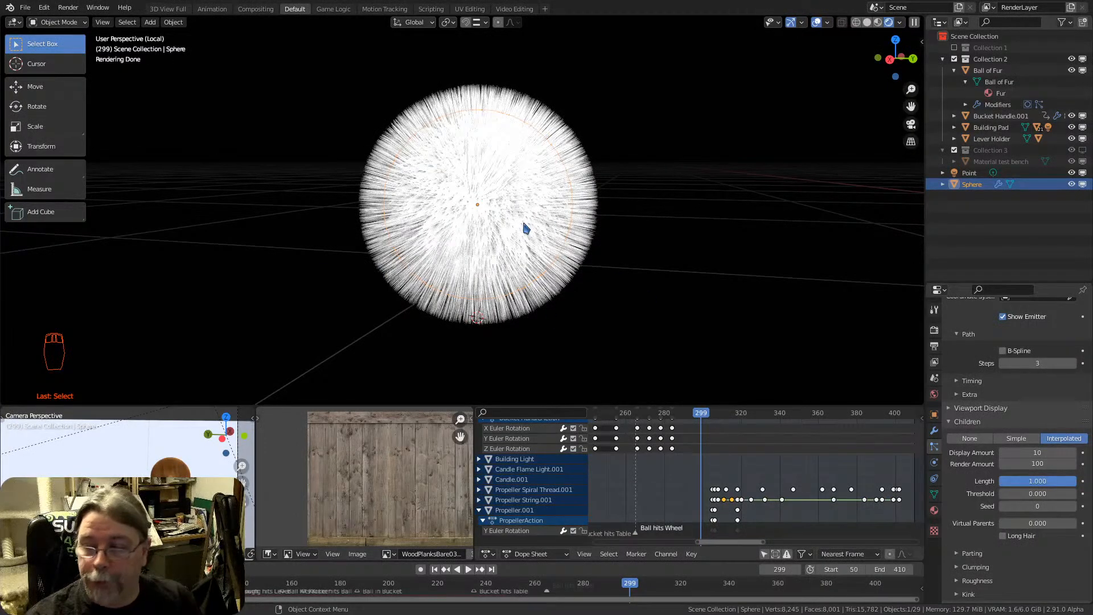
pyautogui.moveTo(526, 228)
pyautogui.mouseDown(button='middle')
pyautogui.moveTo(500, 229)
pyautogui.moveTo(520, 177)
pyautogui.moveTo(511, 183)
pyautogui.mouseUp(button='middle')
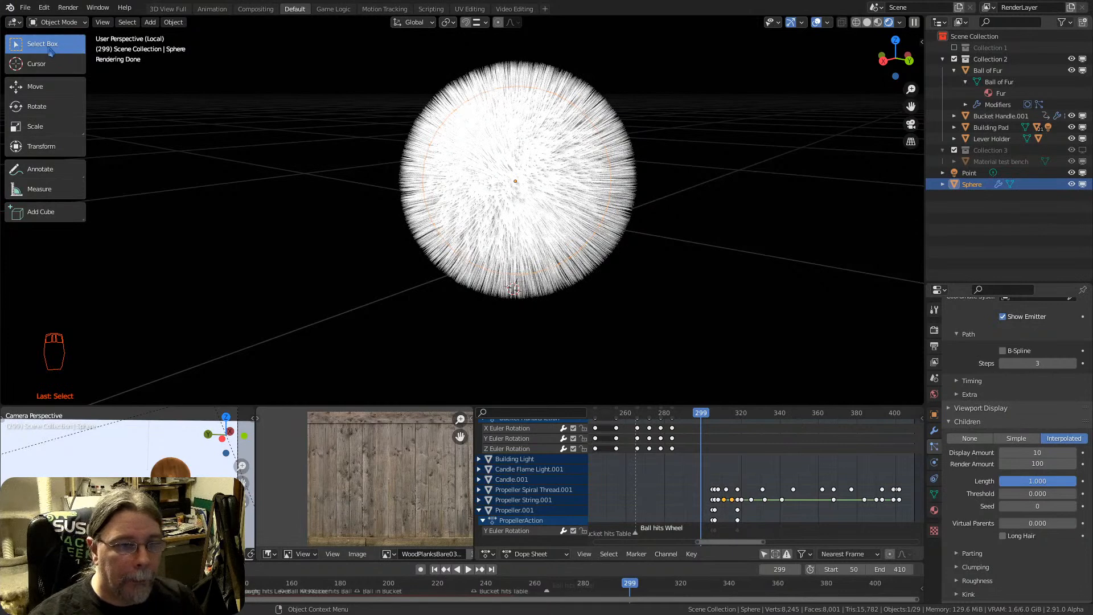
# Try moving the whole sphere in Object Mode
pyautogui.click(49, 23)
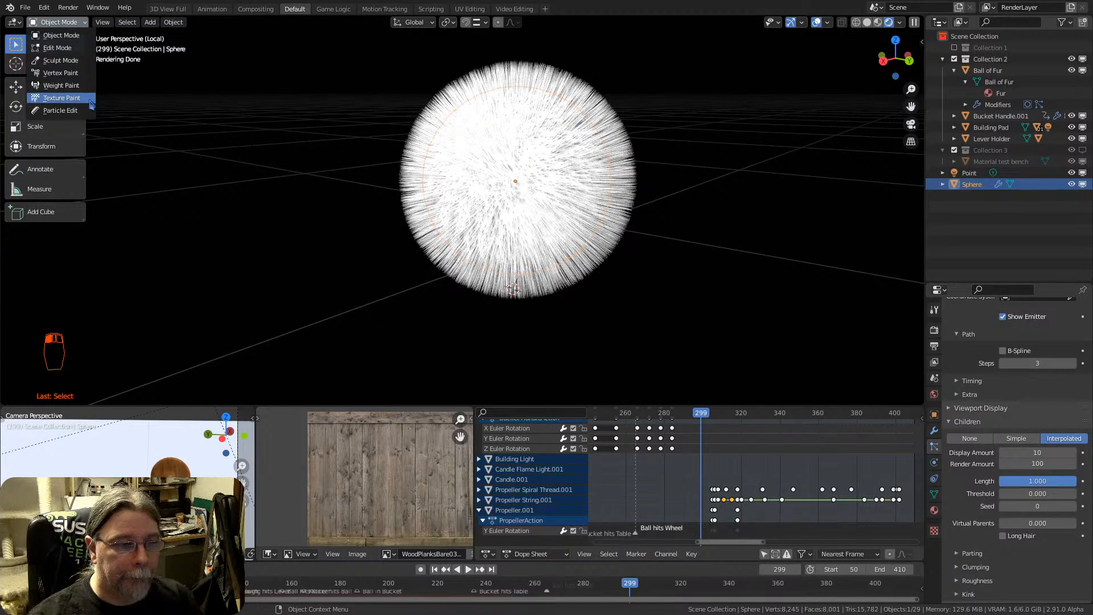
pyautogui.click(58, 24)
pyautogui.press('g')
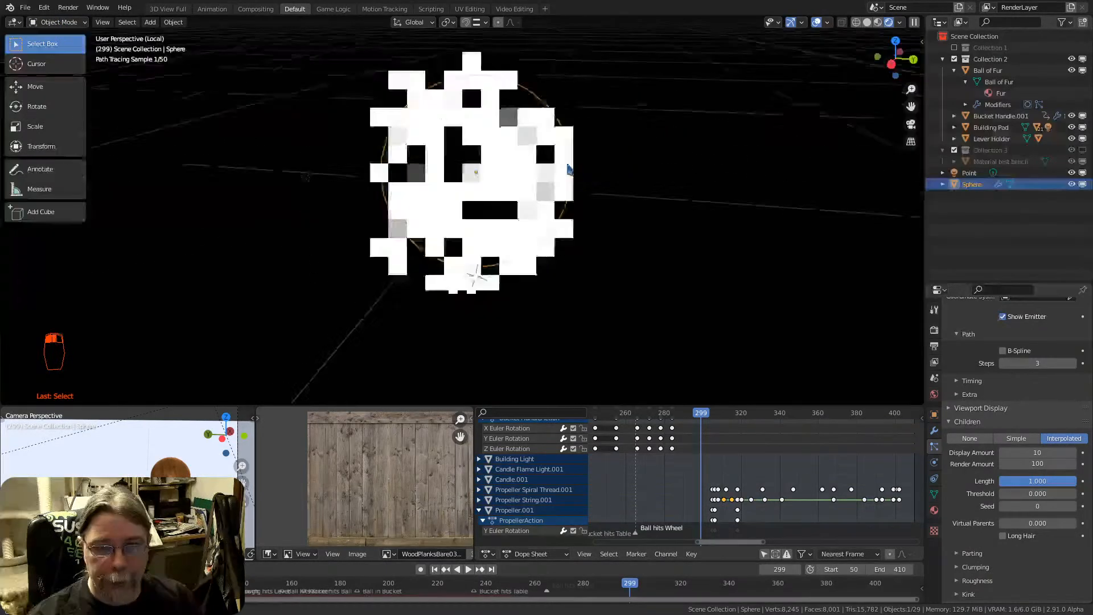
pyautogui.rightClick(643, 210)
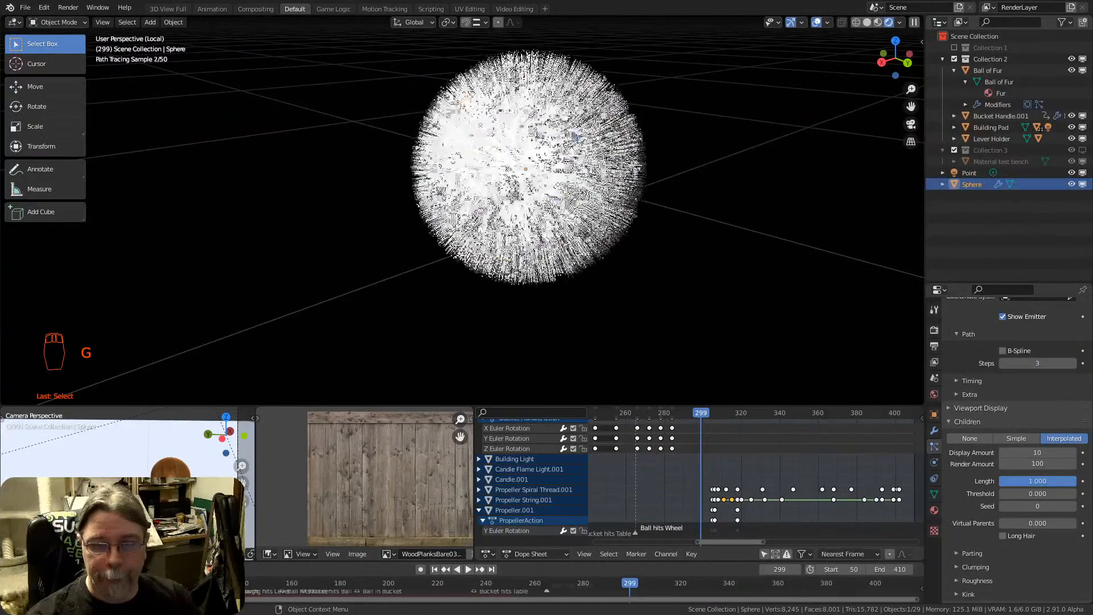
# Put the sphere in Edit Mode and cycle through vertex, edge and face selection
pyautogui.click(57, 22)
pyautogui.click(56, 48)
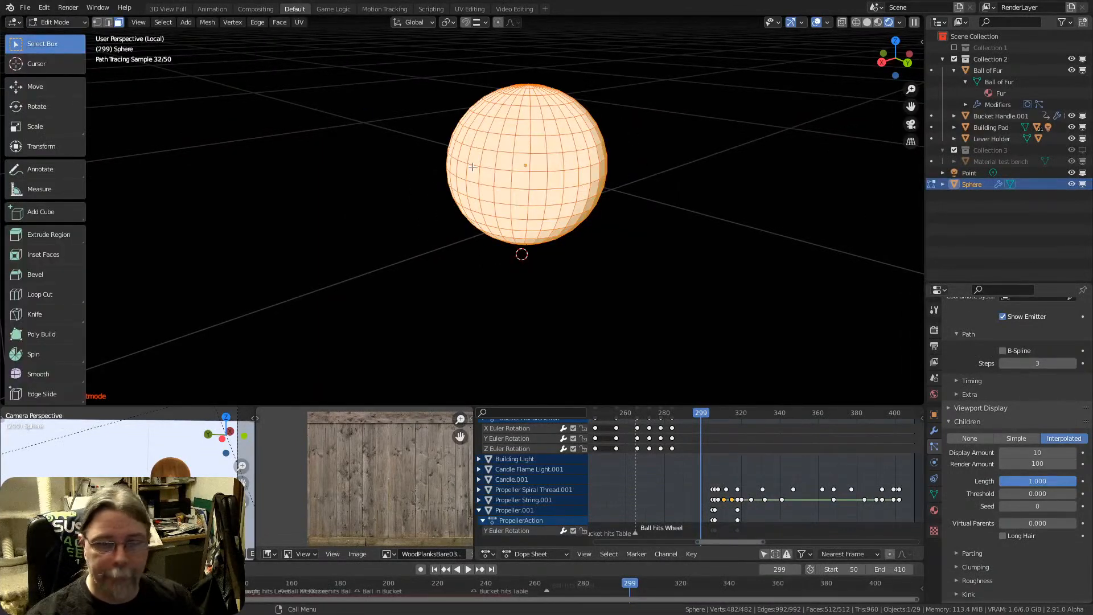
pyautogui.scroll(3, 501, 162)
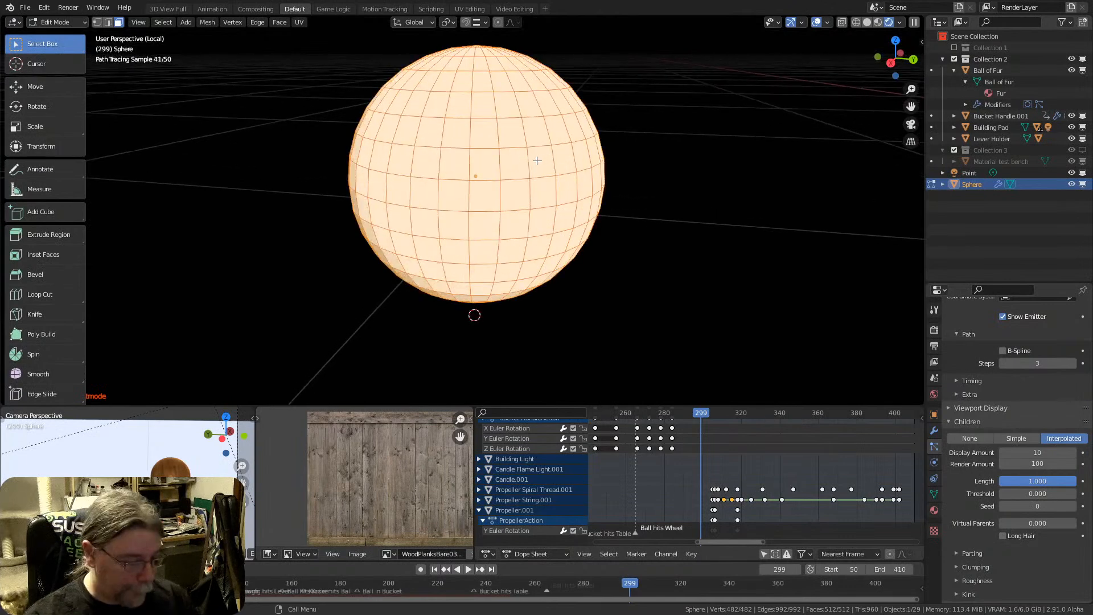
pyautogui.press('1')
pyautogui.press('2')
pyautogui.press('1')
pyautogui.press('2')
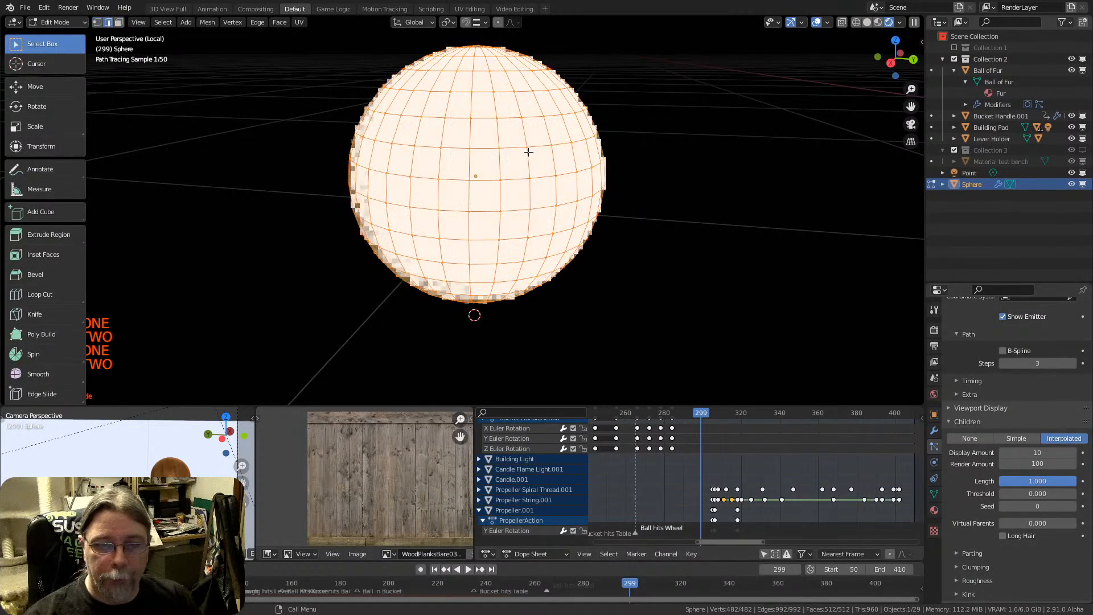
pyautogui.press('3')
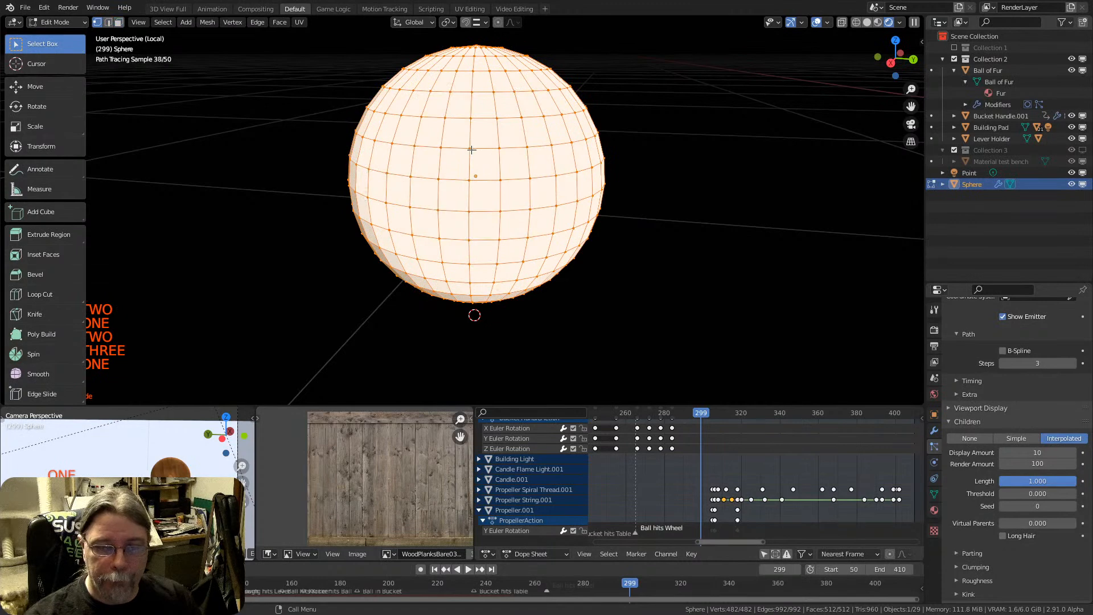
# Go through vertex and edge selection again, and select a single face on the sphere's lower half in face selection
pyautogui.press('1')
pyautogui.press('2')
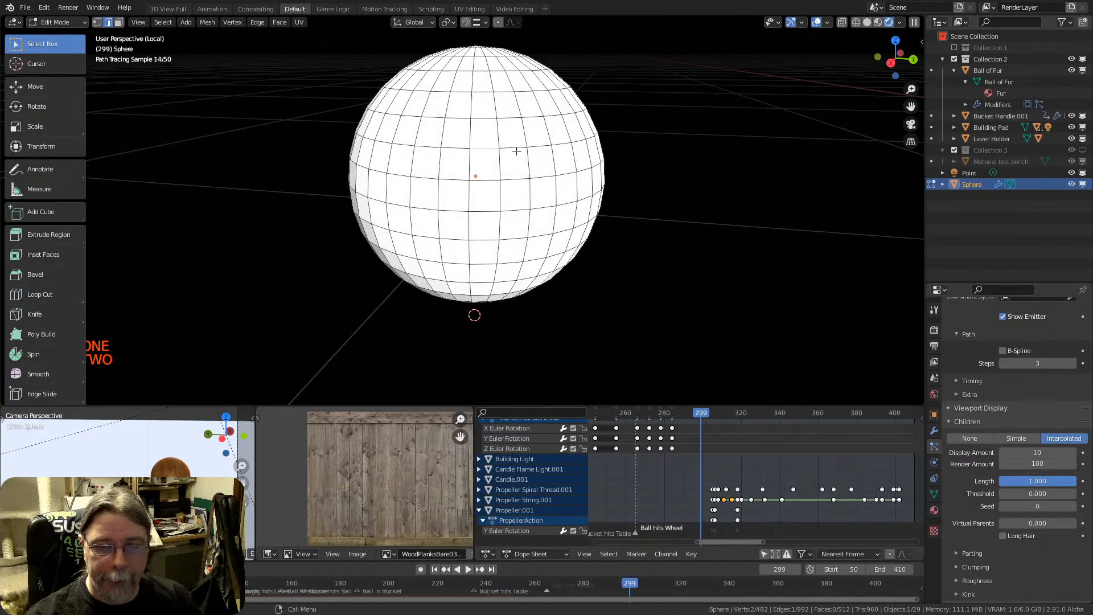
pyautogui.press('3')
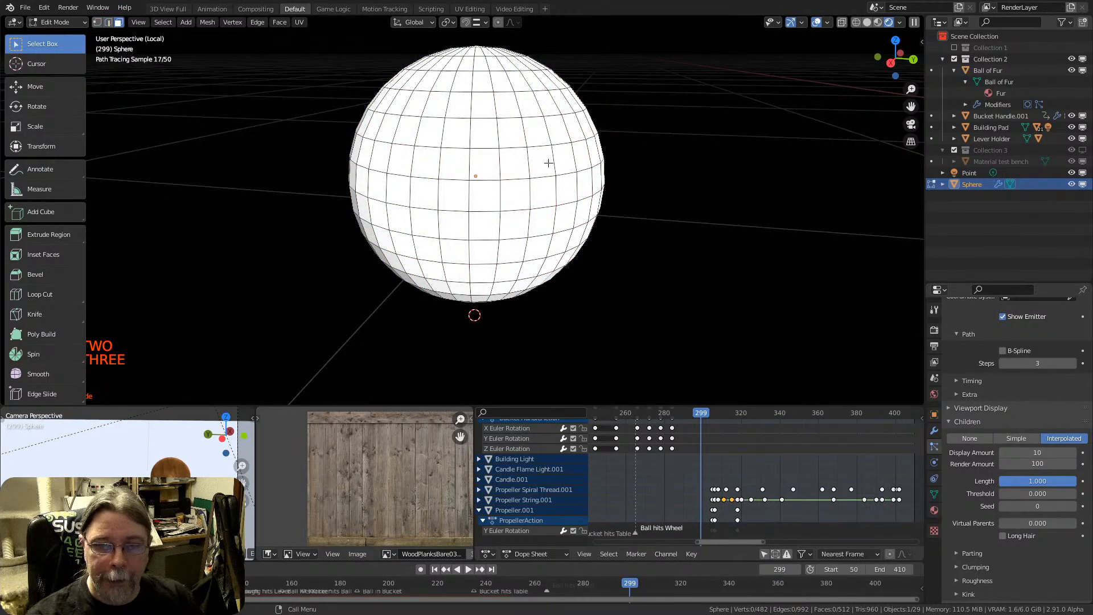
pyautogui.click(545, 164)
pyautogui.click(546, 224)
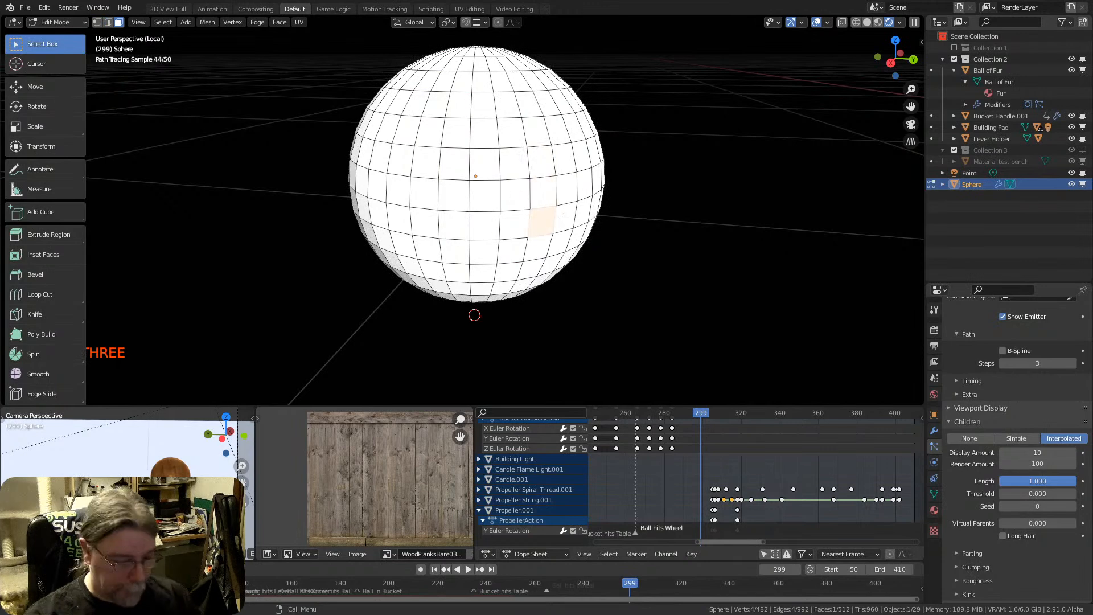
# Try moving the selected face, and switch to vertex selection
pyautogui.press('g')
pyautogui.rightClick(567, 213)
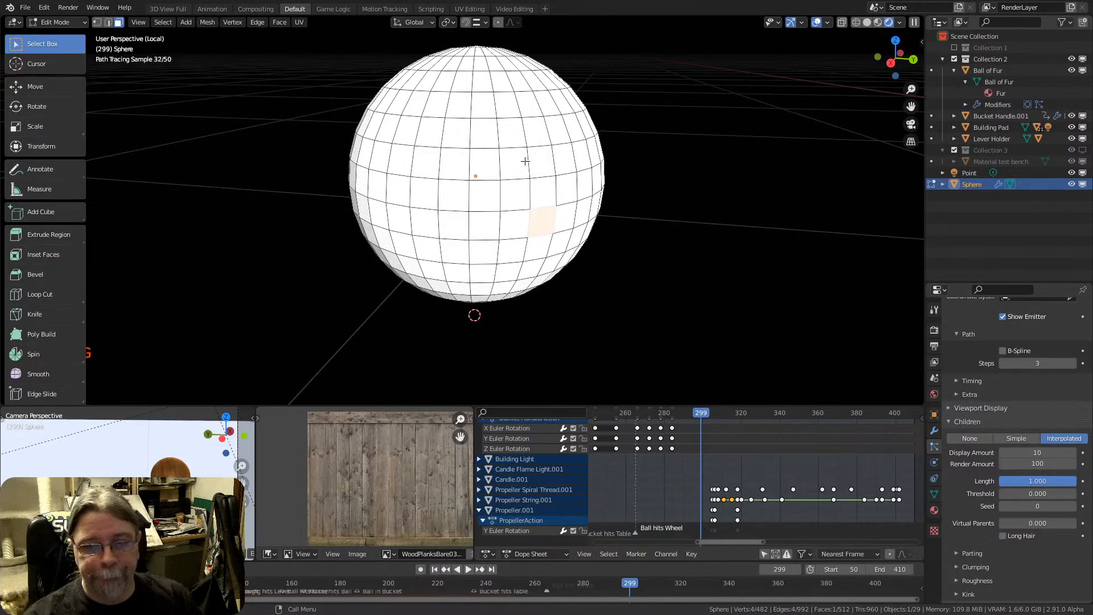
pyautogui.press('1')
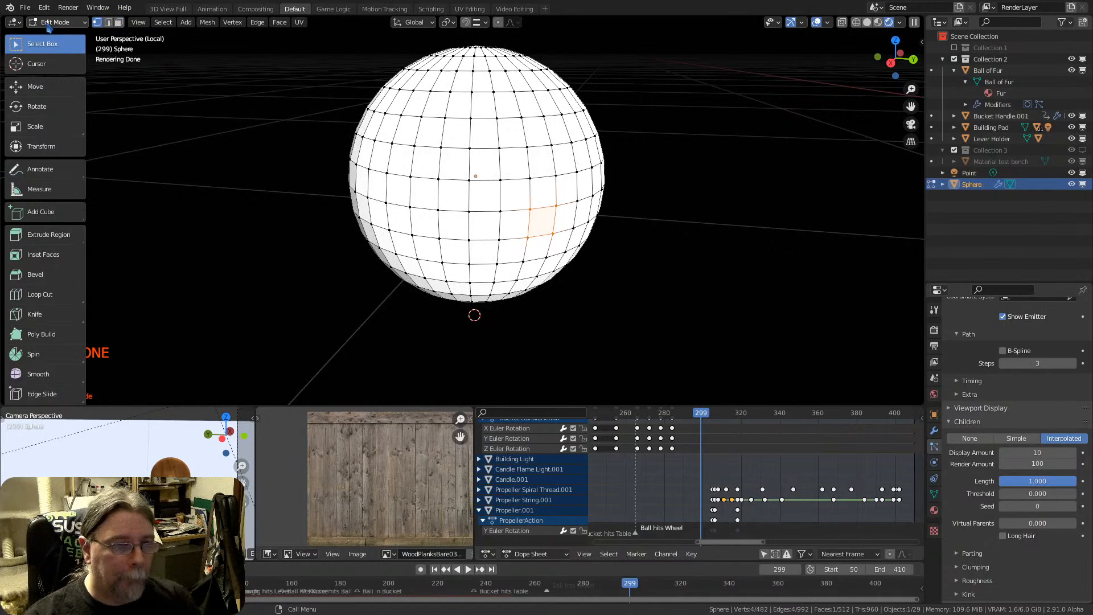
# Switch the sphere to Particle Edit mode and view its guide hairs from several angles
pyautogui.click(57, 22)
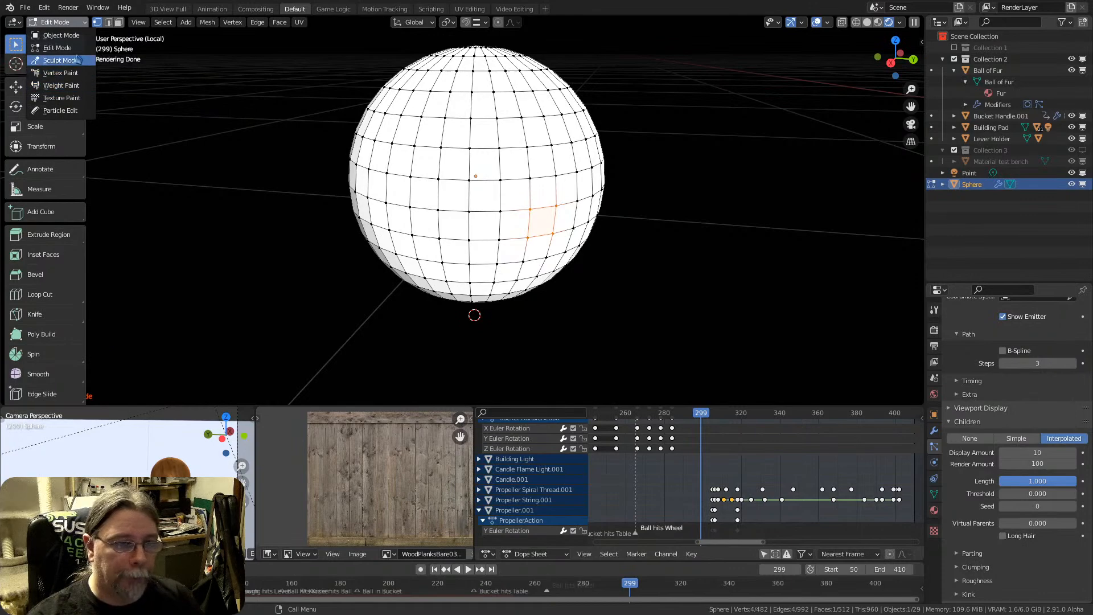
pyautogui.click(60, 110)
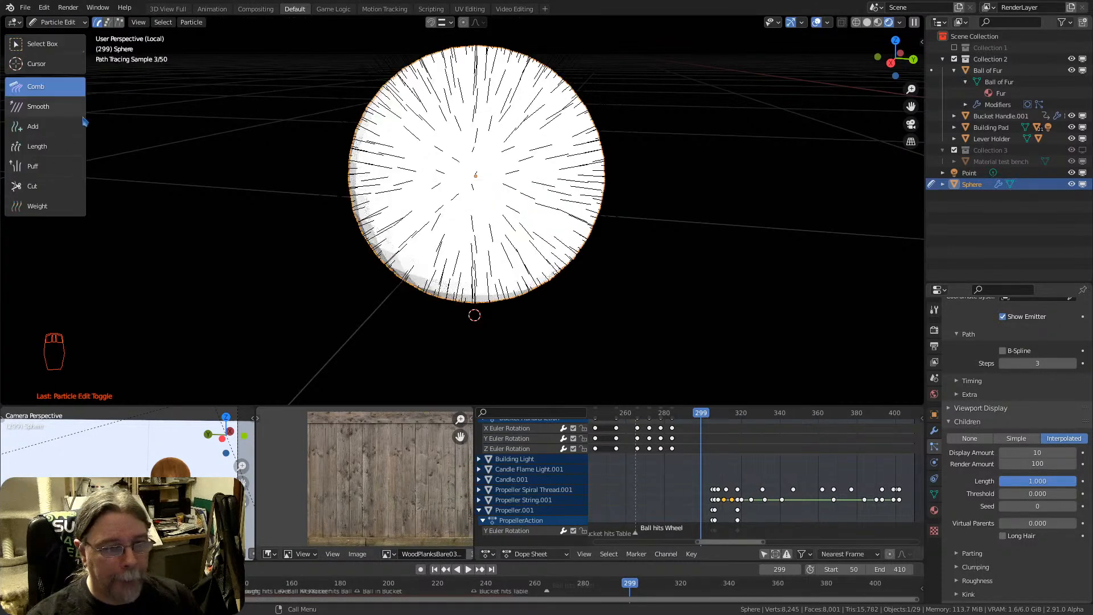
pyautogui.moveTo(466, 189); pyautogui.dragTo(417, 139, button='middle')
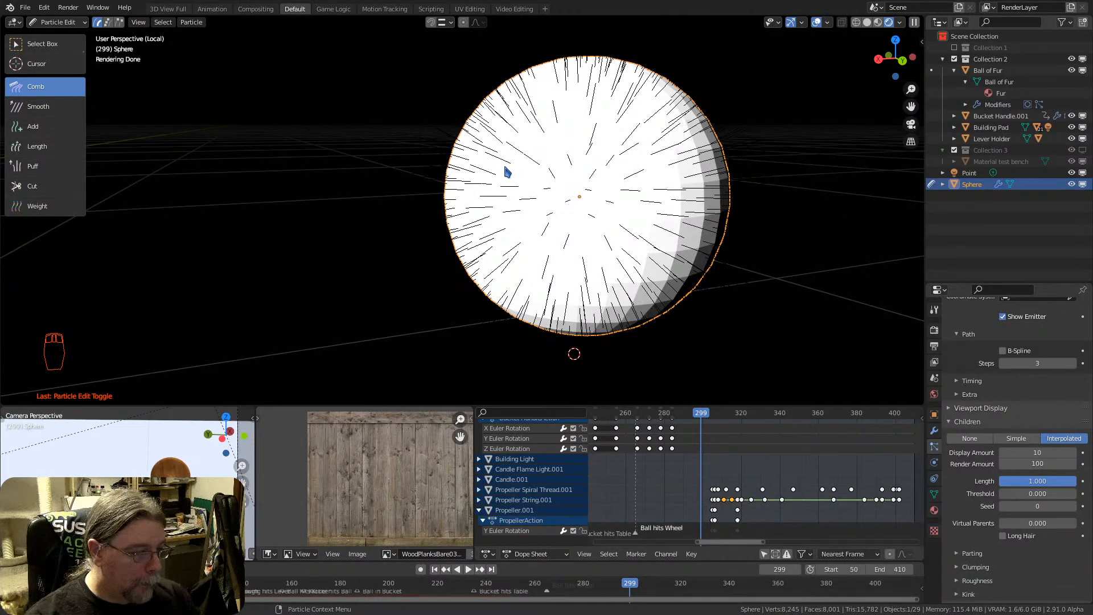
pyautogui.moveTo(506, 171); pyautogui.dragTo(558, 205, button='middle')
# Enlarge the Properties editor to show more of the sphere's hair particle settings at once
pyautogui.scroll(1, 969, 498)
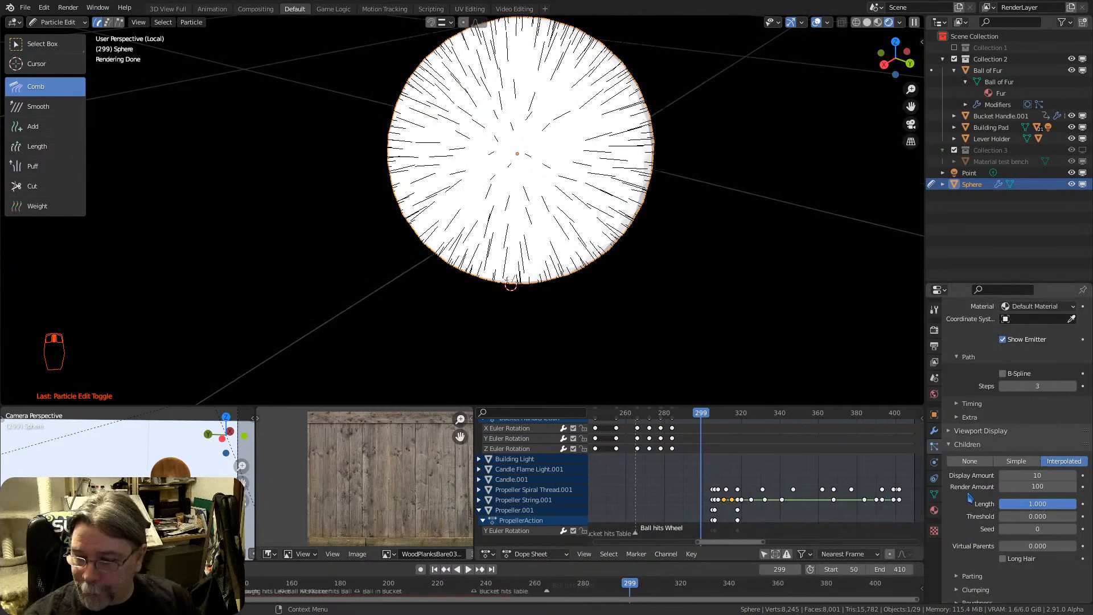
pyautogui.scroll(10, 975, 538)
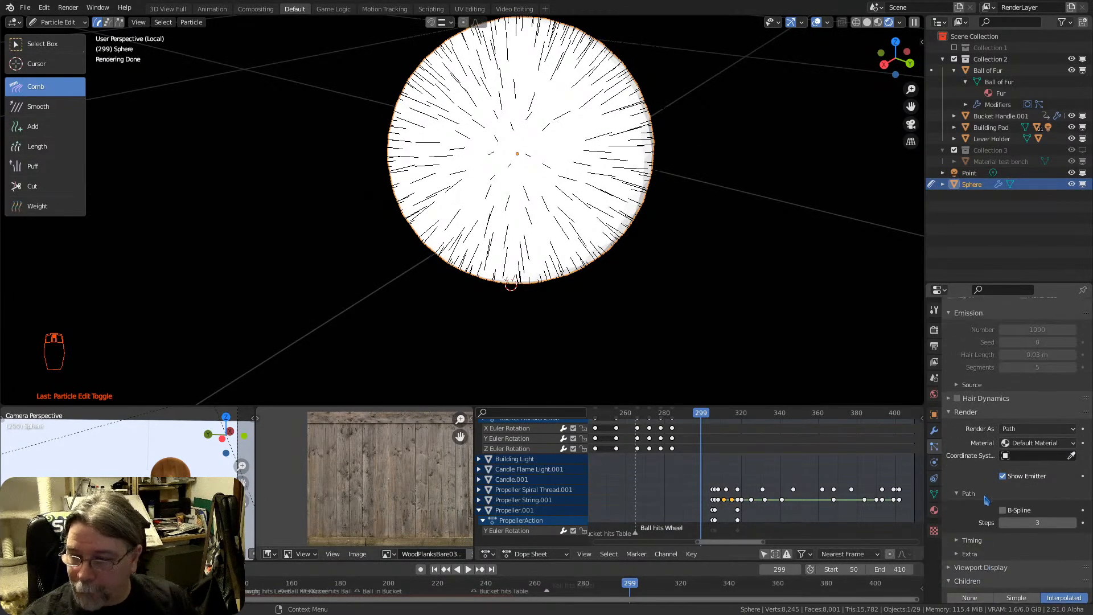
pyautogui.scroll(3, 976, 483)
pyautogui.scroll(-12, 983, 474)
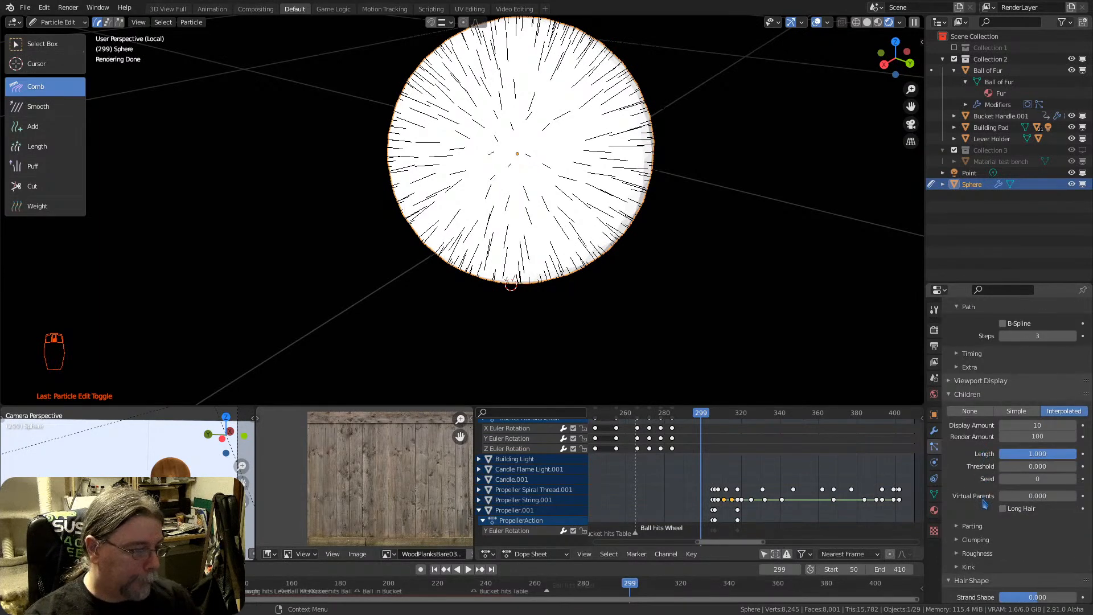
pyautogui.moveTo(1002, 517); pyautogui.dragTo(1032, 306, button='middle')
pyautogui.moveTo(1027, 282); pyautogui.dragTo(1032, 103)
pyautogui.moveTo(992, 421); pyautogui.dragTo(990, 360, button='middle')
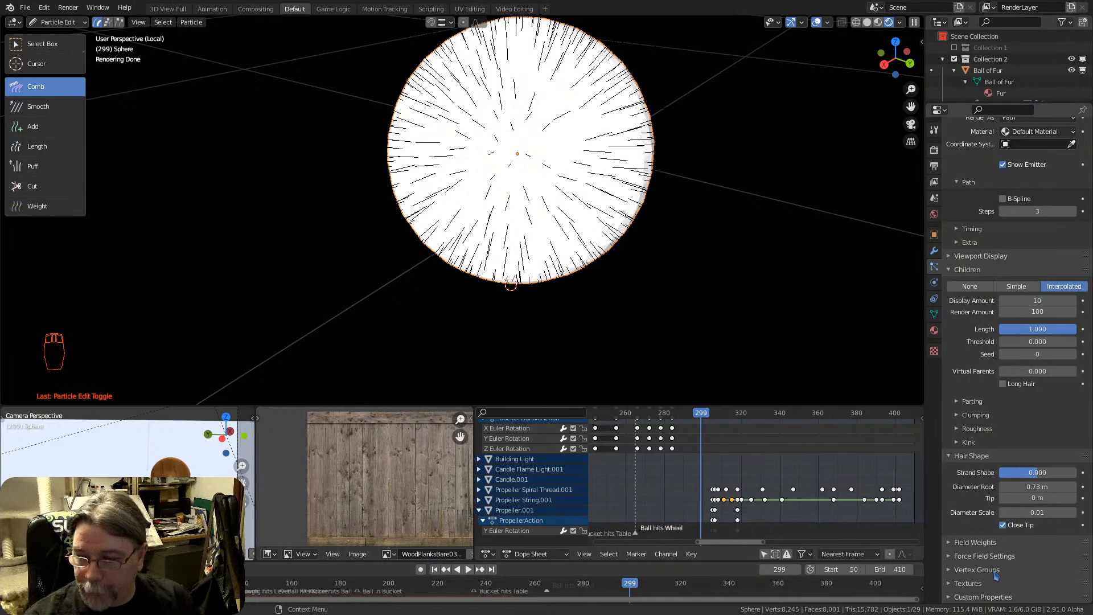
pyautogui.moveTo(980, 467); pyautogui.dragTo(982, 479, button='middle')
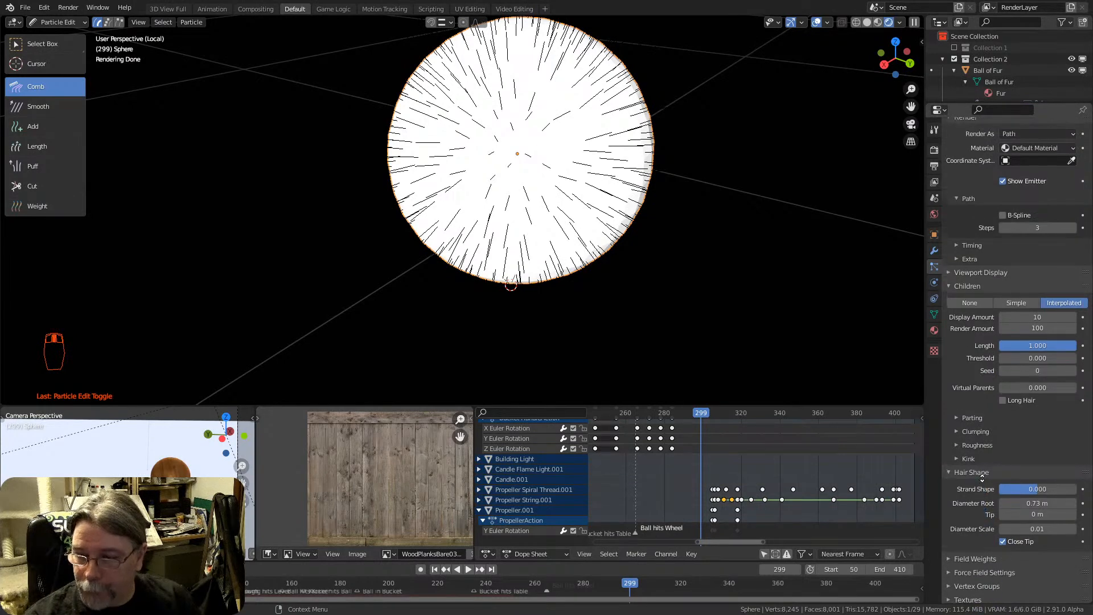
# Examine the Clumping, Roughness and Kink settings of the interpolated children, collapsing each section again
pyautogui.click(981, 432)
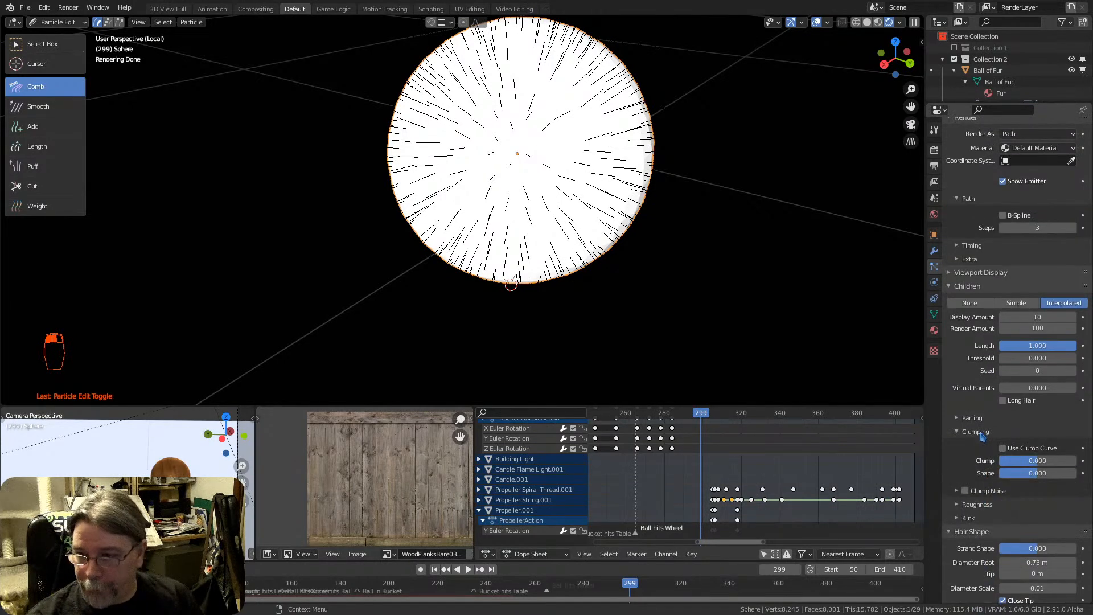
pyautogui.click(982, 432)
pyautogui.click(980, 445)
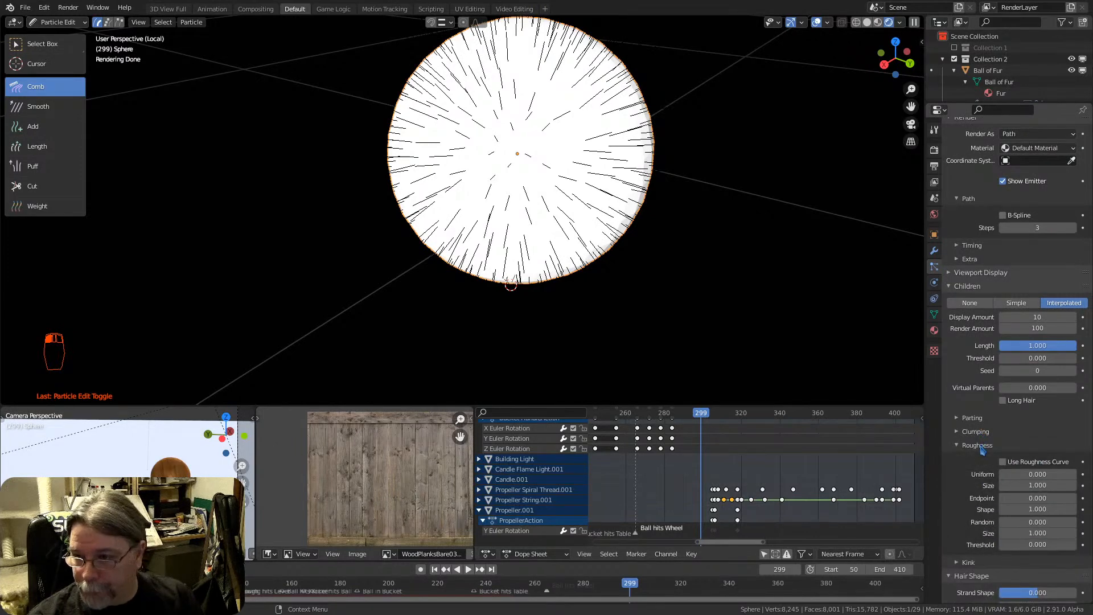
pyautogui.click(980, 445)
pyautogui.click(980, 460)
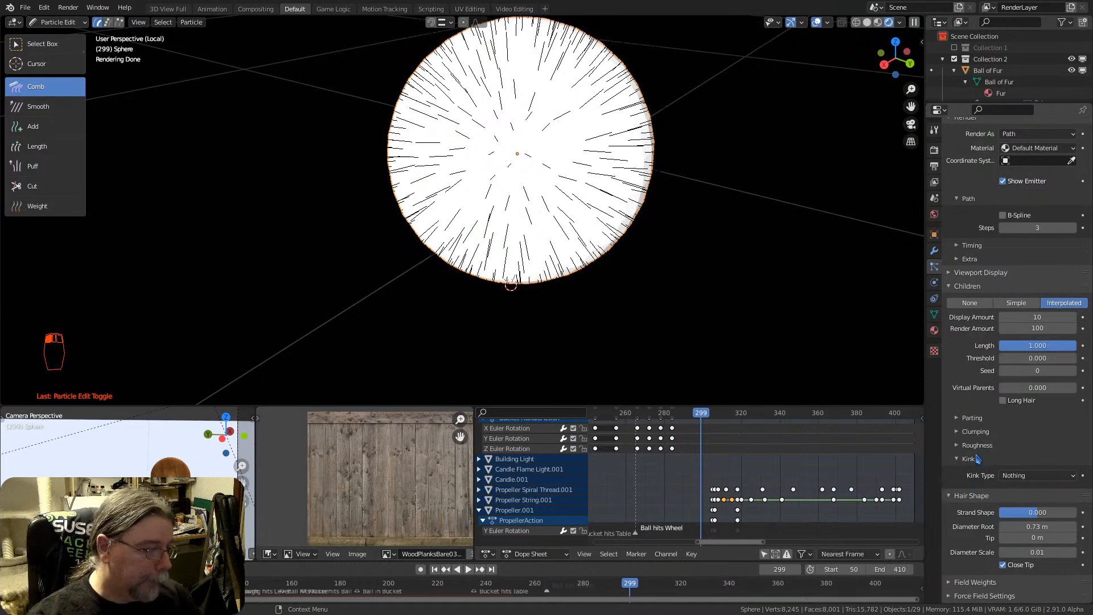
pyautogui.click(978, 459)
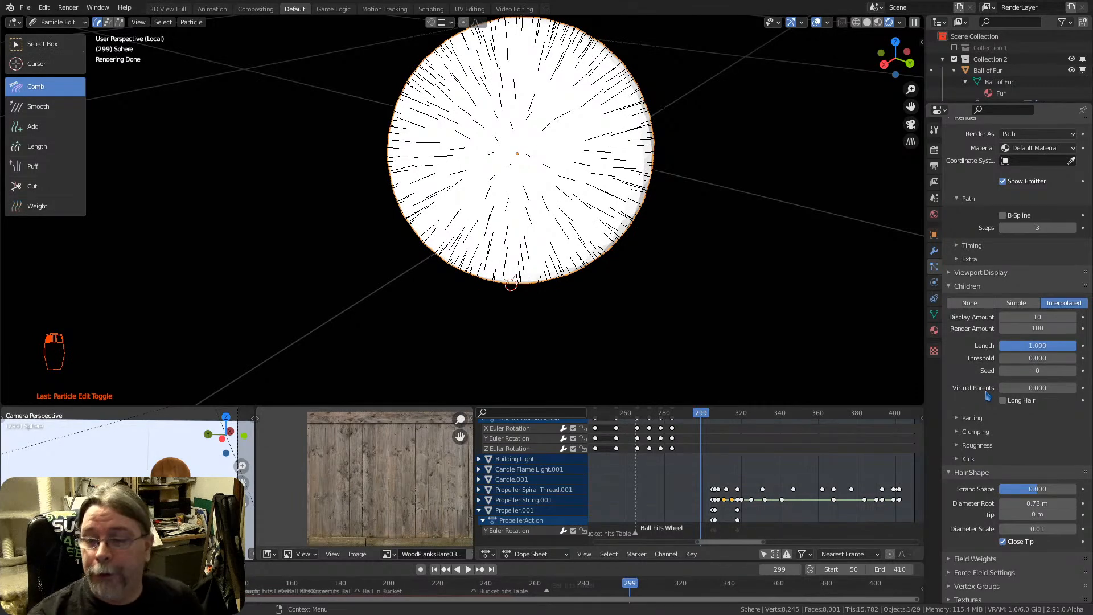
# Search the particle properties for "clump" and clear the search
pyautogui.click(1001, 111)
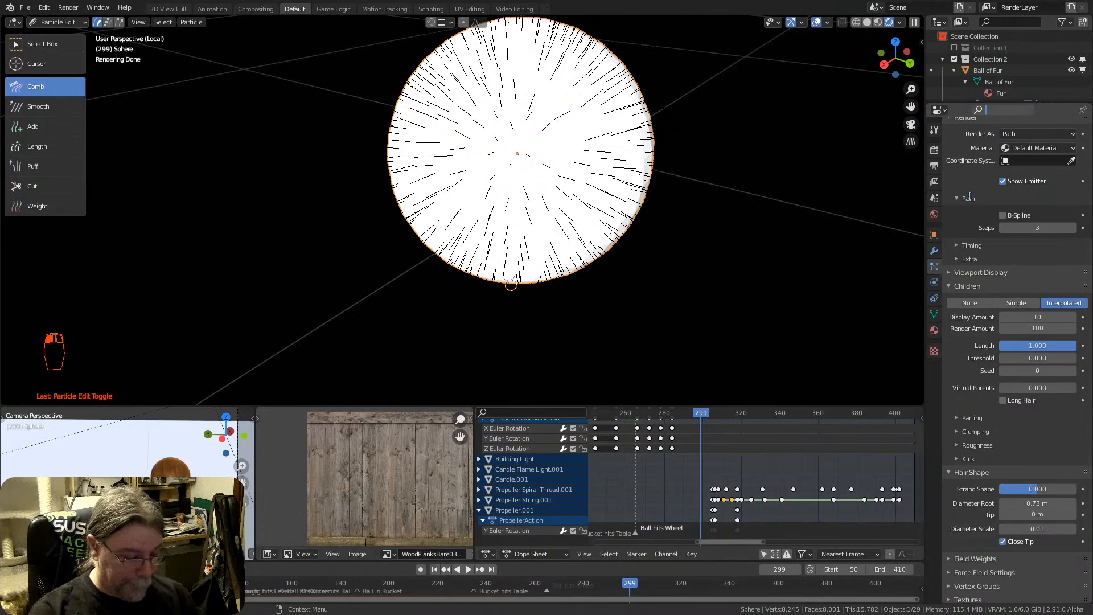
pyautogui.write('clump')
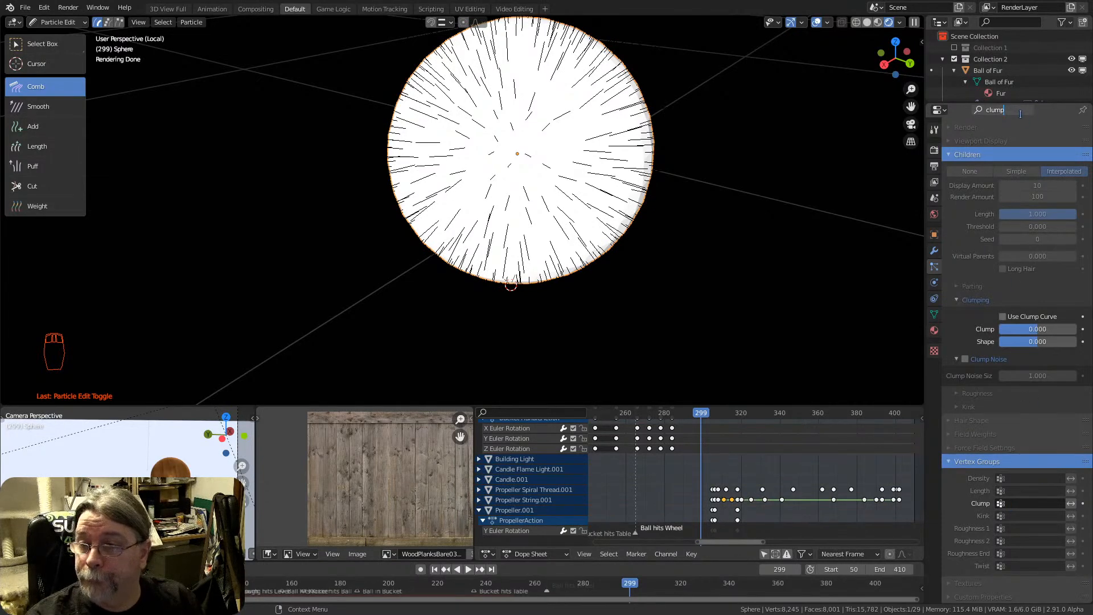
pyautogui.hotkey('ctrl', 'BackSpace')
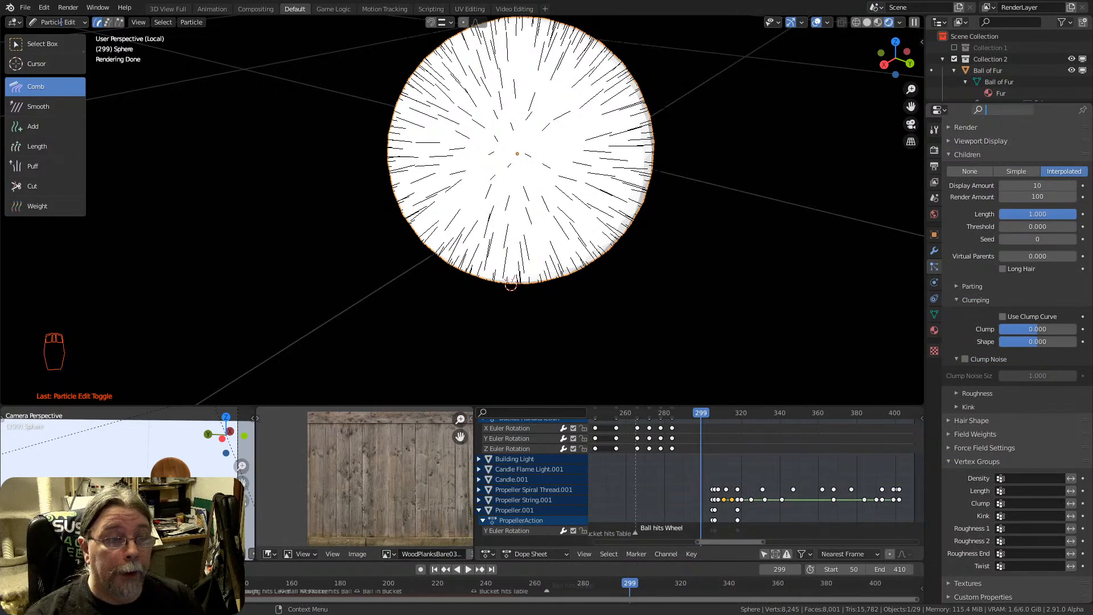
# Comb the guide hairs across the front of the sphere to one side with the Comb brush
pyautogui.click(35, 90)
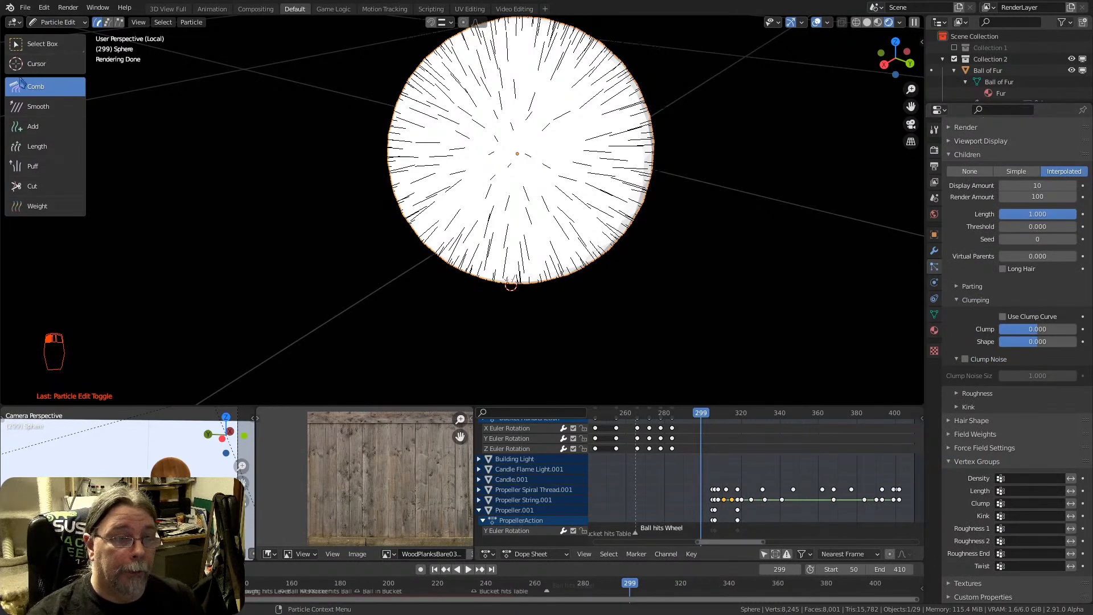
pyautogui.moveTo(454, 146)
pyautogui.mouseDown()
pyautogui.moveTo(546, 93)
pyautogui.moveTo(627, 85)
pyautogui.moveTo(677, 126)
pyautogui.mouseUp()
pyautogui.moveTo(477, 194)
pyautogui.mouseDown()
pyautogui.moveTo(570, 138)
pyautogui.moveTo(674, 176)
pyautogui.mouseUp()
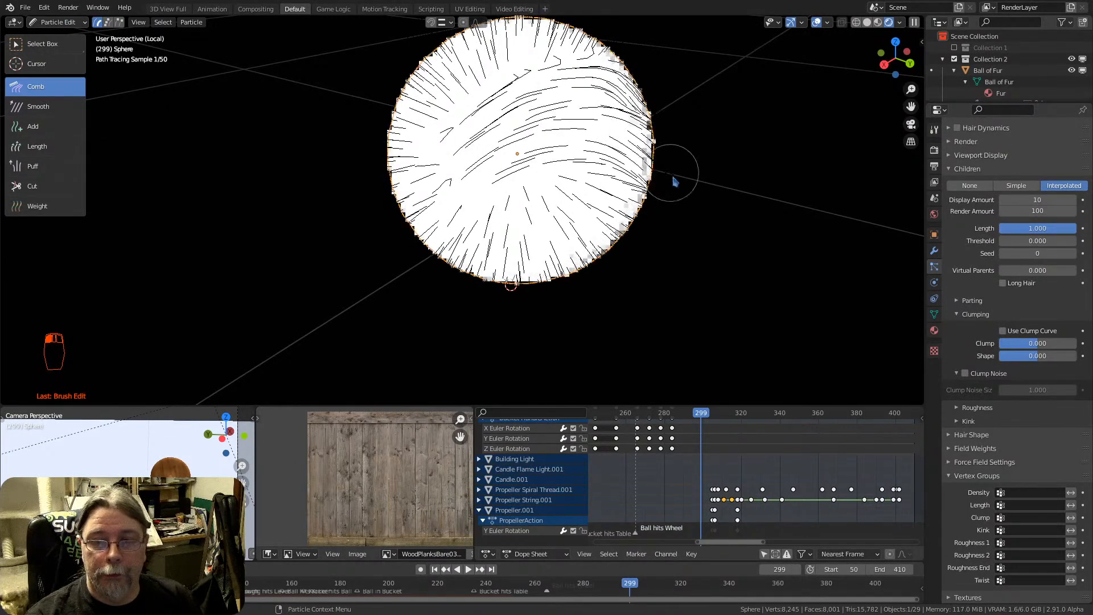
pyautogui.moveTo(482, 199); pyautogui.dragTo(627, 190)
pyautogui.moveTo(490, 236); pyautogui.dragTo(649, 222)
pyautogui.moveTo(466, 190); pyautogui.dragTo(370, 139, button='middle')
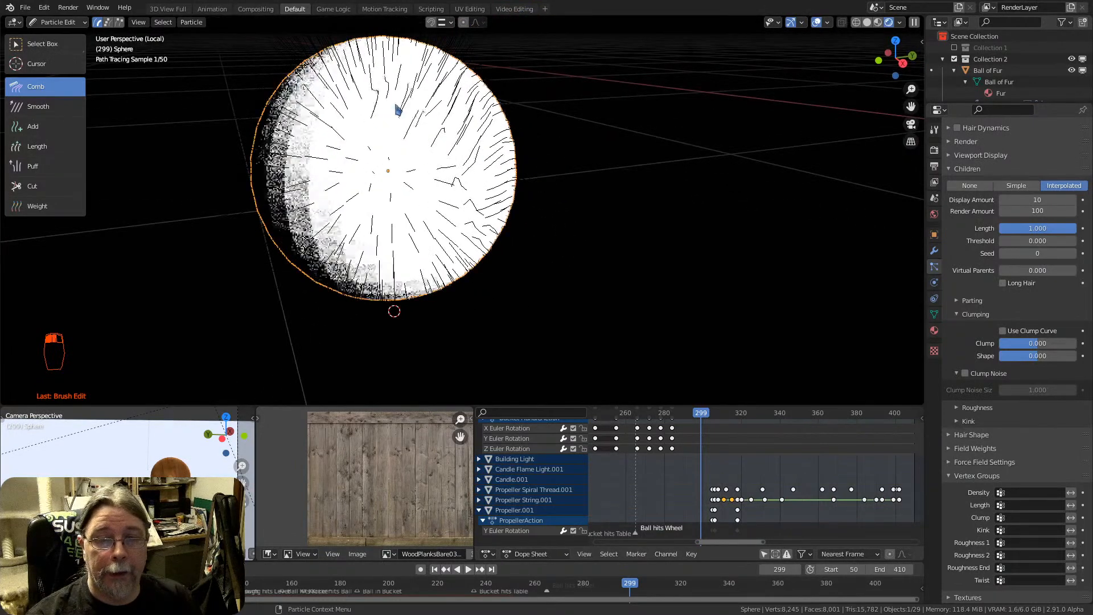
# Comb the guide hairs on another side of the sphere inward from its outer edges toward the middle
pyautogui.moveTo(325, 50); pyautogui.dragTo(363, 118)
pyautogui.moveTo(236, 53)
pyautogui.mouseDown()
pyautogui.moveTo(325, 161)
pyautogui.moveTo(348, 160)
pyautogui.mouseUp()
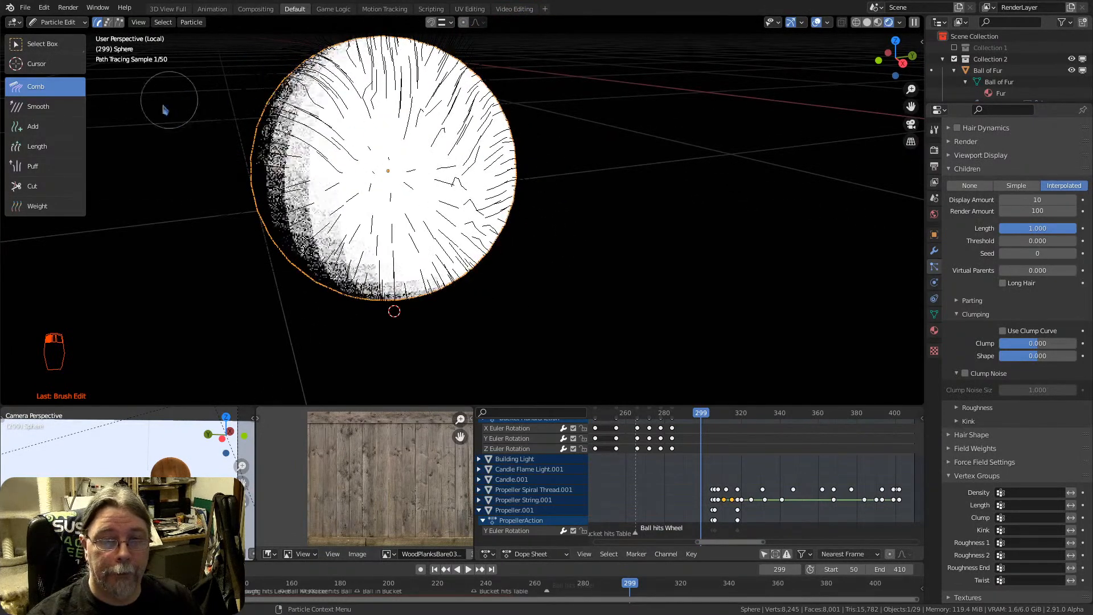
pyautogui.moveTo(169, 101); pyautogui.dragTo(312, 177)
pyautogui.moveTo(205, 173); pyautogui.dragTo(312, 206)
pyautogui.moveTo(261, 285); pyautogui.dragTo(321, 227)
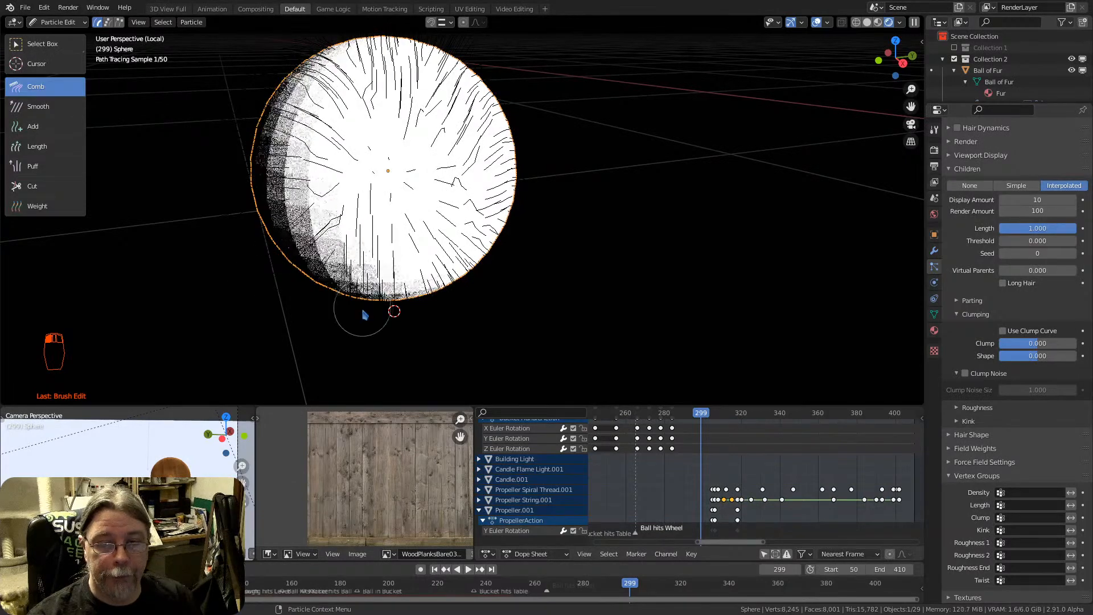
pyautogui.moveTo(361, 312); pyautogui.dragTo(383, 213)
pyautogui.moveTo(414, 319); pyautogui.dragTo(416, 213)
pyautogui.moveTo(443, 307); pyautogui.dragTo(452, 214)
pyautogui.moveTo(481, 297); pyautogui.dragTo(487, 194)
pyautogui.moveTo(439, 178); pyautogui.dragTo(487, 158, button='middle')
# Comb the remaining hairs around the sphere diagonally in one direction, checking the strokes from several angles
pyautogui.moveTo(373, 172)
pyautogui.mouseDown()
pyautogui.moveTo(354, 104)
pyautogui.moveTo(108, 79)
pyautogui.mouseUp()
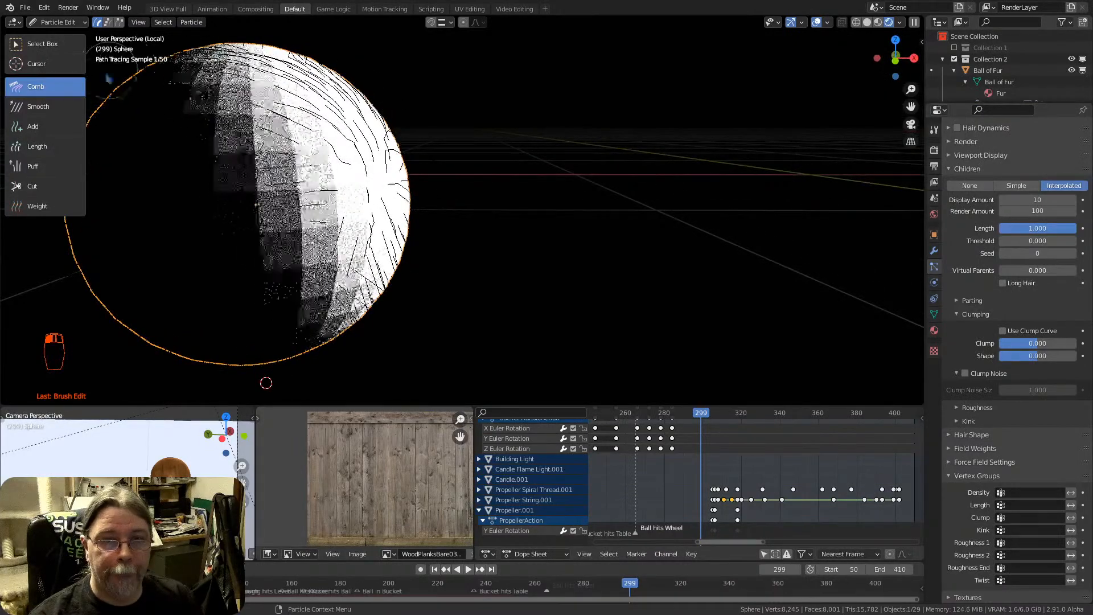
pyautogui.moveTo(329, 150)
pyautogui.mouseDown(button='middle')
pyautogui.moveTo(451, 117)
pyautogui.moveTo(500, 127)
pyautogui.moveTo(481, 149)
pyautogui.moveTo(514, 115)
pyautogui.moveTo(453, 215)
pyautogui.moveTo(469, 214)
pyautogui.moveTo(444, 221)
pyautogui.moveTo(490, 229)
pyautogui.moveTo(506, 250)
pyautogui.mouseUp(button='middle')
pyautogui.moveTo(490, 138)
pyautogui.mouseDown()
pyautogui.moveTo(301, 114)
pyautogui.moveTo(527, 114)
pyautogui.moveTo(287, 73)
pyautogui.mouseUp()
pyautogui.moveTo(501, 176); pyautogui.dragTo(364, 153, button='middle')
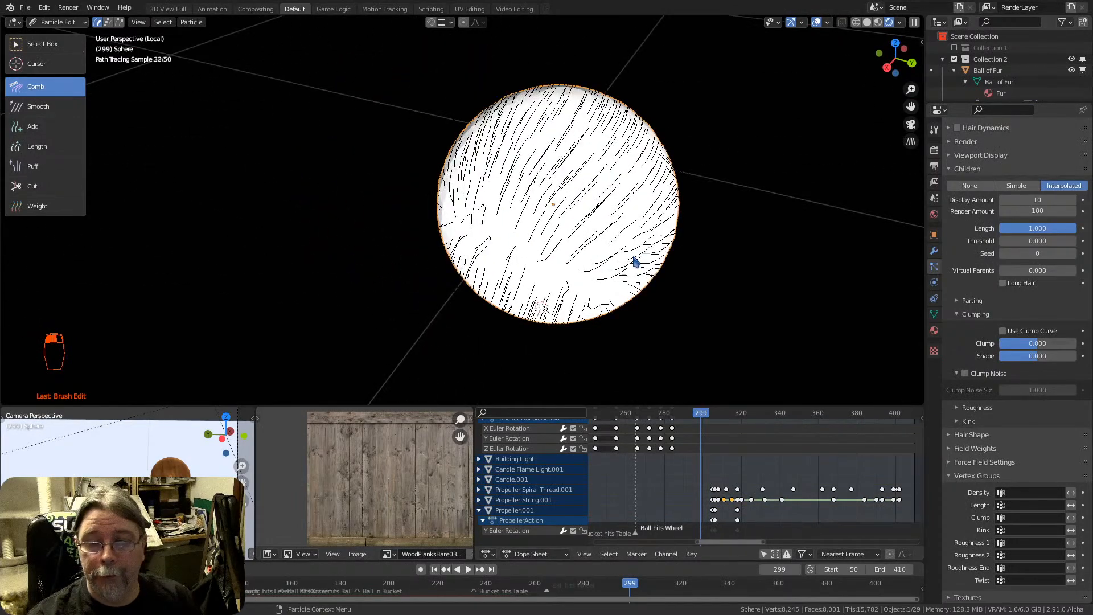
pyautogui.moveTo(636, 261); pyautogui.dragTo(768, 179)
pyautogui.moveTo(592, 190); pyautogui.dragTo(769, 127, button='middle')
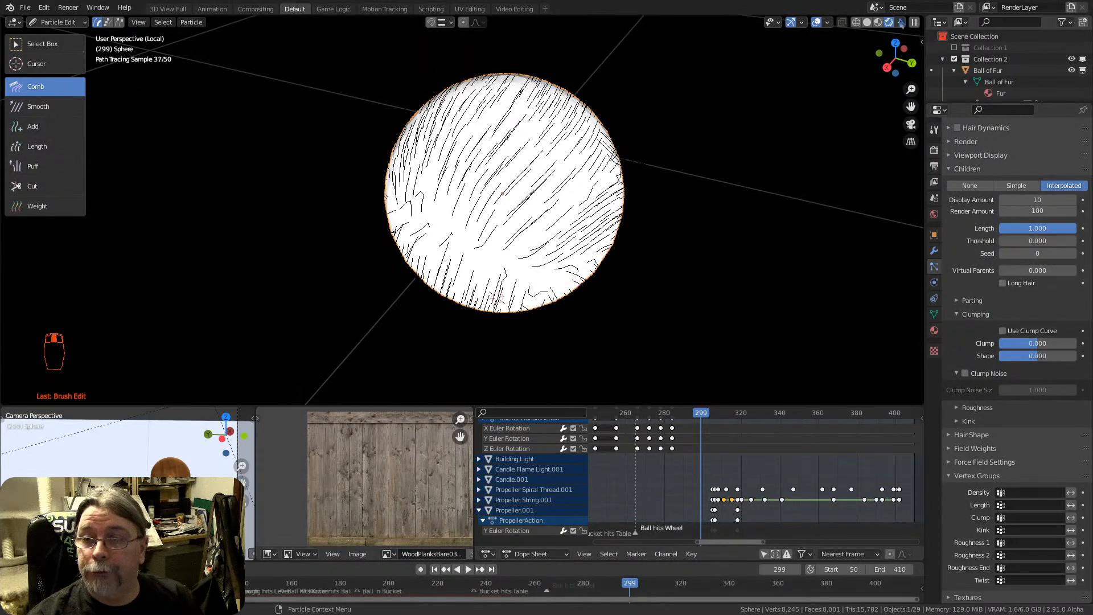
pyautogui.moveTo(549, 215); pyautogui.dragTo(535, 171, button='middle')
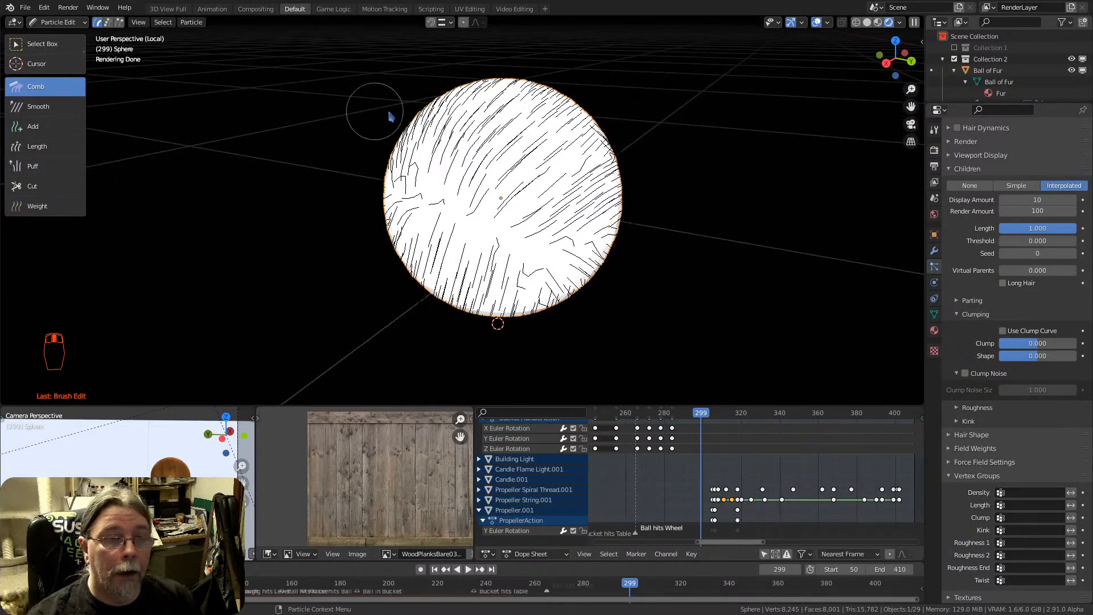
# Return the sphere to Object Mode and view its combed fur
pyautogui.click(57, 21)
pyautogui.click(57, 36)
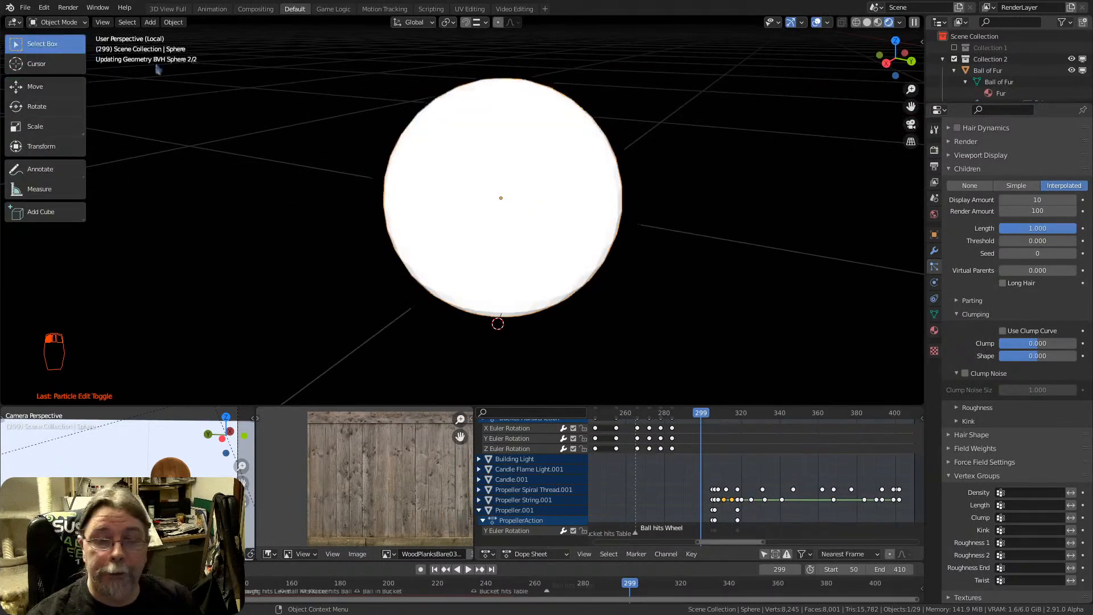
pyautogui.moveTo(548, 195)
pyautogui.mouseDown(button='middle')
pyautogui.moveTo(487, 153)
pyautogui.moveTo(675, 148)
pyautogui.mouseUp(button='middle')
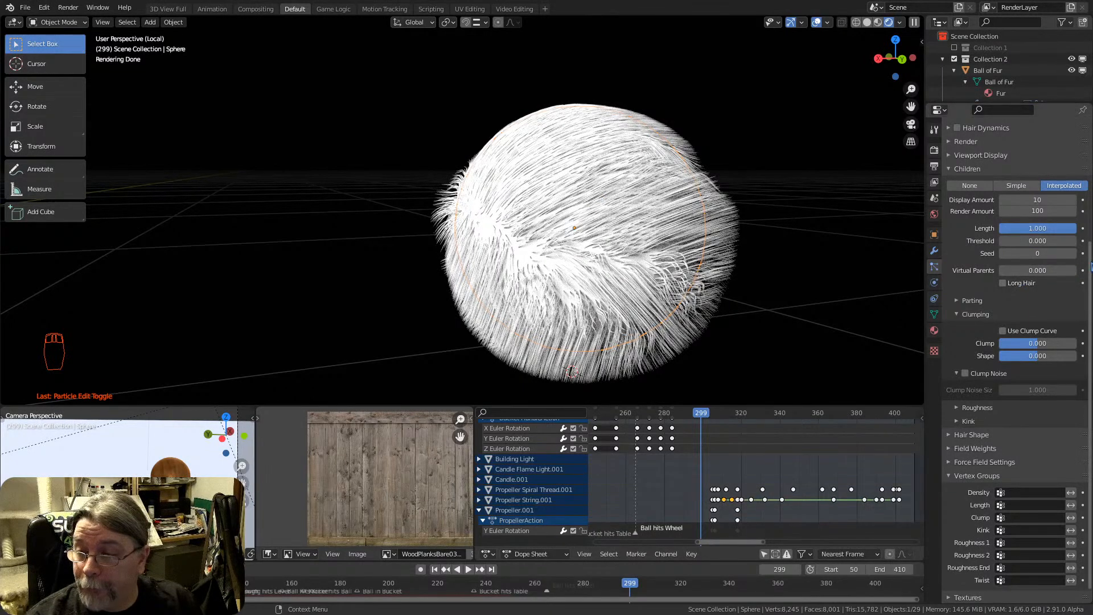
# Look through the full list of the sphere's hair particle settings, from the particle system list to Vertex Groups
pyautogui.scroll(7, 1015, 341)
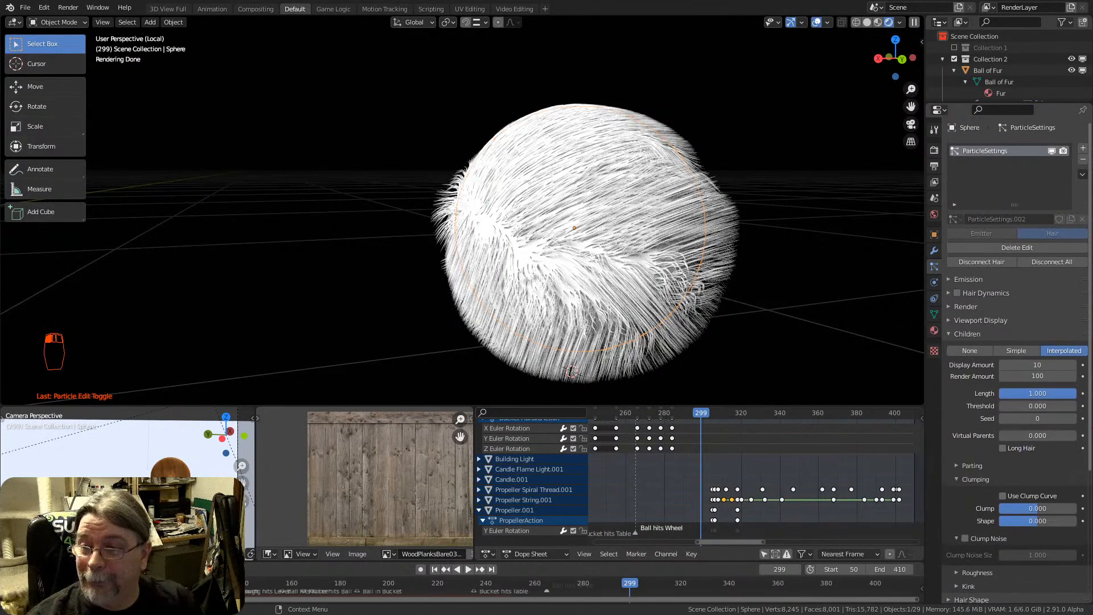
pyautogui.scroll(-8, 997, 306)
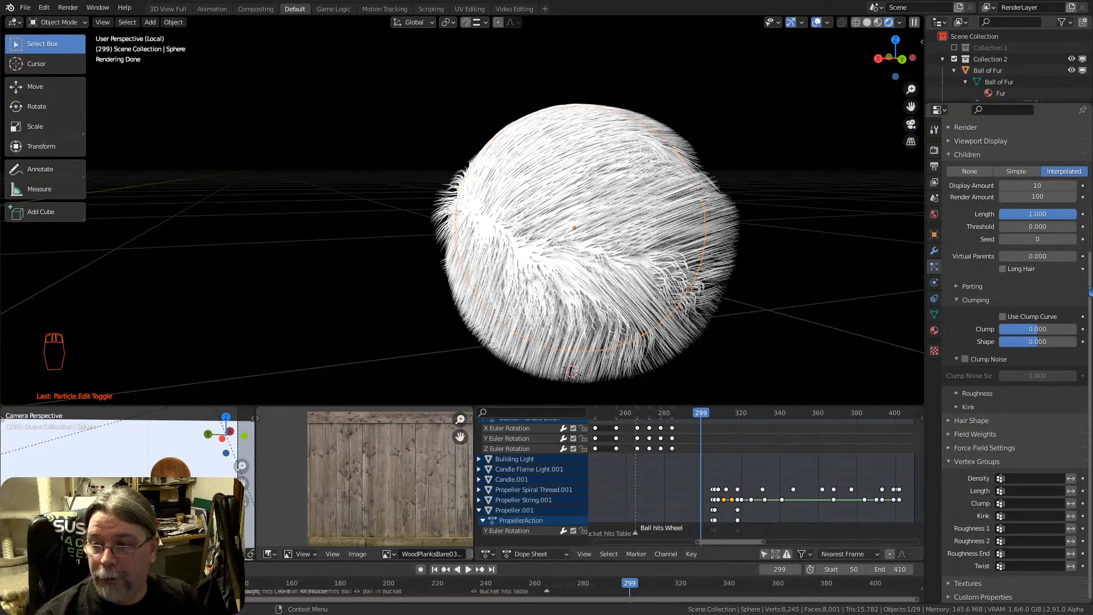
pyautogui.moveTo(1089, 289)
pyautogui.mouseDown()
pyautogui.moveTo(1089, 143)
pyautogui.moveTo(1085, 305)
pyautogui.mouseUp()
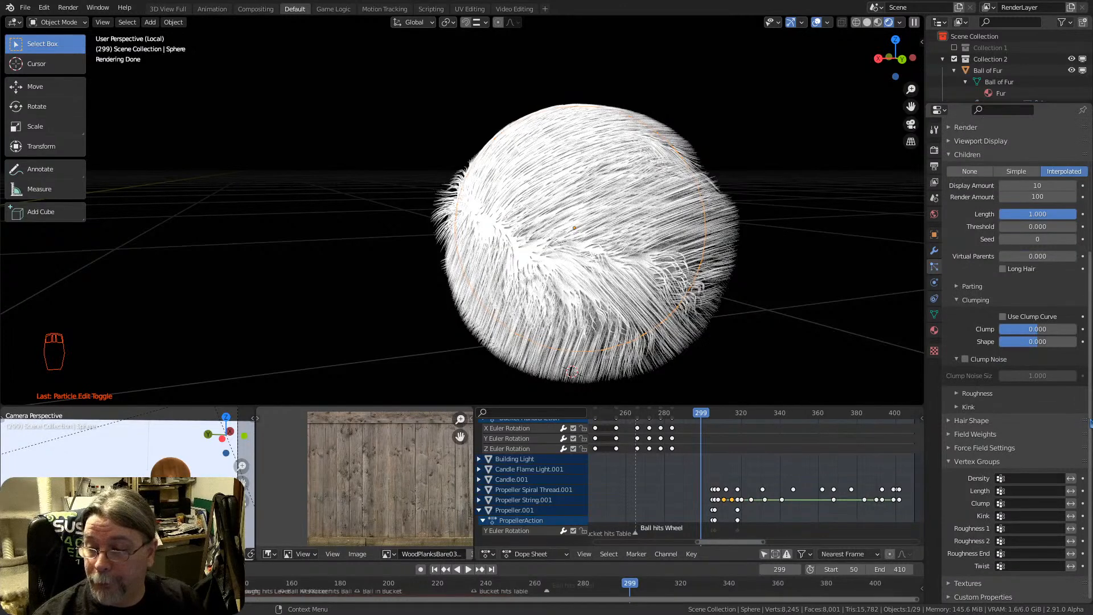
pyautogui.moveTo(1089, 411)
pyautogui.mouseDown()
pyautogui.moveTo(1087, 239)
pyautogui.moveTo(1079, 399)
pyautogui.mouseUp()
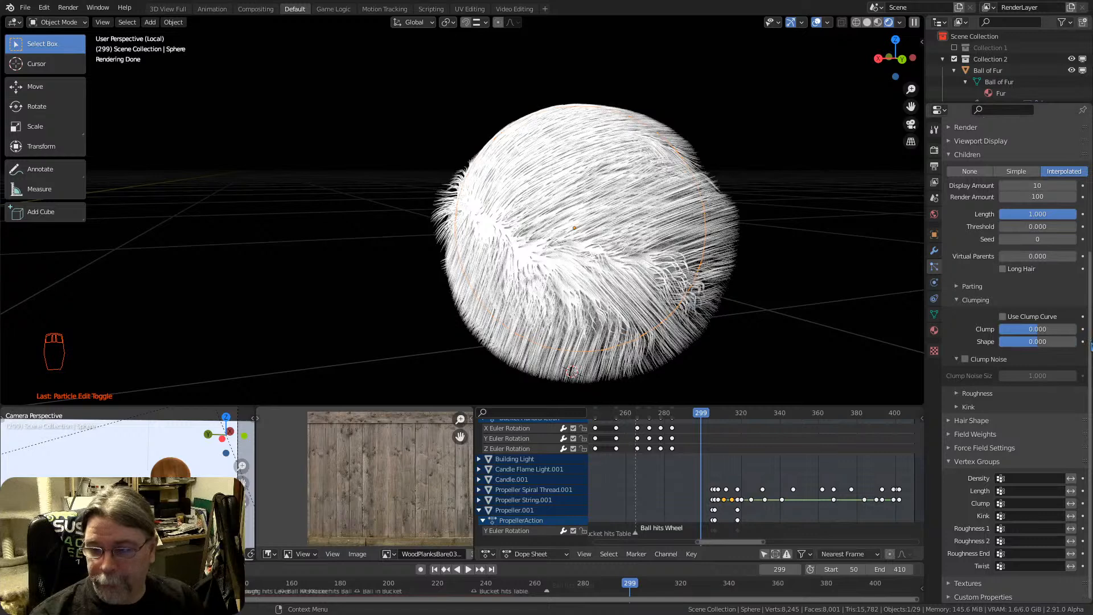
pyautogui.moveTo(1090, 346)
pyautogui.mouseDown()
pyautogui.moveTo(1089, 218)
pyautogui.moveTo(1090, 349)
pyautogui.mouseUp()
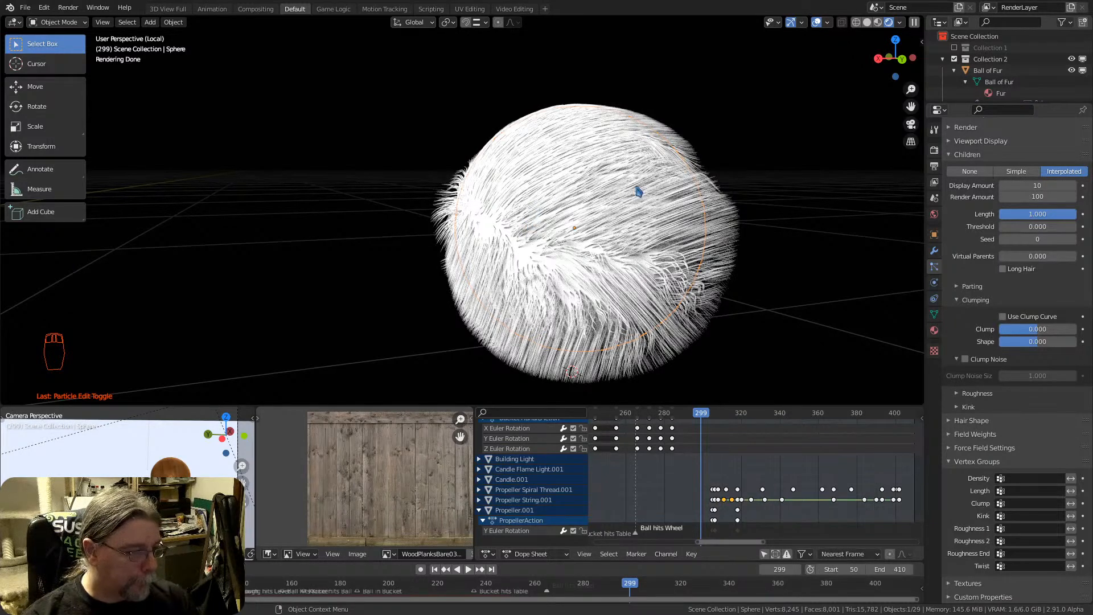
# Demonstrate moving the view in the 3D viewport, particle properties, Dope Sheet and timeline
pyautogui.moveTo(631, 213)
pyautogui.mouseDown(button='middle')
pyautogui.moveTo(710, 225)
pyautogui.moveTo(573, 242)
pyautogui.moveTo(546, 234)
pyautogui.moveTo(543, 219)
pyautogui.mouseUp(button='middle')
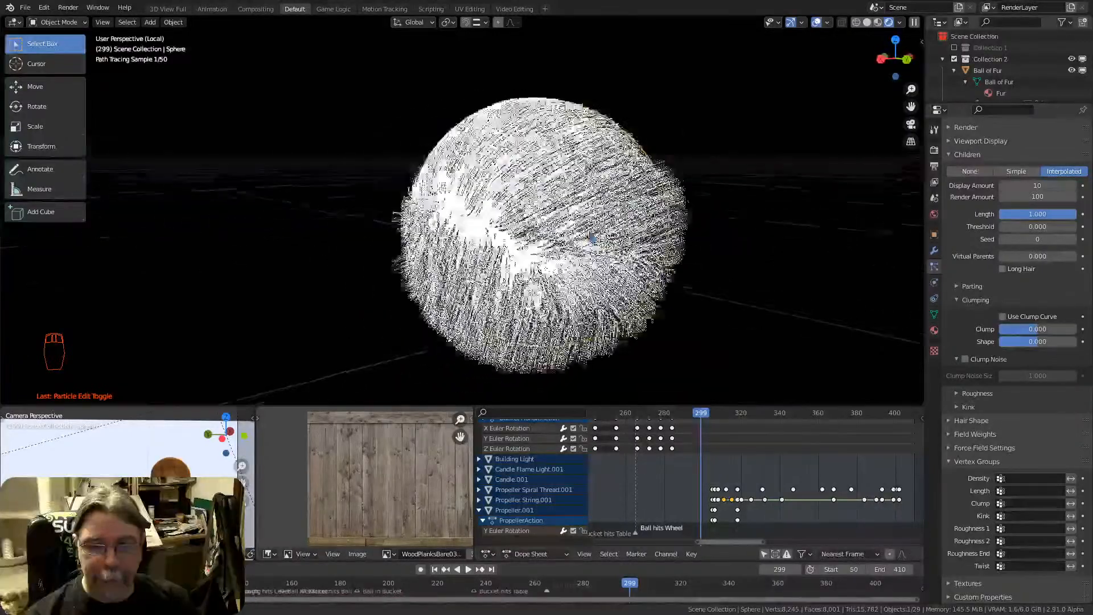
pyautogui.scroll(8, 998, 278)
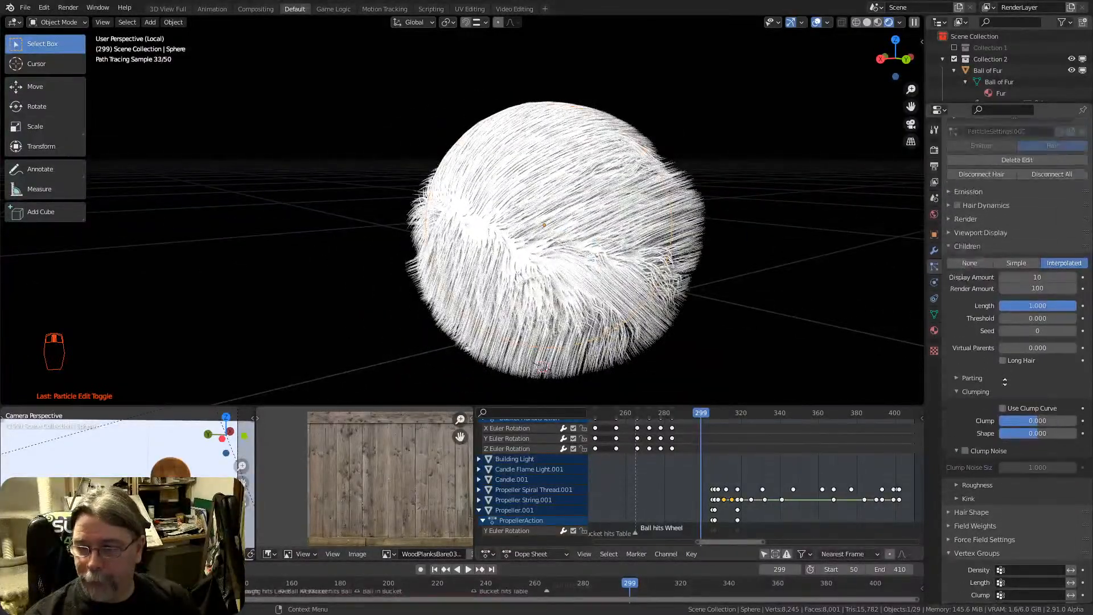
pyautogui.scroll(-5, 1016, 285)
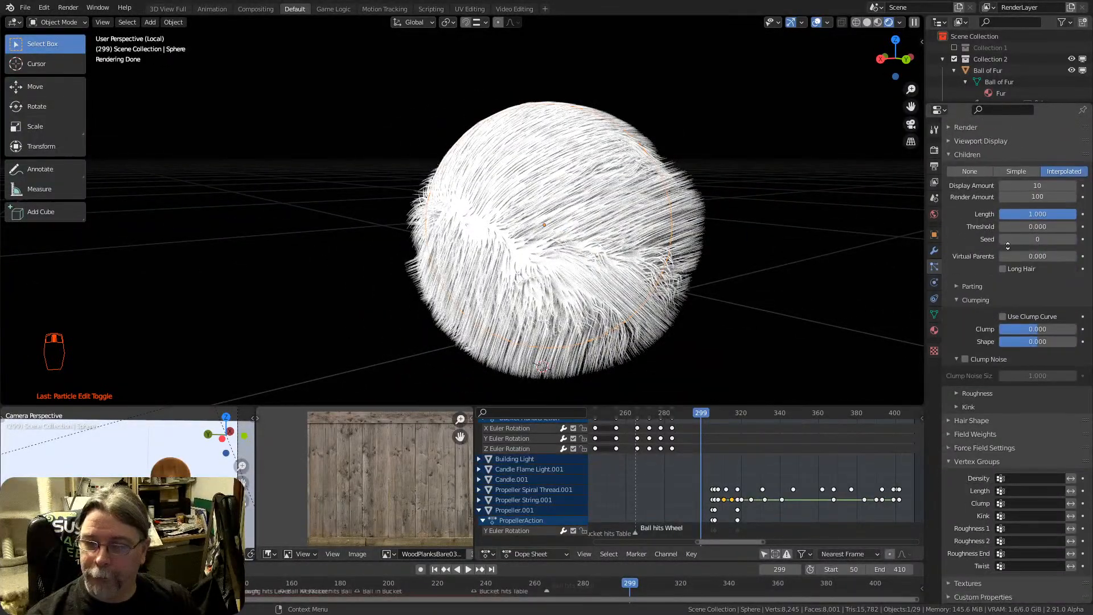
pyautogui.moveTo(774, 478); pyautogui.dragTo(806, 491, button='middle')
pyautogui.moveTo(584, 231)
pyautogui.mouseDown(button='middle')
pyautogui.moveTo(610, 241)
pyautogui.moveTo(587, 234)
pyautogui.mouseUp(button='middle')
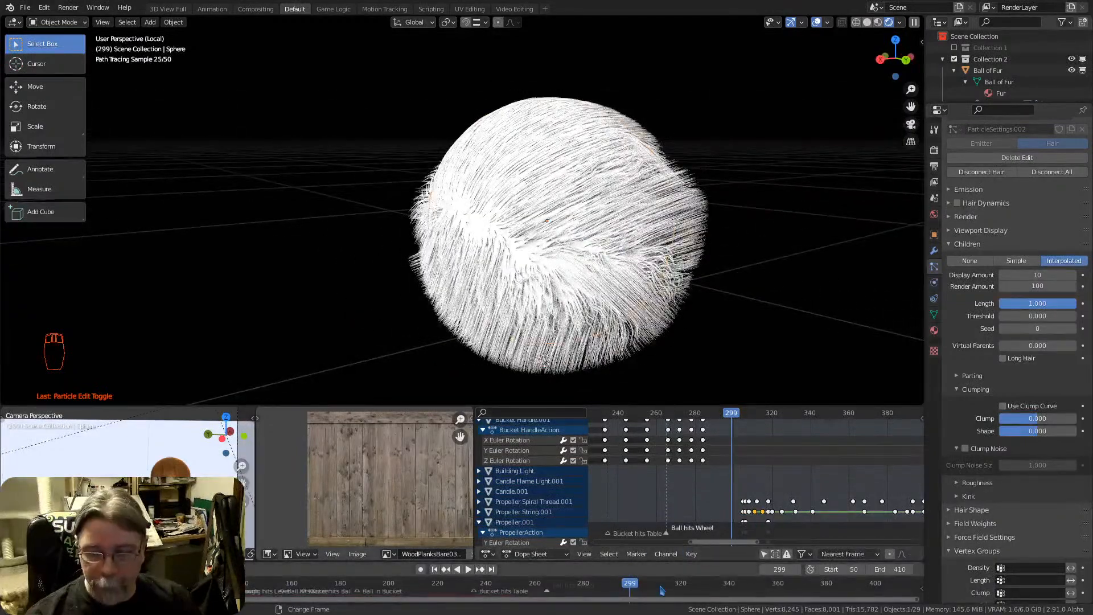
pyautogui.moveTo(628, 601)
pyautogui.mouseDown(button='middle')
pyautogui.moveTo(583, 604)
pyautogui.moveTo(723, 603)
pyautogui.moveTo(606, 604)
pyautogui.moveTo(642, 603)
pyautogui.mouseUp(button='middle')
pyautogui.moveTo(1022, 354)
pyautogui.mouseDown(button='middle')
pyautogui.moveTo(1025, 406)
pyautogui.moveTo(1026, 345)
pyautogui.moveTo(1026, 373)
pyautogui.moveTo(1025, 362)
pyautogui.mouseUp(button='middle')
pyautogui.moveTo(1015, 320); pyautogui.dragTo(990, 394, button='middle')
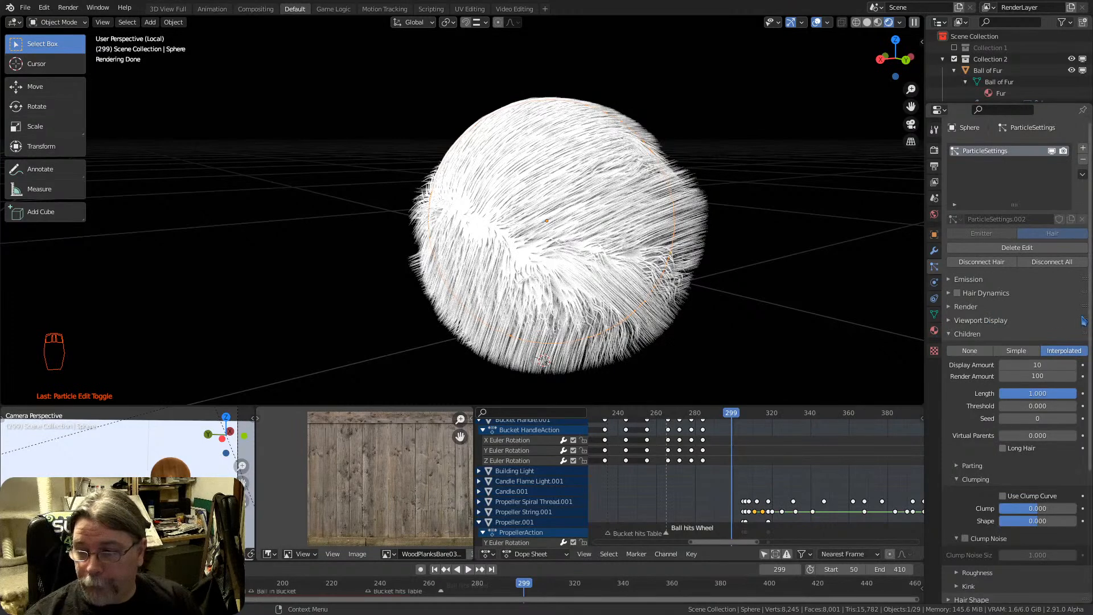
# Clear all combing edits from the sphere's particle system with Delete Edit
pyautogui.moveTo(1089, 320); pyautogui.dragTo(1090, 432)
pyautogui.scroll(6, 1030, 377)
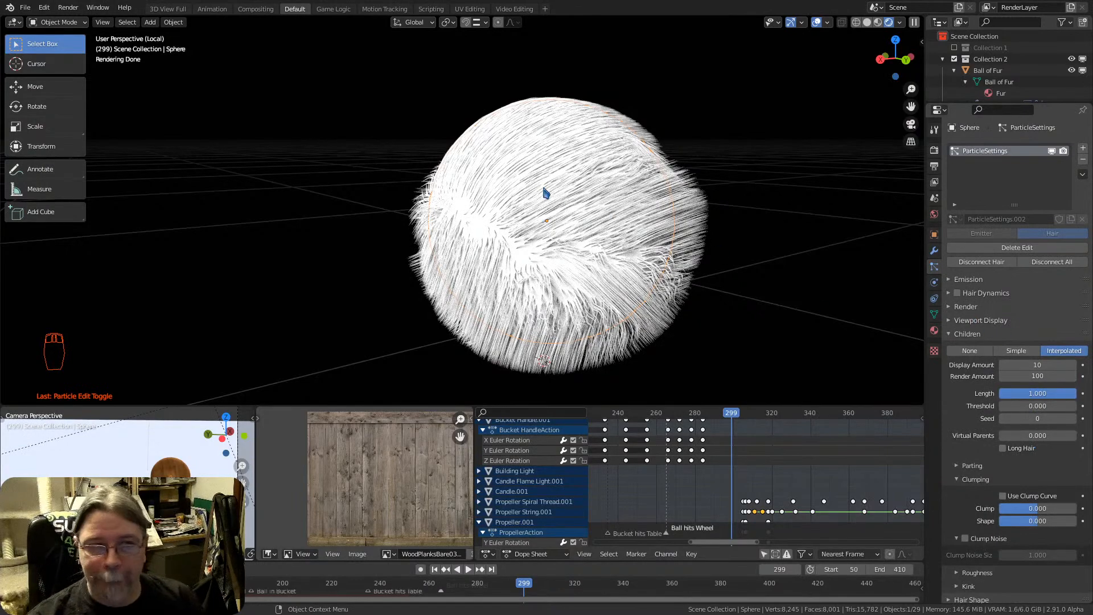
pyautogui.scroll(-4, 547, 196)
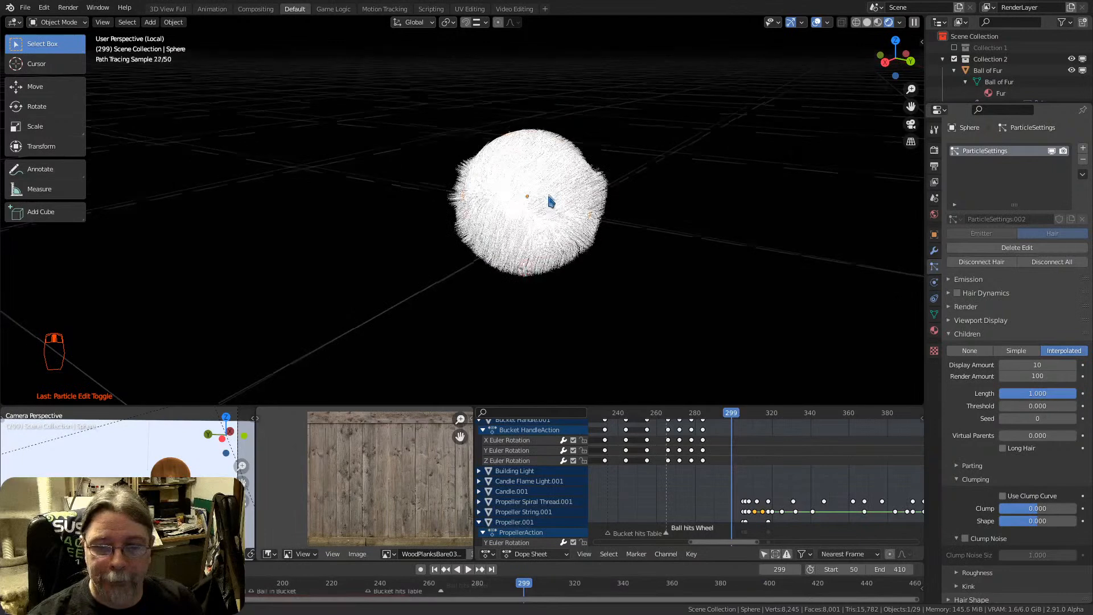
pyautogui.moveTo(551, 201); pyautogui.dragTo(549, 195, button='middle')
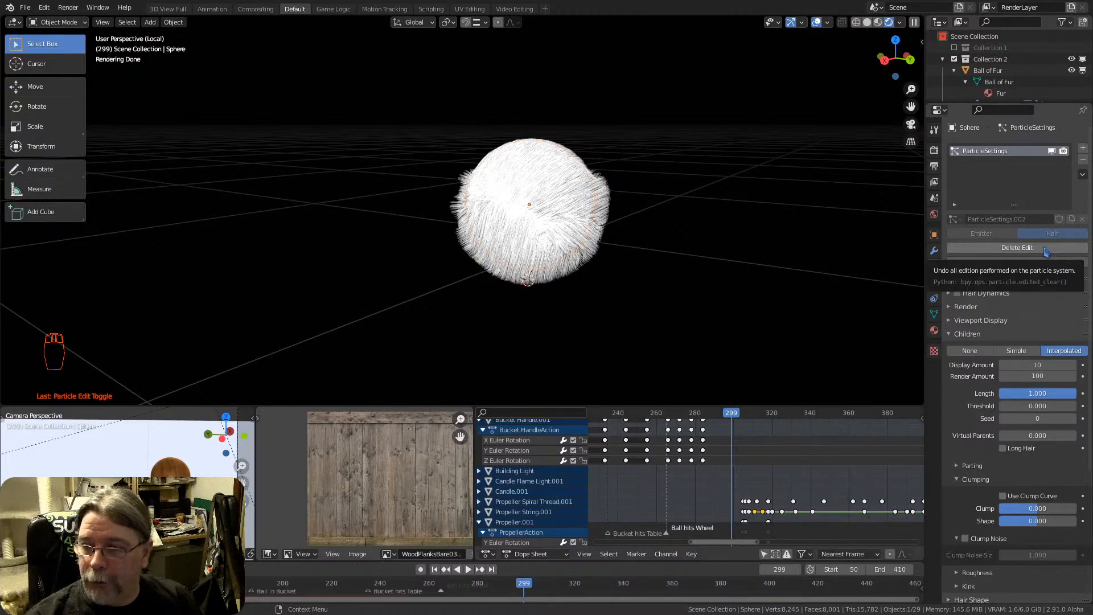
pyautogui.click(1045, 249)
pyautogui.click(972, 249)
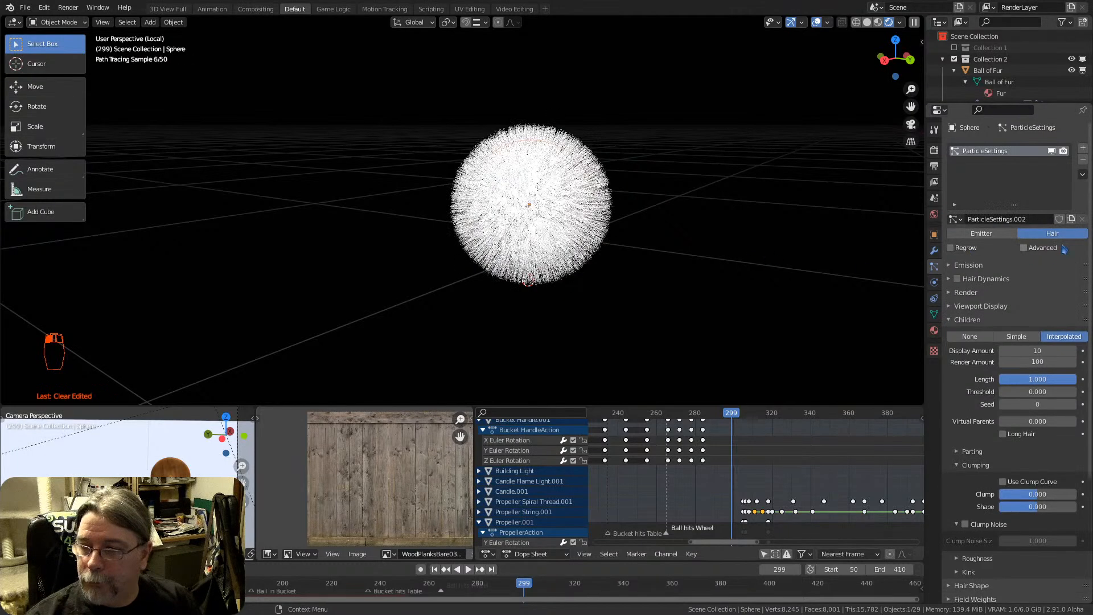
# Change the sphere's particle system to Emitter and play the animation to watch the emitted particles, stopping at frame 132
pyautogui.click(981, 233)
pyautogui.press('space')
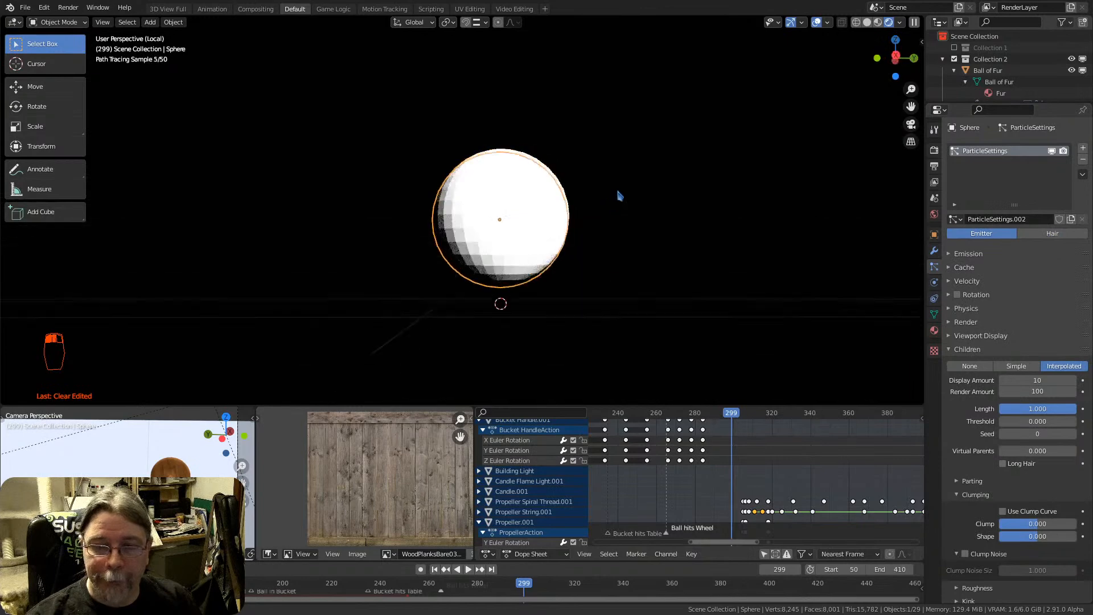
pyautogui.press('Tab')
pyautogui.press('Tab')
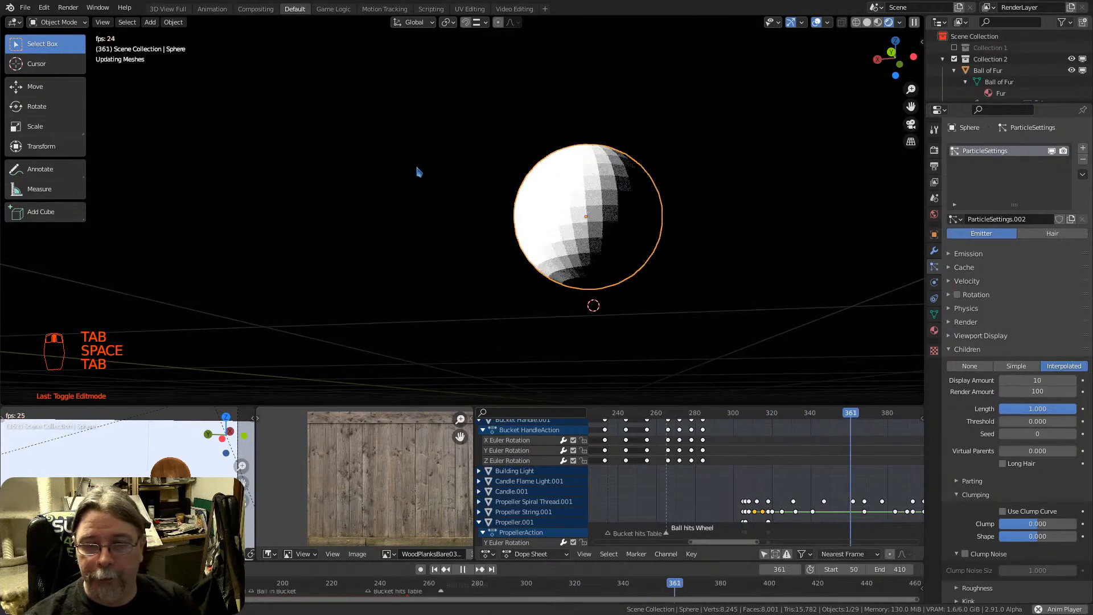
pyautogui.moveTo(417, 172); pyautogui.dragTo(636, 198, button='middle')
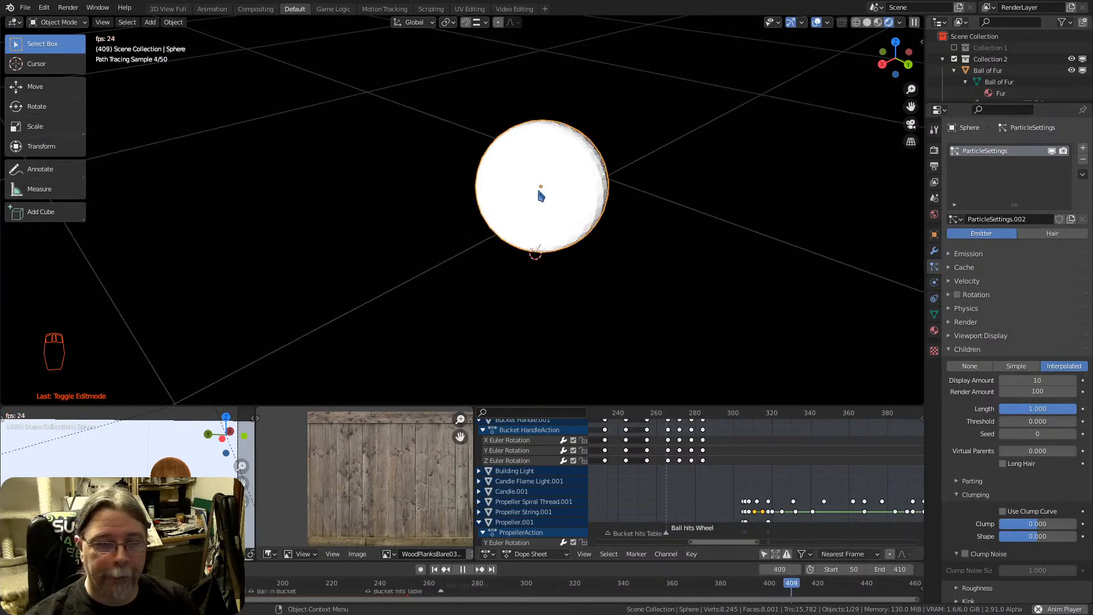
pyautogui.press('space')
pyautogui.press('space')
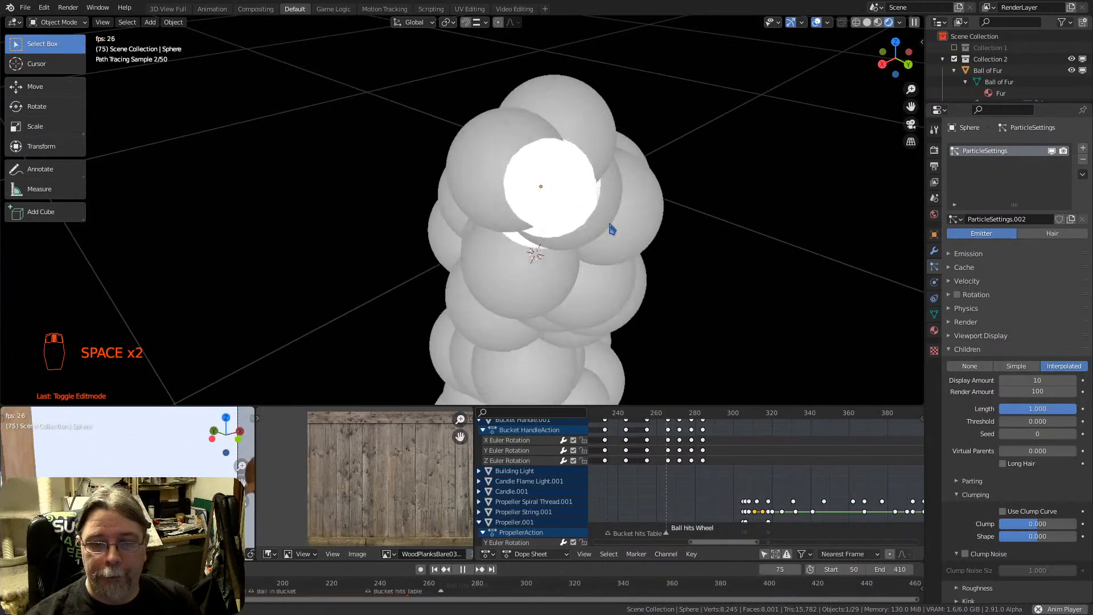
pyautogui.moveTo(609, 227); pyautogui.dragTo(539, 212, button='middle')
pyautogui.scroll(-7, 576, 224)
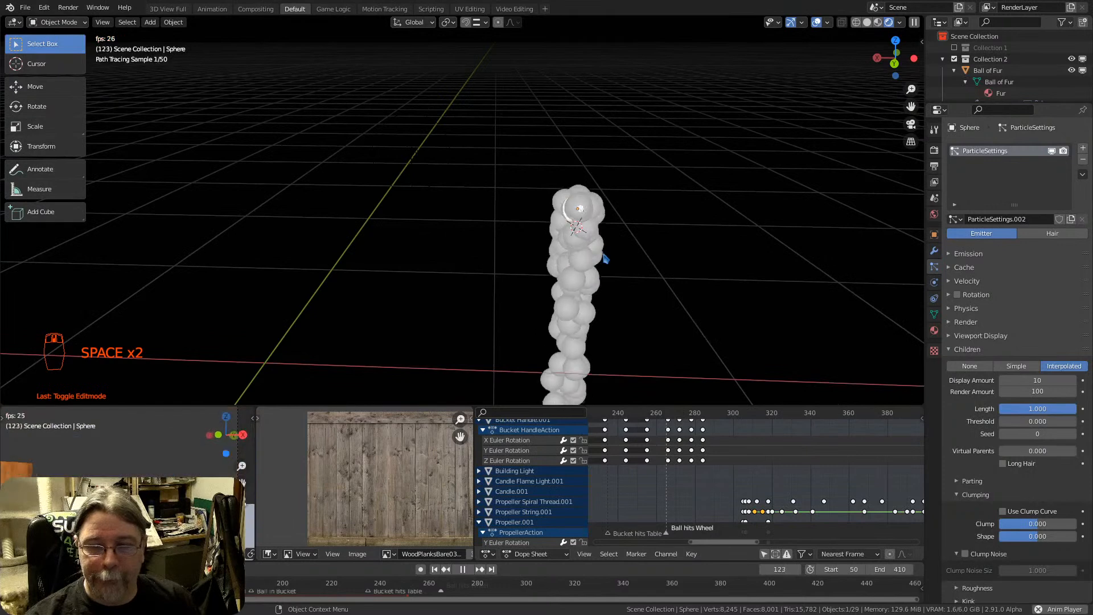
pyautogui.press('space')
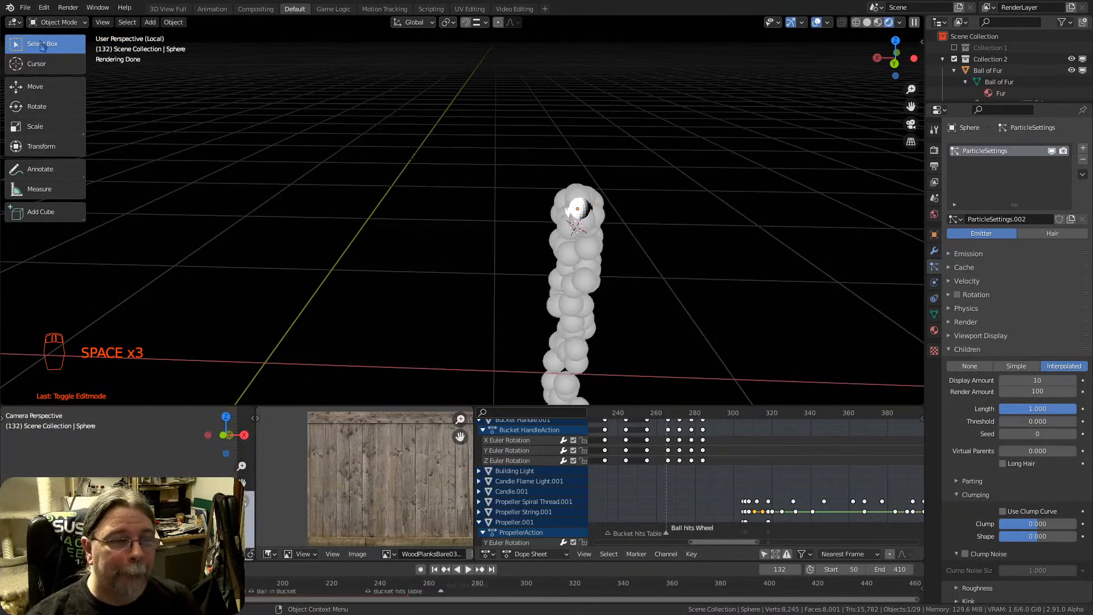
# Switch the sphere with emitter particles to Particle Edit mode and move it freely sideways
pyautogui.click(57, 21)
pyautogui.click(57, 111)
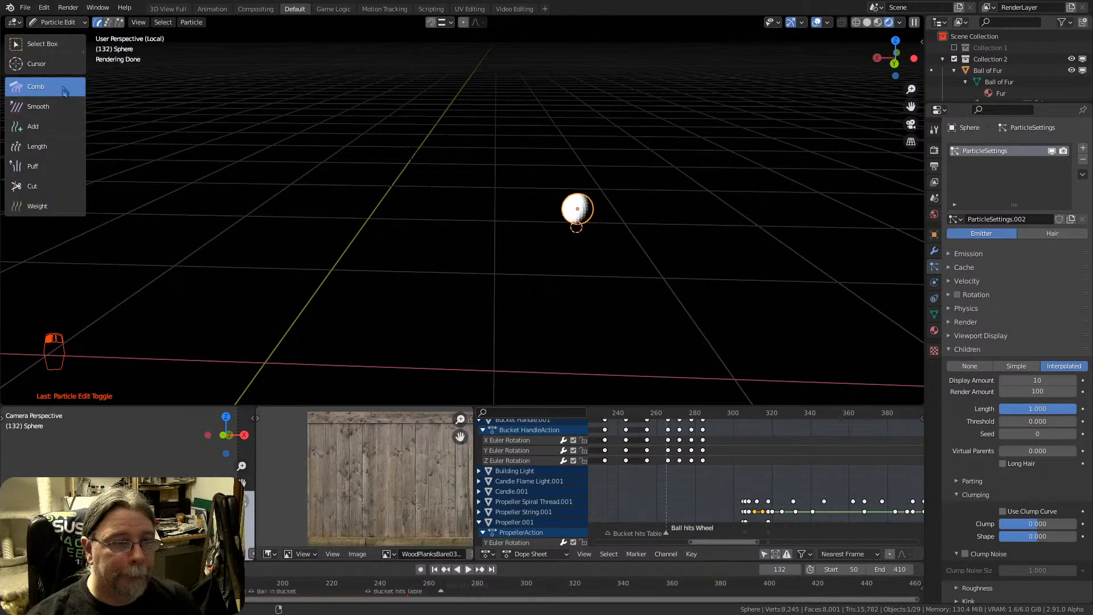
pyautogui.scroll(7, 556, 198)
pyautogui.scroll(2, 598, 234)
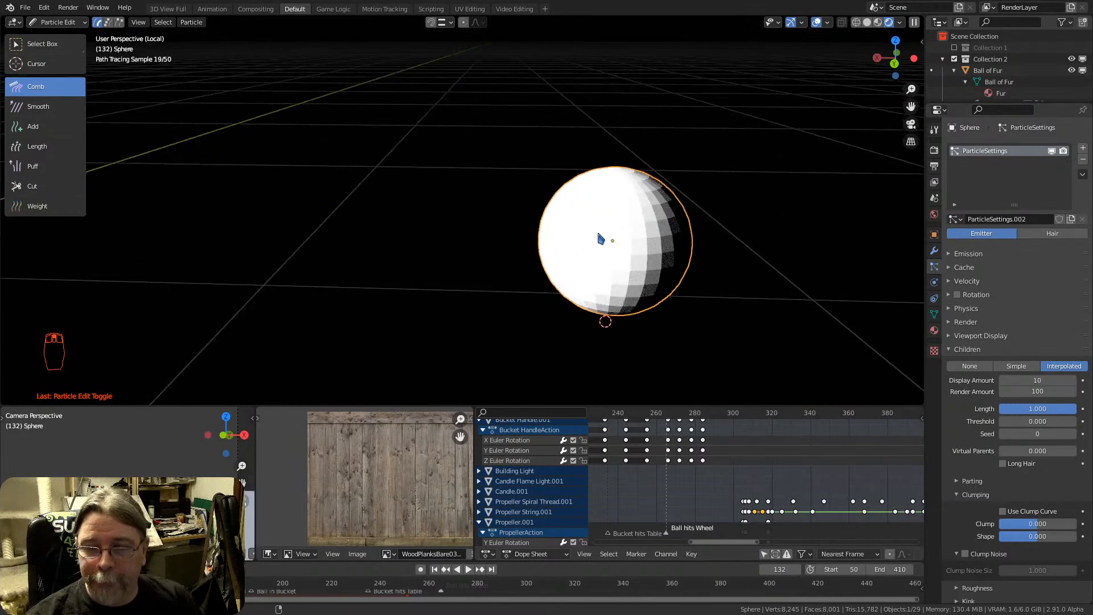
pyautogui.press('g')
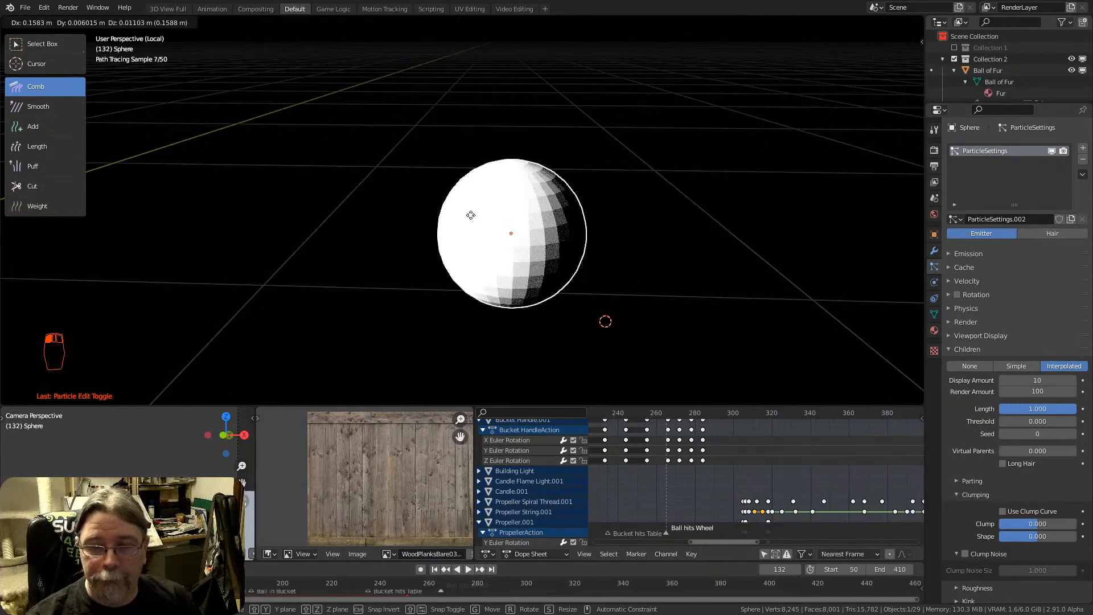
pyautogui.click(470, 215)
pyautogui.moveTo(503, 227); pyautogui.dragTo(564, 222)
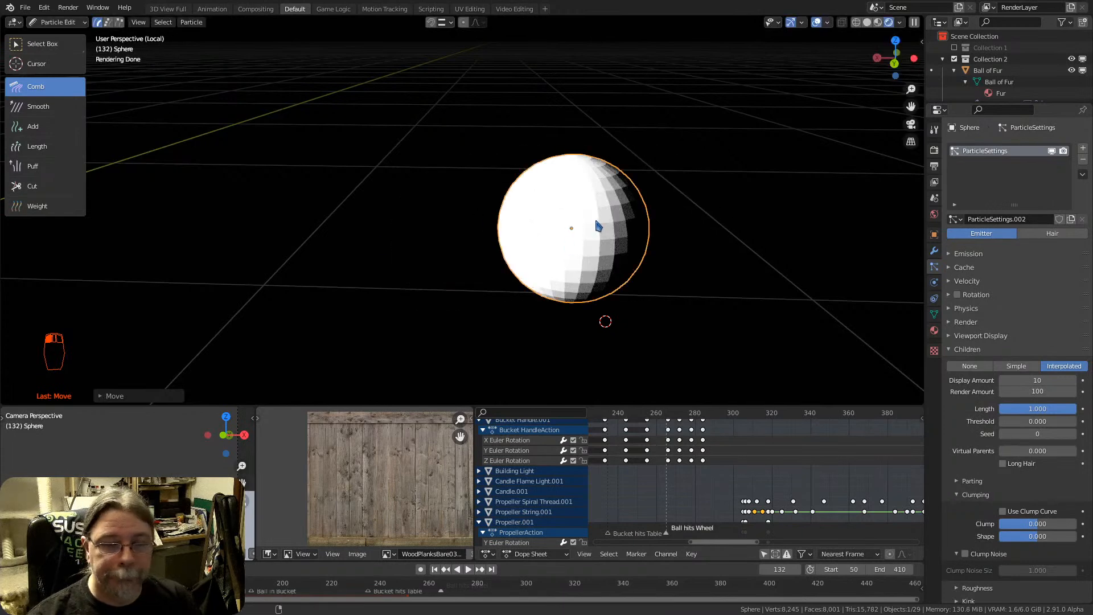
# Undo the sphere's last move and change its particle system type to Hair
pyautogui.hotkey('ctrl', 'z')
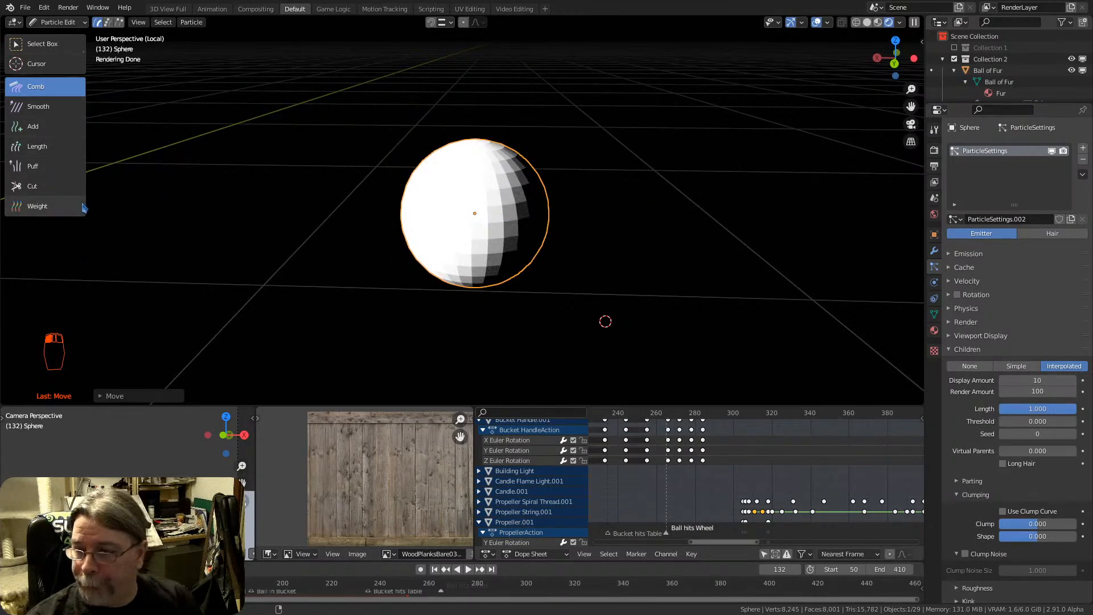
pyautogui.click(1050, 233)
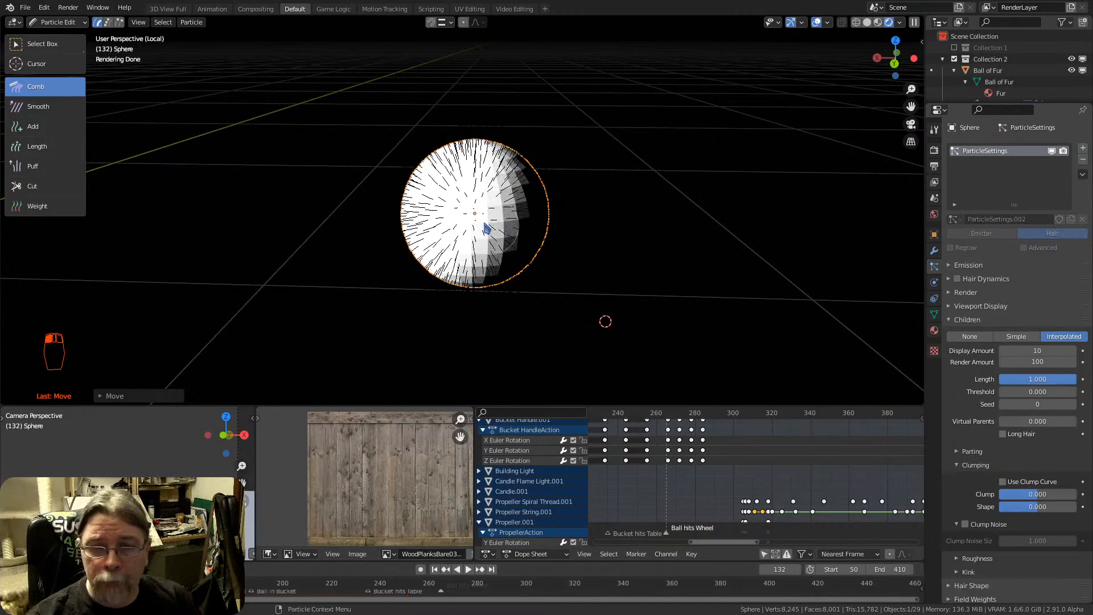
# Comb the sphere's hair across its lit side and over the adjoining uncombed side
pyautogui.moveTo(486, 227)
pyautogui.mouseDown()
pyautogui.moveTo(468, 188)
pyautogui.moveTo(419, 210)
pyautogui.moveTo(593, 214)
pyautogui.moveTo(547, 240)
pyautogui.moveTo(372, 198)
pyautogui.moveTo(560, 141)
pyautogui.mouseUp()
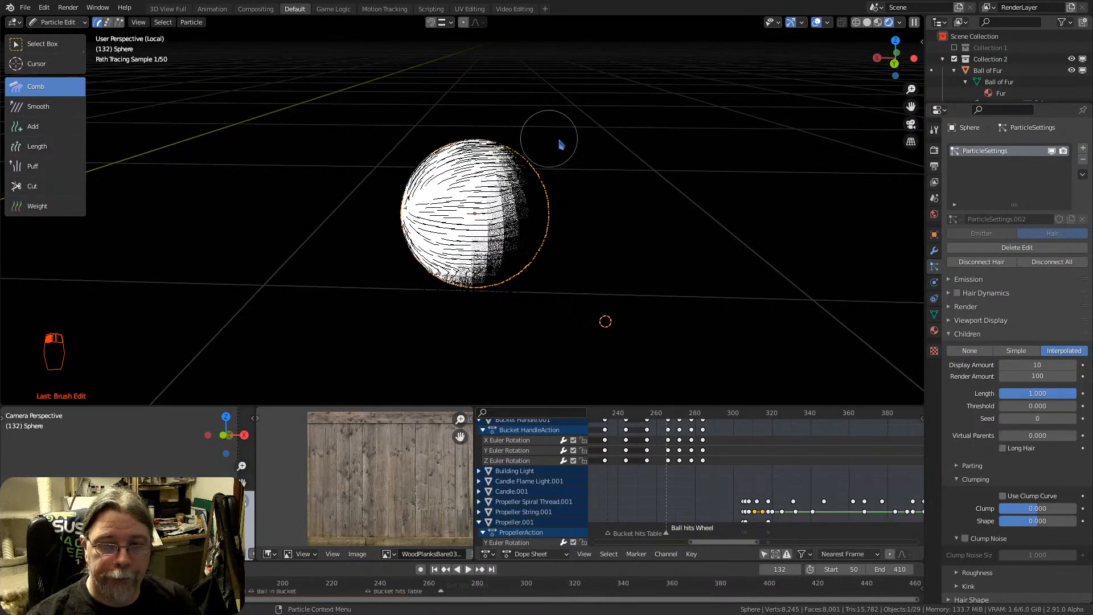
pyautogui.moveTo(559, 144); pyautogui.dragTo(456, 247, button='middle')
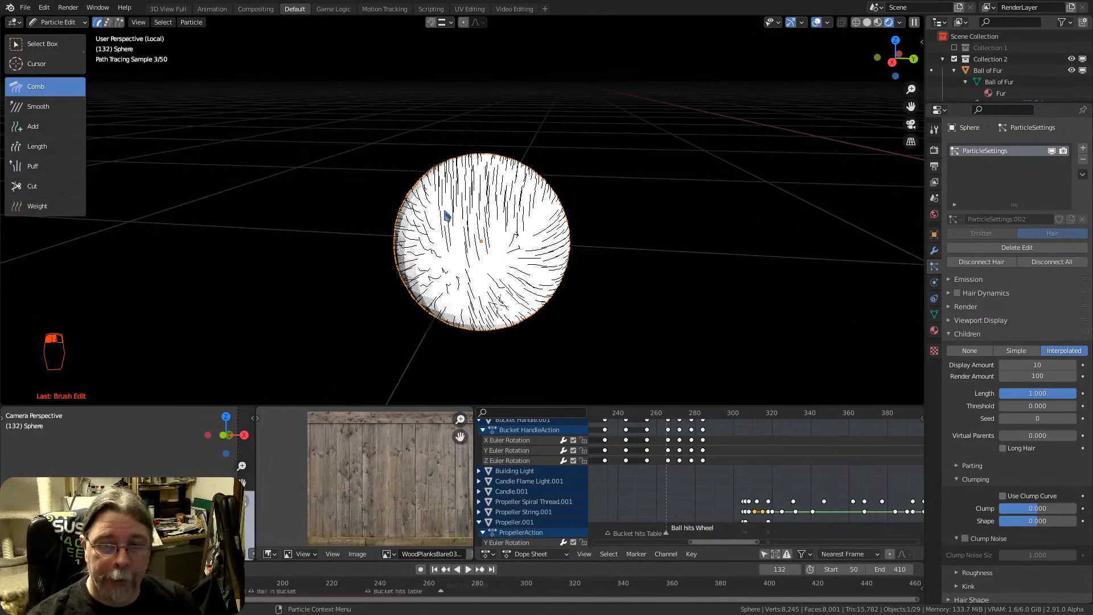
pyautogui.moveTo(446, 215)
pyautogui.mouseDown()
pyautogui.moveTo(402, 183)
pyautogui.moveTo(419, 268)
pyautogui.moveTo(458, 237)
pyautogui.moveTo(524, 227)
pyautogui.moveTo(515, 171)
pyautogui.moveTo(518, 276)
pyautogui.moveTo(552, 166)
pyautogui.moveTo(500, 122)
pyautogui.moveTo(446, 135)
pyautogui.moveTo(515, 228)
pyautogui.mouseUp()
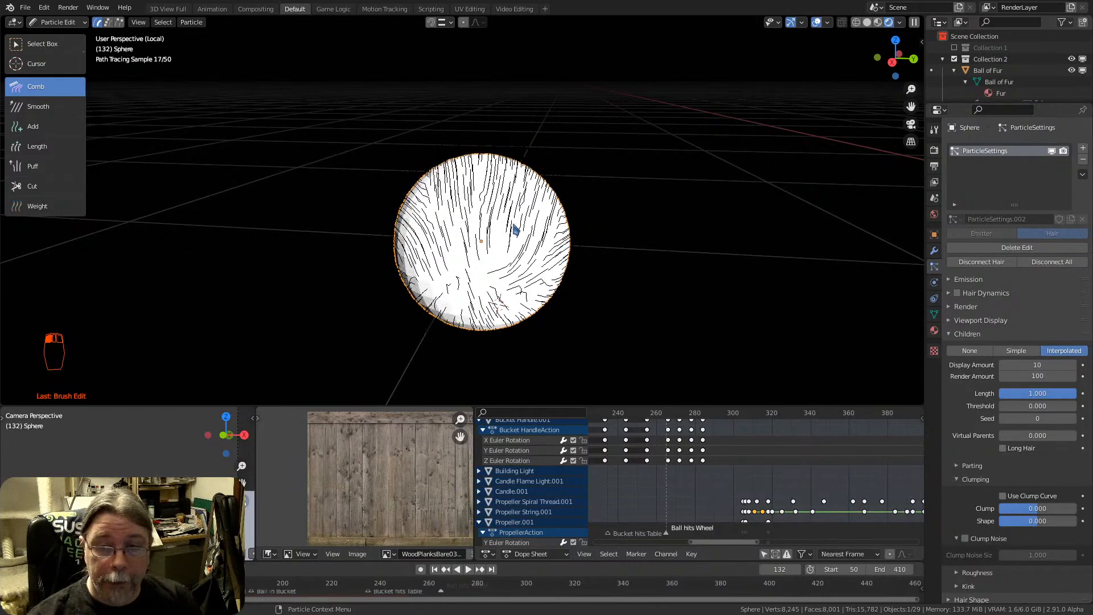
# Comb the hair on the sphere's lower half diagonally downward with repeated strokes, including around its adjacent side
pyautogui.moveTo(520, 305); pyautogui.dragTo(660, 354, button='middle')
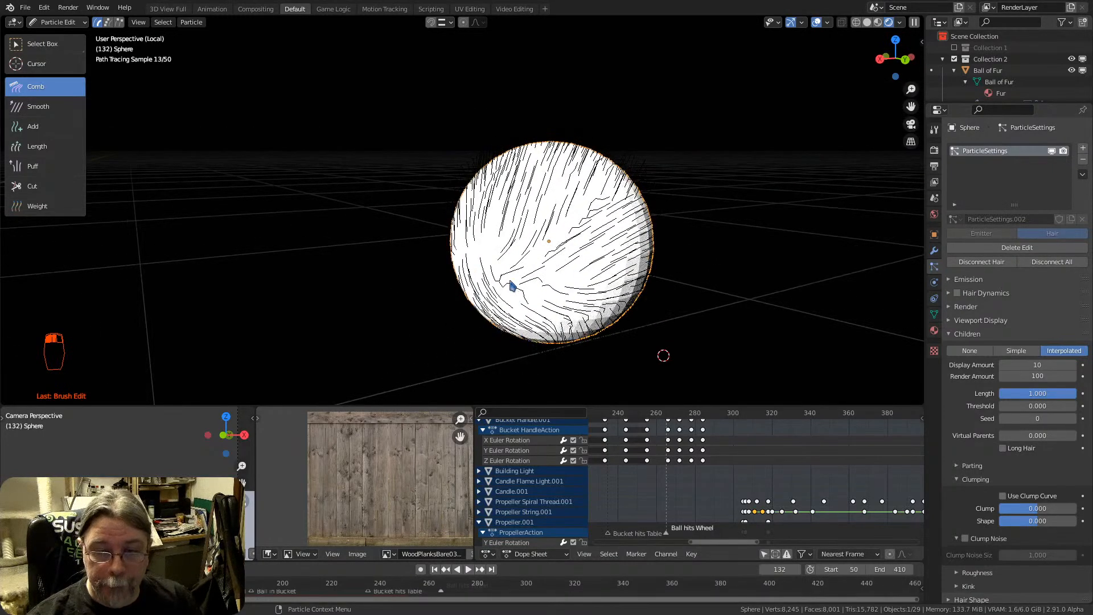
pyautogui.moveTo(511, 282); pyautogui.dragTo(590, 335)
pyautogui.moveTo(543, 307); pyautogui.dragTo(631, 341)
pyautogui.moveTo(491, 259); pyautogui.dragTo(625, 357)
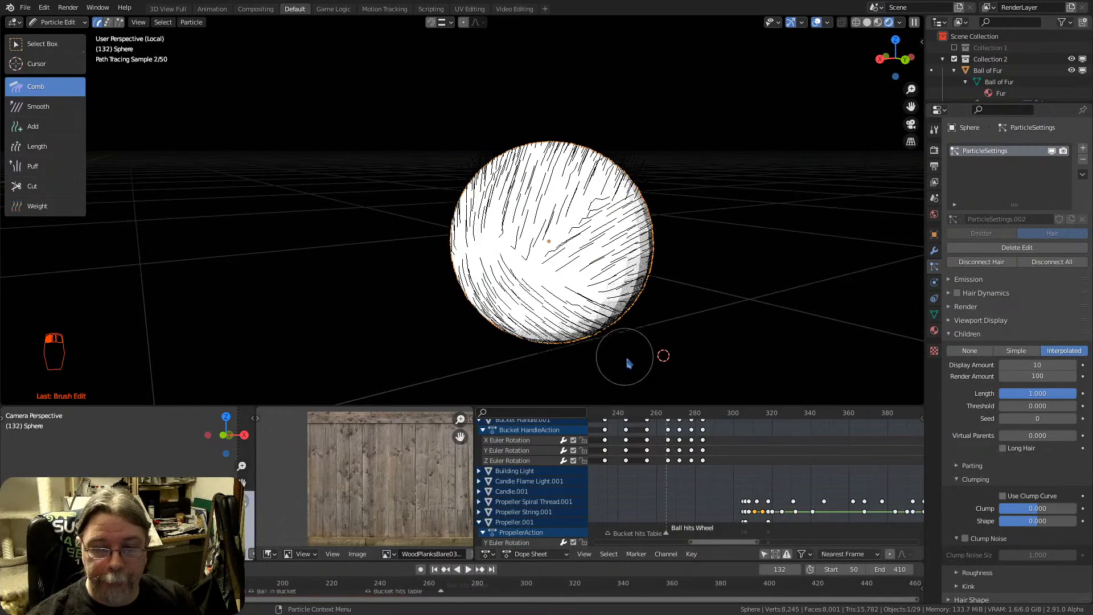
pyautogui.moveTo(464, 263); pyautogui.dragTo(550, 365)
pyautogui.moveTo(493, 282); pyautogui.dragTo(632, 264, button='middle')
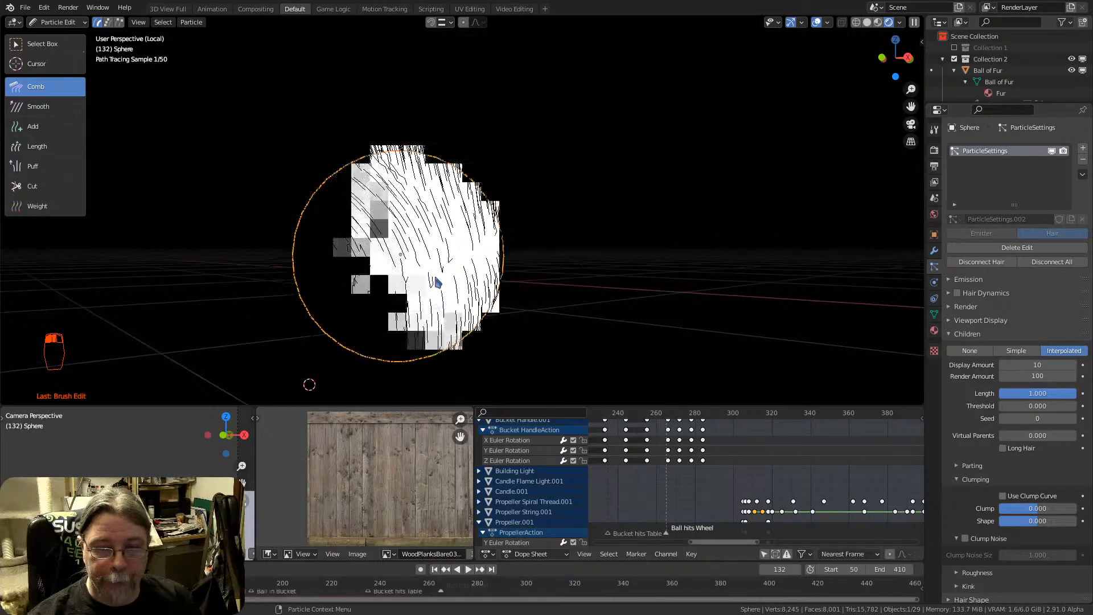
pyautogui.moveTo(435, 279)
pyautogui.mouseDown()
pyautogui.moveTo(378, 364)
pyautogui.moveTo(393, 361)
pyautogui.moveTo(434, 300)
pyautogui.moveTo(402, 354)
pyautogui.moveTo(434, 326)
pyautogui.moveTo(420, 358)
pyautogui.mouseUp()
# Comb the hair on the sphere's upper half sideways toward its right edge and check the result from several angles
pyautogui.moveTo(527, 228); pyautogui.dragTo(356, 243, button='middle')
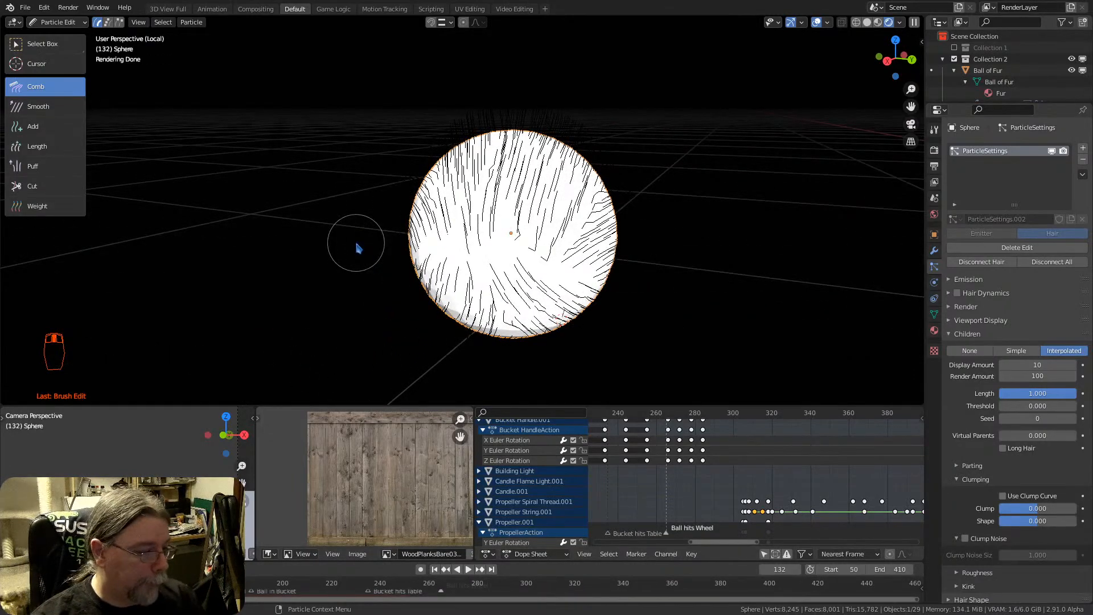
pyautogui.scroll(-1, 366, 244)
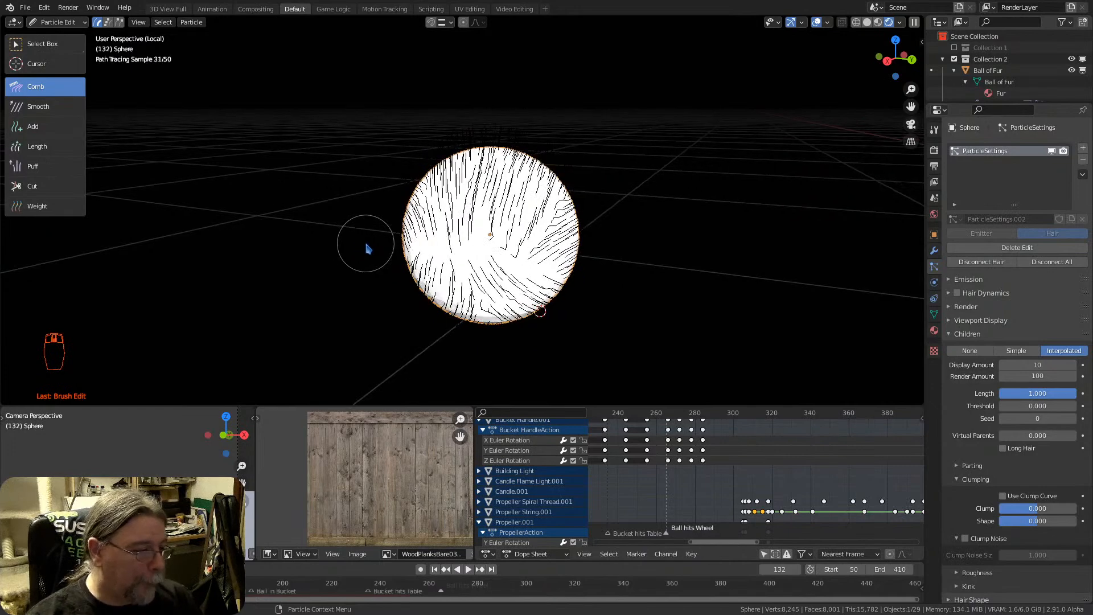
pyautogui.moveTo(525, 238)
pyautogui.keyDown('shift'); pyautogui.mouseDown(button='middle')
pyautogui.moveTo(512, 211)
pyautogui.moveTo(472, 205)
pyautogui.mouseUp(button='middle'); pyautogui.keyUp('shift')
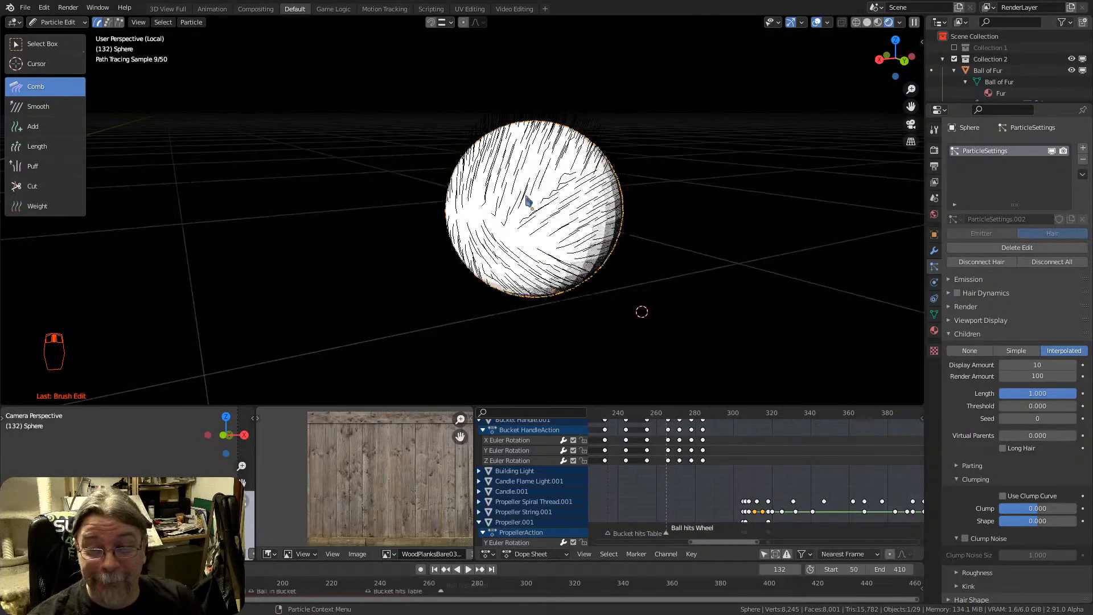
pyautogui.moveTo(522, 195); pyautogui.dragTo(640, 167)
pyautogui.moveTo(560, 164)
pyautogui.mouseDown()
pyautogui.moveTo(638, 149)
pyautogui.moveTo(640, 193)
pyautogui.mouseUp()
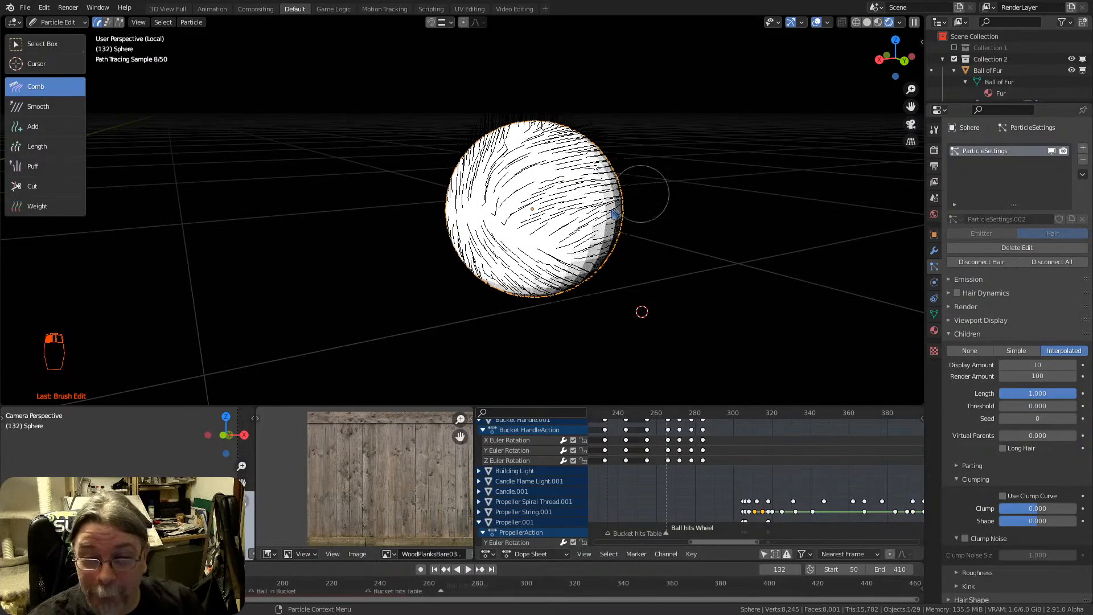
pyautogui.scroll(-3, 523, 228)
pyautogui.moveTo(523, 229); pyautogui.dragTo(592, 208, button='middle')
pyautogui.scroll(3, 504, 223)
pyautogui.moveTo(504, 223); pyautogui.dragTo(430, 208, button='middle')
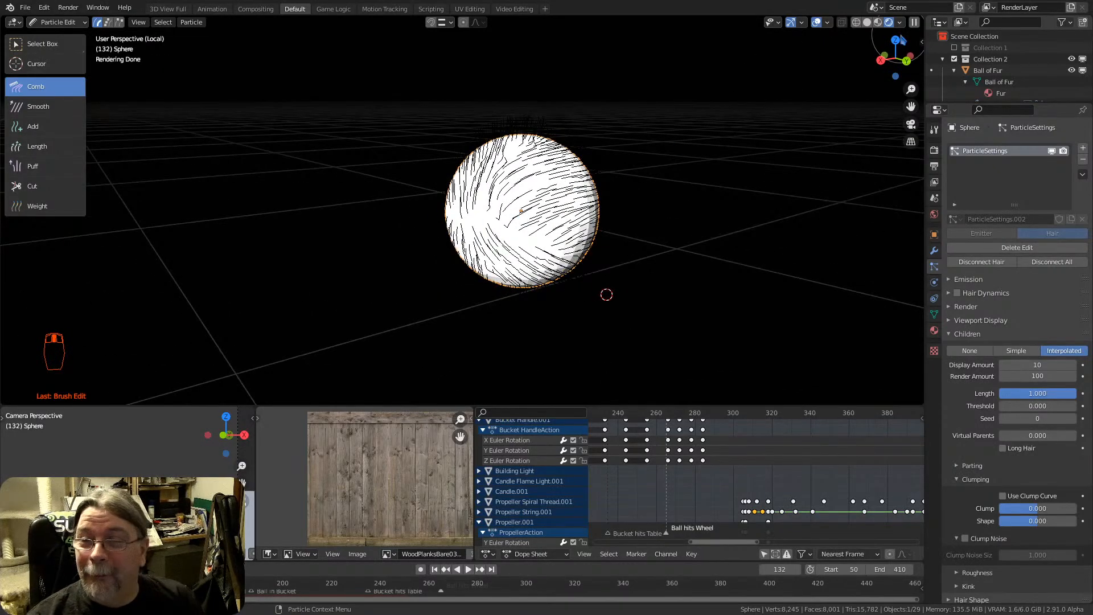
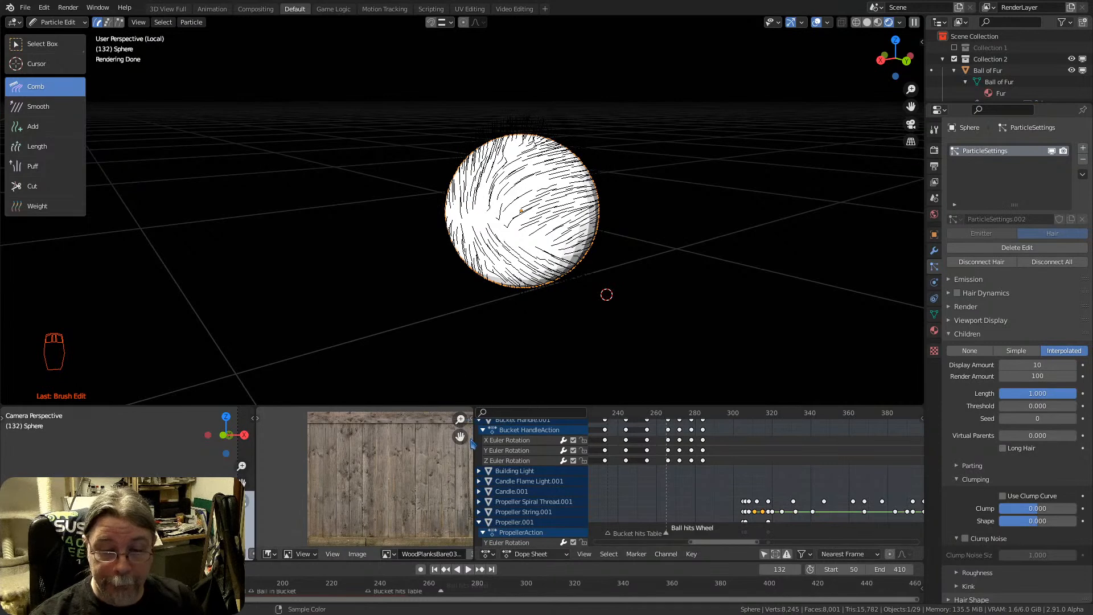
# Join the image editor area and the small camera view area into the neighbouring dope sheet area
pyautogui.moveTo(439, 429); pyautogui.dragTo(452, 450, button='middle')
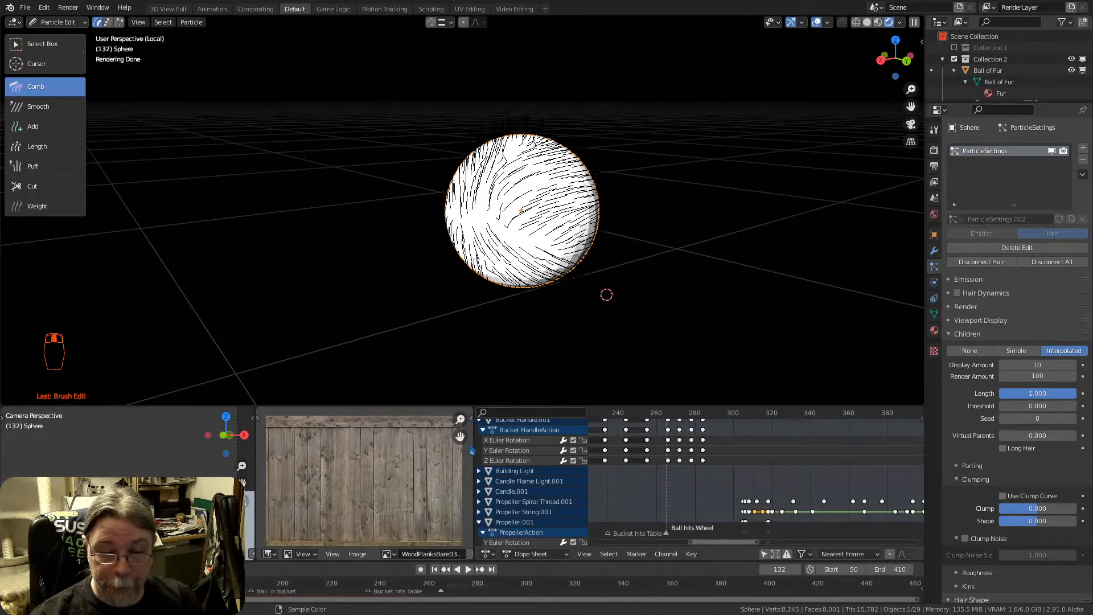
pyautogui.rightClick(471, 443)
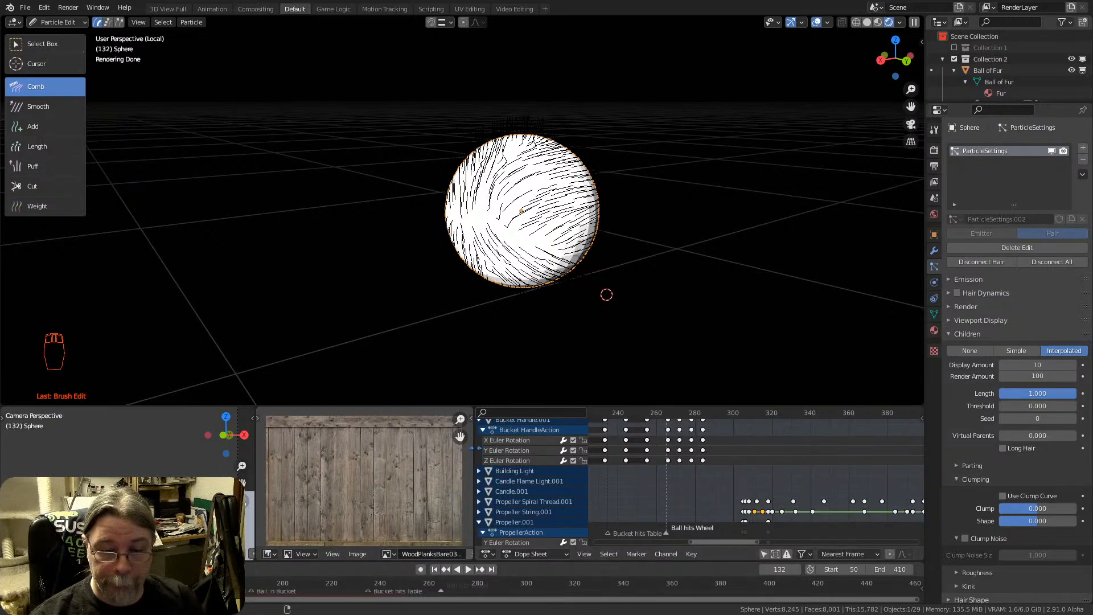
pyautogui.rightClick(477, 453)
pyautogui.click(468, 478)
pyautogui.click(273, 446)
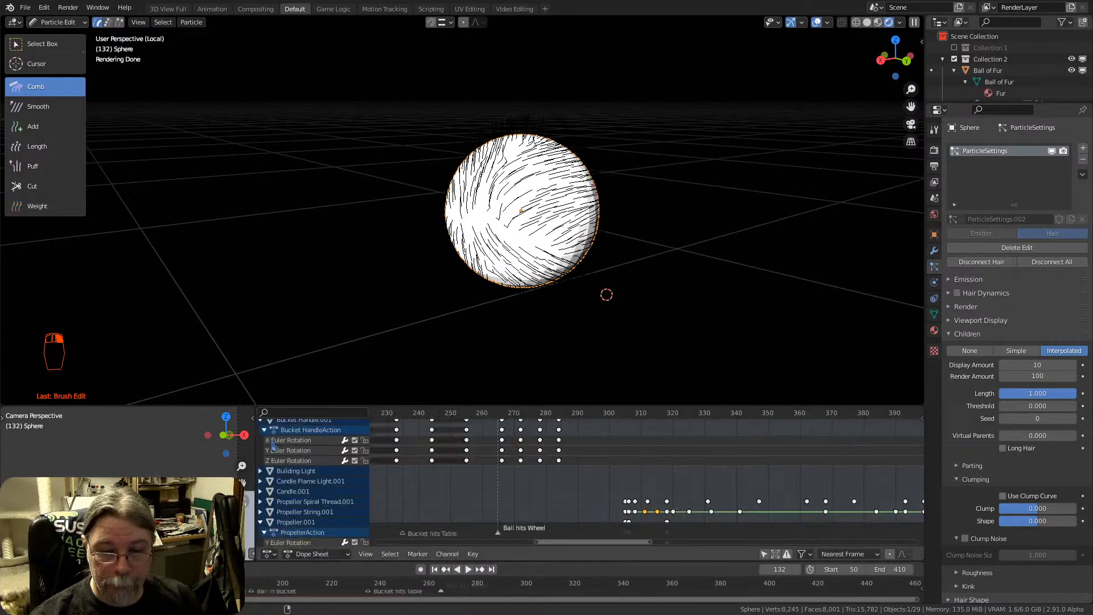
pyautogui.rightClick(257, 449)
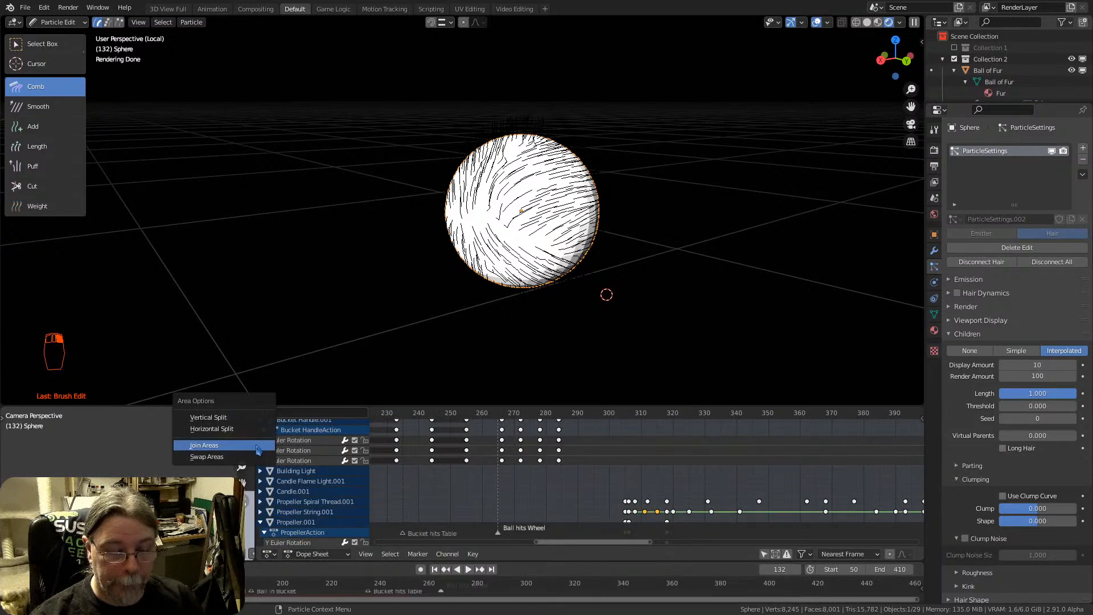
pyautogui.click(258, 450)
pyautogui.click(259, 450)
# Enlarge the joined dope sheet area upward and change it to the Shader Editor
pyautogui.moveTo(406, 408); pyautogui.dragTo(405, 336)
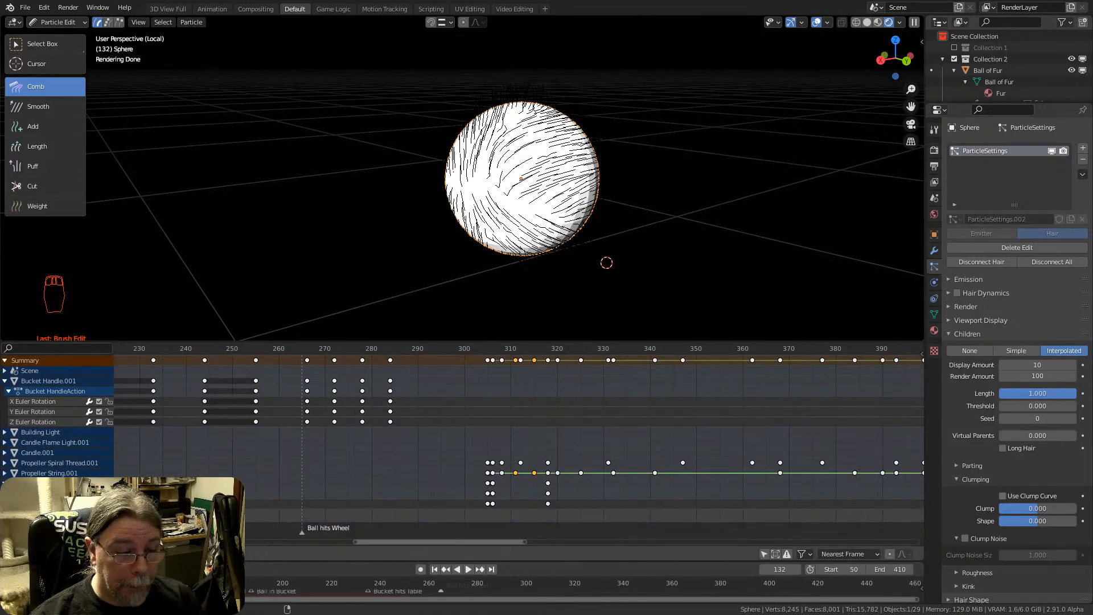
pyautogui.click(14, 554)
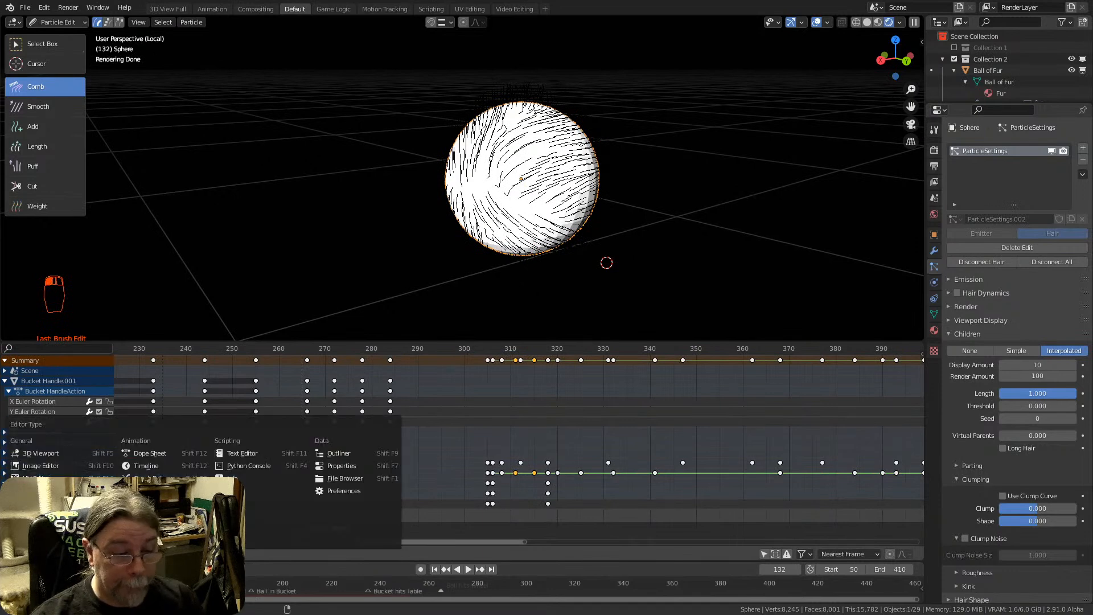
pyautogui.click(42, 515)
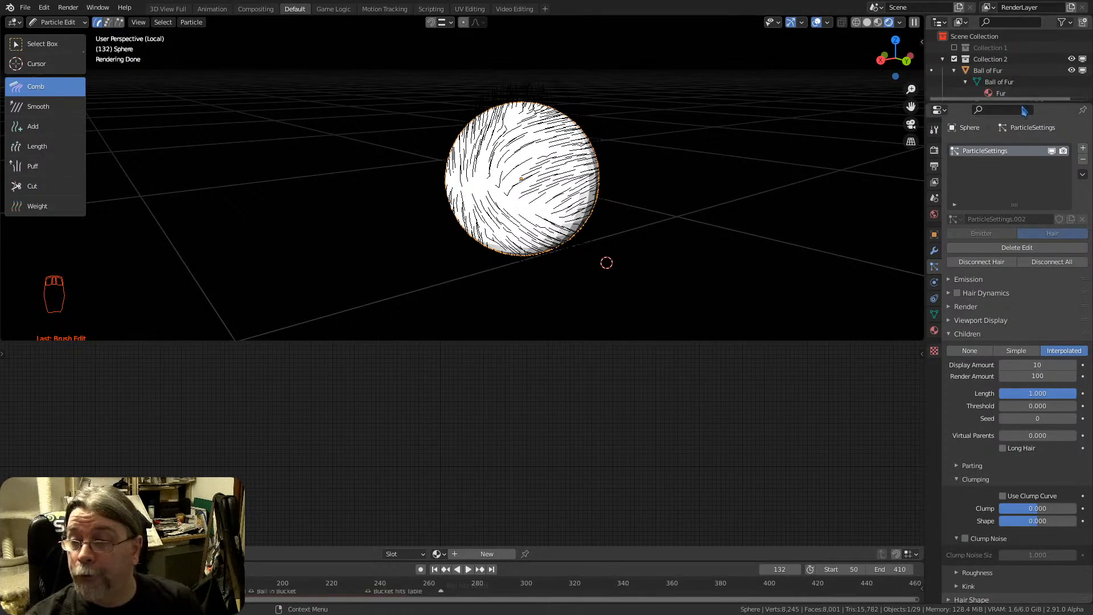
# Enlarge the outliner, expand the Sphere and Point entries, and select the Point light
pyautogui.moveTo(1017, 102); pyautogui.dragTo(1017, 226)
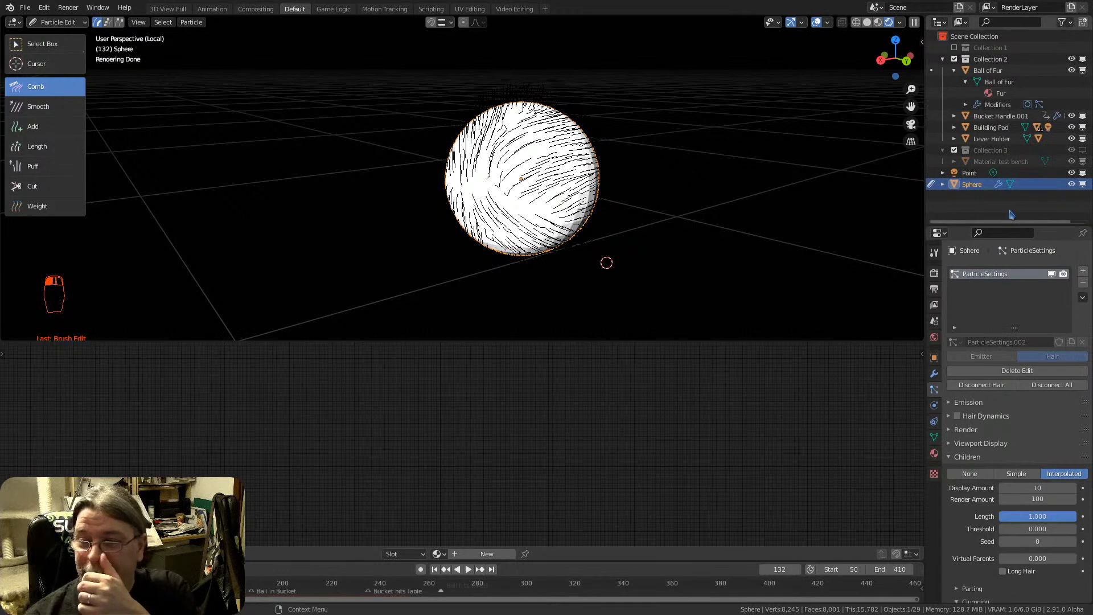
pyautogui.click(942, 185)
pyautogui.click(942, 173)
pyautogui.click(955, 175)
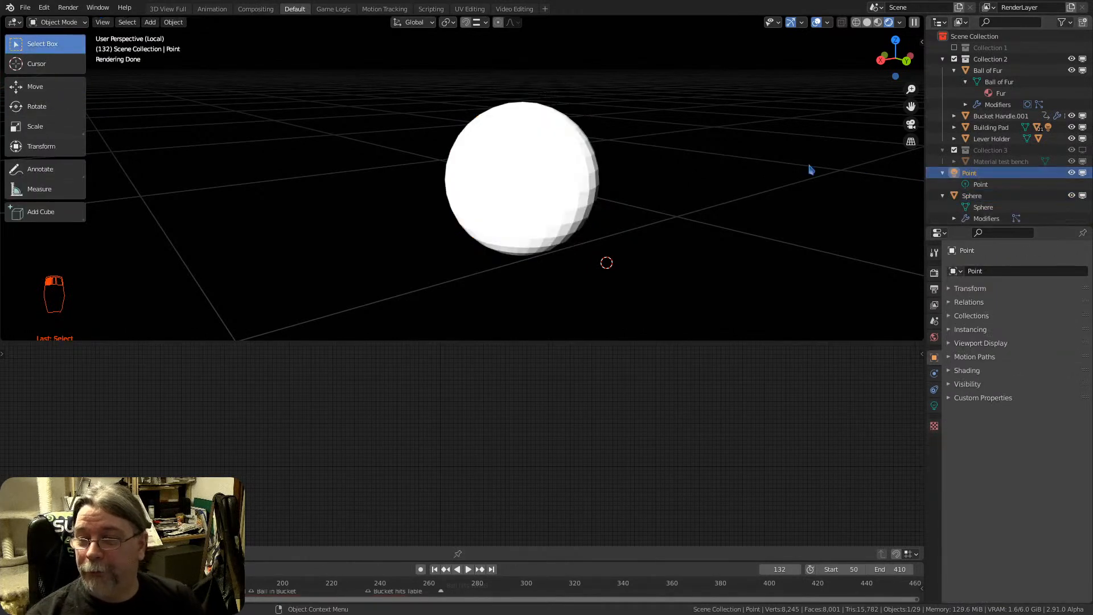
pyautogui.press('Right')
pyautogui.press('Right')
pyautogui.press('Right')
pyautogui.press('Down')
pyautogui.press('Down')
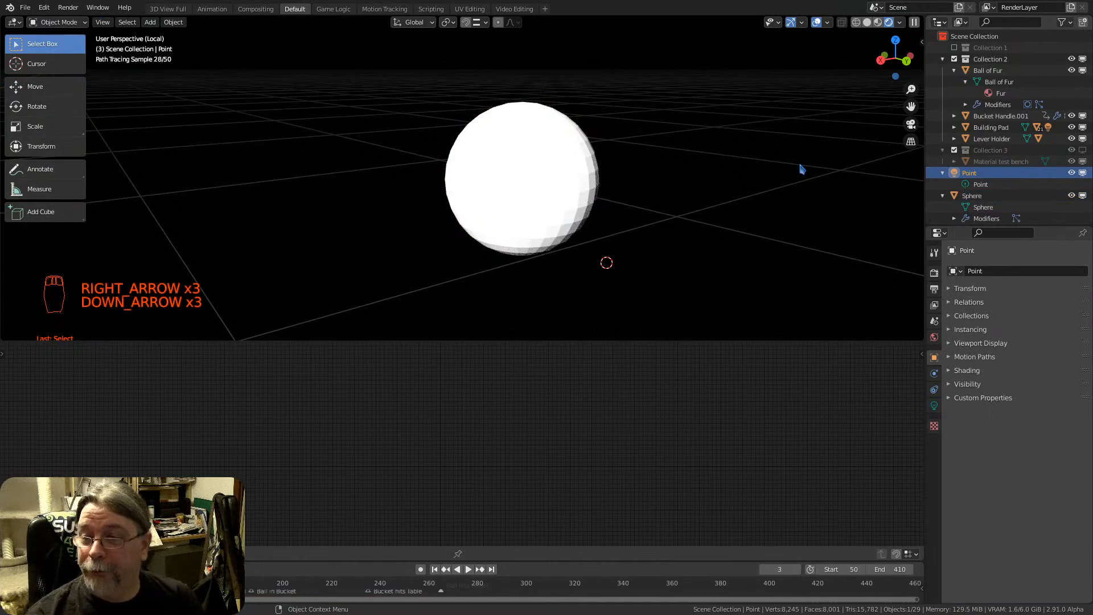
pyautogui.press('Down')
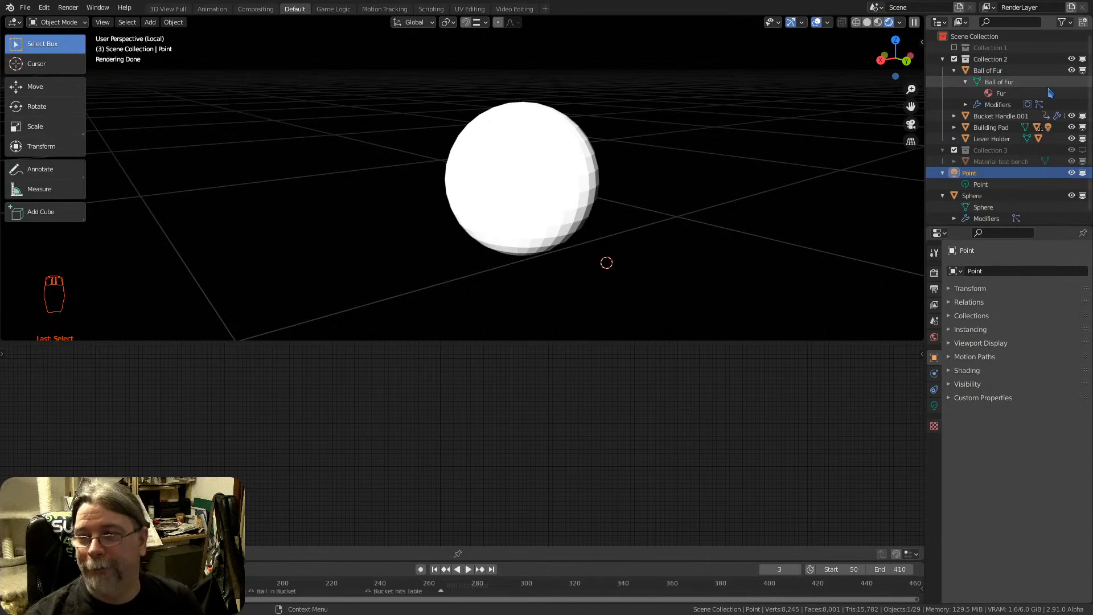
# Walk the outliner selection down from the Point light and back up to Bucket Handle.001
pyautogui.press('Down')
pyautogui.press('Down')
pyautogui.press('Down')
pyautogui.press('Down')
pyautogui.press('Down')
pyautogui.press('Down')
pyautogui.press('Up')
pyautogui.press('Up')
pyautogui.press('Up')
pyautogui.press('Up')
pyautogui.press('Up')
pyautogui.press('Up')
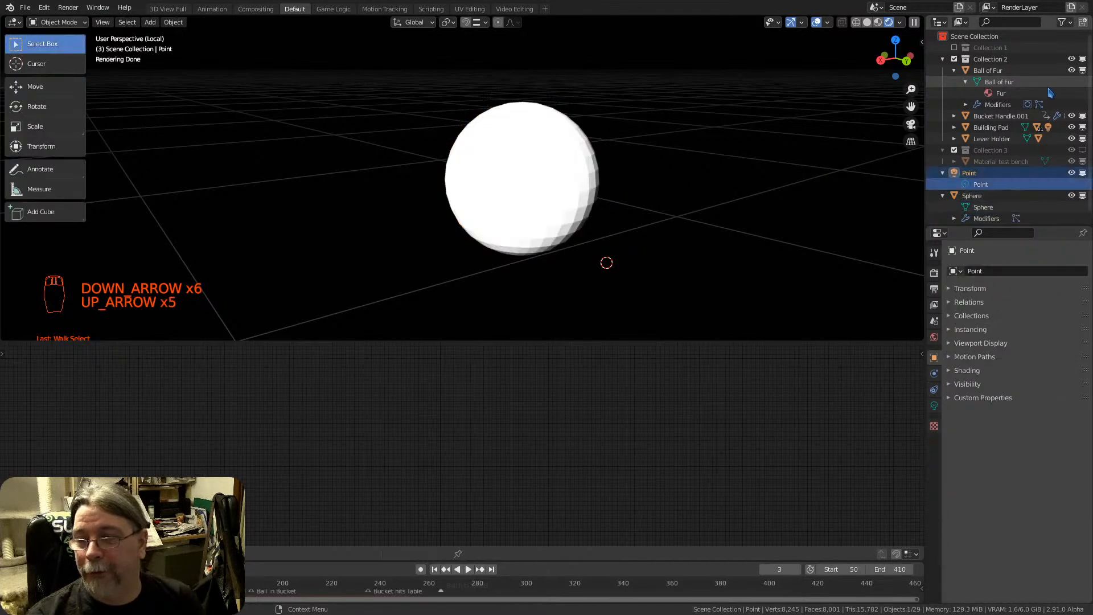
pyautogui.press('Up')
pyautogui.press('Up')
pyautogui.press('Up')
pyautogui.press('Up')
pyautogui.press('Up')
pyautogui.press('Up')
pyautogui.press('Up')
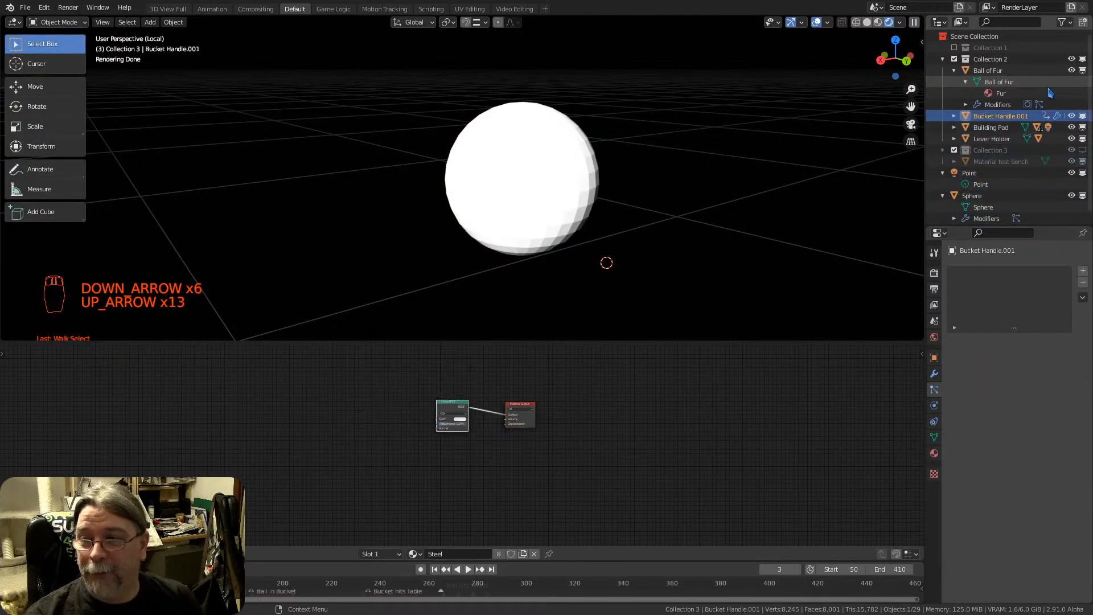
# Walk the outliner selection back down to the Point light and on to its light data entry
pyautogui.press('Down')
pyautogui.press('Down')
pyautogui.press('Down')
pyautogui.press('Down')
pyautogui.press('Down')
pyautogui.press('Down')
pyautogui.press('Down')
pyautogui.press('Down')
pyautogui.press('Down')
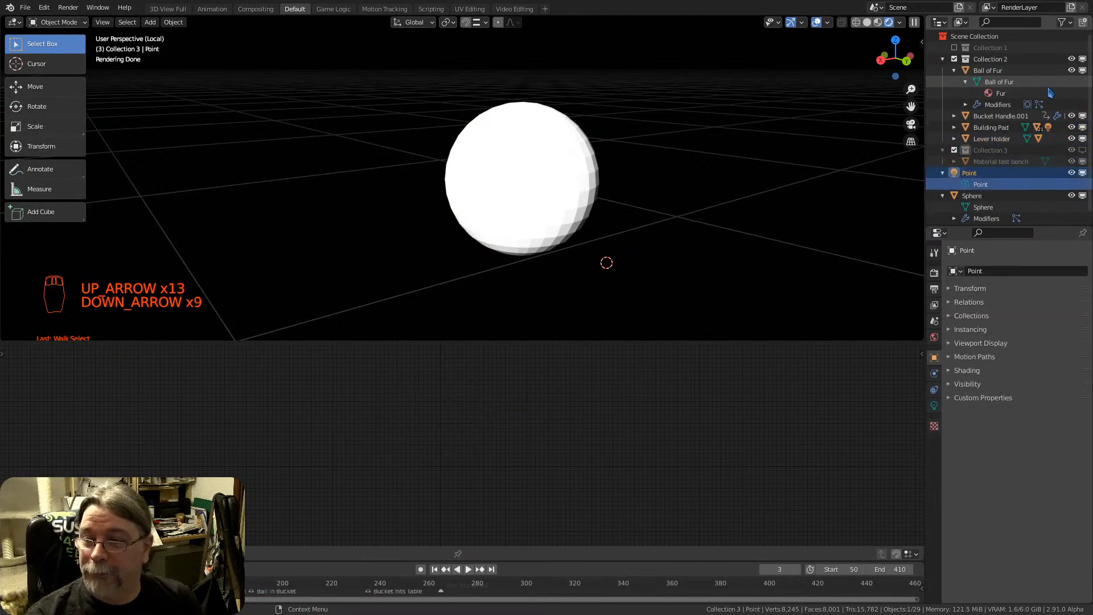
pyautogui.press('Up')
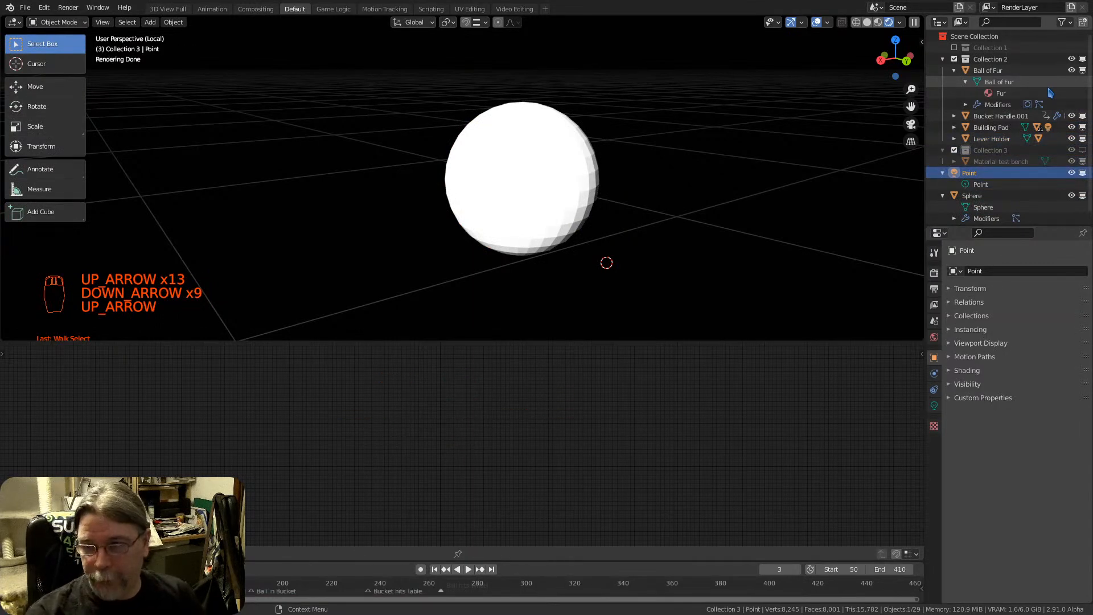
pyautogui.press('Right')
pyautogui.press('Right')
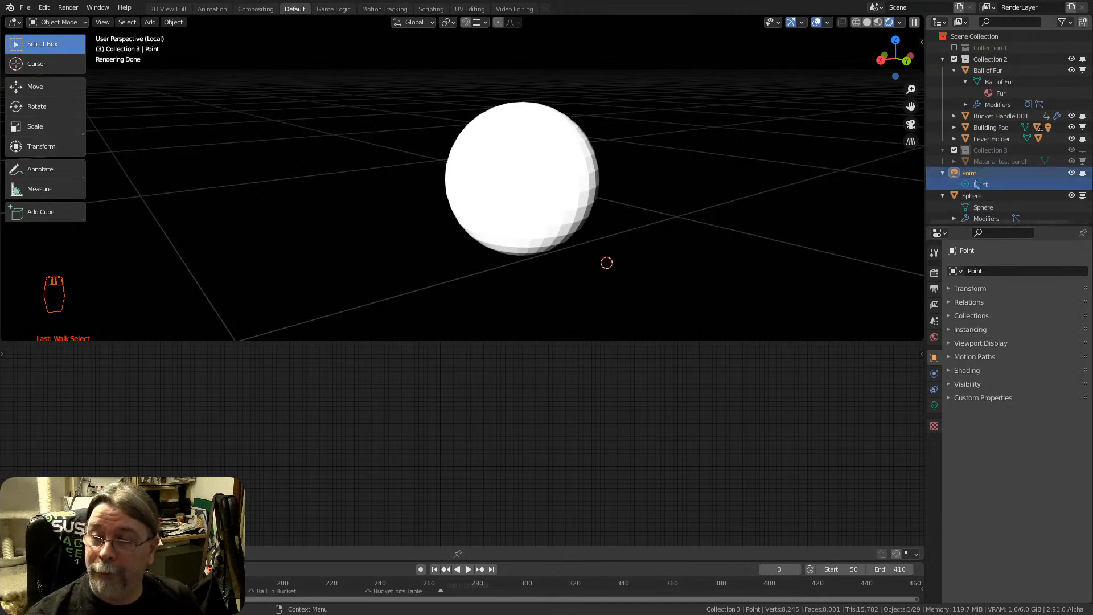
pyautogui.scroll(-1, 999, 198)
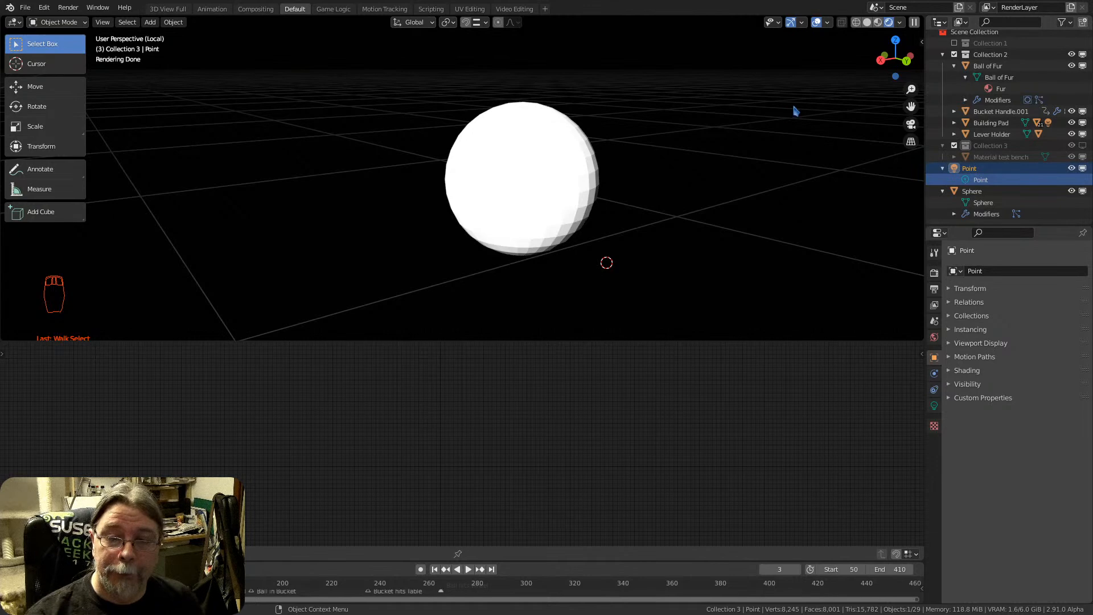
# Select the sphere and return it from Particle Edit to Object Mode, picking its mesh data and object entries in the outliner
pyautogui.click(527, 171)
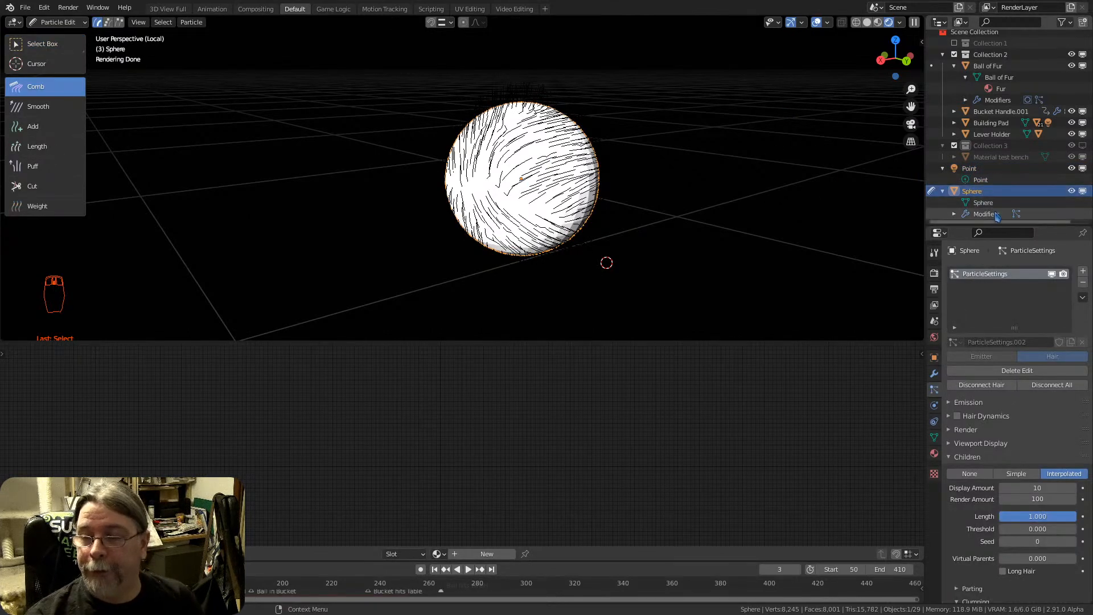
pyautogui.click(932, 193)
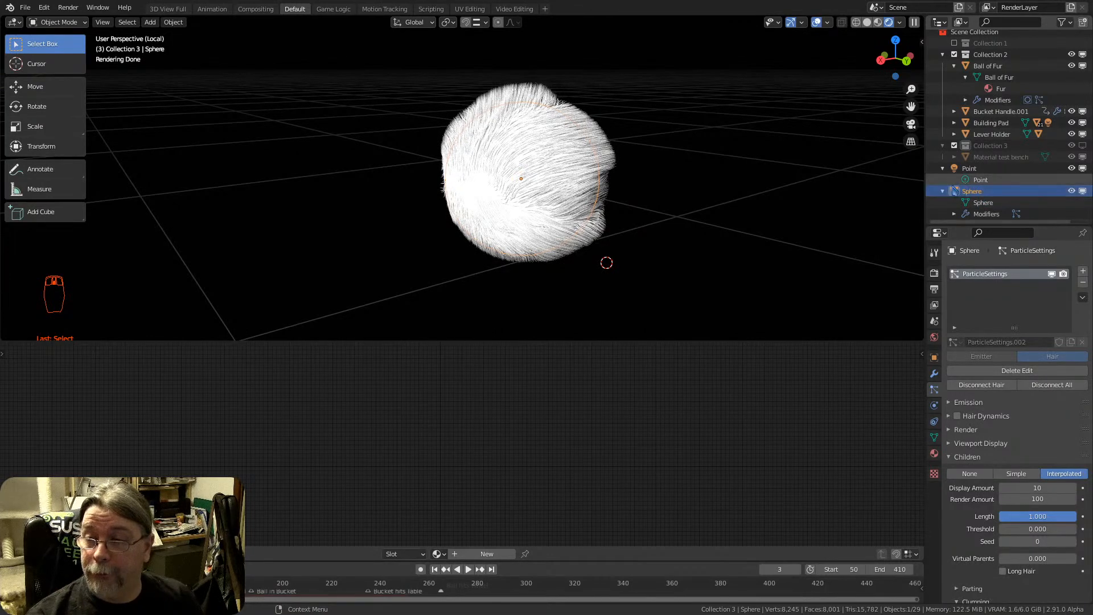
pyautogui.click(980, 202)
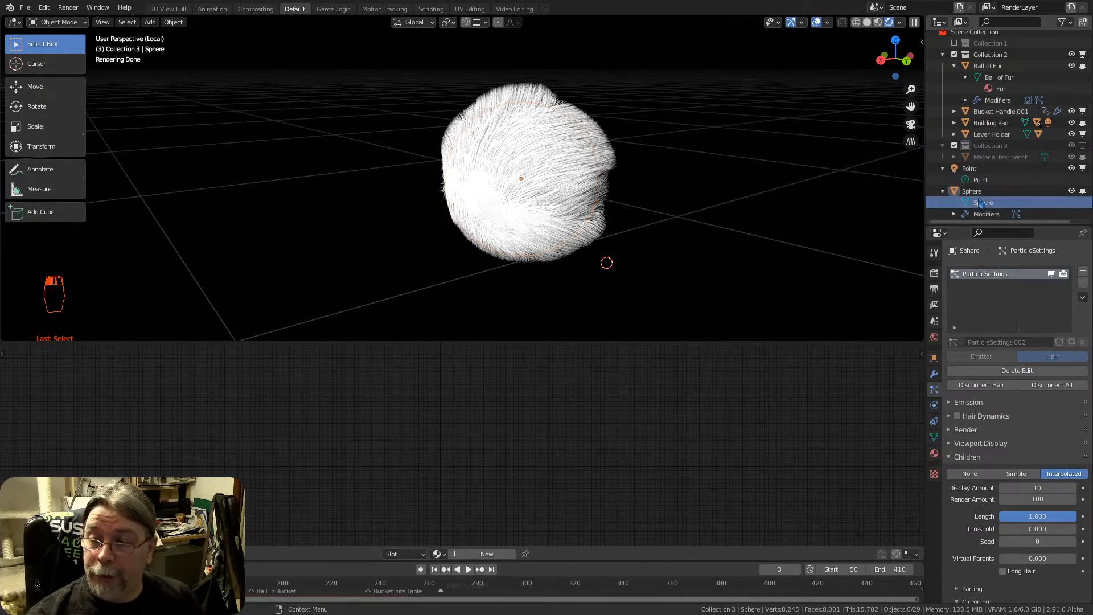
pyautogui.click(962, 194)
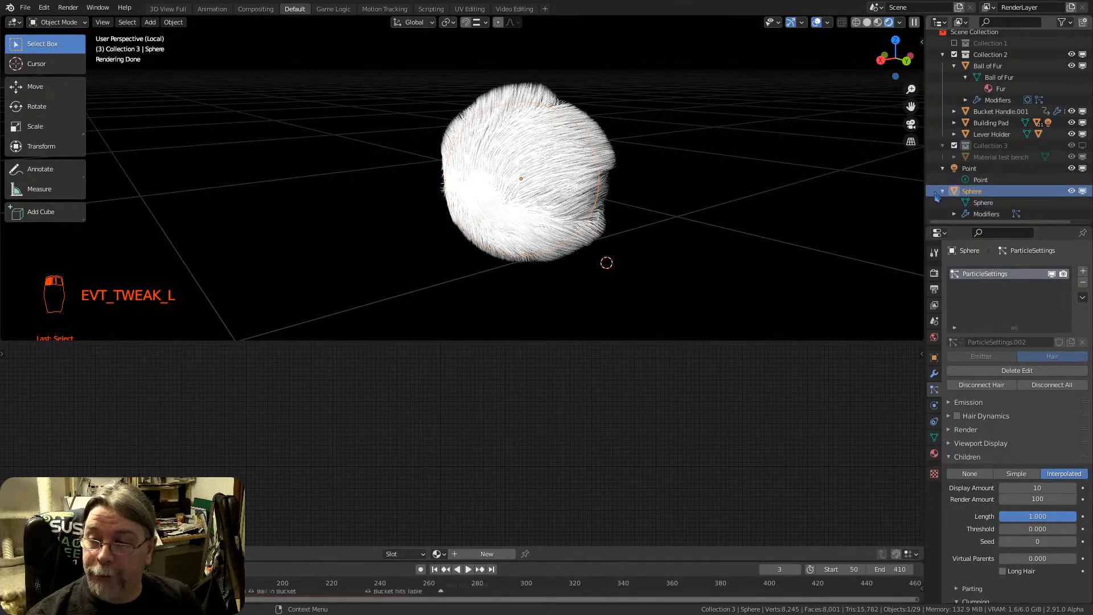
# Switch the sphere to Edit Mode and return it to Object Mode using the outliner's mode toggle
pyautogui.click(53, 23)
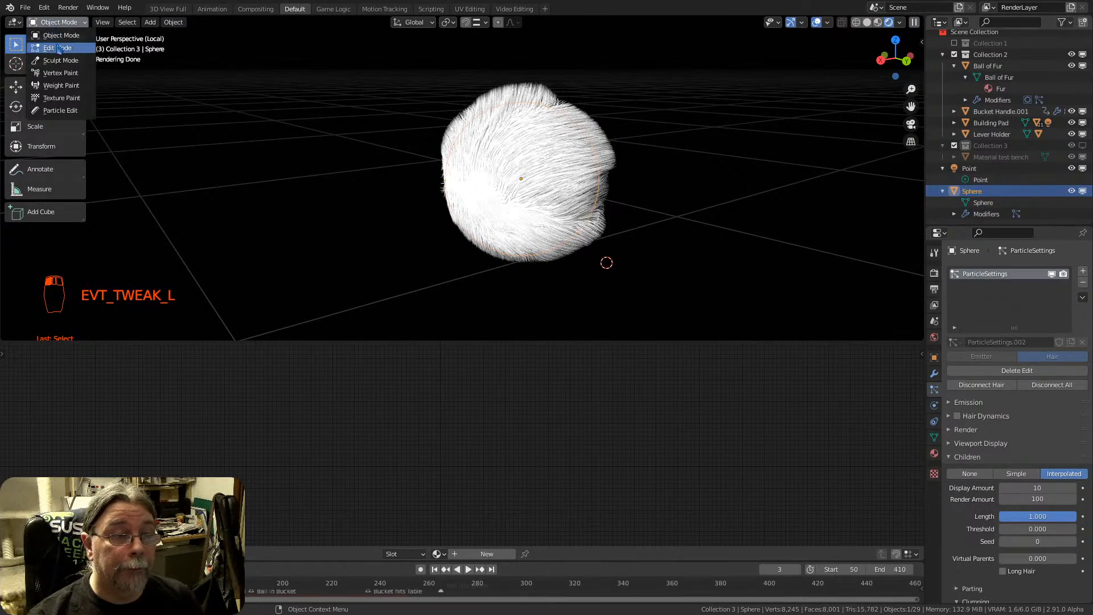
pyautogui.click(58, 49)
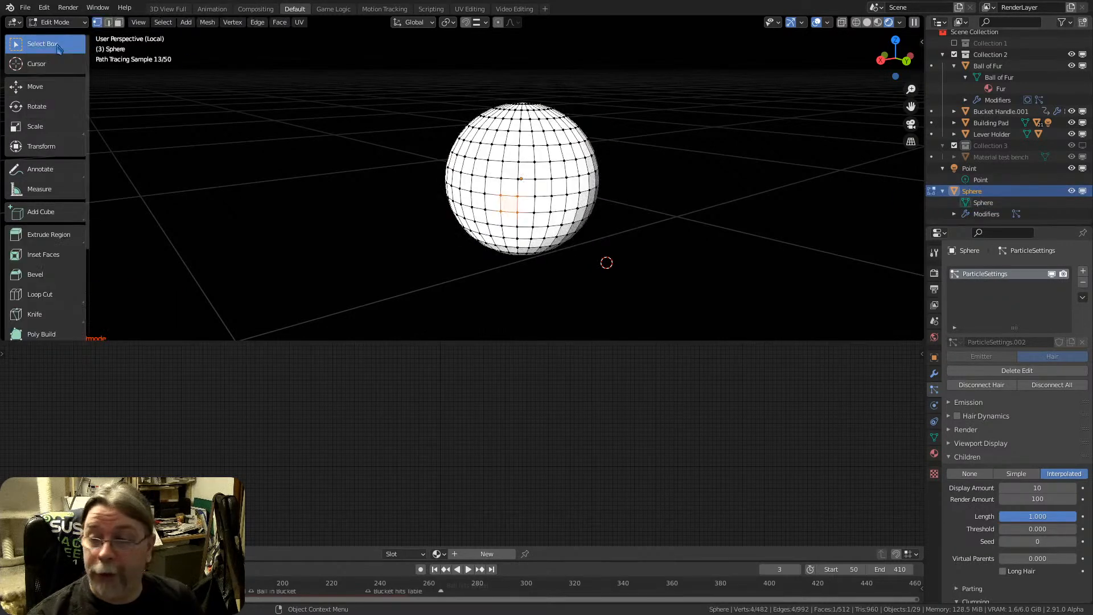
pyautogui.click(932, 192)
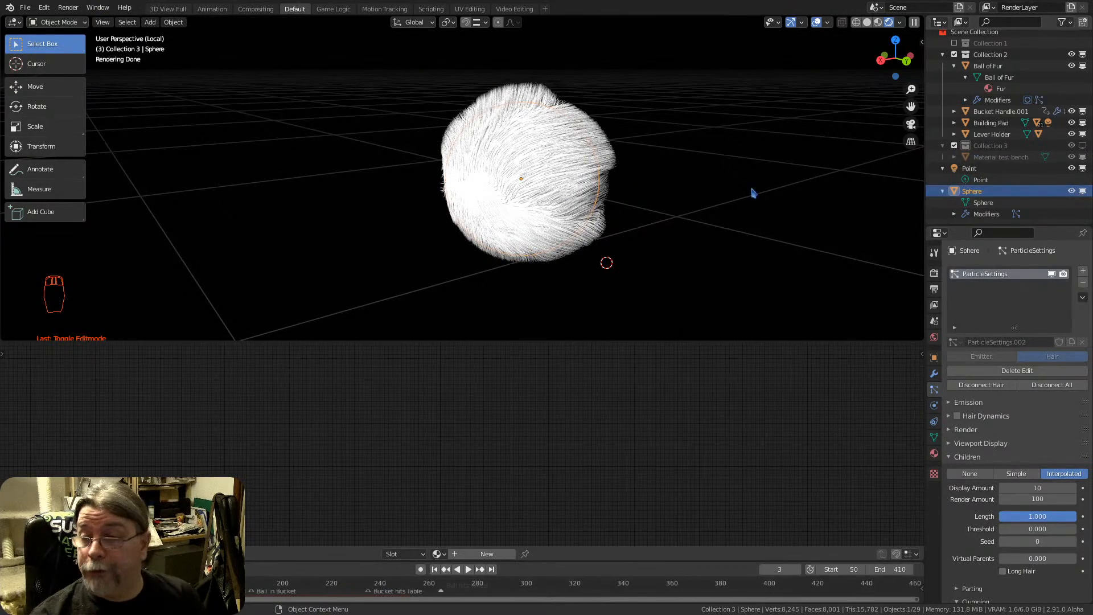
pyautogui.scroll(-1, 532, 173)
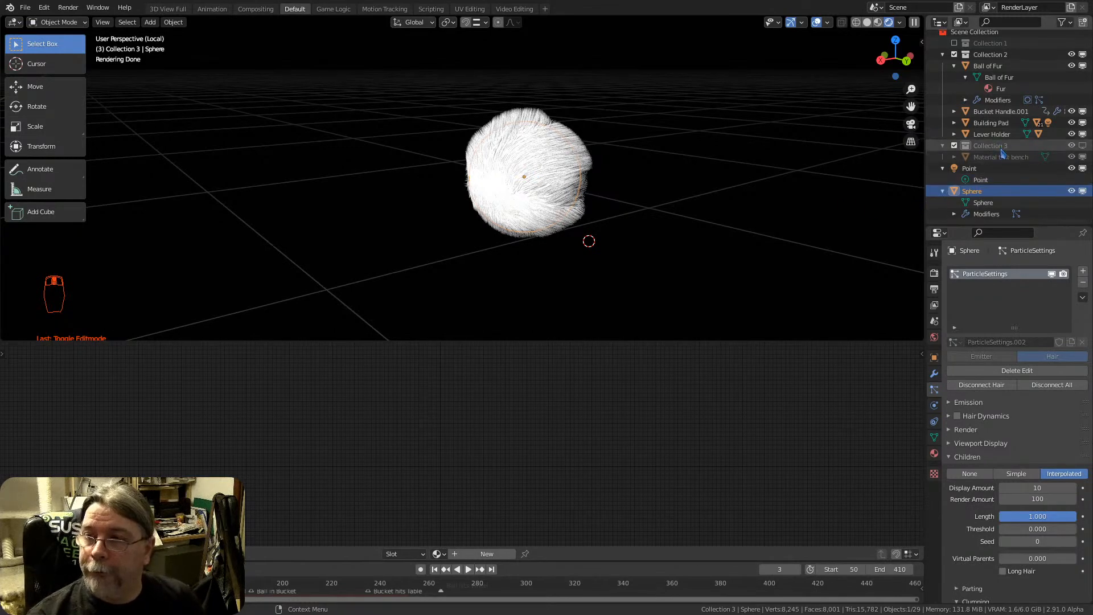
# Expand Lever Holder in the outliner, walk into its contents, and collapse it while moving up to Collection 2
pyautogui.click(991, 134)
pyautogui.press('Right')
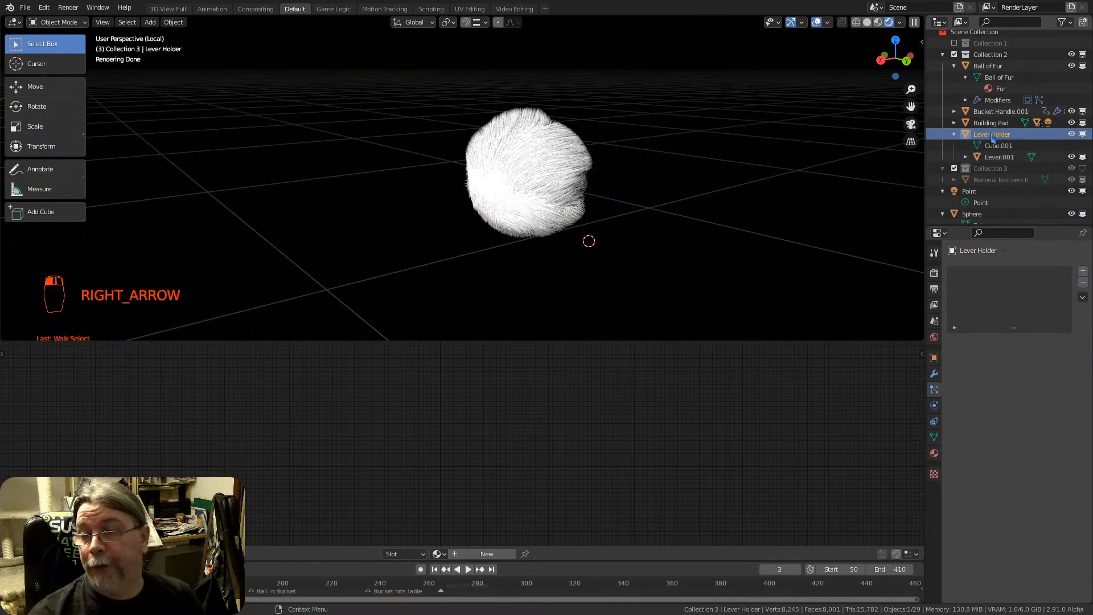
pyautogui.press('Down')
pyautogui.press('Right')
pyautogui.press('Left')
pyautogui.press('Left')
pyautogui.press('Left')
pyautogui.press('Left')
pyautogui.press('Left')
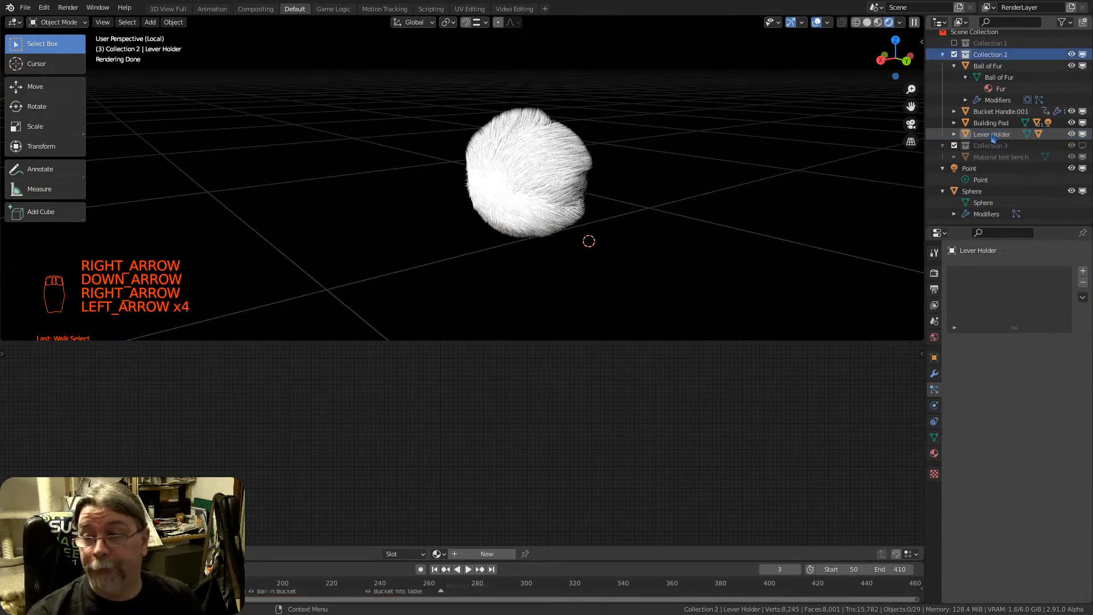
# Collapse Collection 2 in the outliner and exclude it from the view layer
pyautogui.press('Right')
pyautogui.press('Left')
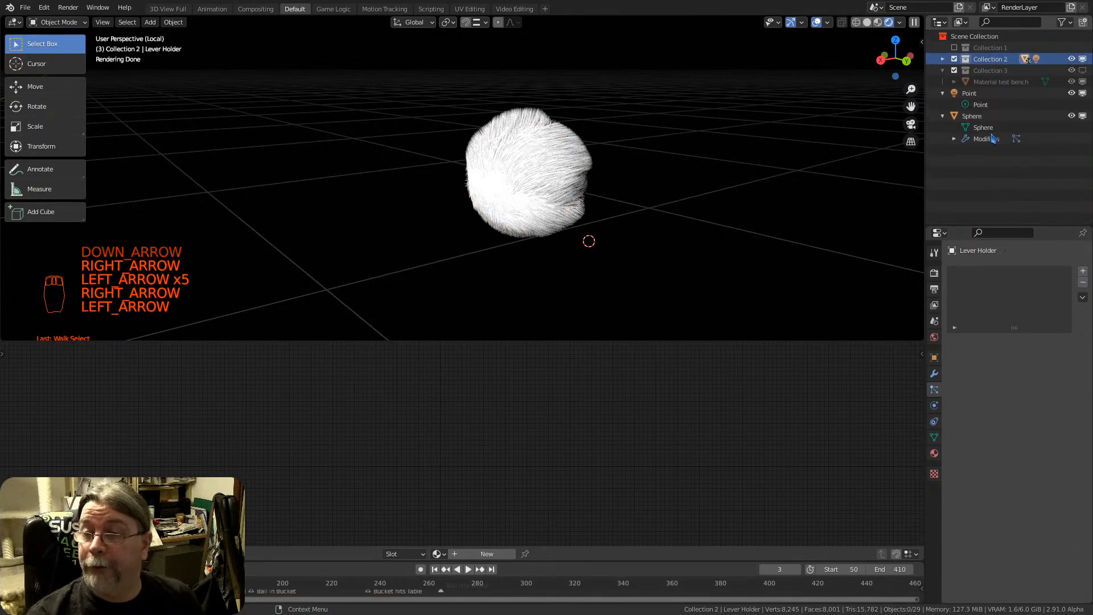
pyautogui.click(953, 58)
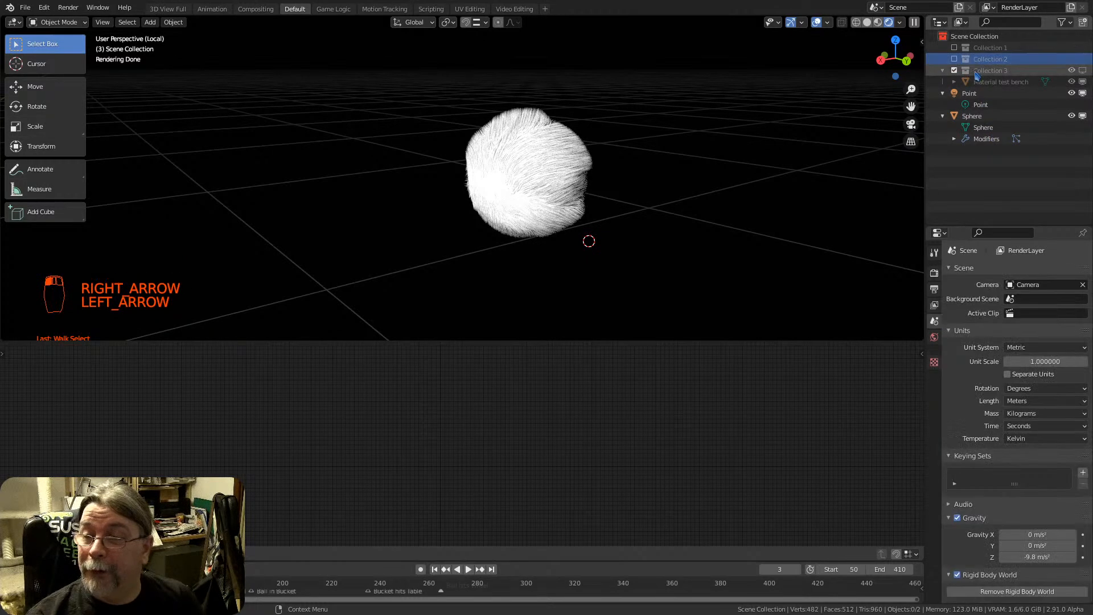
# Collapse the Point and Sphere entries in the outliner, expand Point again, and select Sphere
pyautogui.press('Down')
pyautogui.press('Down')
pyautogui.press('Down')
pyautogui.press('Left')
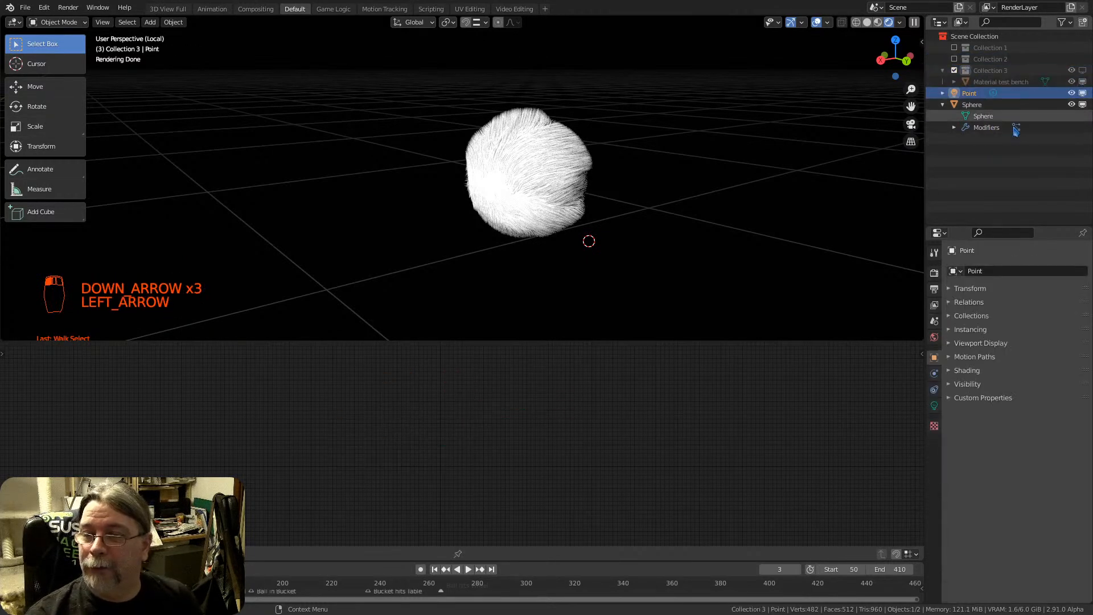
pyautogui.press('Down')
pyautogui.press('Left')
pyautogui.press('Up')
pyautogui.press('Right')
pyautogui.press('Down')
pyautogui.press('Down')
pyautogui.press('Down')
pyautogui.press('Down')
pyautogui.press('Down')
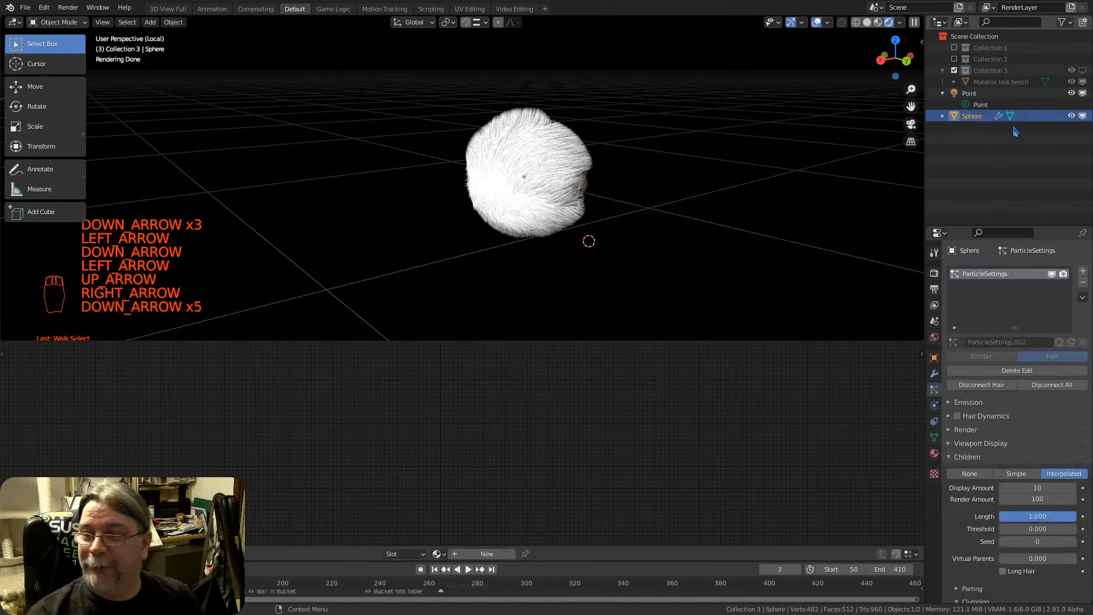
# Expand Sphere, its Modifiers and ParticleSettings in the outliner, moving the selection down to ParticleSettings.002
pyautogui.press('Right')
pyautogui.press('Down')
pyautogui.press('Down')
pyautogui.press('Down')
pyautogui.press('Right')
pyautogui.press('Down')
pyautogui.press('Right')
pyautogui.press('Down')
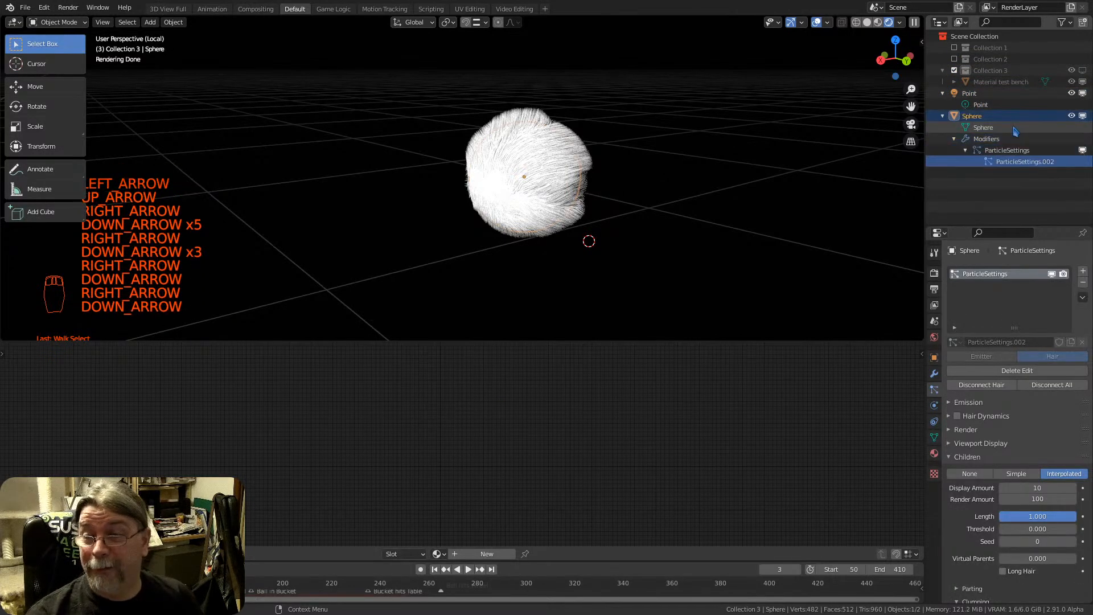
# Move the outliner selection back up to the Sphere object, then collapse and re-expand its hierarchy
pyautogui.press('Right')
pyautogui.press('Up')
pyautogui.press('Left')
pyautogui.press('Right')
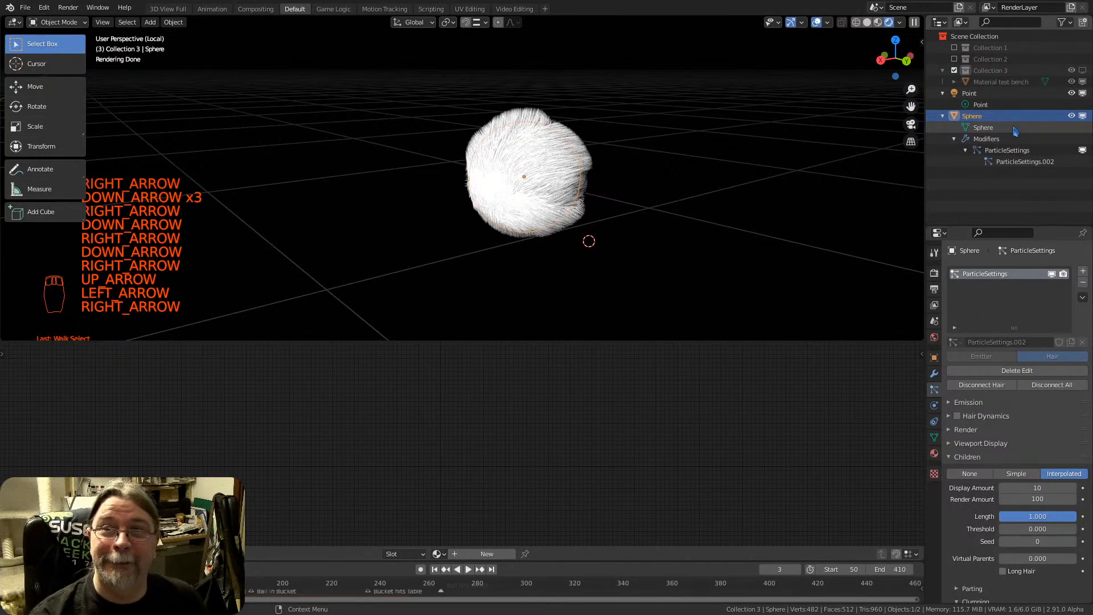
pyautogui.press('Left')
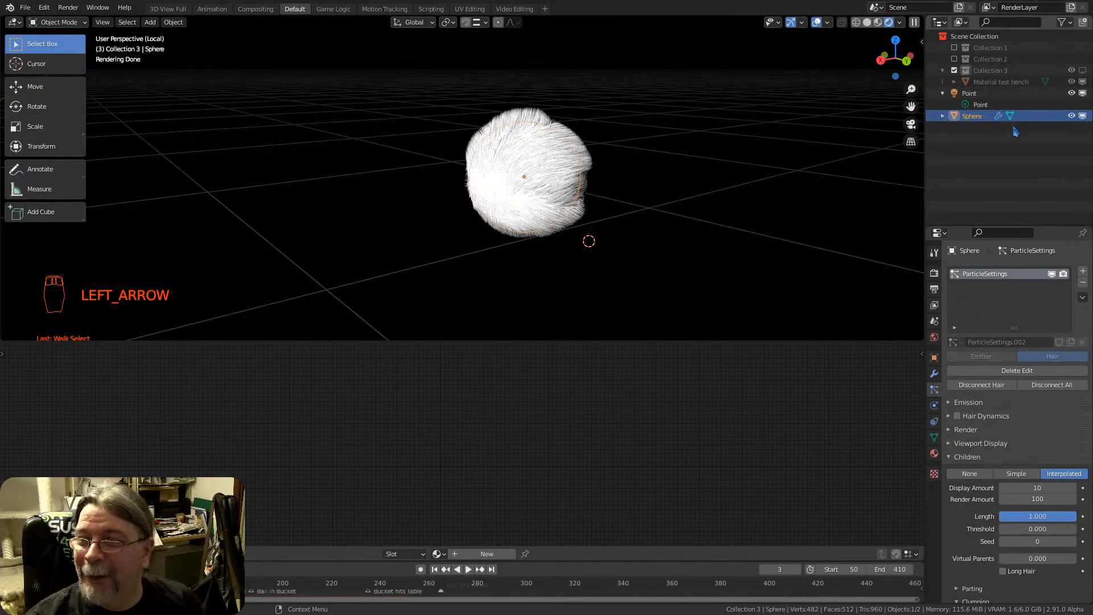
pyautogui.press('Right')
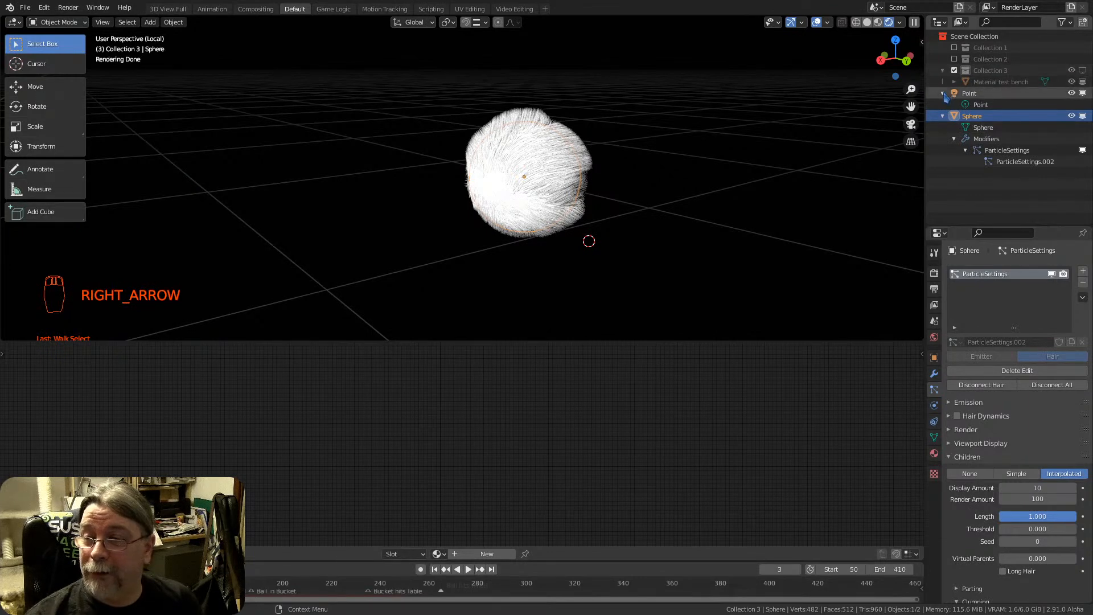
# Select the Sphere mesh data in the outliner, then return the selection to the parent Sphere object
pyautogui.doubleClick(982, 127)
pyautogui.click(974, 124)
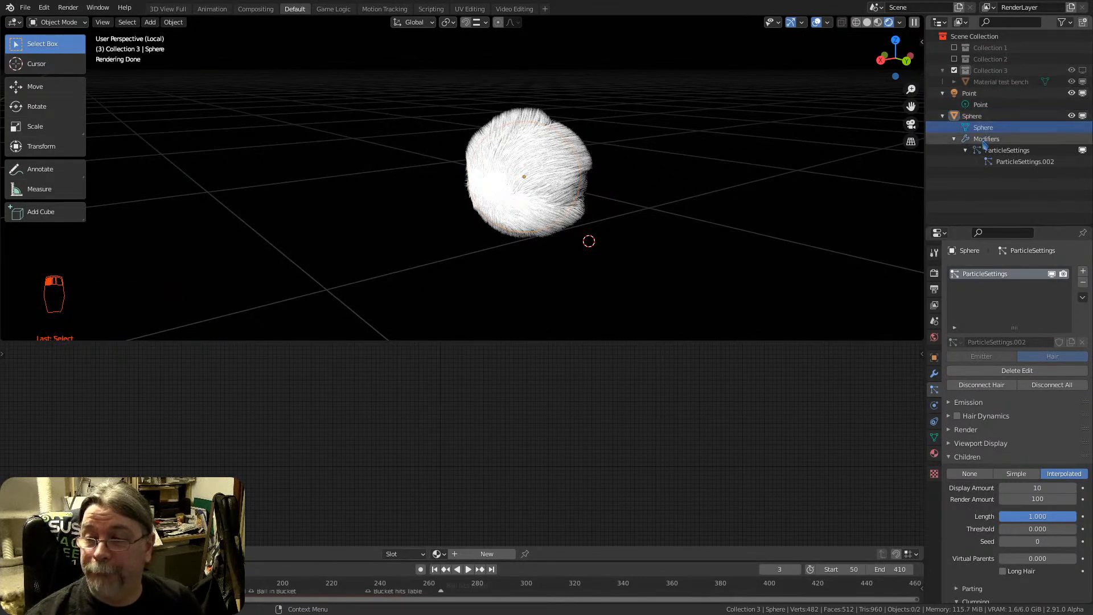
pyautogui.click(972, 116)
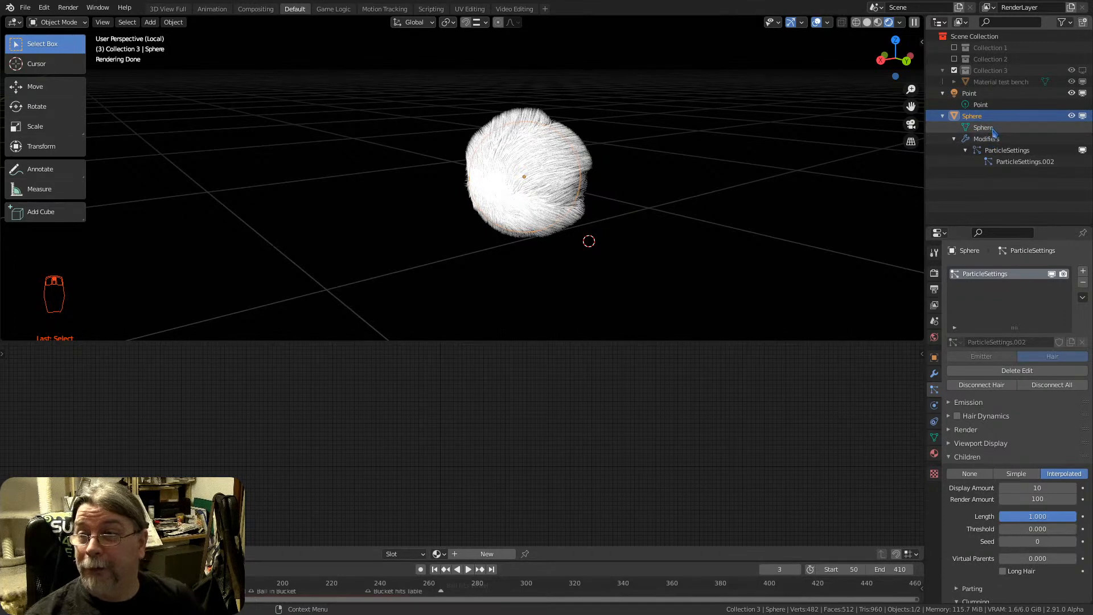
# Examine the outliner's filter options, search field, display modes and editor type choices
pyautogui.click(1062, 21)
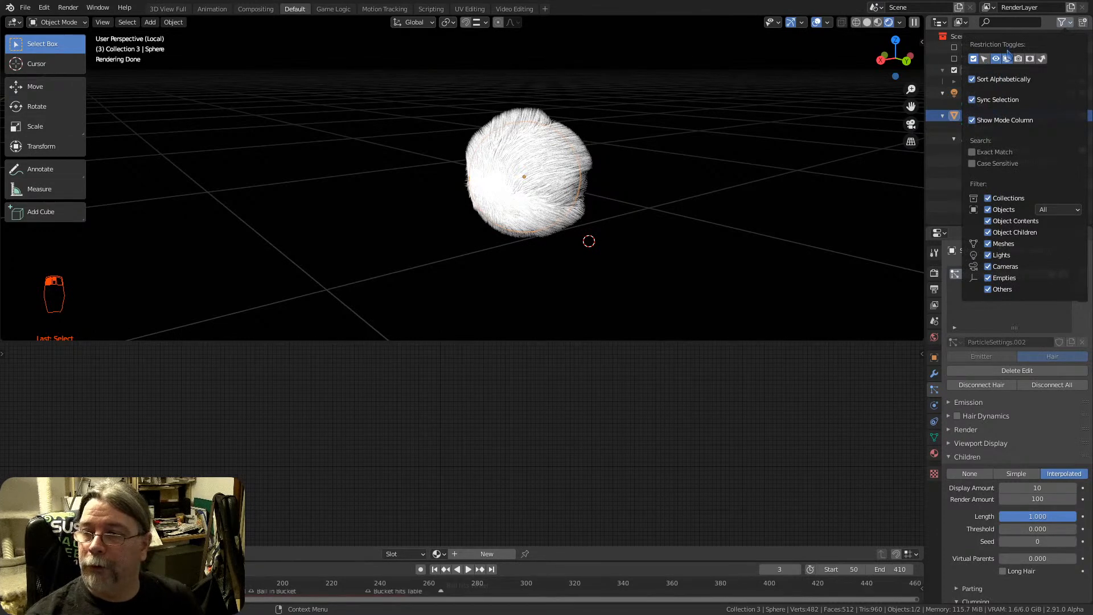
pyautogui.click(1011, 23)
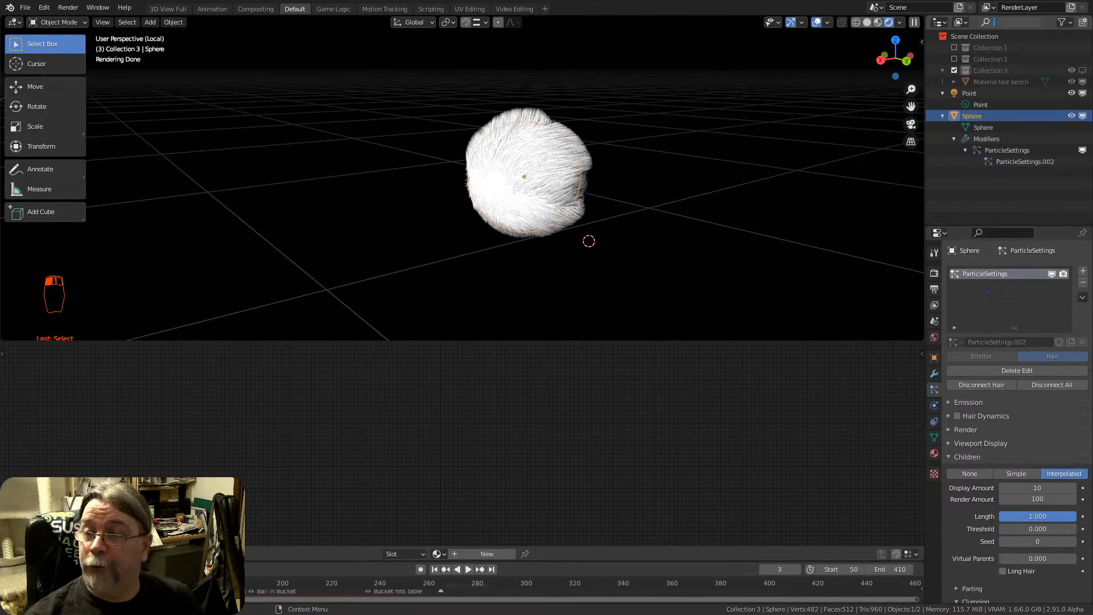
pyautogui.click(963, 22)
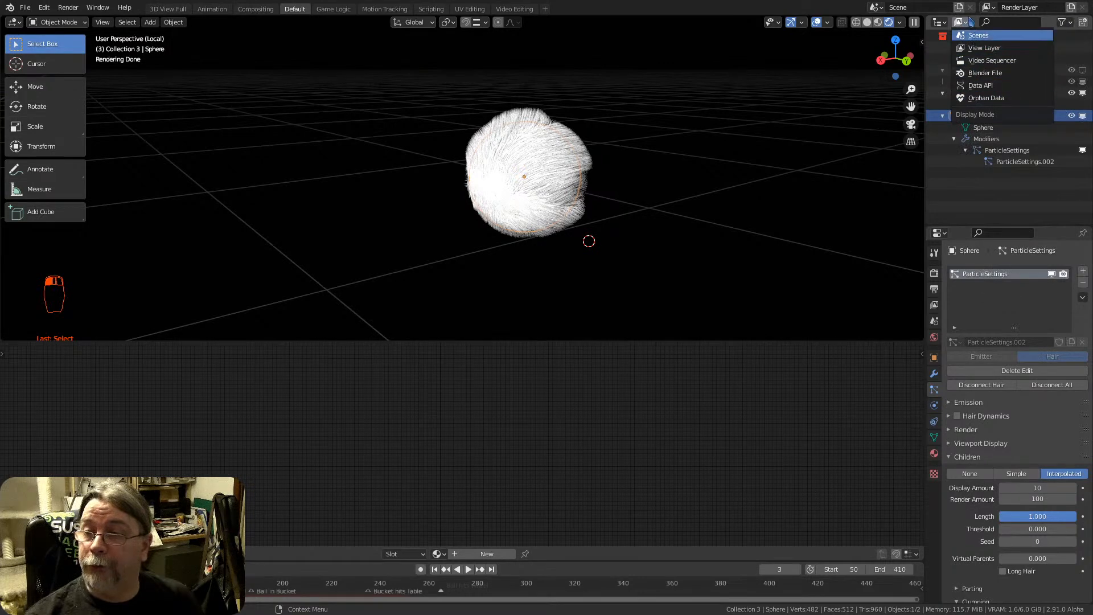
pyautogui.click(1062, 22)
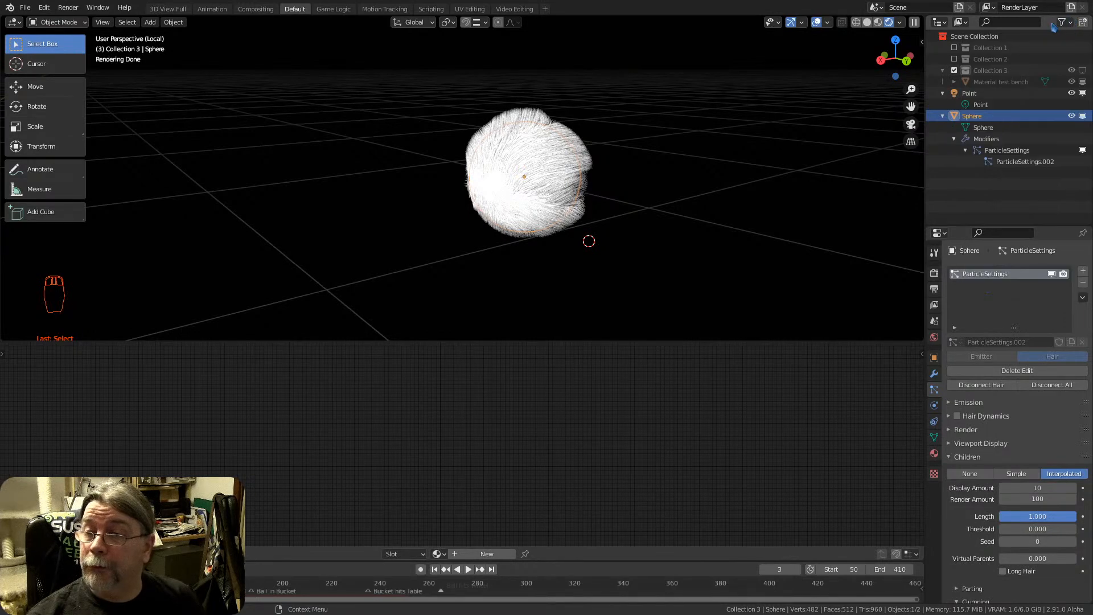
pyautogui.click(939, 22)
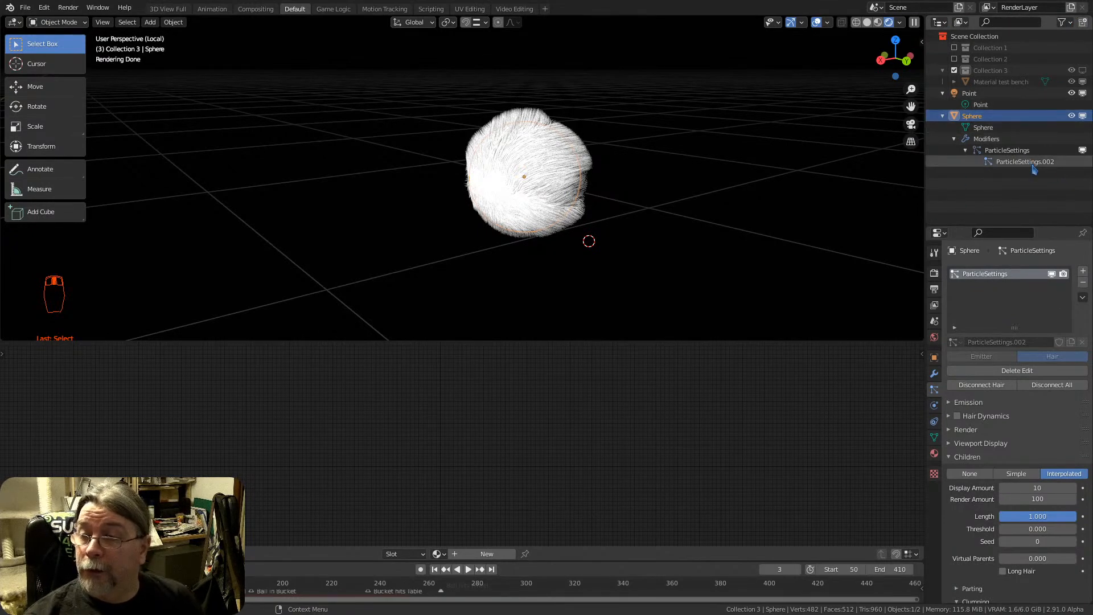
# Include Collection 2 in the view layer and exclude it again
pyautogui.click(954, 60)
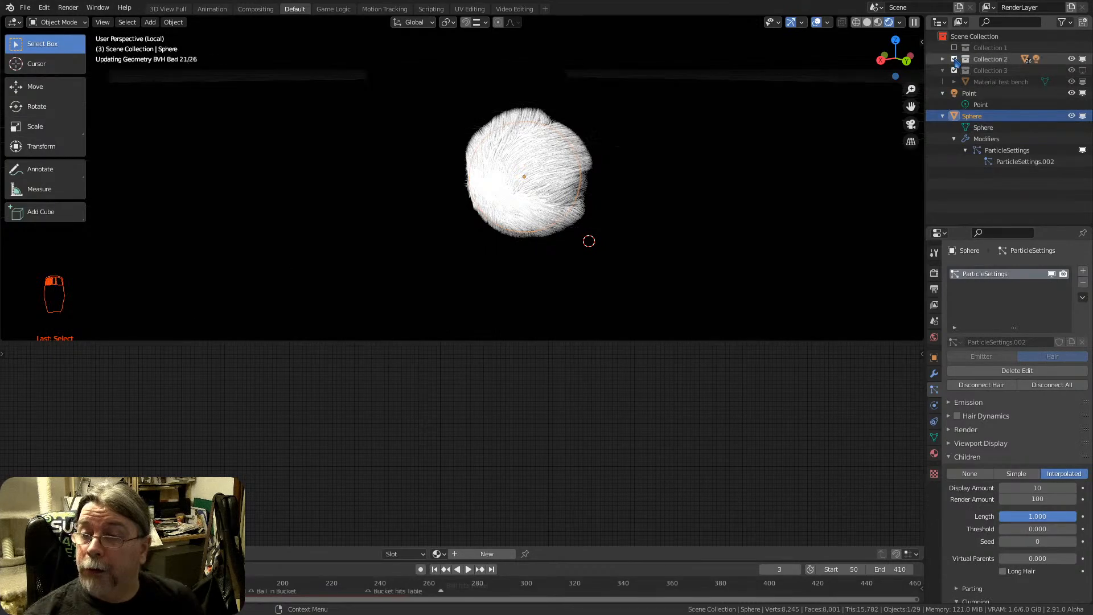
pyautogui.click(954, 59)
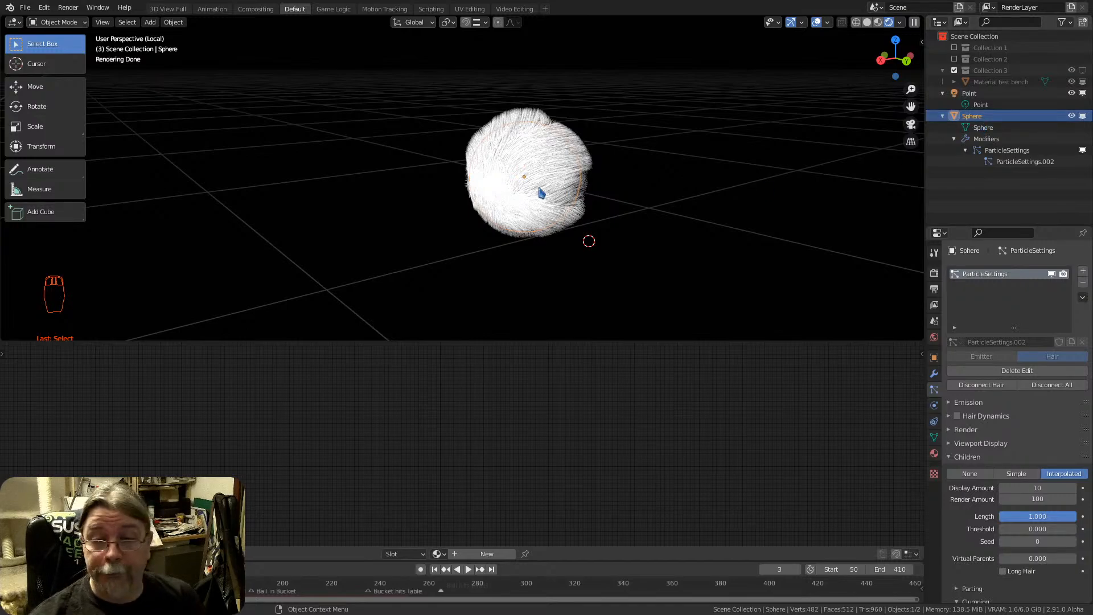
# Flip the shader editor's header to the opposite edge of its area
pyautogui.moveTo(506, 173)
pyautogui.mouseDown(button='middle')
pyautogui.moveTo(534, 161)
pyautogui.moveTo(516, 161)
pyautogui.moveTo(510, 185)
pyautogui.mouseUp(button='middle')
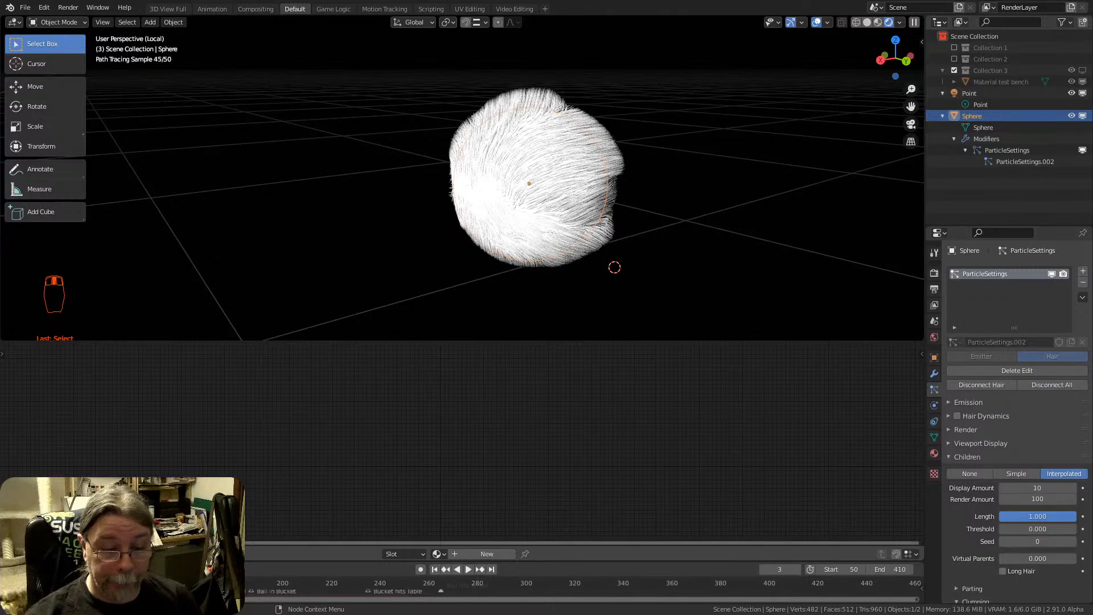
pyautogui.rightClick(252, 550)
pyautogui.click(257, 578)
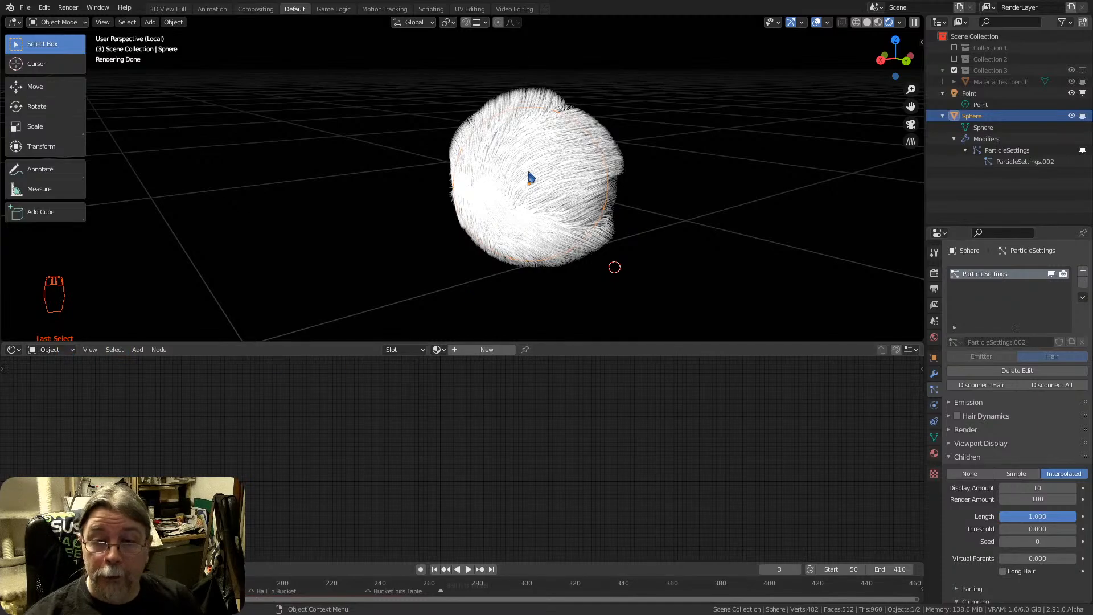
pyautogui.moveTo(508, 196); pyautogui.dragTo(519, 186, button='middle')
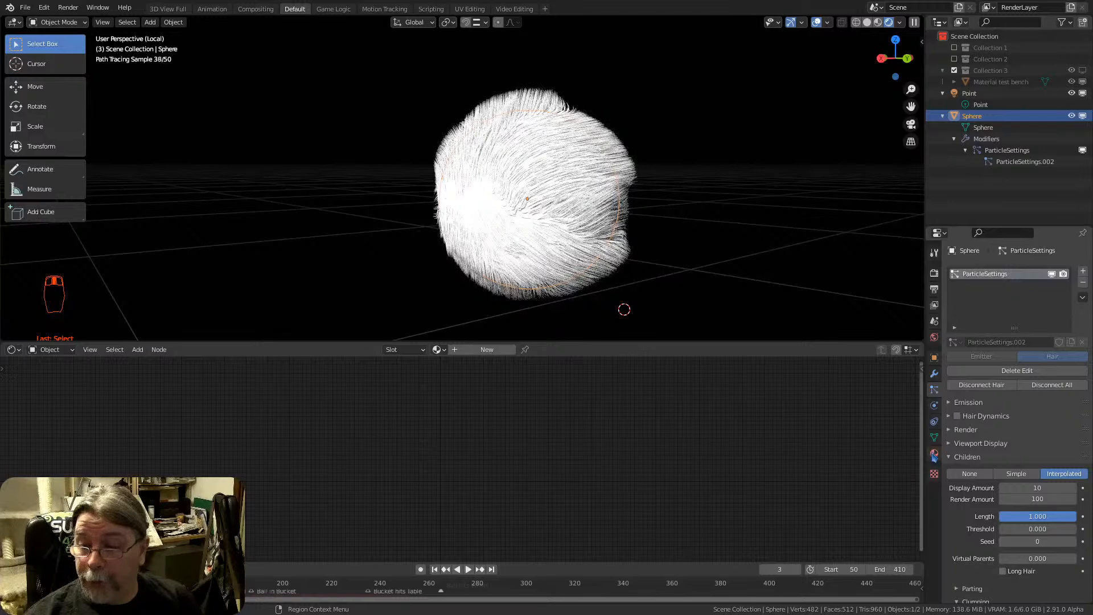
# Add a material slot to the Sphere and create a new material in it
pyautogui.click(934, 453)
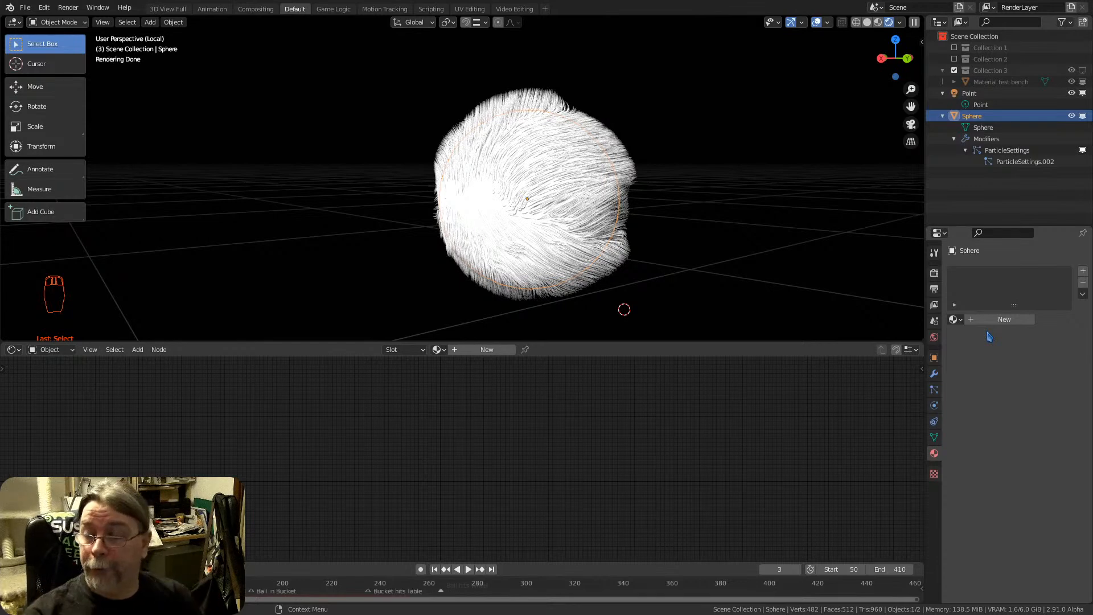
pyautogui.click(1083, 271)
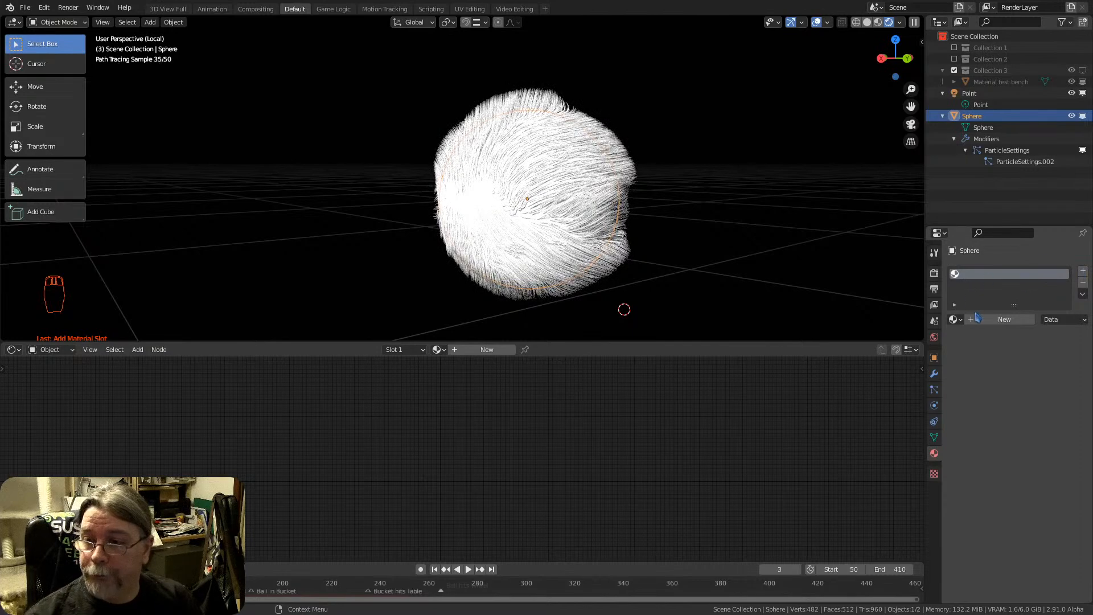
pyautogui.click(1003, 319)
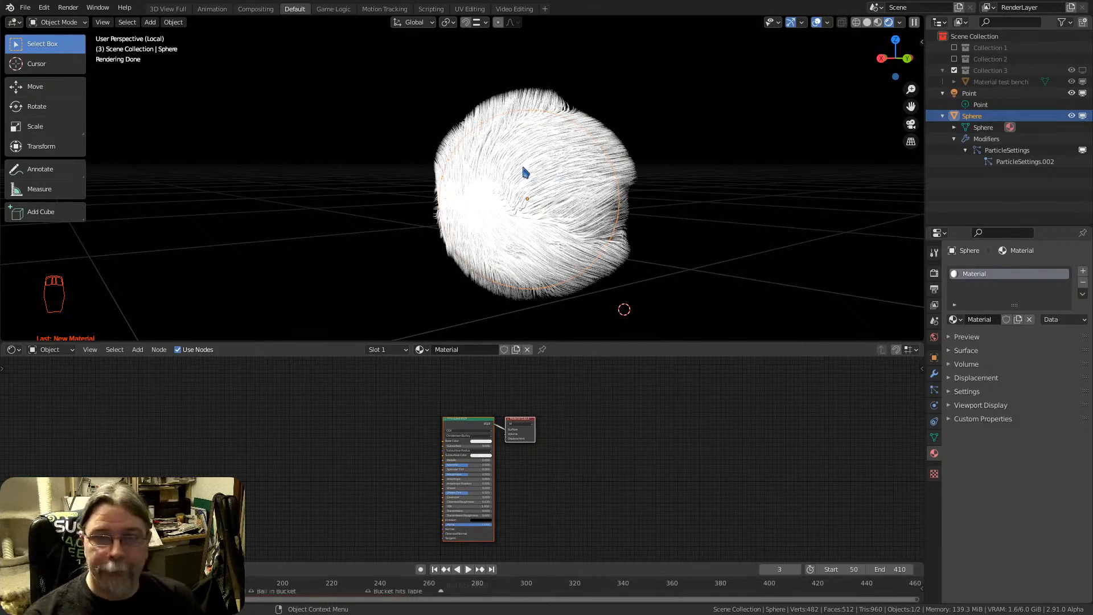
# Add a cube mesh to the scene and scale it down to roughly the furry sphere's size
pyautogui.scroll(-2, 552, 160)
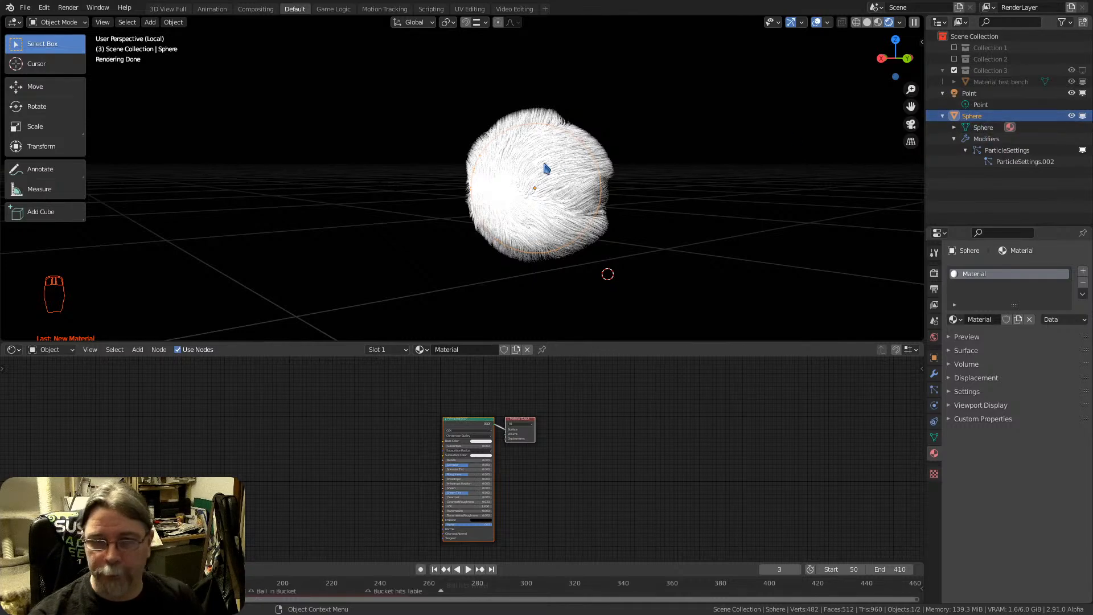
pyautogui.moveTo(547, 165); pyautogui.dragTo(613, 166, button='middle')
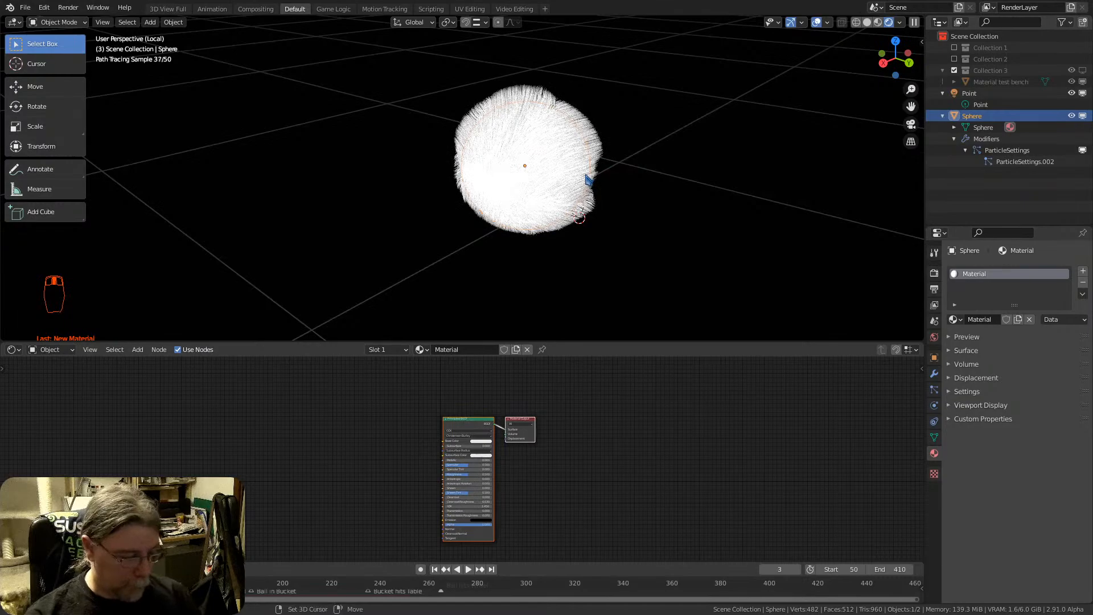
pyautogui.hotkey('shift', 'a')
pyautogui.moveTo(558, 40)
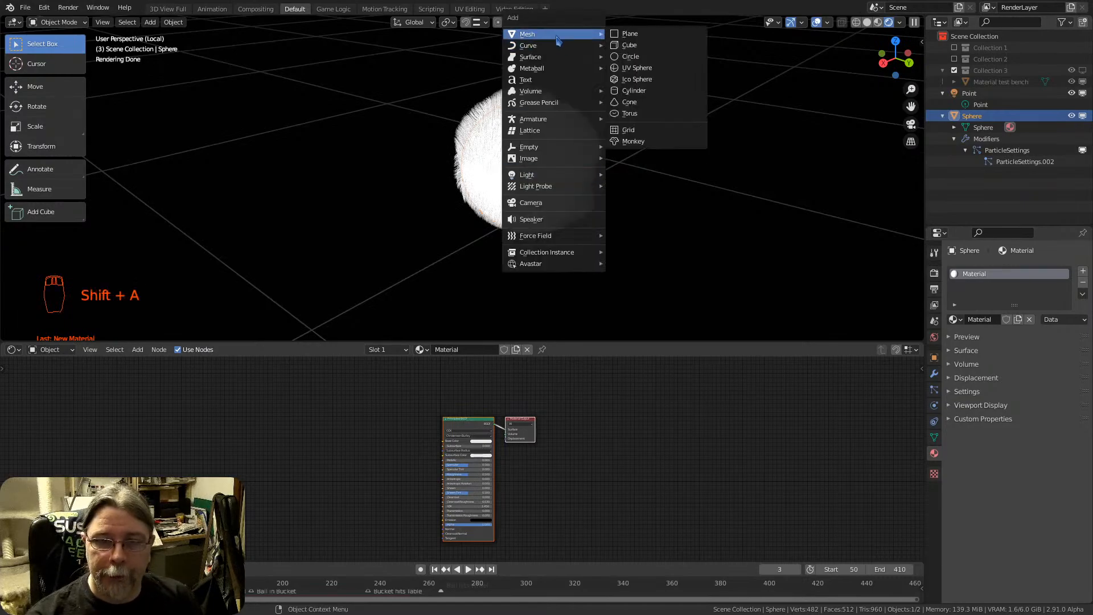
pyautogui.click(629, 45)
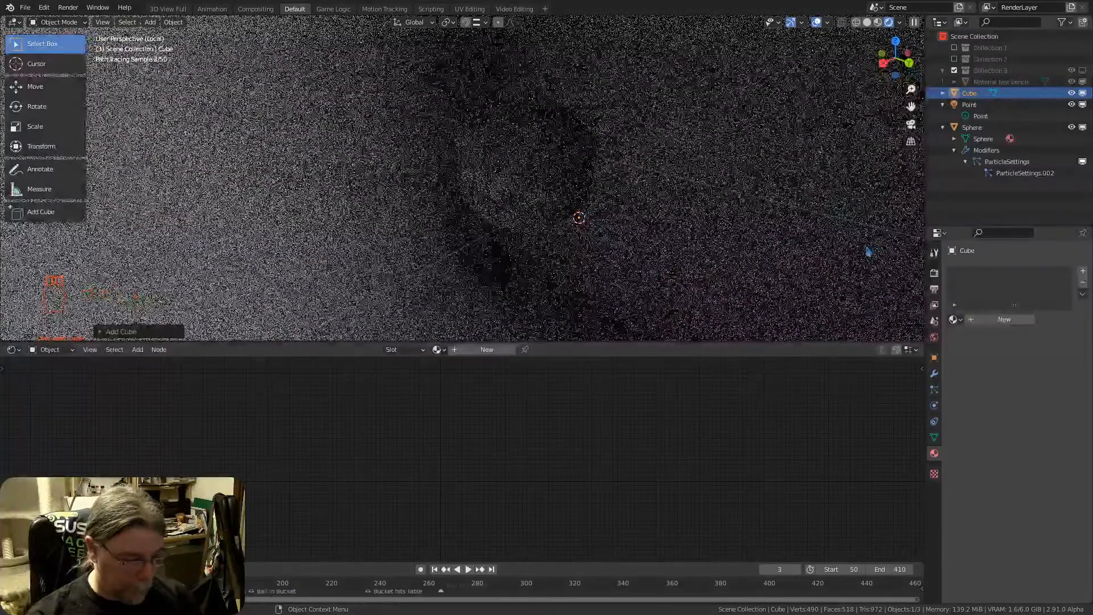
pyautogui.press('s')
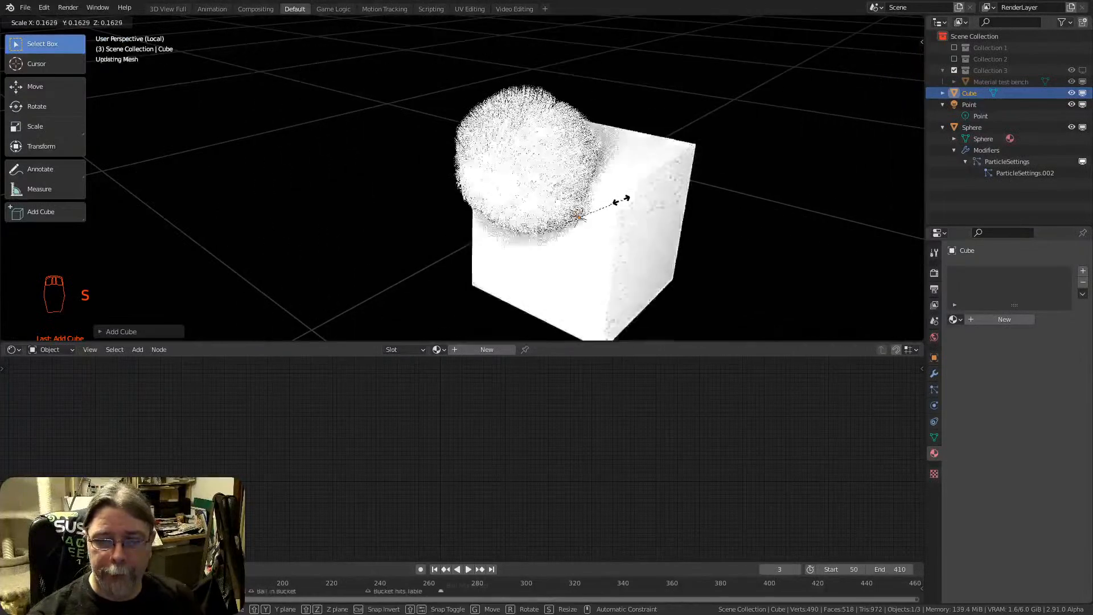
pyautogui.click(614, 226)
# Move the cube clear of the furry sphere and switch the viewport to Material Preview shading
pyautogui.press('g')
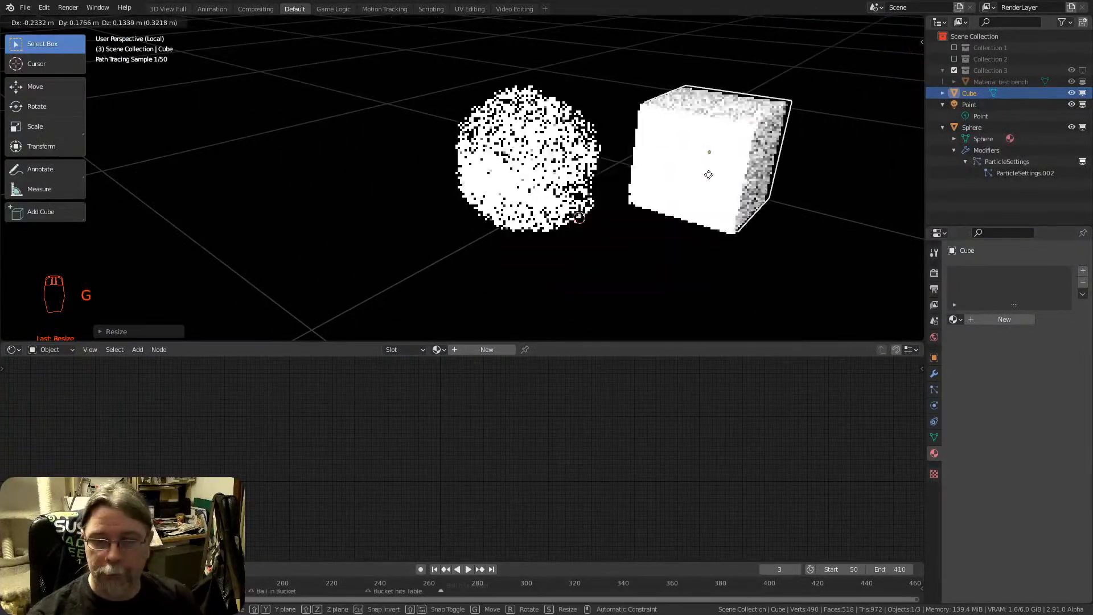
pyautogui.click(748, 154)
pyautogui.click(878, 23)
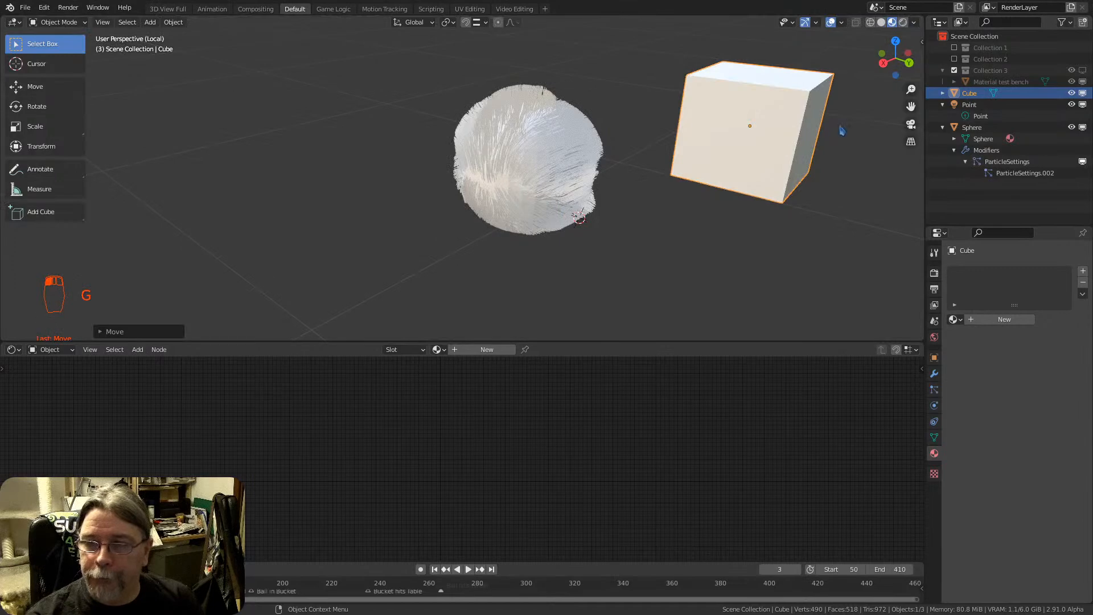
pyautogui.click(729, 145)
pyautogui.press('g')
pyautogui.click(757, 223)
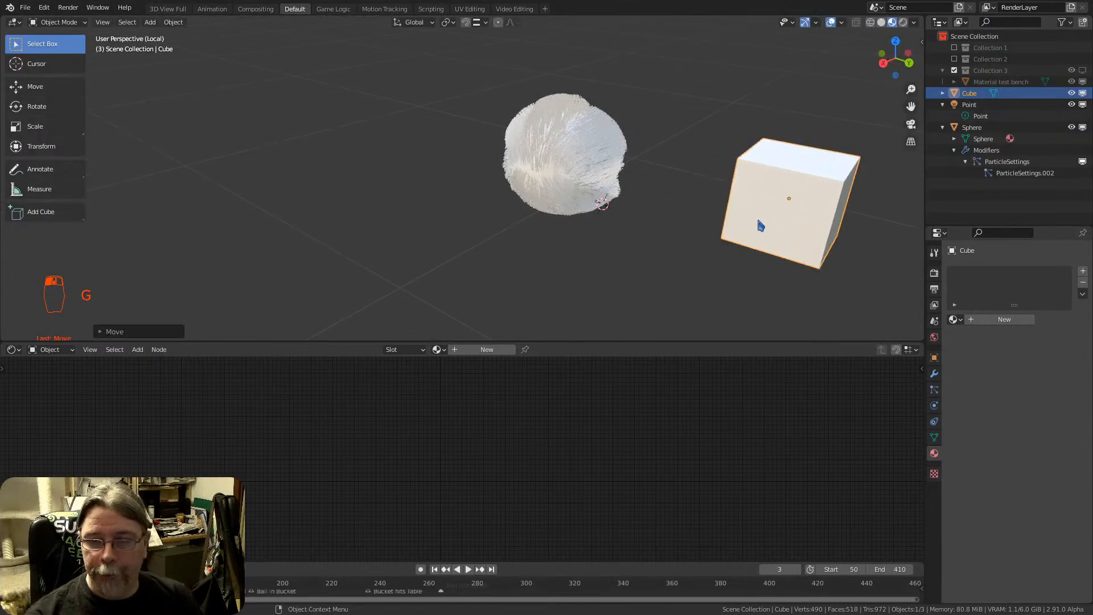
# Parent the cube to the sphere with the Object option
pyautogui.keyDown('shift'); pyautogui.click(555, 141); pyautogui.keyUp('shift')
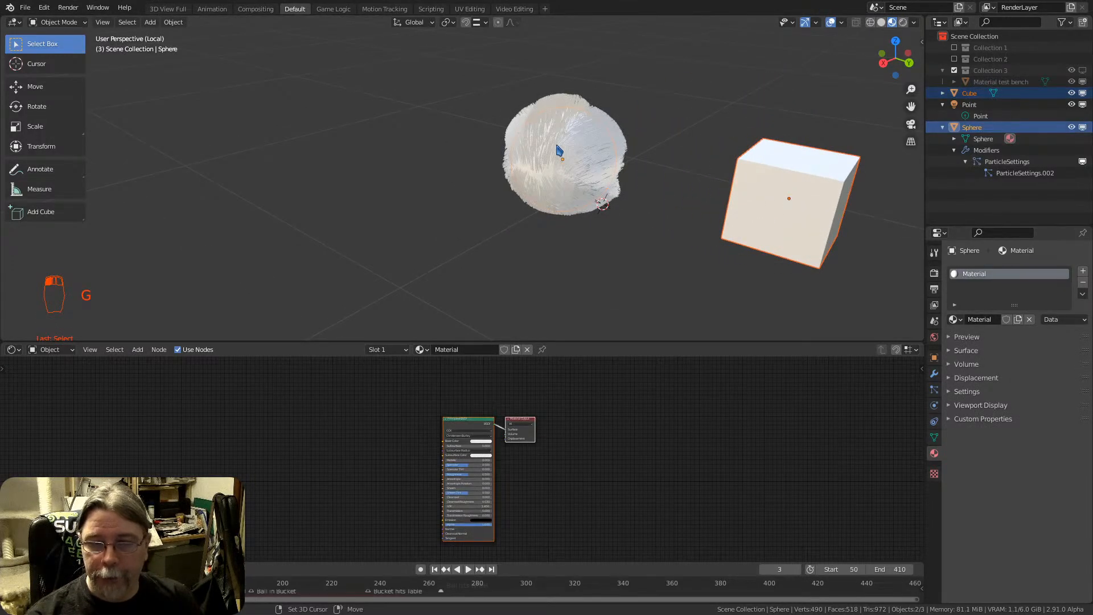
pyautogui.hotkey('ctrl', 'p')
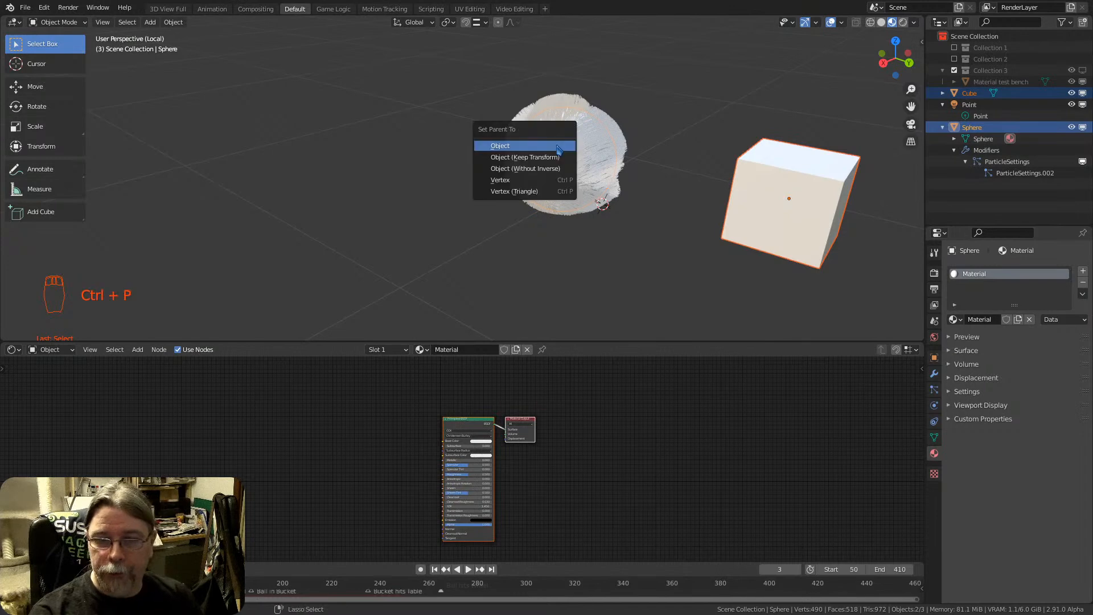
pyautogui.click(492, 148)
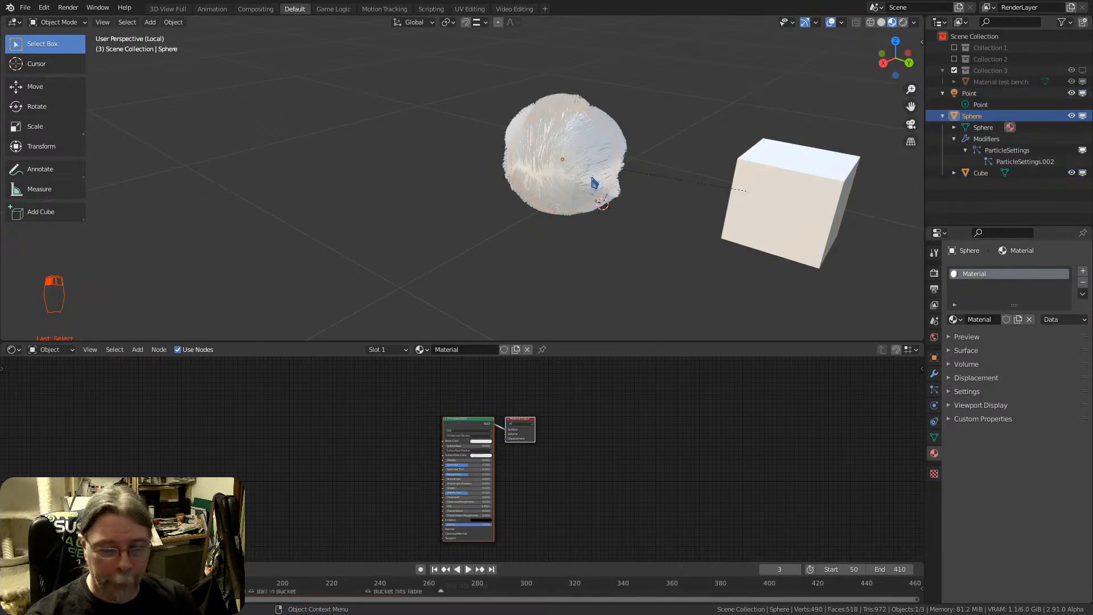
# Move the sphere together with its child cube, then expand the Cube entry in the outliner
pyautogui.press('g')
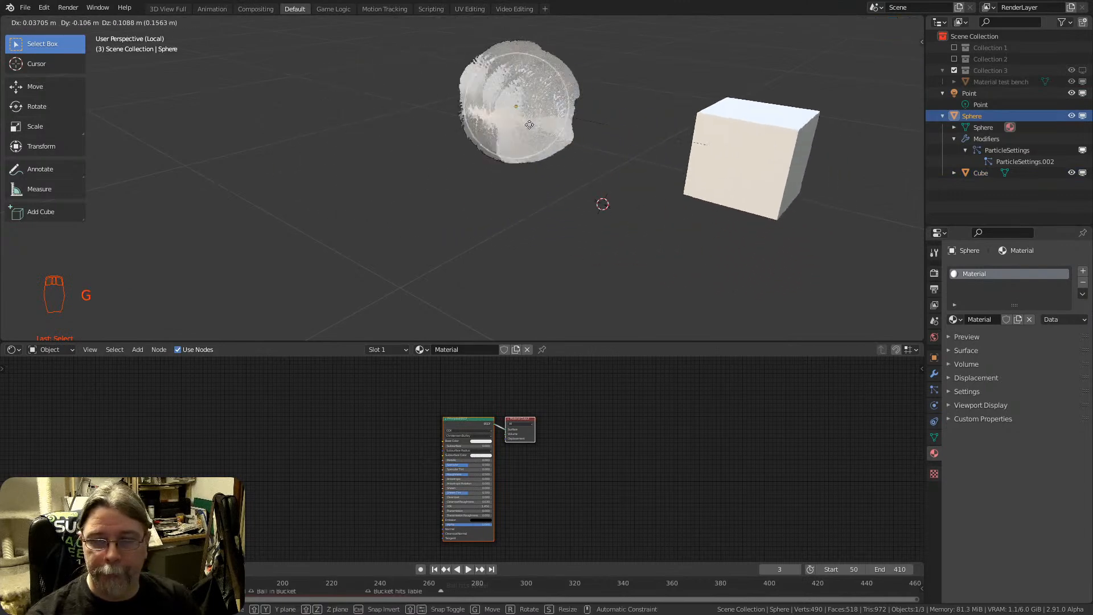
pyautogui.click(532, 140)
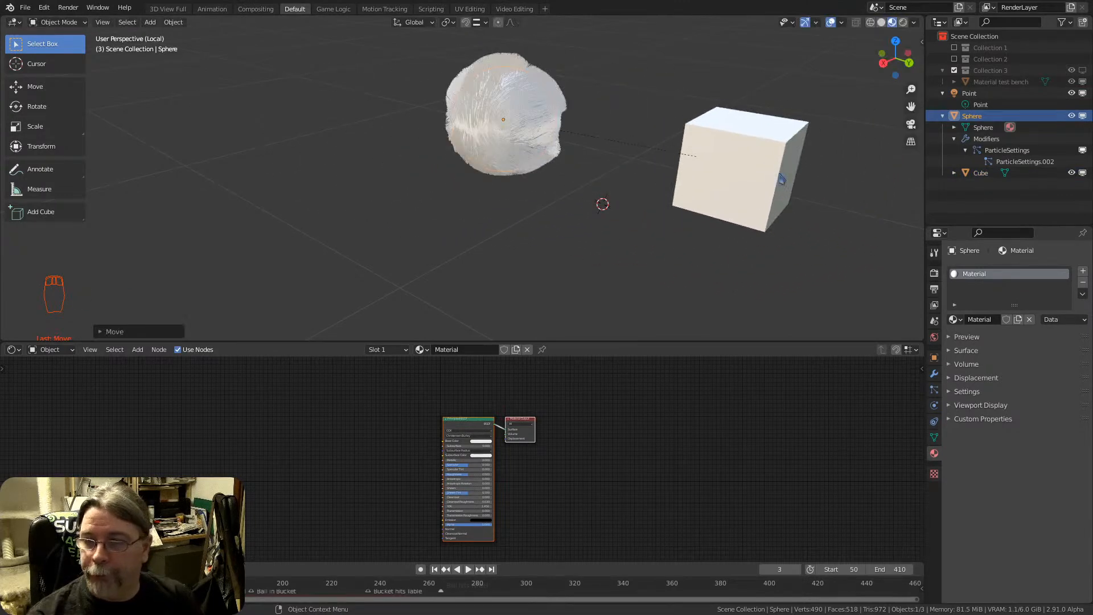
pyautogui.click(954, 173)
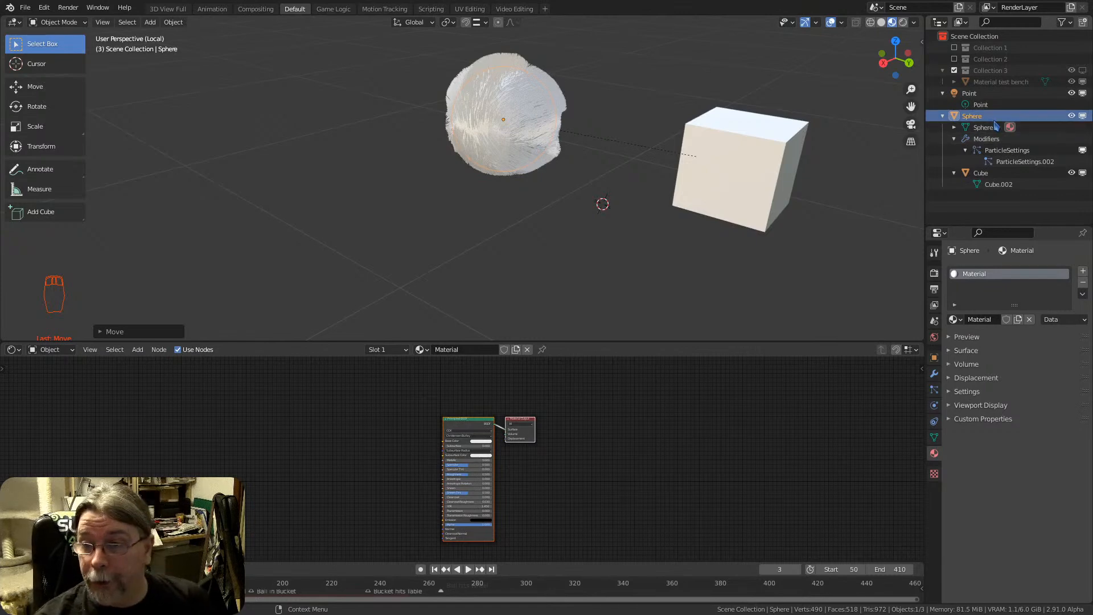
# Delete the cube from the scene and select the sphere again
pyautogui.click(723, 172)
pyautogui.press('x')
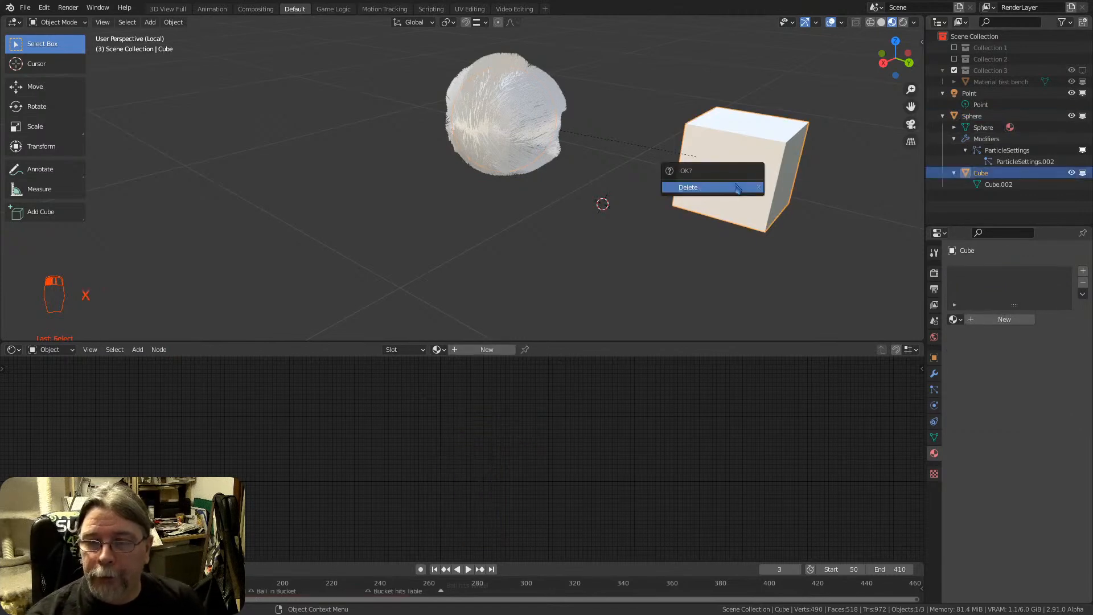
pyautogui.click(699, 196)
pyautogui.click(484, 121)
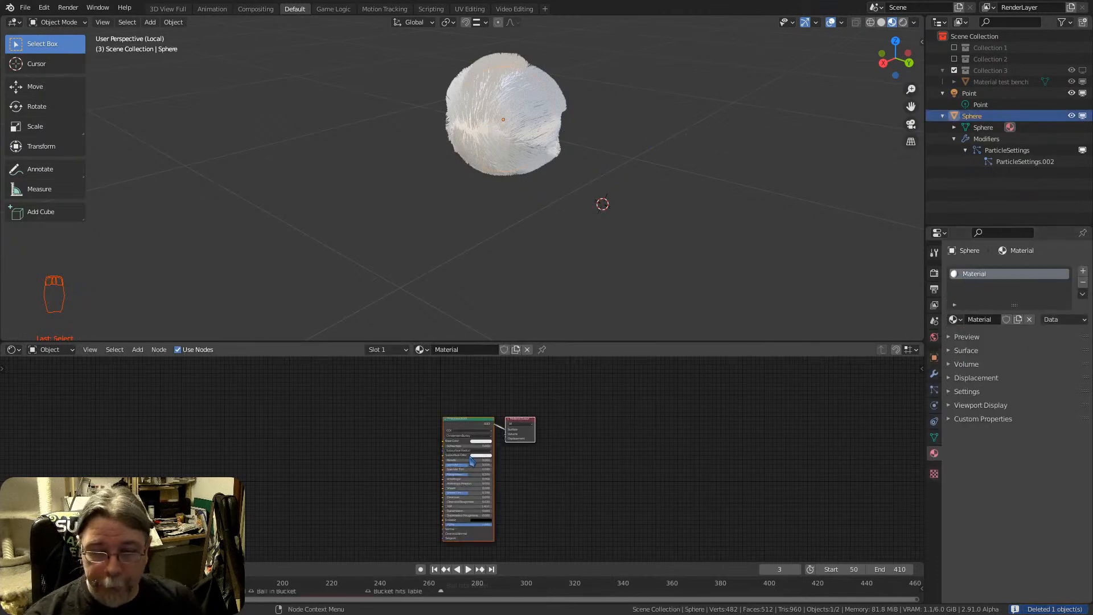
# Enlarge the shader editor area and bring the Principled BSDF and Material Output nodes into close view
pyautogui.scroll(6, 496, 440)
pyautogui.scroll(-2, 580, 488)
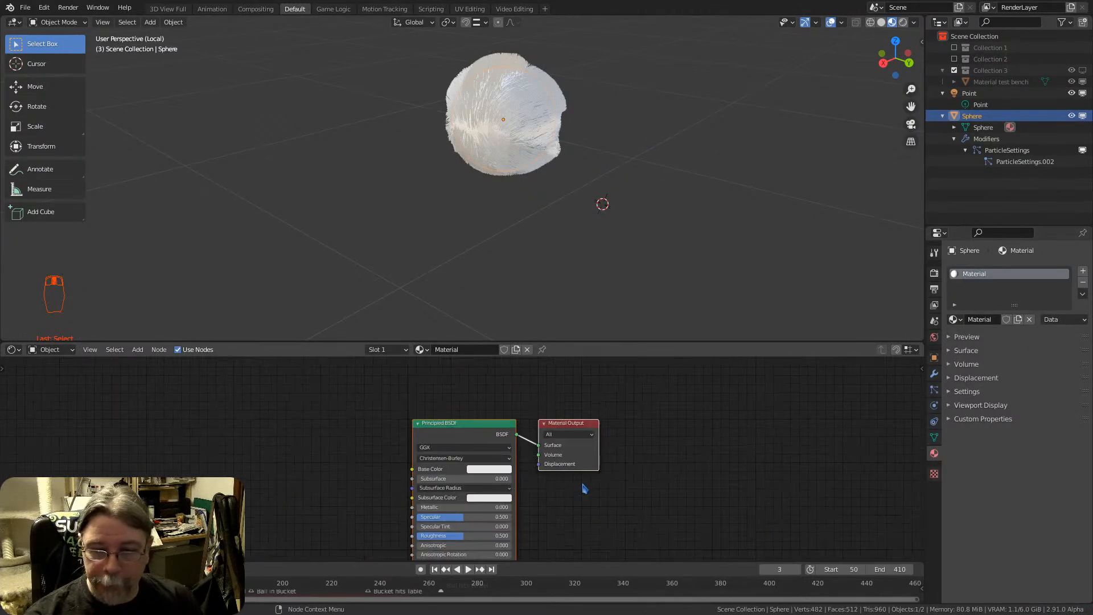
pyautogui.scroll(1, 597, 487)
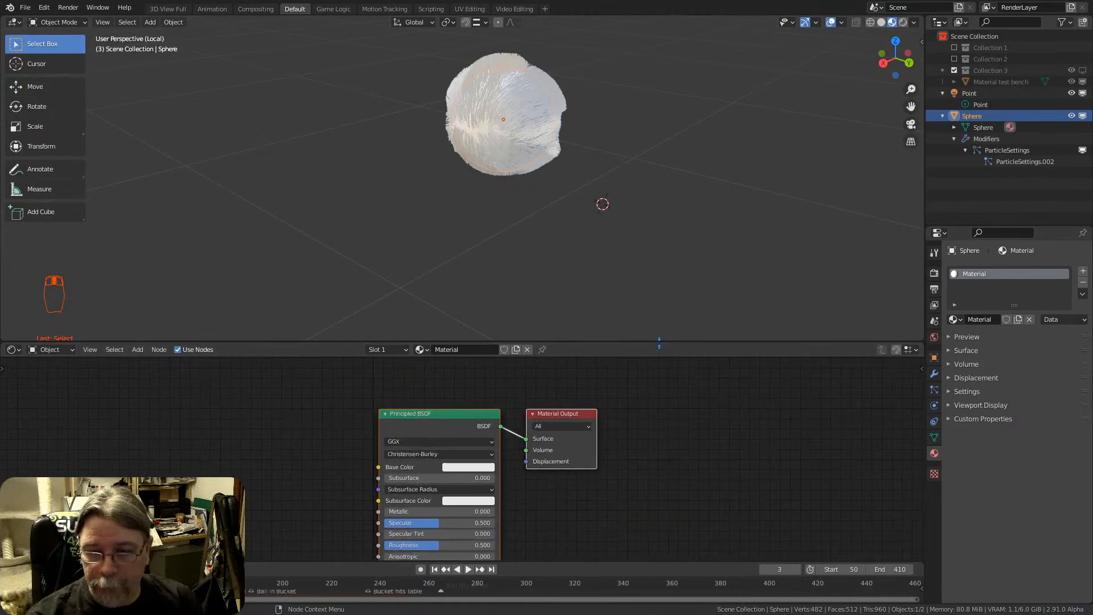
pyautogui.moveTo(655, 344); pyautogui.dragTo(643, 239)
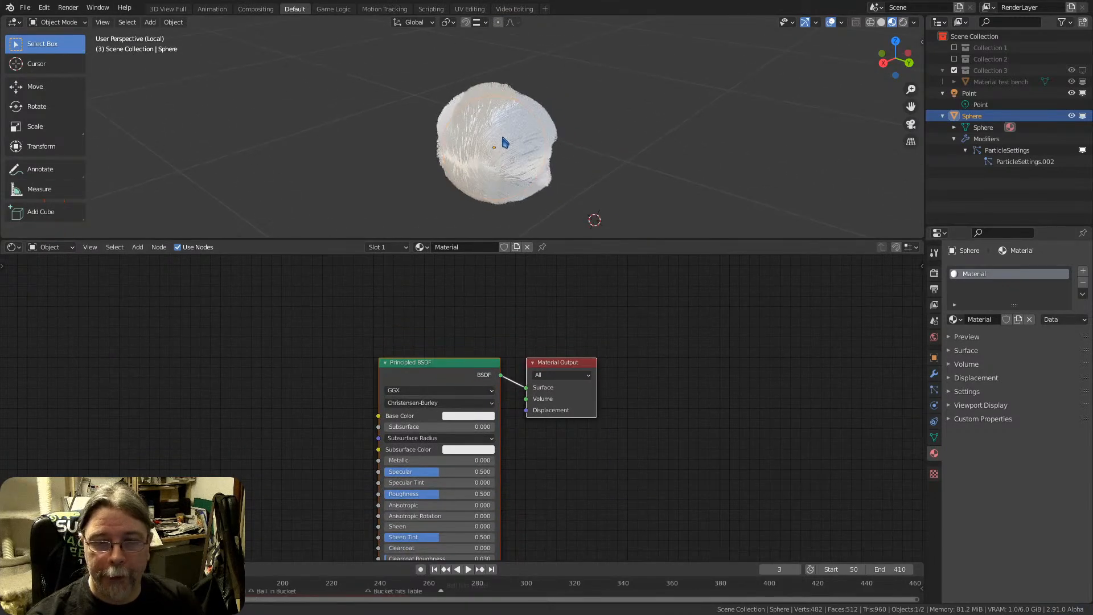
pyautogui.moveTo(442, 363); pyautogui.dragTo(470, 271)
pyautogui.scroll(2, 471, 331)
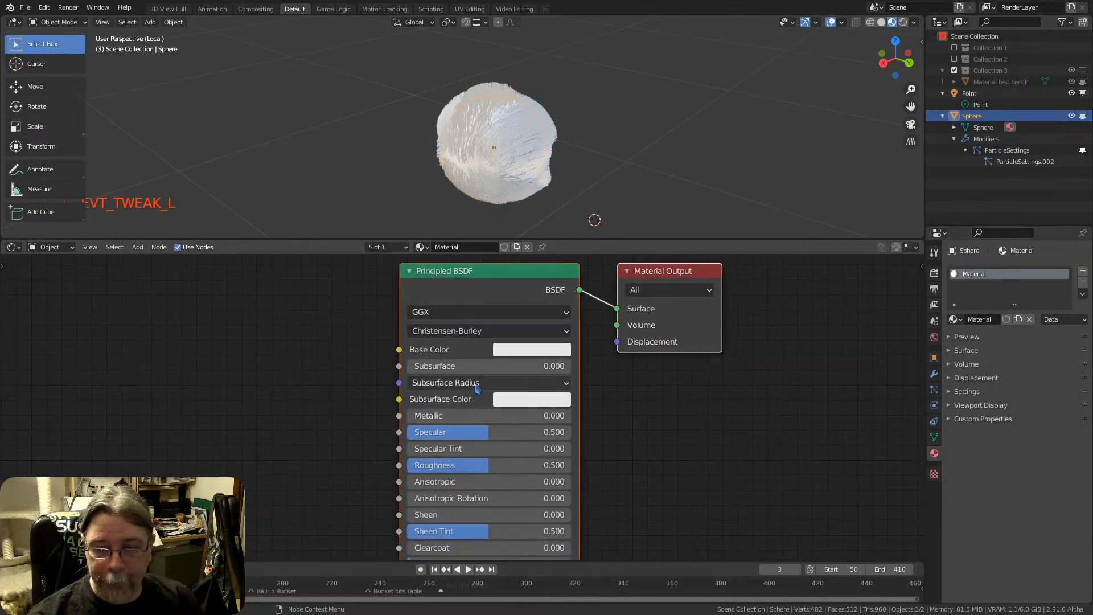
# Switch the 3D viewport to rendered shading and view the furry sphere from another angle
pyautogui.scroll(-1, 508, 416)
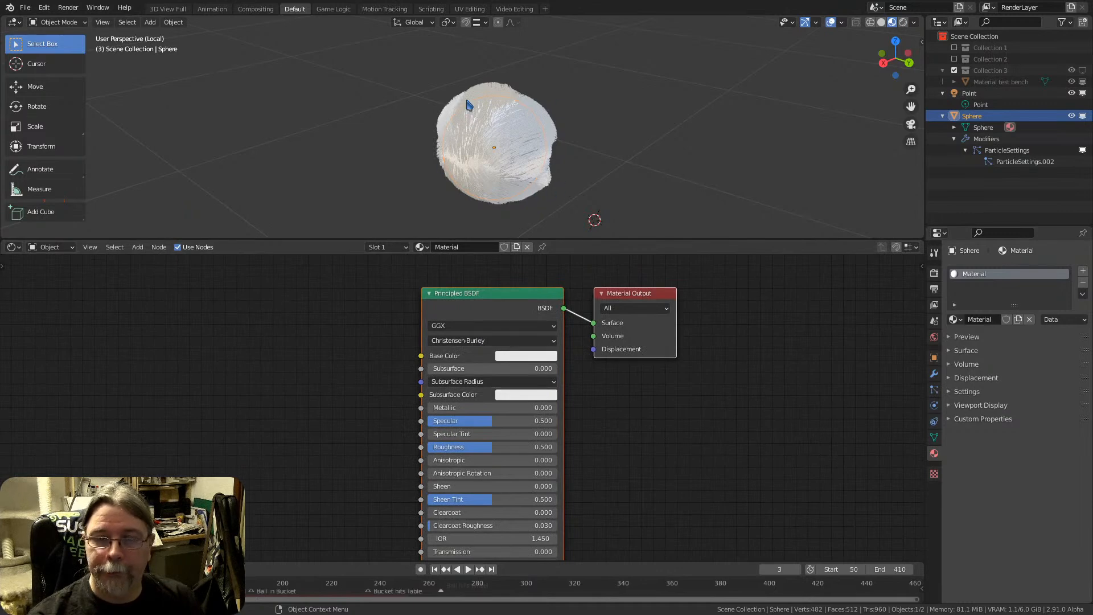
pyautogui.click(903, 22)
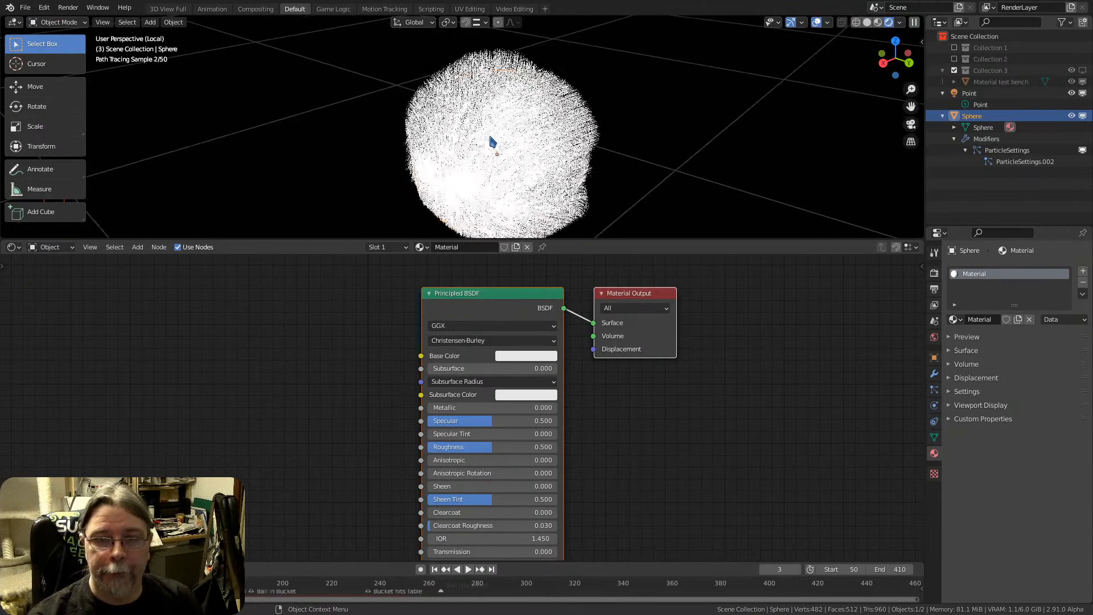
pyautogui.moveTo(489, 149)
pyautogui.mouseDown(button='middle')
pyautogui.moveTo(541, 125)
pyautogui.moveTo(466, 169)
pyautogui.moveTo(556, 113)
pyautogui.moveTo(519, 146)
pyautogui.moveTo(499, 111)
pyautogui.moveTo(505, 134)
pyautogui.moveTo(552, 145)
pyautogui.mouseUp(button='middle')
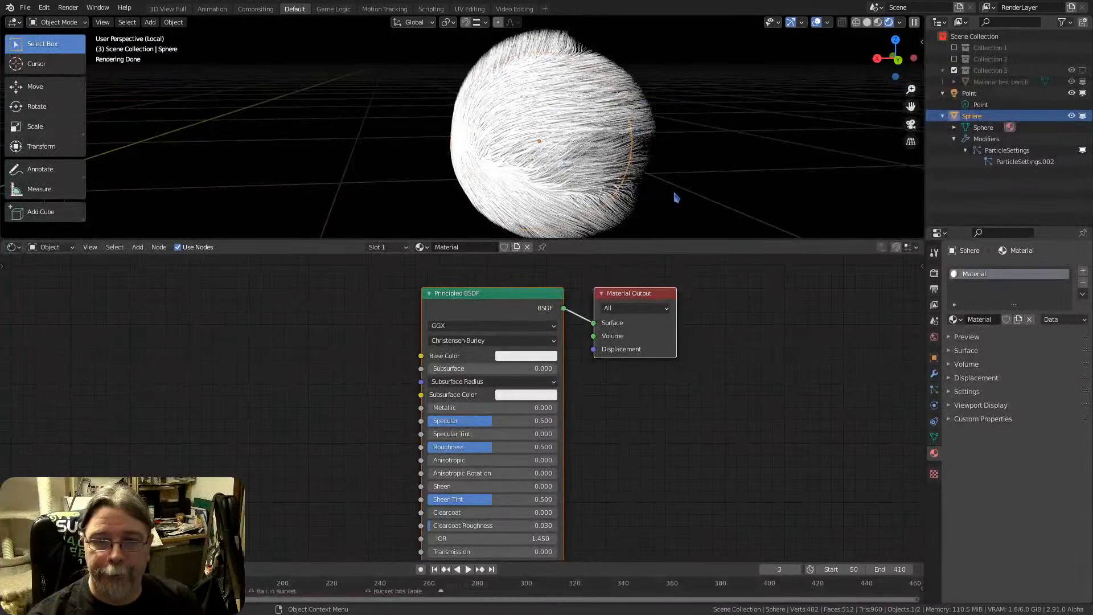
# Replace the Principled BSDF node with a Principled Hair BSDF connected to the Material Output's Surface input
pyautogui.click(494, 300)
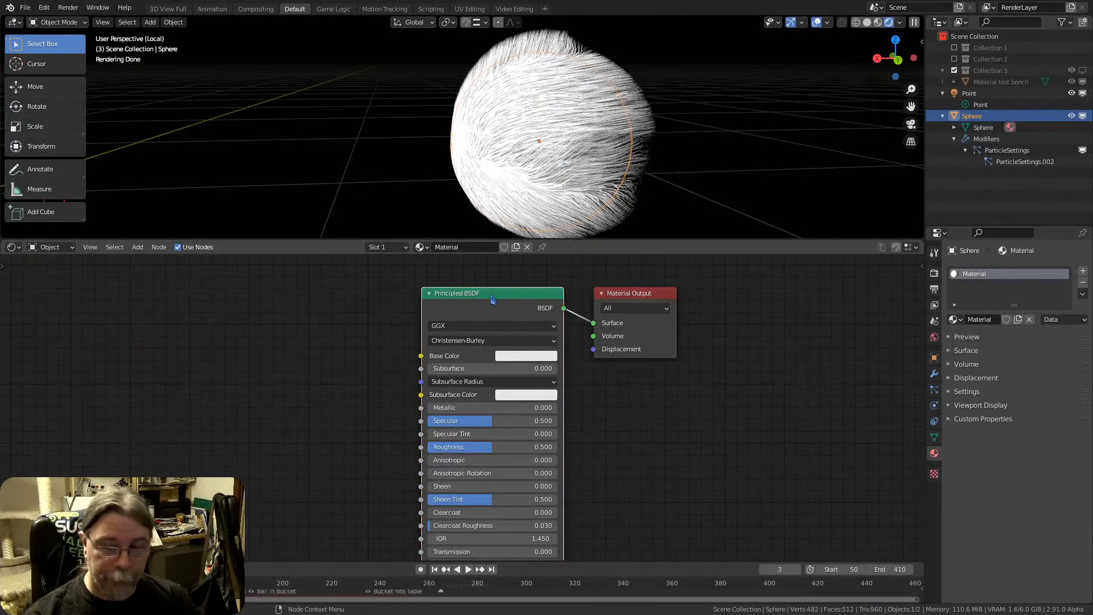
pyautogui.press('x')
pyautogui.hotkey('shift', 'a')
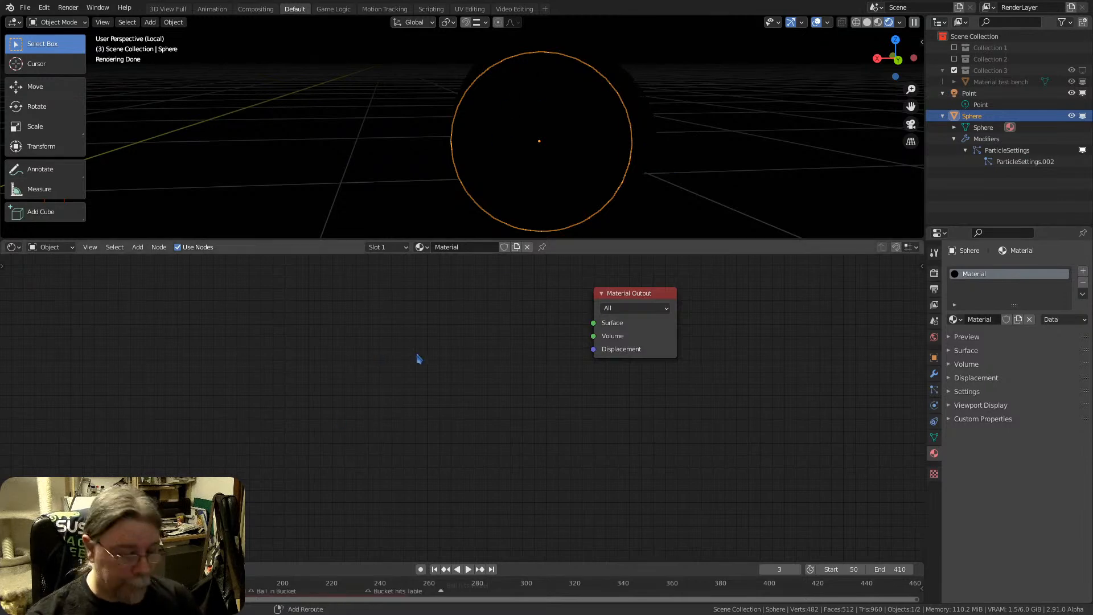
pyautogui.hotkey('shift', 'a')
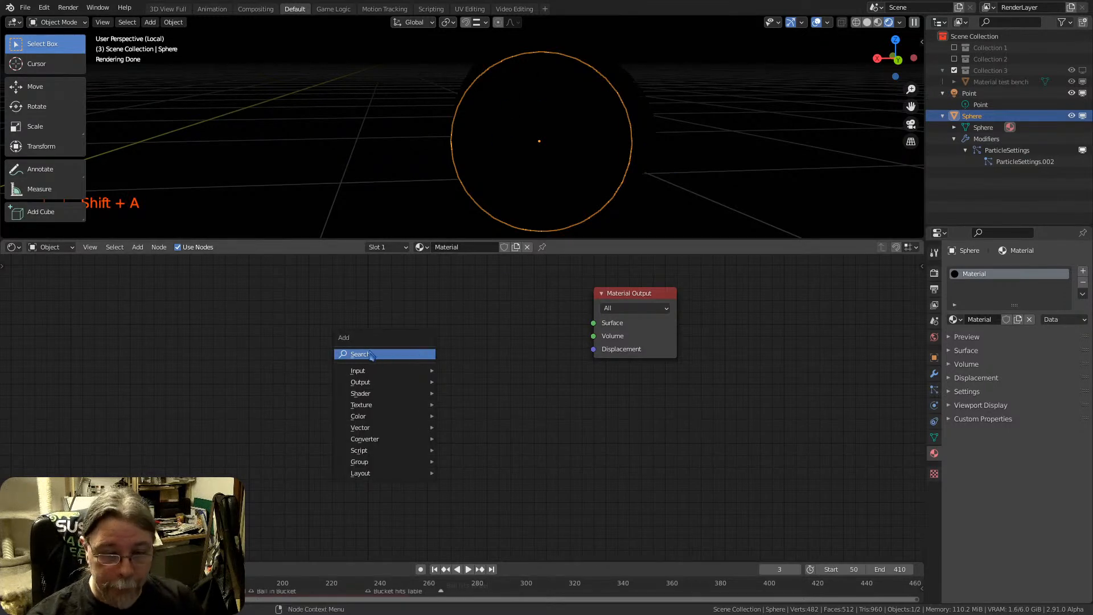
pyautogui.moveTo(375, 396)
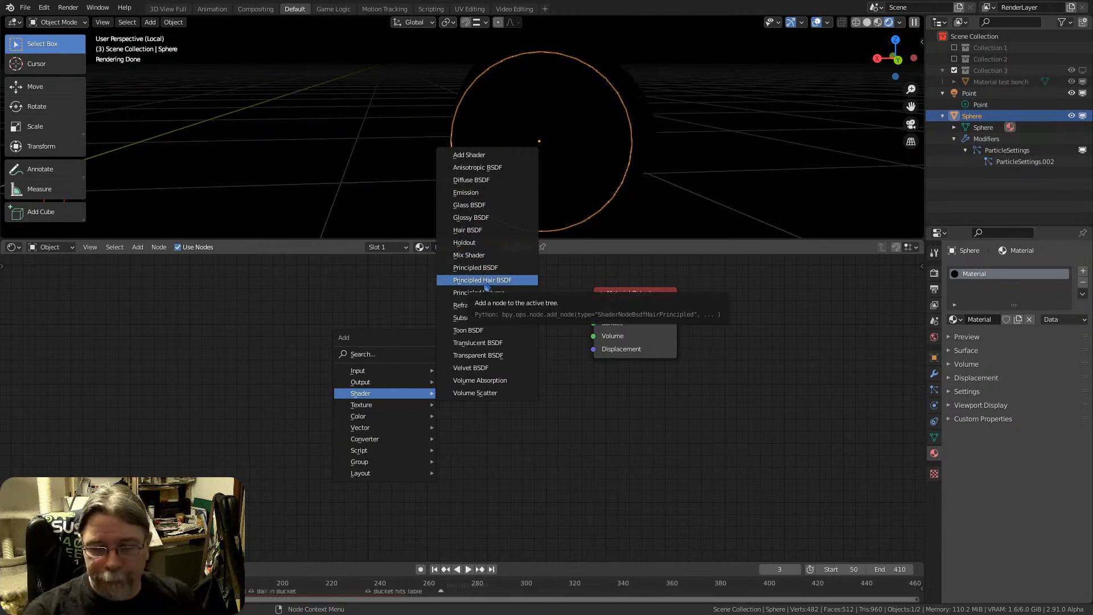
pyautogui.click(482, 280)
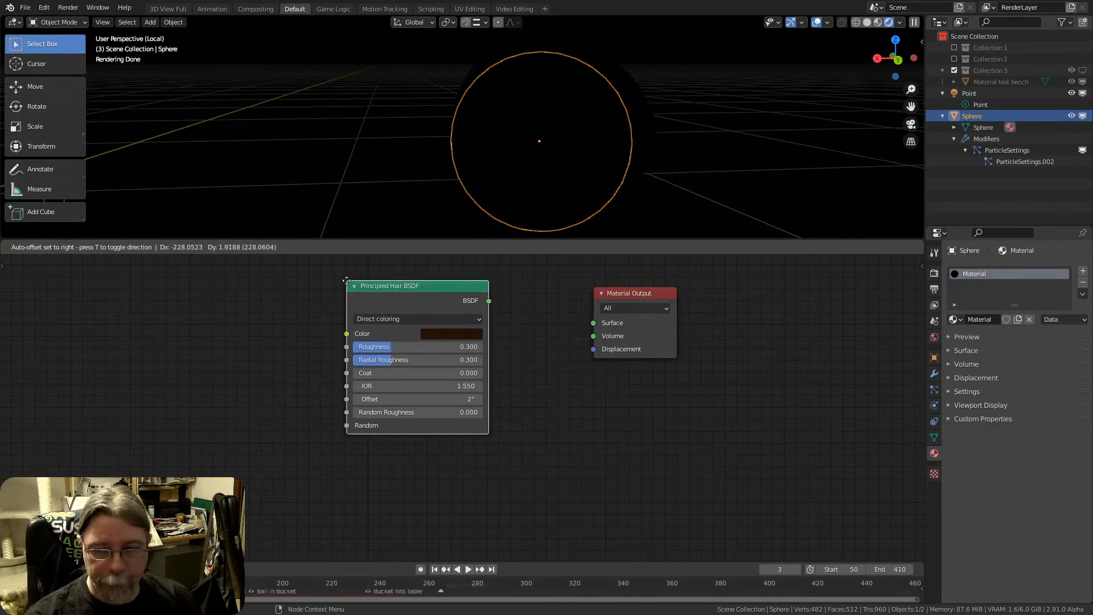
pyautogui.click(346, 280)
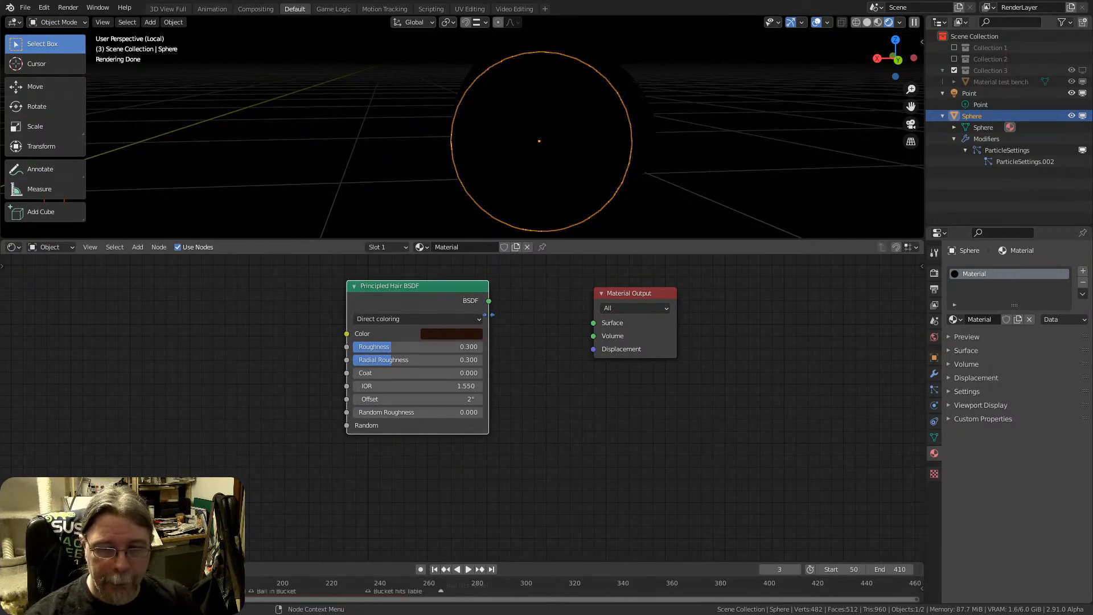
pyautogui.moveTo(488, 301); pyautogui.dragTo(594, 323)
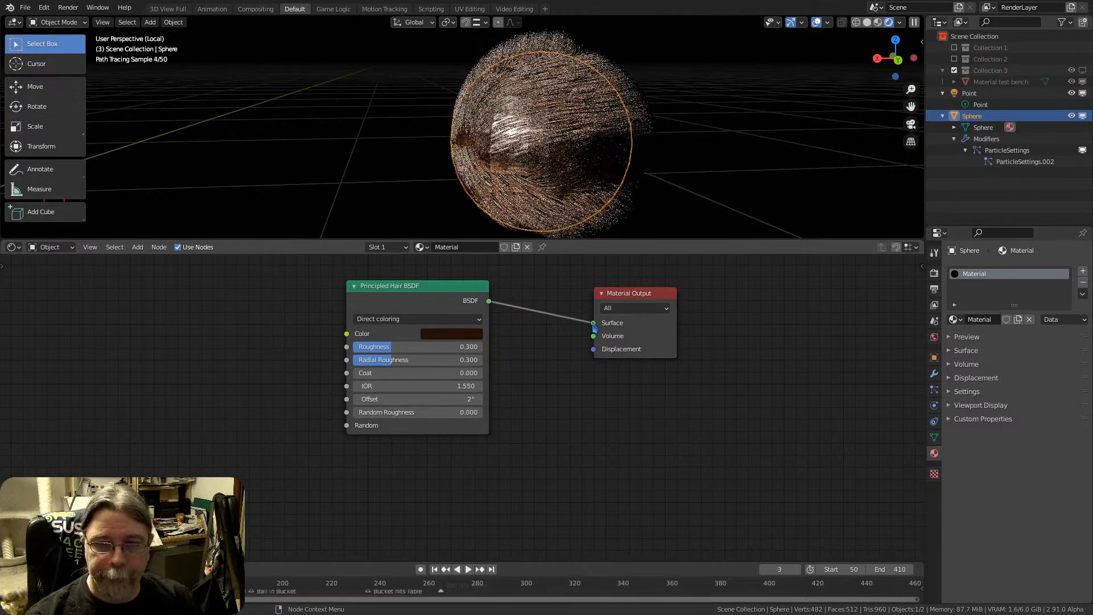
# Enlarge the 3D viewport above the shader editor and set the Principled Hair BSDF's Roughness to 0.082
pyautogui.moveTo(499, 146)
pyautogui.mouseDown(button='middle')
pyautogui.moveTo(541, 137)
pyautogui.moveTo(495, 141)
pyautogui.moveTo(548, 182)
pyautogui.moveTo(554, 147)
pyautogui.moveTo(598, 196)
pyautogui.mouseUp(button='middle')
pyautogui.scroll(3, 541, 137)
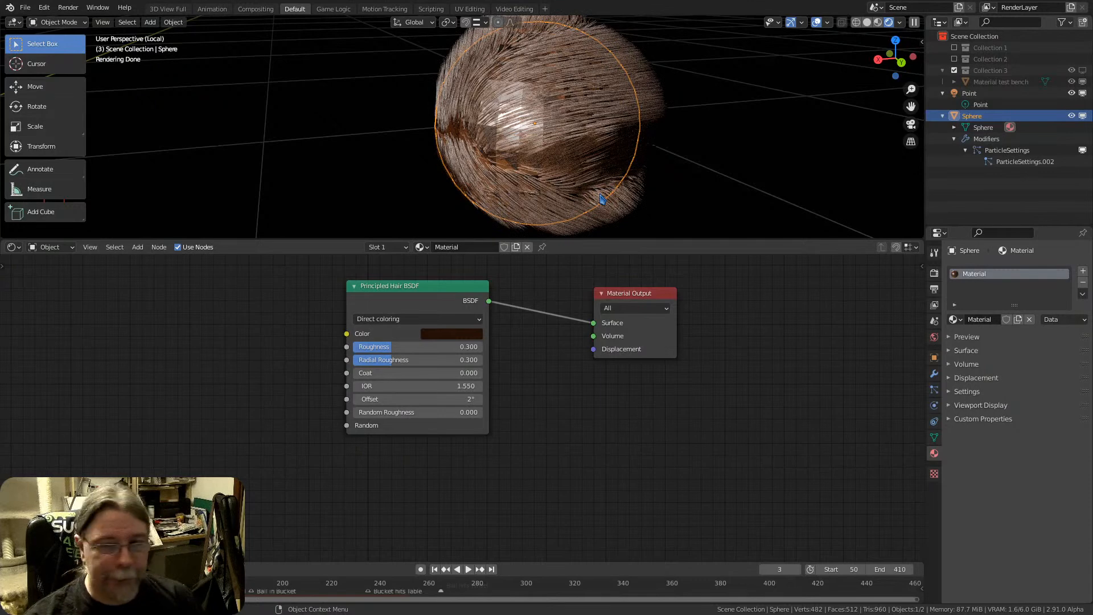
pyautogui.moveTo(576, 114); pyautogui.dragTo(591, 98, button='middle')
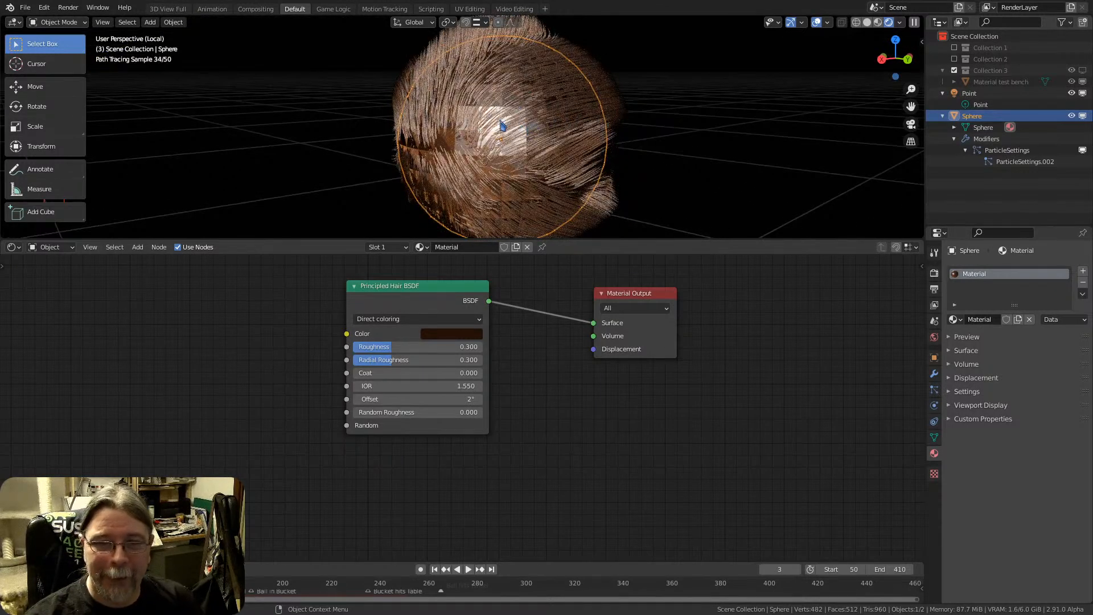
pyautogui.moveTo(502, 127)
pyautogui.mouseDown(button='middle')
pyautogui.moveTo(520, 141)
pyautogui.moveTo(494, 134)
pyautogui.mouseUp(button='middle')
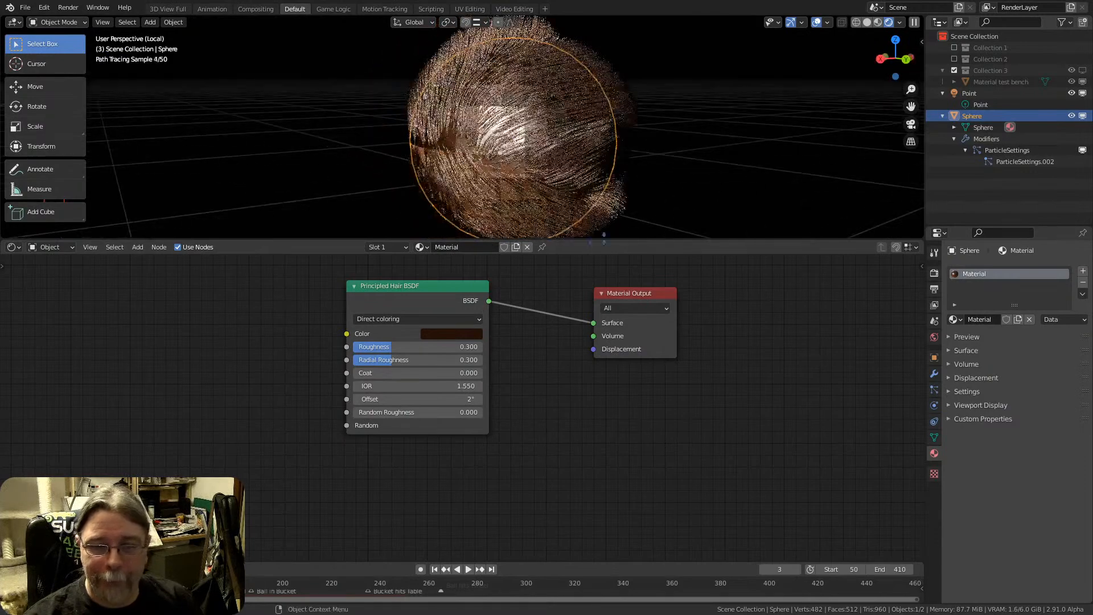
pyautogui.moveTo(603, 237); pyautogui.dragTo(627, 297)
pyautogui.moveTo(427, 317); pyautogui.dragTo(434, 342)
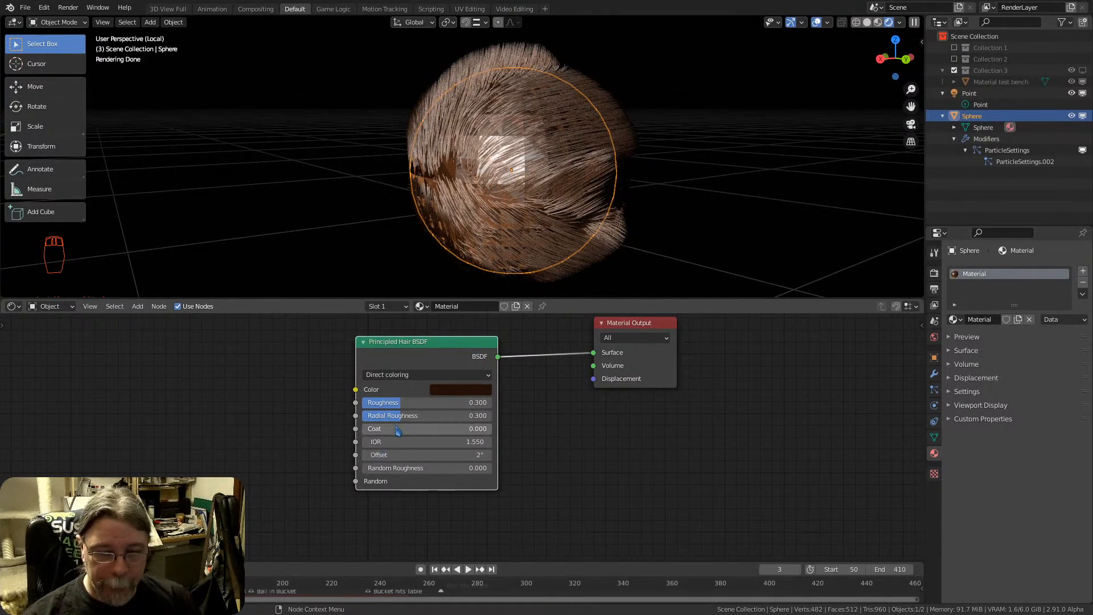
pyautogui.moveTo(402, 404)
pyautogui.mouseDown()
pyautogui.moveTo(433, 404)
pyautogui.moveTo(379, 404)
pyautogui.mouseUp()
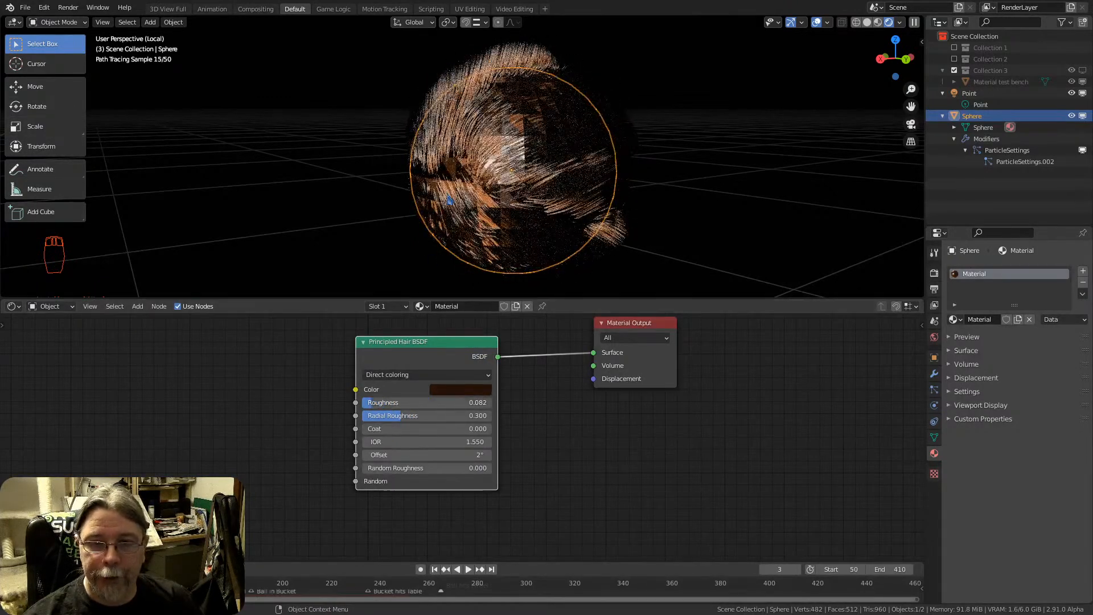
# Apply Shade Smooth to the sphere and inspect its rendered surface beneath the fur
pyautogui.moveTo(467, 193); pyautogui.dragTo(452, 192, button='middle')
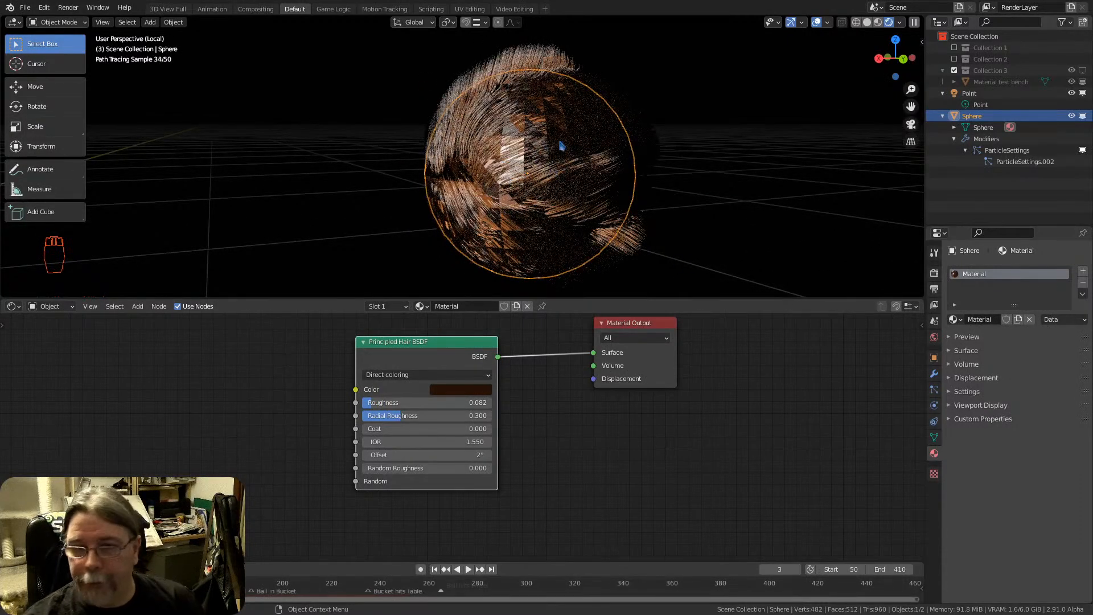
pyautogui.rightClick(545, 159)
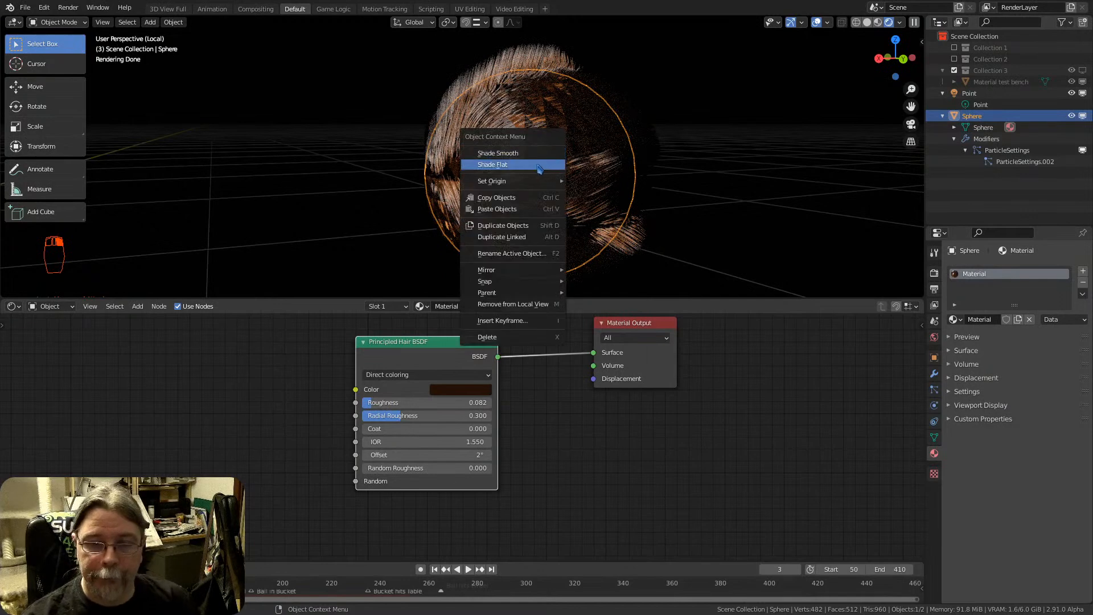
pyautogui.click(526, 154)
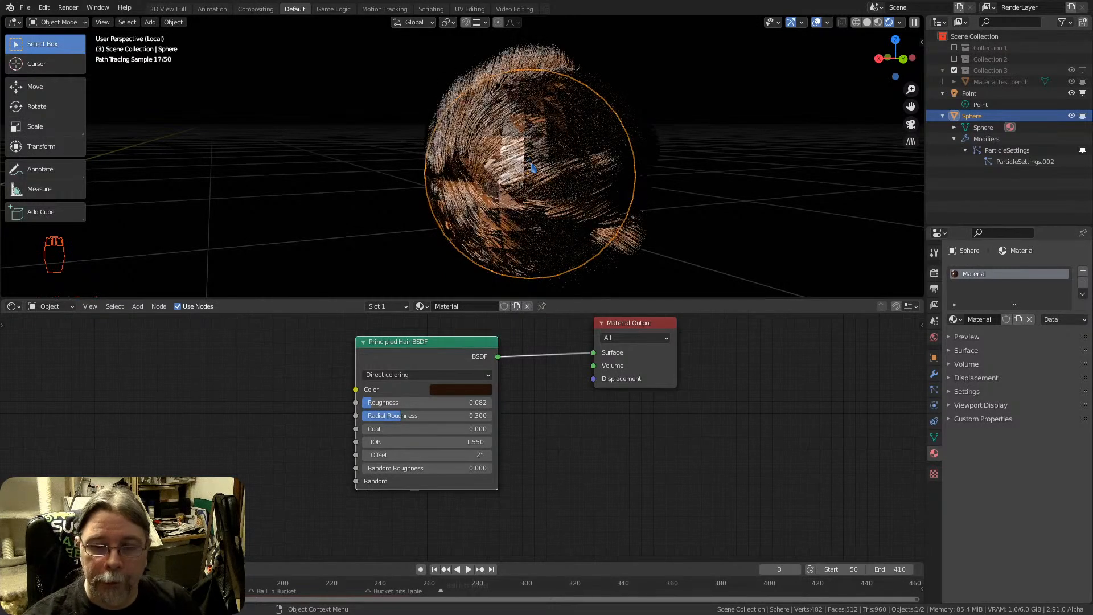
pyautogui.rightClick(532, 167)
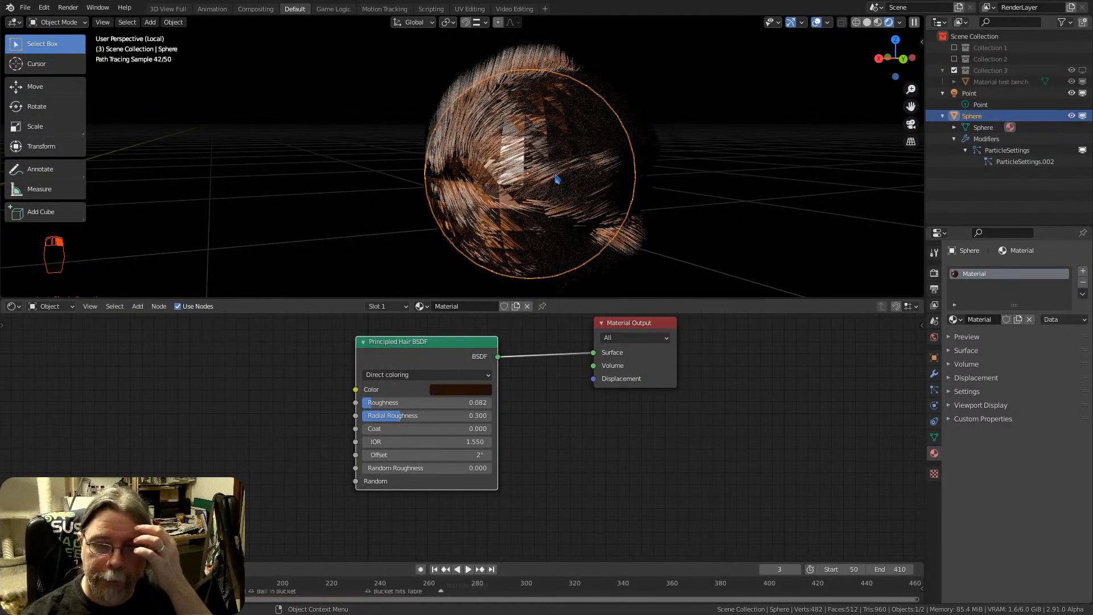
pyautogui.moveTo(555, 175); pyautogui.dragTo(577, 150, button='middle')
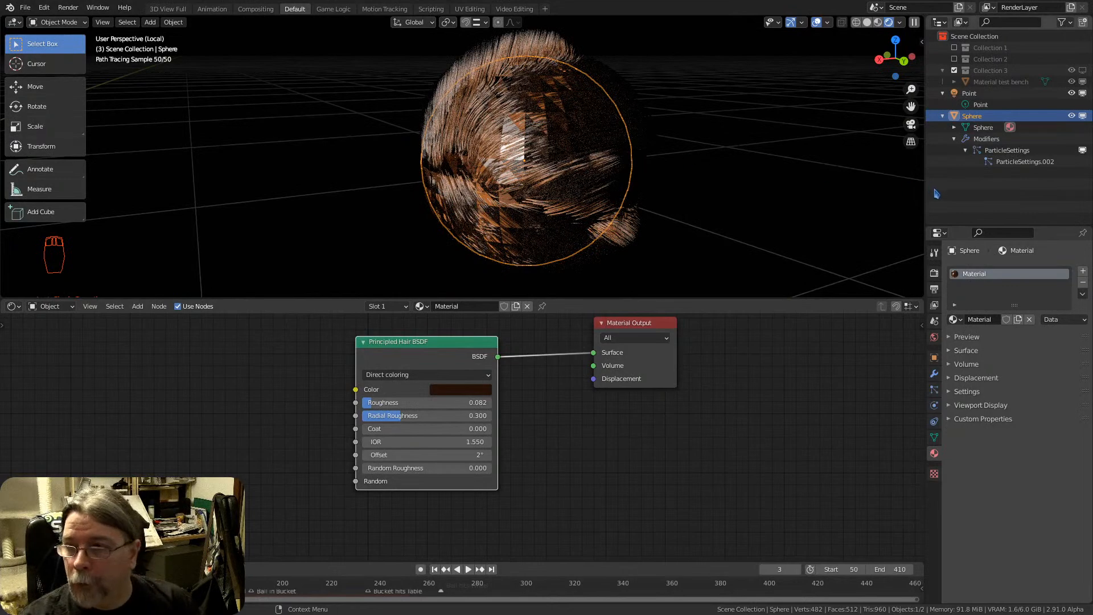
pyautogui.moveTo(610, 149); pyautogui.dragTo(639, 146, button='middle')
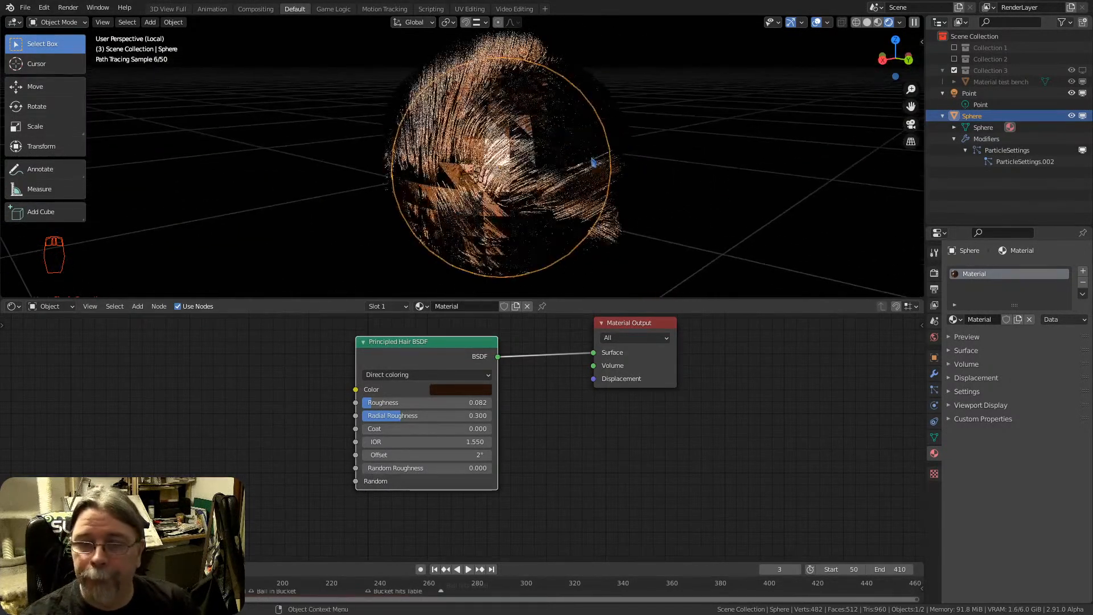
# Turn off Show Emitter for both Render and Viewport Display in the sphere's particle settings, and inspect the hair alone
pyautogui.click(934, 357)
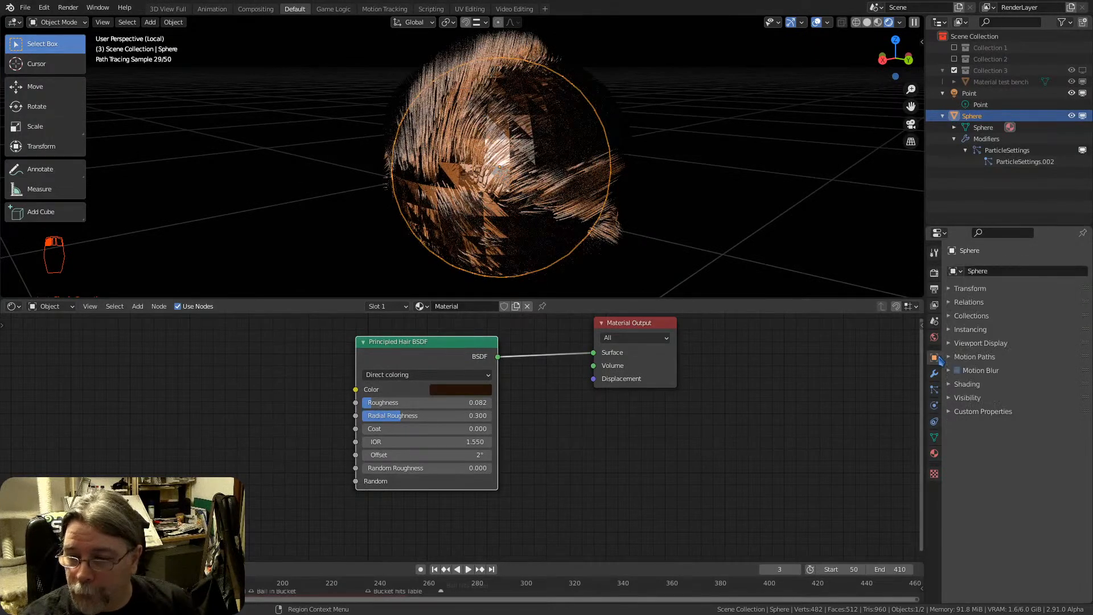
pyautogui.click(934, 389)
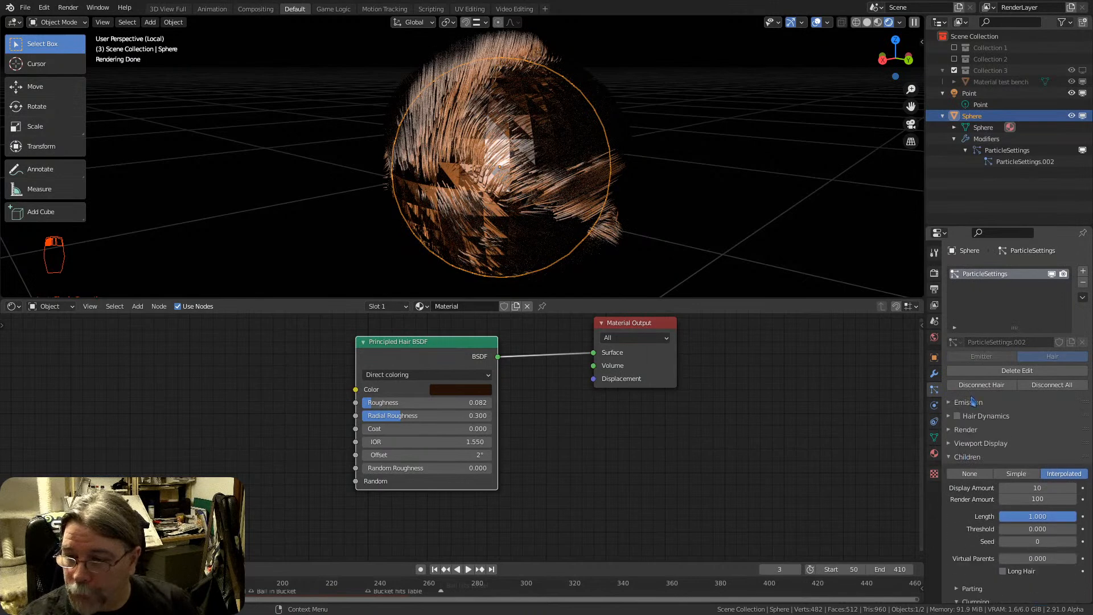
pyautogui.scroll(-4, 969, 472)
pyautogui.scroll(-6, 985, 491)
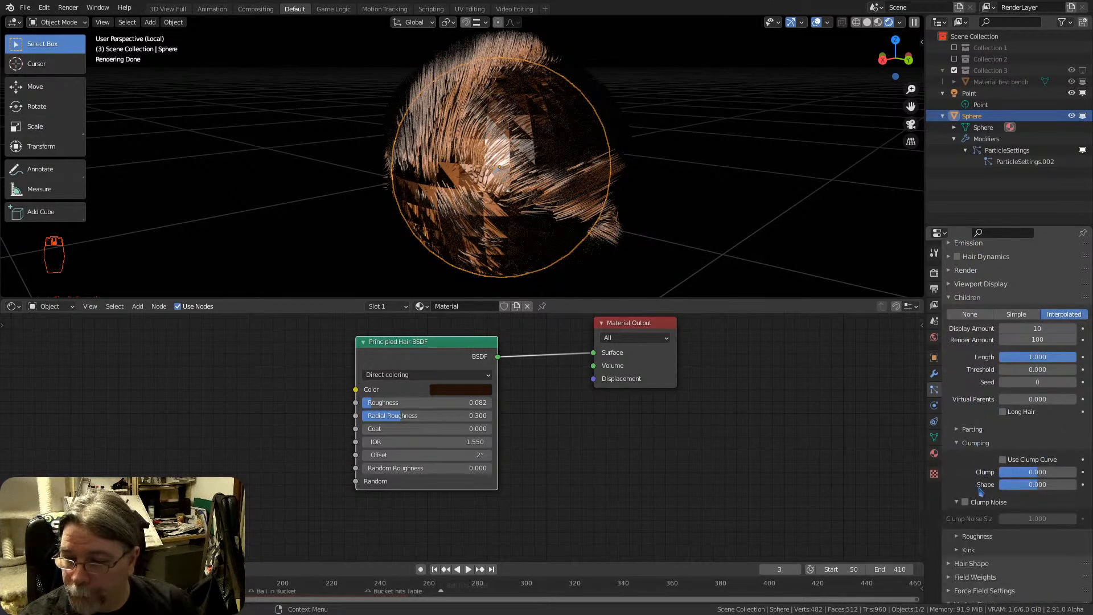
pyautogui.scroll(6, 970, 432)
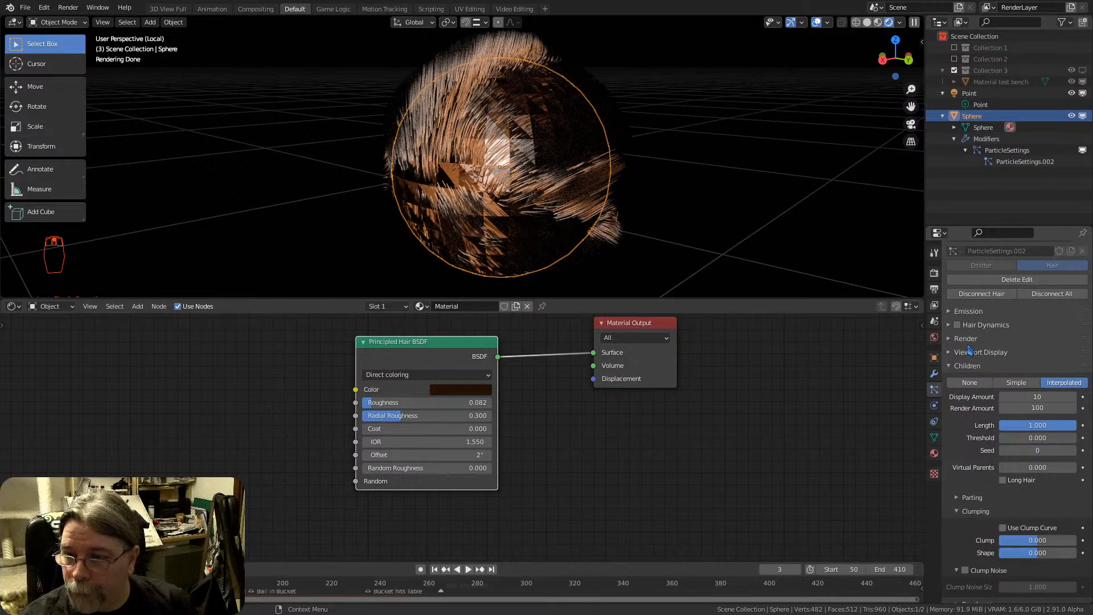
pyautogui.click(968, 343)
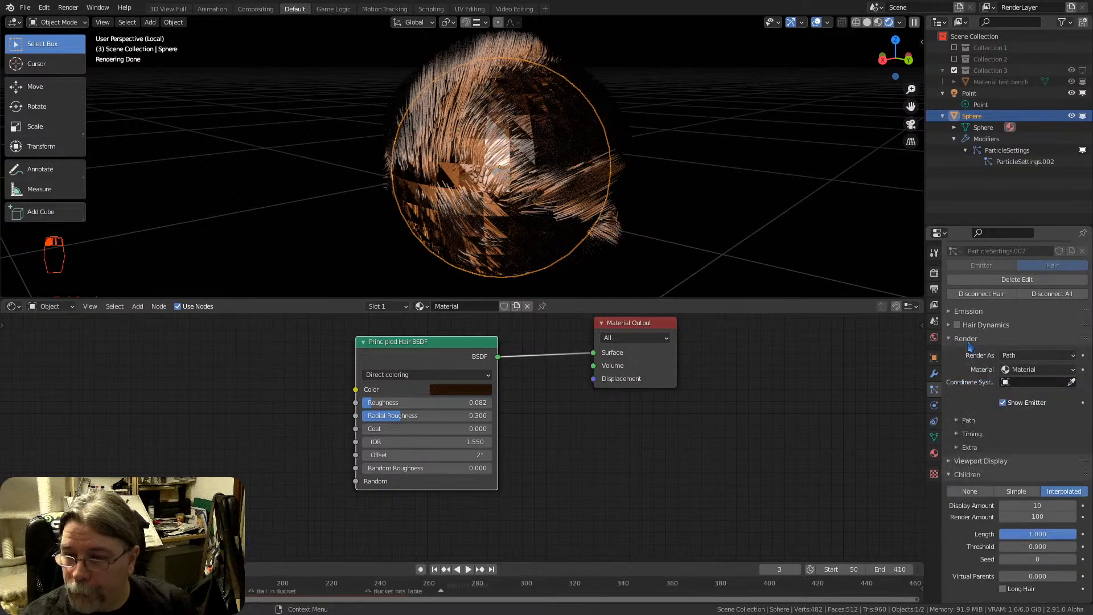
pyautogui.click(1003, 404)
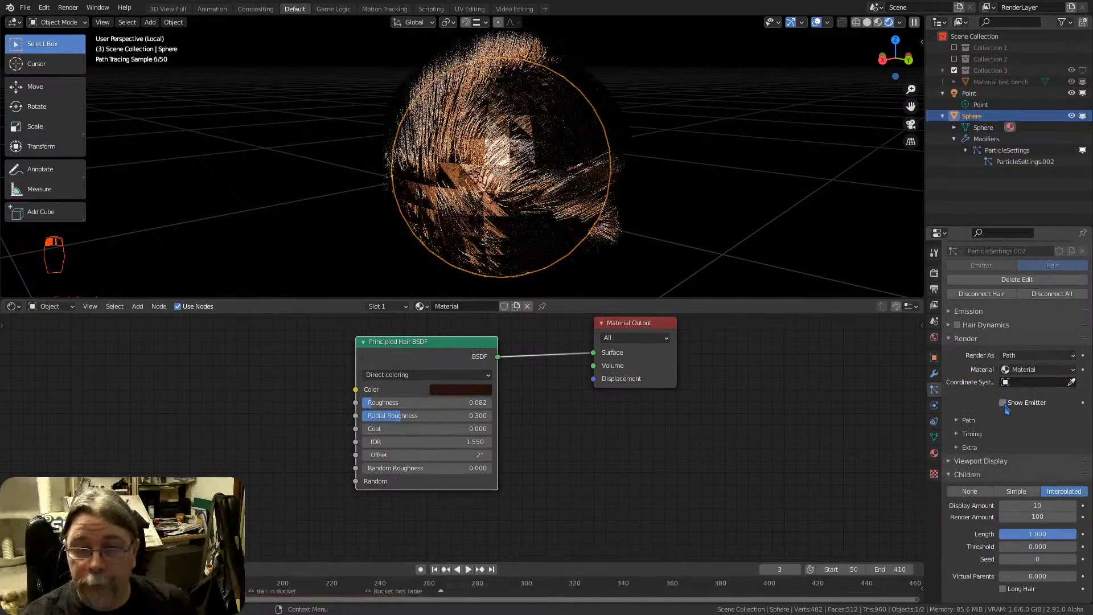
pyautogui.click(970, 463)
pyautogui.click(1005, 552)
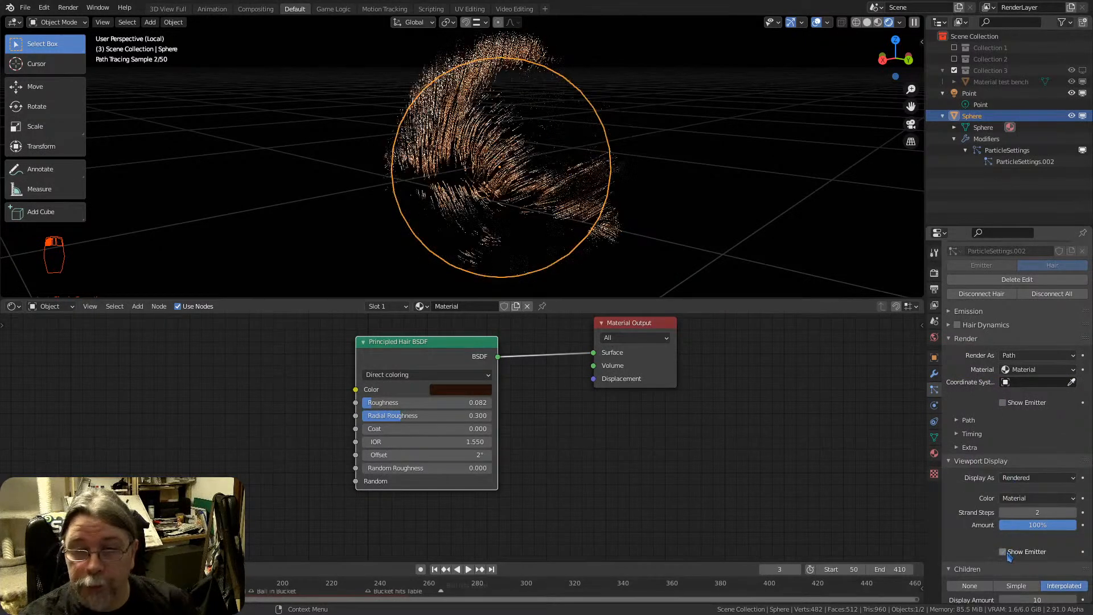
pyautogui.moveTo(580, 187); pyautogui.dragTo(618, 177, button='middle')
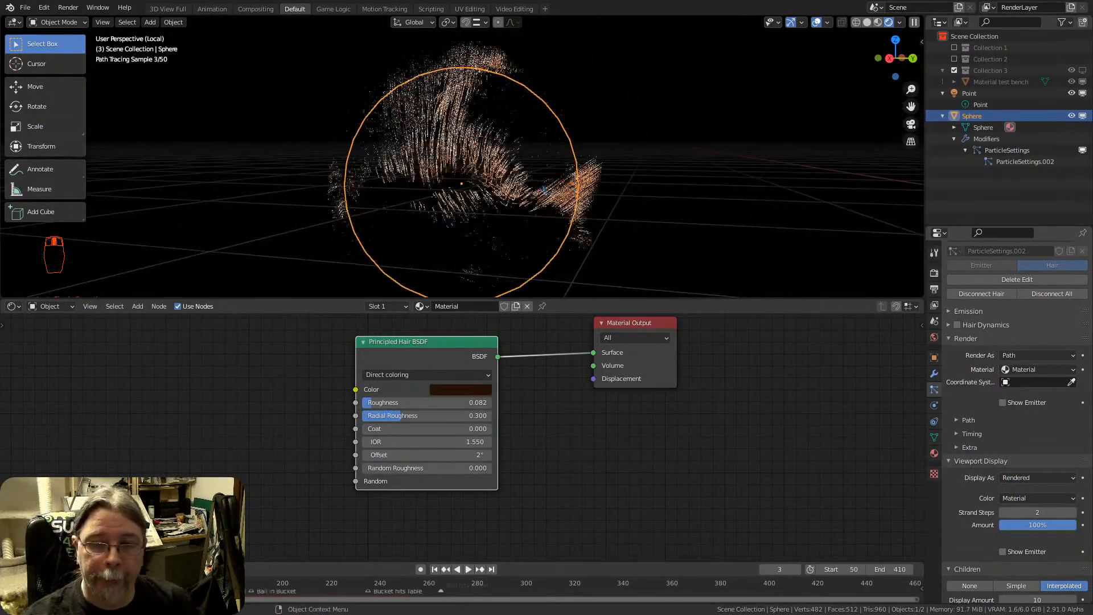
pyautogui.moveTo(543, 189); pyautogui.dragTo(569, 169, button='middle')
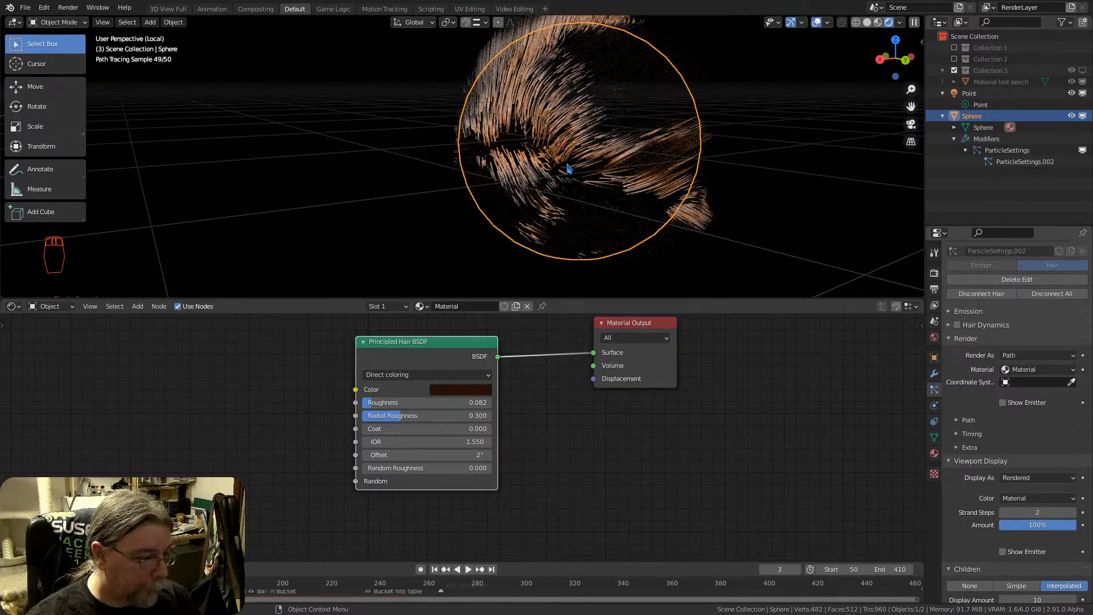
# Move the Principled Hair BSDF and Material Output nodes rightward to free space before them
pyautogui.moveTo(412, 353); pyautogui.dragTo(469, 354)
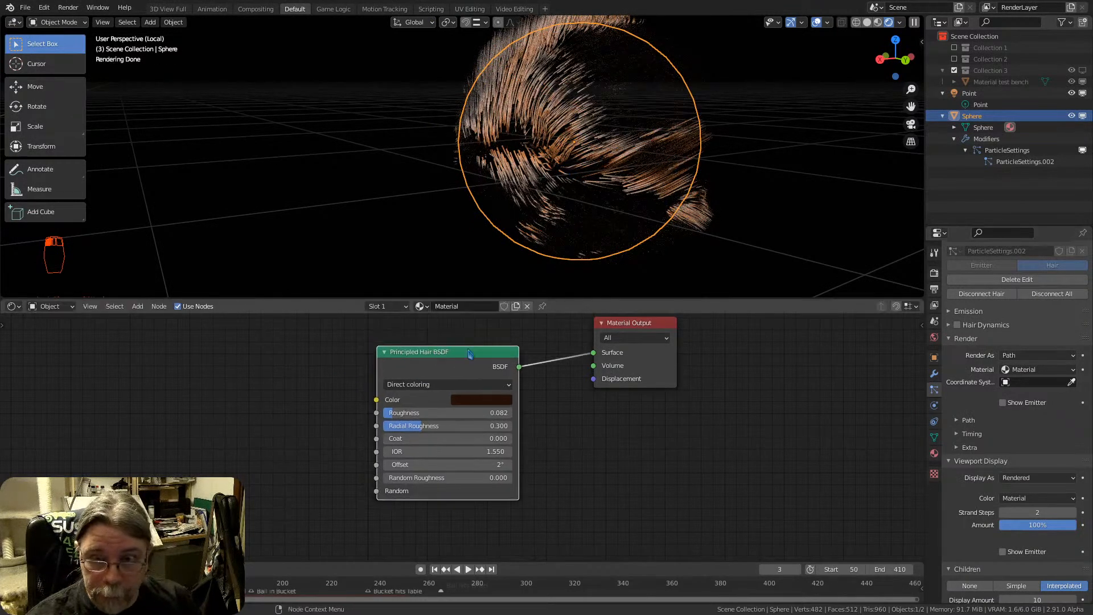
pyautogui.moveTo(622, 335); pyautogui.dragTo(790, 349)
pyautogui.moveTo(447, 353); pyautogui.dragTo(616, 363)
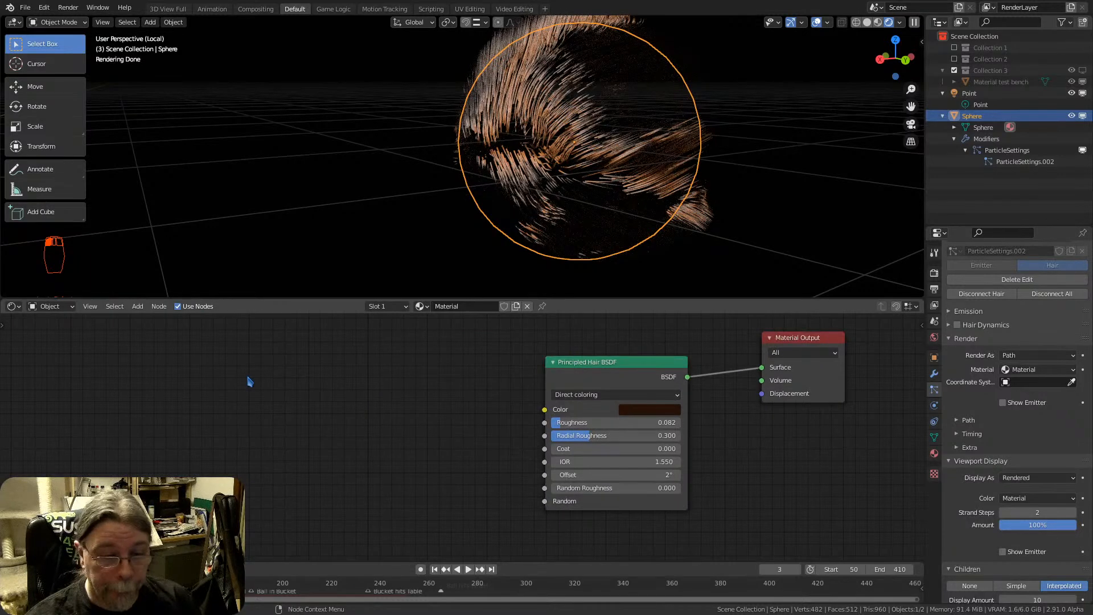
# Add a Noise Texture node in the free space to the left of the Principled Hair BSDF
pyautogui.hotkey('shift', 'a')
pyautogui.moveTo(239, 357)
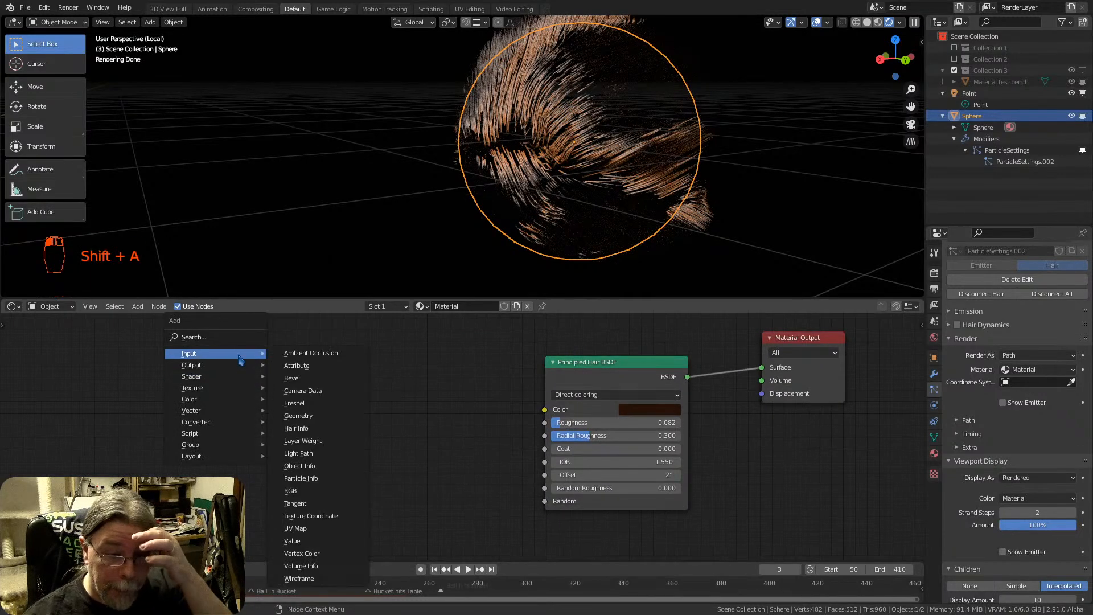
pyautogui.moveTo(254, 390)
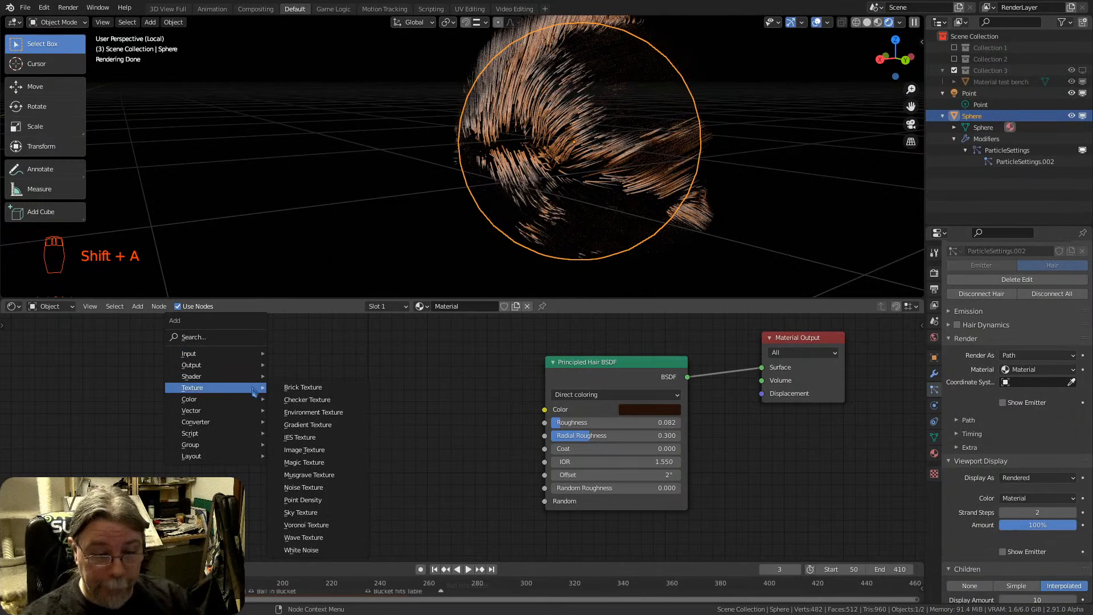
pyautogui.click(317, 487)
pyautogui.click(182, 345)
pyautogui.click(227, 388)
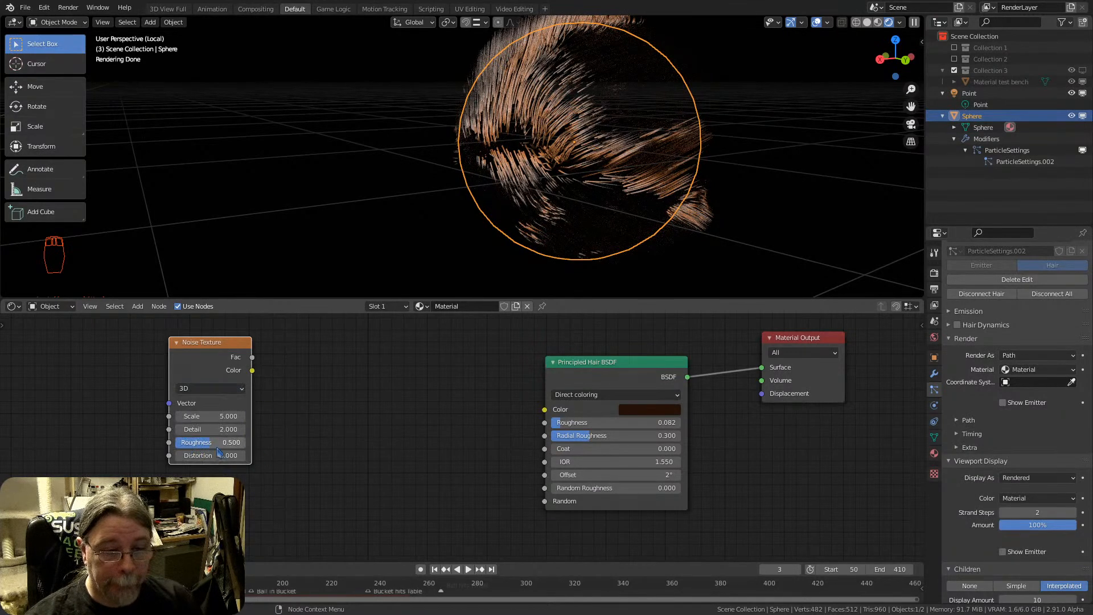
# Deselect the sphere and delete the unconnected Noise Texture node from its hair material
pyautogui.scroll(-4, 405, 164)
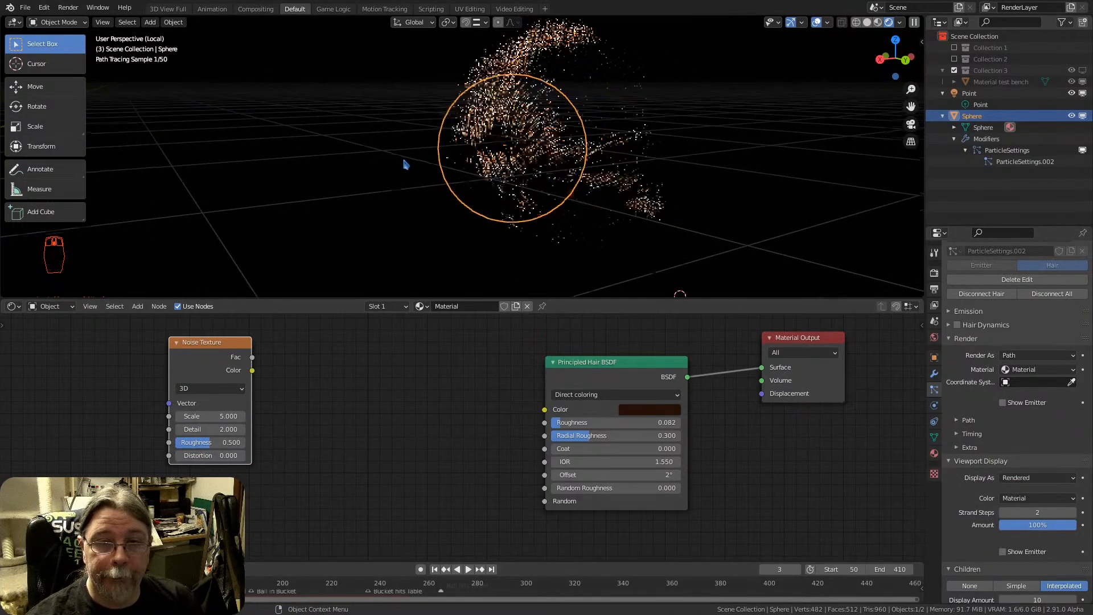
pyautogui.moveTo(405, 172); pyautogui.dragTo(526, 193, button='middle')
pyautogui.click(395, 173)
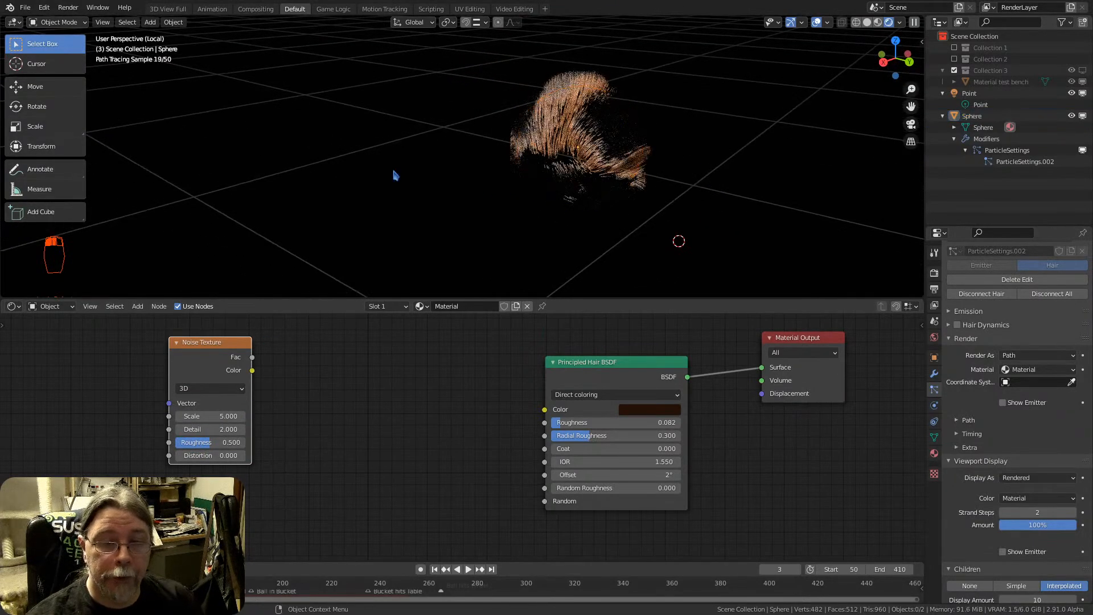
pyautogui.hotkey('shift', 'a')
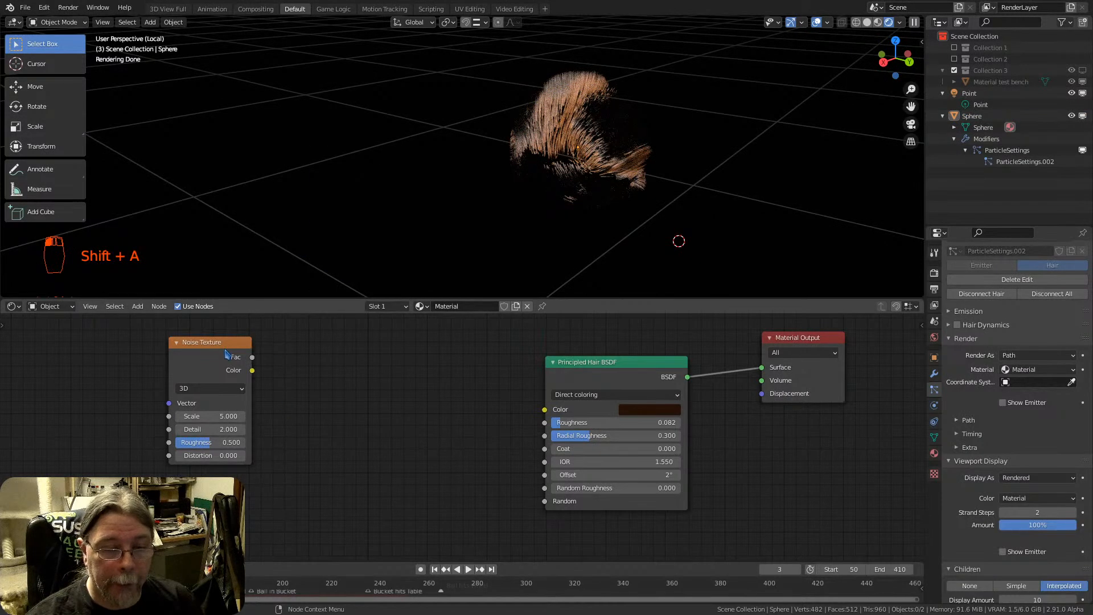
pyautogui.press('x')
pyautogui.rightClick(380, 162)
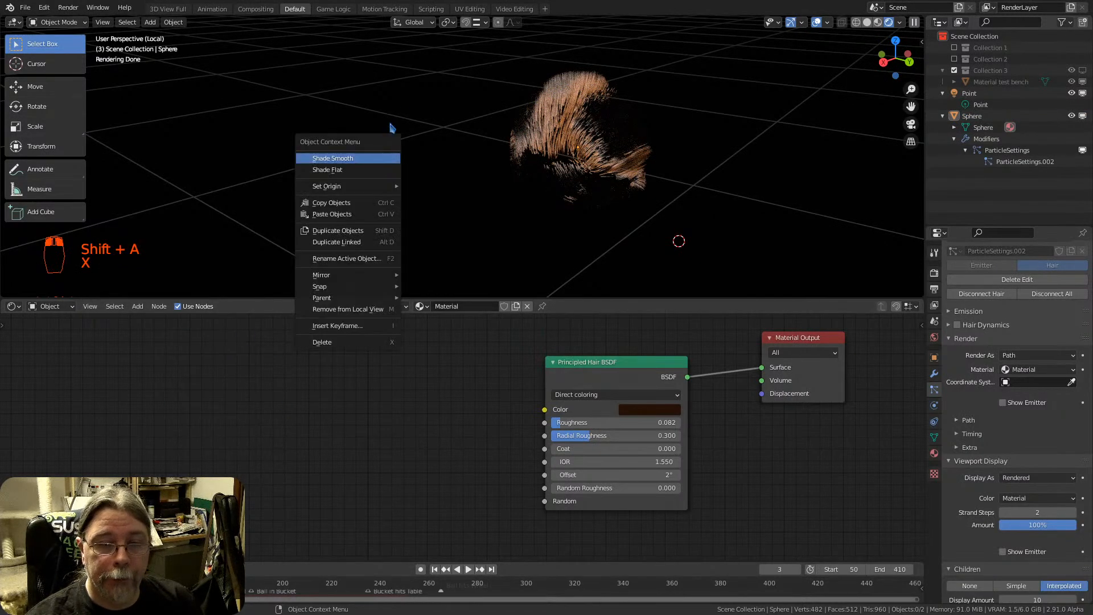
pyautogui.press('Escape')
# Add a cube, scale it down, and place it next to the furry sphere
pyautogui.hotkey('shift', 'a')
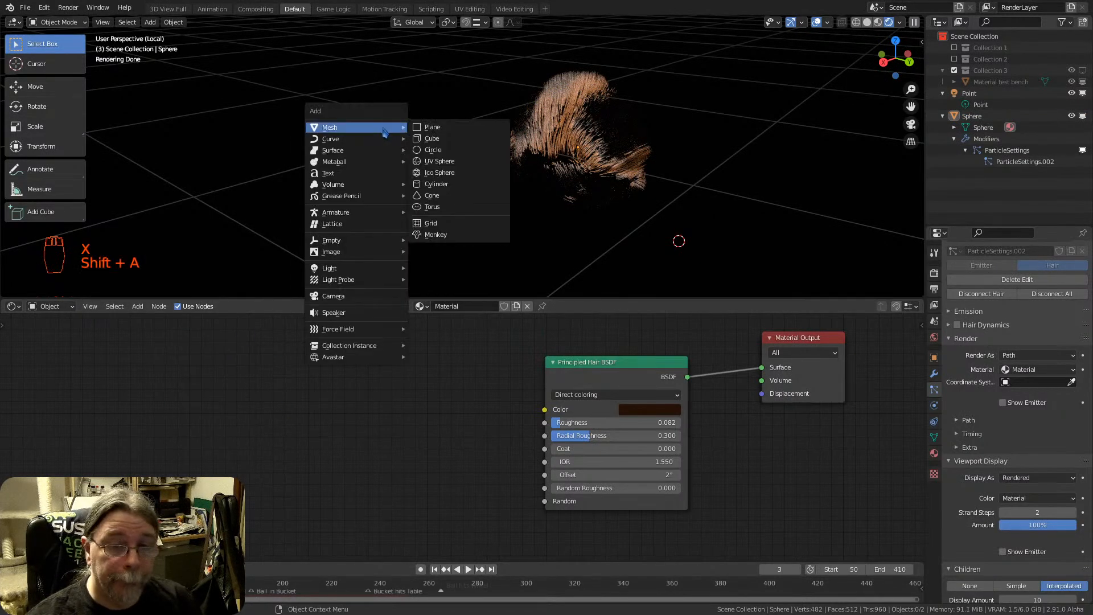
pyautogui.click(431, 139)
pyautogui.press('s')
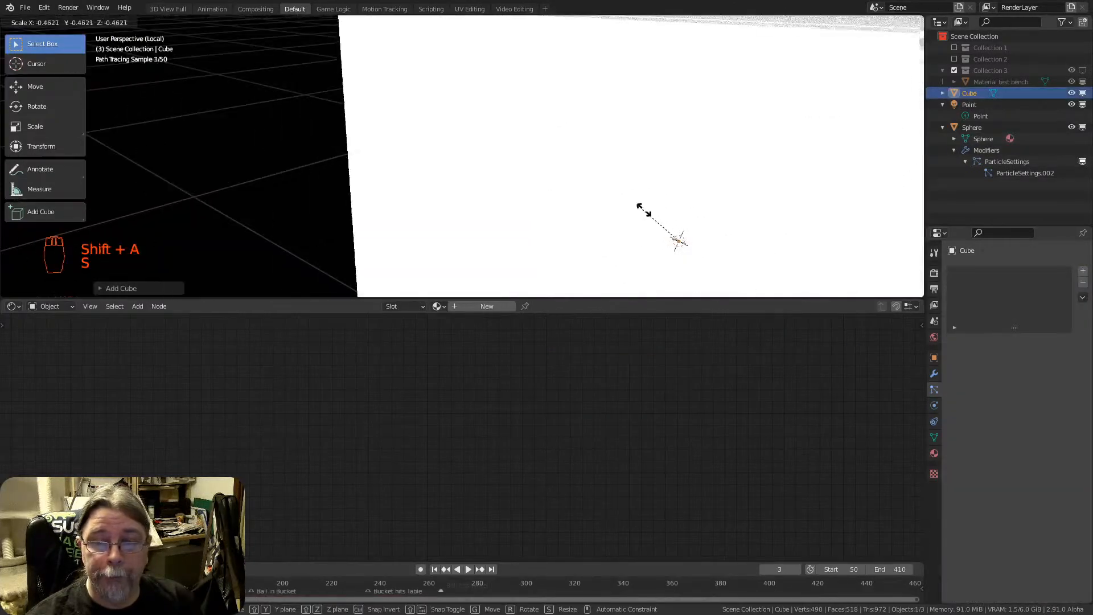
pyautogui.click(657, 222)
pyautogui.press('g')
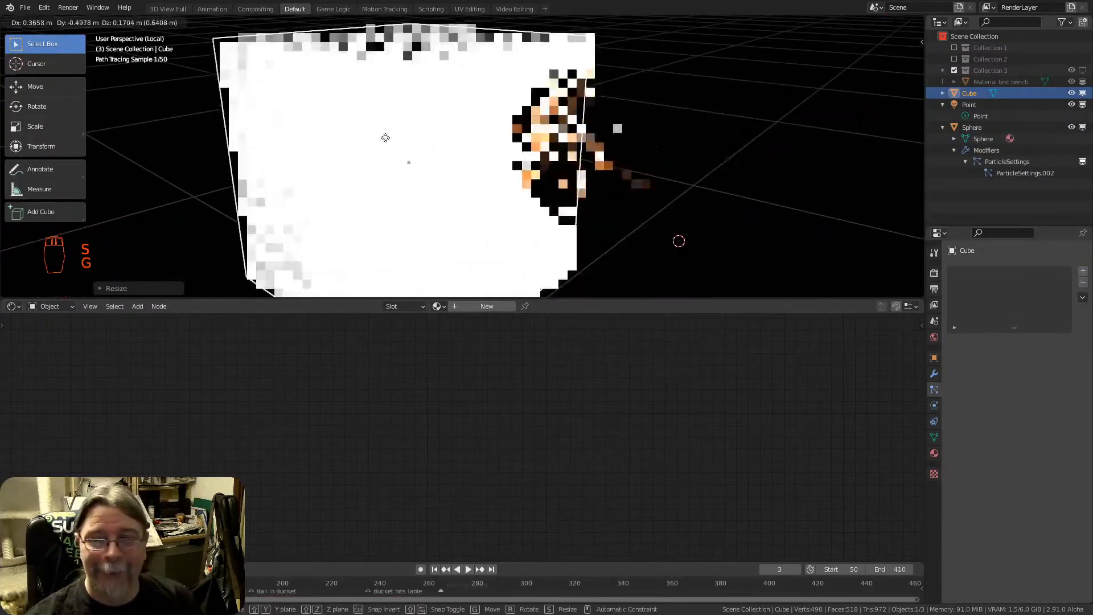
pyautogui.click(386, 137)
pyautogui.press('s')
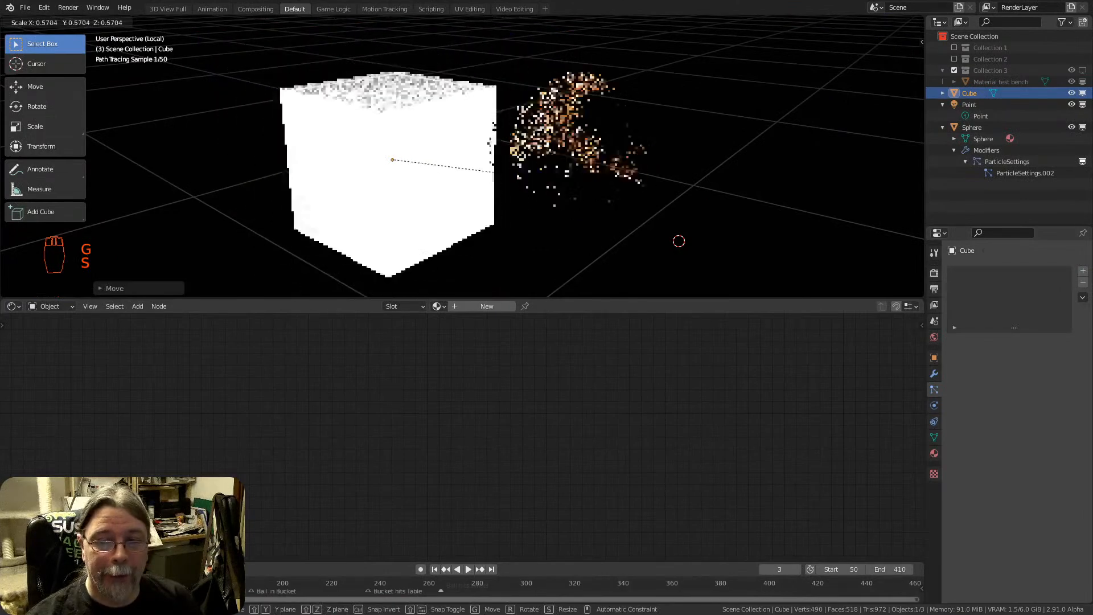
pyautogui.click(479, 169)
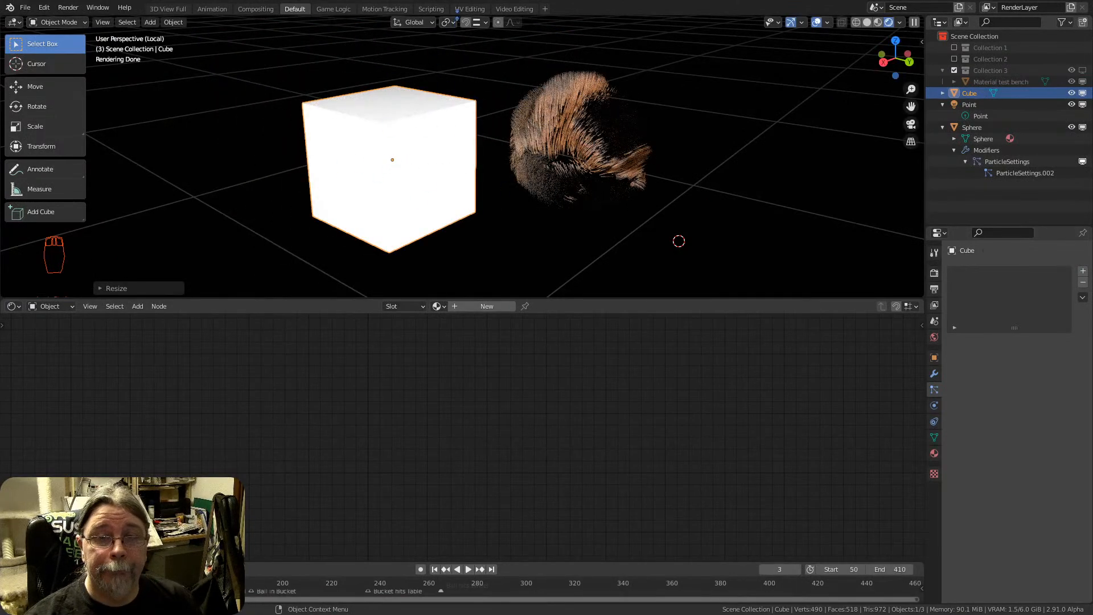
# Open the UV Editing workspace and unwrap all faces of the cube in Edit Mode
pyautogui.click(462, 9)
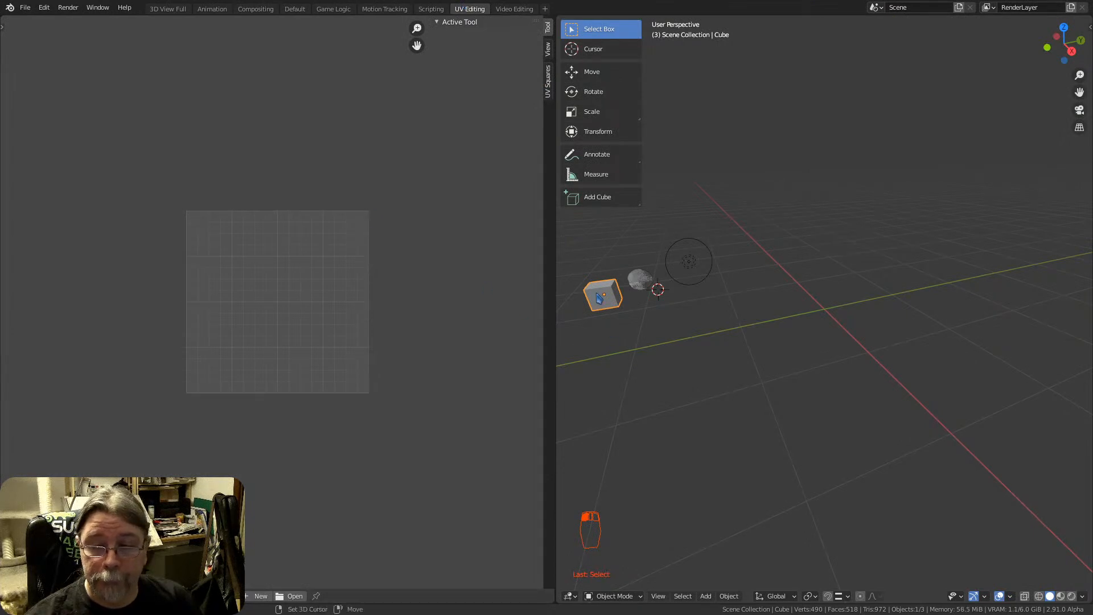
pyautogui.press('KP_Decimal')
pyautogui.press('Tab')
pyautogui.press('a')
pyautogui.press('a')
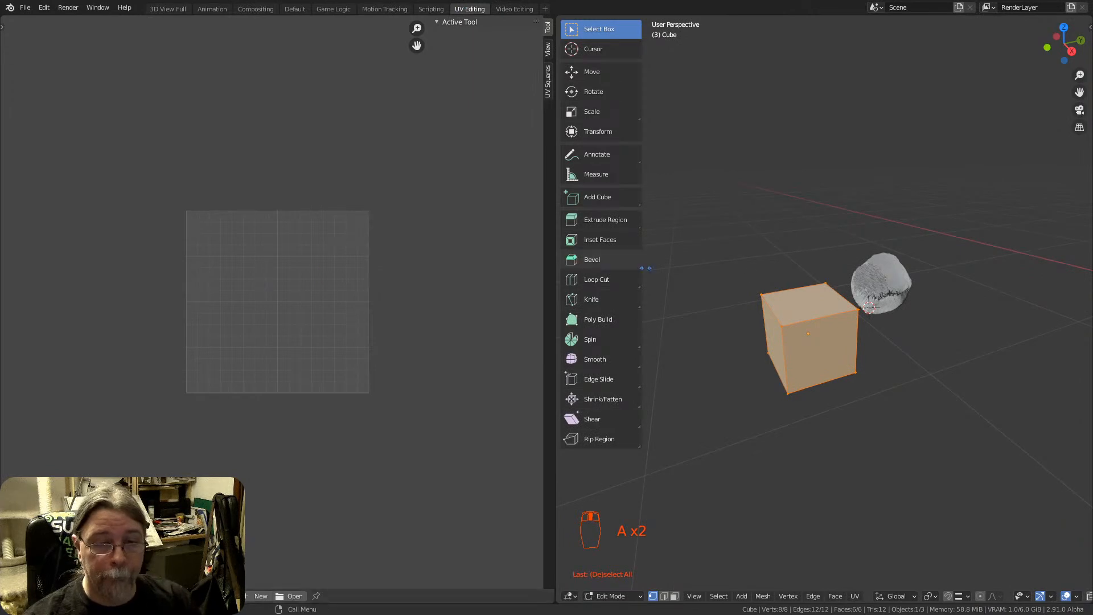
pyautogui.press('u')
pyautogui.click(829, 318)
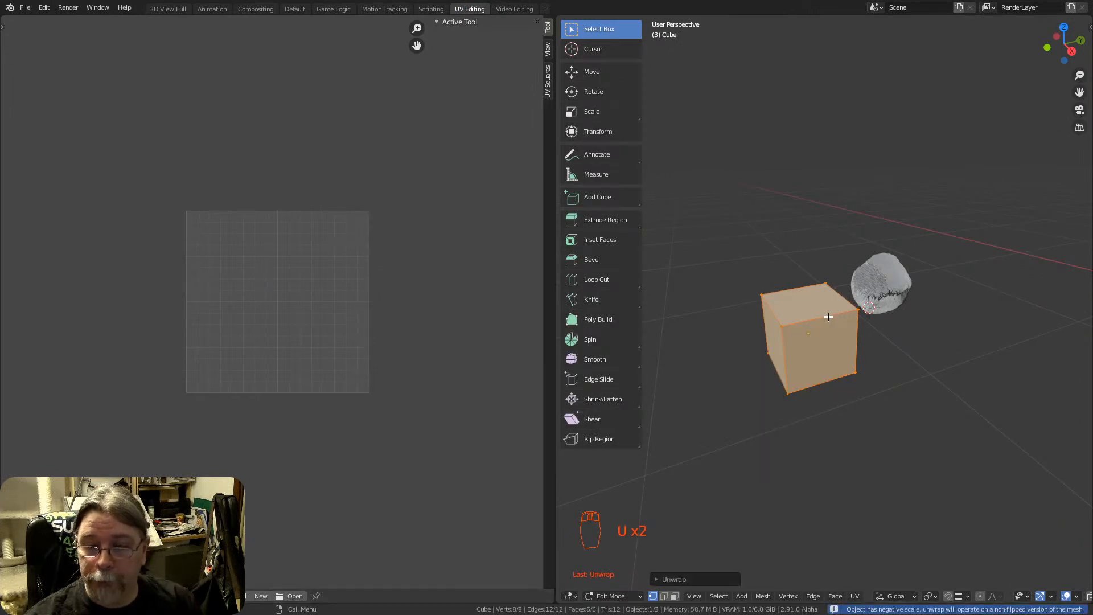
# Switch the empty image area to the UV Editor and undo back to the cube's full selection to show its unwrapped layout
pyautogui.press('u')
pyautogui.click(817, 226)
pyautogui.press('Tab')
pyautogui.press('Tab')
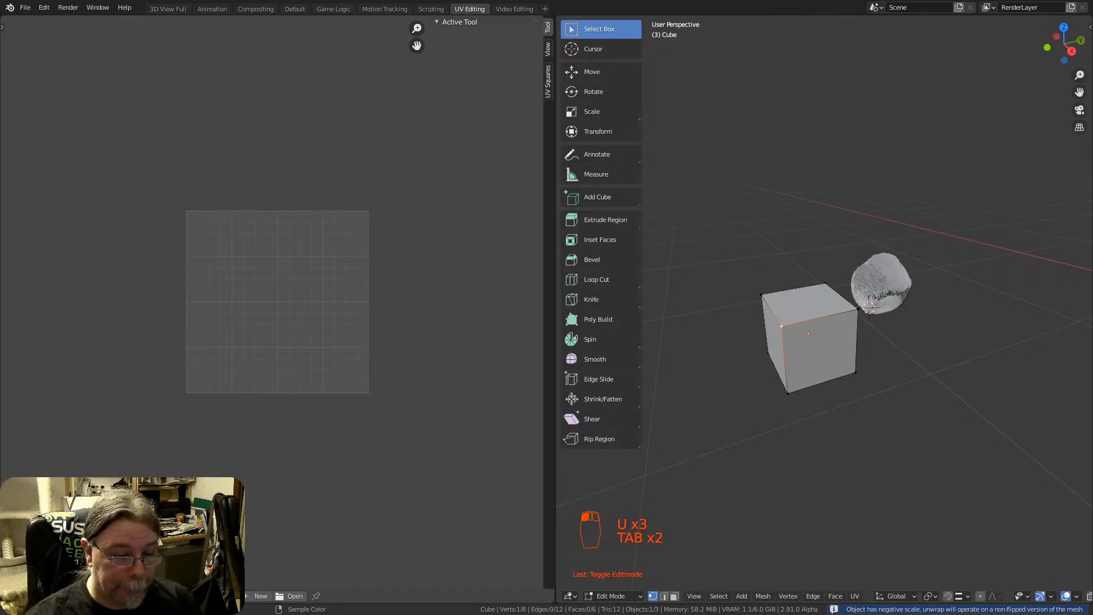
pyautogui.click(13, 596)
pyautogui.click(35, 519)
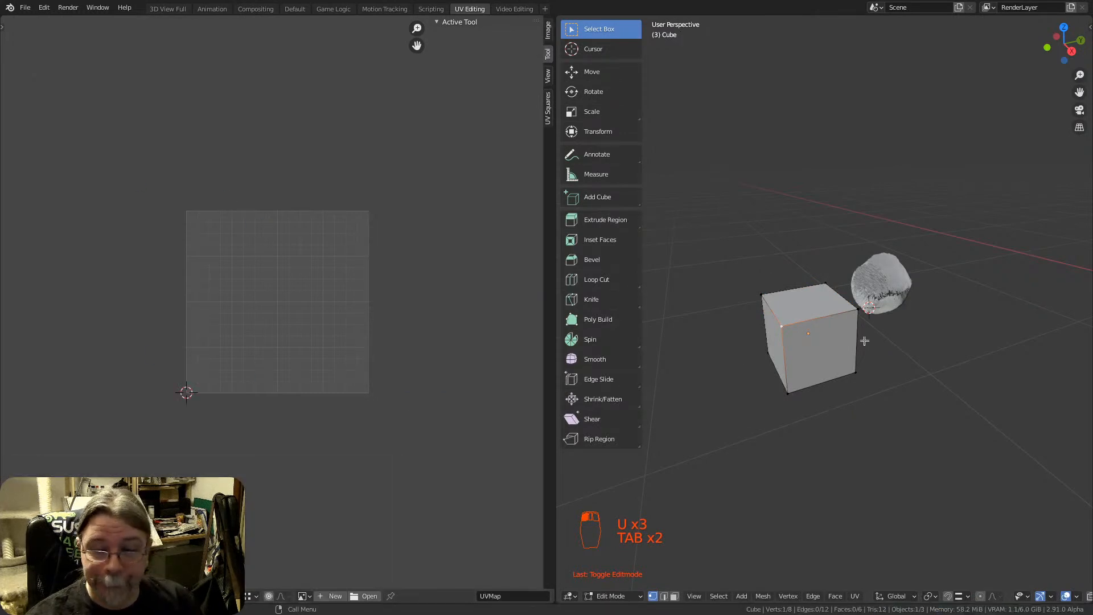
pyautogui.hotkey('ctrl', 'z')
pyautogui.hotkey('ctrl', 'z')
pyautogui.hotkey('ctrl', 'z')
pyautogui.hotkey('ctrl', 'z')
pyautogui.hotkey('ctrl', 'z')
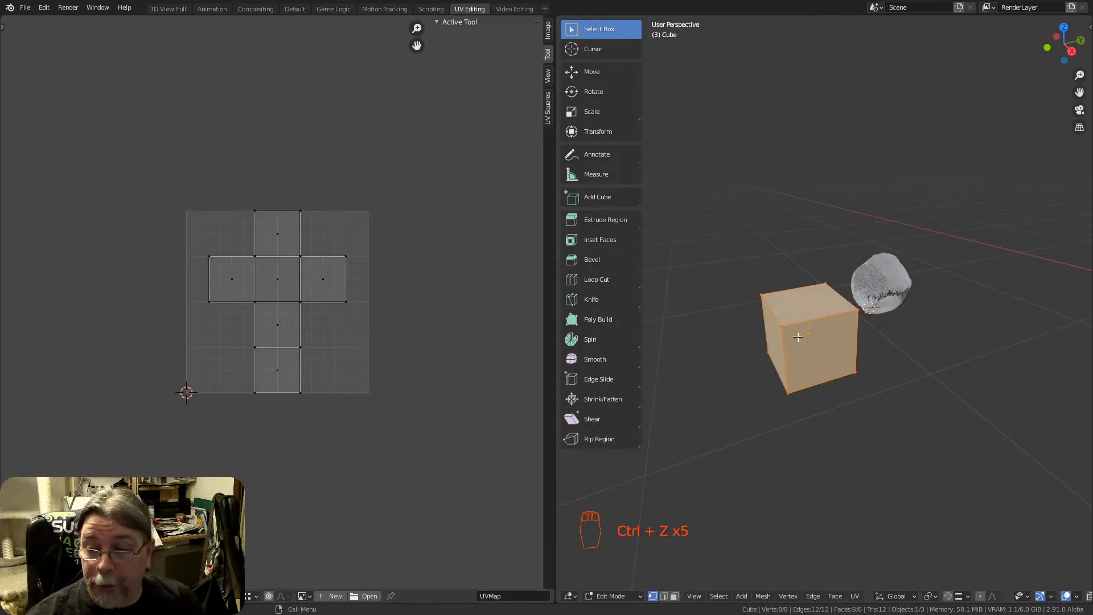
# Hide the 3D viewport's toolbar in the UV Editing workspace and return to the Default workspace
pyautogui.moveTo(797, 338); pyautogui.dragTo(742, 310, button='middle')
pyautogui.press('t')
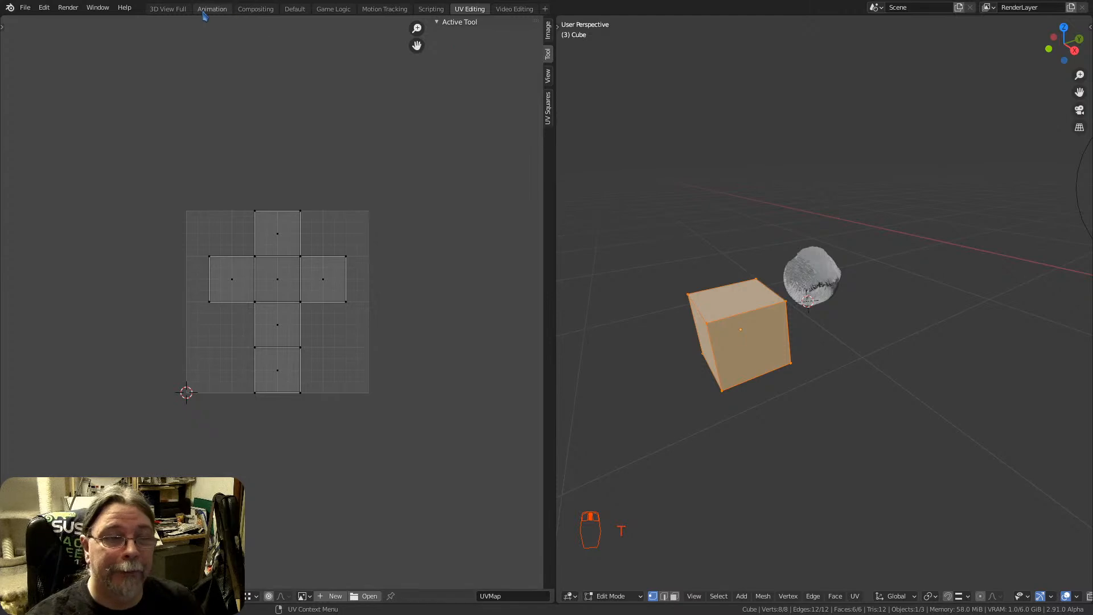
pyautogui.click(168, 9)
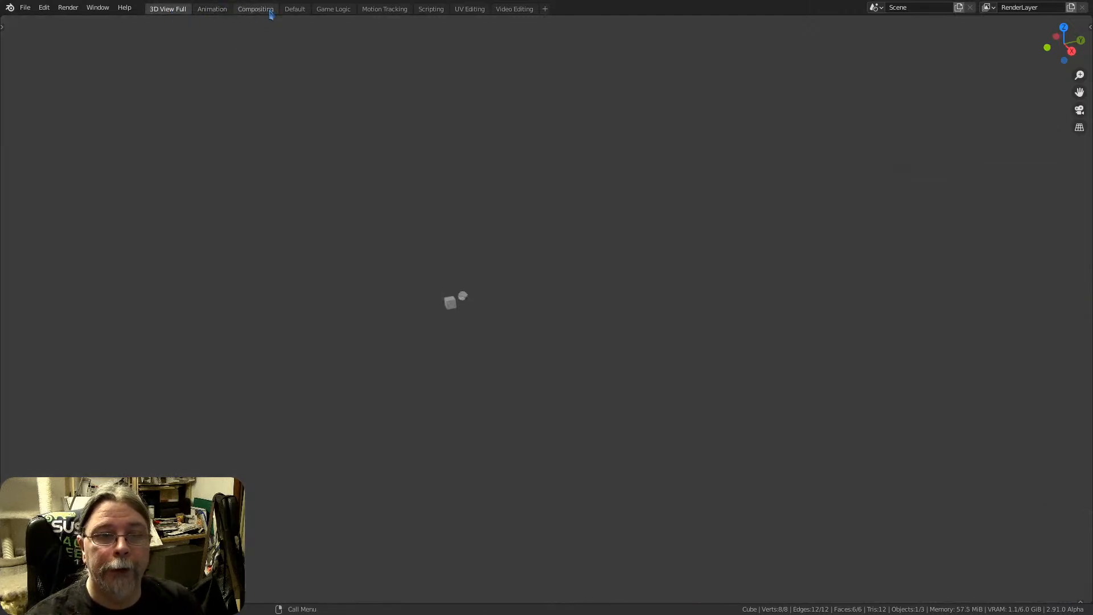
pyautogui.click(295, 9)
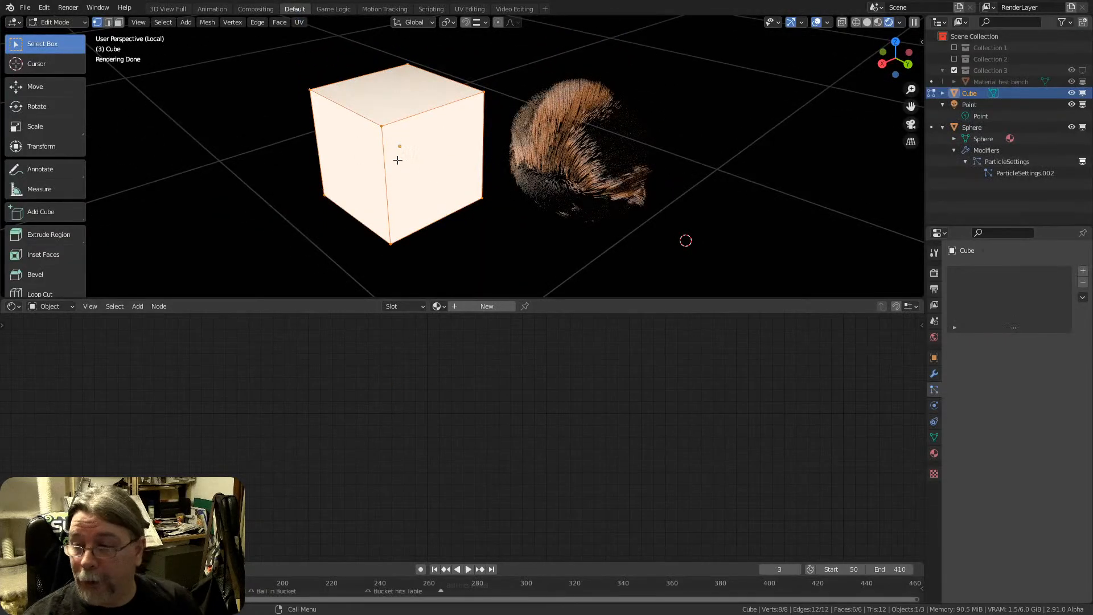
# Add a material slot to the cube and create a new material in it
pyautogui.click(1083, 272)
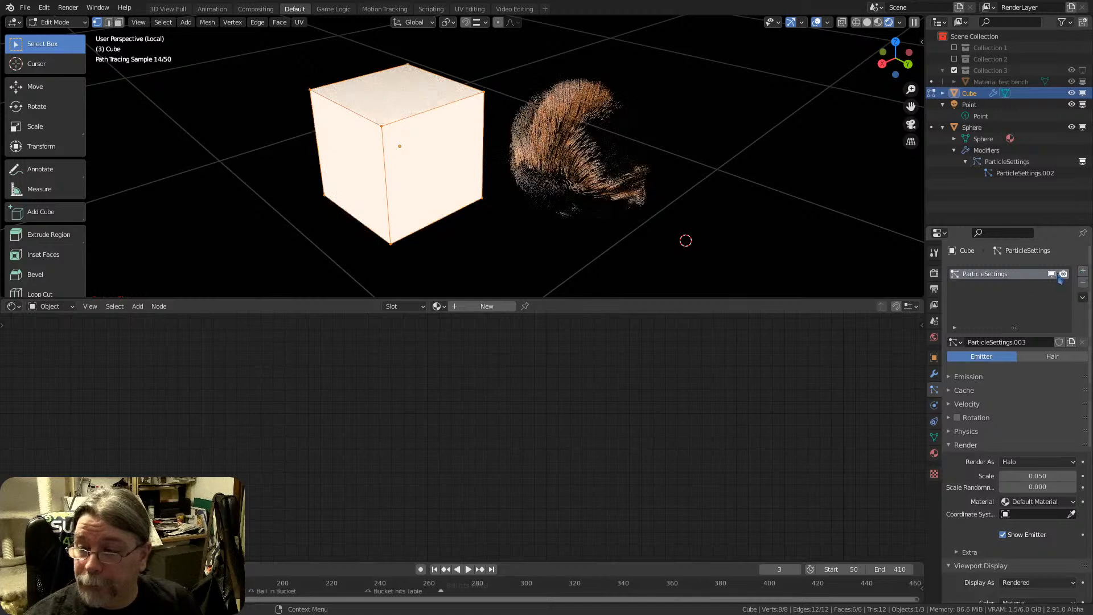
pyautogui.click(1083, 282)
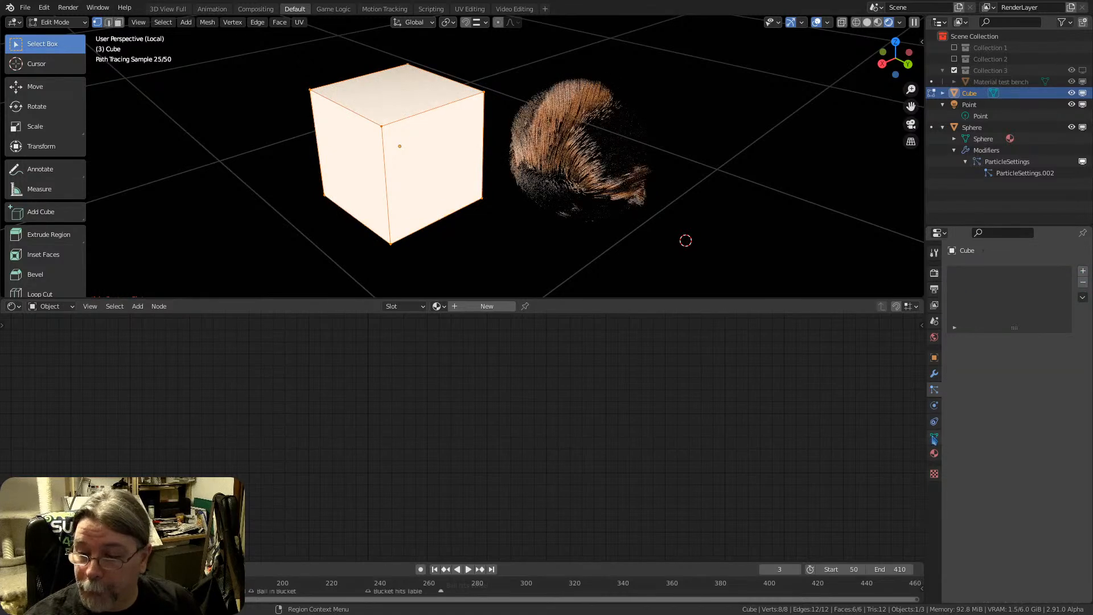
pyautogui.click(934, 453)
pyautogui.click(1083, 271)
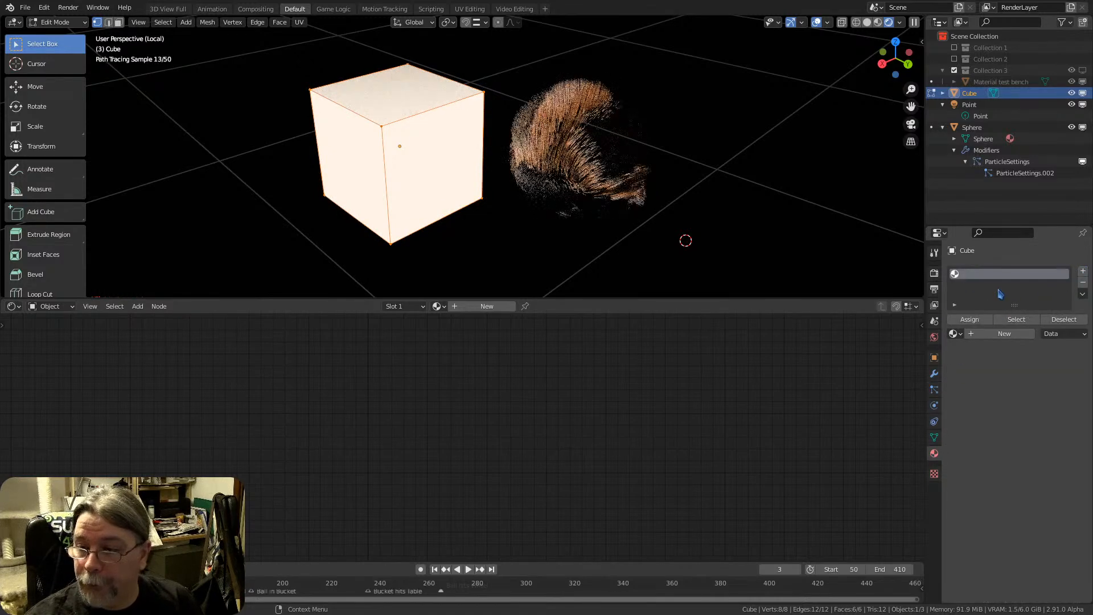
pyautogui.click(988, 319)
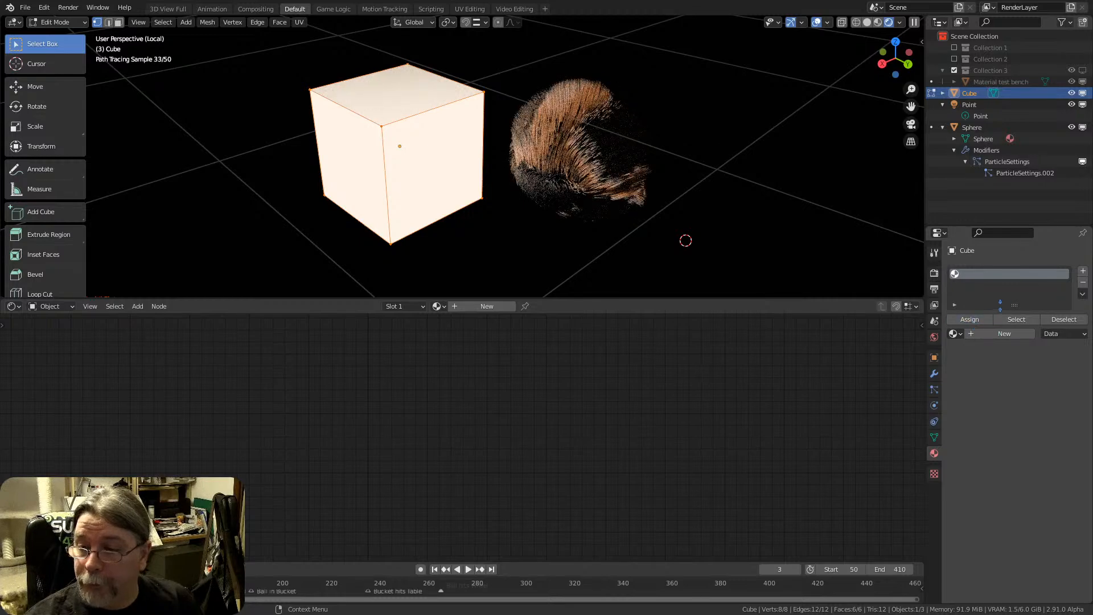
pyautogui.moveTo(1012, 305); pyautogui.dragTo(1014, 351)
pyautogui.click(1000, 379)
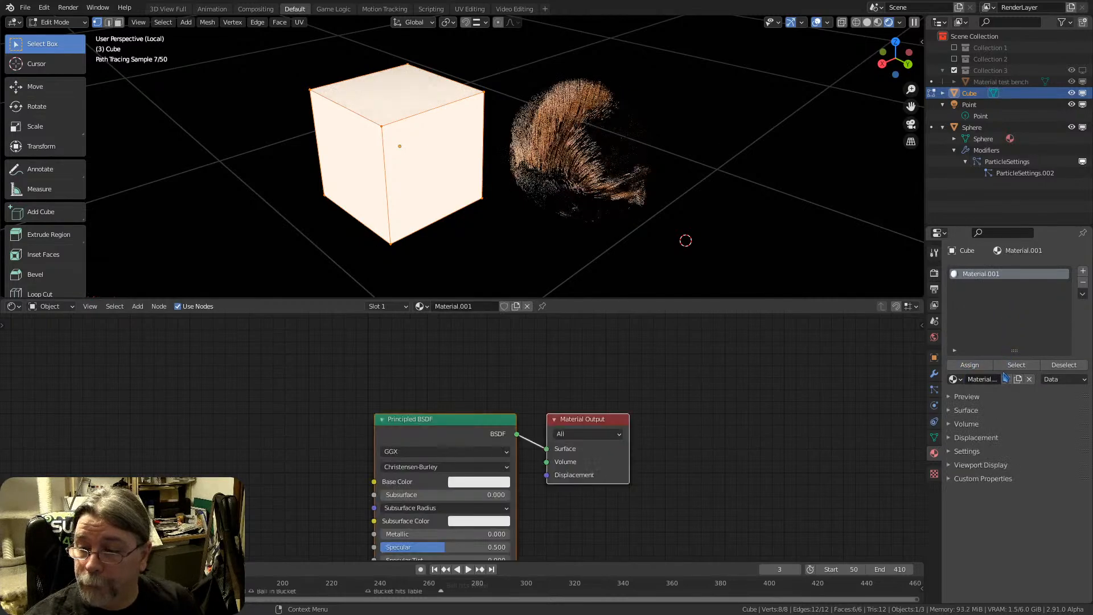
# Rename the cube's new material Noise and return to Object Mode
pyautogui.click(976, 378)
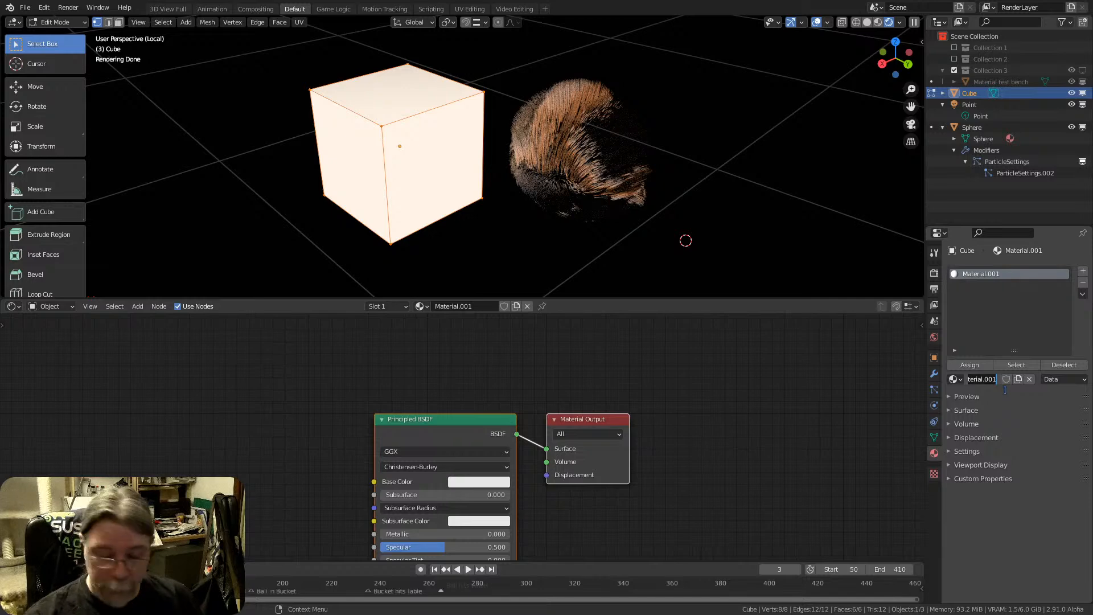
pyautogui.write('Noise')
pyautogui.press('Return')
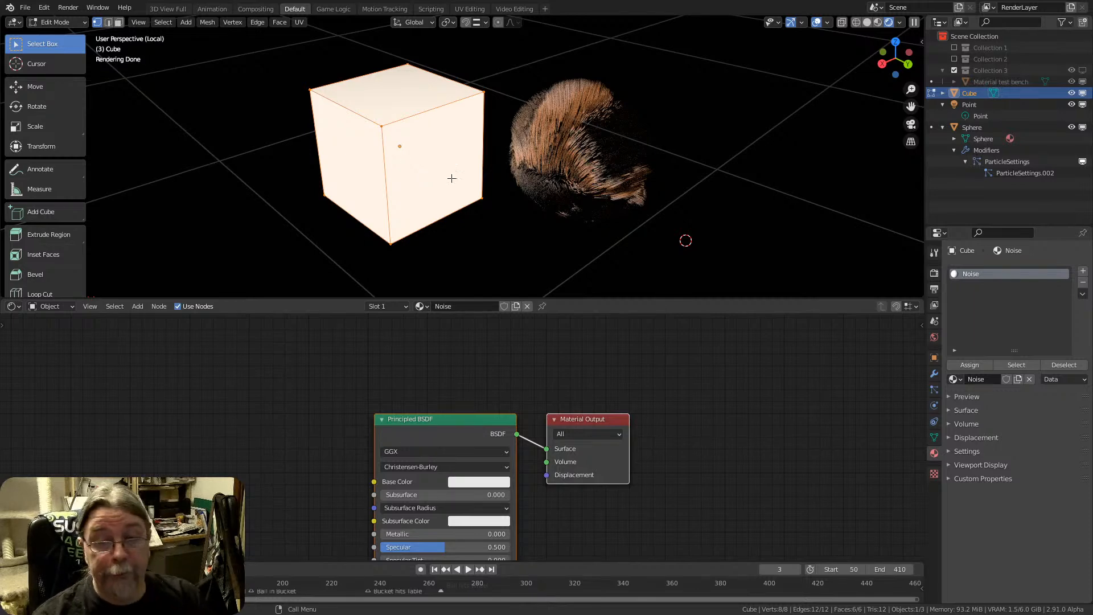
pyautogui.press('Tab')
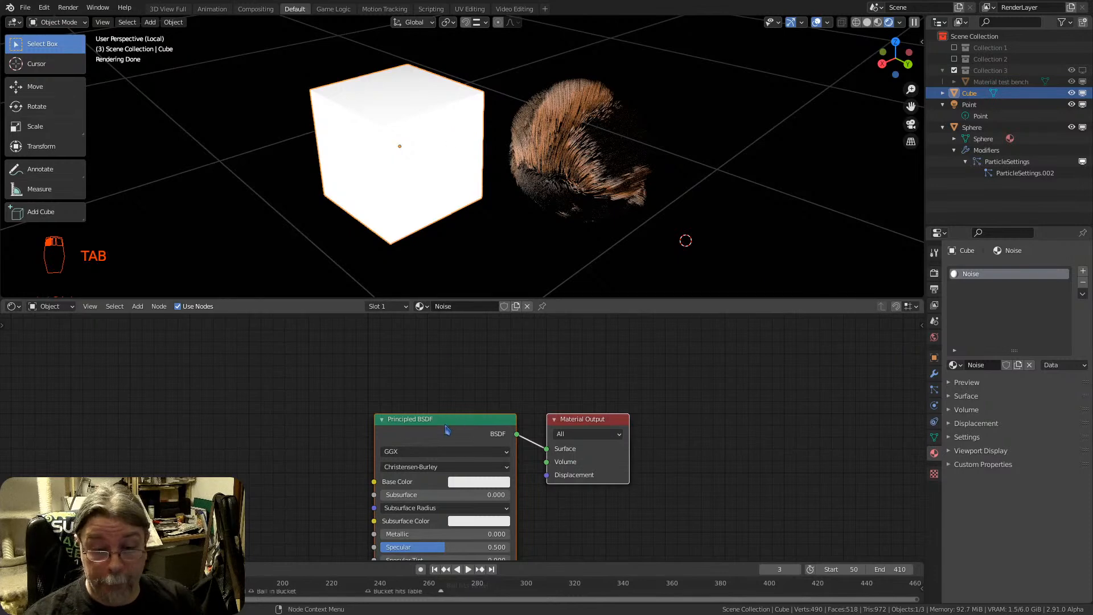
# Make room before the Principled BSDF and add a Noise Texture node with its Color output connected to Base Color
pyautogui.moveTo(444, 422); pyautogui.dragTo(428, 342)
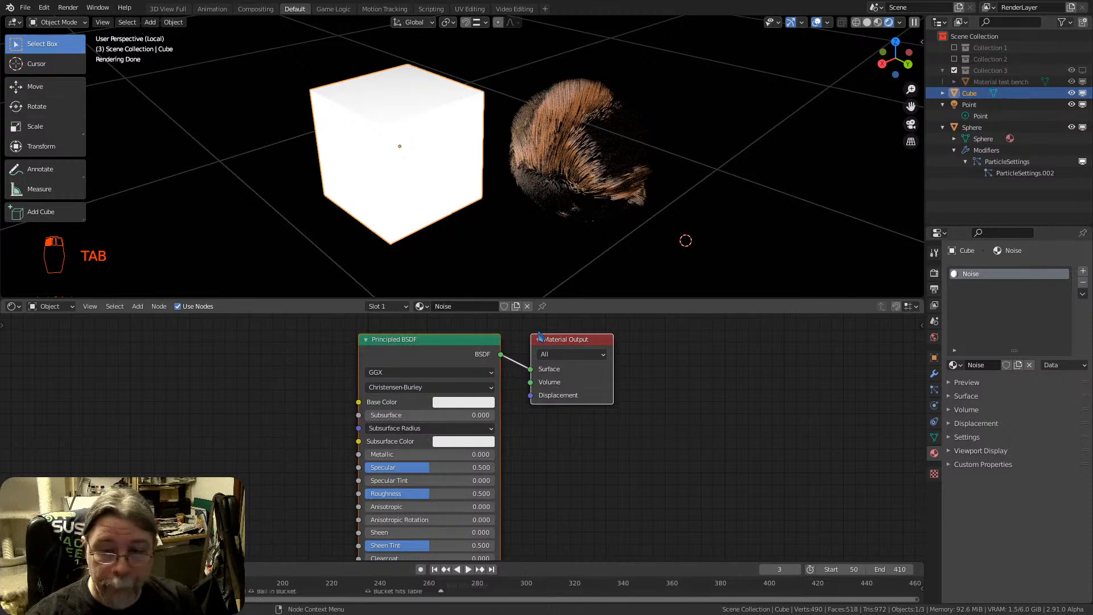
pyautogui.moveTo(557, 342); pyautogui.dragTo(628, 345)
pyautogui.hotkey('shift', 'a')
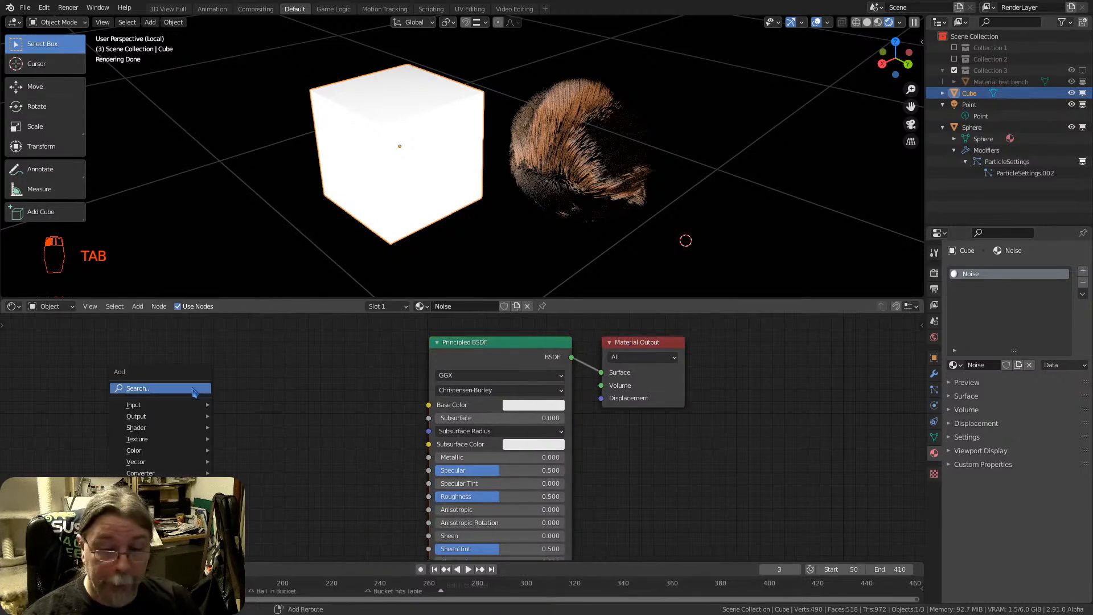
pyautogui.moveTo(169, 441)
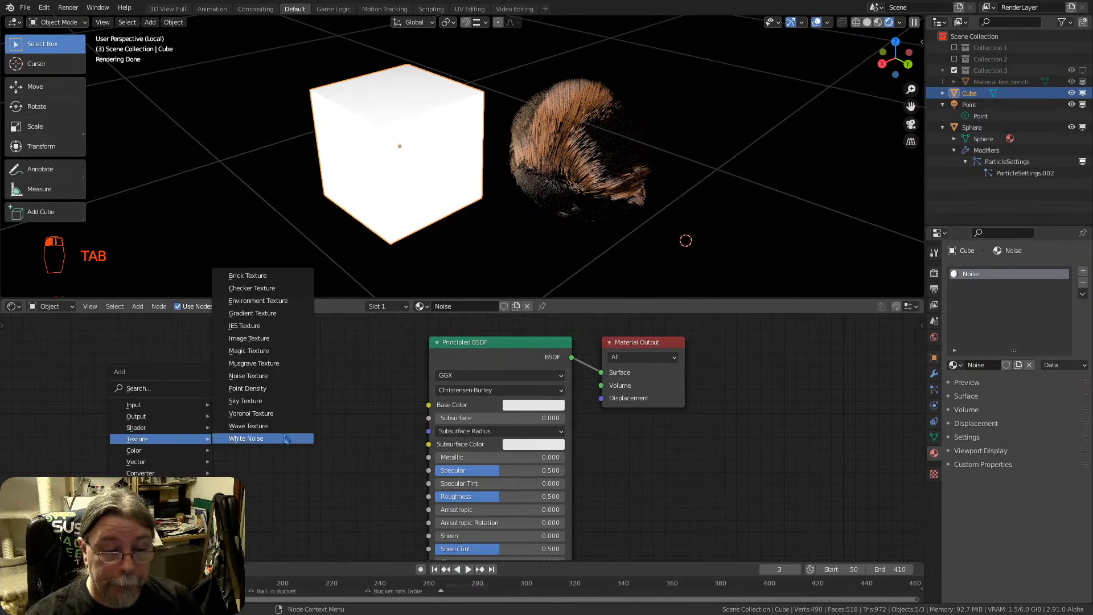
pyautogui.click(256, 380)
pyautogui.click(208, 344)
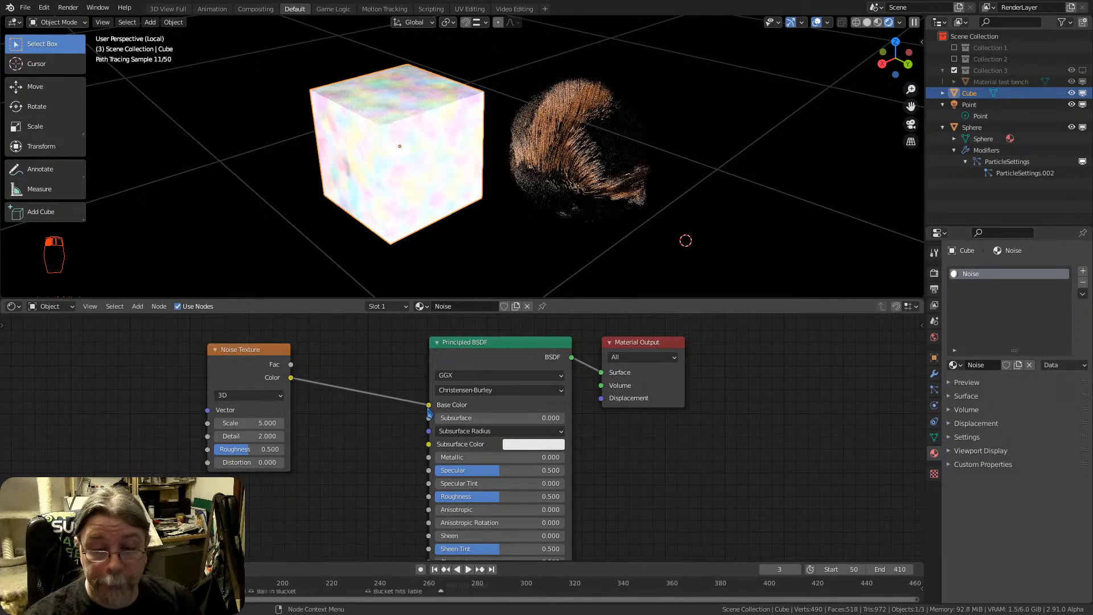
# Inspect the noise on the cube and spread the Noise Texture and Principled BSDF nodes farther apart
pyautogui.scroll(4, 411, 134)
pyautogui.scroll(-3, 433, 165)
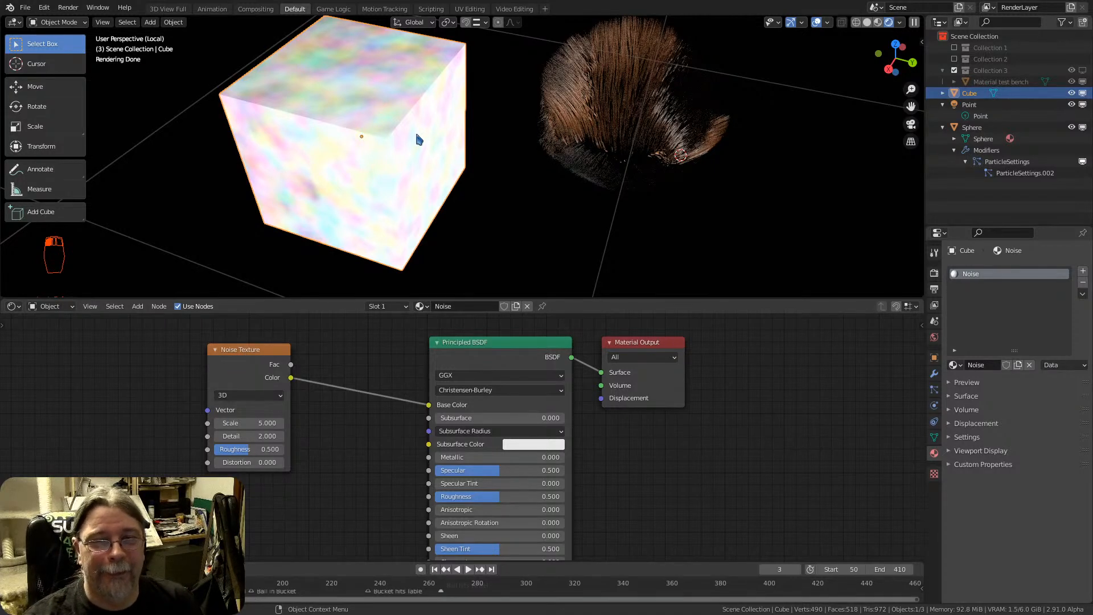
pyautogui.moveTo(494, 349); pyautogui.dragTo(446, 342)
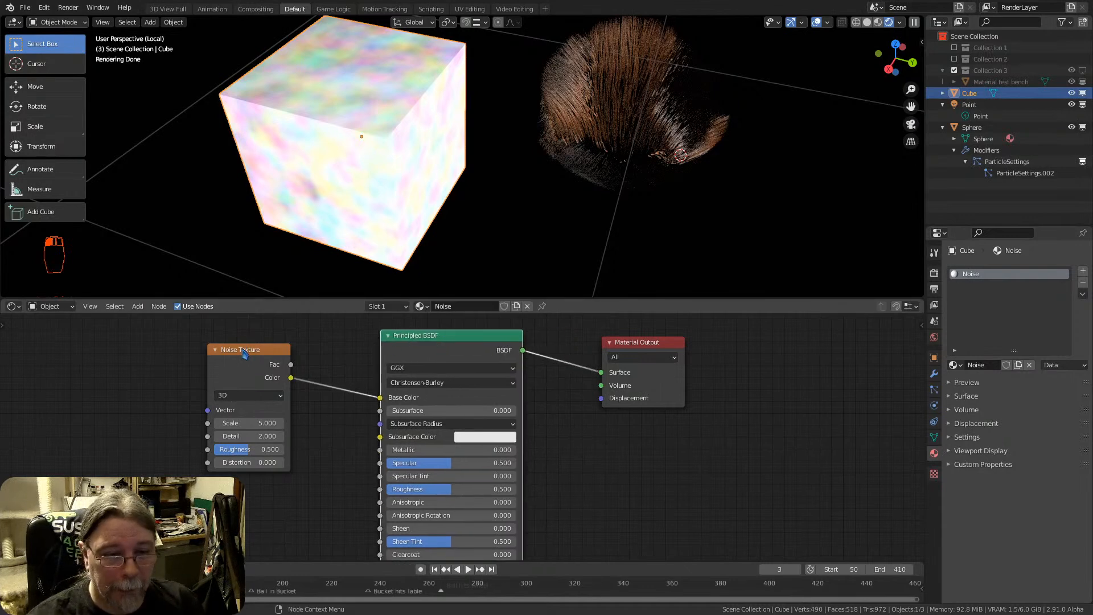
pyautogui.moveTo(243, 353); pyautogui.dragTo(178, 342)
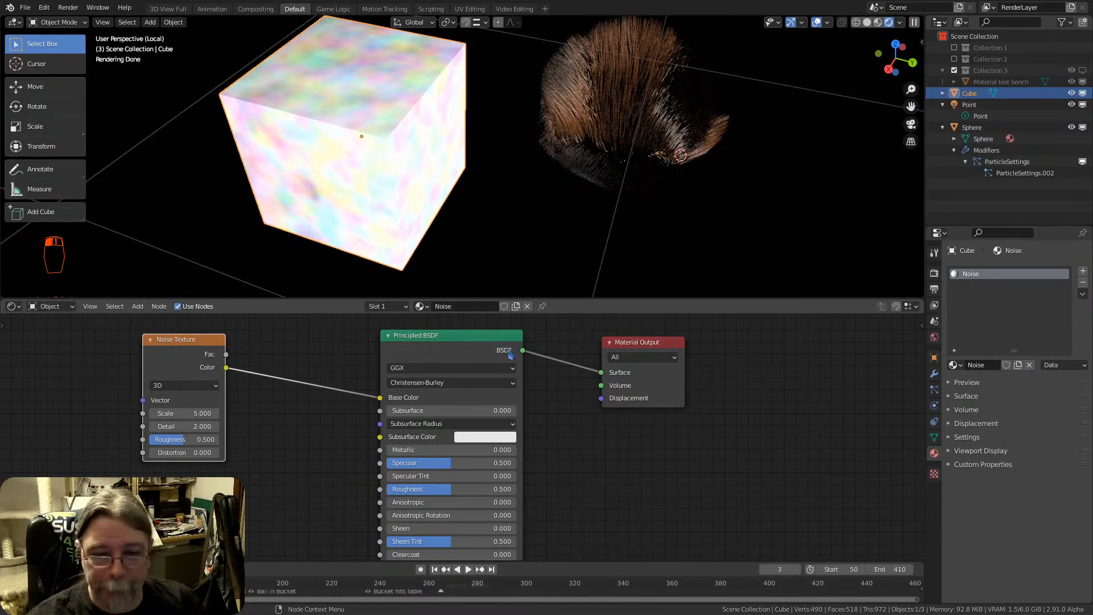
# Insert a Mapping node into the link between the Noise Texture and the Principled BSDF
pyautogui.hotkey('shift', 'a')
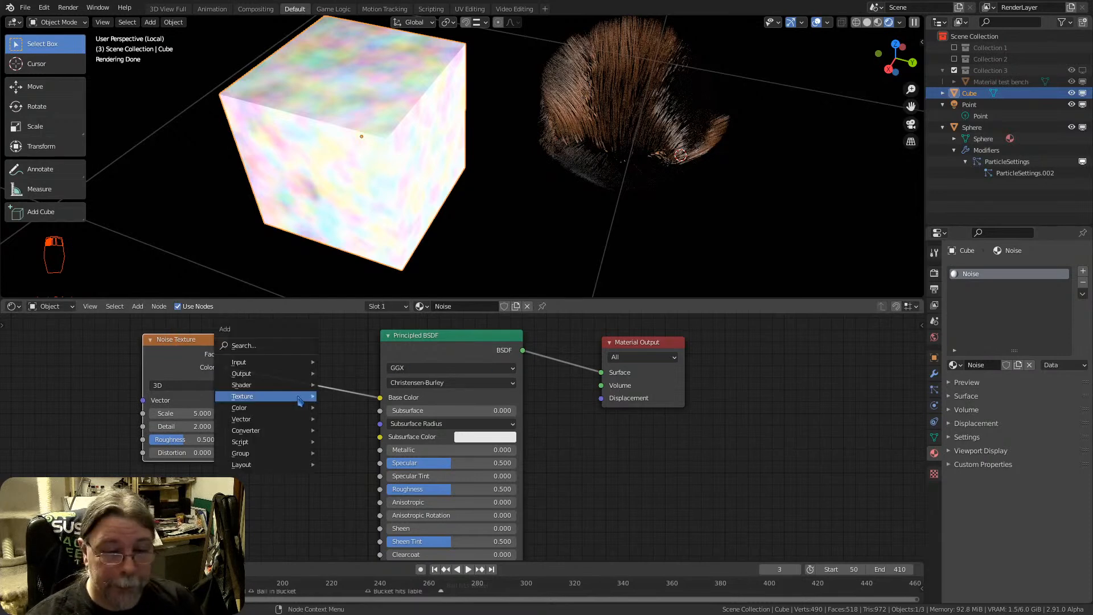
pyautogui.moveTo(276, 430)
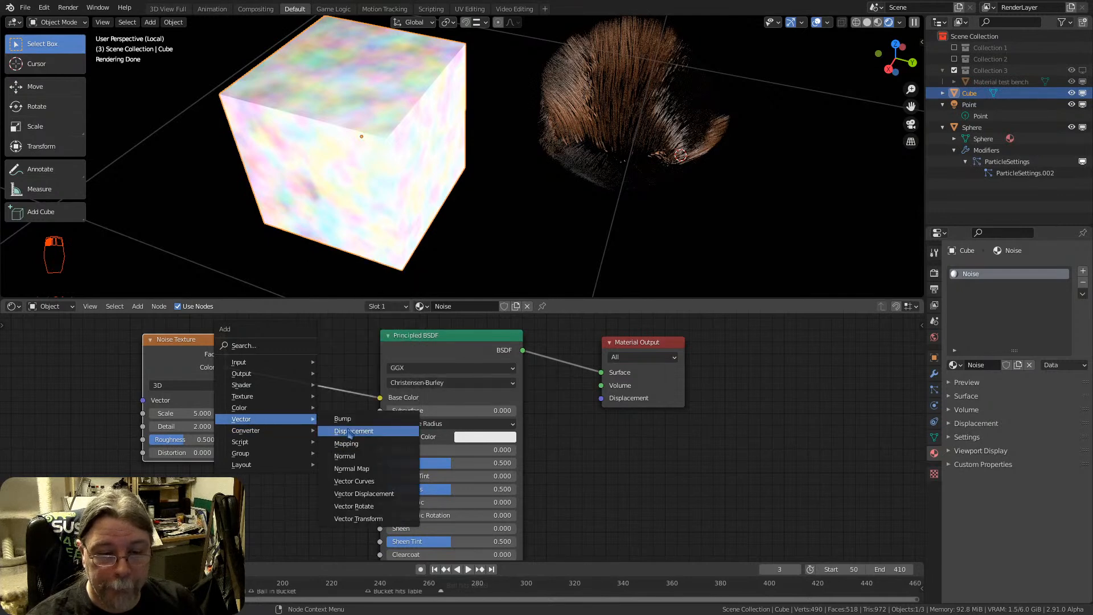
pyautogui.click(366, 448)
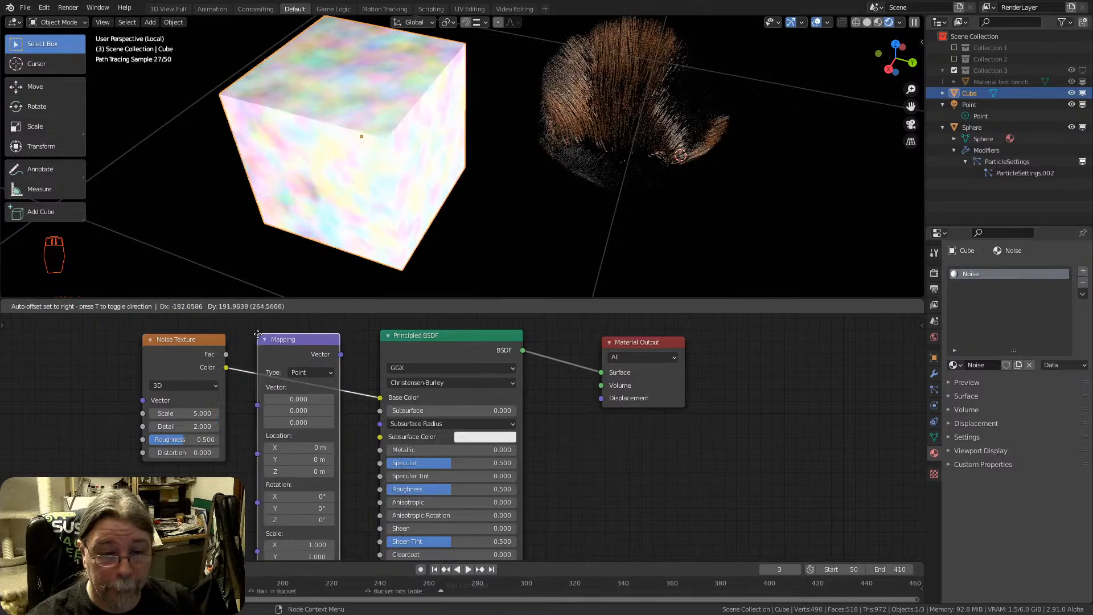
pyautogui.click(272, 319)
pyautogui.click(329, 357)
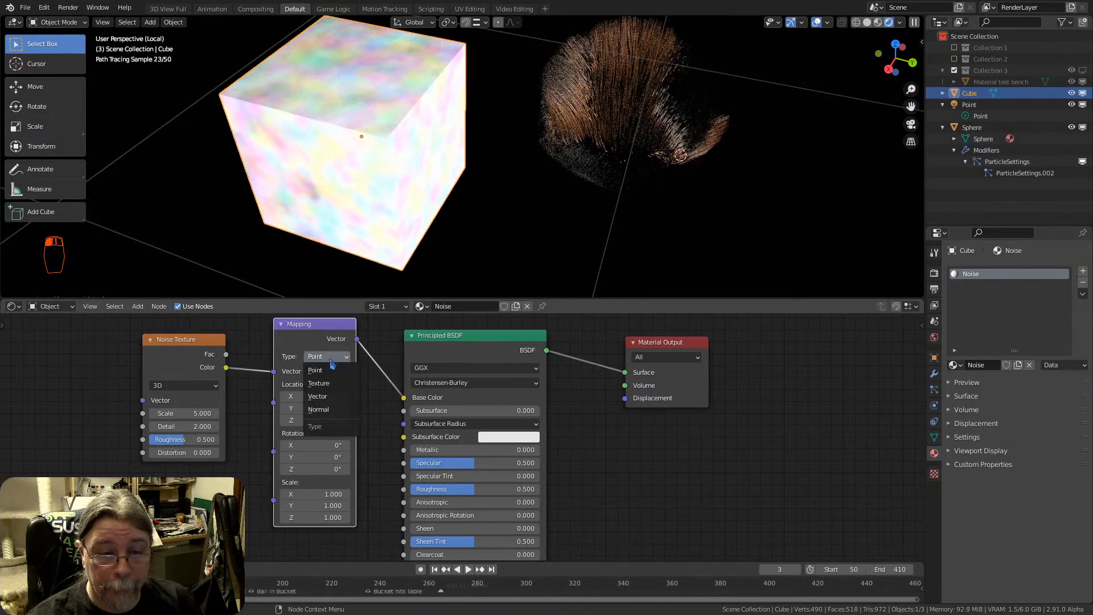
# Add a Texture Coordinate node in front of the Noise Texture node
pyautogui.hotkey('shift', 'a')
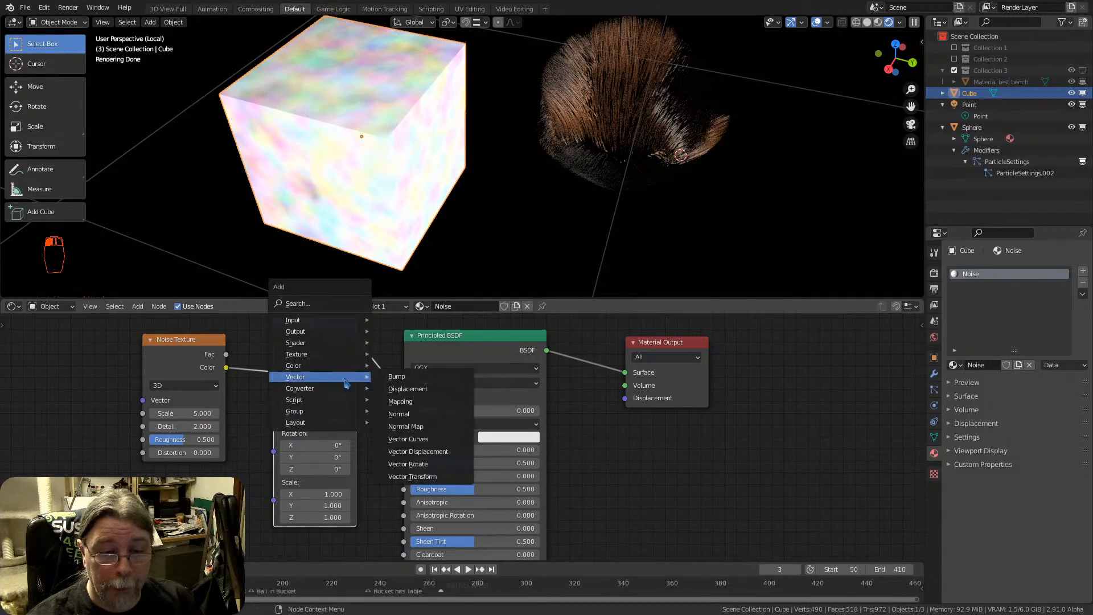
pyautogui.moveTo(316, 358)
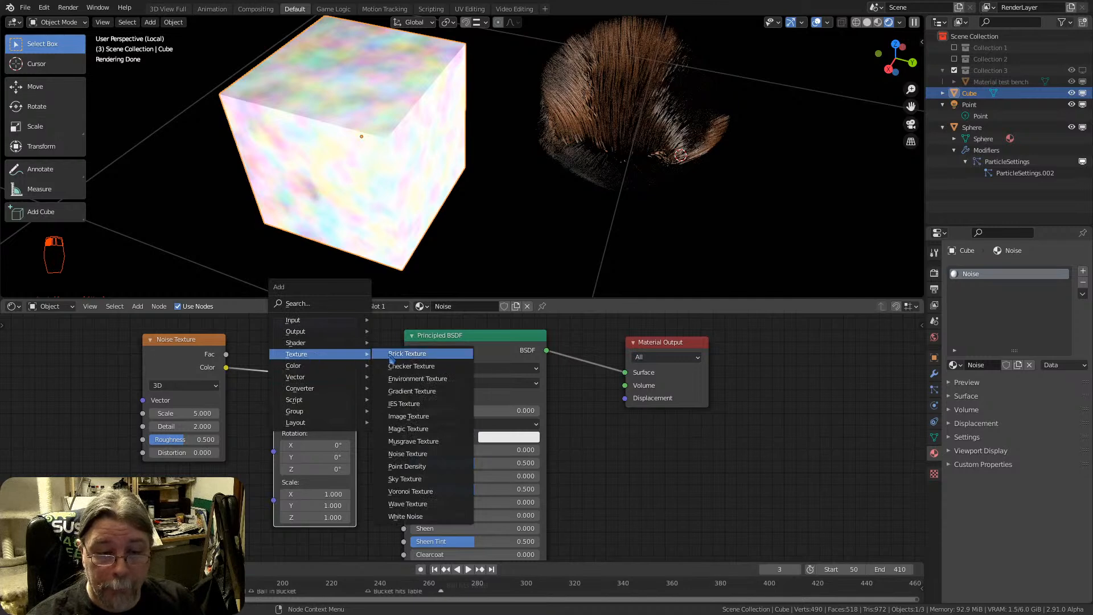
pyautogui.moveTo(303, 324)
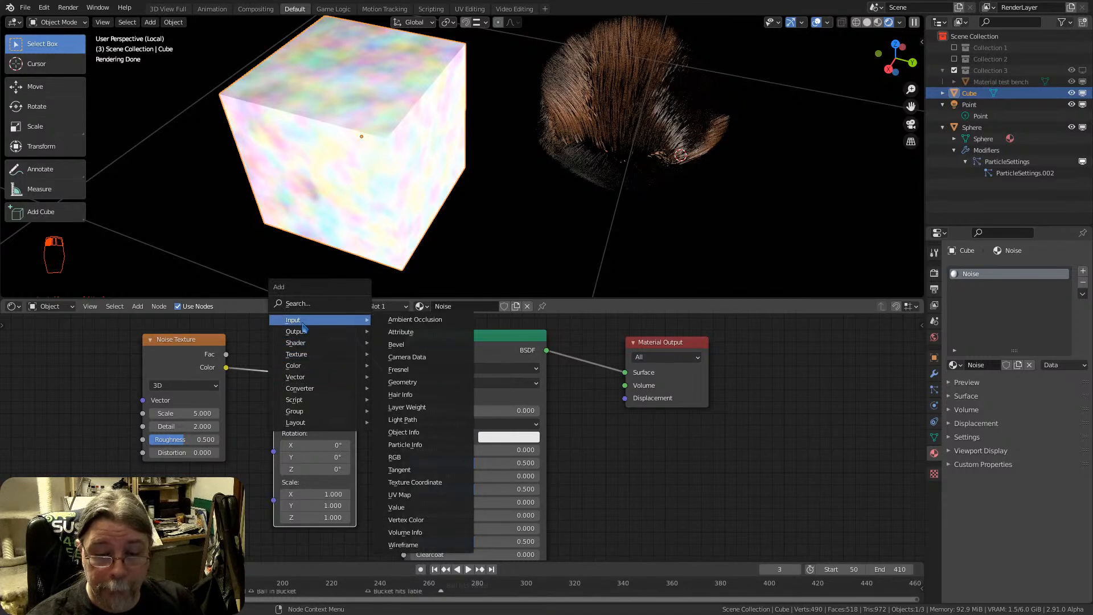
pyautogui.click(415, 482)
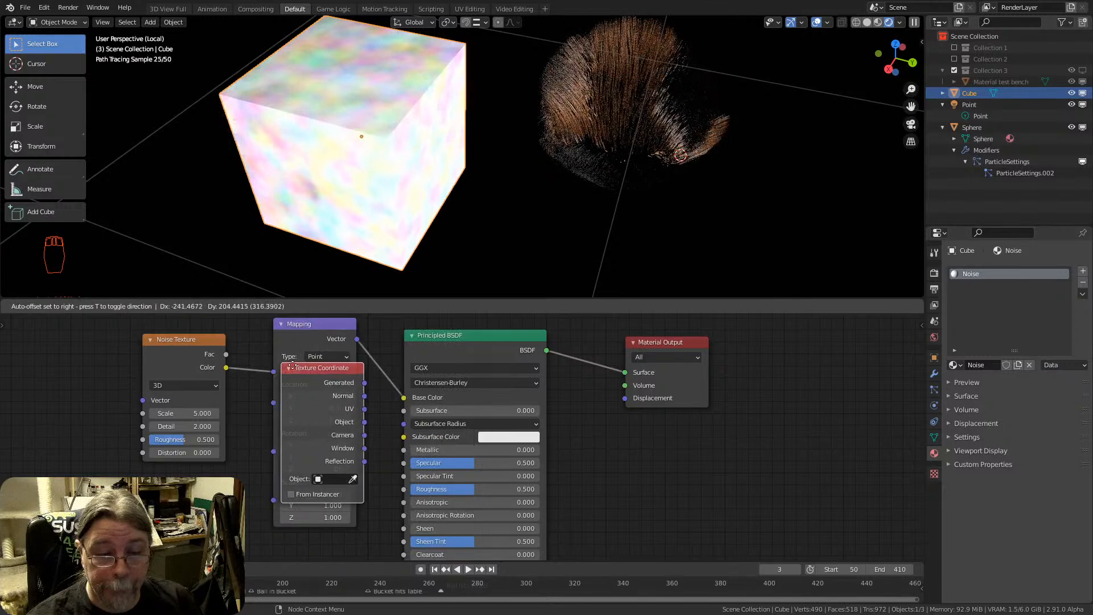
pyautogui.click(44, 349)
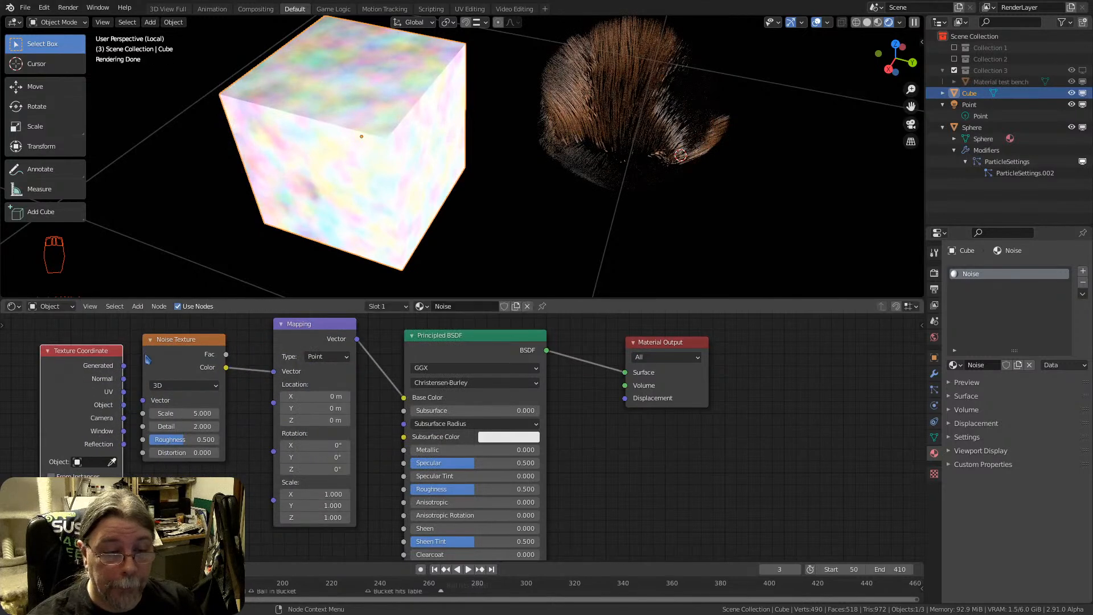
# Move the Noise Texture and Texture Coordinate nodes away from Mapping, placing Texture Coordinate below the Noise Texture
pyautogui.moveTo(220, 340); pyautogui.dragTo(222, 360)
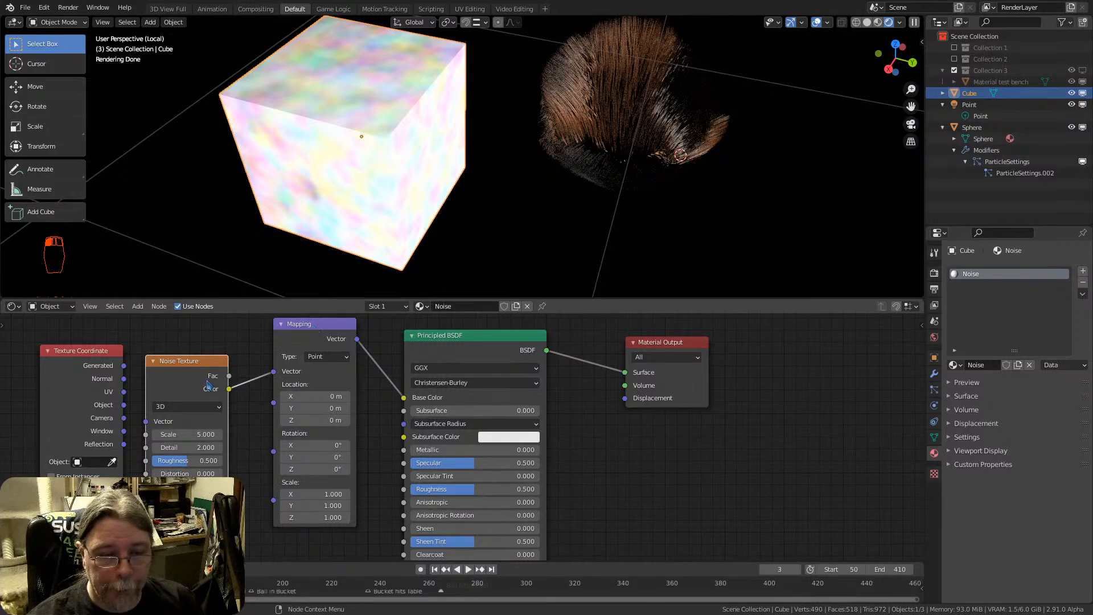
pyautogui.moveTo(207, 385); pyautogui.dragTo(214, 333)
pyautogui.moveTo(66, 363); pyautogui.dragTo(163, 455)
pyautogui.scroll(-3, 245, 467)
pyautogui.moveTo(209, 367); pyautogui.dragTo(147, 345)
pyautogui.moveTo(202, 454); pyautogui.dragTo(146, 444)
pyautogui.scroll(3, 303, 419)
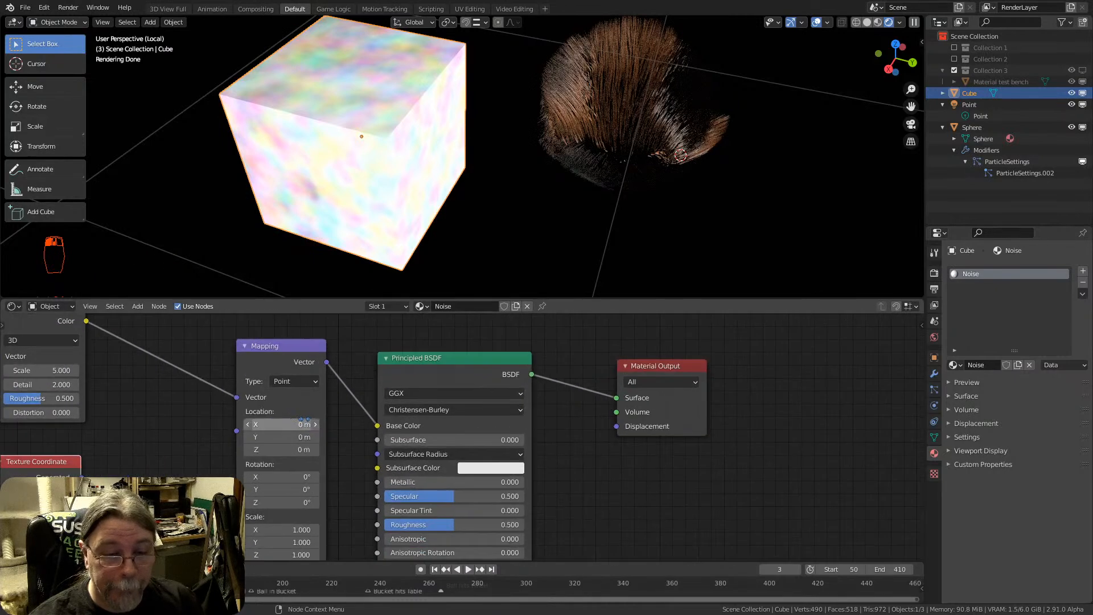
pyautogui.moveTo(257, 402); pyautogui.dragTo(458, 399, button='middle')
pyautogui.scroll(-3, 367, 405)
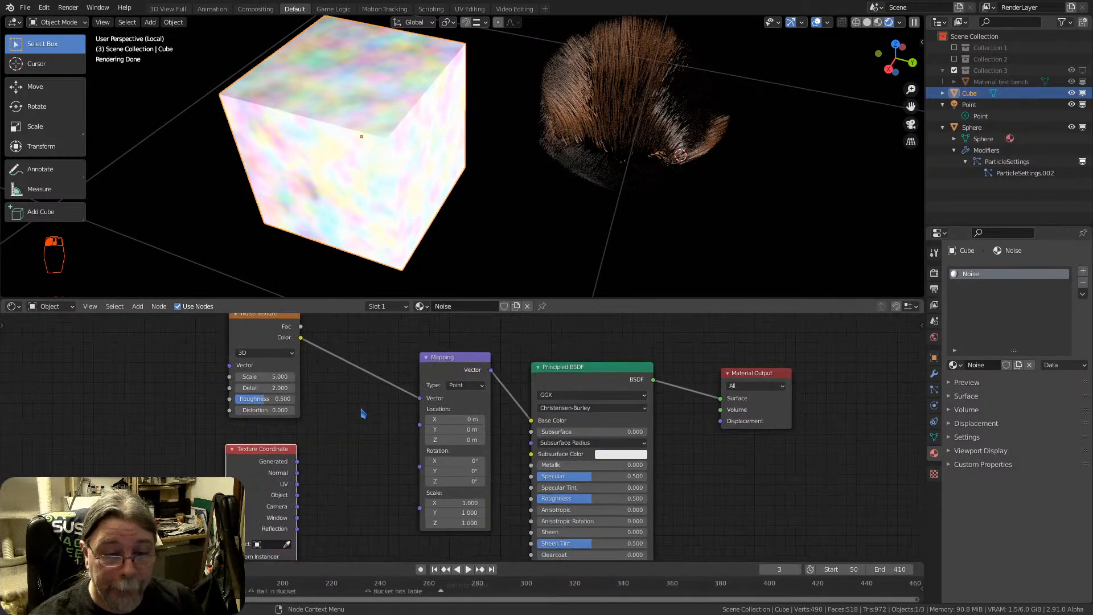
pyautogui.moveTo(363, 412); pyautogui.dragTo(352, 434, button='middle')
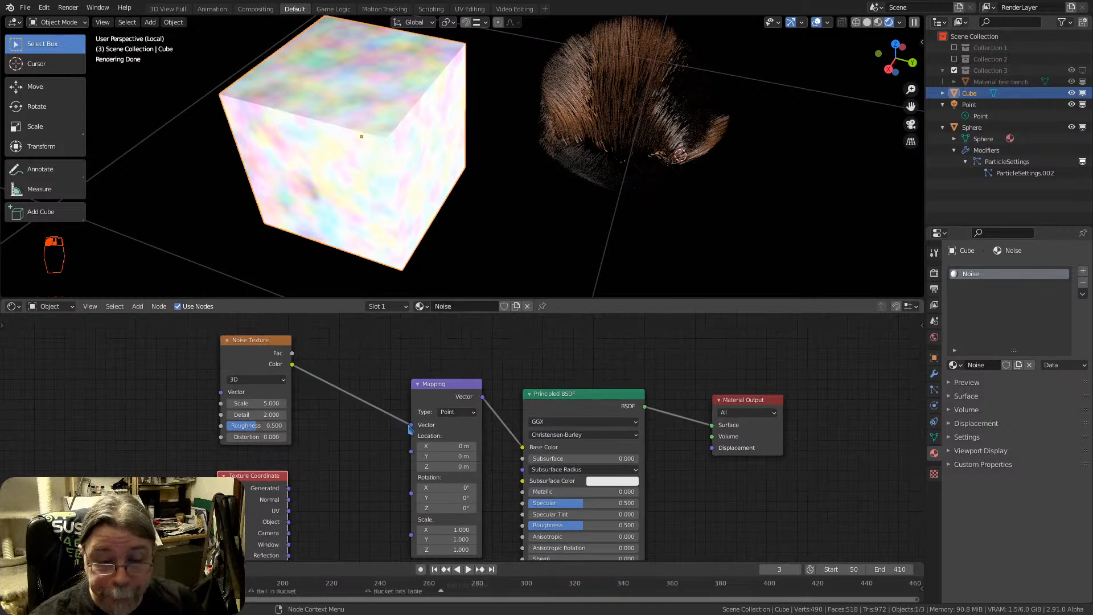
# Disconnect the Mapping node from both the Noise Texture's Color output and the Principled BSDF's Base Color
pyautogui.moveTo(409, 427); pyautogui.dragTo(367, 387)
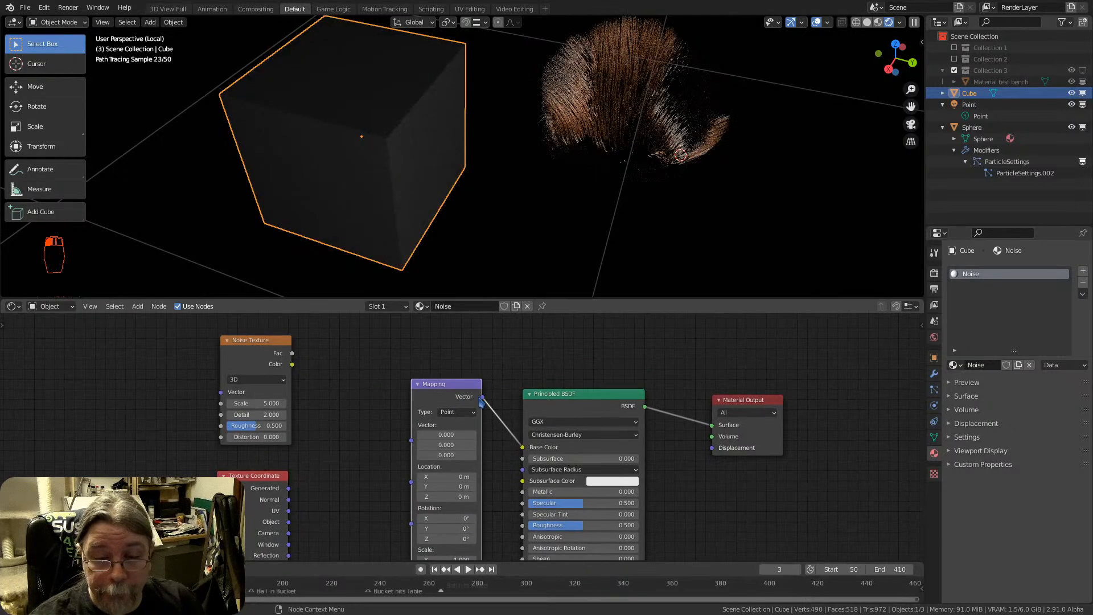
pyautogui.rightClick(505, 401)
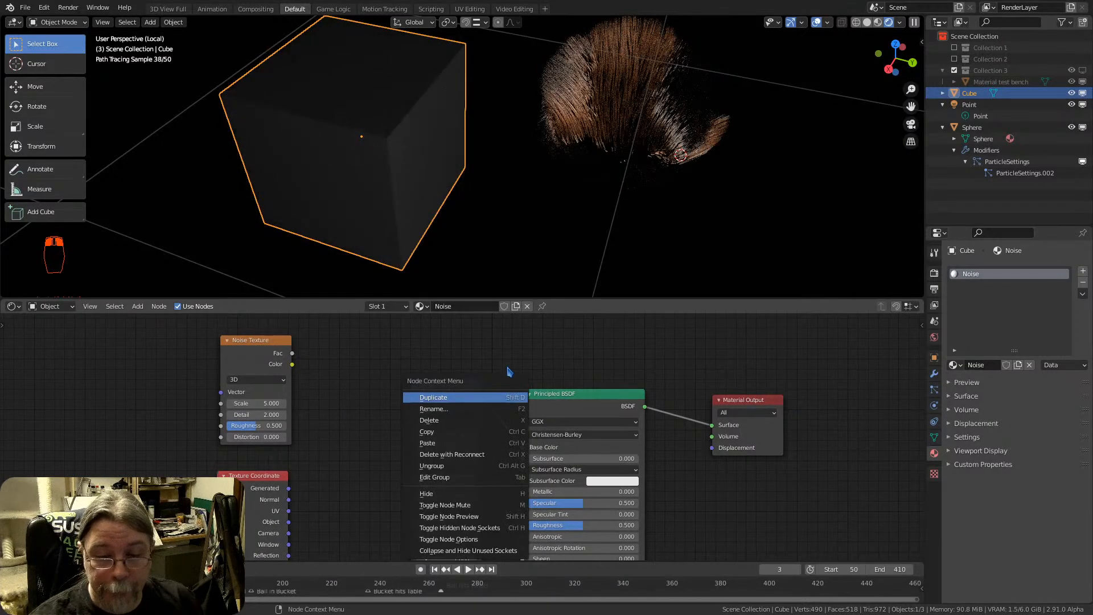
pyautogui.keyDown('ctrl'); pyautogui.moveTo(504, 397); pyautogui.dragTo(494, 437, button='right'); pyautogui.keyUp('ctrl')
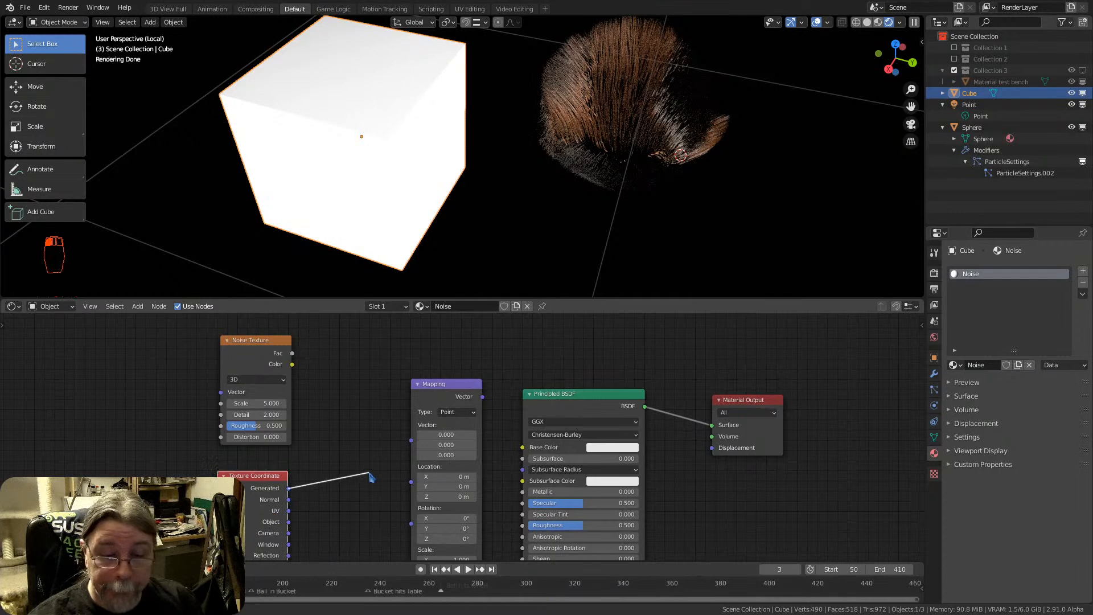
# Link Texture Coordinate's Generated output to Mapping's Vector input and connect the Noise Texture's Color output to Base Color
pyautogui.moveTo(439, 388); pyautogui.dragTo(403, 431)
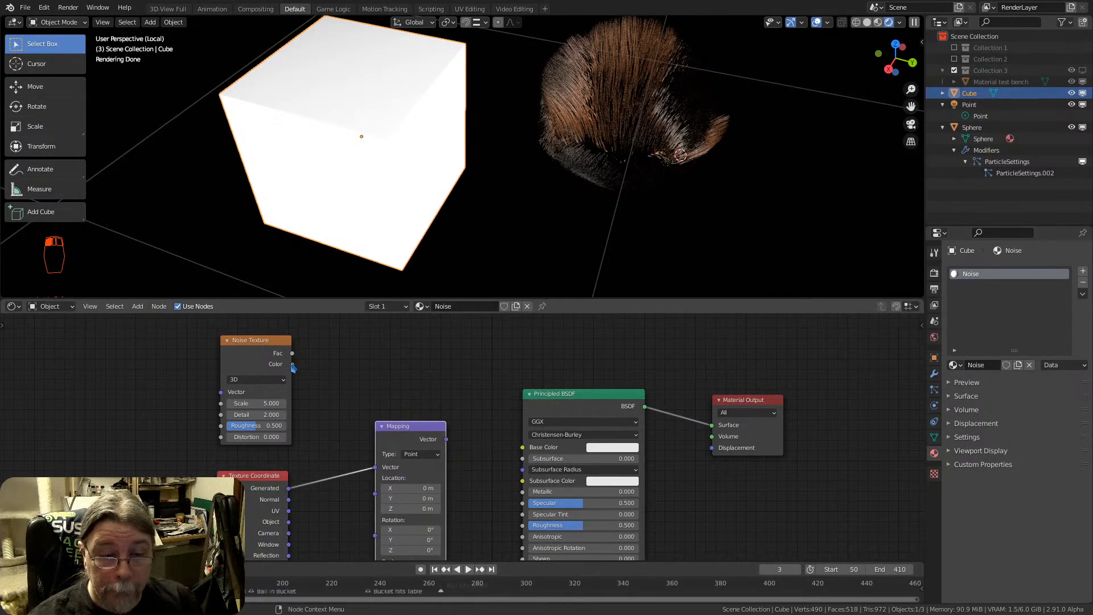
pyautogui.moveTo(292, 365); pyautogui.dragTo(522, 446)
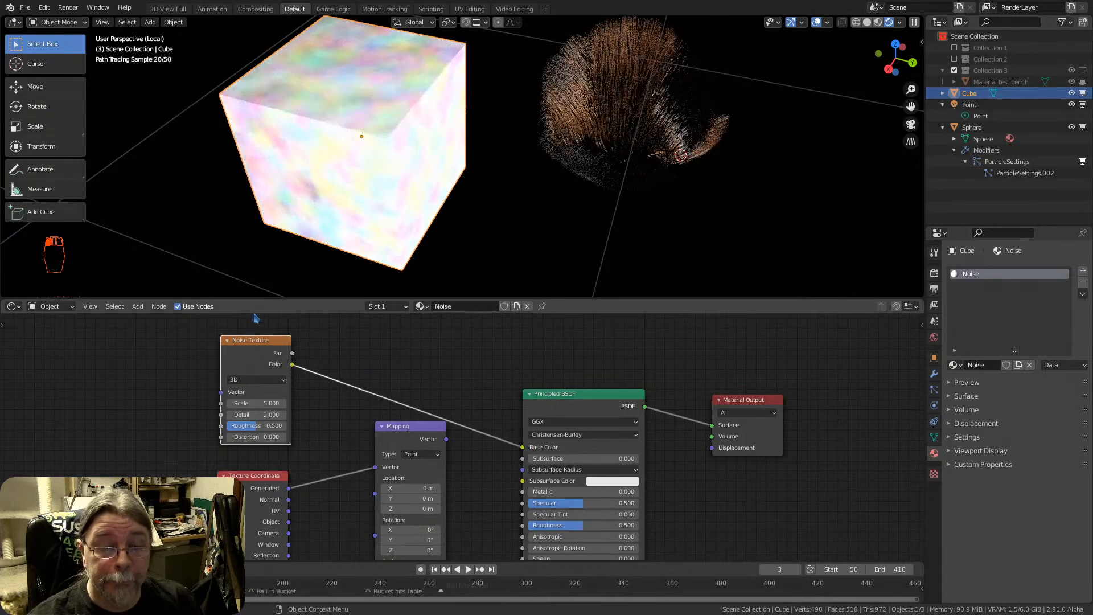
pyautogui.moveTo(264, 348); pyautogui.dragTo(326, 320)
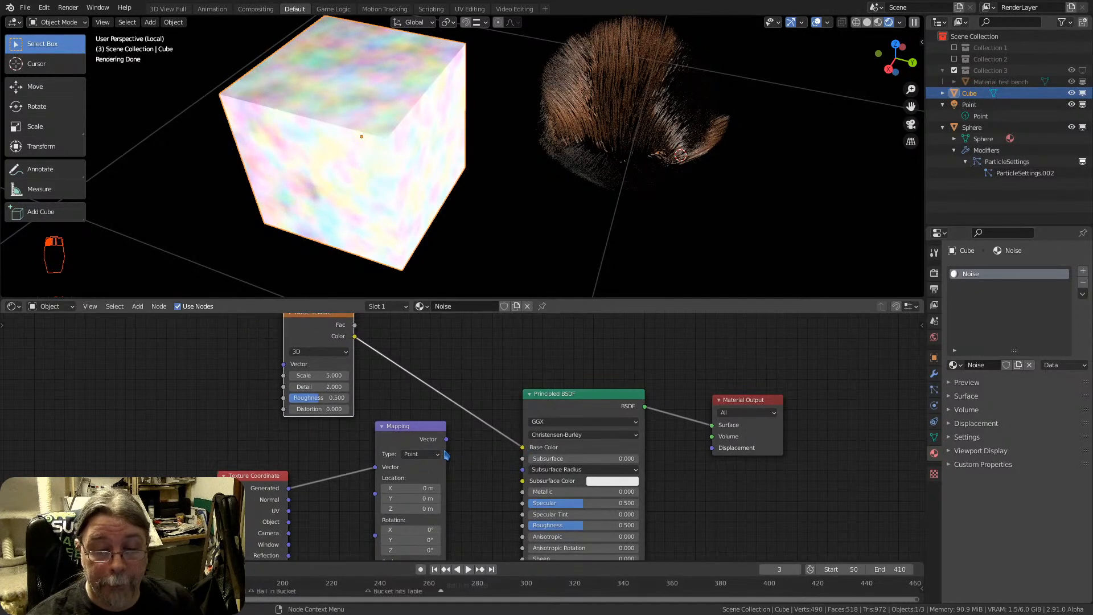
# Spread the Texture Coordinate, Mapping and Noise Texture nodes apart, bringing the Noise Texture nearer the Principled BSDF
pyautogui.scroll(-4, 519, 493)
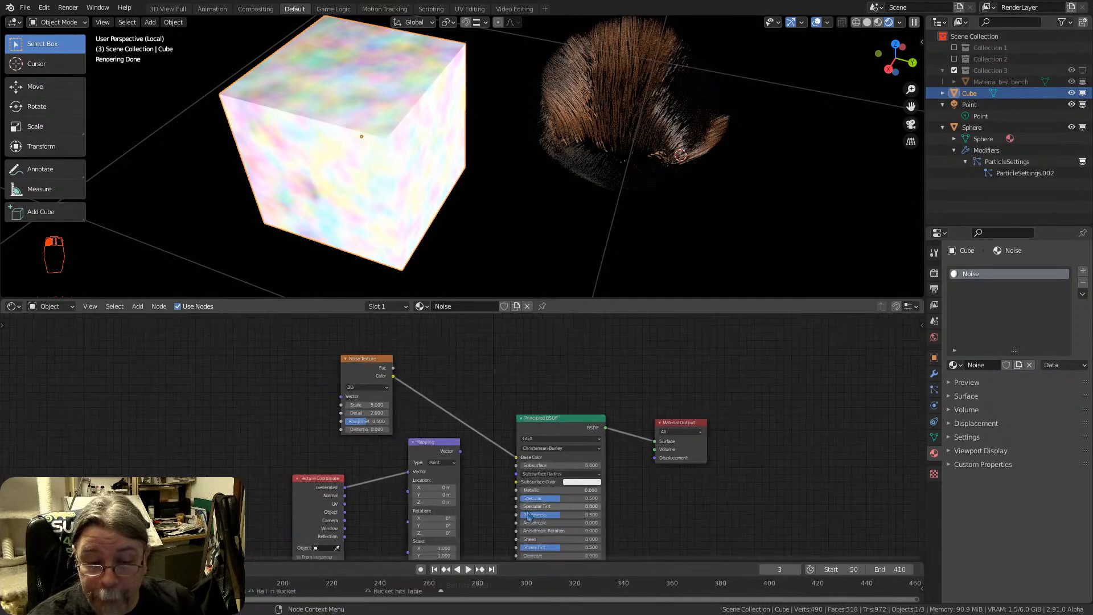
pyautogui.moveTo(551, 535); pyautogui.dragTo(533, 420, button='middle')
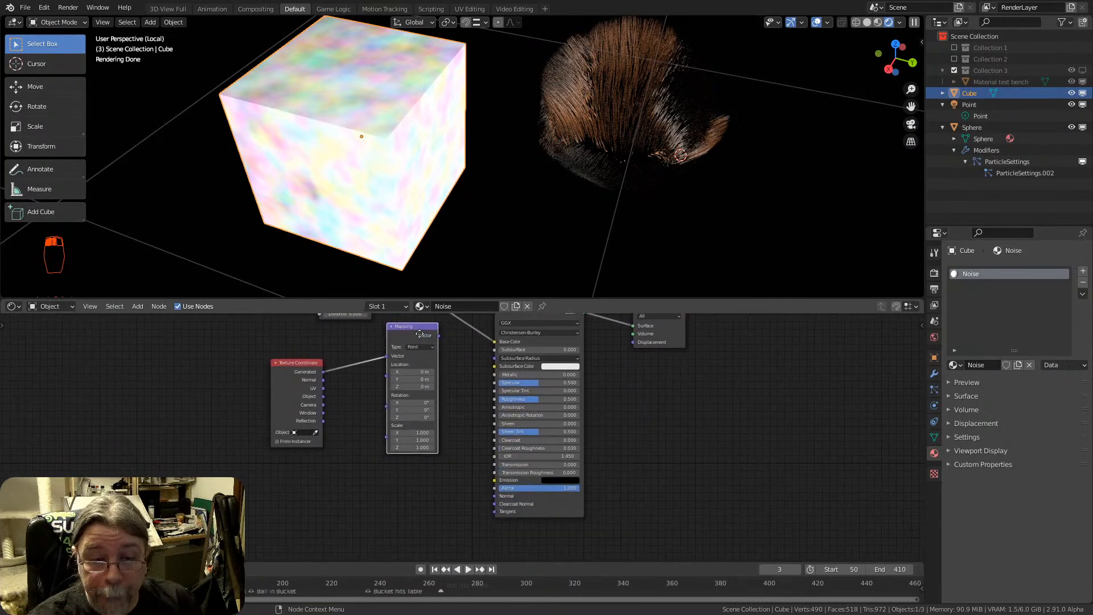
pyautogui.moveTo(419, 334); pyautogui.dragTo(409, 377)
pyautogui.moveTo(297, 369); pyautogui.dragTo(243, 375)
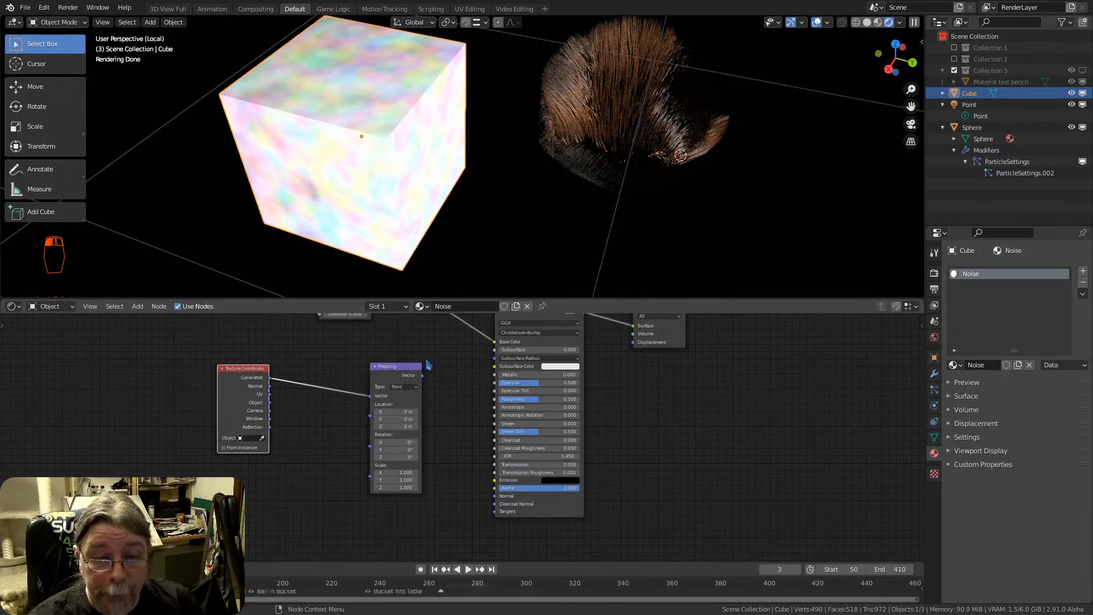
pyautogui.moveTo(428, 360); pyautogui.dragTo(430, 463, button='middle')
pyautogui.moveTo(354, 358); pyautogui.dragTo(422, 381)
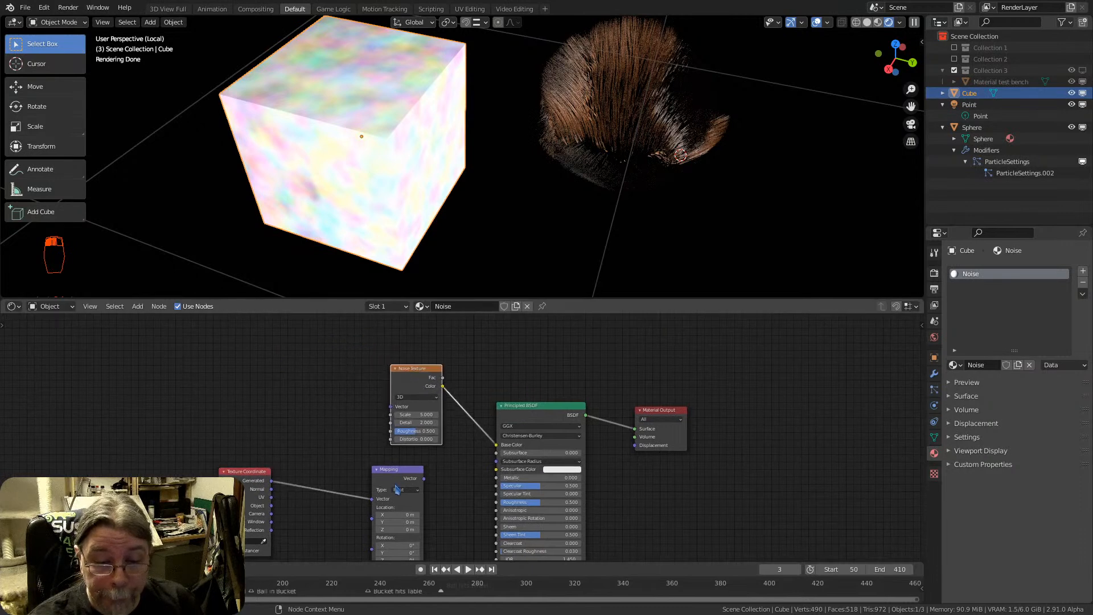
# Connect Mapping's Vector output to the Noise Texture's Vector input and line up the three nodes in a row
pyautogui.moveTo(408, 485); pyautogui.dragTo(339, 423)
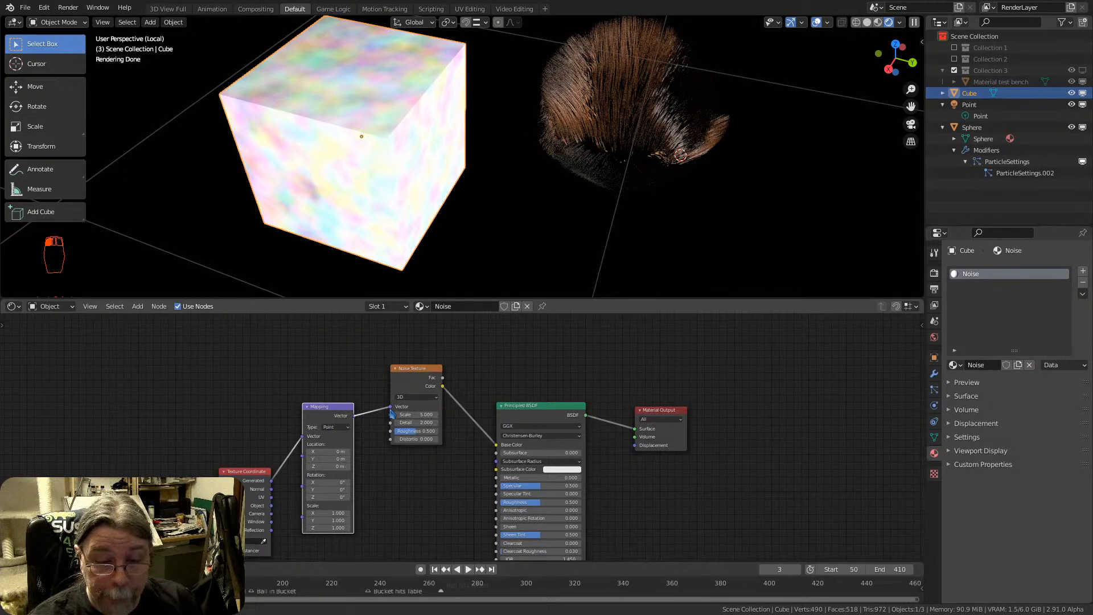
pyautogui.moveTo(251, 471); pyautogui.dragTo(227, 377)
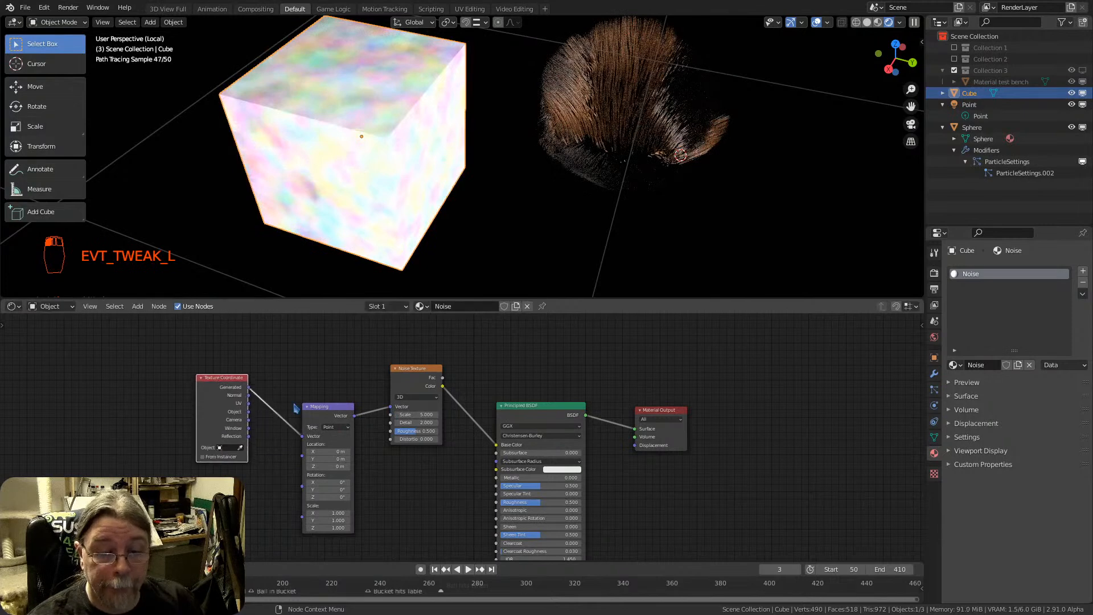
pyautogui.moveTo(307, 407); pyautogui.dragTo(302, 369)
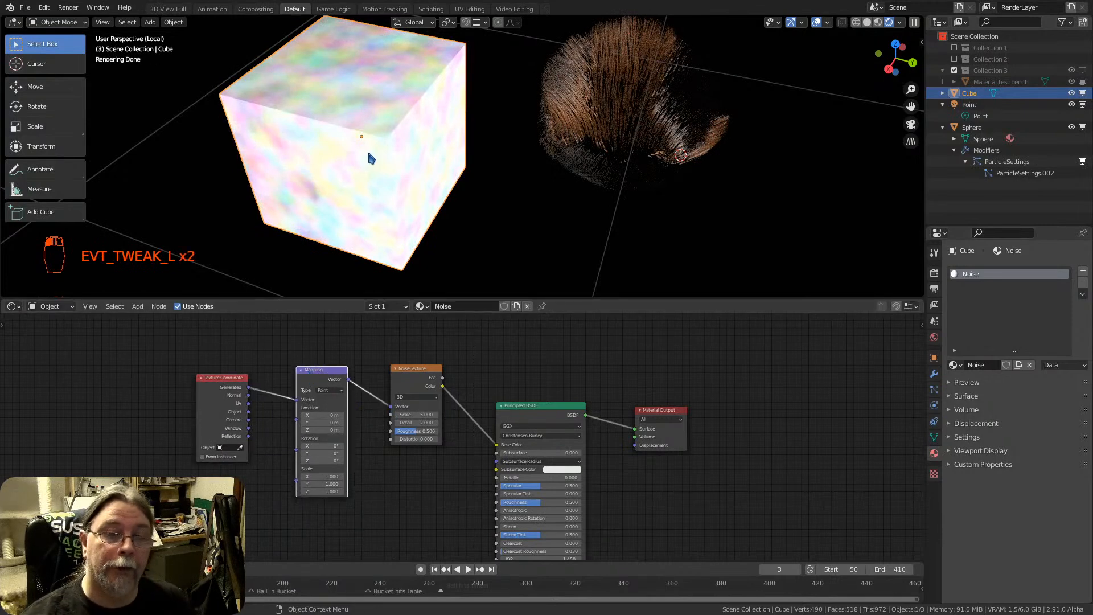
# Examine the noise on the cube from a changed angle and review the node chain behind it
pyautogui.keyDown('shift'); pyautogui.moveTo(370, 156); pyautogui.dragTo(389, 166, button='middle'); pyautogui.keyUp('shift')
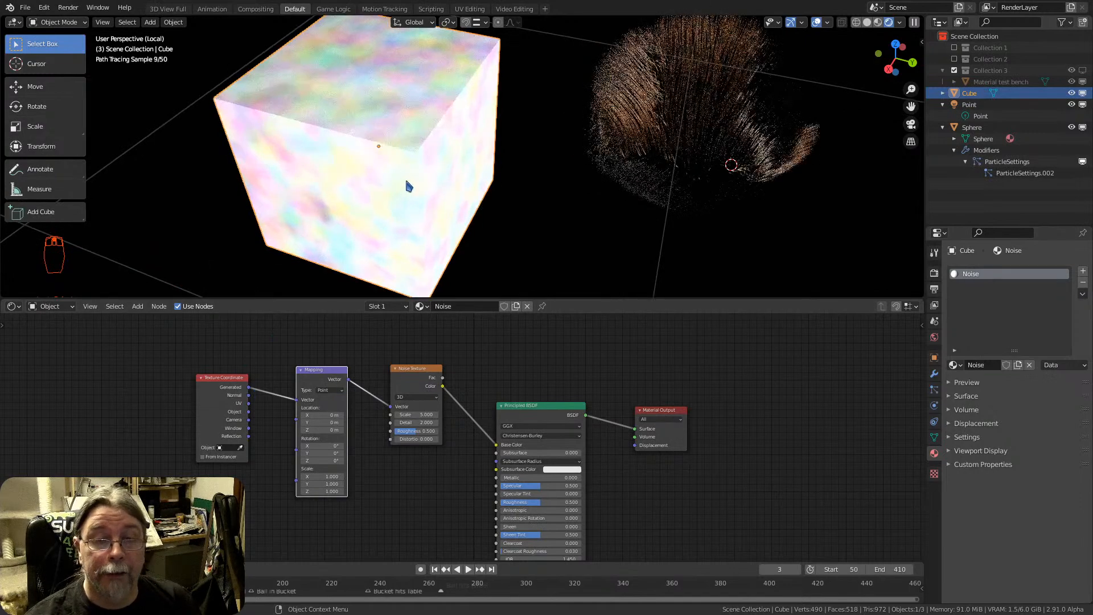
pyautogui.moveTo(405, 176)
pyautogui.mouseDown(button='middle')
pyautogui.moveTo(397, 149)
pyautogui.moveTo(367, 153)
pyautogui.moveTo(404, 185)
pyautogui.mouseUp(button='middle')
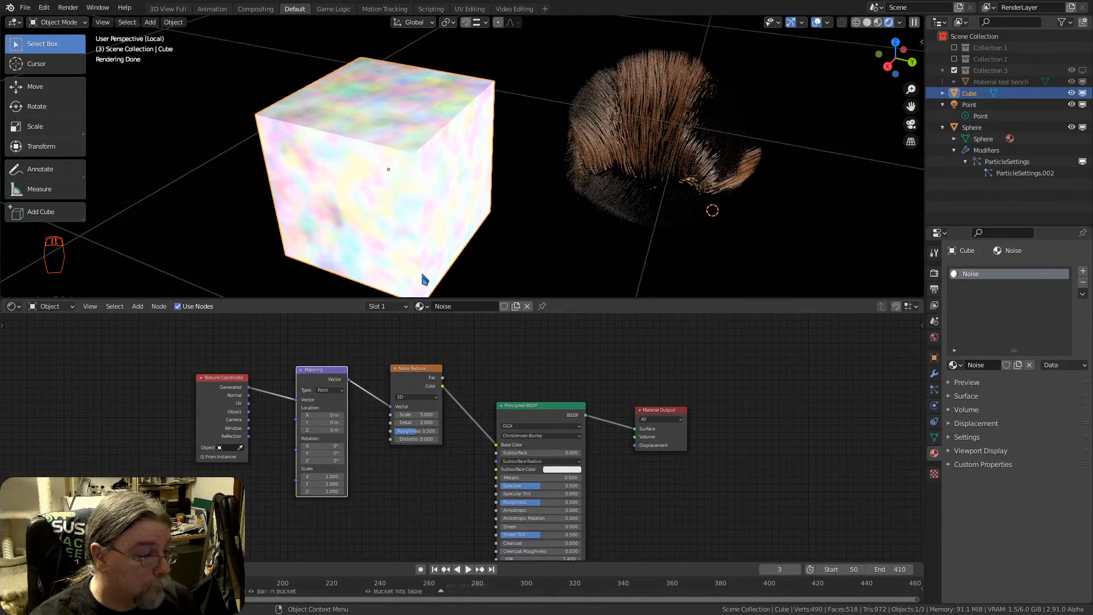
pyautogui.scroll(3, 263, 431)
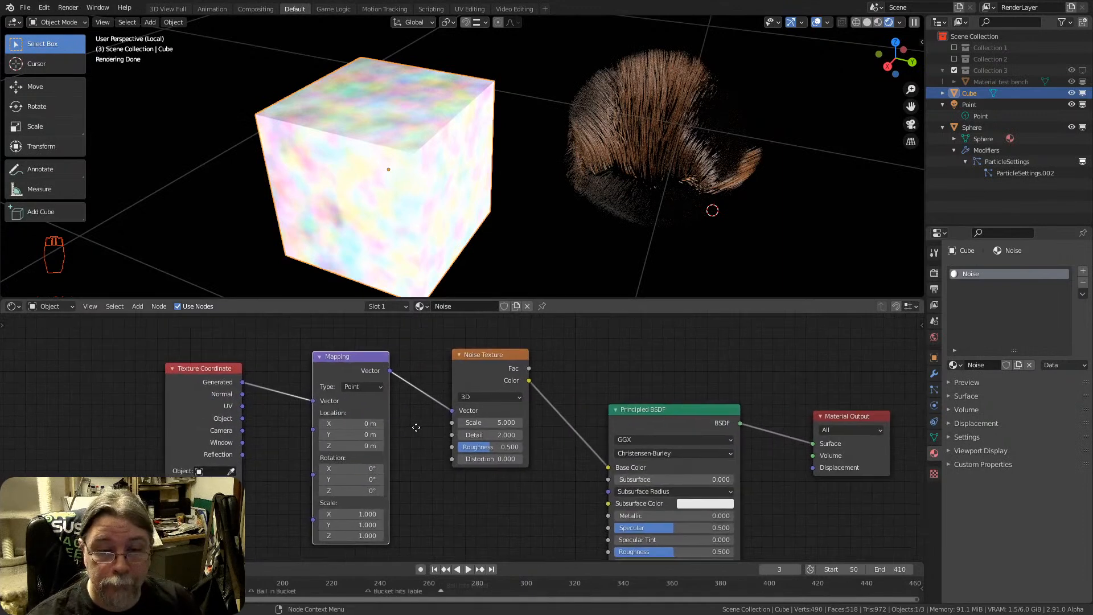
pyautogui.moveTo(416, 428); pyautogui.dragTo(329, 424, button='middle')
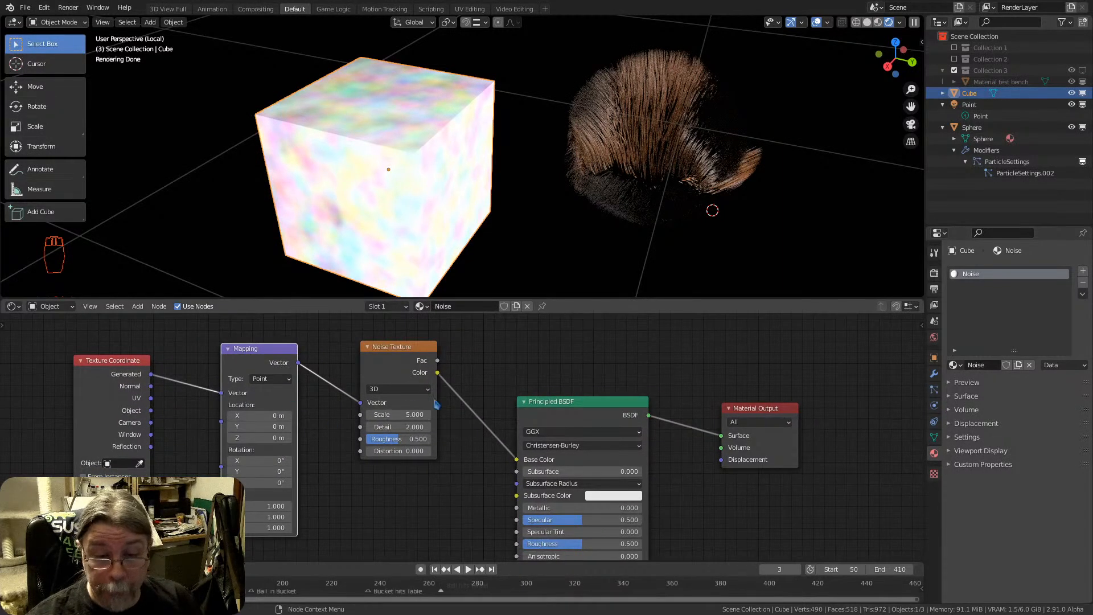
pyautogui.click(421, 390)
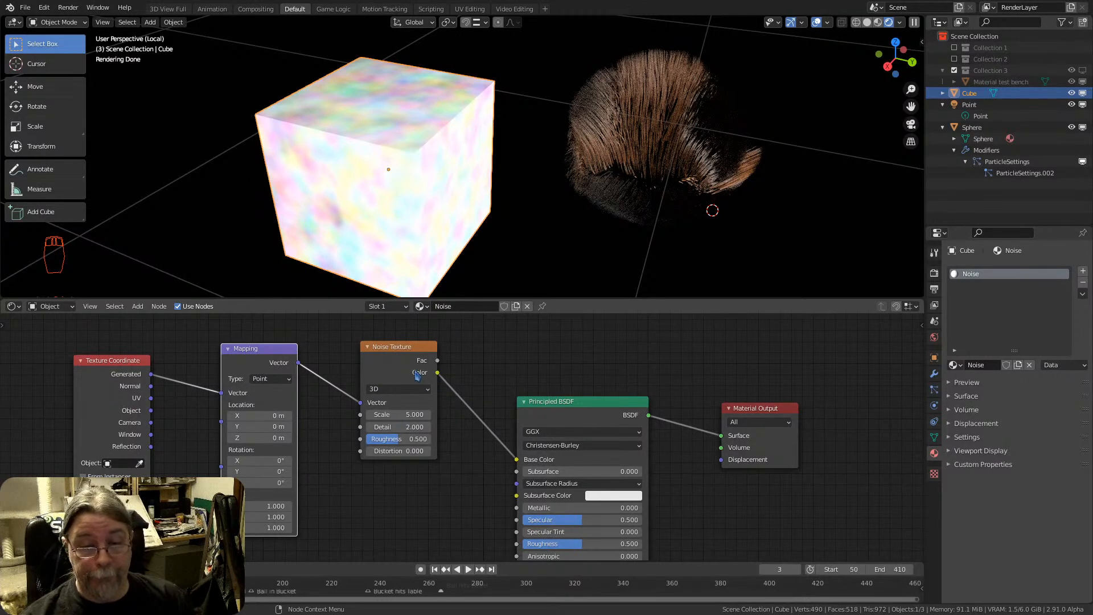
pyautogui.hotkey('shift', 'a')
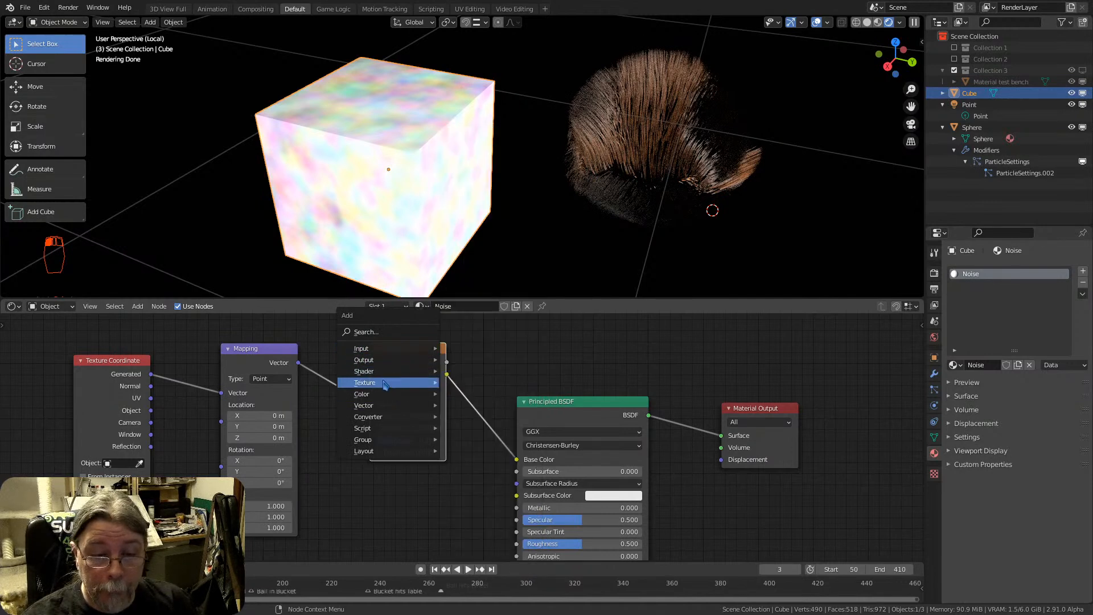
pyautogui.moveTo(385, 384)
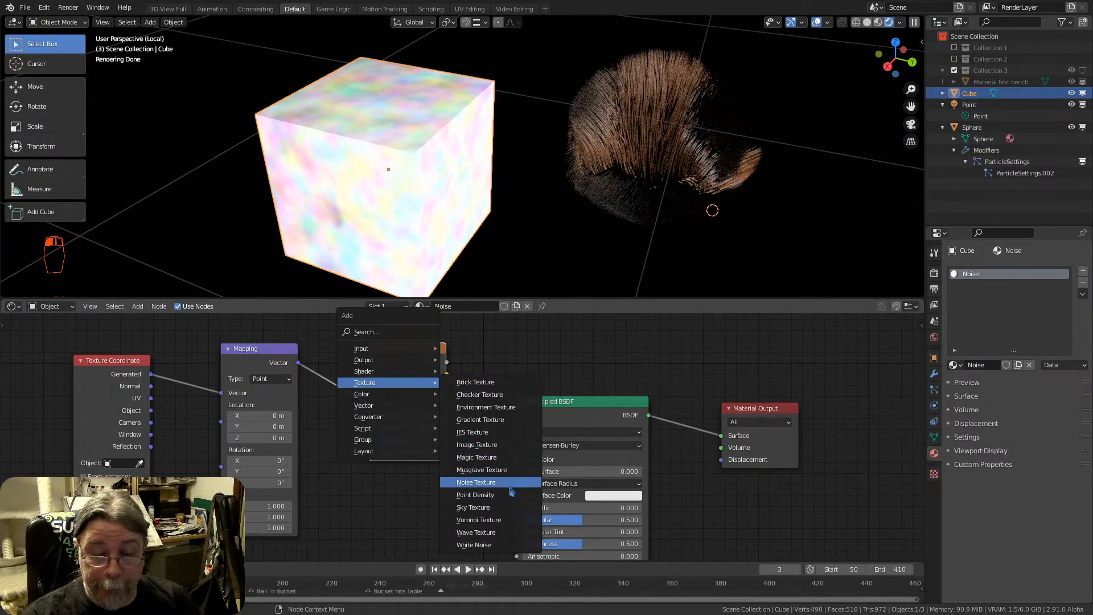
pyautogui.click(476, 482)
pyautogui.click(339, 512)
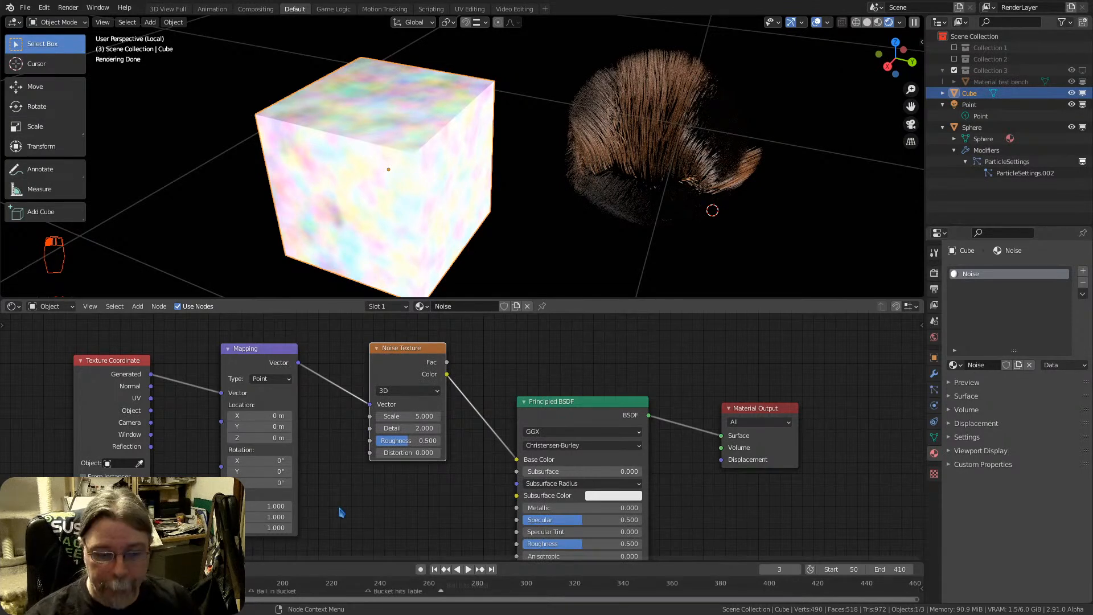
pyautogui.hotkey('shift', 'a')
pyautogui.moveTo(347, 498)
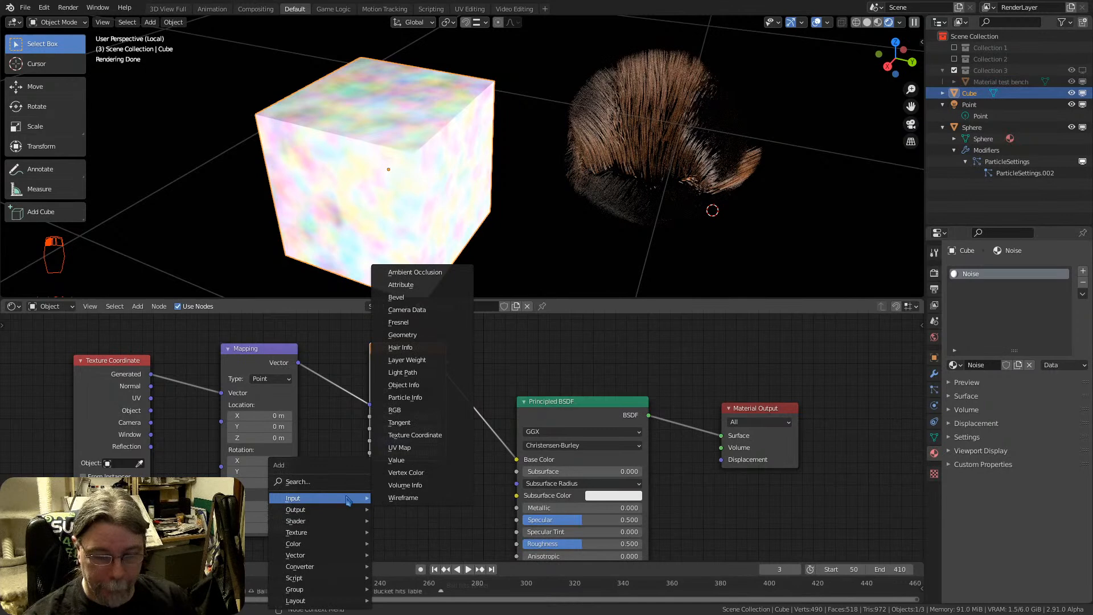
pyautogui.moveTo(336, 535)
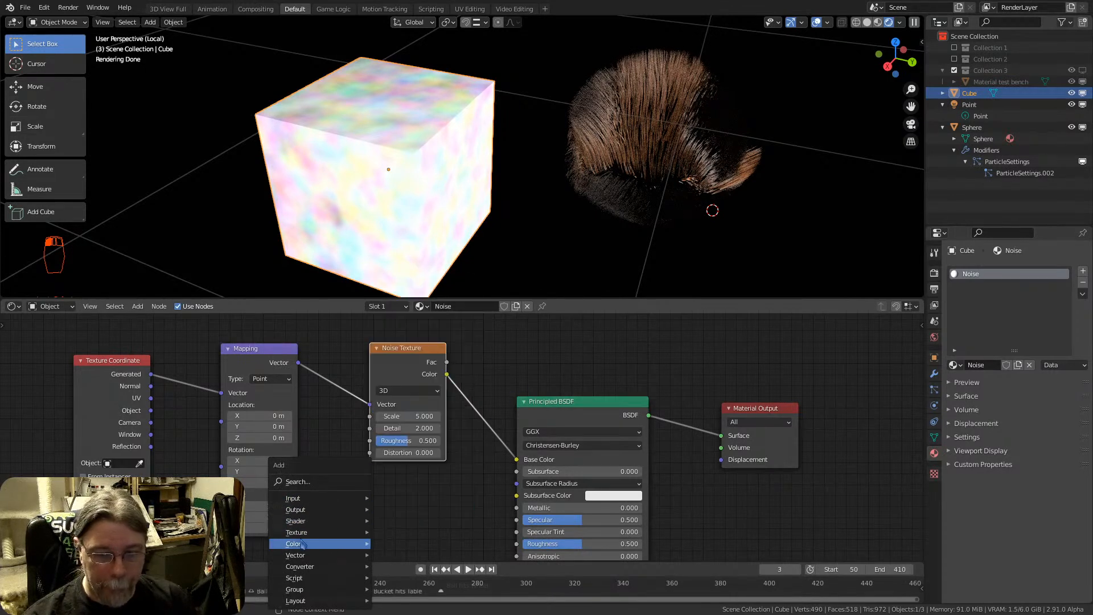
pyautogui.moveTo(322, 512)
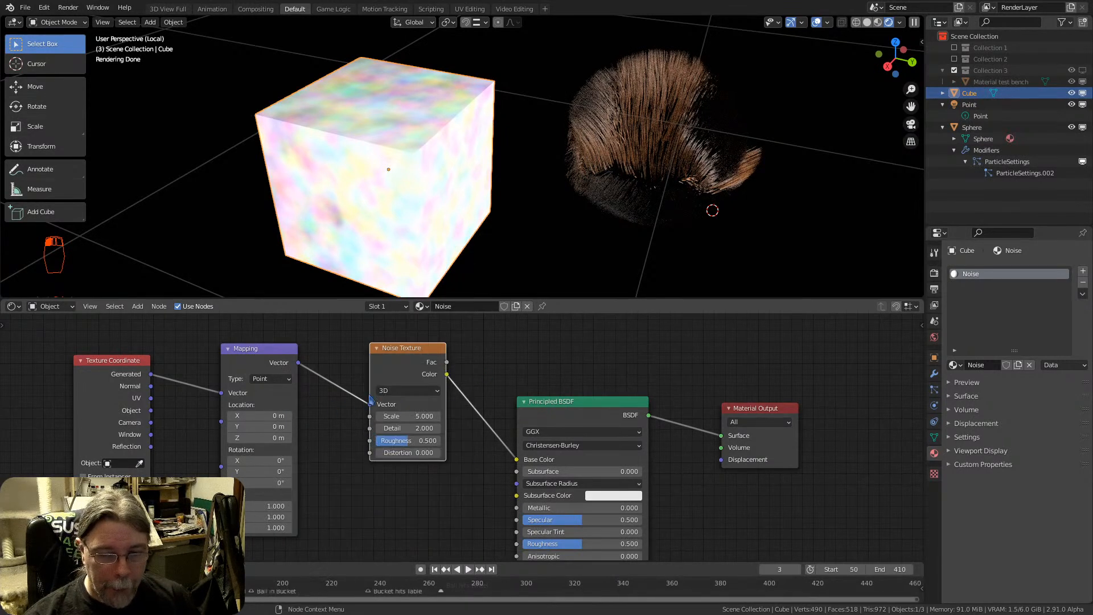
# Set the Noise Texture's Scale to 7.3, Detail to 16, Roughness to 0.642 and Distortion to -0.8
pyautogui.moveTo(381, 151)
pyautogui.mouseDown(button='middle')
pyautogui.moveTo(410, 154)
pyautogui.moveTo(384, 186)
pyautogui.moveTo(402, 159)
pyautogui.moveTo(441, 149)
pyautogui.mouseUp(button='middle')
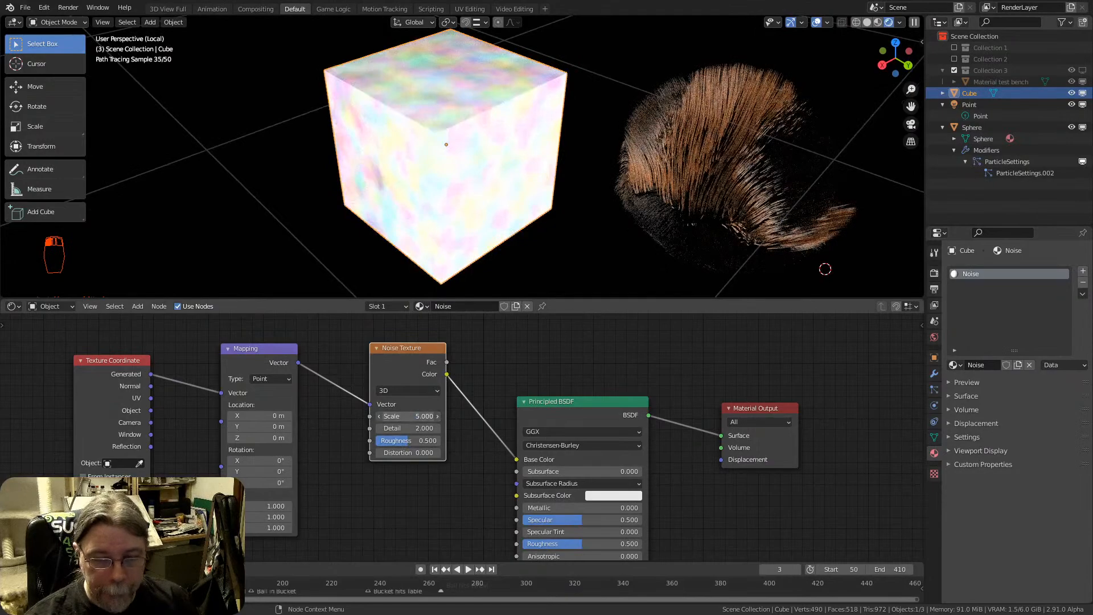
pyautogui.moveTo(407, 416)
pyautogui.mouseDown()
pyautogui.moveTo(447, 416)
pyautogui.moveTo(418, 416)
pyautogui.mouseUp()
pyautogui.scroll(4, 458, 207)
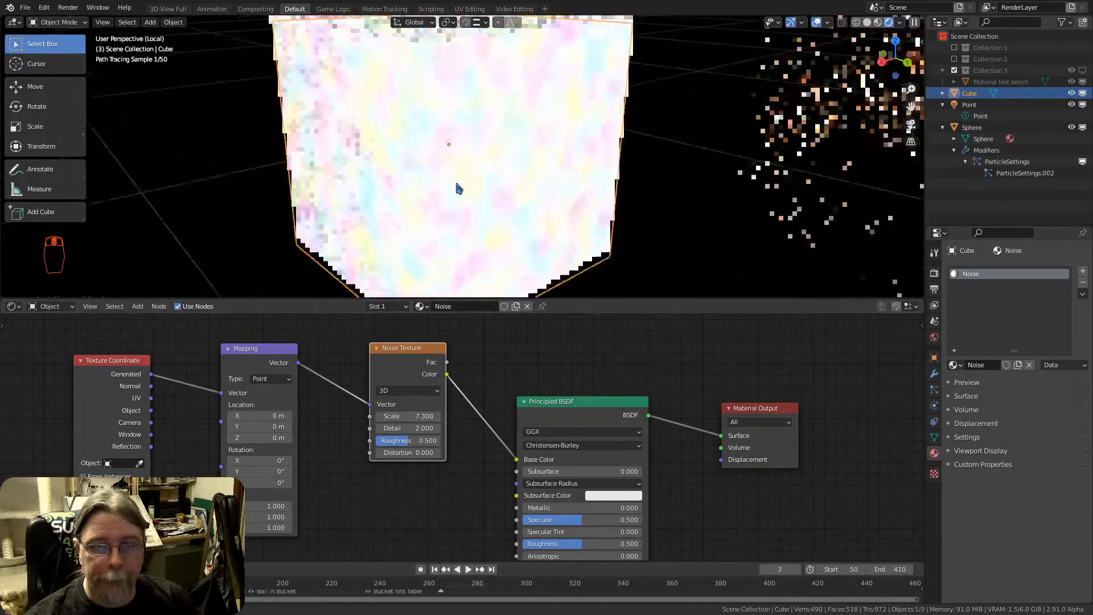
pyautogui.moveTo(456, 183); pyautogui.dragTo(453, 237, button='middle')
pyautogui.moveTo(408, 428); pyautogui.dragTo(495, 428)
pyautogui.scroll(3, 322, 161)
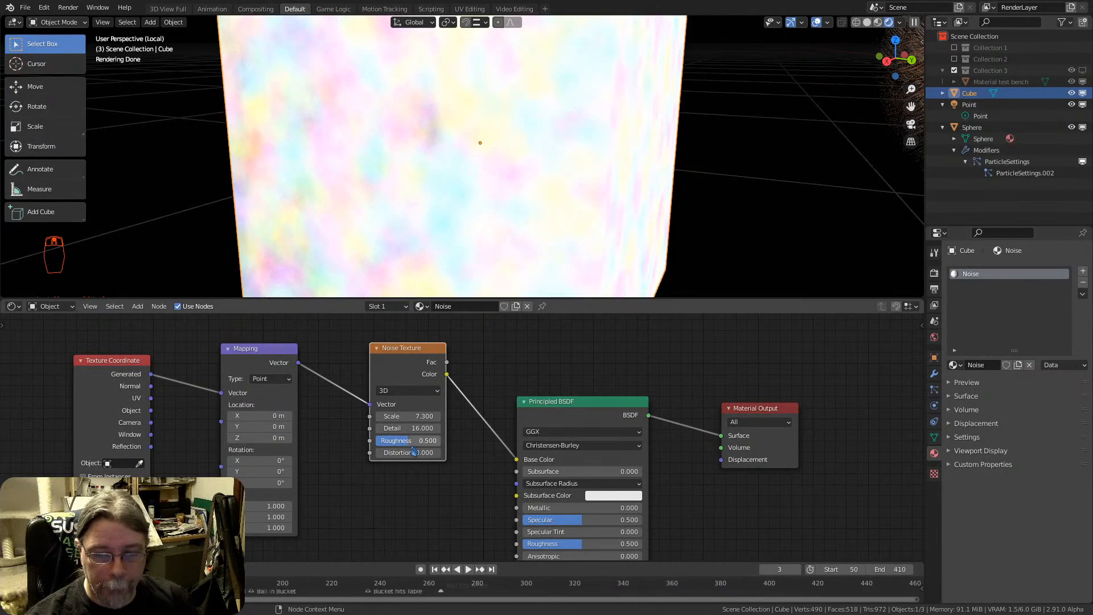
pyautogui.moveTo(408, 440)
pyautogui.mouseDown()
pyautogui.moveTo(444, 440)
pyautogui.moveTo(409, 441)
pyautogui.moveTo(445, 452)
pyautogui.moveTo(372, 452)
pyautogui.moveTo(398, 452)
pyautogui.mouseUp()
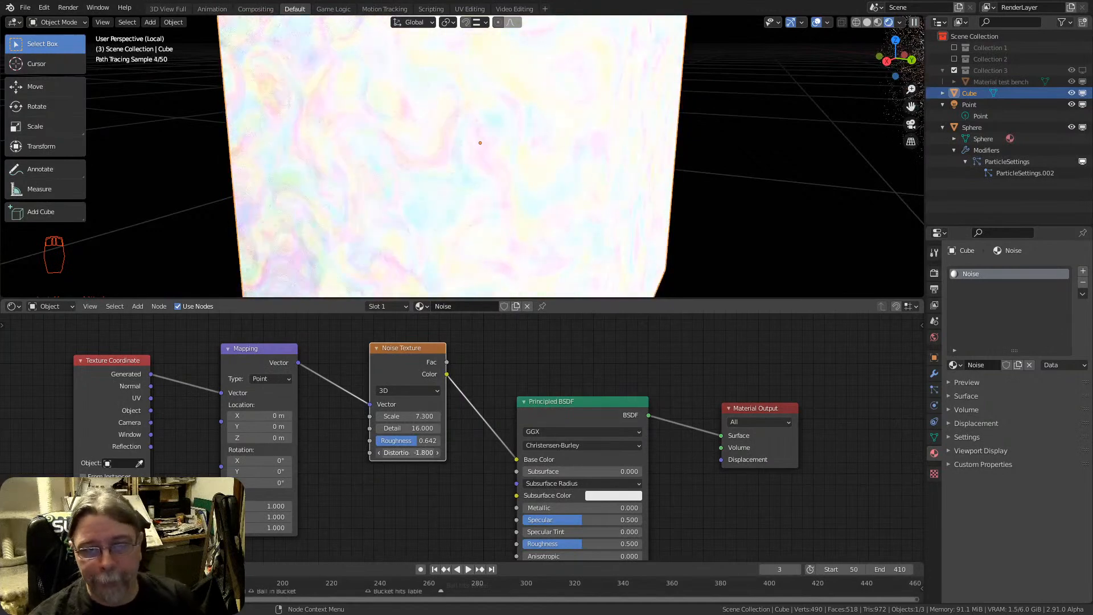
# Delete the Principled BSDF node from the cube's Noise material
pyautogui.scroll(-3, 428, 448)
pyautogui.moveTo(478, 470); pyautogui.dragTo(420, 436, button='middle')
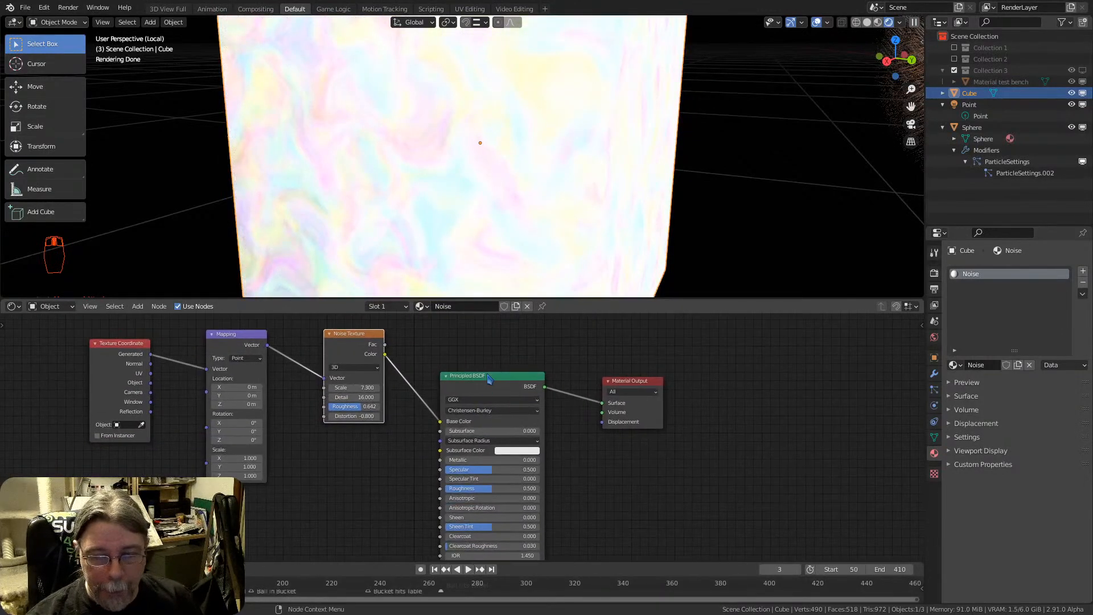
pyautogui.moveTo(489, 376); pyautogui.dragTo(476, 338)
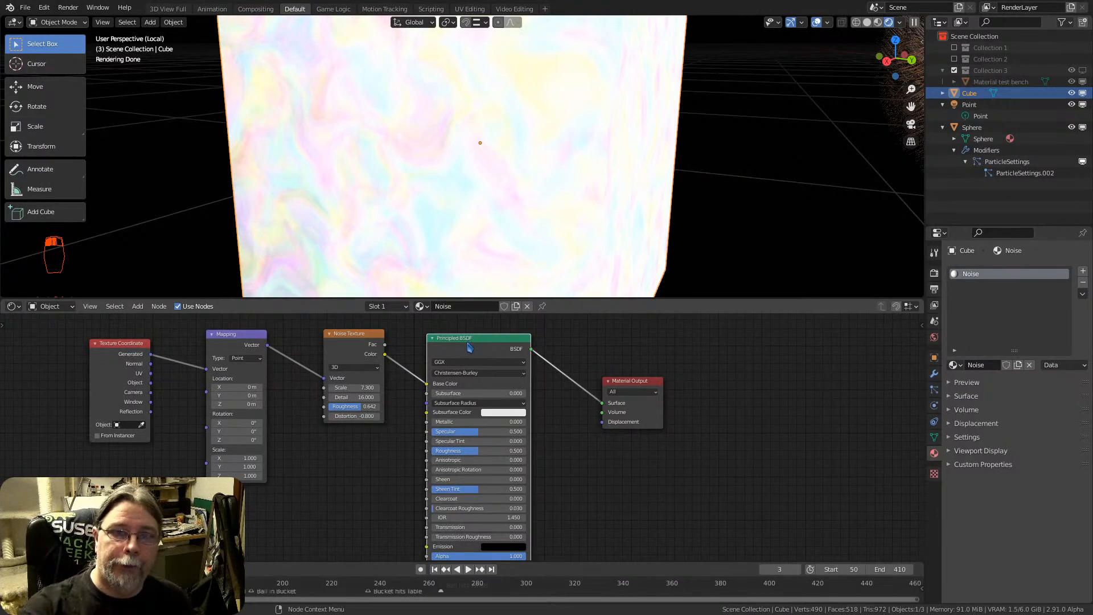
pyautogui.scroll(-2, 474, 346)
pyautogui.scroll(-5, 480, 173)
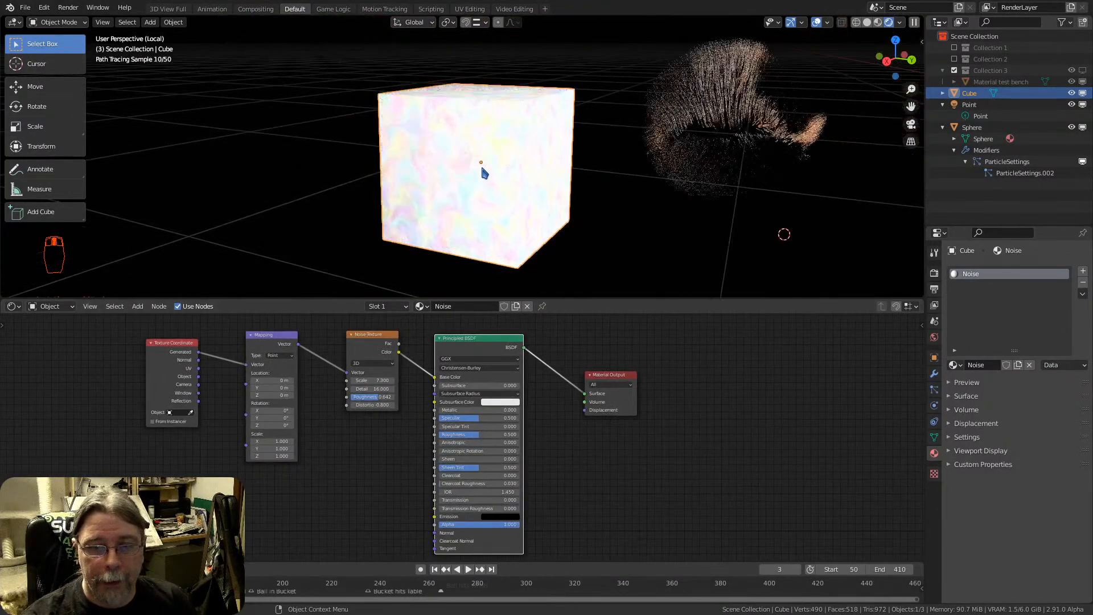
pyautogui.press('x')
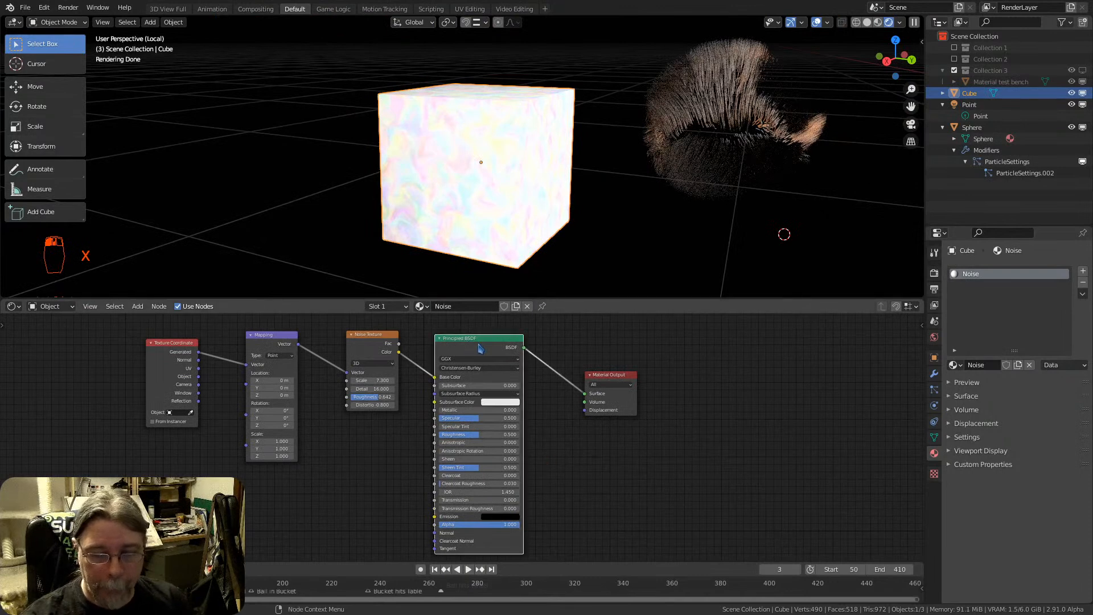
pyautogui.press('x')
# Add a Principled Volume node, feed the Noise Texture's Color into its Color input and link its Volume output to Material Output's Surface
pyautogui.hotkey('shift', 'a')
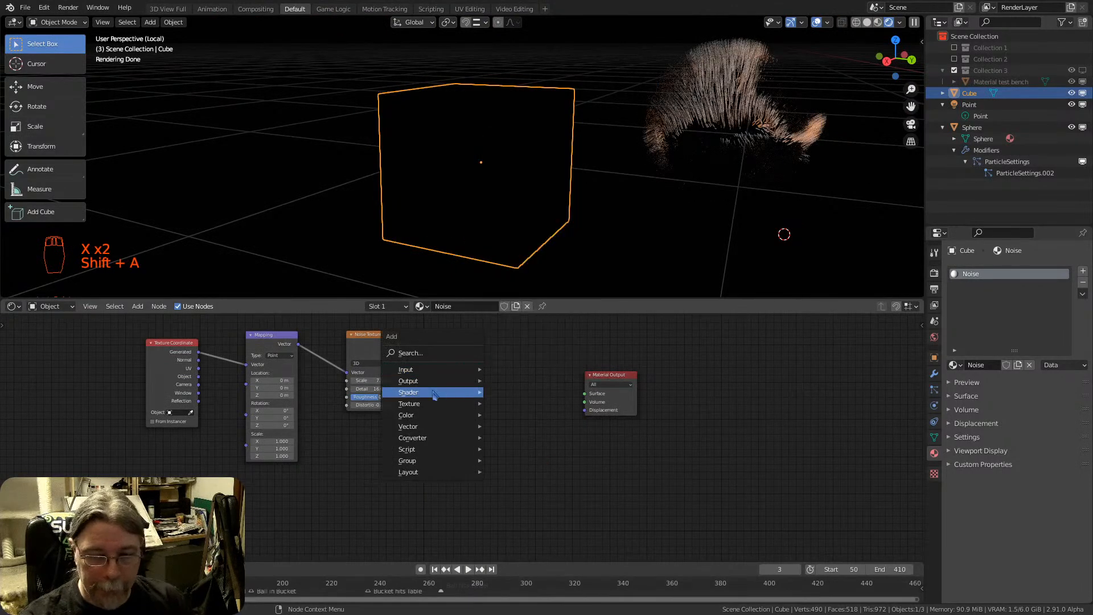
pyautogui.moveTo(434, 393)
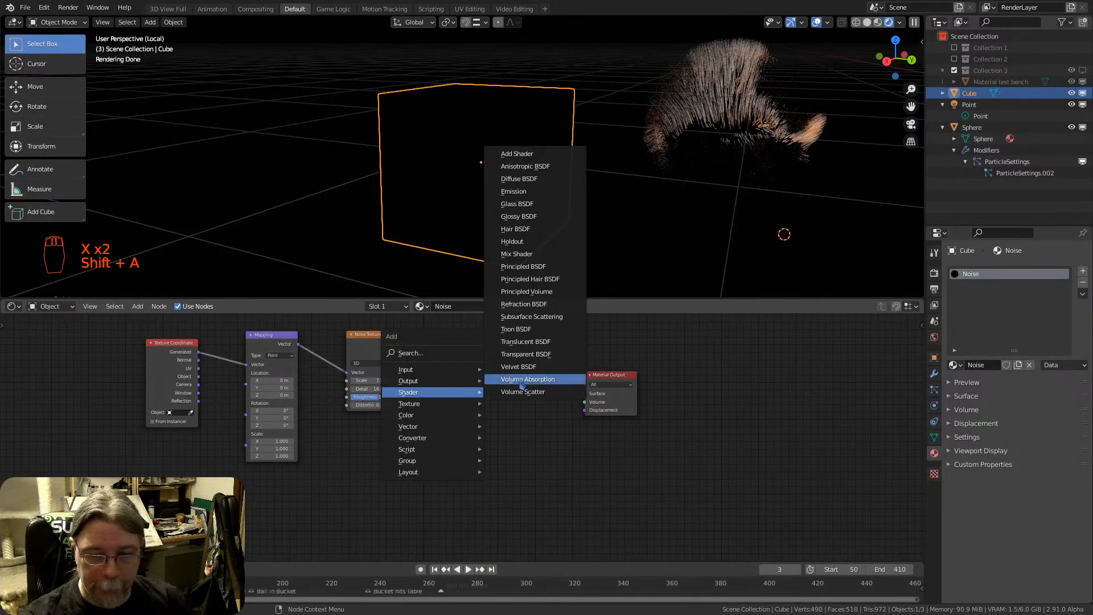
pyautogui.click(550, 291)
pyautogui.click(438, 345)
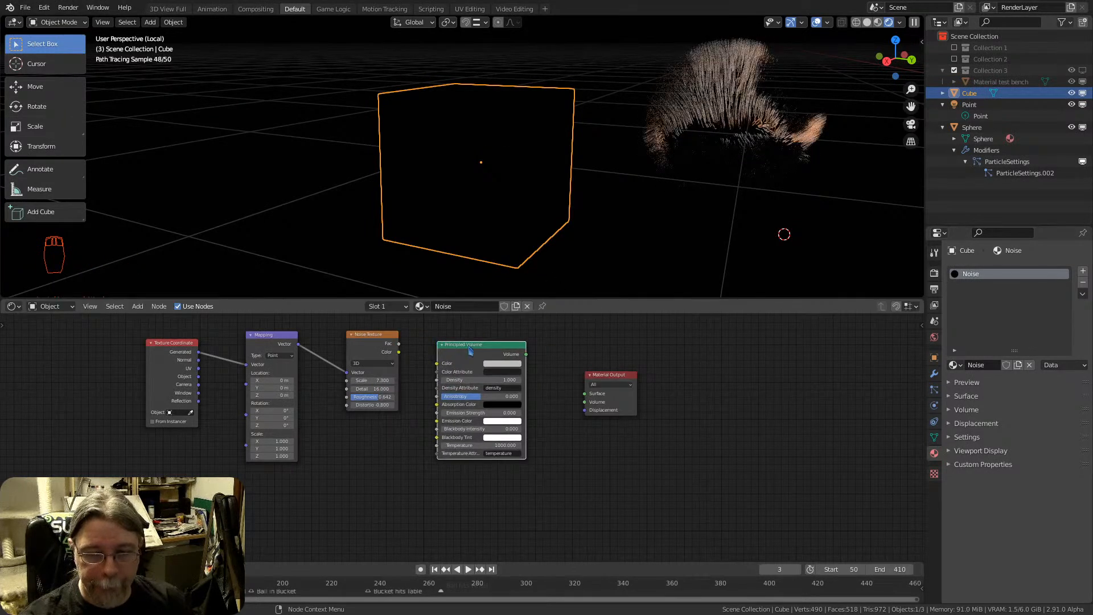
pyautogui.moveTo(399, 353); pyautogui.dragTo(437, 363)
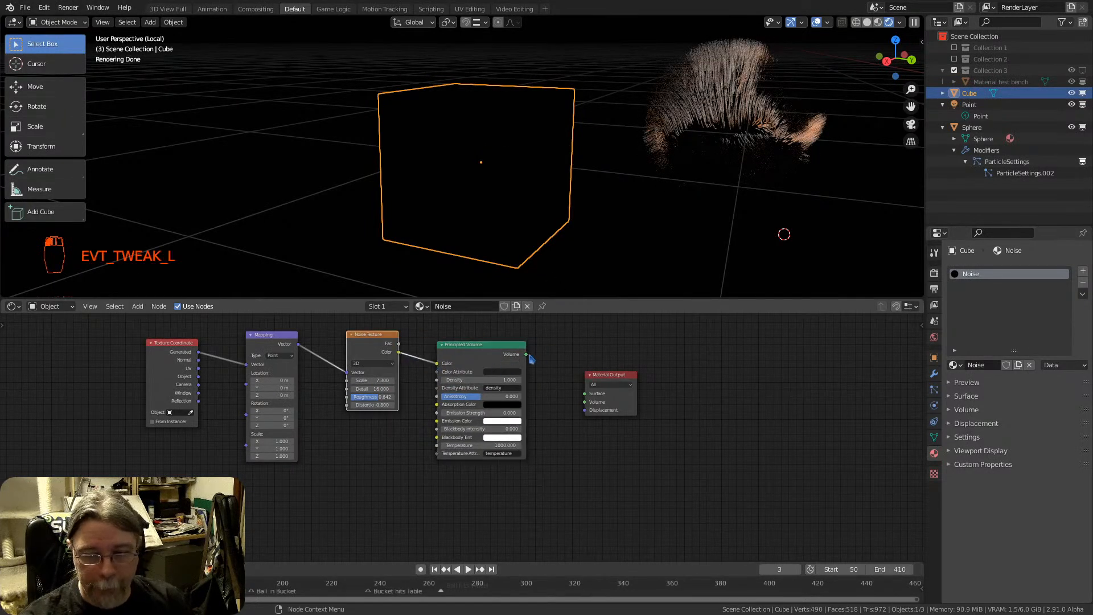
pyautogui.moveTo(527, 355); pyautogui.dragTo(562, 387)
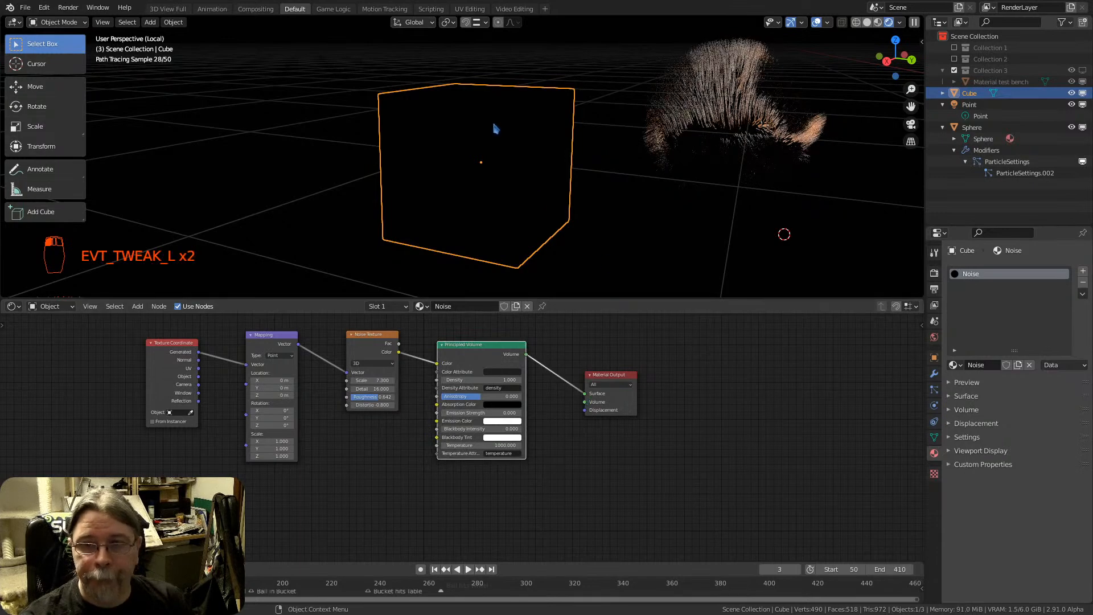
# Inspect the cube from a closer angle and review the Principled Volume node's settings
pyautogui.moveTo(500, 131)
pyautogui.mouseDown(button='middle')
pyautogui.moveTo(547, 164)
pyautogui.moveTo(513, 161)
pyautogui.mouseUp(button='middle')
pyautogui.scroll(4, 597, 188)
pyautogui.moveTo(596, 181)
pyautogui.mouseDown(button='middle')
pyautogui.moveTo(573, 139)
pyautogui.moveTo(490, 115)
pyautogui.moveTo(607, 161)
pyautogui.moveTo(564, 162)
pyautogui.mouseUp(button='middle')
pyautogui.scroll(2, 479, 357)
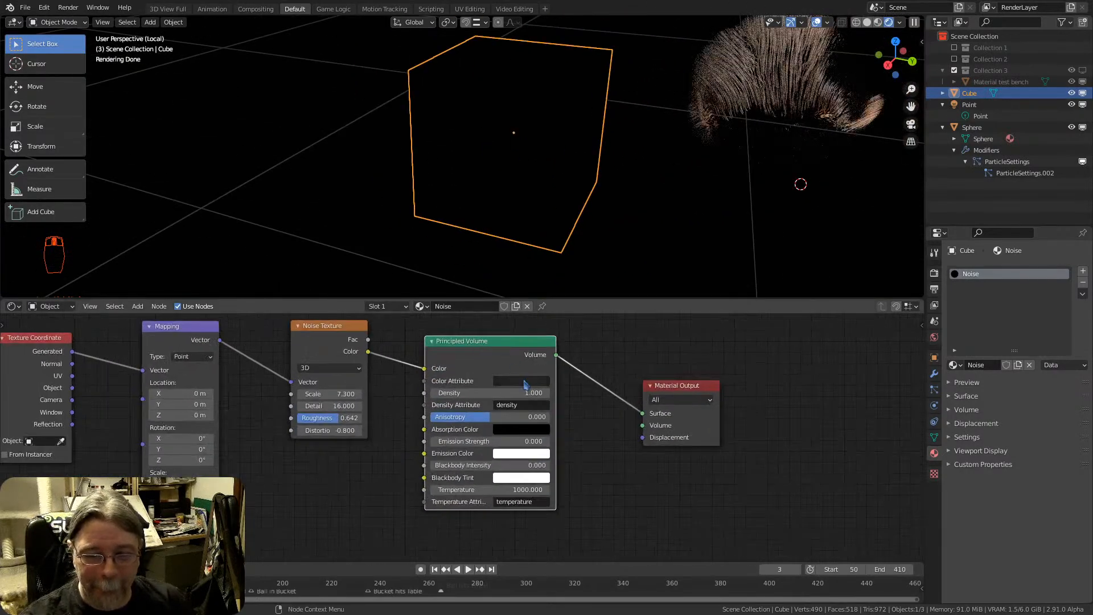
pyautogui.moveTo(577, 393); pyautogui.dragTo(639, 408, button='middle')
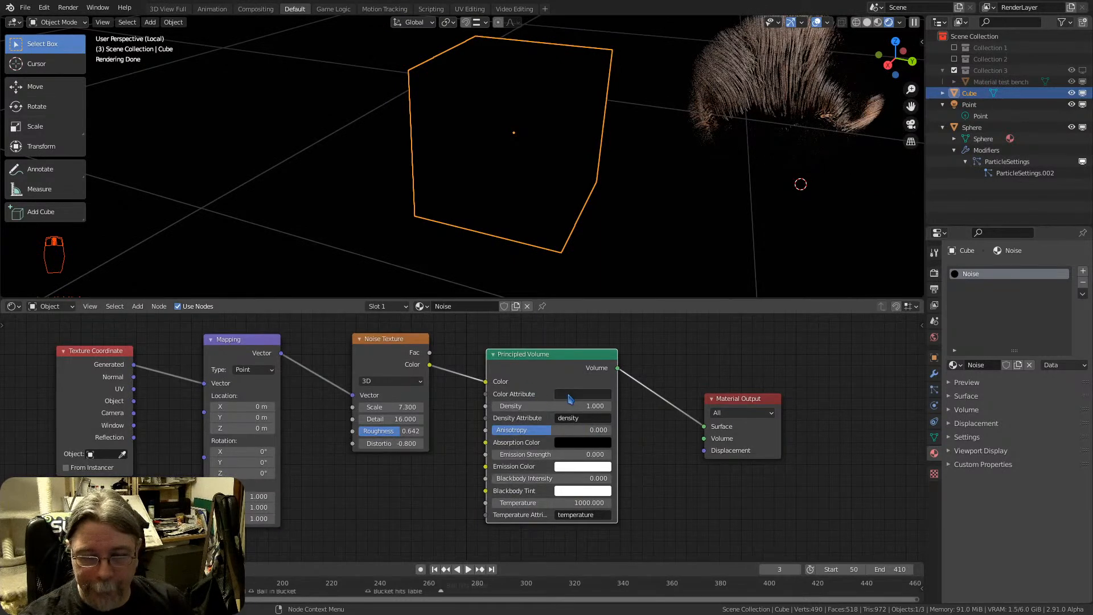
pyautogui.click(577, 392)
pyautogui.press('Return')
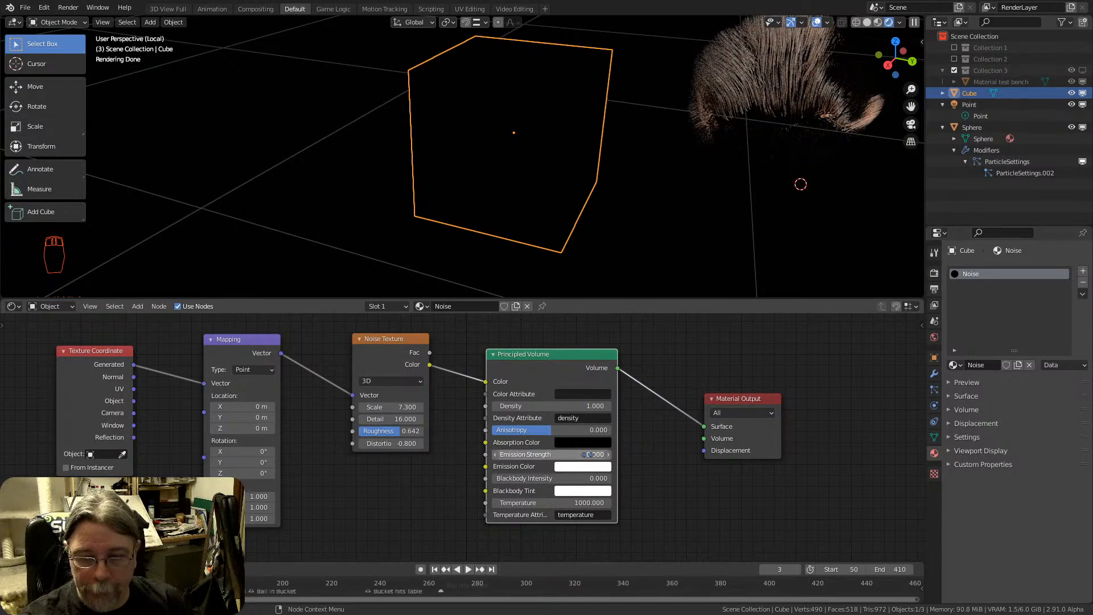
# Reroute the Noise Texture's Color link from the Principled Volume's Color input to its Emission Color input
pyautogui.moveTo(410, 338); pyautogui.dragTo(376, 335)
pyautogui.moveTo(485, 383); pyautogui.dragTo(486, 466)
pyautogui.moveTo(376, 361); pyautogui.dragTo(425, 394)
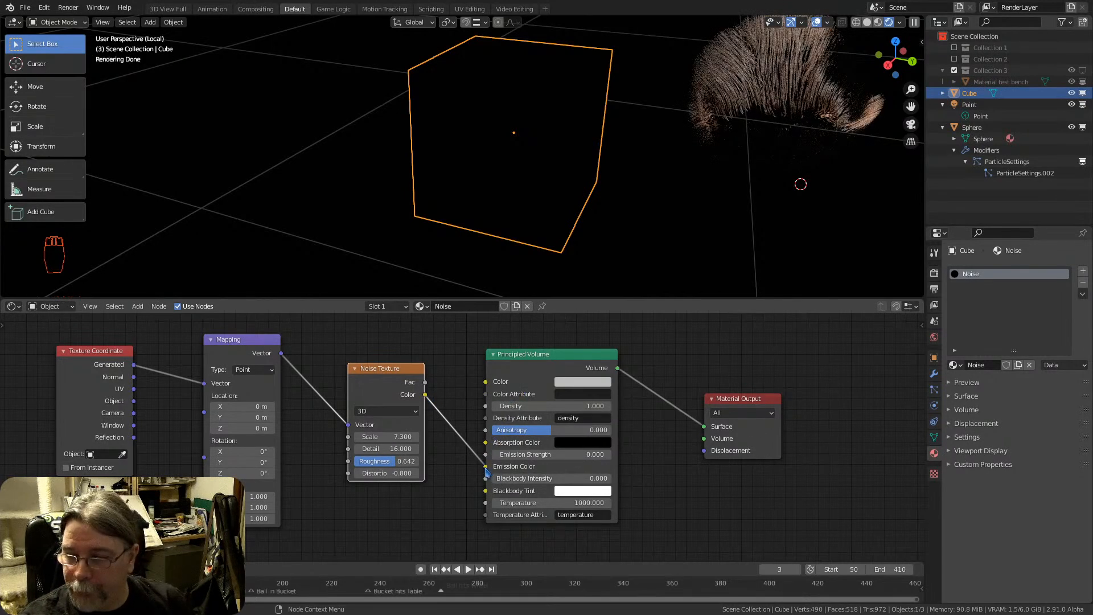
# Assign a Volume Scatter shader as the Noise material's volume and space its node apart from the Material Output
pyautogui.click(966, 409)
pyautogui.click(1024, 426)
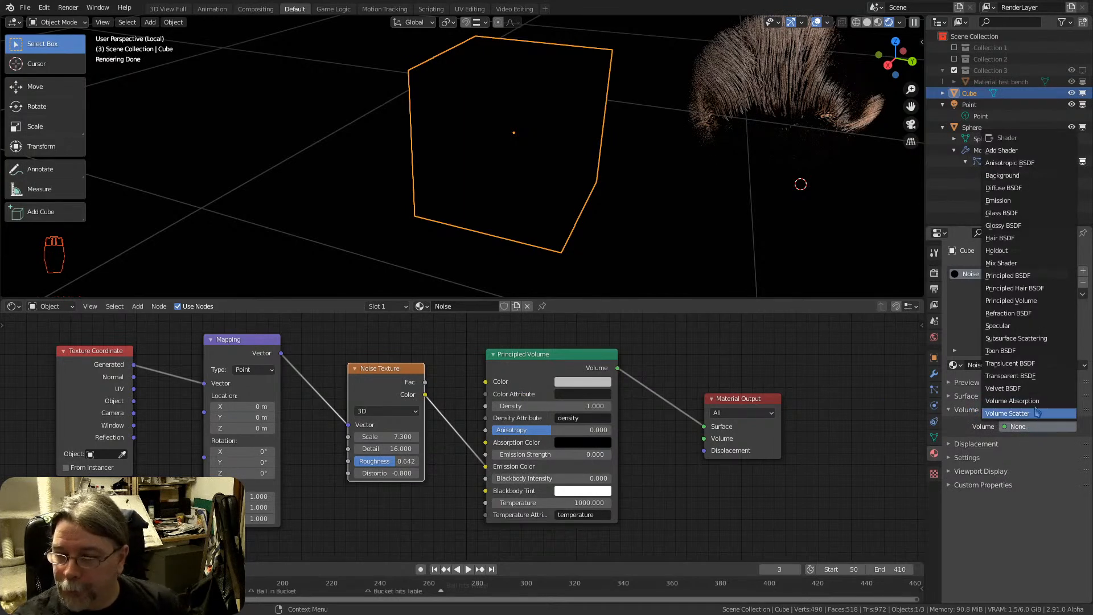
pyautogui.click(1036, 413)
pyautogui.moveTo(651, 232)
pyautogui.mouseDown(button='middle')
pyautogui.moveTo(386, 112)
pyautogui.moveTo(292, 138)
pyautogui.moveTo(208, 122)
pyautogui.moveTo(312, 148)
pyautogui.moveTo(612, 166)
pyautogui.moveTo(505, 171)
pyautogui.moveTo(469, 135)
pyautogui.moveTo(495, 127)
pyautogui.moveTo(480, 224)
pyautogui.mouseUp(button='middle')
pyautogui.moveTo(633, 426)
pyautogui.mouseDown()
pyautogui.moveTo(634, 467)
pyautogui.moveTo(633, 443)
pyautogui.moveTo(662, 449)
pyautogui.moveTo(657, 440)
pyautogui.mouseUp()
pyautogui.moveTo(751, 399); pyautogui.dragTo(796, 365)
# Delete the Volume Scatter node and move the Principled Volume's link from Material Output's Surface input to its Volume input
pyautogui.click(662, 443)
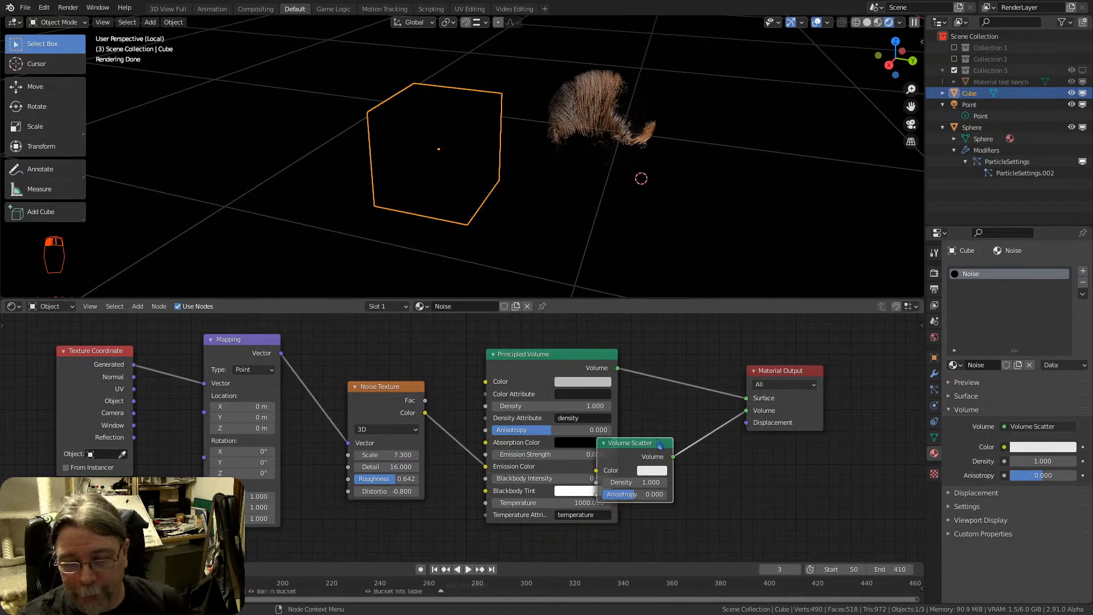
pyautogui.press('x')
pyautogui.moveTo(749, 403); pyautogui.dragTo(750, 411)
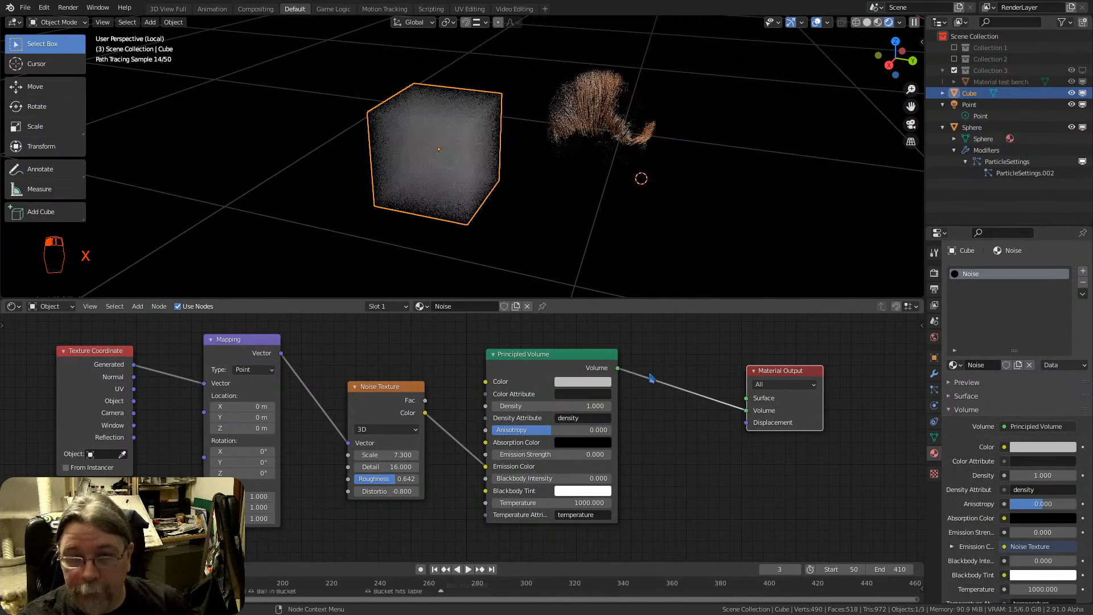
pyautogui.moveTo(787, 373); pyautogui.dragTo(717, 333)
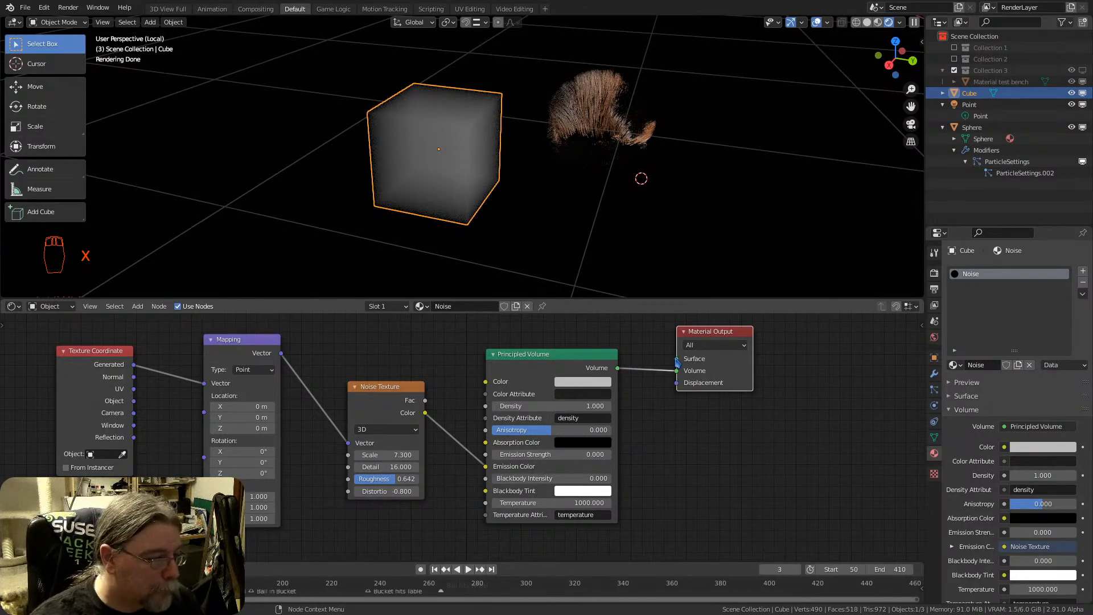
# Reconnect the Noise Texture's Color output to the Principled Volume's Color input and check the cube from another angle
pyautogui.scroll(4, 414, 122)
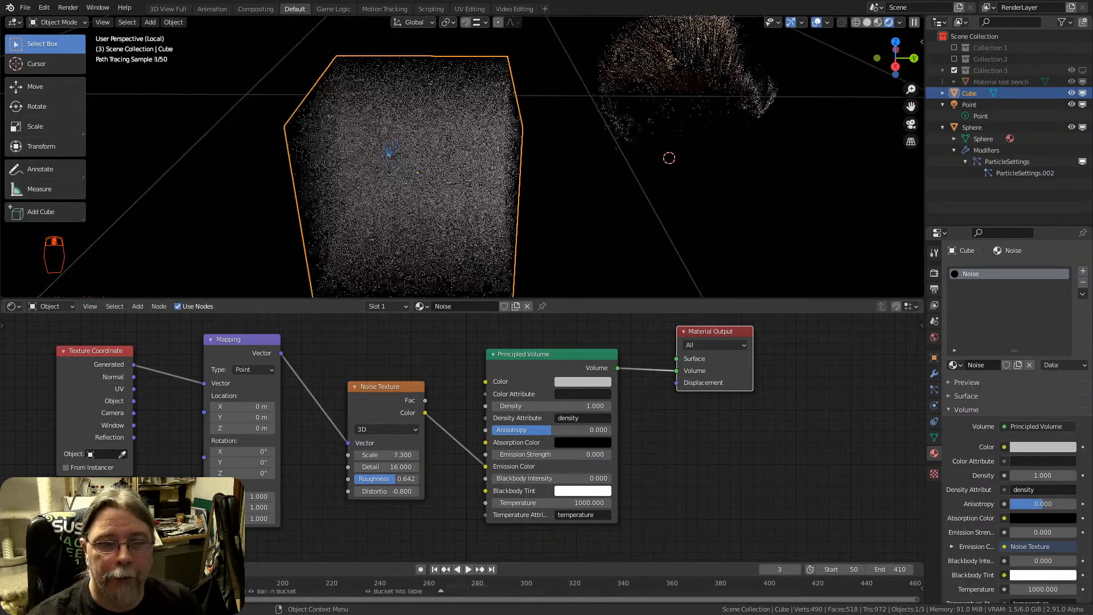
pyautogui.moveTo(388, 150)
pyautogui.mouseDown(button='middle')
pyautogui.moveTo(477, 152)
pyautogui.moveTo(480, 235)
pyautogui.mouseUp(button='middle')
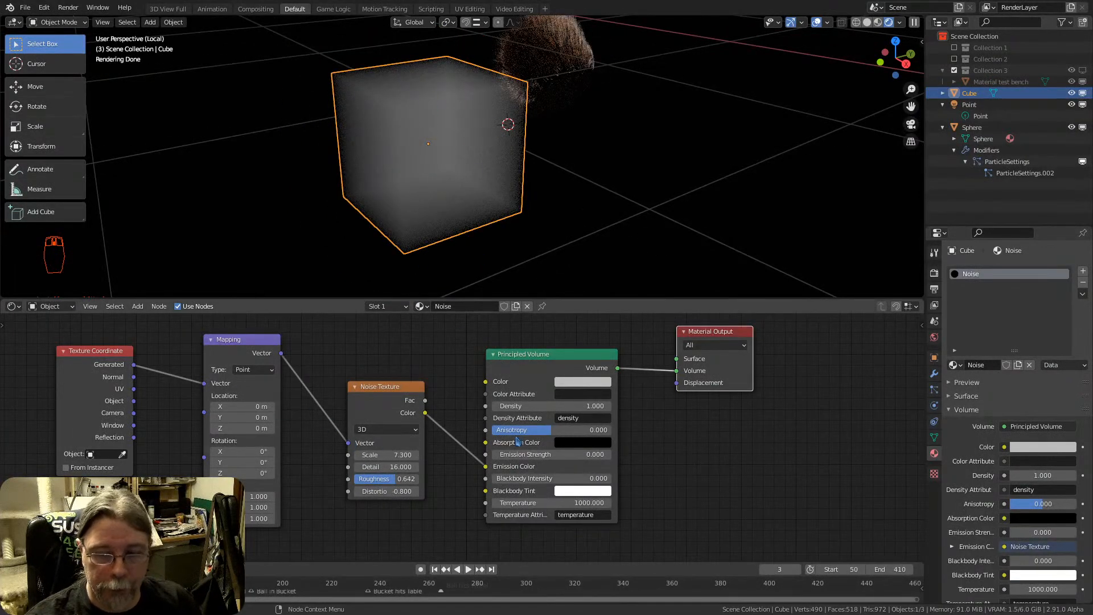
pyautogui.moveTo(486, 466); pyautogui.dragTo(485, 382)
pyautogui.moveTo(415, 171); pyautogui.dragTo(451, 166, button='middle')
pyautogui.scroll(2, 455, 164)
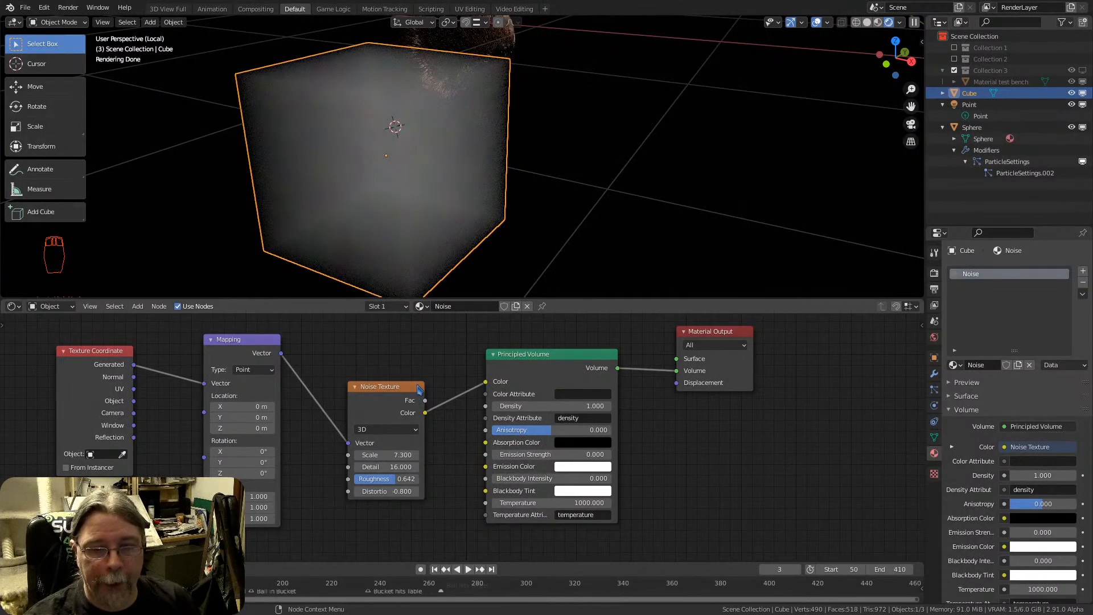
# Insert a ColorRamp between the Noise Texture and Principled Volume, pull its black stop inward and set the white stop to 0.764
pyautogui.hotkey('shift', 'a')
pyautogui.moveTo(463, 435)
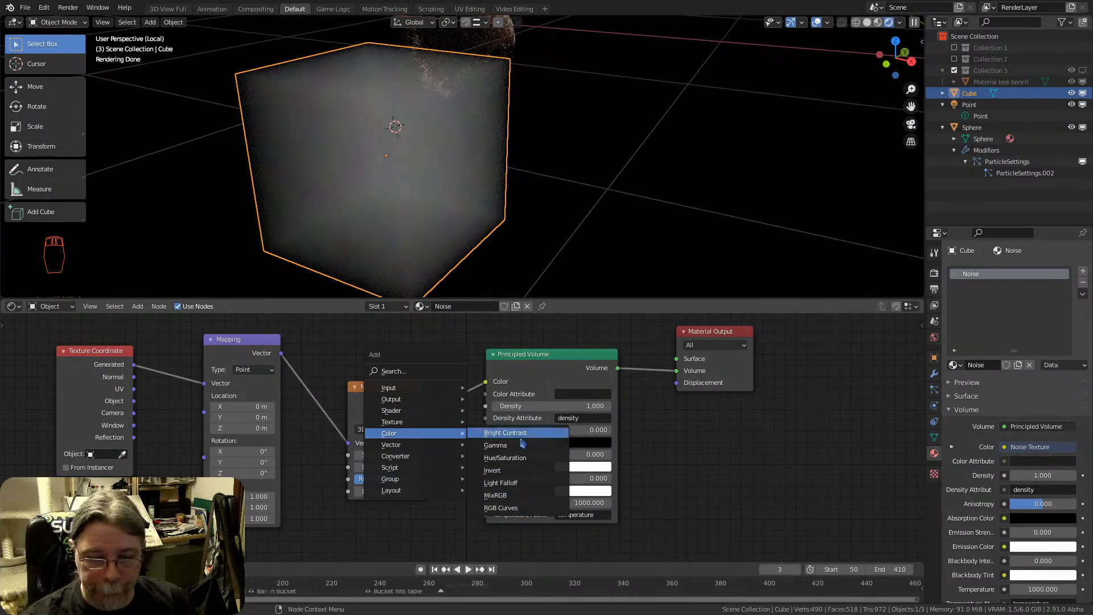
pyautogui.moveTo(406, 444)
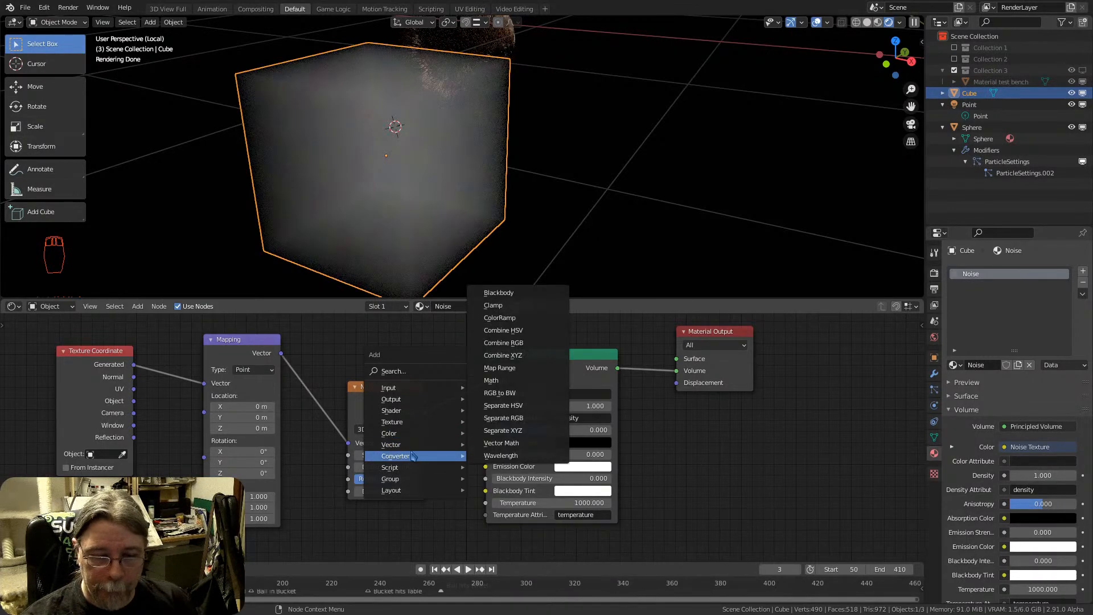
pyautogui.click(499, 318)
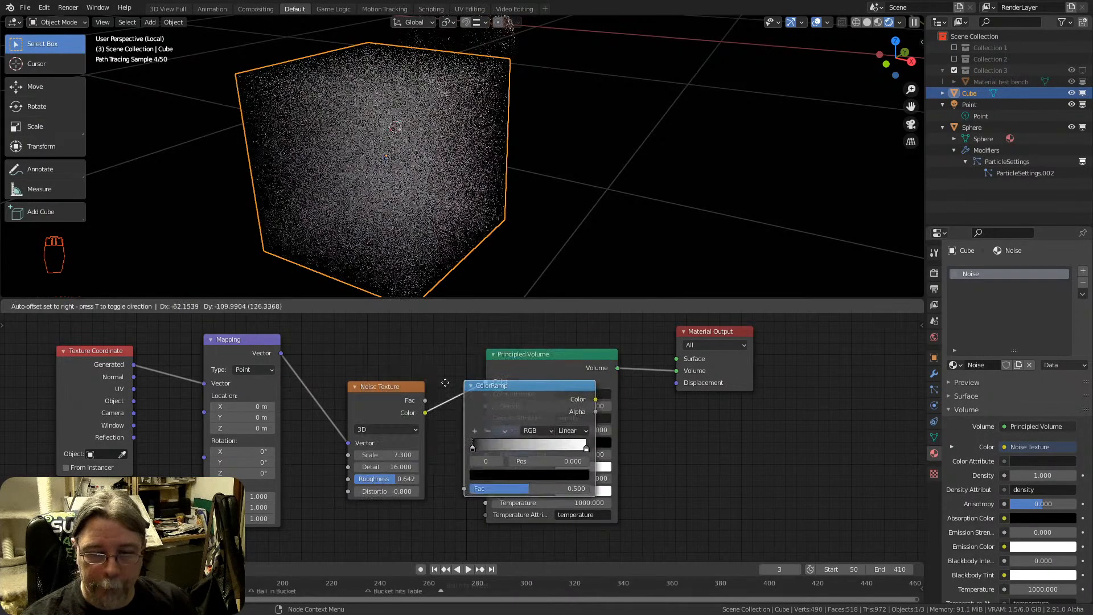
pyautogui.click(467, 369)
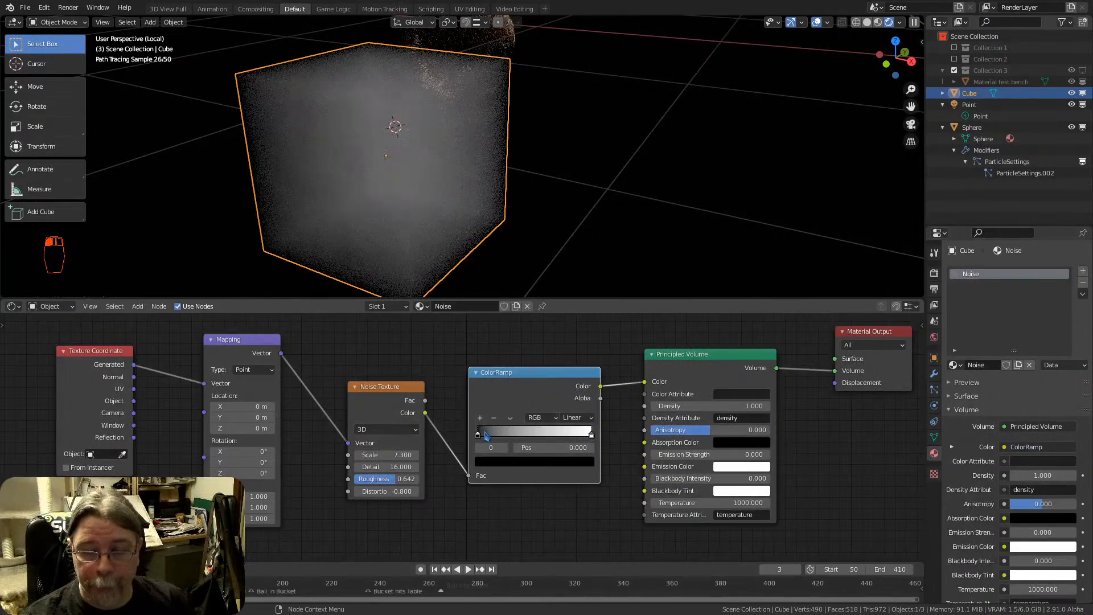
pyautogui.moveTo(480, 435); pyautogui.dragTo(564, 436)
pyautogui.moveTo(341, 118); pyautogui.dragTo(440, 80, button='middle')
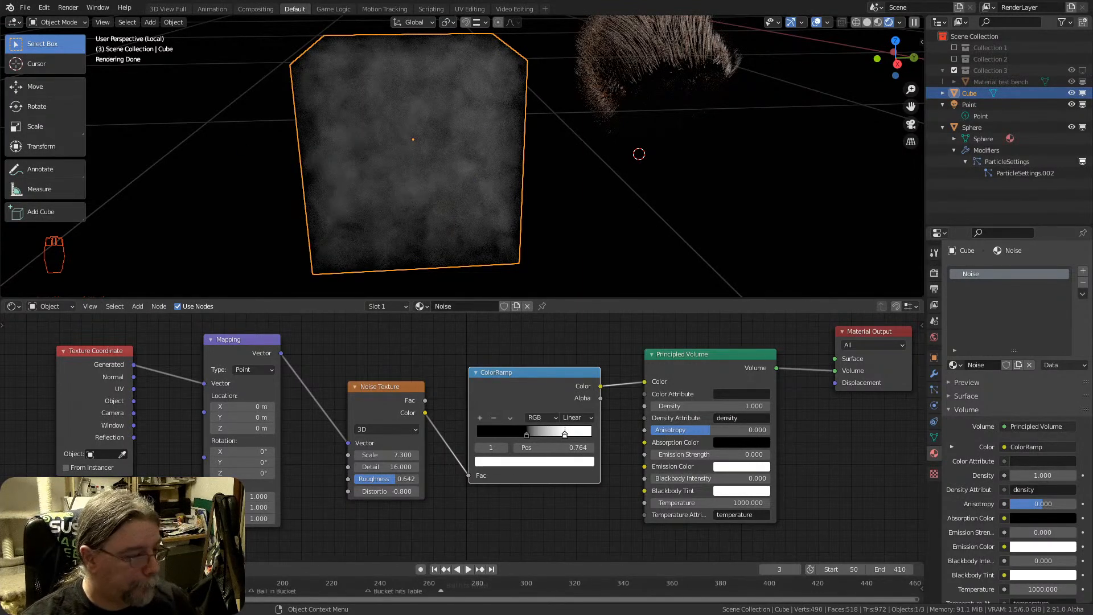
# Search the available shader nodes for "curva"
pyautogui.scroll(-1, 379, 352)
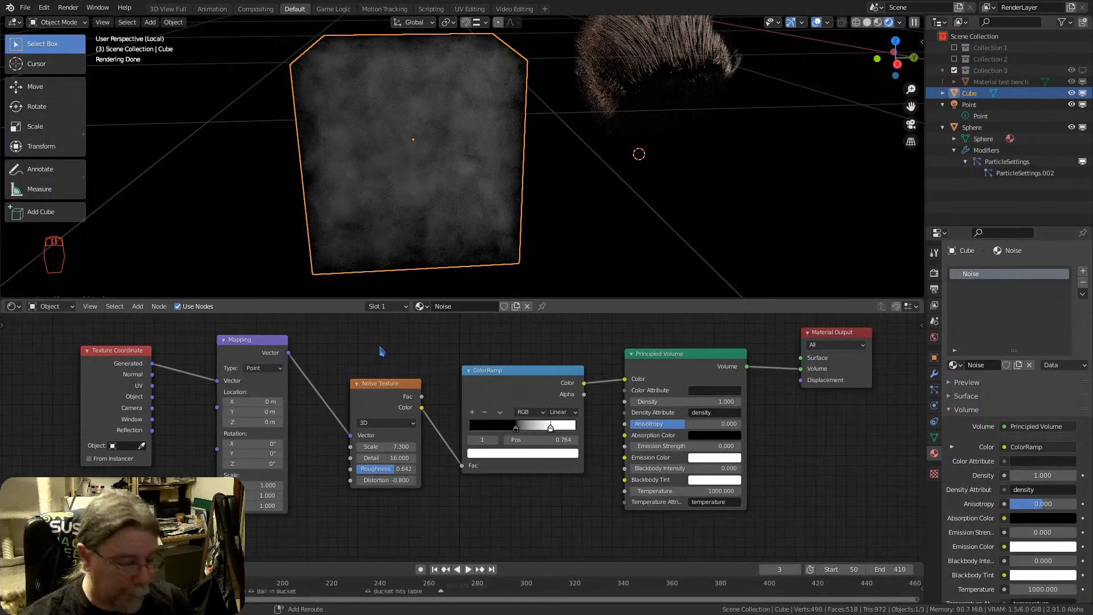
pyautogui.hotkey('shift', 'a')
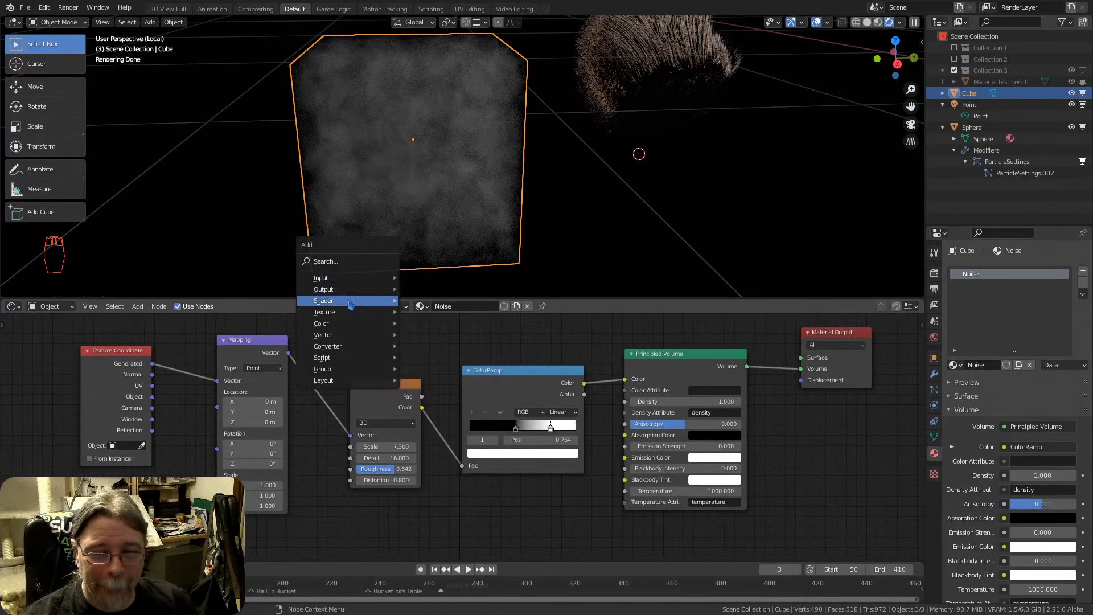
pyautogui.moveTo(346, 308)
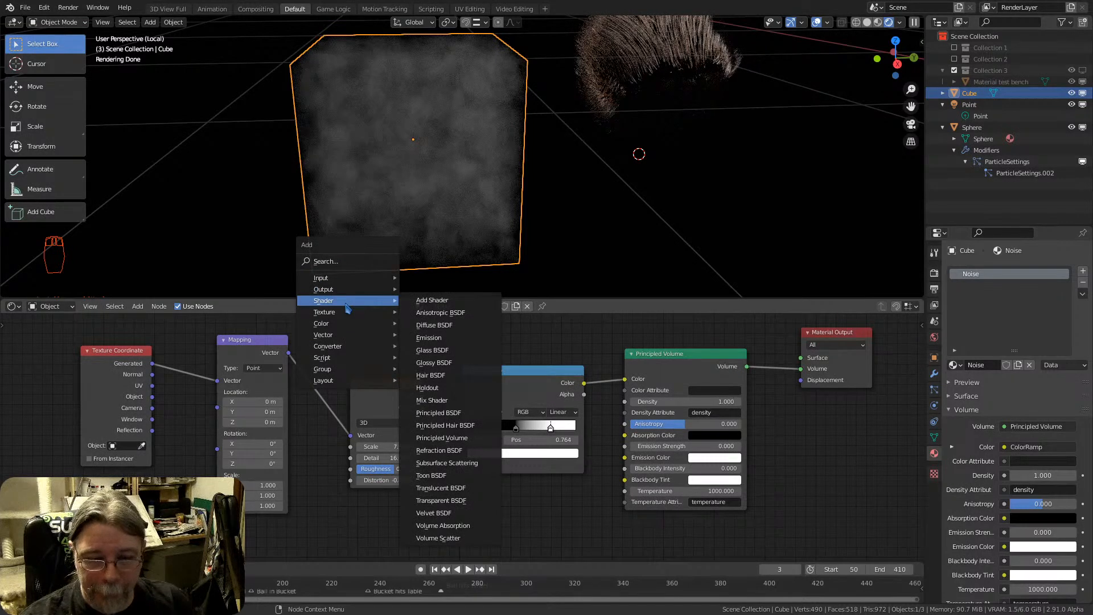
pyautogui.click(329, 261)
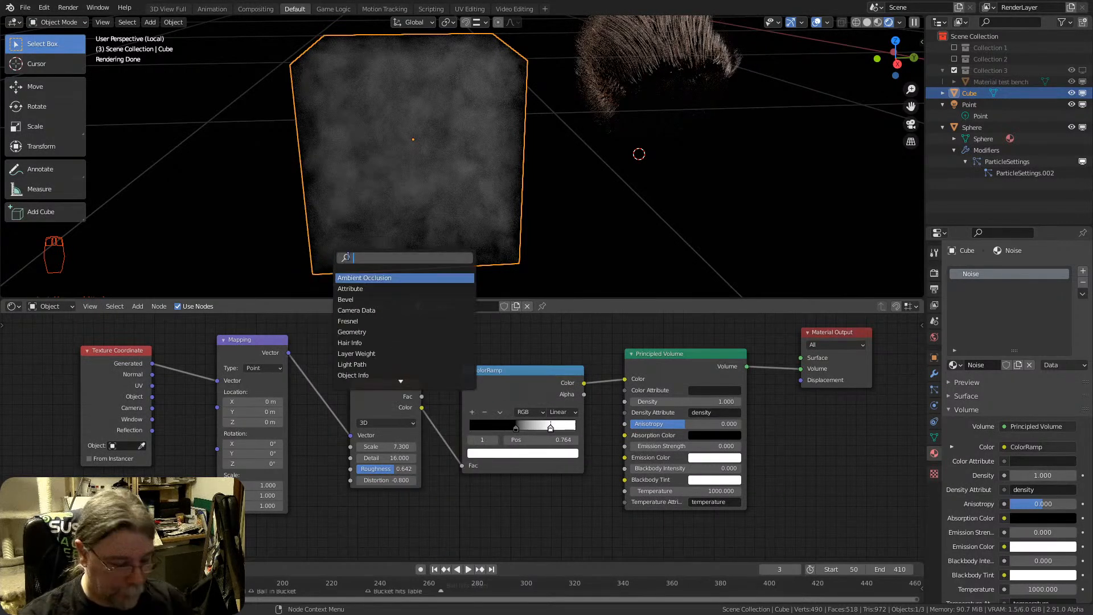
pyautogui.write('curv')
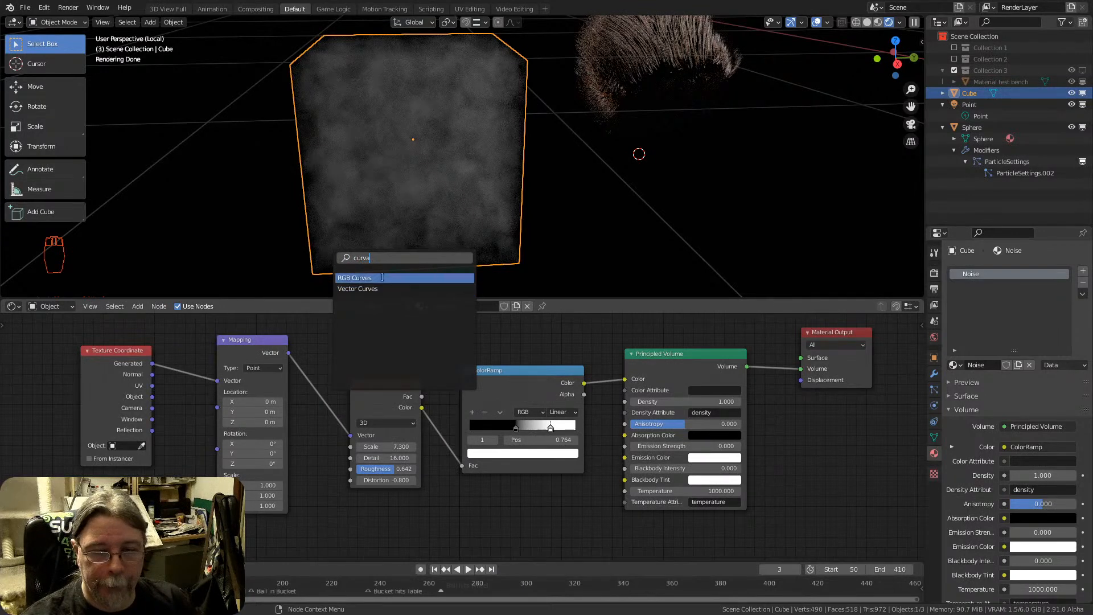
pyautogui.write('a')
pyautogui.press('Escape')
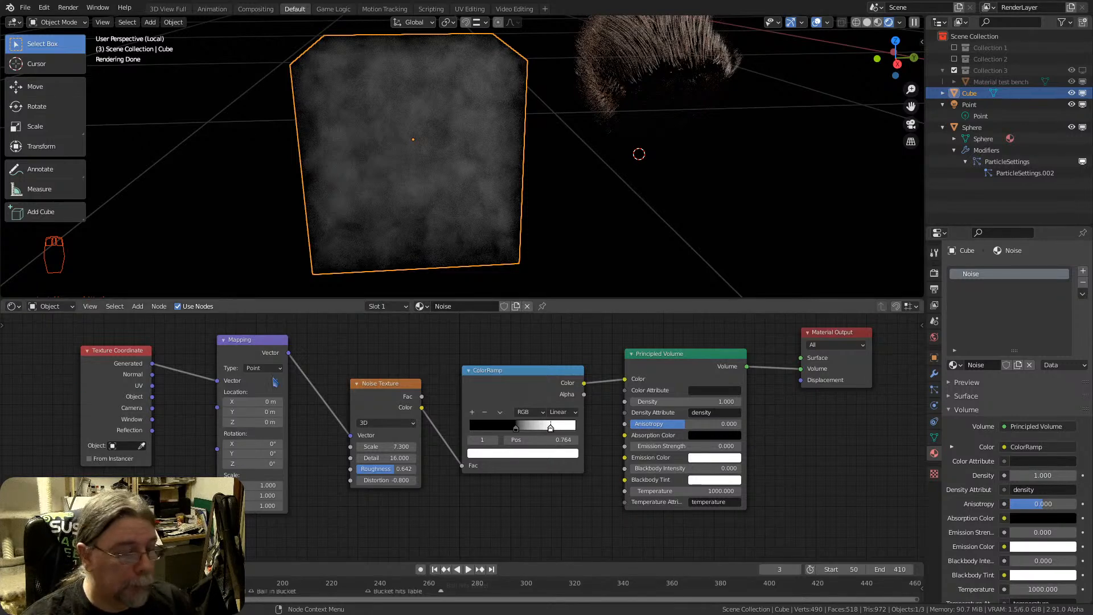
pyautogui.moveTo(492, 347)
pyautogui.mouseDown(button='middle')
pyautogui.moveTo(442, 356)
pyautogui.moveTo(479, 353)
pyautogui.mouseUp(button='middle')
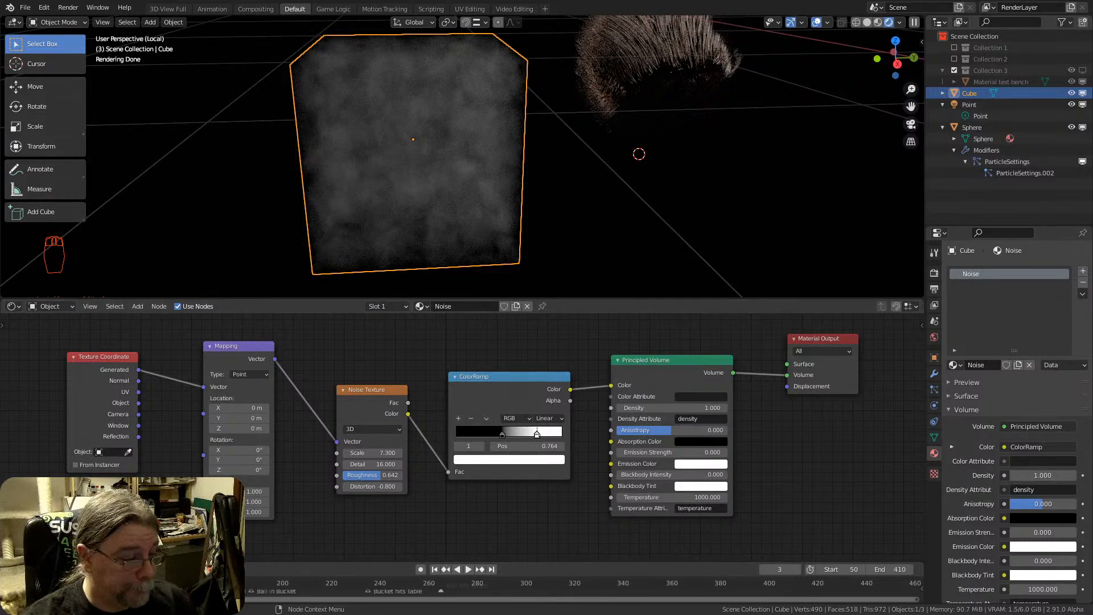
# Switch to the Waterfox browser and search the web for "curvature shader blender" in a new tab
pyautogui.hotkey('alt', 'Tab')
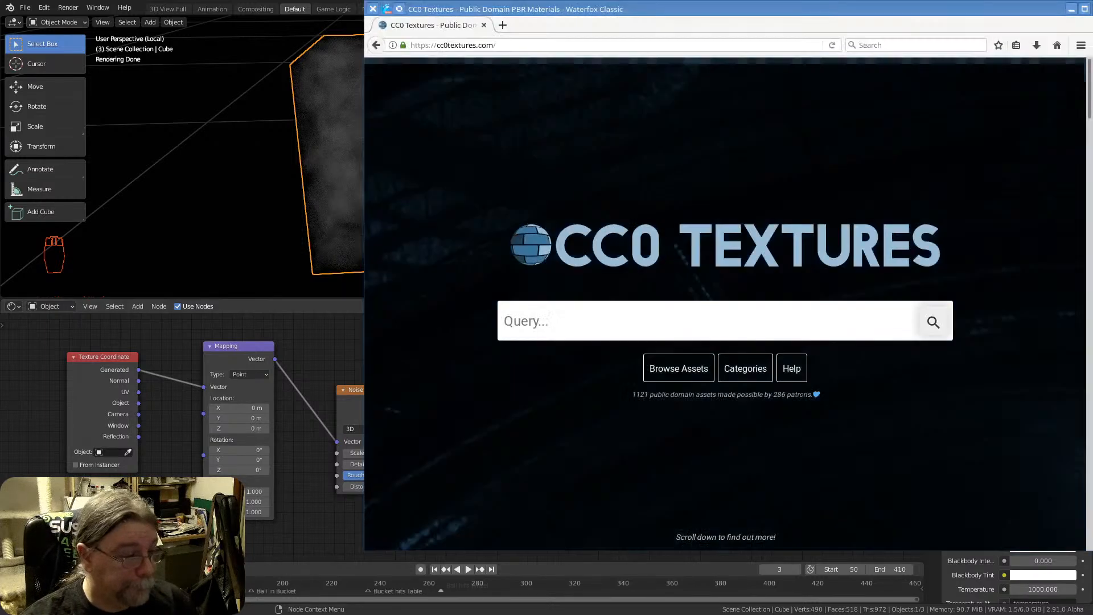
pyautogui.click(503, 26)
pyautogui.click(917, 45)
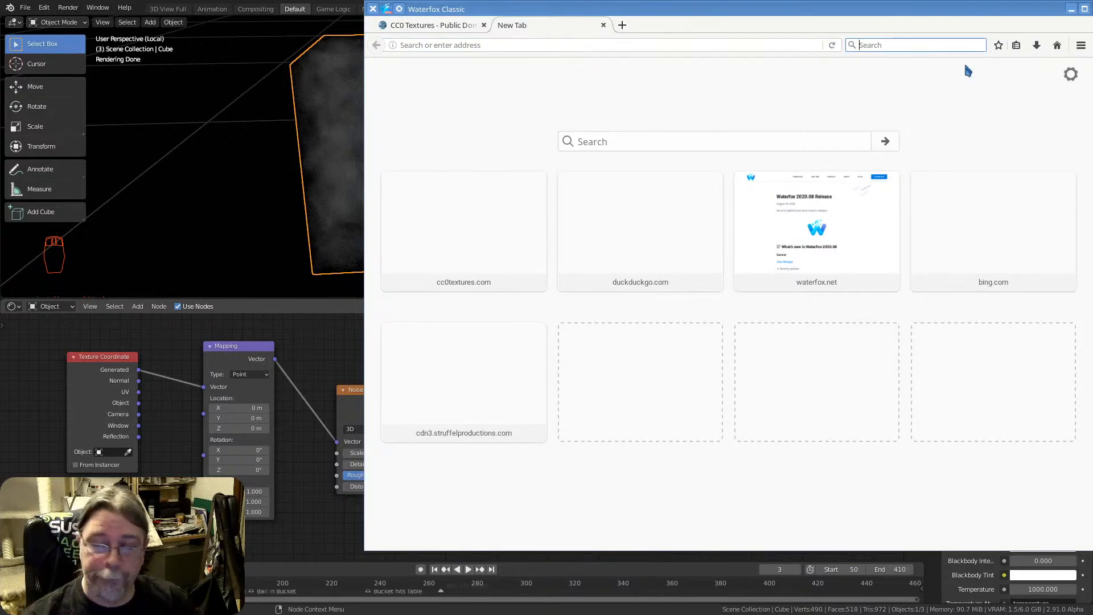
pyautogui.write('curvat')
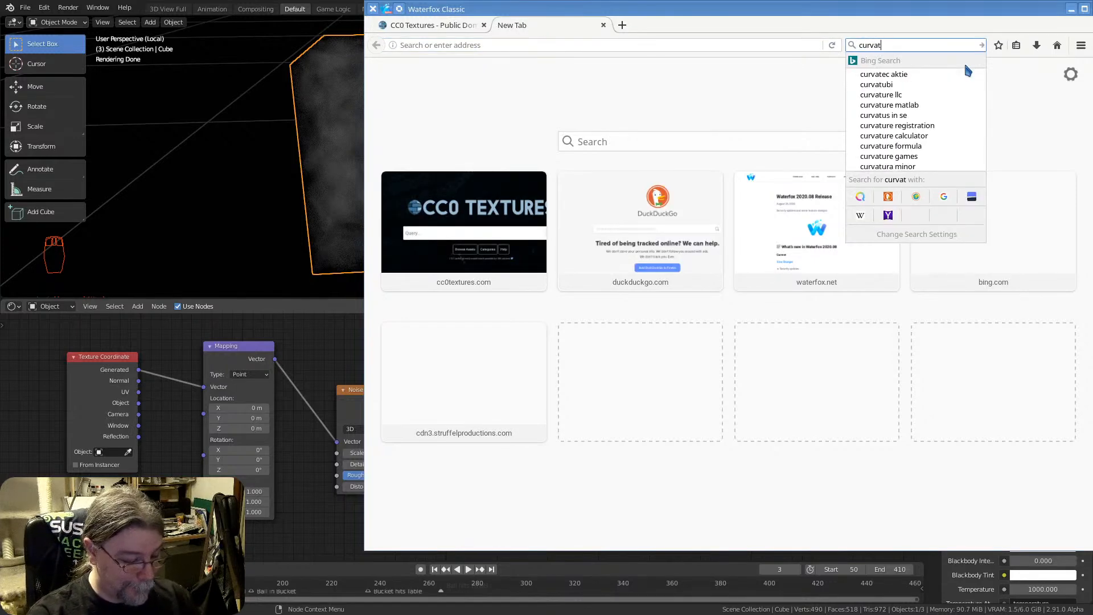
pyautogui.write('ure shader blend')
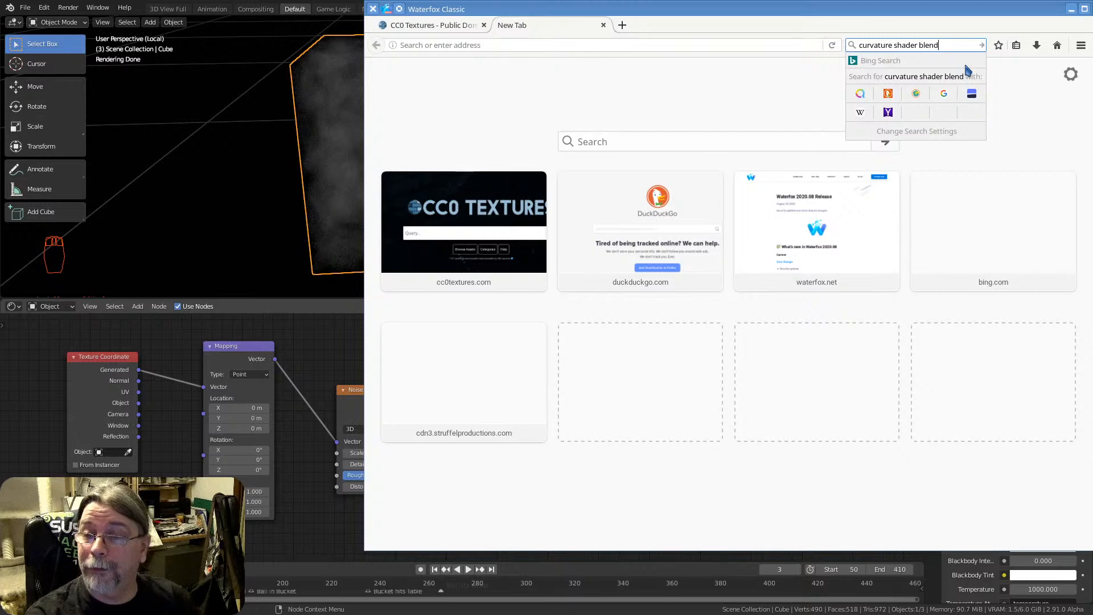
pyautogui.write('er')
pyautogui.press('Return')
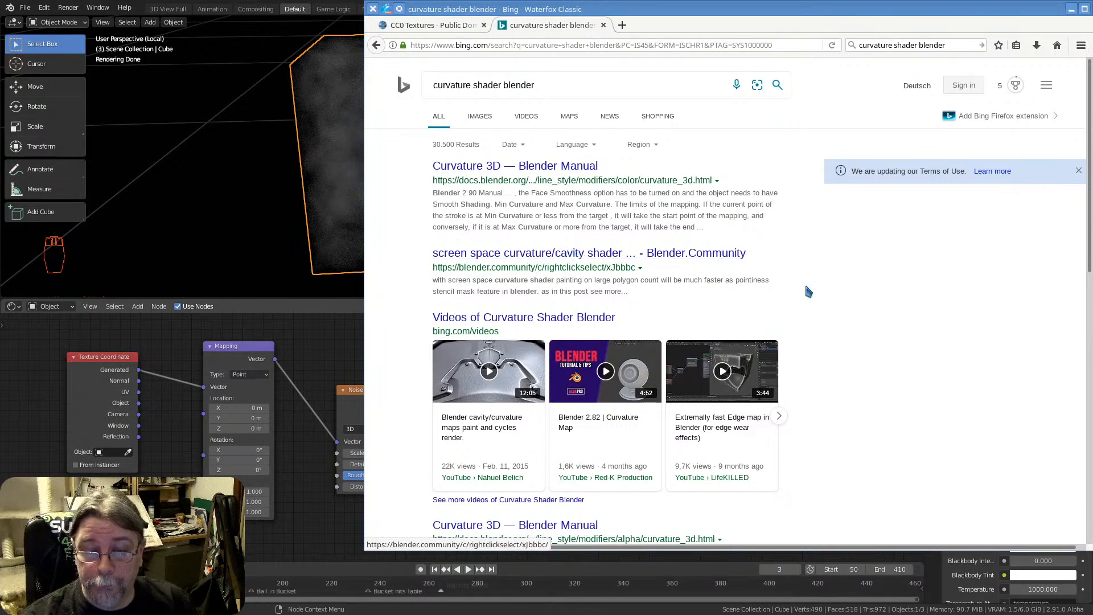
# Open the Blender Manual's Curvature 3D page from the search results and read its description and Min/Max Curvature explanation
pyautogui.scroll(-3, 843, 289)
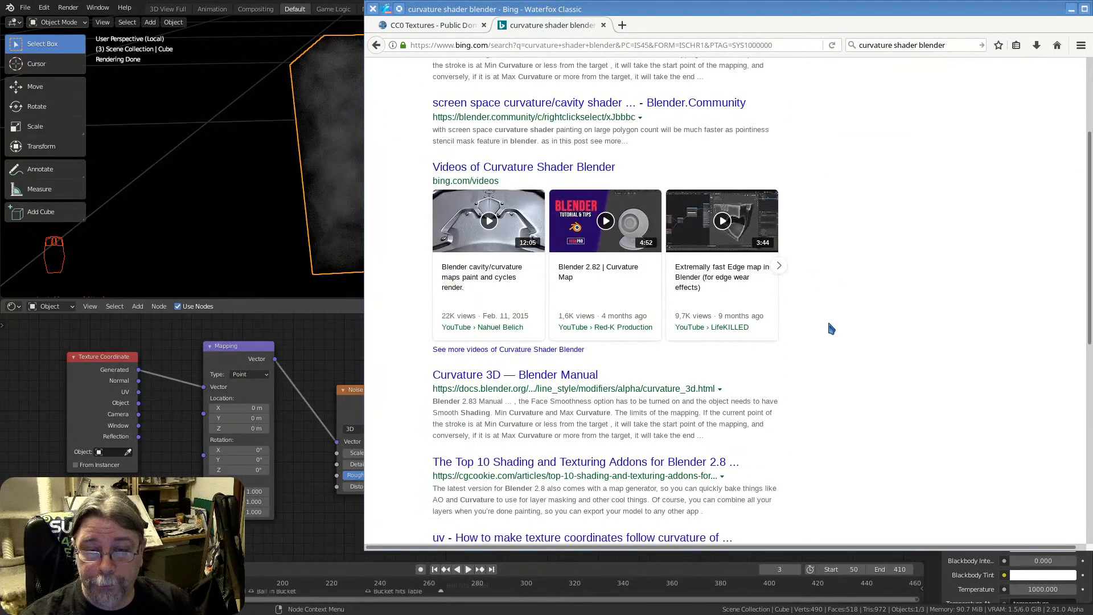
pyautogui.scroll(3, 829, 326)
pyautogui.click(515, 166)
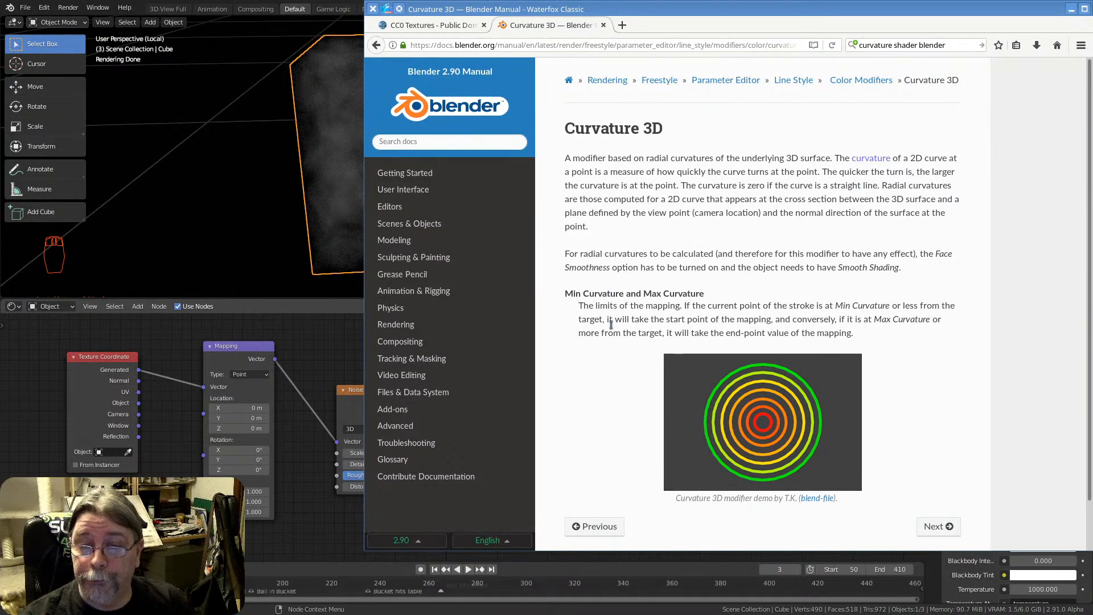
pyautogui.scroll(-2, 615, 357)
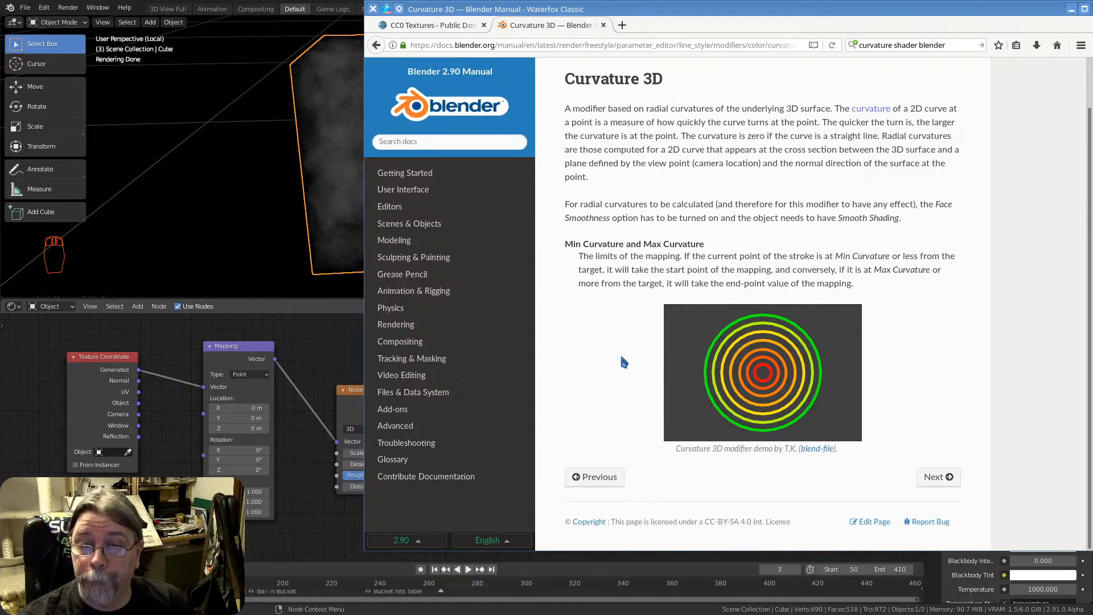
pyautogui.scroll(2, 621, 357)
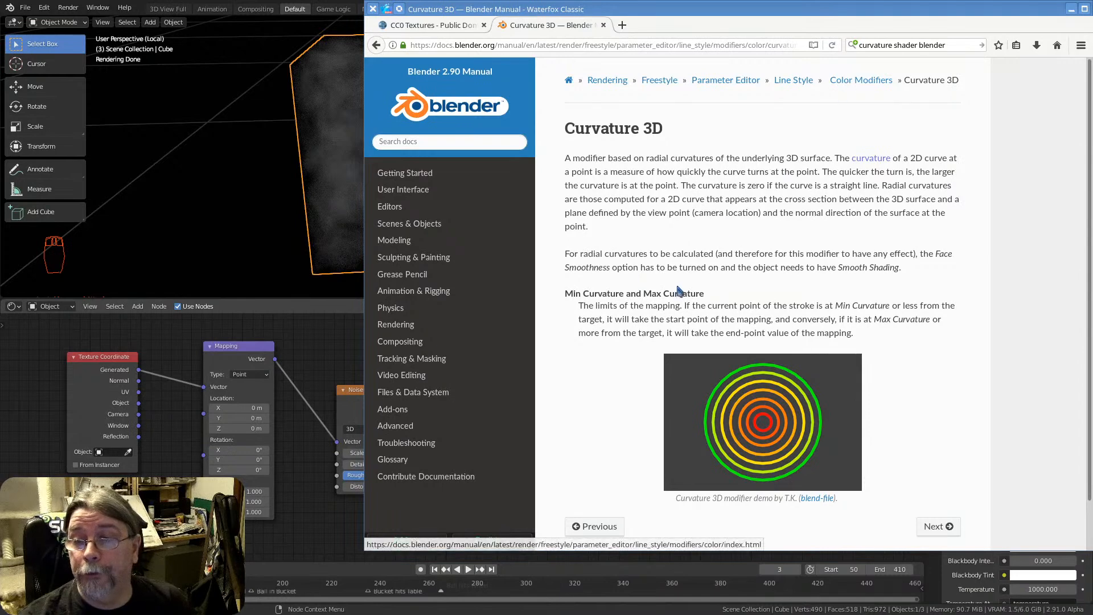
pyautogui.scroll(-2, 666, 298)
pyautogui.scroll(2, 621, 364)
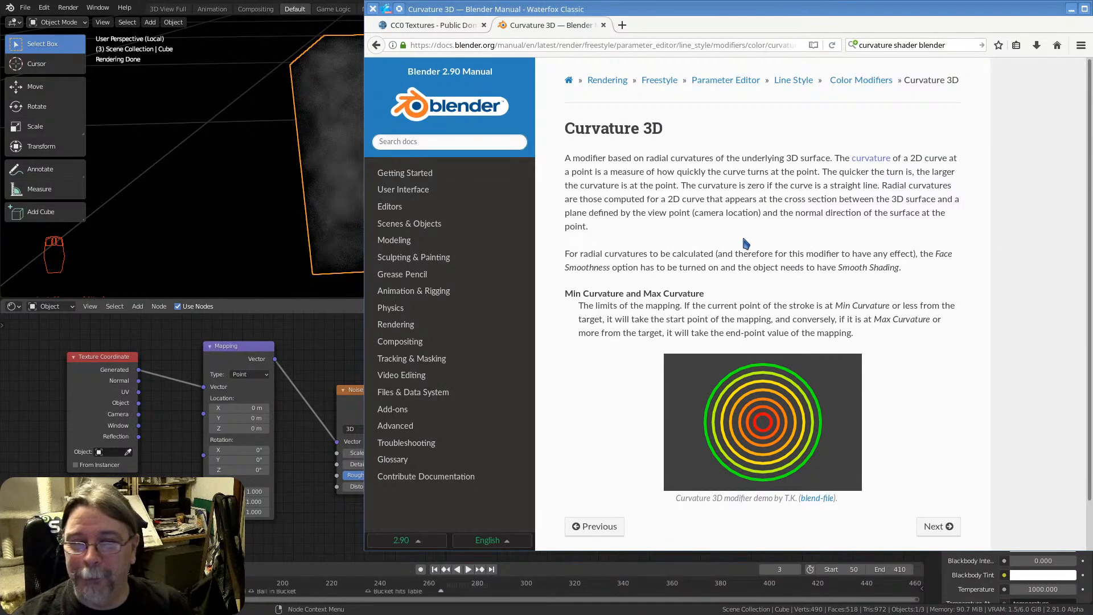
pyautogui.scroll(-2, 648, 259)
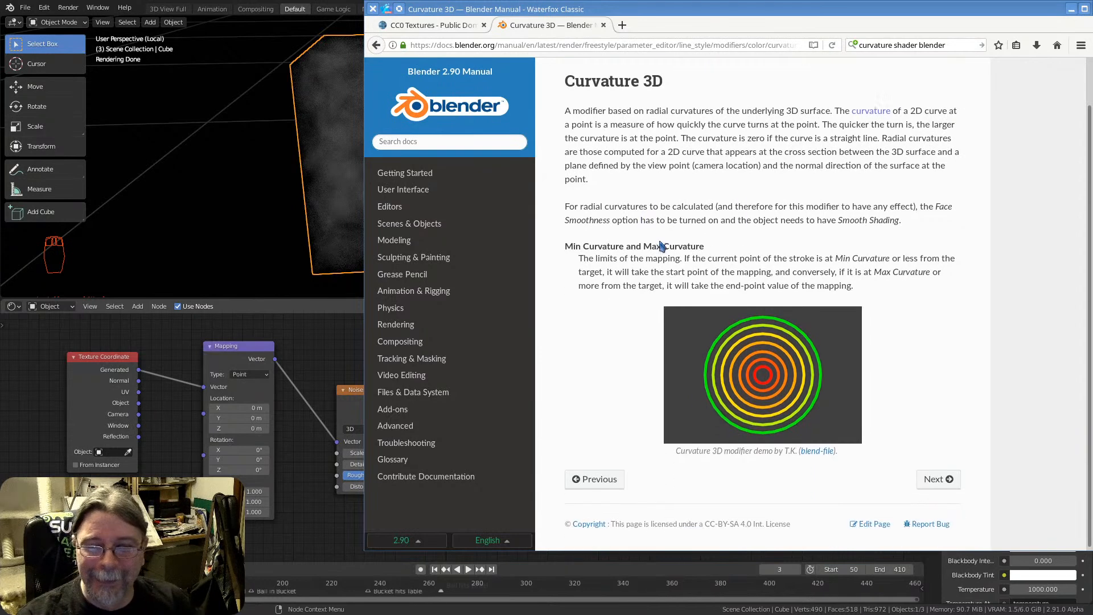
pyautogui.scroll(2, 711, 251)
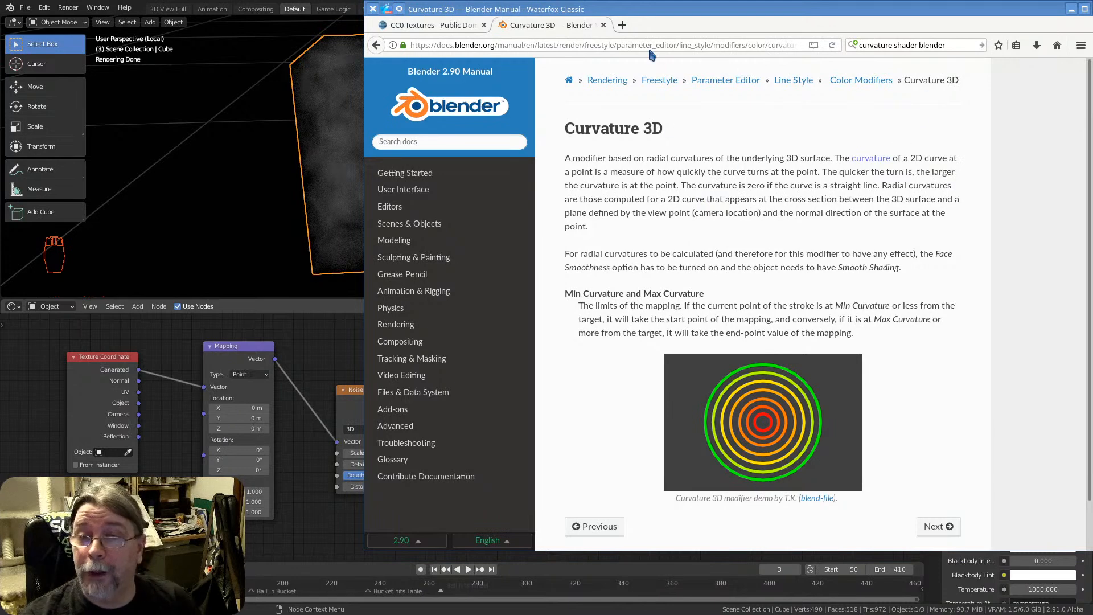
# Close the Curvature 3D manual page and switch back to Blender
pyautogui.click(603, 25)
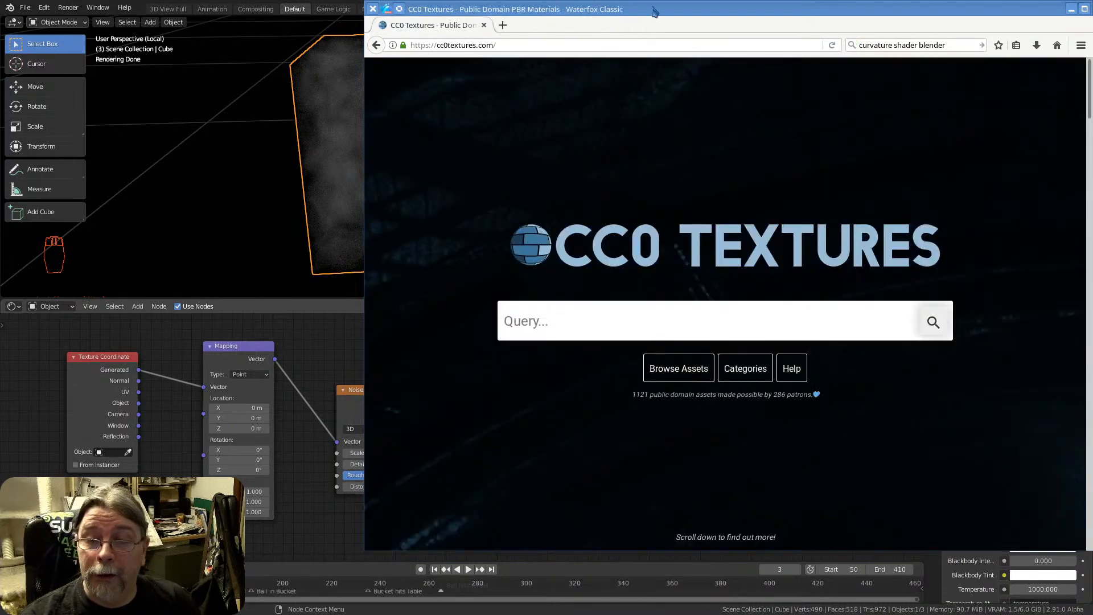
pyautogui.hotkey('alt', 'Tab')
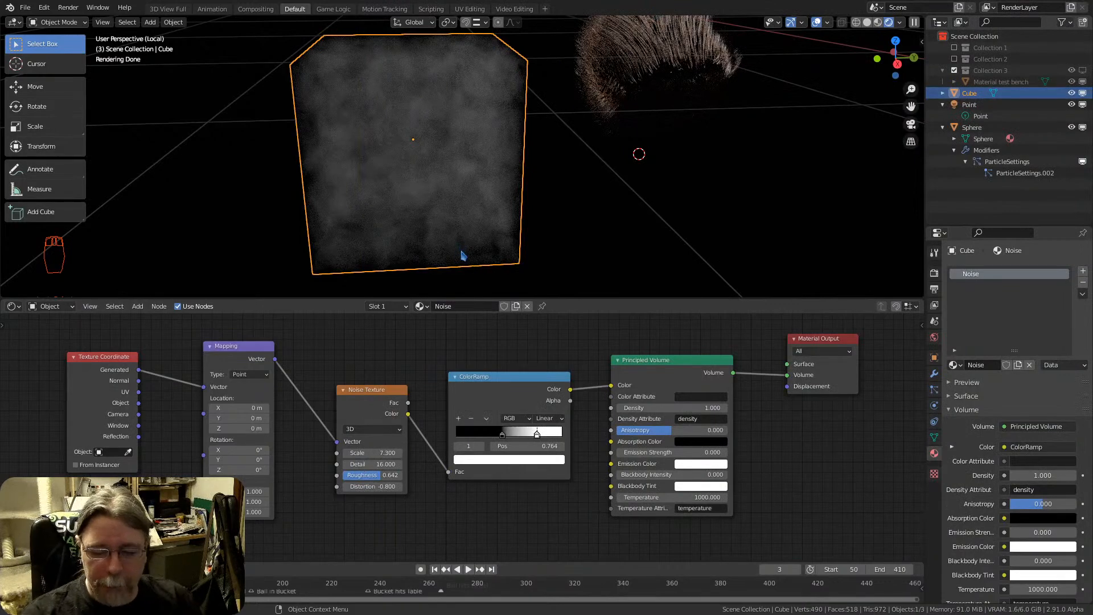
pyautogui.scroll(-1, 453, 351)
pyautogui.scroll(1, 457, 328)
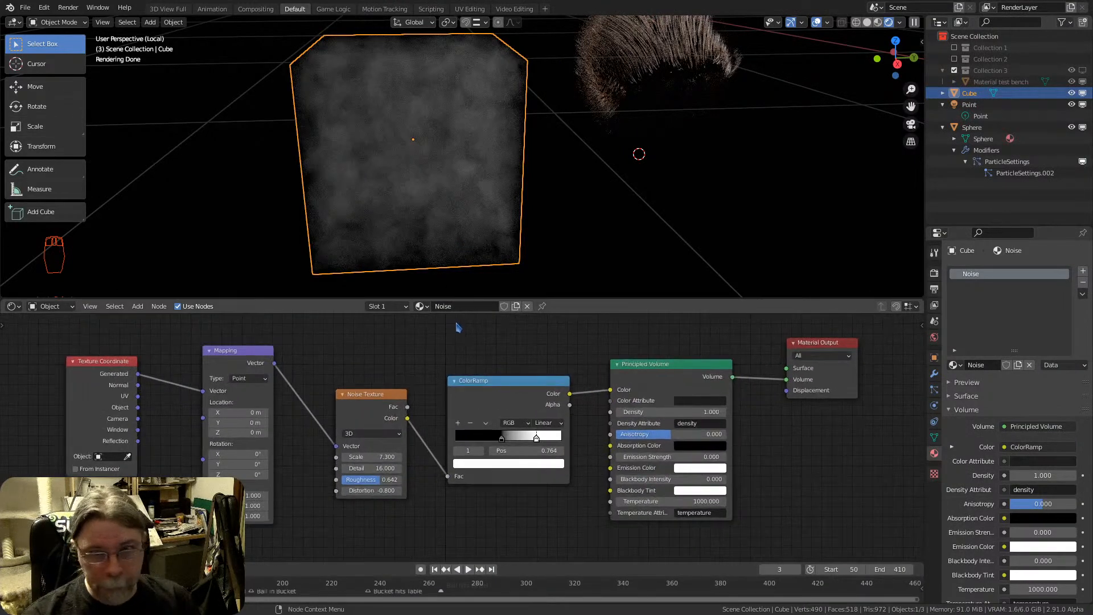
pyautogui.scroll(-3, 485, 196)
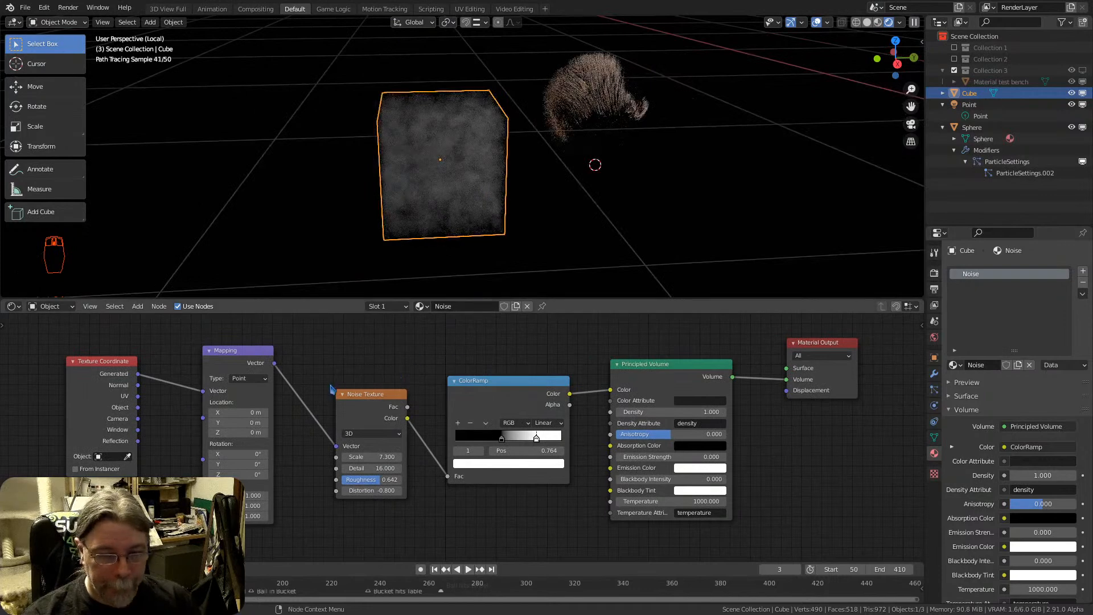
# Add an Object Info node below the Mapping node and delete it again
pyautogui.hotkey('shift', 'a')
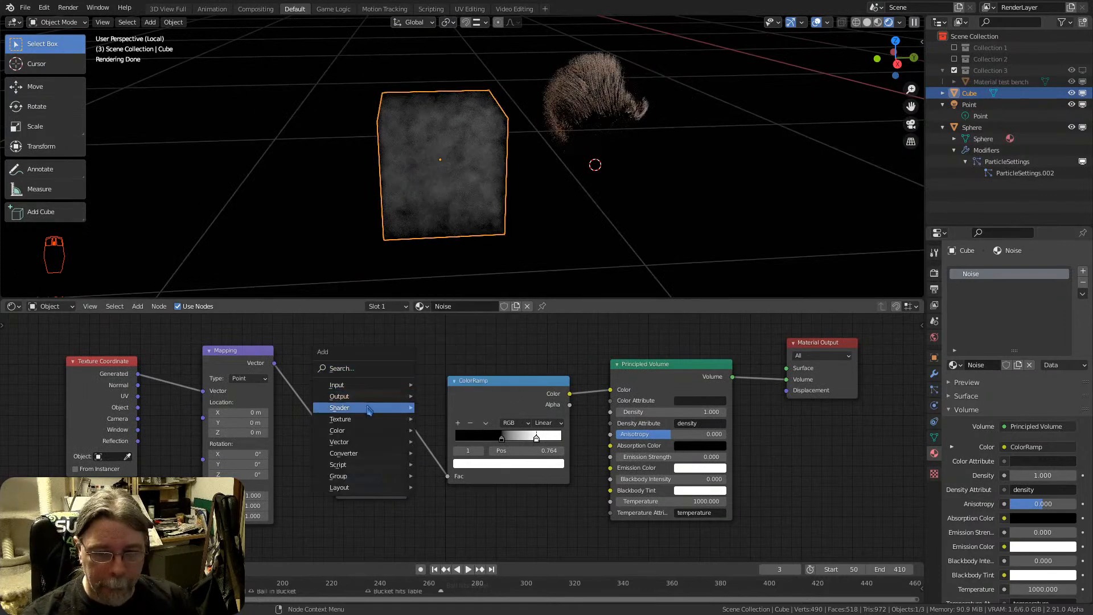
pyautogui.moveTo(369, 409)
pyautogui.moveTo(365, 434)
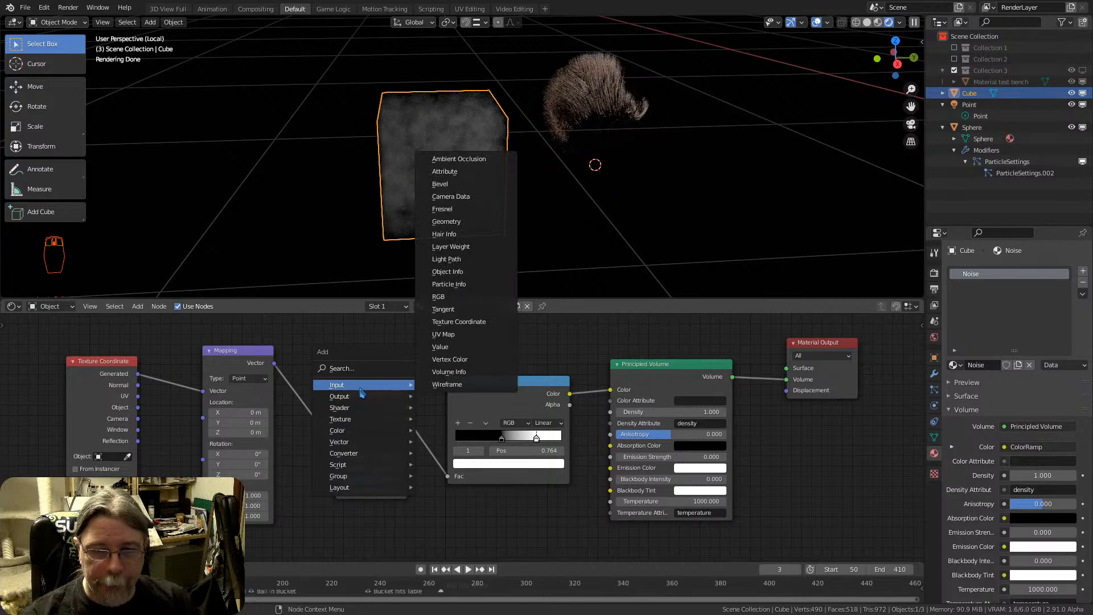
pyautogui.click(448, 271)
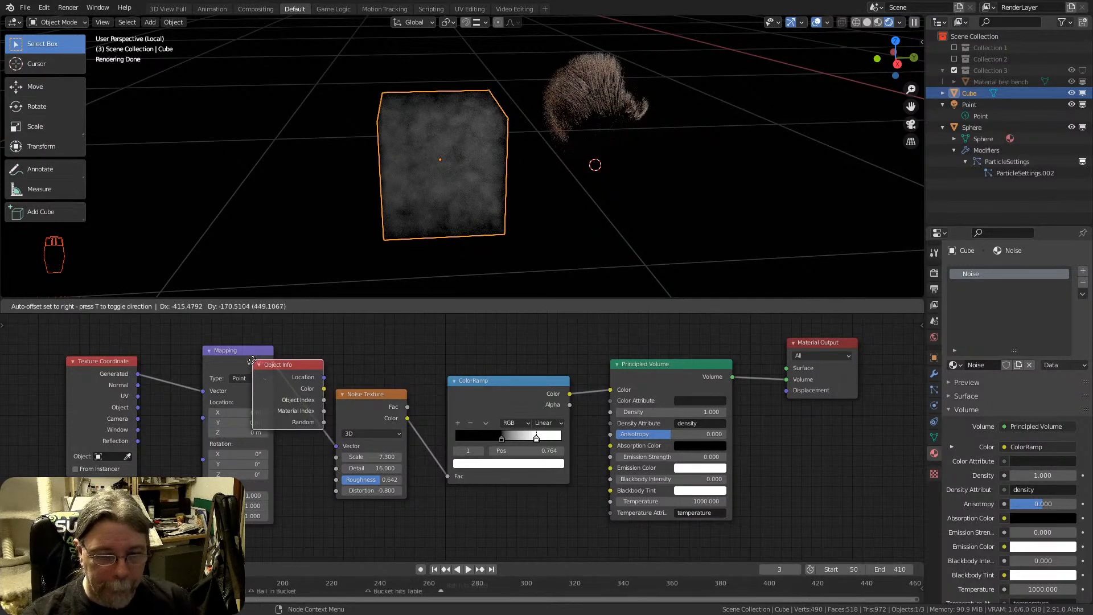
pyautogui.click(288, 493)
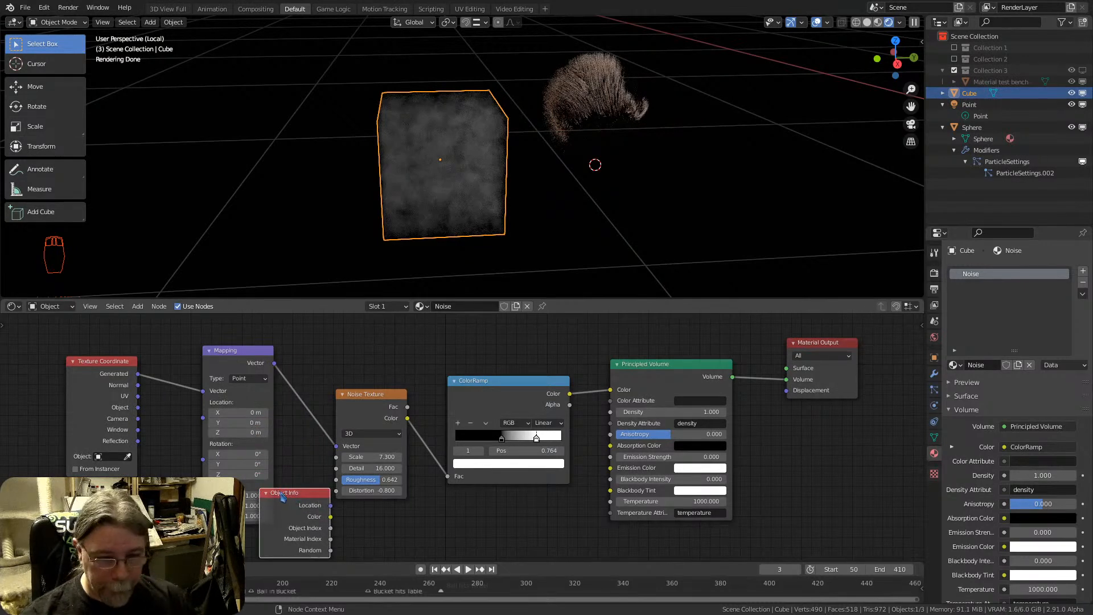
pyautogui.moveTo(293, 493); pyautogui.dragTo(294, 499)
pyautogui.press('x')
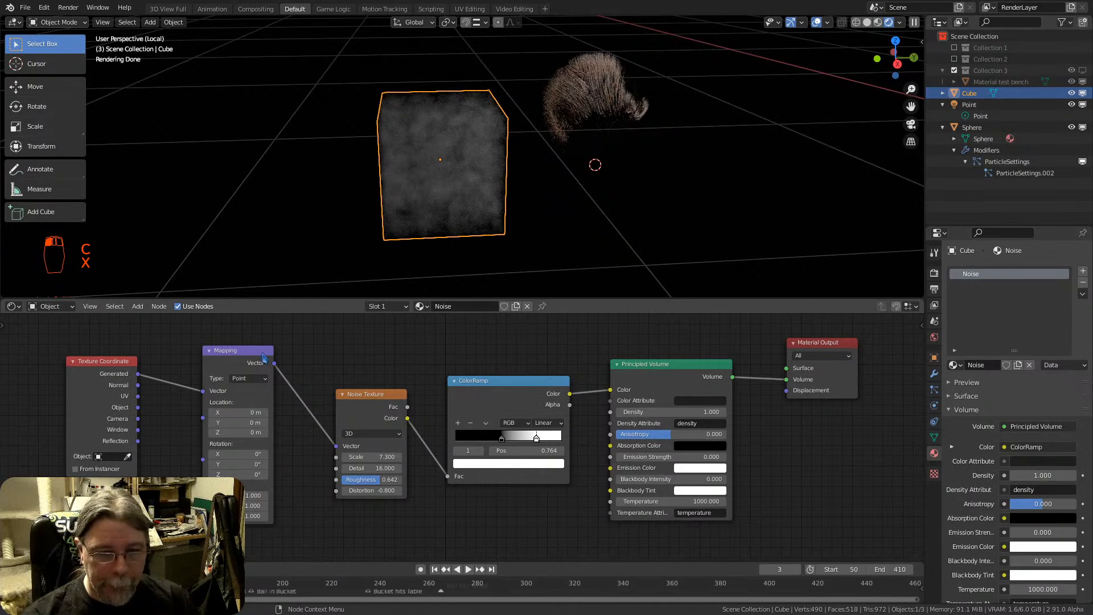
# Move the Texture Coordinate, Mapping and Noise Texture nodes apart to clear space between Mapping and Noise Texture
pyautogui.moveTo(114, 365); pyautogui.dragTo(58, 338)
pyautogui.moveTo(248, 352); pyautogui.dragTo(164, 327)
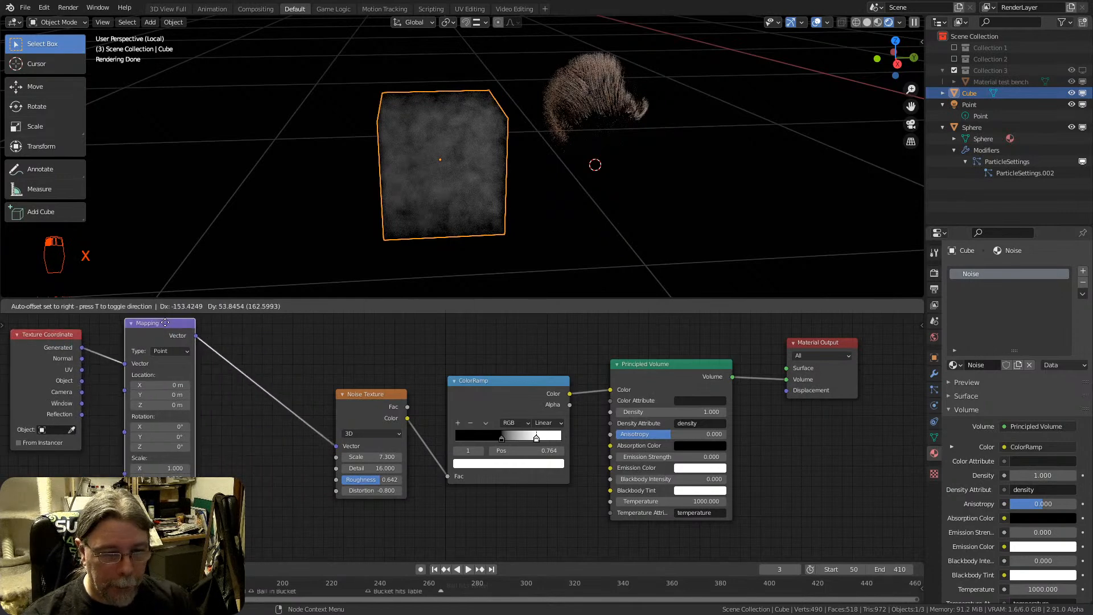
pyautogui.moveTo(367, 398); pyautogui.dragTo(372, 344)
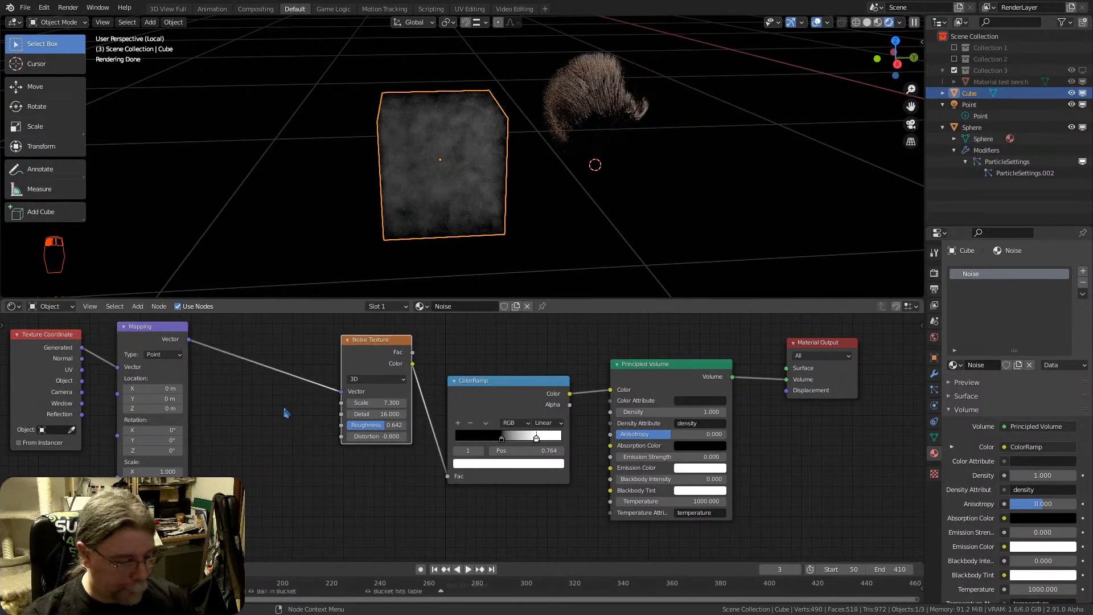
# Add a Geometry node between Mapping and Noise Texture and link its Pointiness output to the Noise Texture's Vector input
pyautogui.hotkey('shift', 'a')
pyautogui.moveTo(254, 457)
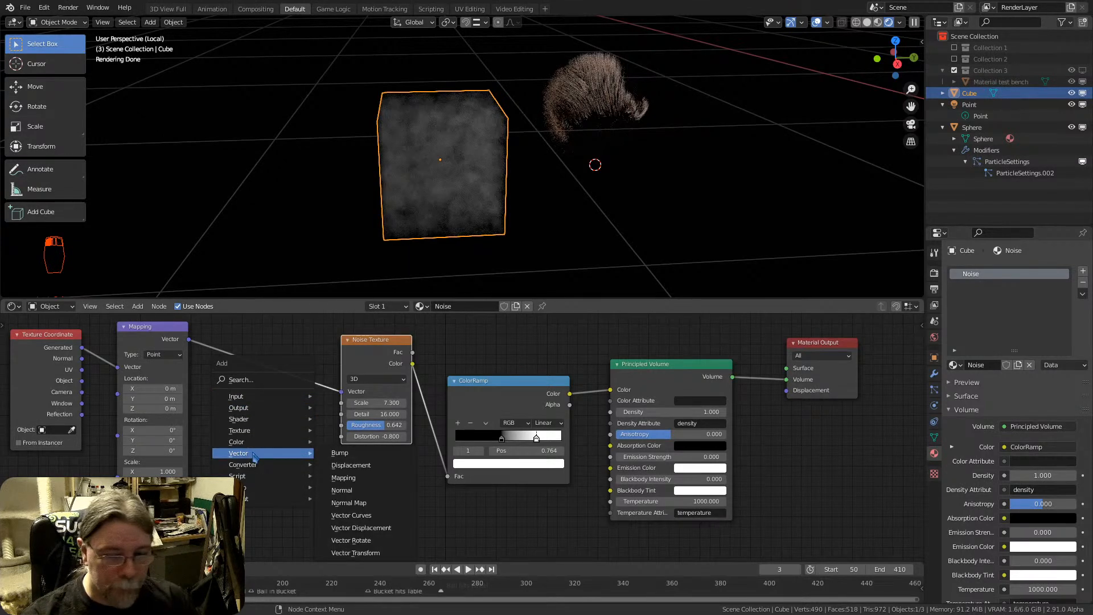
pyautogui.moveTo(256, 399)
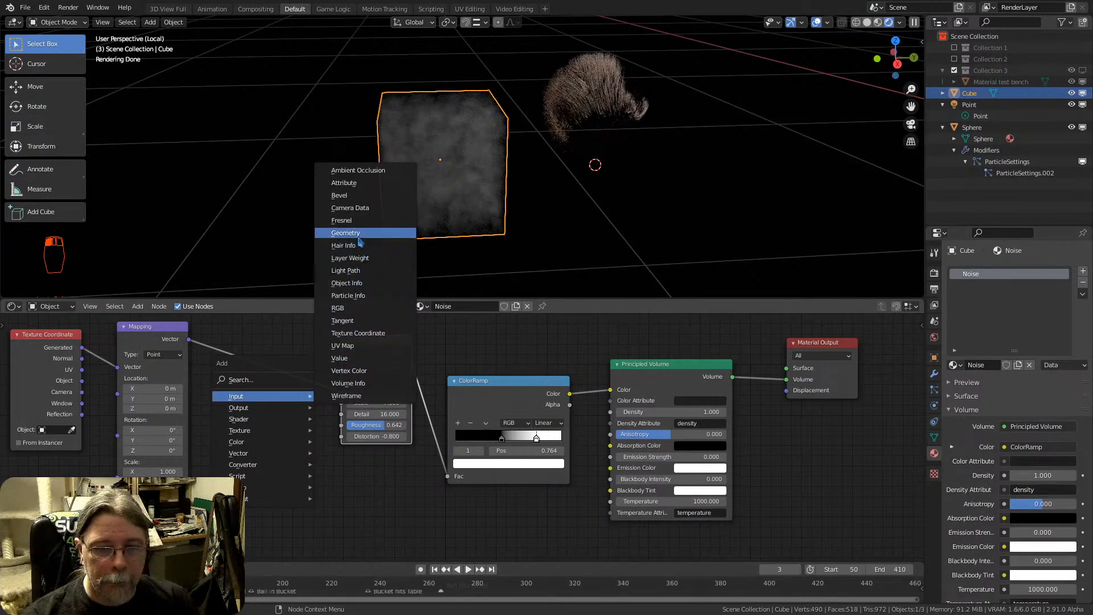
pyautogui.click(350, 232)
pyautogui.click(238, 402)
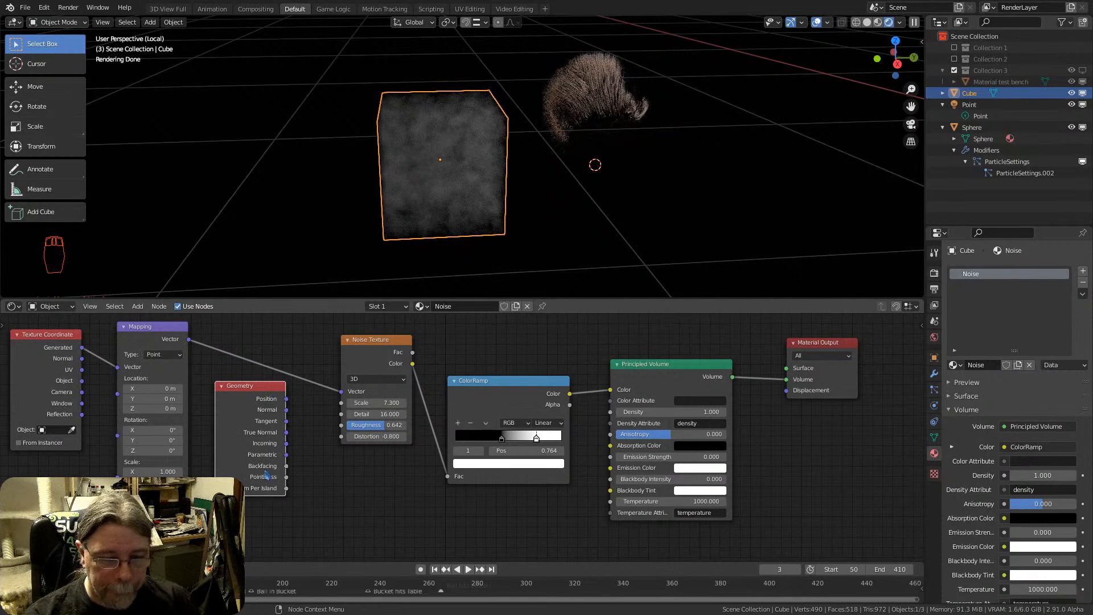
pyautogui.moveTo(287, 478); pyautogui.dragTo(320, 477)
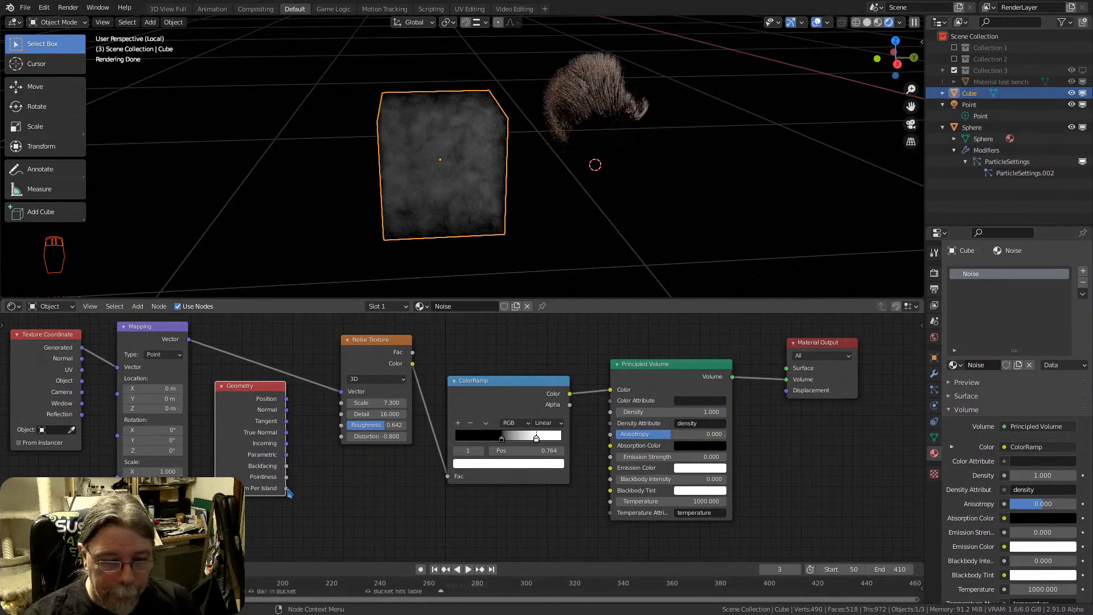
pyautogui.moveTo(287, 481); pyautogui.dragTo(341, 391)
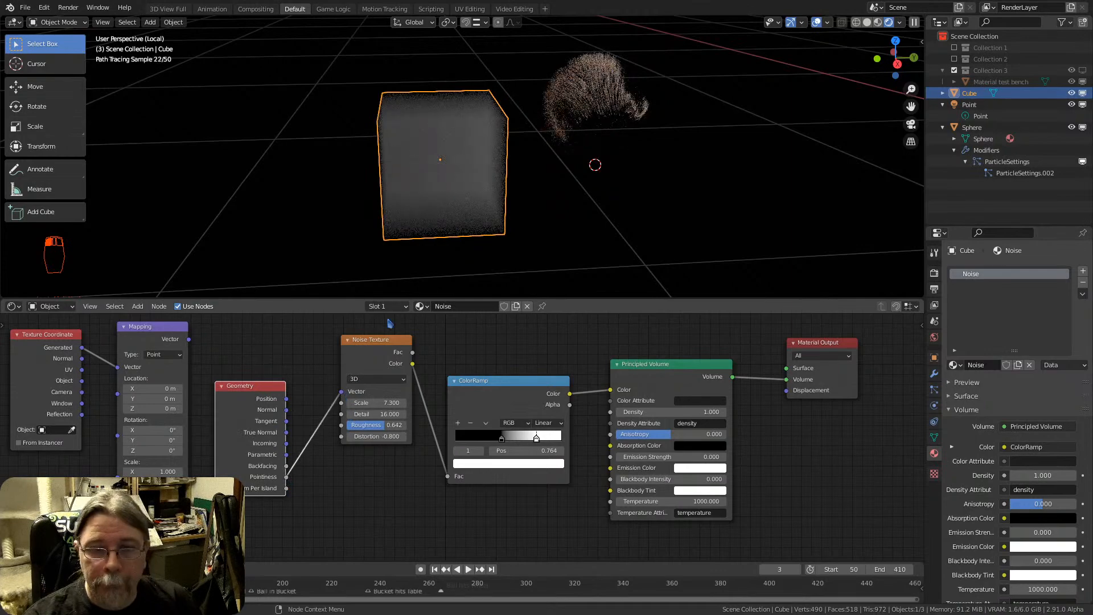
# Enter Edit Mode on the cube and add one horizontal and one vertical loop cut, each near the middle of its faces
pyautogui.moveTo(442, 192); pyautogui.dragTo(405, 182, button='middle')
pyautogui.press('Tab')
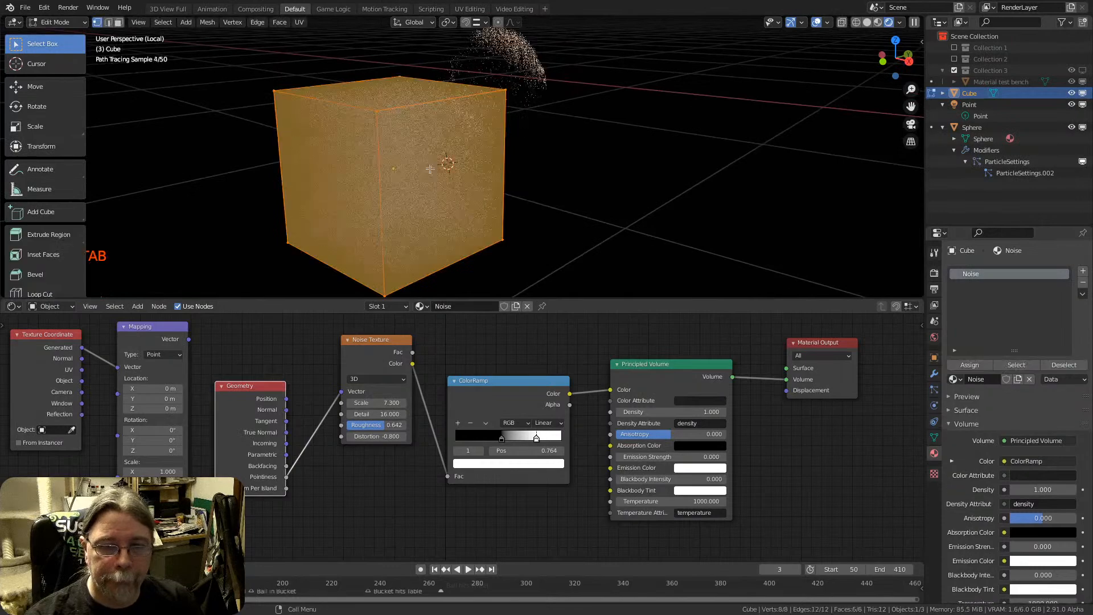
pyautogui.hotkey('ctrl', 'r')
pyautogui.click(405, 183)
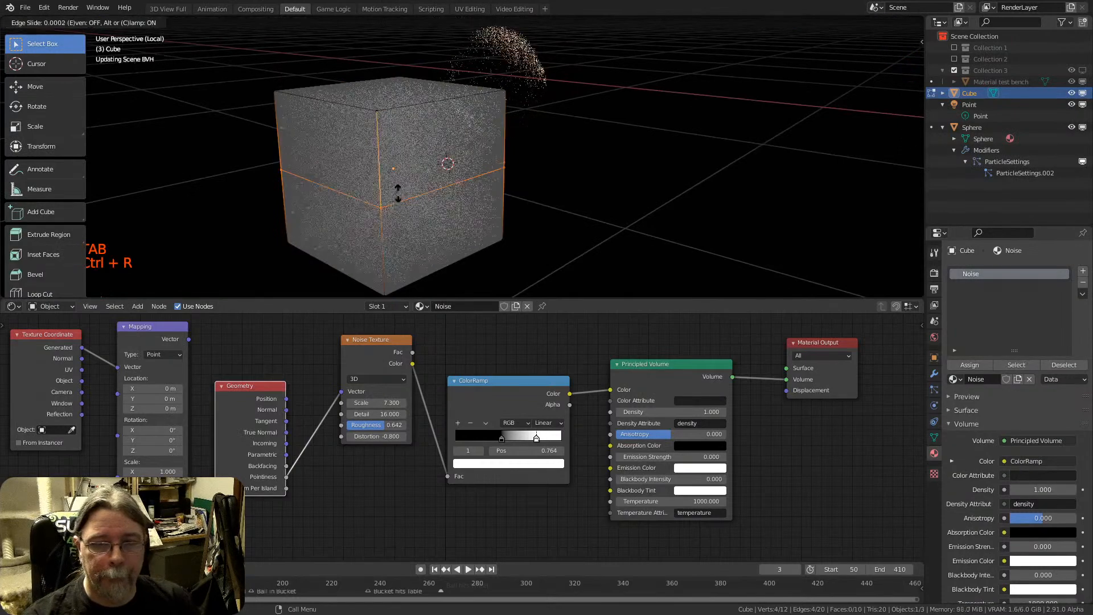
pyautogui.click(411, 179)
pyautogui.hotkey('ctrl', 'r')
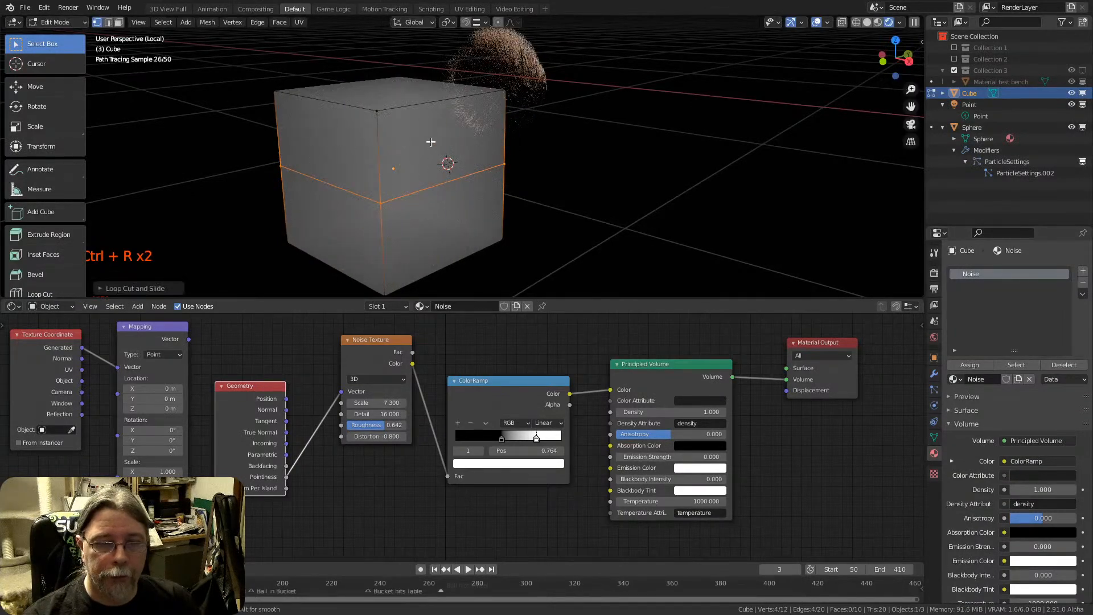
pyautogui.click(448, 183)
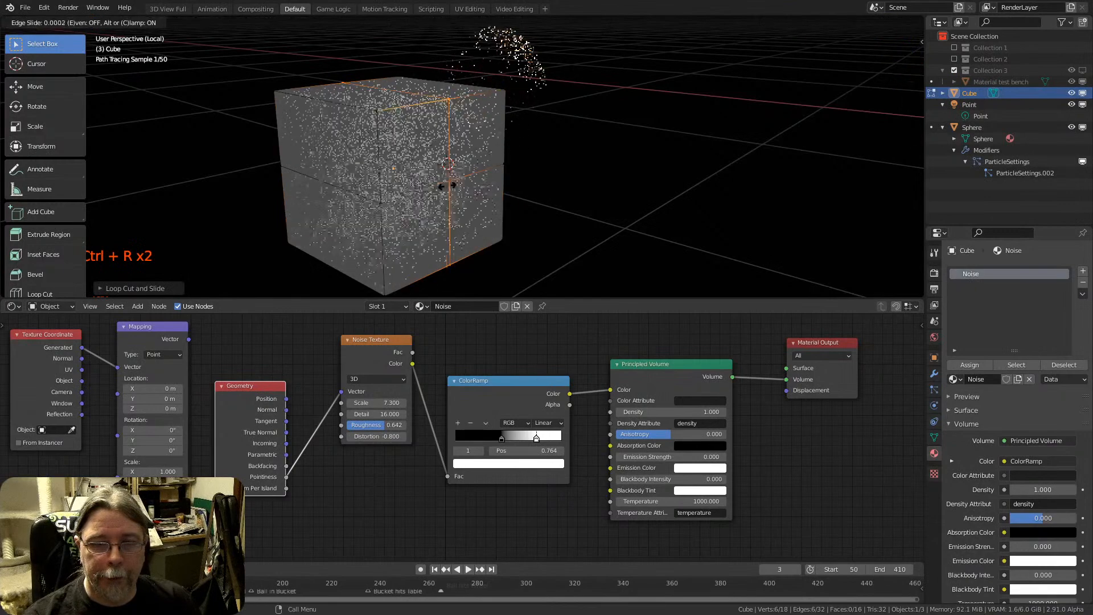
pyautogui.click(448, 183)
# Pull the vertex where the two loop cuts cross outward from the cube's face along the global X axis
pyautogui.click(446, 183)
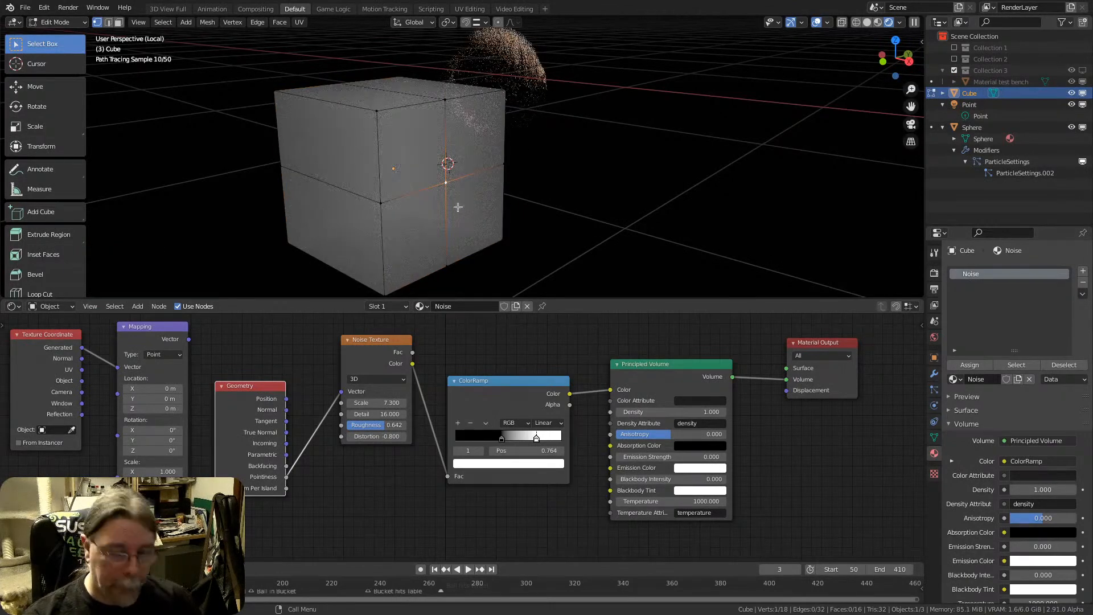
pyautogui.press('g')
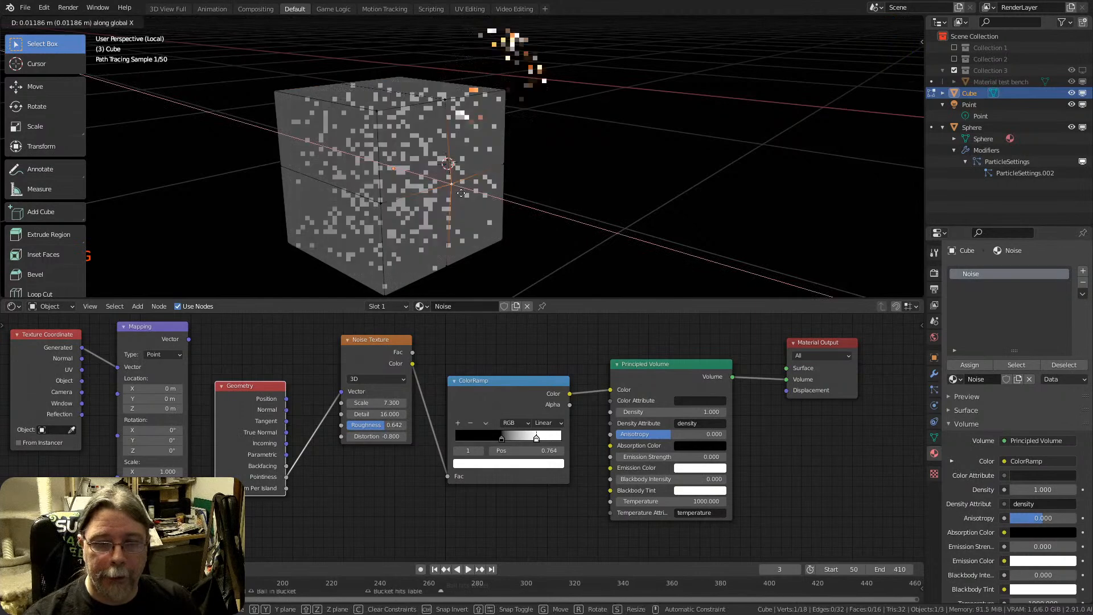
pyautogui.click(535, 224)
pyautogui.moveTo(535, 224)
pyautogui.mouseDown(button='middle')
pyautogui.moveTo(509, 138)
pyautogui.moveTo(555, 170)
pyautogui.mouseUp(button='middle')
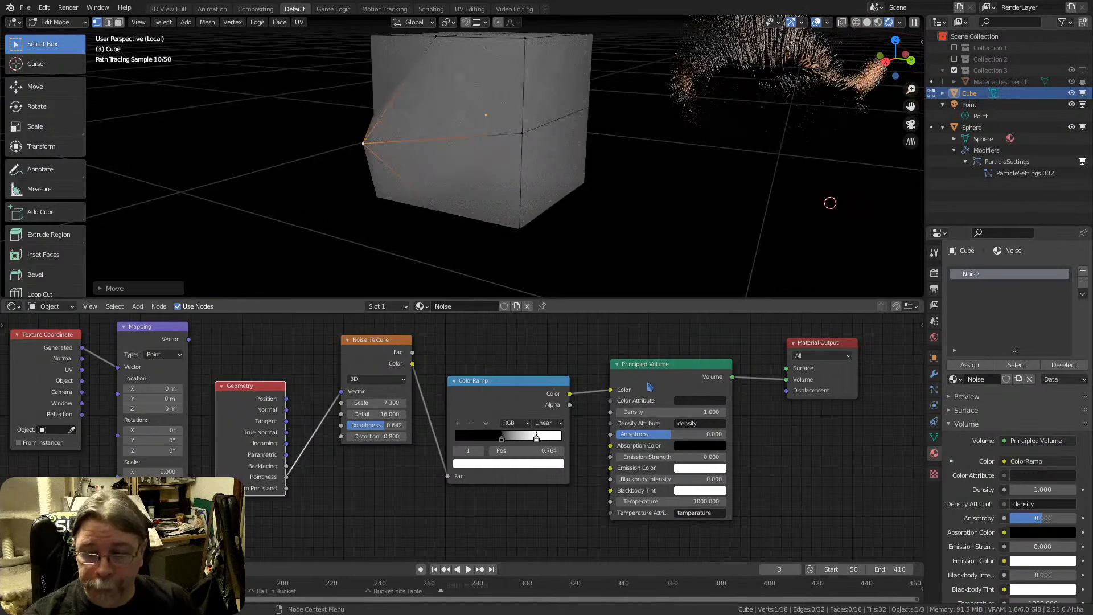
# Replace the Principled Volume node with a Diffuse BSDF, linking ColorRamp Color to its Color and its BSDF output to the Material Output's Surface
pyautogui.click(662, 364)
pyautogui.press('x')
pyautogui.hotkey('shift', 'a')
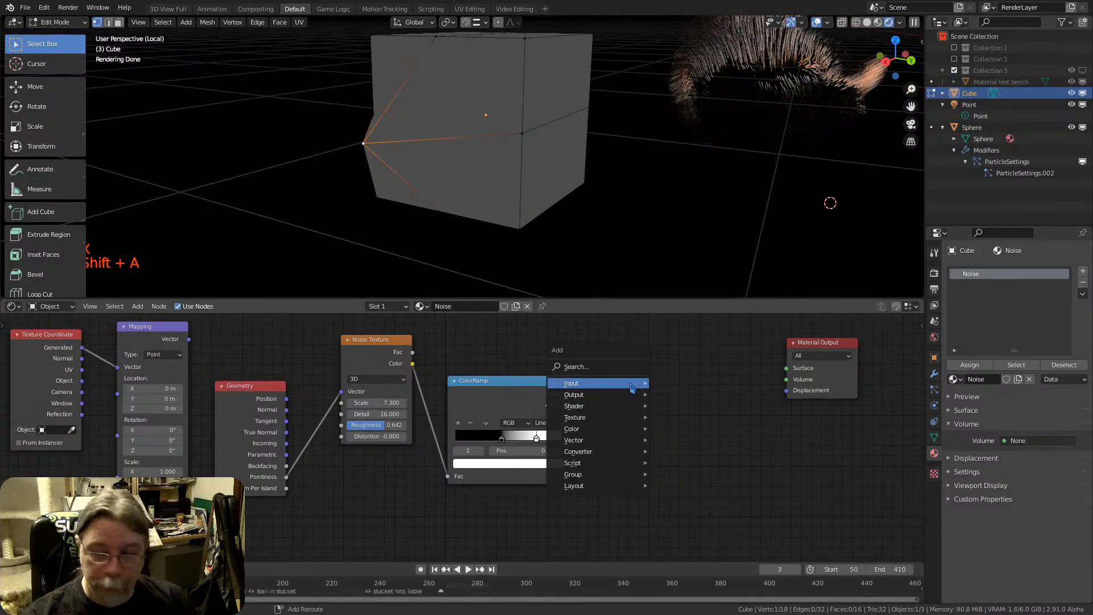
pyautogui.moveTo(626, 385)
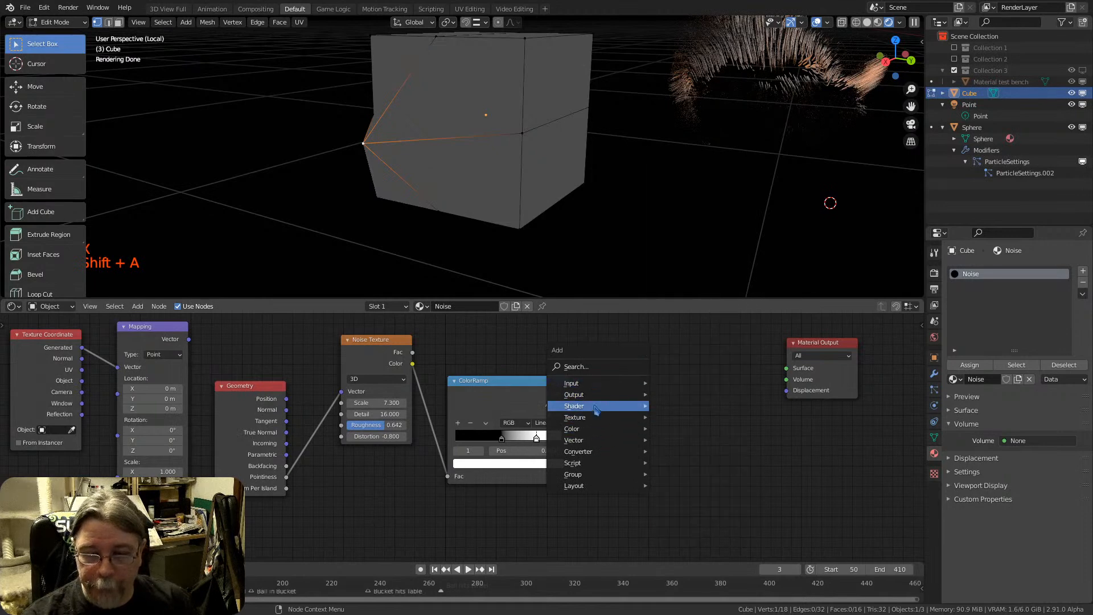
pyautogui.moveTo(614, 406)
pyautogui.click(704, 197)
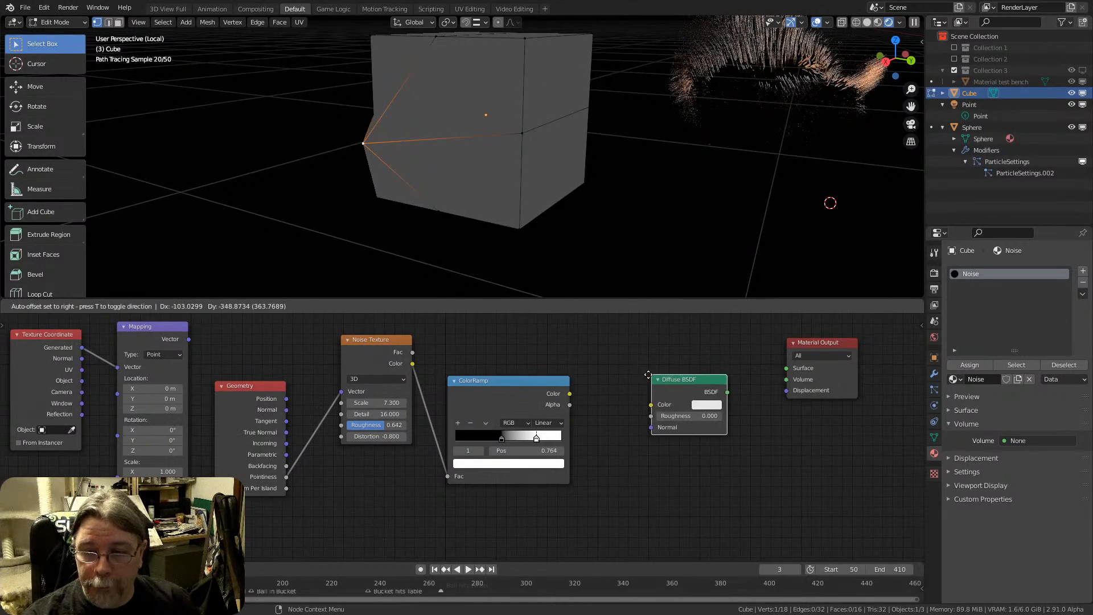
pyautogui.click(631, 376)
pyautogui.moveTo(570, 393); pyautogui.dragTo(631, 403)
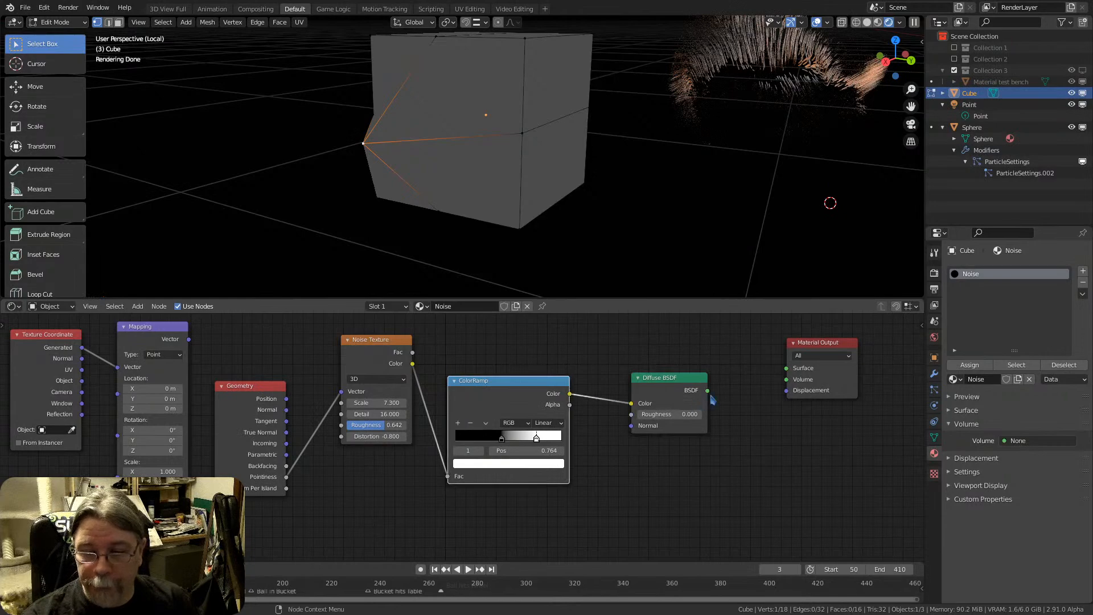
pyautogui.moveTo(707, 390); pyautogui.dragTo(786, 368)
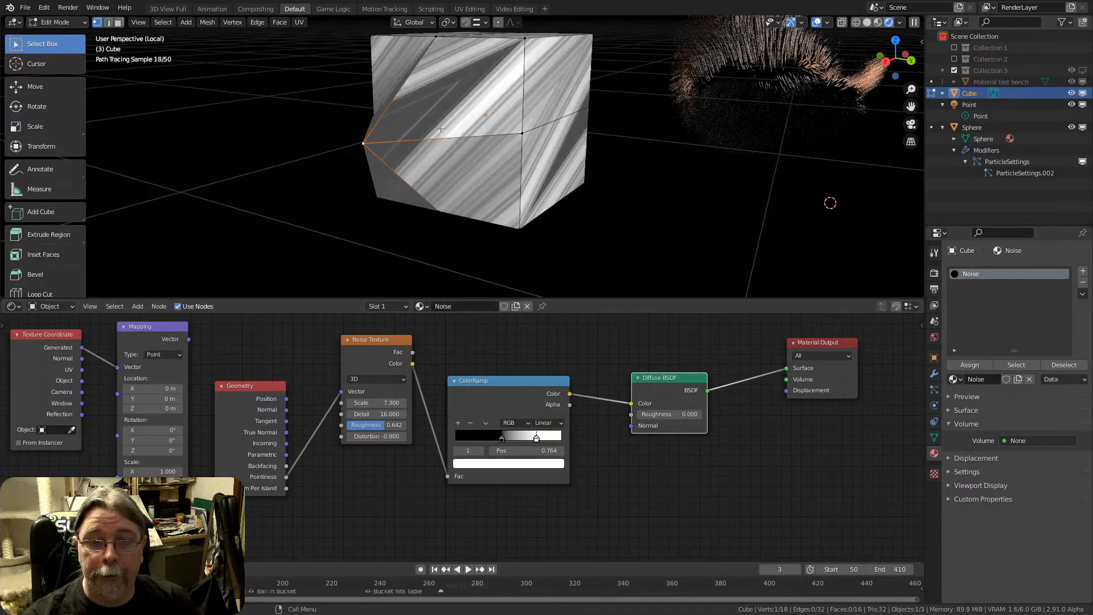
# Move the pulled-out vertex freely back toward the middle of the cube's face
pyautogui.moveTo(432, 136); pyautogui.dragTo(433, 187, button='middle')
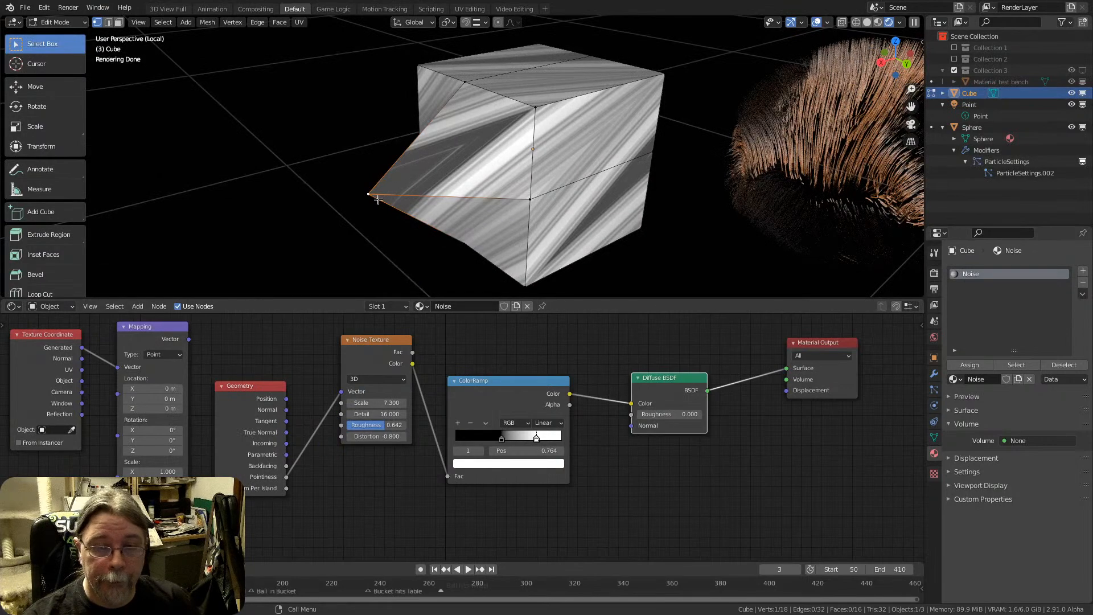
pyautogui.press('g')
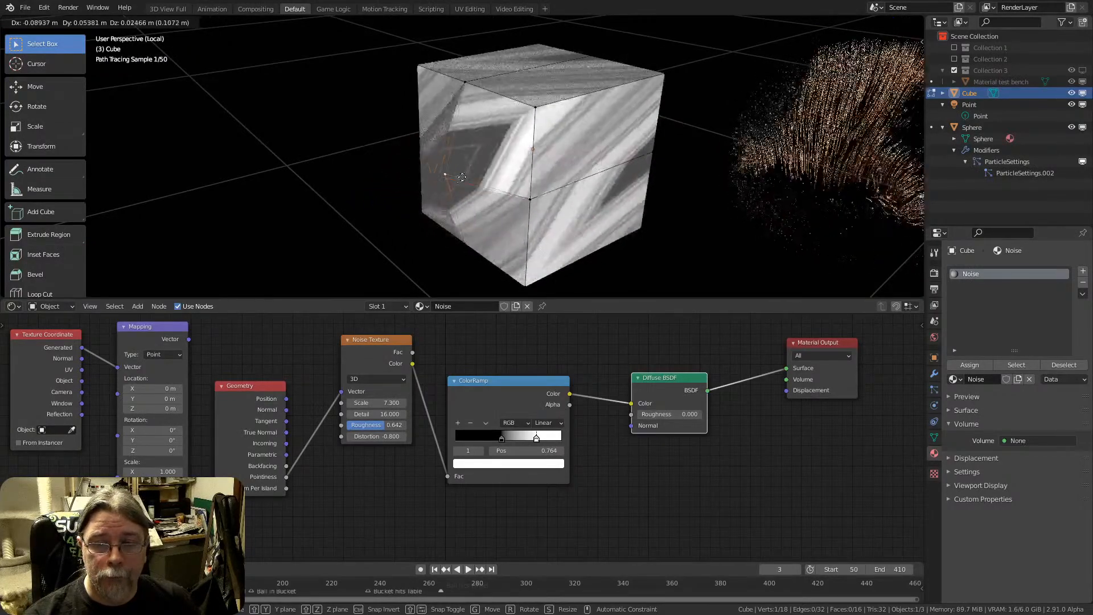
pyautogui.click(485, 173)
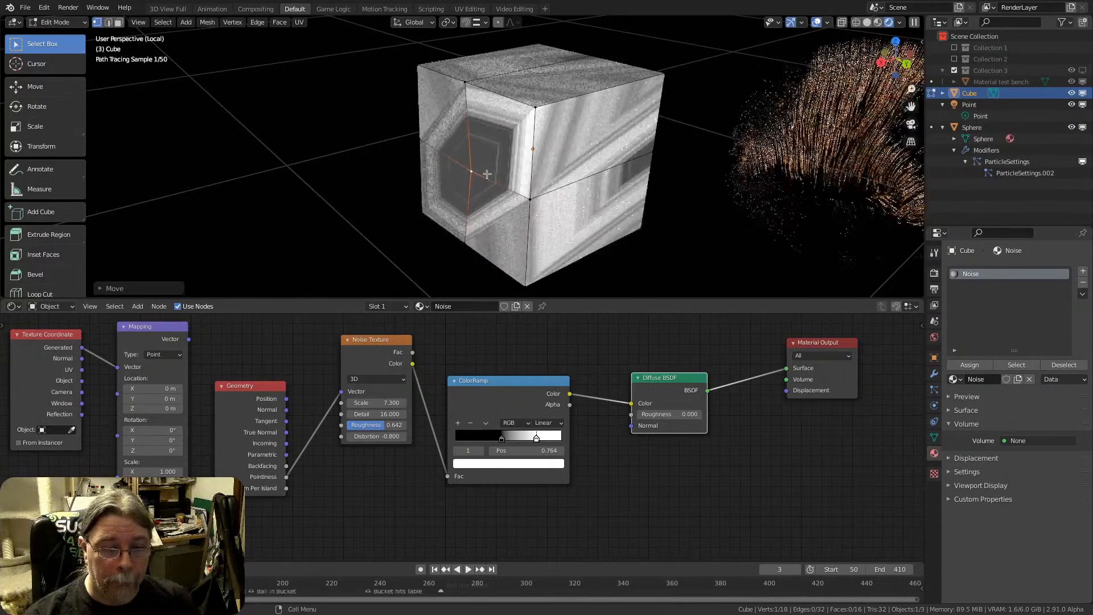
# Delete the unused Mapping and Texture Coordinate nodes and place the Noise Texture node between Geometry and ColorRamp
pyautogui.click(145, 329)
pyautogui.press('x')
pyautogui.click(37, 335)
pyautogui.press('x')
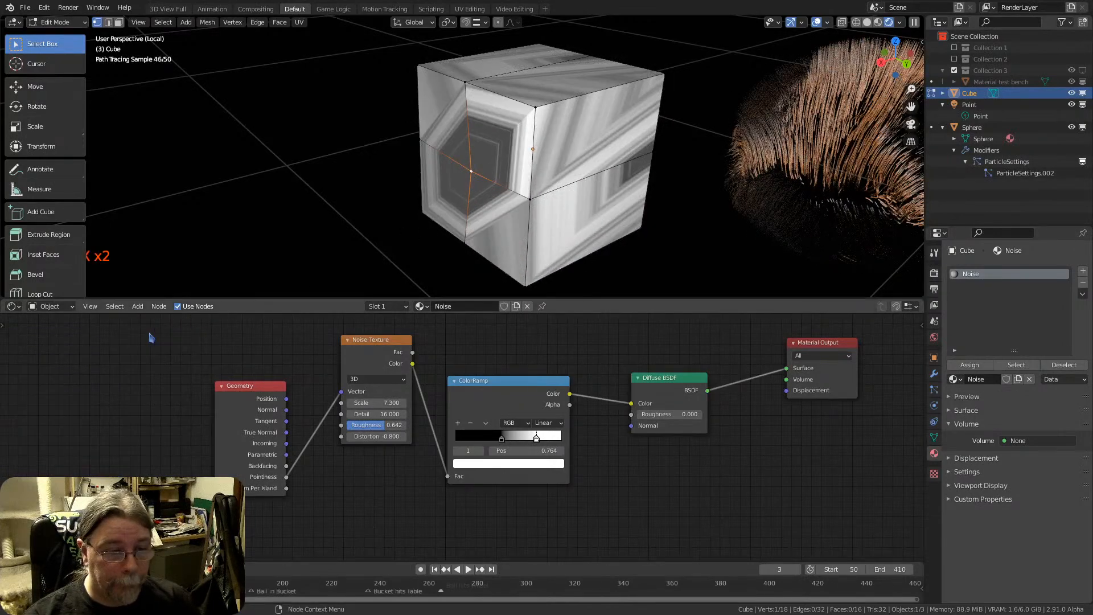
pyautogui.moveTo(378, 343); pyautogui.dragTo(360, 402)
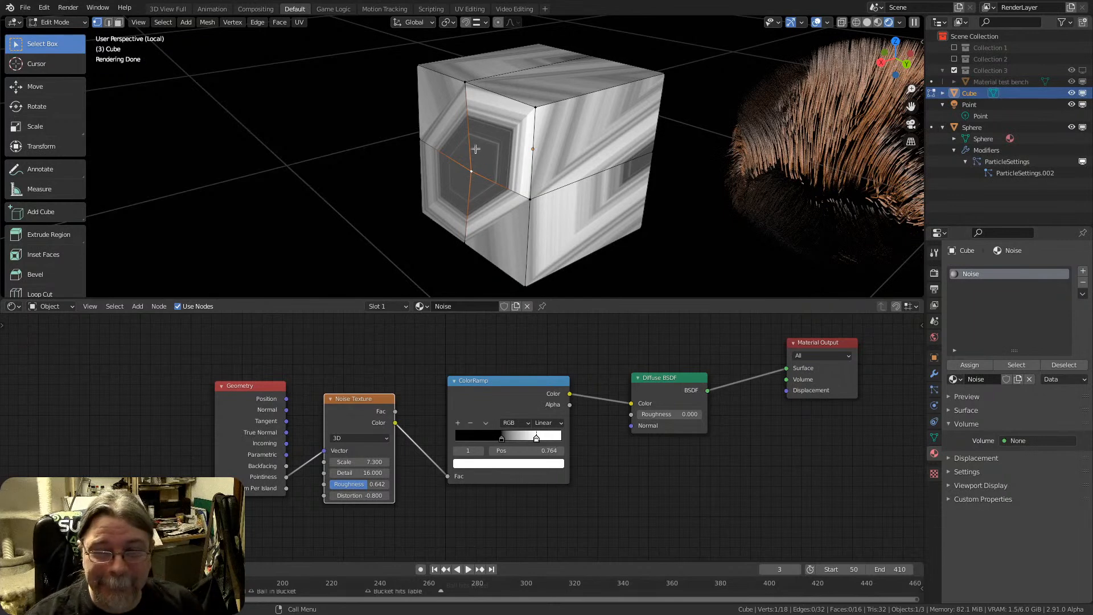
# Add the upper and lower vertices of the face's vertical loop cut to the centre vertex selection
pyautogui.keyDown('shift'); pyautogui.click(465, 83); pyautogui.keyUp('shift')
pyautogui.keyDown('shift'); pyautogui.click(465, 243); pyautogui.keyUp('shift')
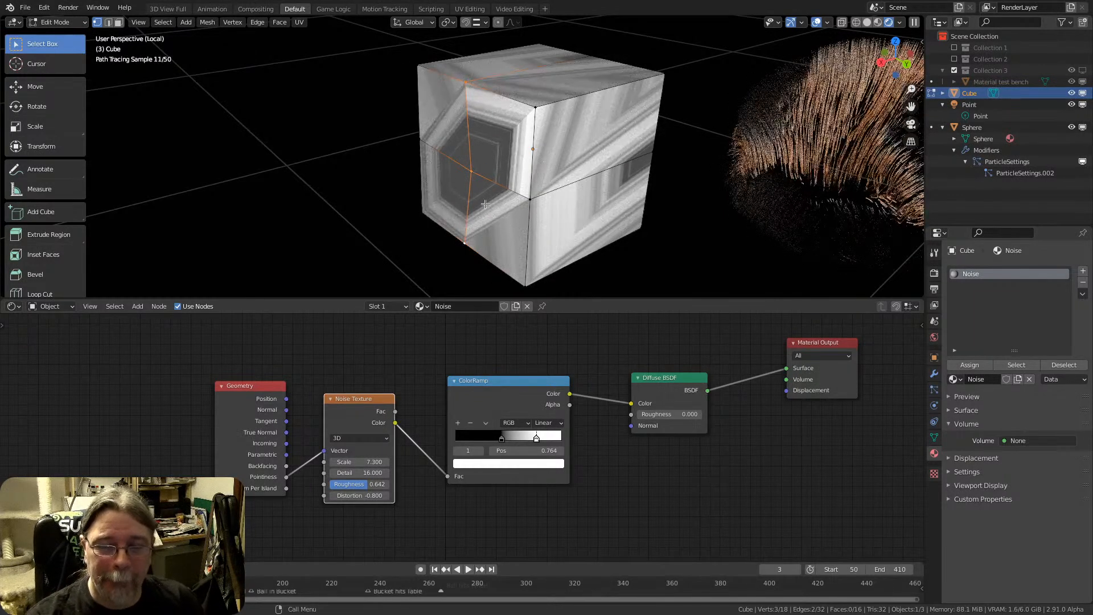
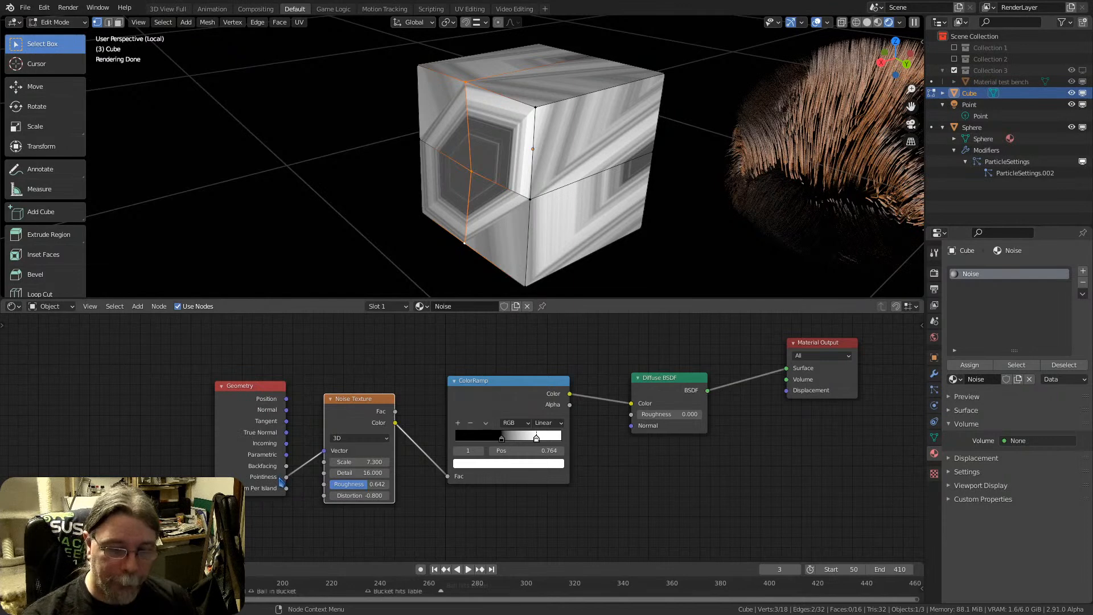
# Select only the centre vertex of the cube's face and pull it freely far outward into a long spike
pyautogui.click(471, 176)
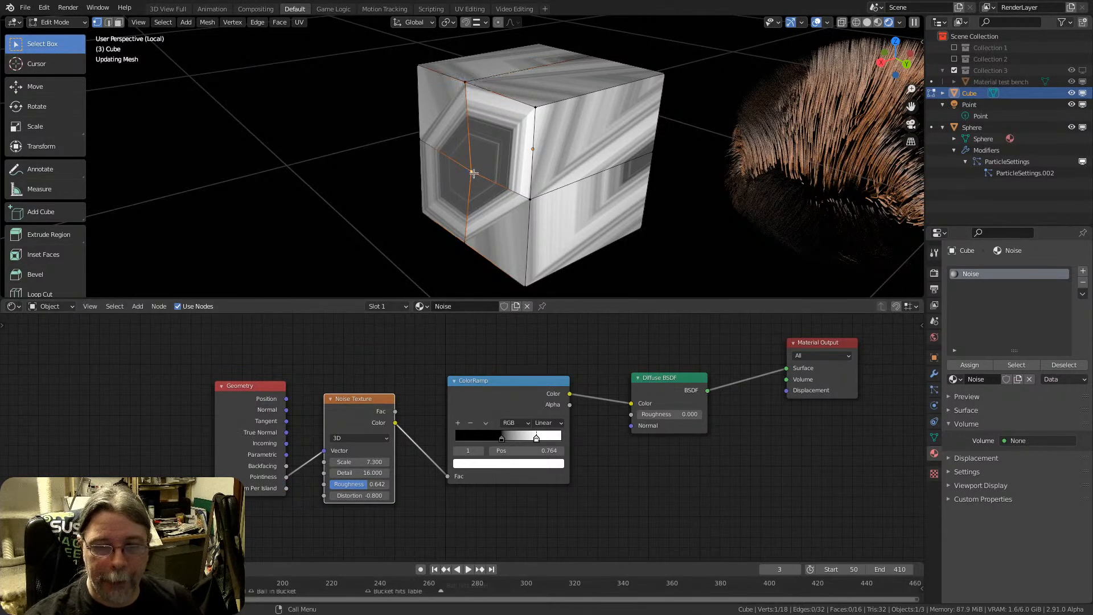
pyautogui.click(534, 108)
pyautogui.click(473, 173)
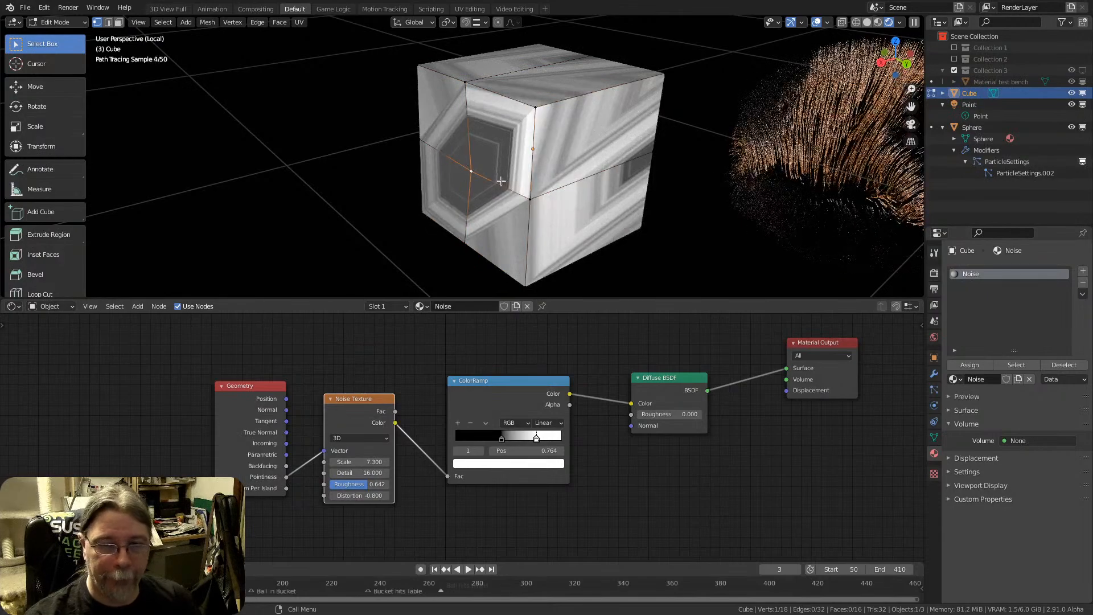
pyautogui.press('g')
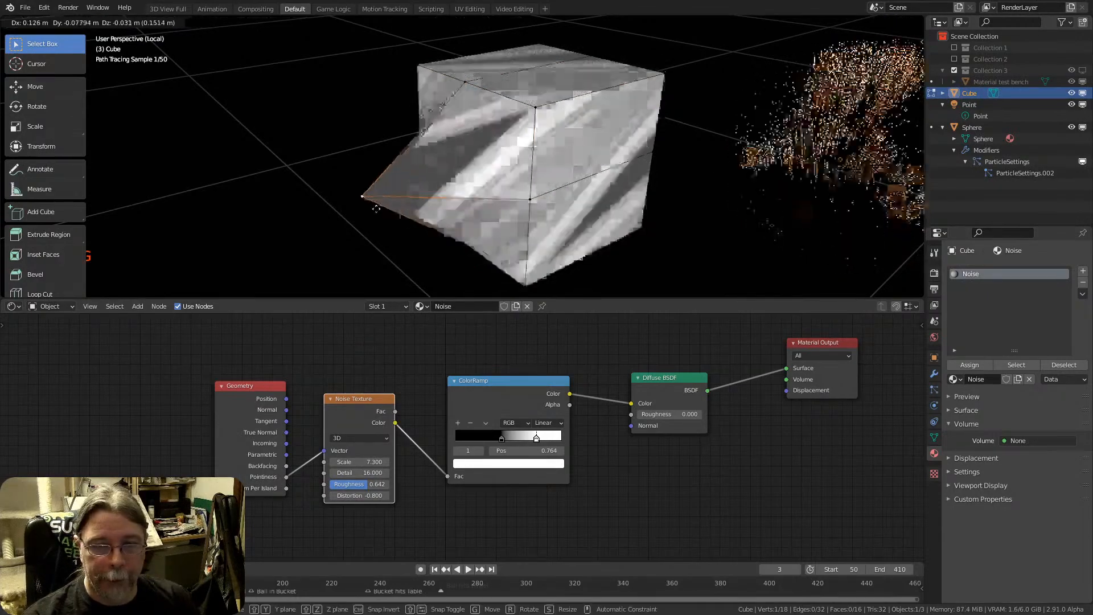
pyautogui.click(265, 224)
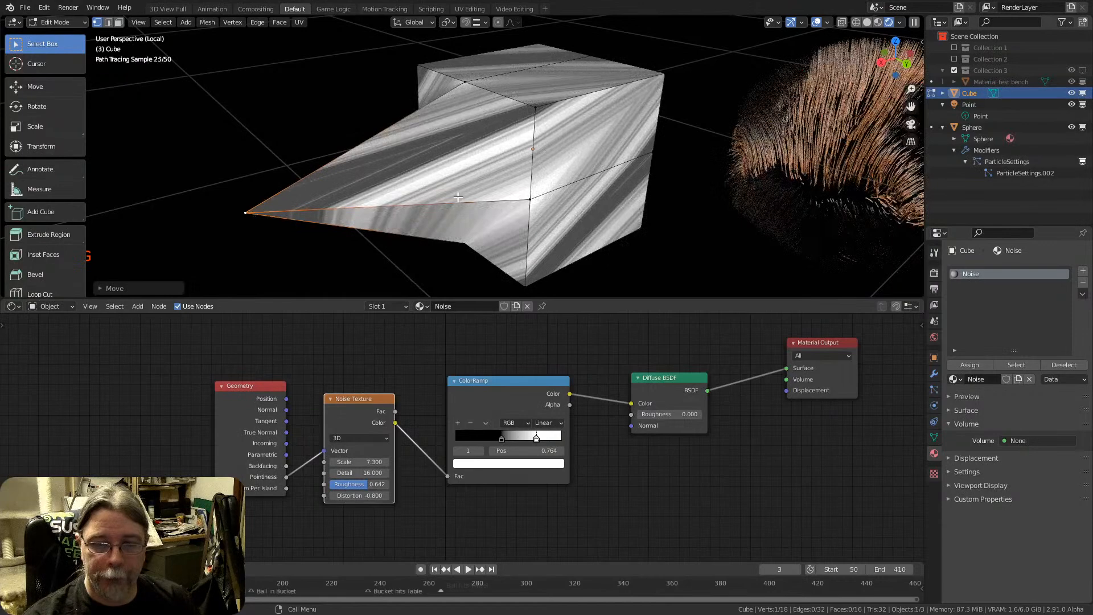
pyautogui.moveTo(265, 224)
pyautogui.mouseDown(button='middle')
pyautogui.moveTo(517, 160)
pyautogui.moveTo(519, 173)
pyautogui.mouseUp(button='middle')
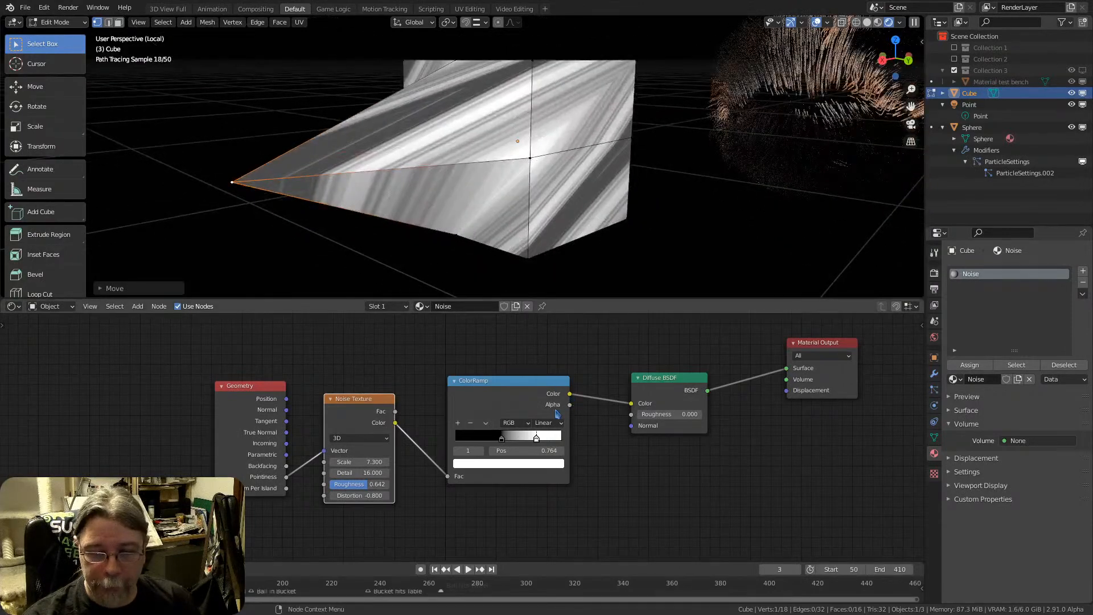
# Mute the ColorRamp node to inspect the unmodified noise colours on the cube, and delete the node
pyautogui.click(522, 387)
pyautogui.press('m')
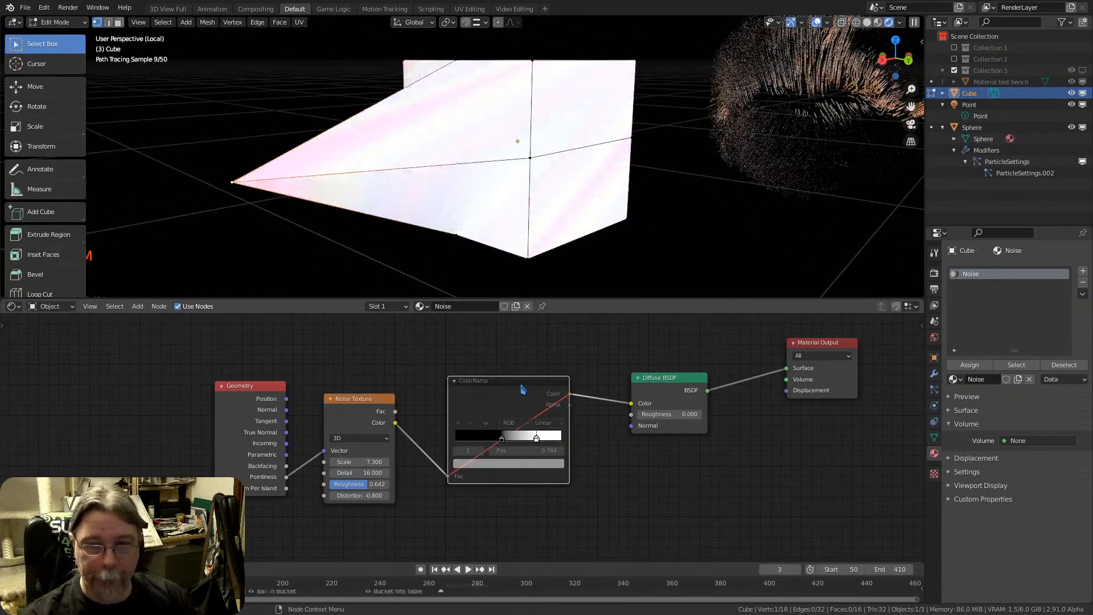
pyautogui.moveTo(463, 139); pyautogui.dragTo(514, 157, button='middle')
pyautogui.moveTo(566, 147); pyautogui.dragTo(429, 181, button='middle')
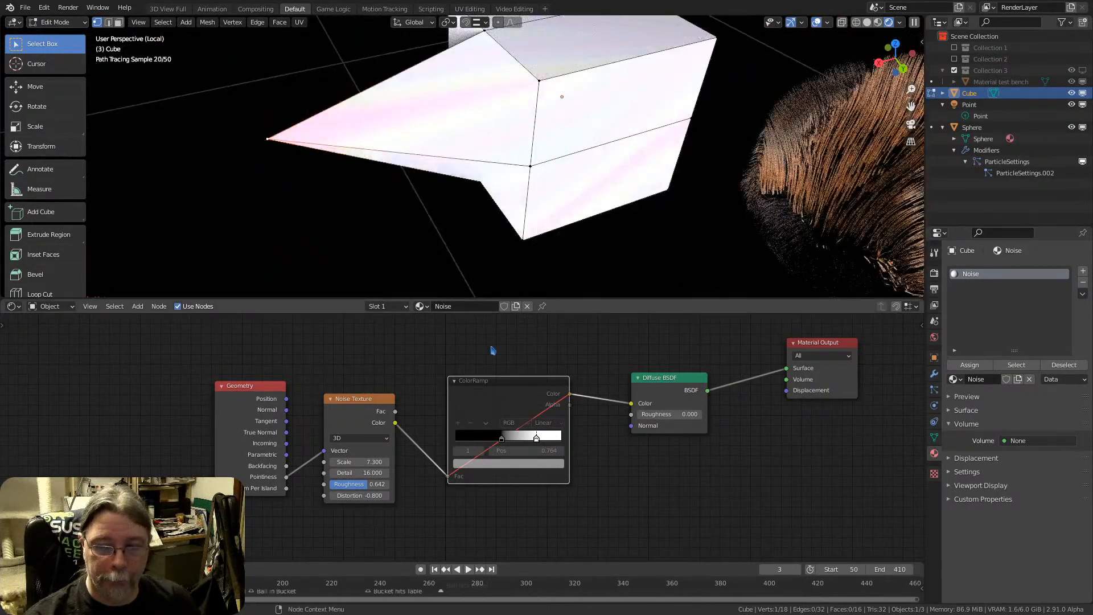
pyautogui.press('x')
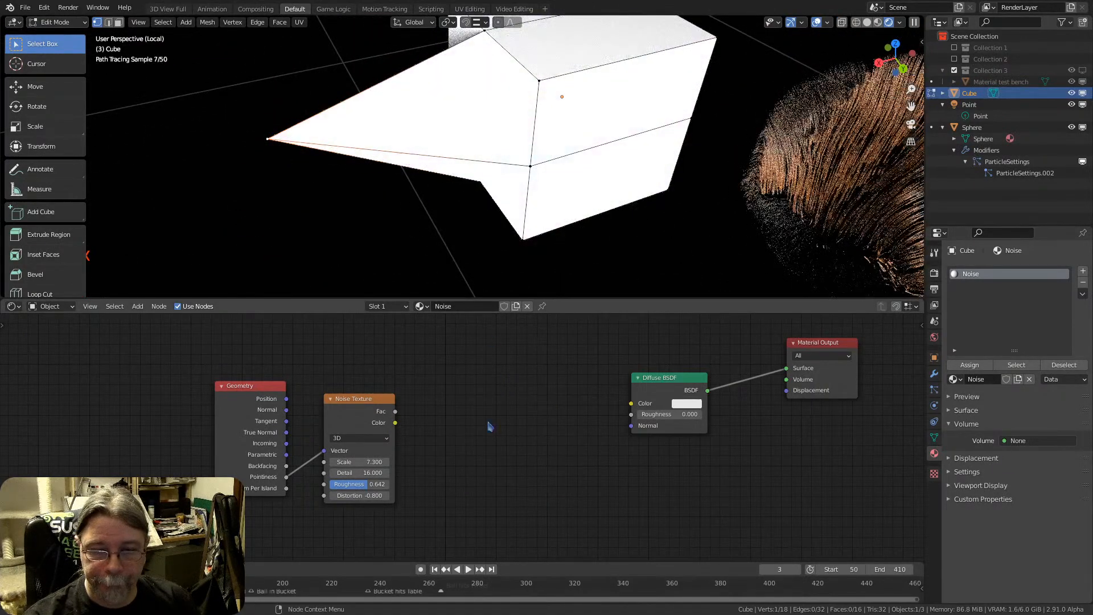
# Add an RGB Curves node, linking Noise Texture Color to its Color input and its Color output to the Diffuse BSDF Color
pyautogui.hotkey('shift', 'a')
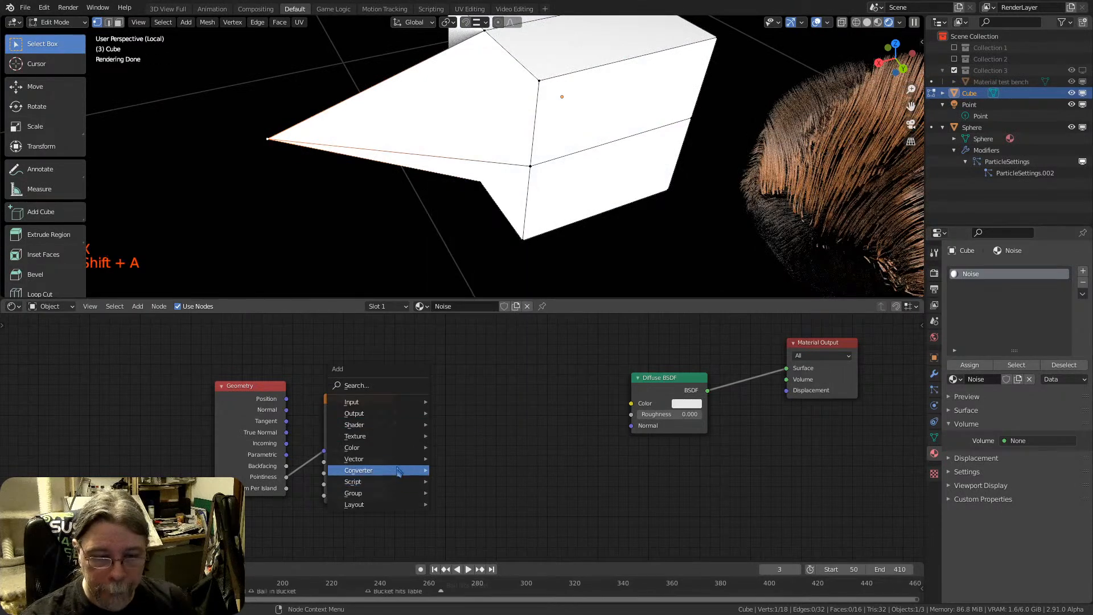
pyautogui.moveTo(399, 448)
pyautogui.click(471, 524)
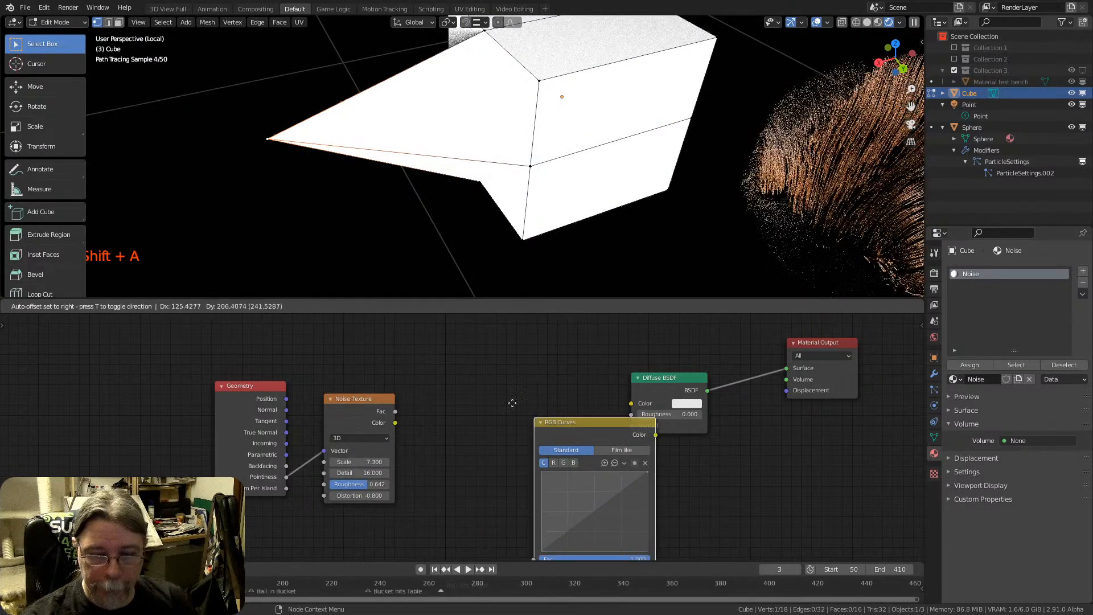
pyautogui.click(392, 421)
pyautogui.moveTo(395, 422); pyautogui.dragTo(446, 501)
pyautogui.moveTo(568, 364); pyautogui.dragTo(631, 403)
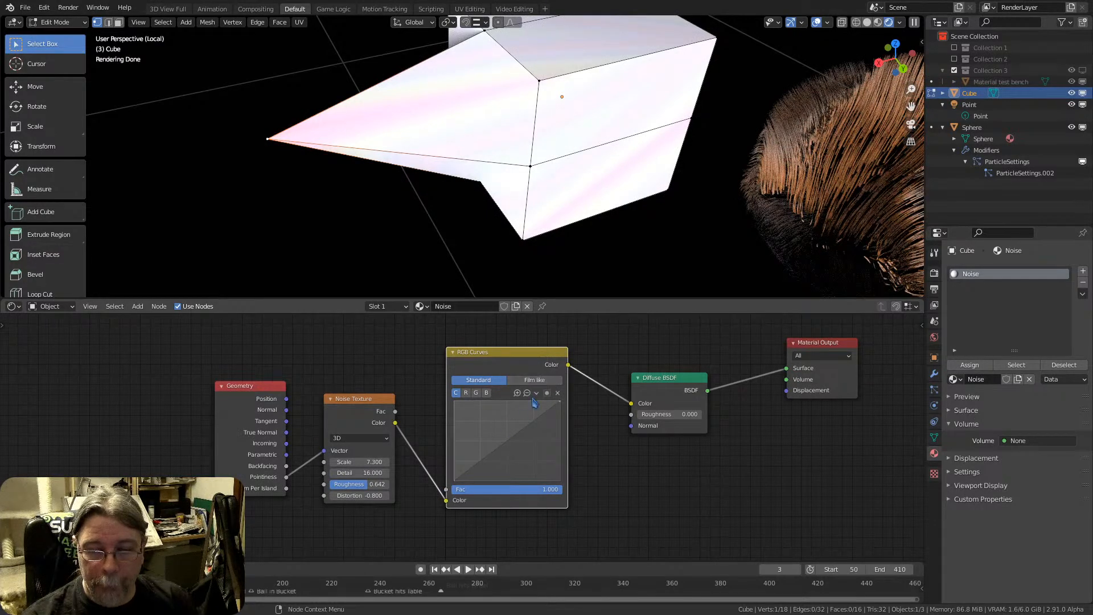
# Bend the RGB curve downward with a point at about X 0.686, Y 0.213 and view the spiked cube from several angles
pyautogui.moveTo(508, 452); pyautogui.dragTo(529, 469)
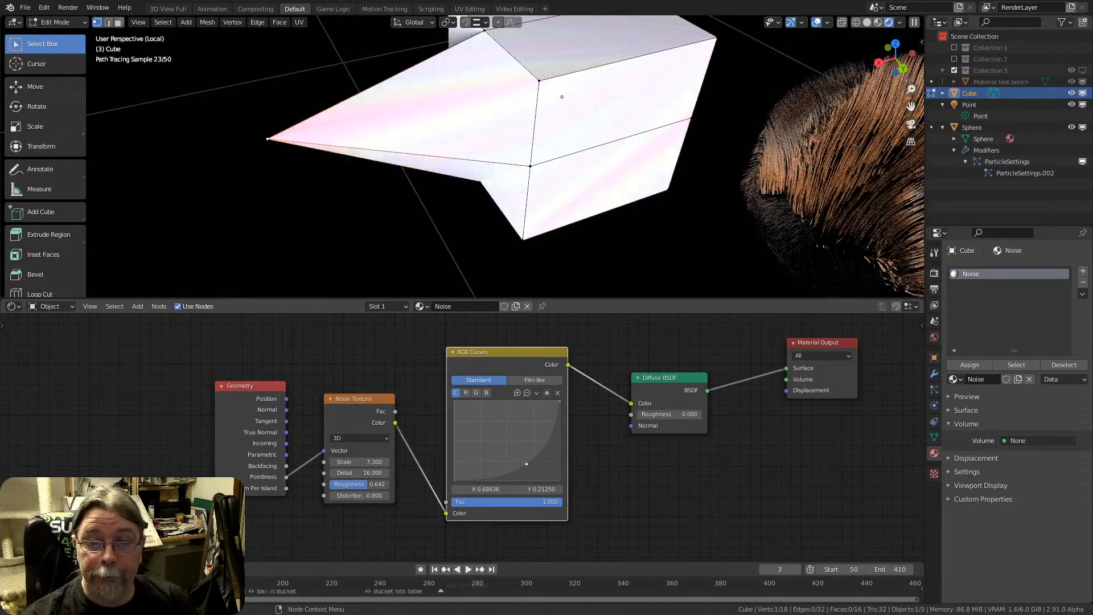
pyautogui.moveTo(532, 149); pyautogui.dragTo(545, 99, button='middle')
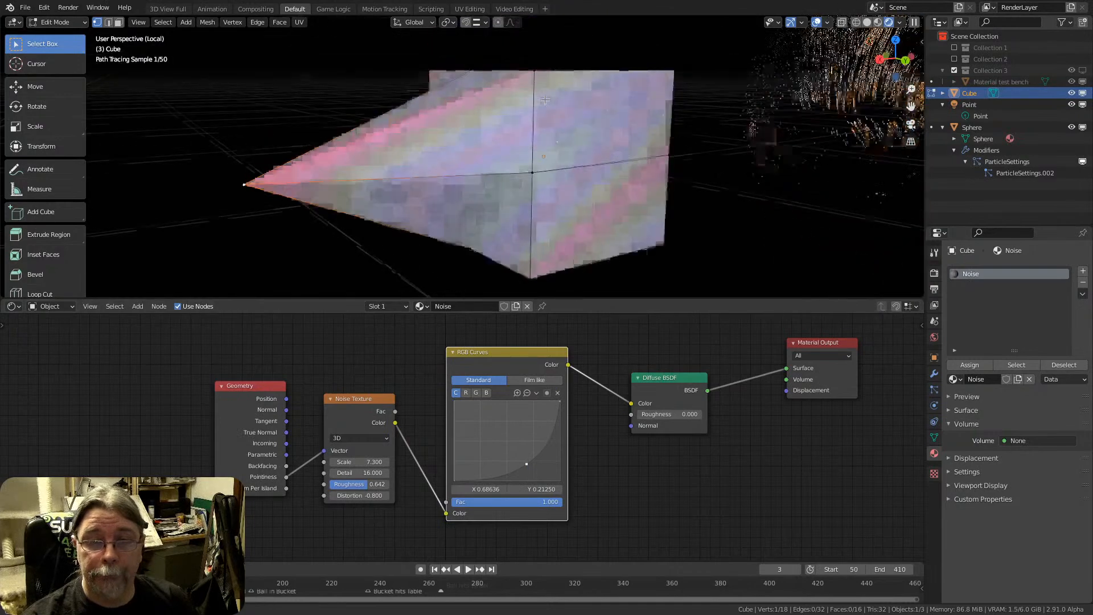
pyautogui.scroll(-1, 546, 149)
pyautogui.moveTo(546, 149); pyautogui.dragTo(628, 154, button='middle')
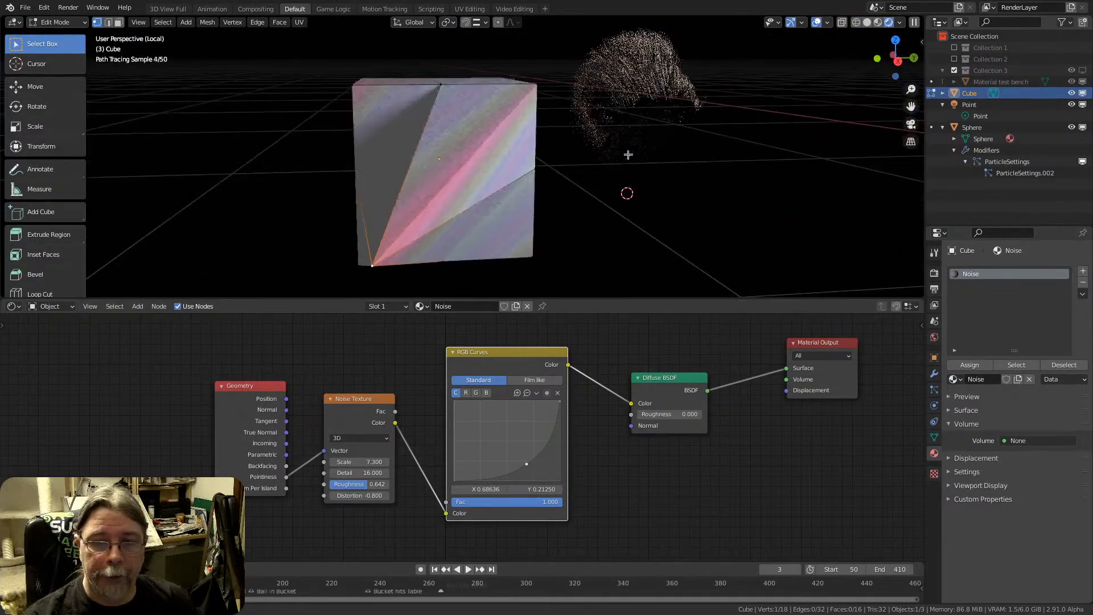
pyautogui.moveTo(550, 151); pyautogui.dragTo(301, 158, button='middle')
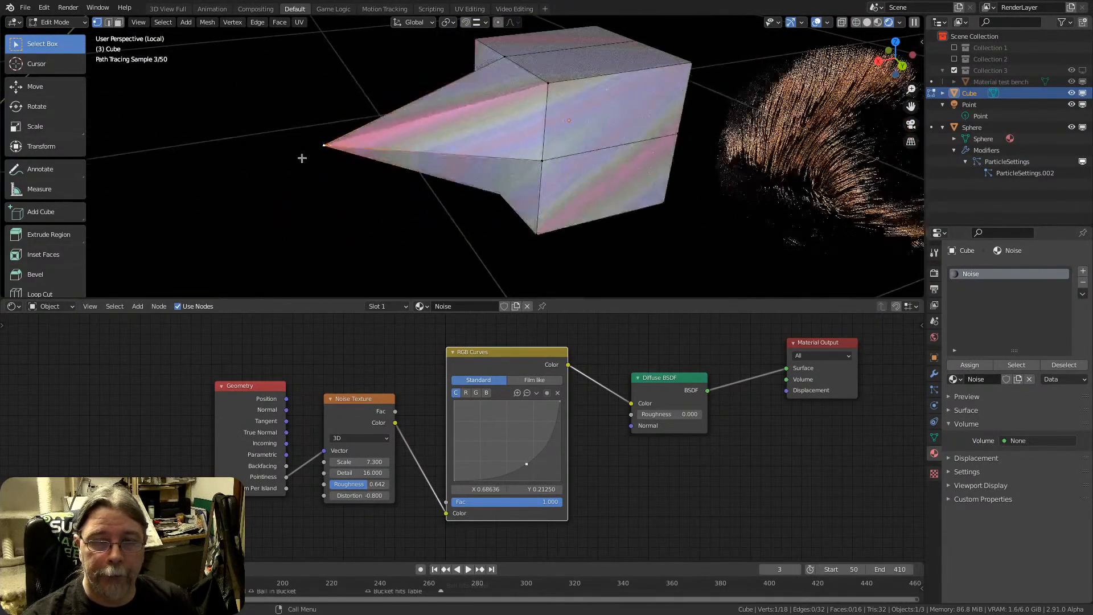
# Move the middle vertex of the cube's near vertical edge freely up to just below the upper corner
pyautogui.press('g')
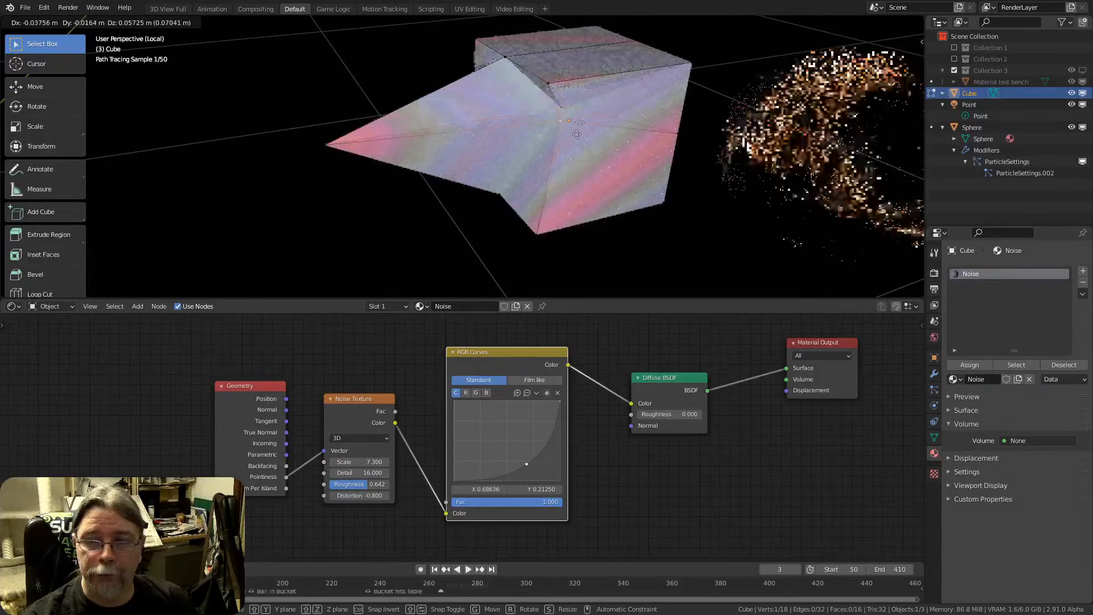
pyautogui.click(585, 152)
pyautogui.press('g')
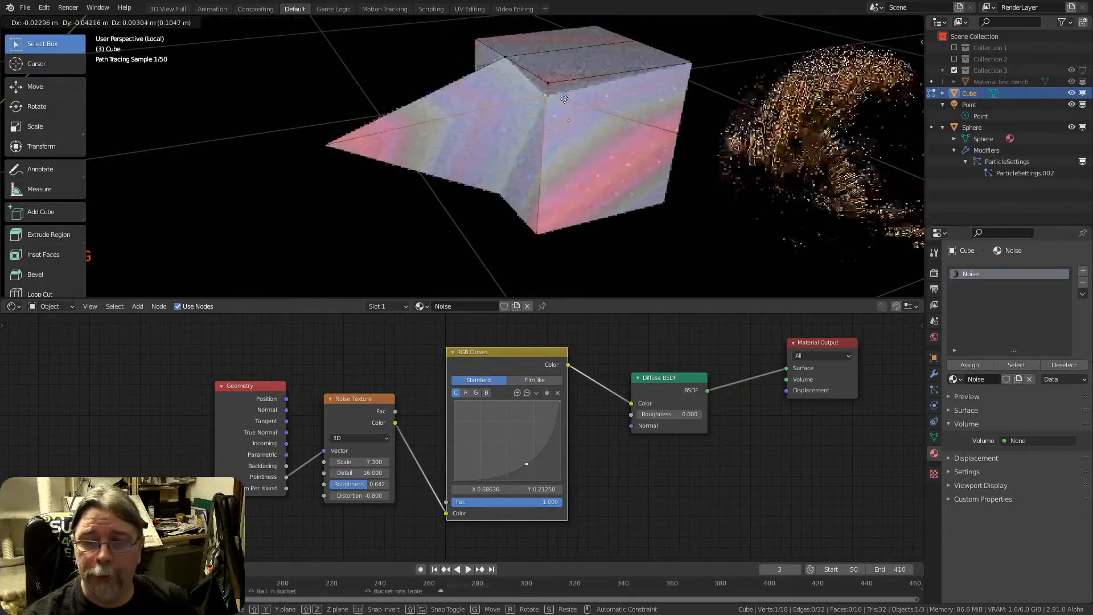
pyautogui.click(566, 98)
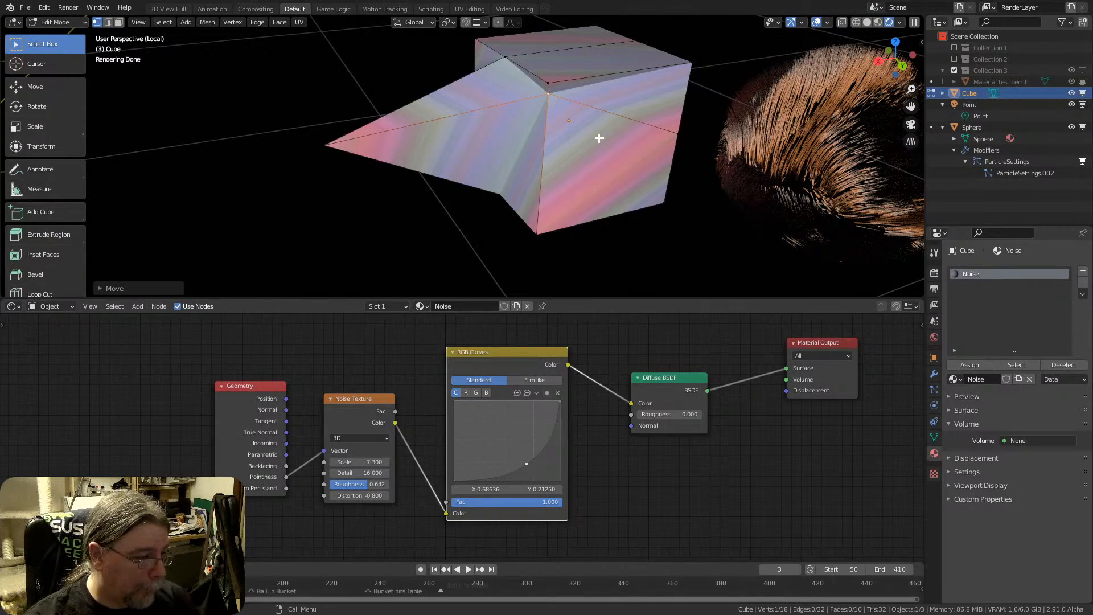
# Enlarge the node editor and rearrange the nodes, bringing Diffuse BSDF and Material Output closer to RGB Curves and lowering Noise Texture
pyautogui.scroll(3, 391, 384)
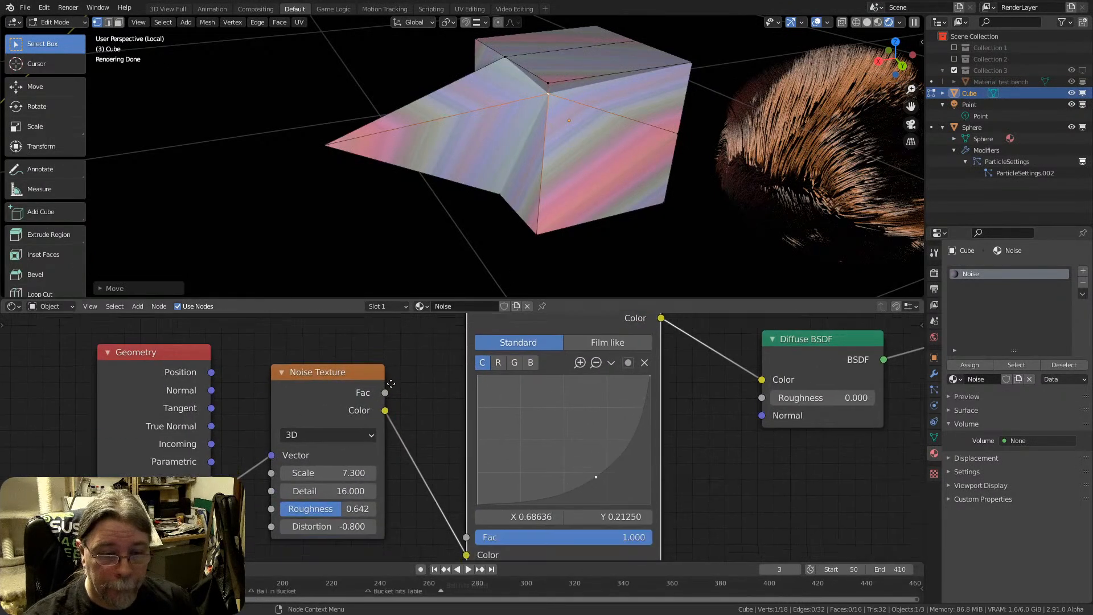
pyautogui.moveTo(391, 383); pyautogui.dragTo(308, 381, button='middle')
pyautogui.scroll(-1, 336, 393)
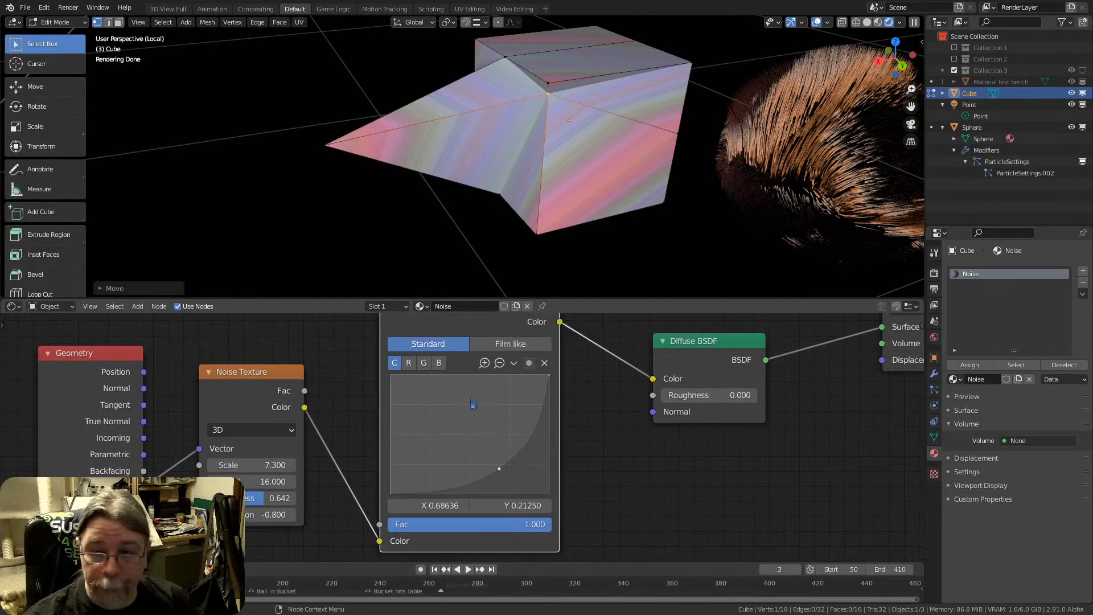
pyautogui.moveTo(630, 299); pyautogui.dragTo(630, 216)
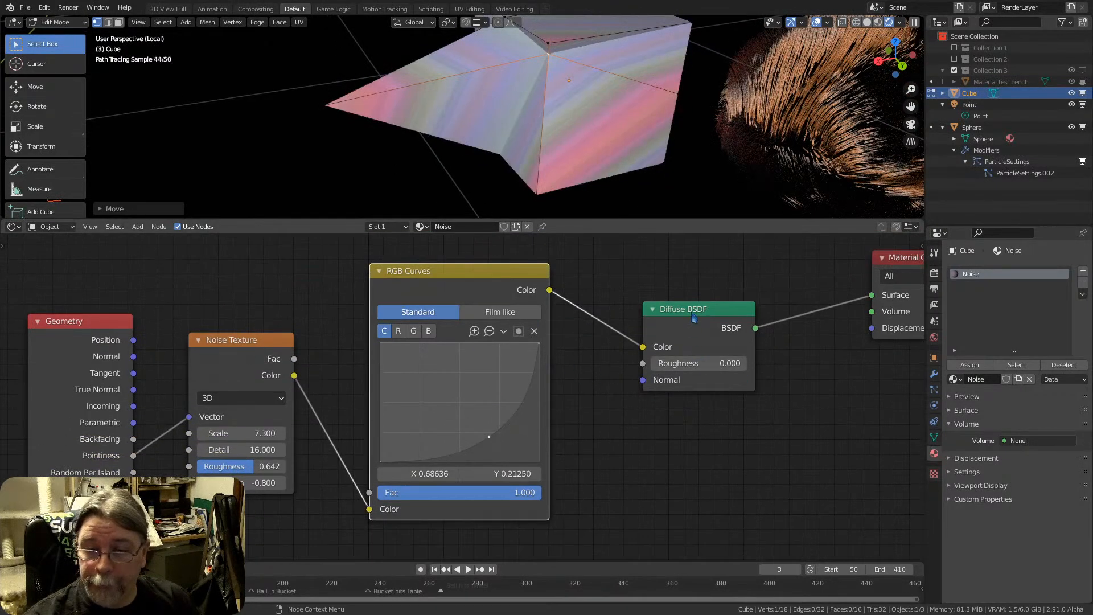
pyautogui.moveTo(693, 317); pyautogui.dragTo(640, 337)
pyautogui.moveTo(905, 258); pyautogui.dragTo(780, 312)
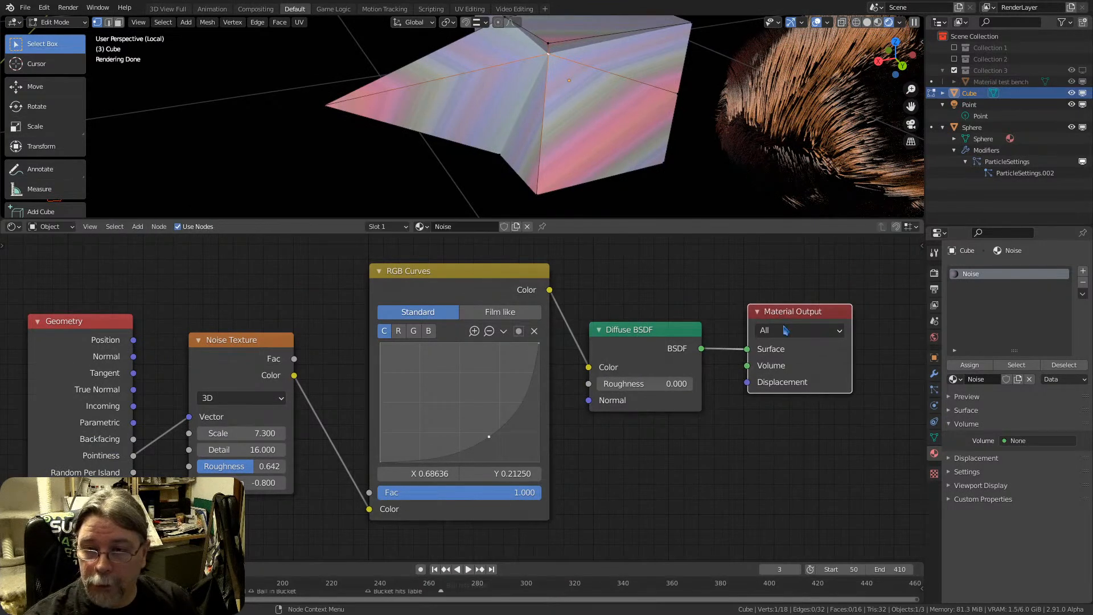
pyautogui.moveTo(230, 345); pyautogui.dragTo(238, 385)
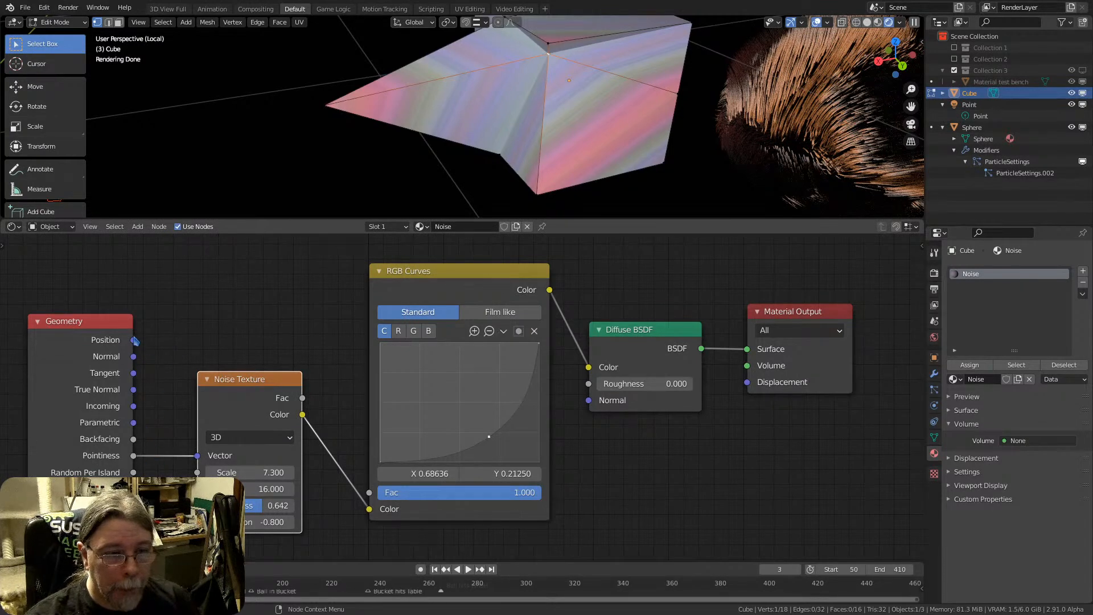
# Delete the Noise Texture node between Geometry and RGB Curves
pyautogui.moveTo(134, 357); pyautogui.dragTo(180, 402)
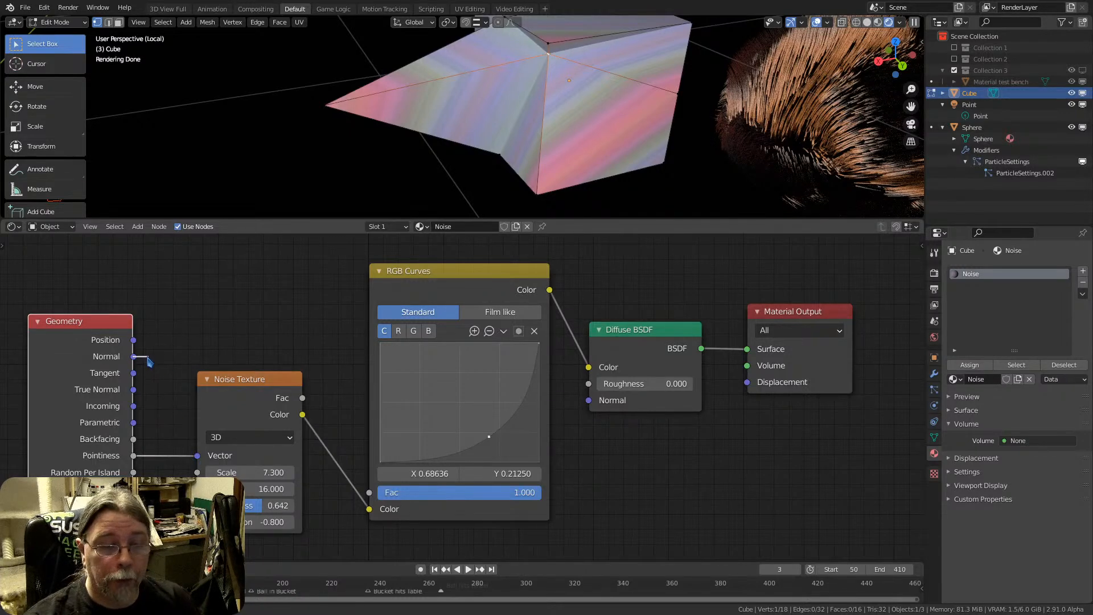
pyautogui.moveTo(148, 362); pyautogui.dragTo(150, 364)
pyautogui.click(235, 386)
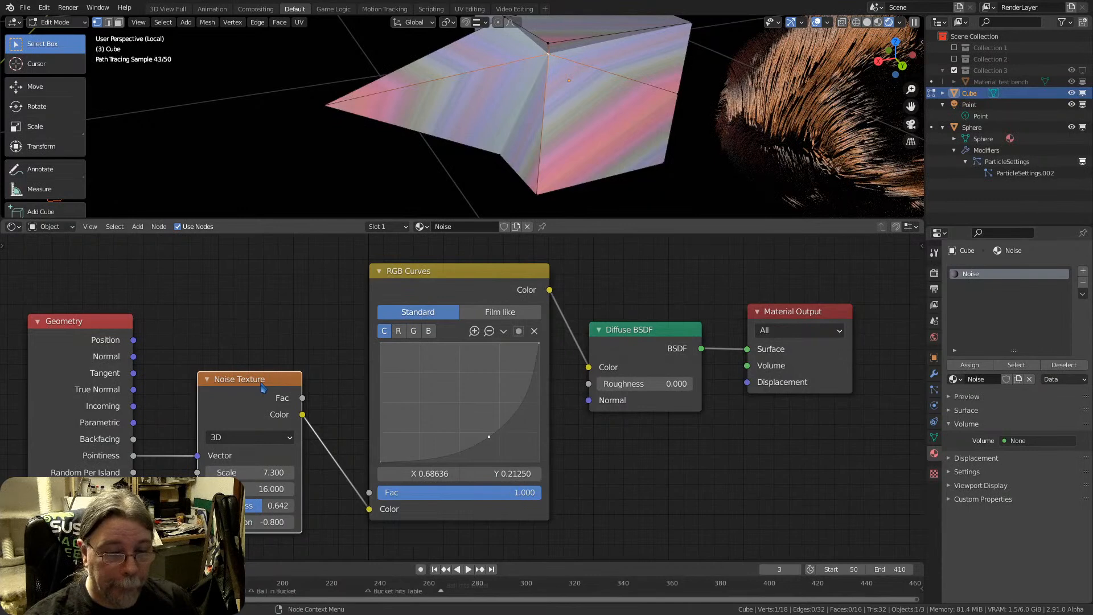
pyautogui.press('x')
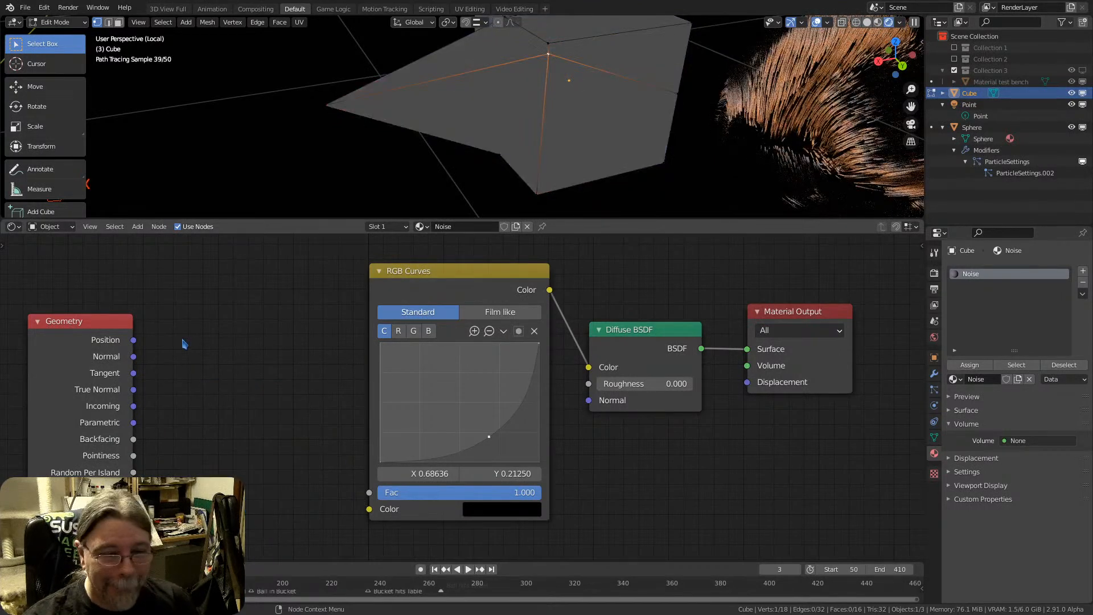
pyautogui.hotkey('shift', 'a')
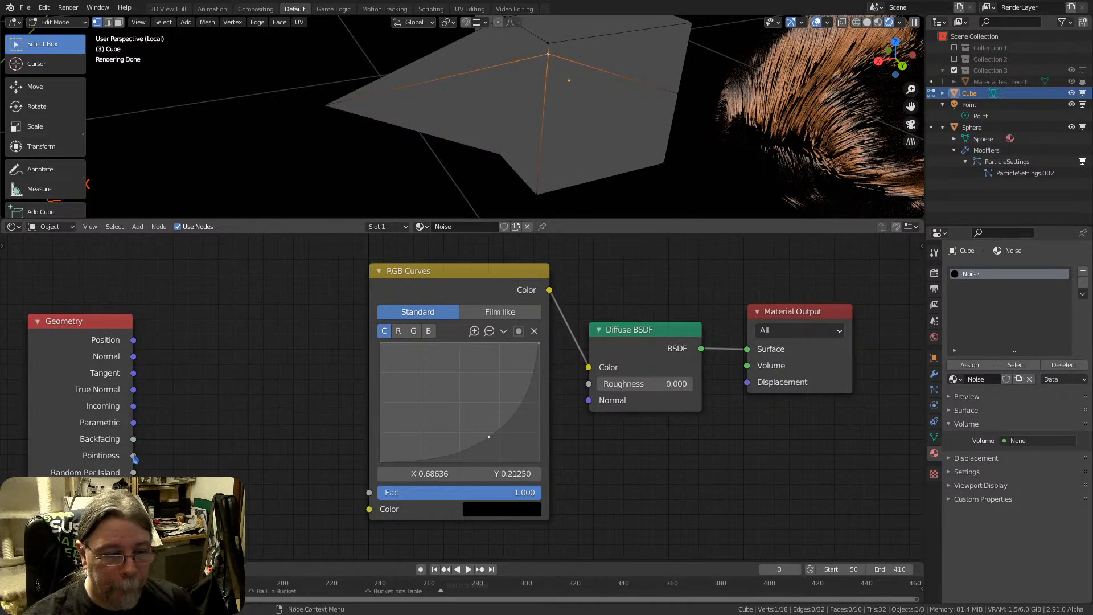
# Link Geometry Pointiness to the RGB Curves Fac and straighten the curve with its point at about X 0.468, Y 0.494
pyautogui.moveTo(134, 456); pyautogui.dragTo(369, 492)
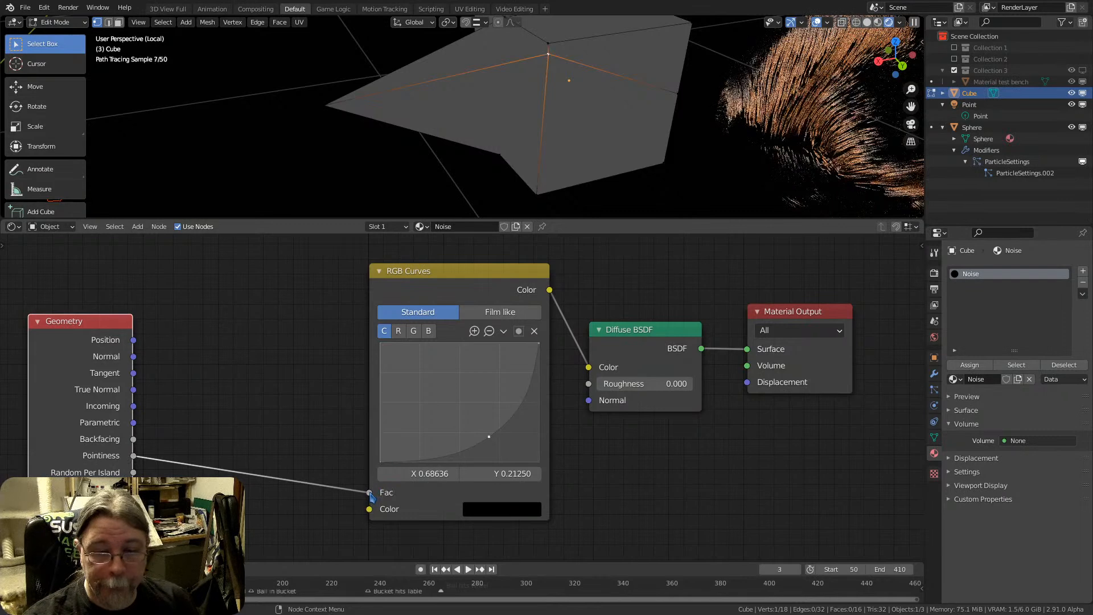
pyautogui.moveTo(461, 445); pyautogui.dragTo(456, 404)
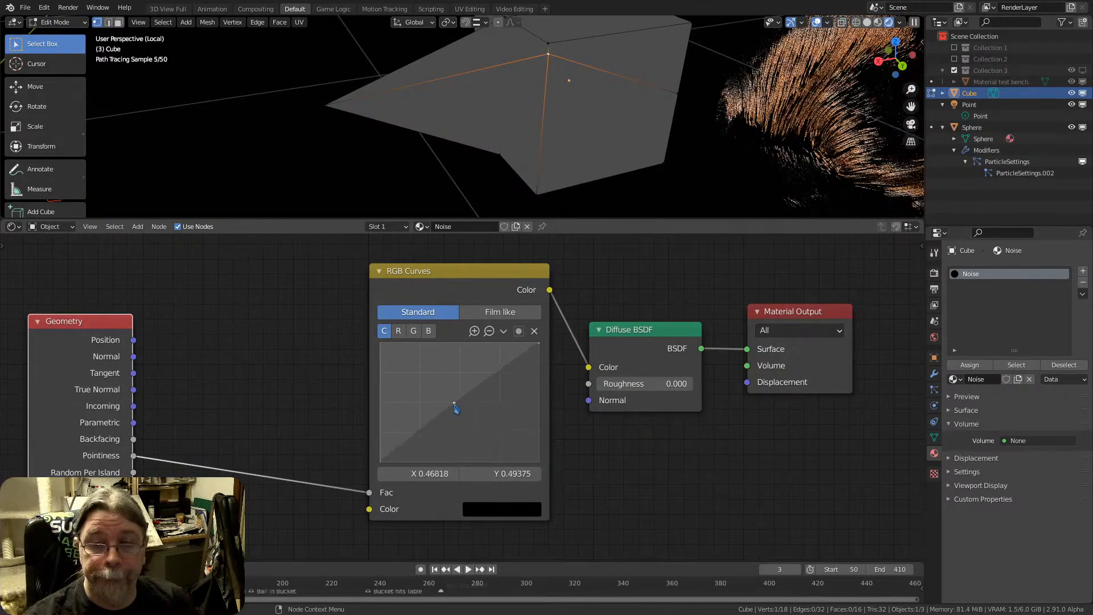
# Slide the selected vertex down along the cube's near vertical edge, back toward its middle
pyautogui.scroll(-1, 576, 61)
pyautogui.keyDown('shift'); pyautogui.moveTo(578, 56); pyautogui.dragTo(569, 112, button='middle'); pyautogui.keyUp('shift')
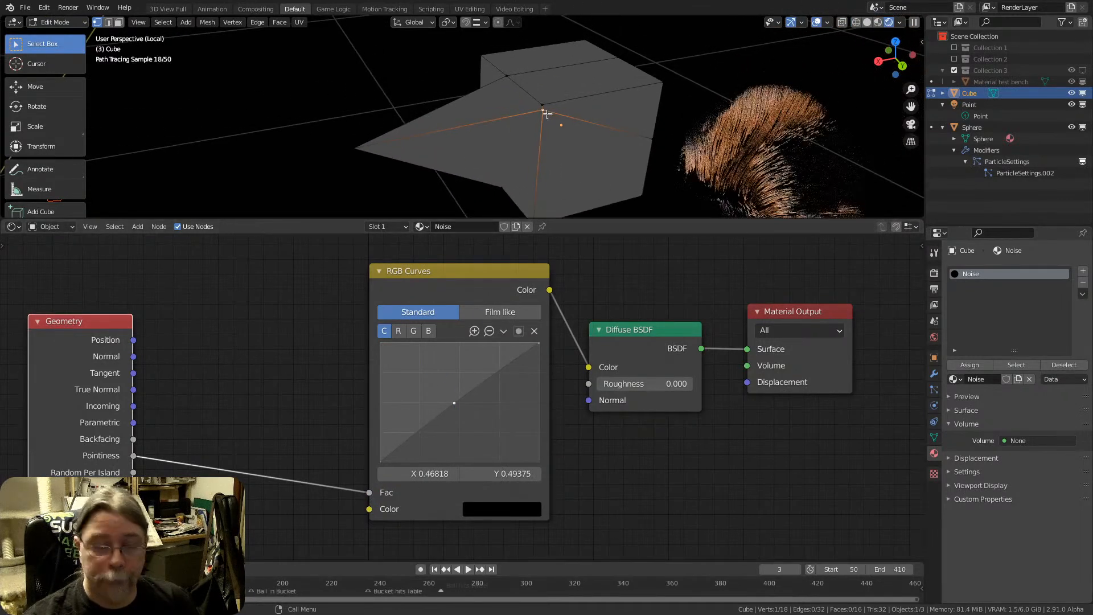
pyautogui.press('g')
pyautogui.press('g')
pyautogui.click(541, 146)
pyautogui.moveTo(541, 147)
pyautogui.mouseDown(button='middle')
pyautogui.moveTo(558, 158)
pyautogui.moveTo(591, 91)
pyautogui.moveTo(579, 88)
pyautogui.moveTo(526, 151)
pyautogui.mouseUp(button='middle')
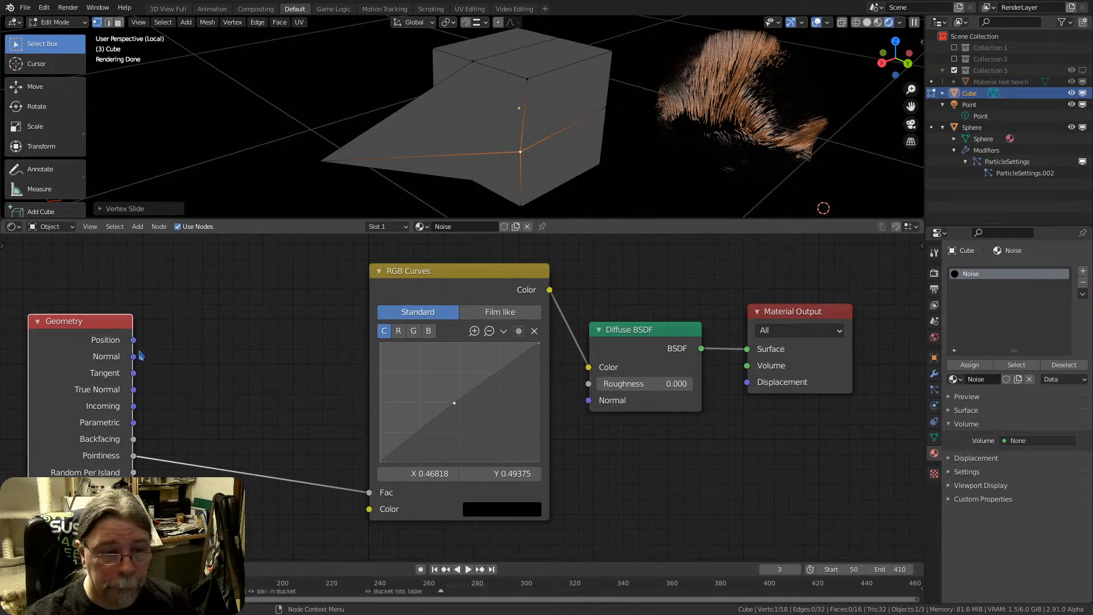
# Replace the Pointiness link with Geometry Position into the RGB Curves Fac and move the Geometry node closer to RGB Curves
pyautogui.moveTo(134, 340); pyautogui.dragTo(369, 493)
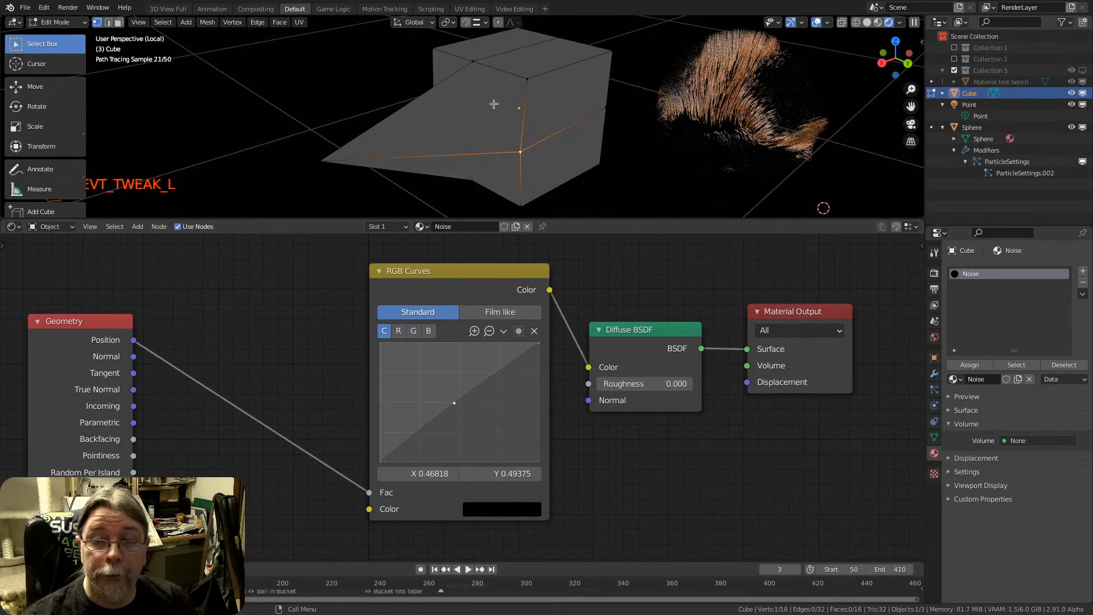
pyautogui.moveTo(546, 142)
pyautogui.mouseDown(button='middle')
pyautogui.moveTo(574, 88)
pyautogui.moveTo(529, 142)
pyautogui.mouseUp(button='middle')
pyautogui.press('Tab')
pyautogui.press('Tab')
pyautogui.press('Tab')
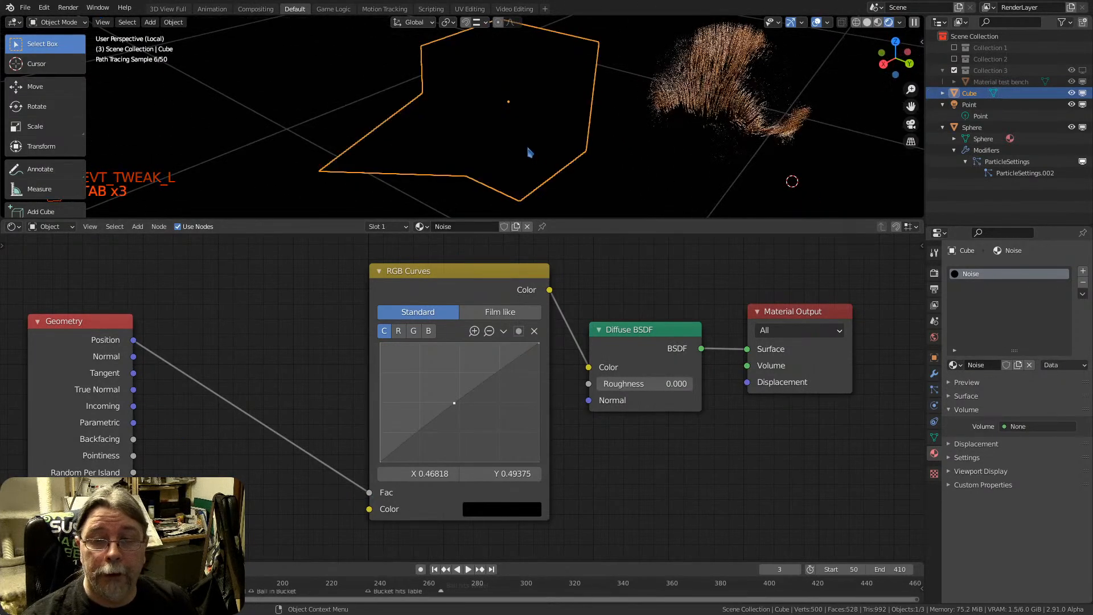
pyautogui.press('Tab')
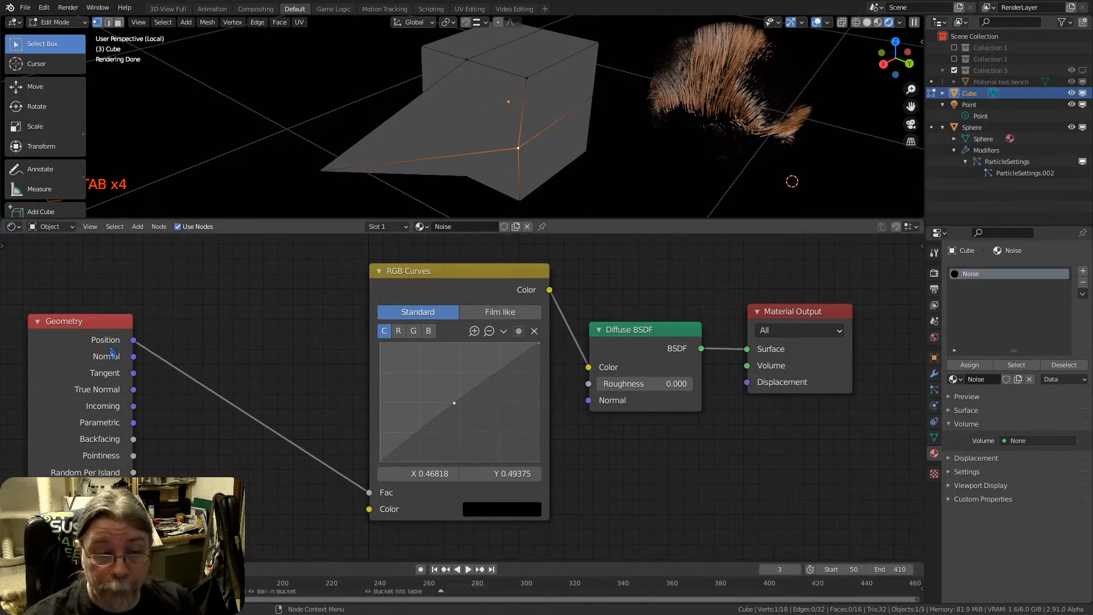
pyautogui.moveTo(112, 353); pyautogui.dragTo(182, 314)
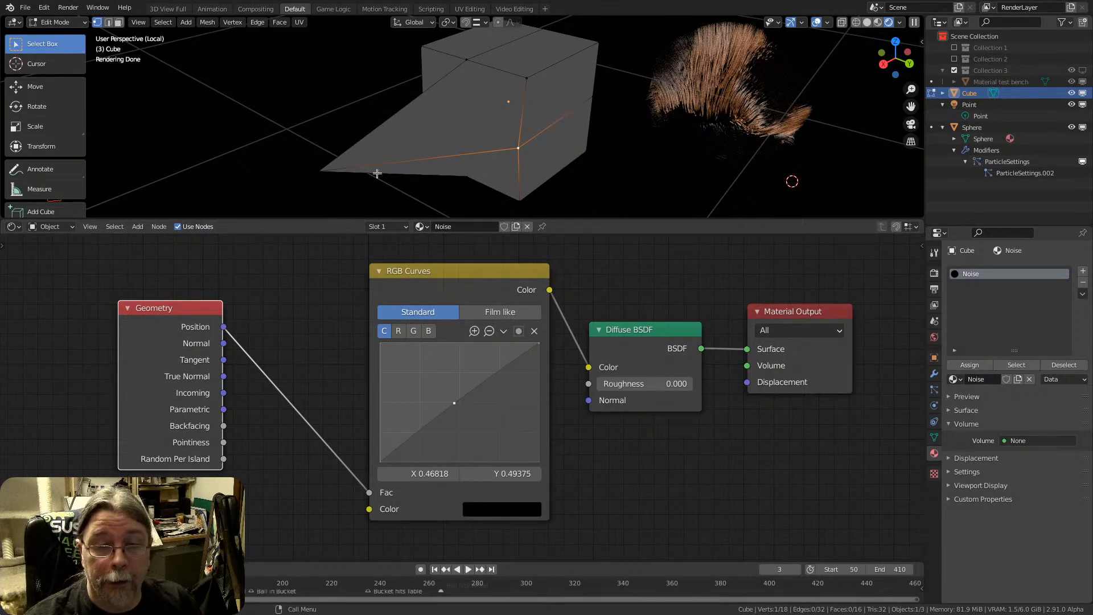
# Move the cube's protruding vertex back toward the body until it sits slightly dented into the cube's side
pyautogui.click(332, 175)
pyautogui.press('g')
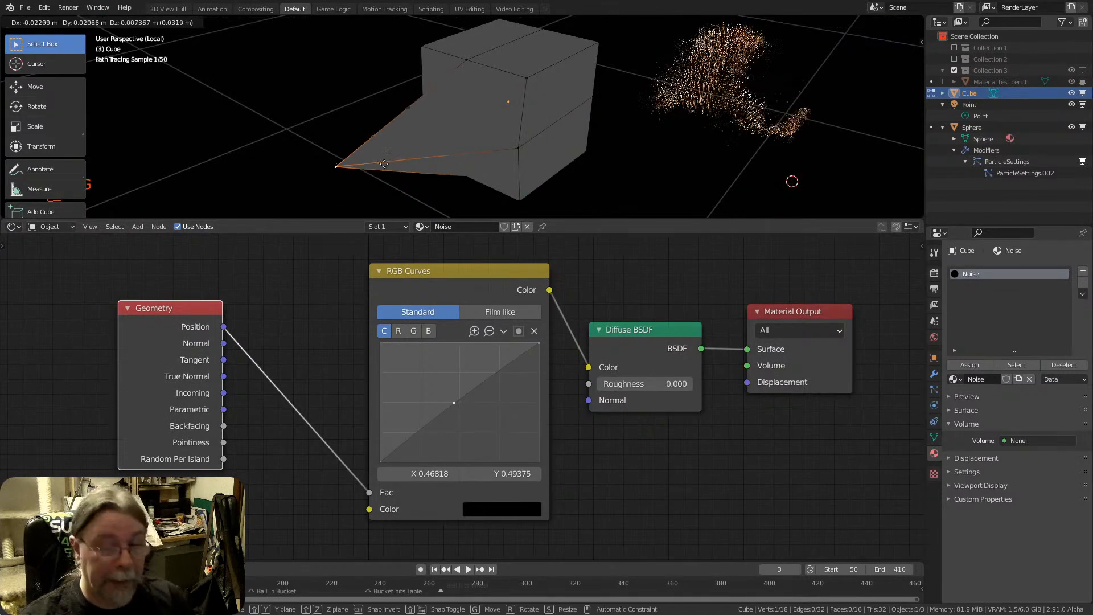
pyautogui.click(512, 120)
pyautogui.moveTo(511, 120); pyautogui.dragTo(407, 93, button='middle')
pyautogui.press('g')
pyautogui.click(558, 163)
pyautogui.moveTo(558, 163); pyautogui.dragTo(621, 156, button='middle')
pyautogui.press('g')
pyautogui.click(475, 153)
pyautogui.moveTo(476, 153); pyautogui.dragTo(433, 181, button='middle')
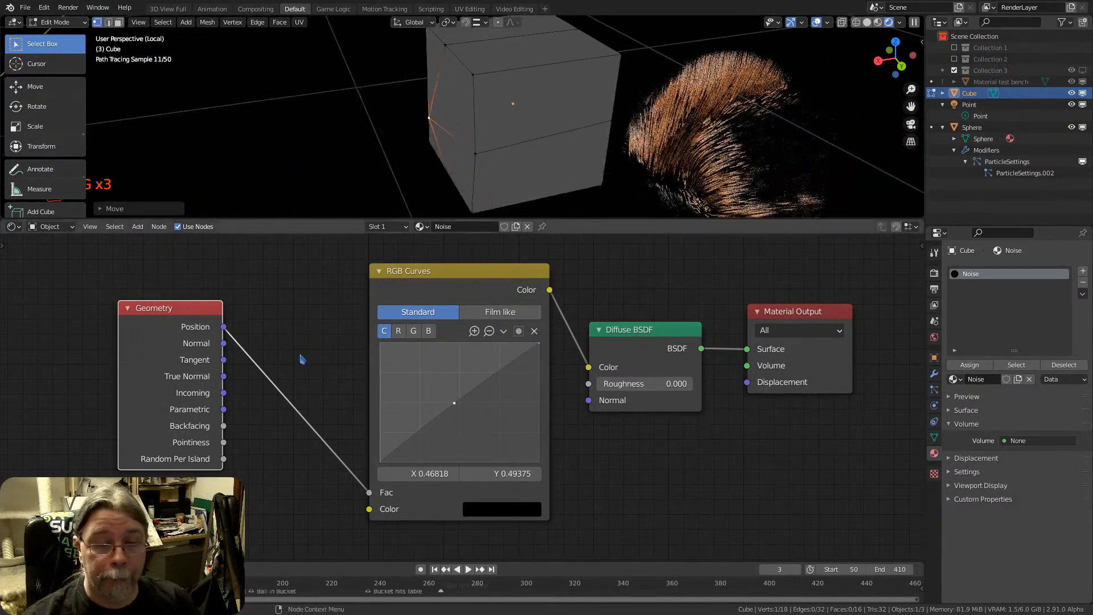
# Delete the RGB Curves node and link Geometry Position directly to the Diffuse BSDF Color
pyautogui.click(442, 279)
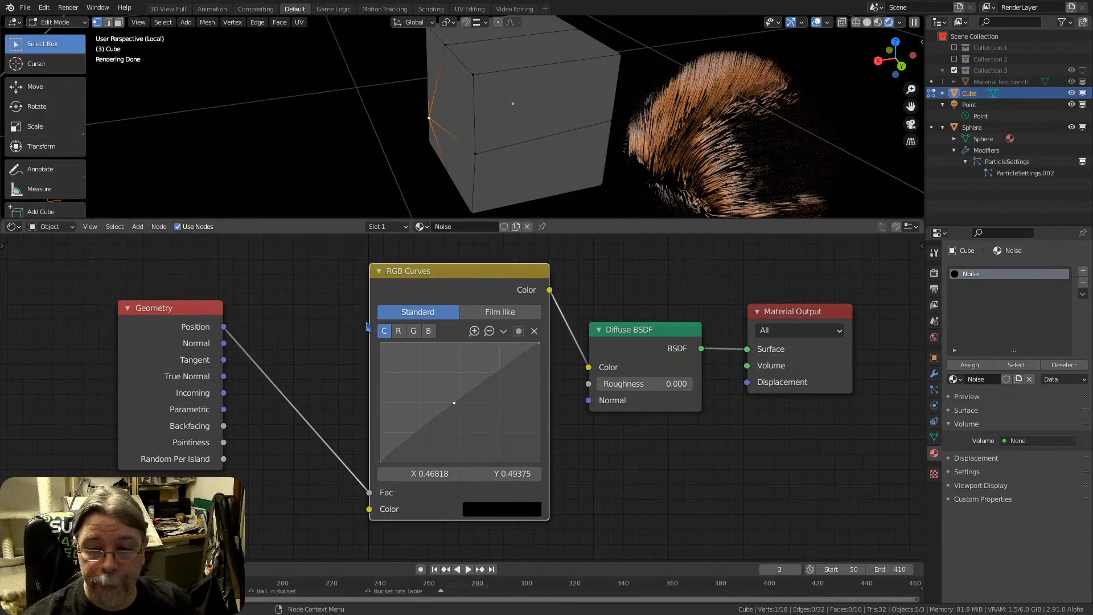
pyautogui.press('x')
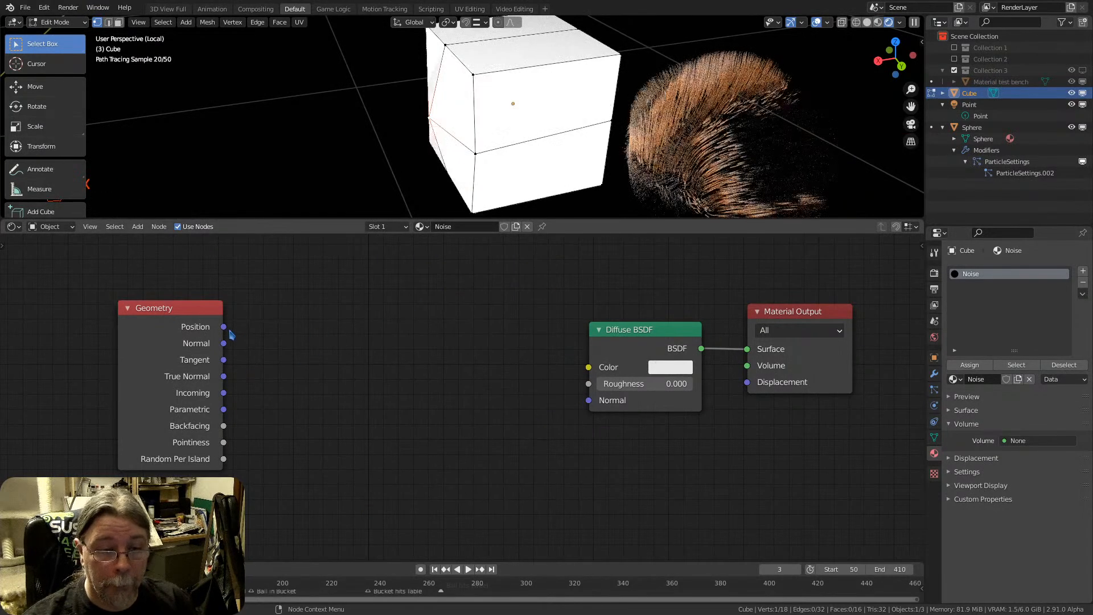
pyautogui.moveTo(224, 327); pyautogui.dragTo(590, 370)
pyautogui.moveTo(492, 139); pyautogui.dragTo(398, 171, button='middle')
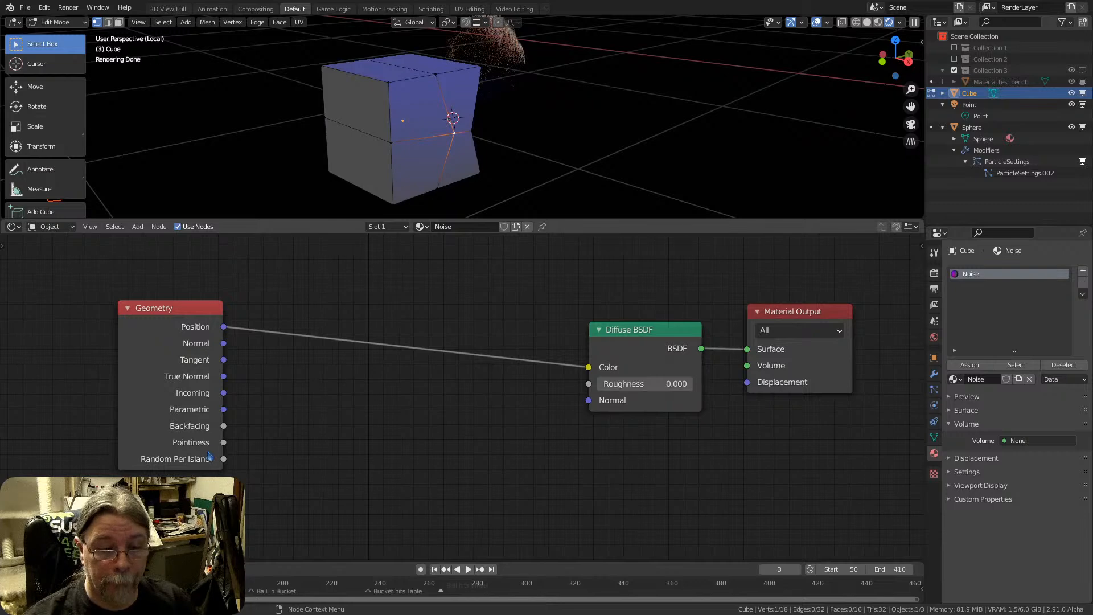
# Replace the Diffuse BSDF Color link with Geometry Pointiness and pull the dented vertex outward into a spike
pyautogui.moveTo(223, 442); pyautogui.dragTo(588, 367)
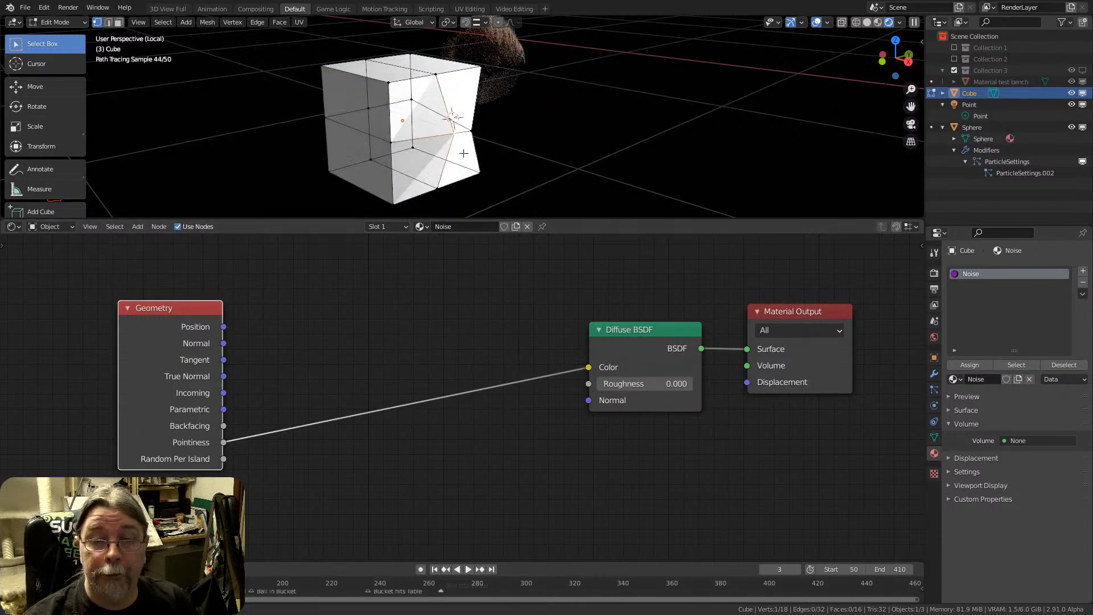
pyautogui.moveTo(464, 153)
pyautogui.mouseDown(button='middle')
pyautogui.moveTo(654, 171)
pyautogui.moveTo(732, 188)
pyautogui.moveTo(747, 208)
pyautogui.mouseUp(button='middle')
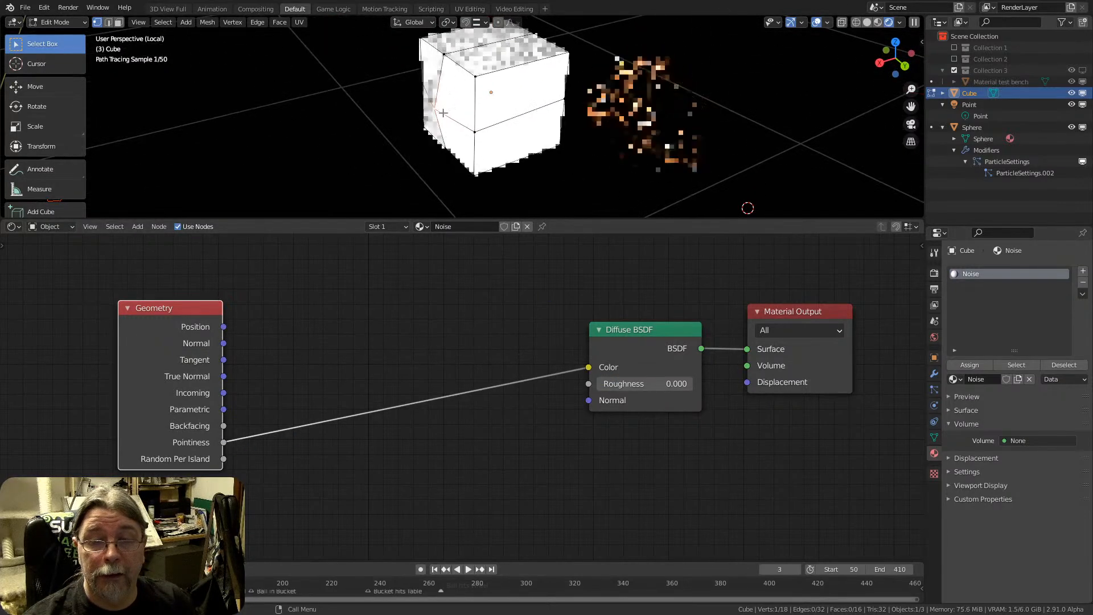
pyautogui.press('g')
pyautogui.click(408, 110)
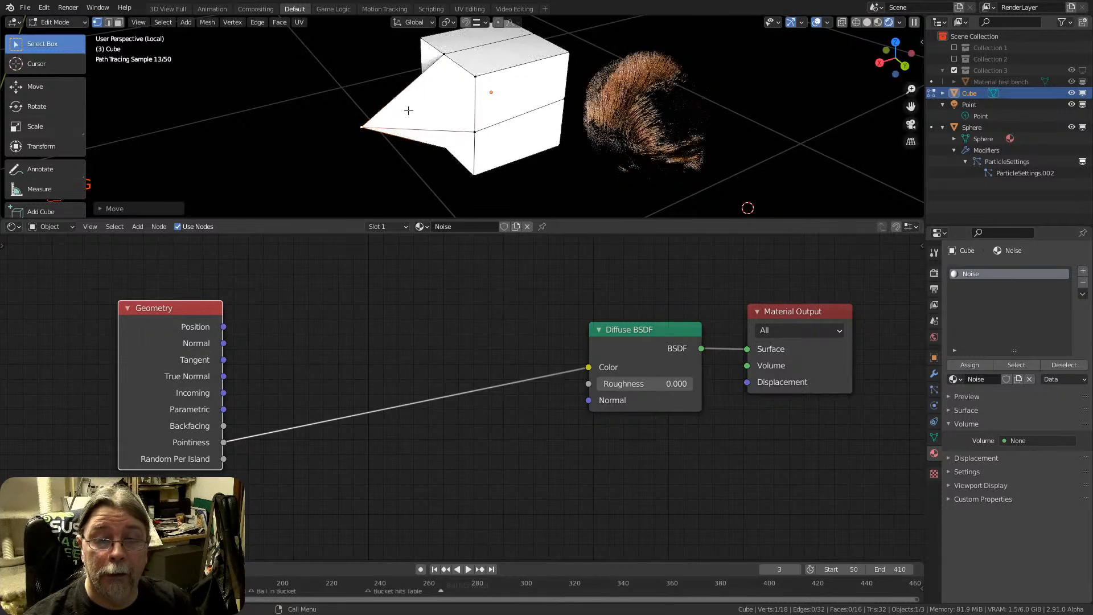
pyautogui.moveTo(408, 109); pyautogui.dragTo(237, 121, button='middle')
pyautogui.press('g')
pyautogui.click(419, 122)
# Push the middle vertex of the cube's near vertical edge inward to form a recess
pyautogui.click(485, 127)
pyautogui.press('g')
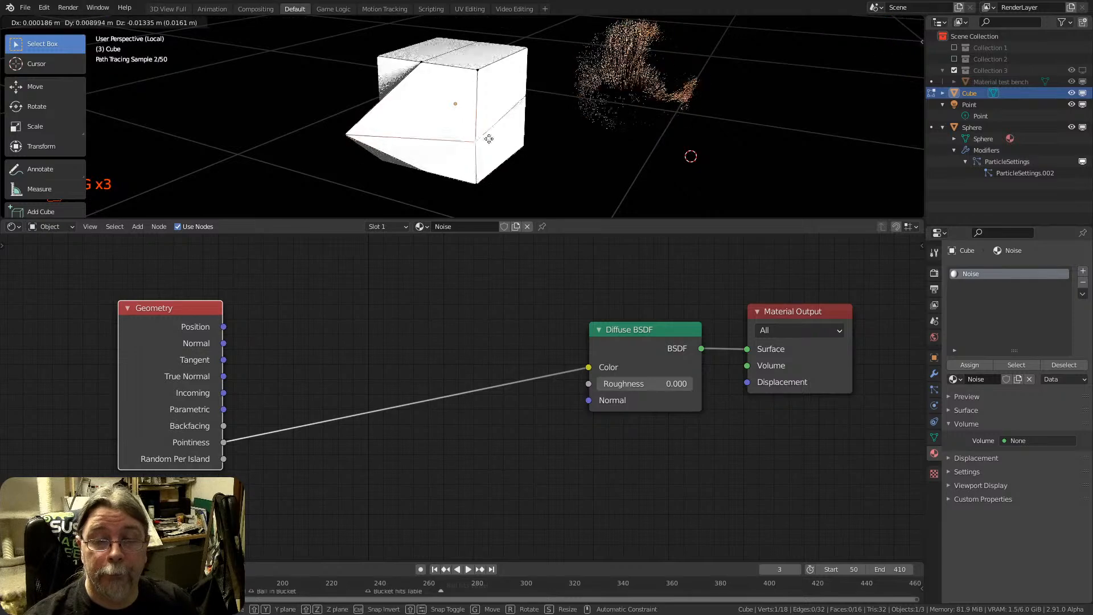
pyautogui.click(501, 117)
pyautogui.moveTo(501, 116); pyautogui.dragTo(457, 105, button='middle')
pyautogui.press('g')
pyautogui.click(417, 90)
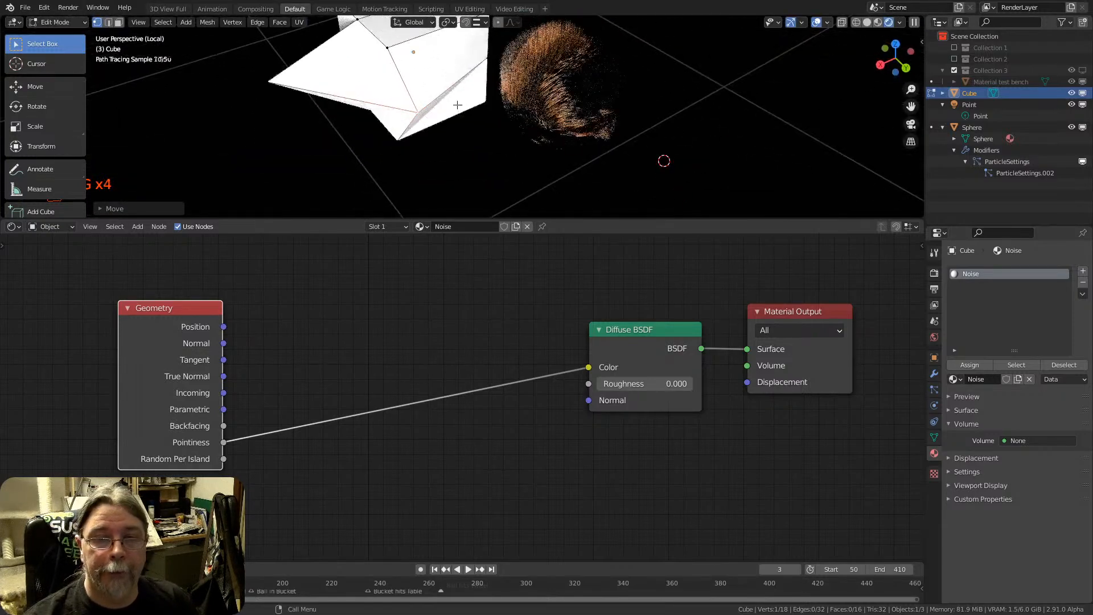
# Return the cube to Object Mode and select the hair-covered sphere to view its Principled Hair BSDF material nodes
pyautogui.press('Tab')
pyautogui.scroll(-4, 447, 108)
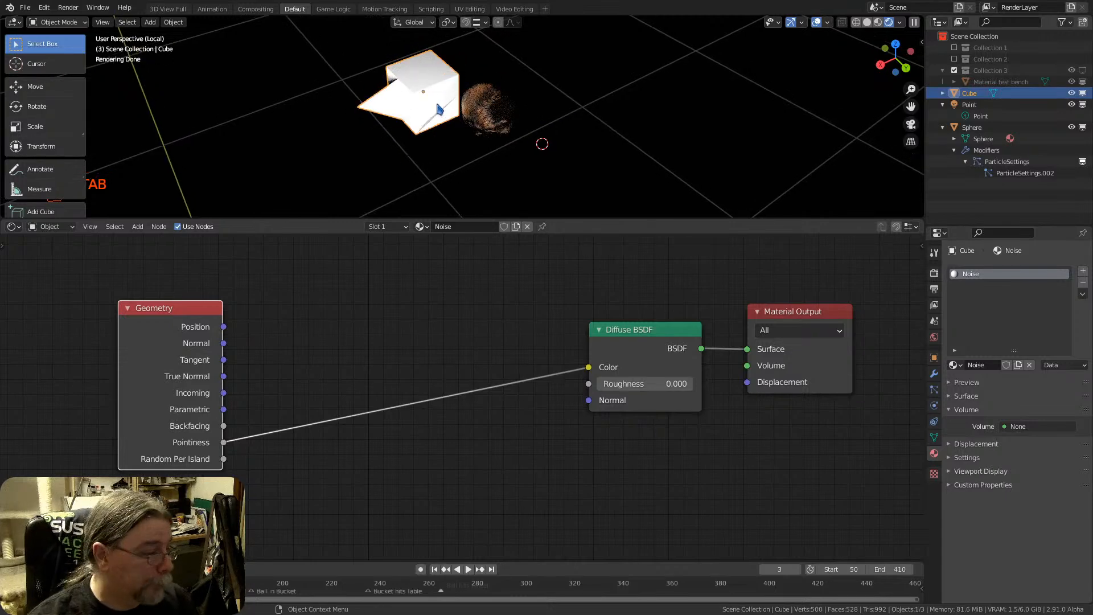
pyautogui.press('x')
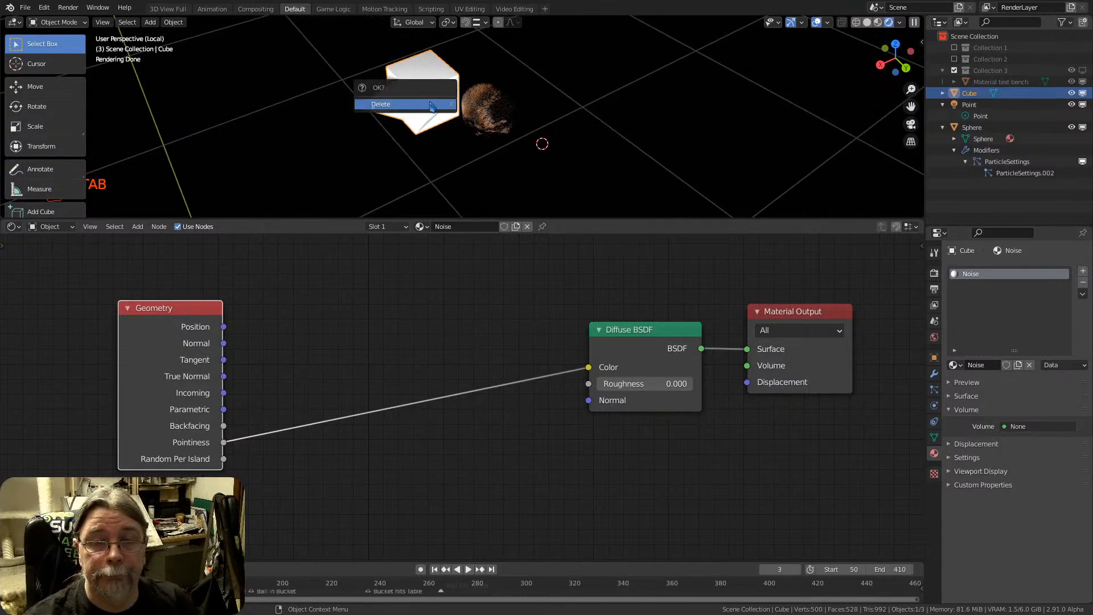
pyautogui.click(486, 111)
pyautogui.scroll(5, 495, 102)
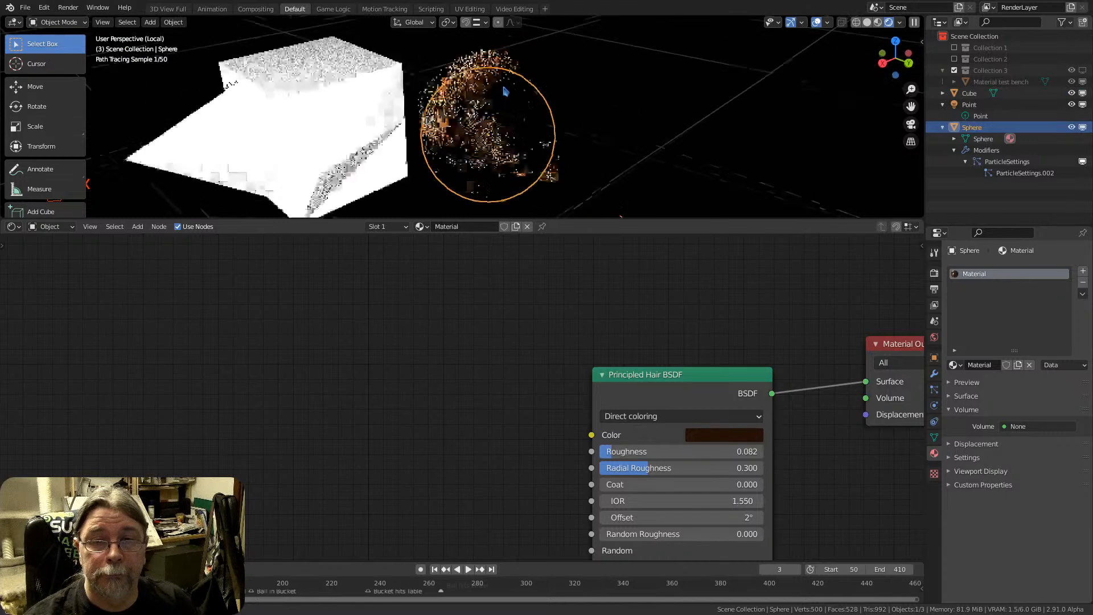
pyautogui.moveTo(506, 91); pyautogui.dragTo(514, 98, button='middle')
pyautogui.scroll(-2, 518, 104)
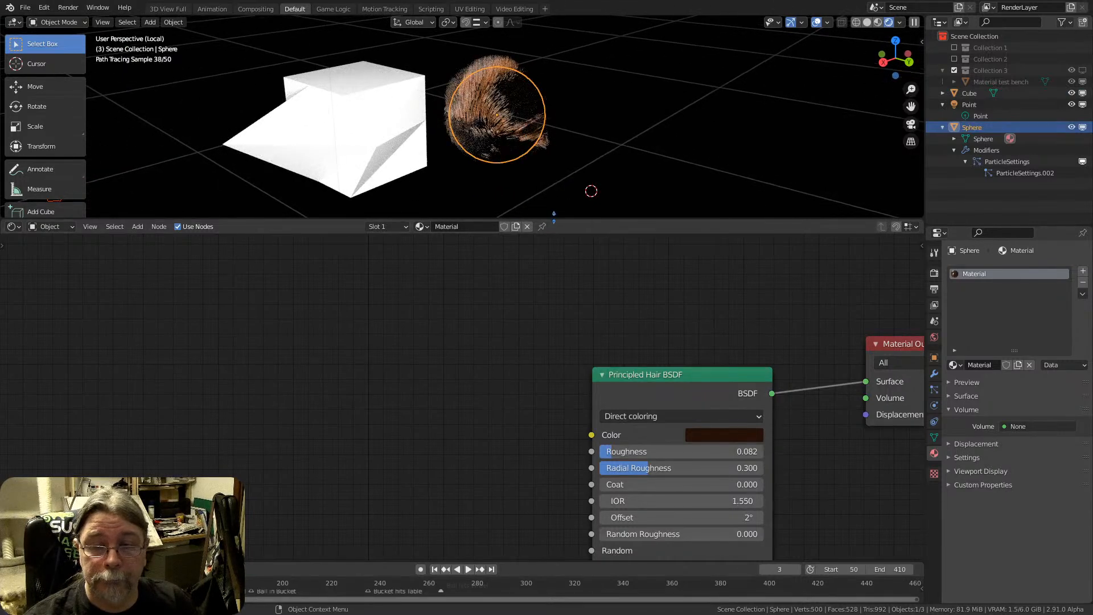
pyautogui.moveTo(854, 349); pyautogui.dragTo(459, 280, button='middle')
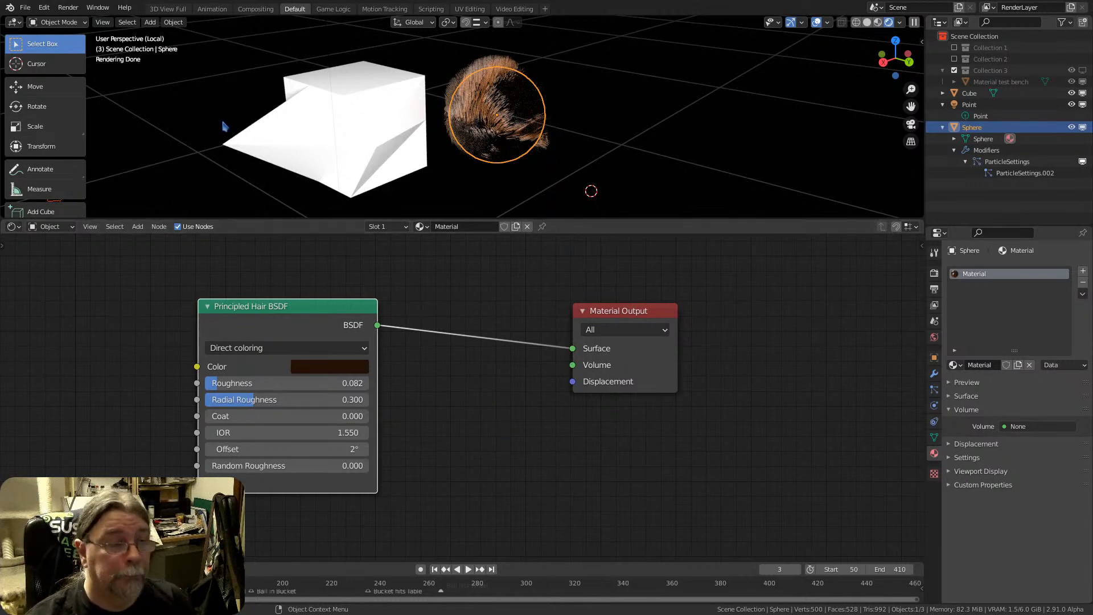
# Replace the current project with a fresh default scene containing a cube, camera and point light
pyautogui.click(25, 8)
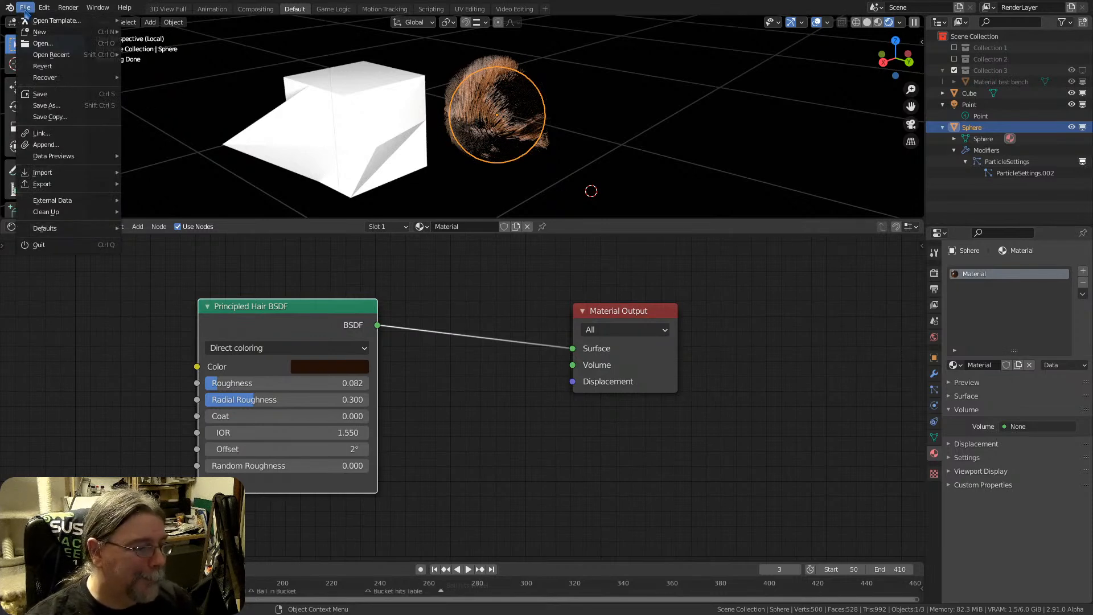
pyautogui.click(166, 110)
pyautogui.click(25, 7)
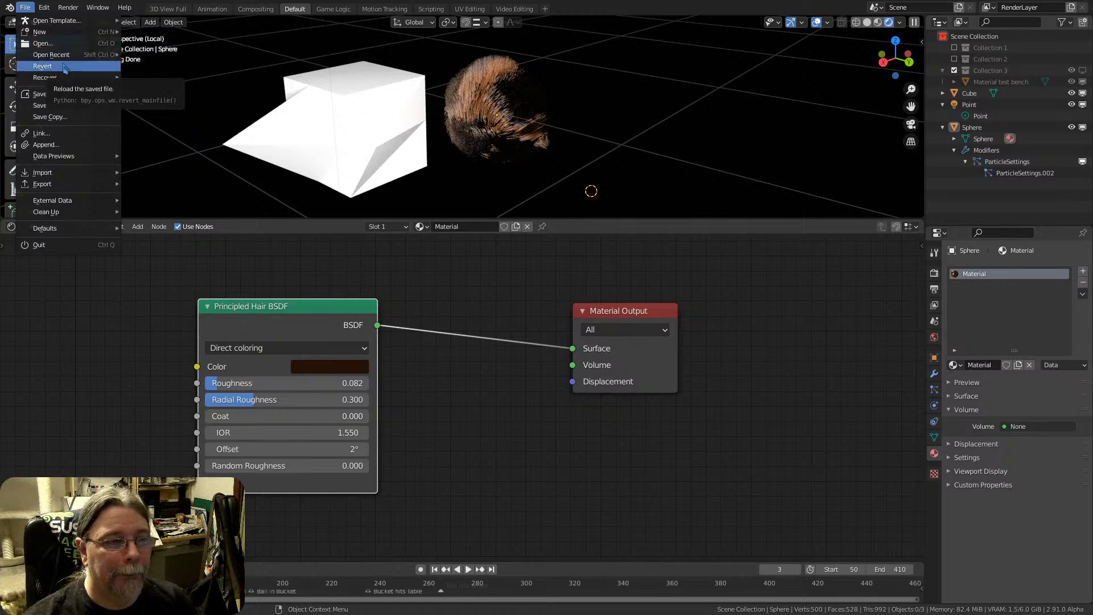
pyautogui.moveTo(67, 55)
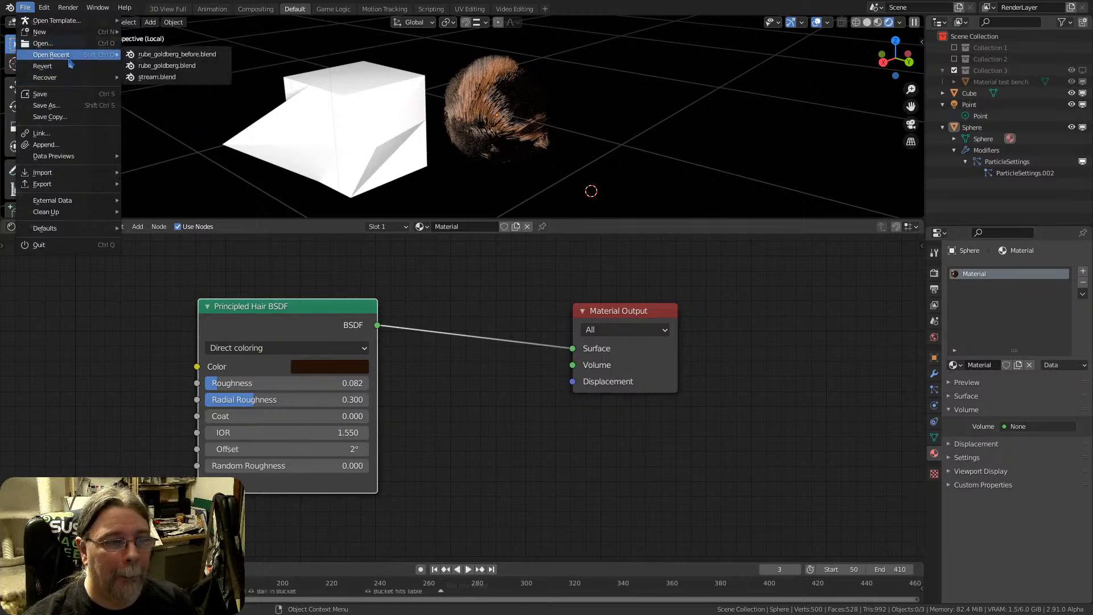
pyautogui.click(158, 66)
pyautogui.click(491, 329)
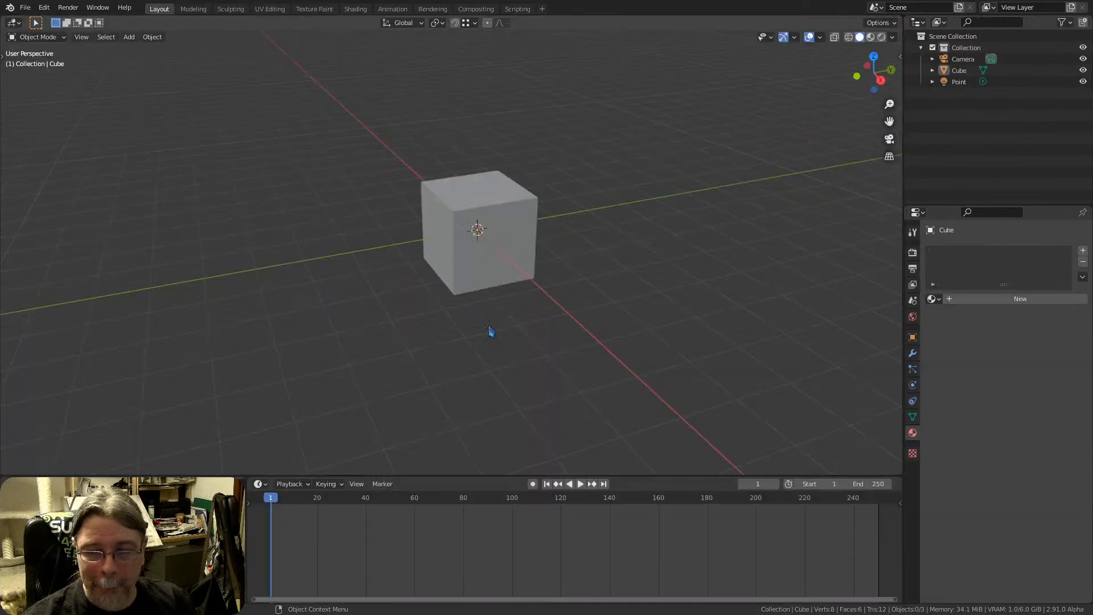
# Move the default cube well away from the world origin to clear the space around the 3D cursor
pyautogui.scroll(-3, 477, 263)
pyautogui.moveTo(493, 235); pyautogui.dragTo(495, 209, button='middle')
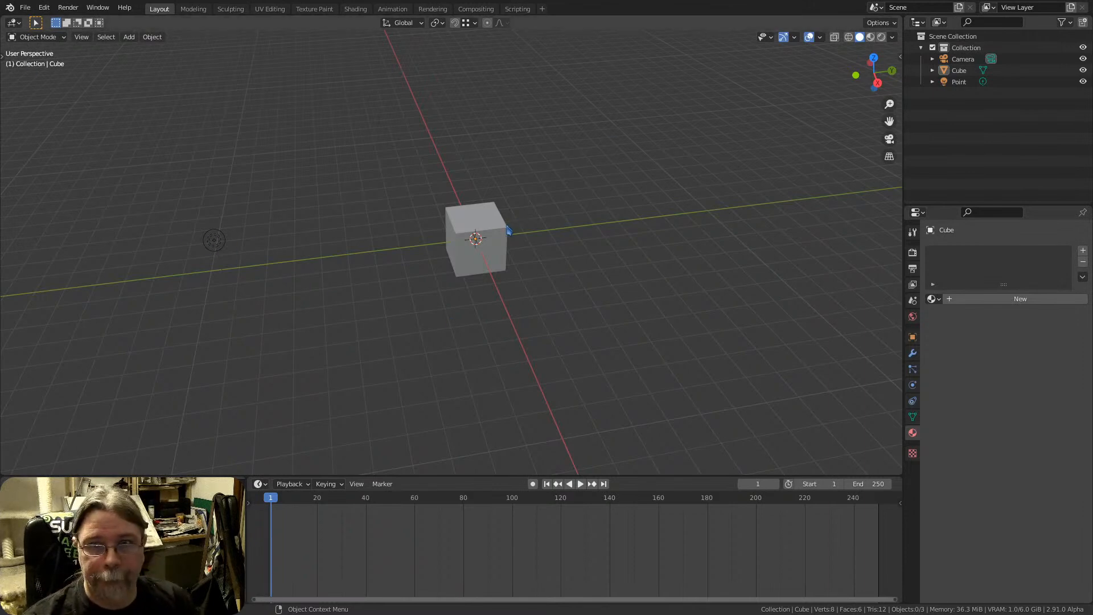
pyautogui.moveTo(488, 255); pyautogui.dragTo(468, 266, button='middle')
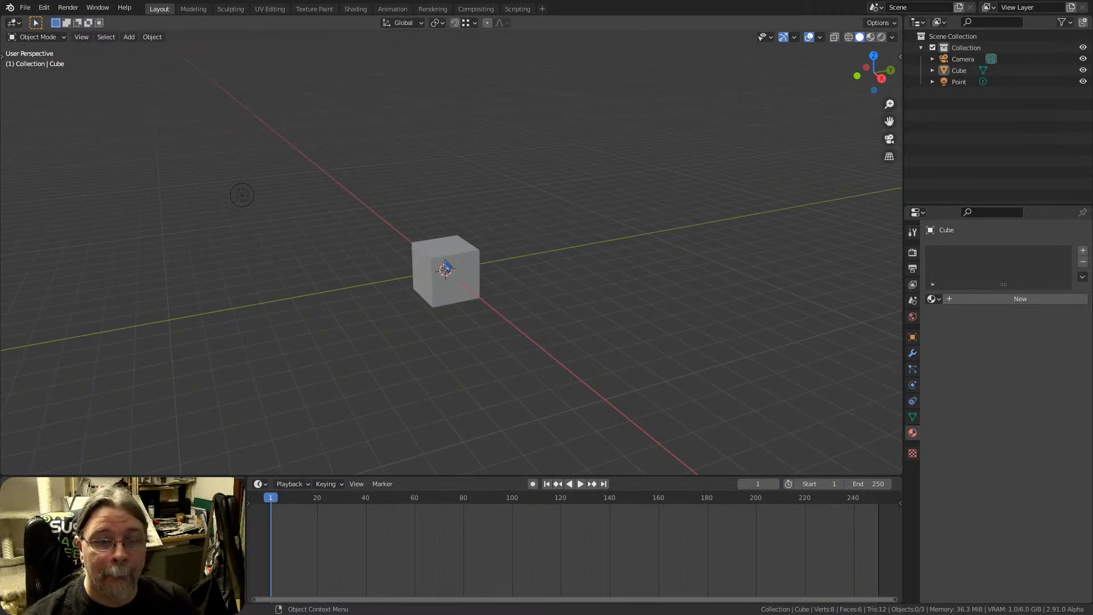
pyautogui.click(447, 268)
pyautogui.press('g')
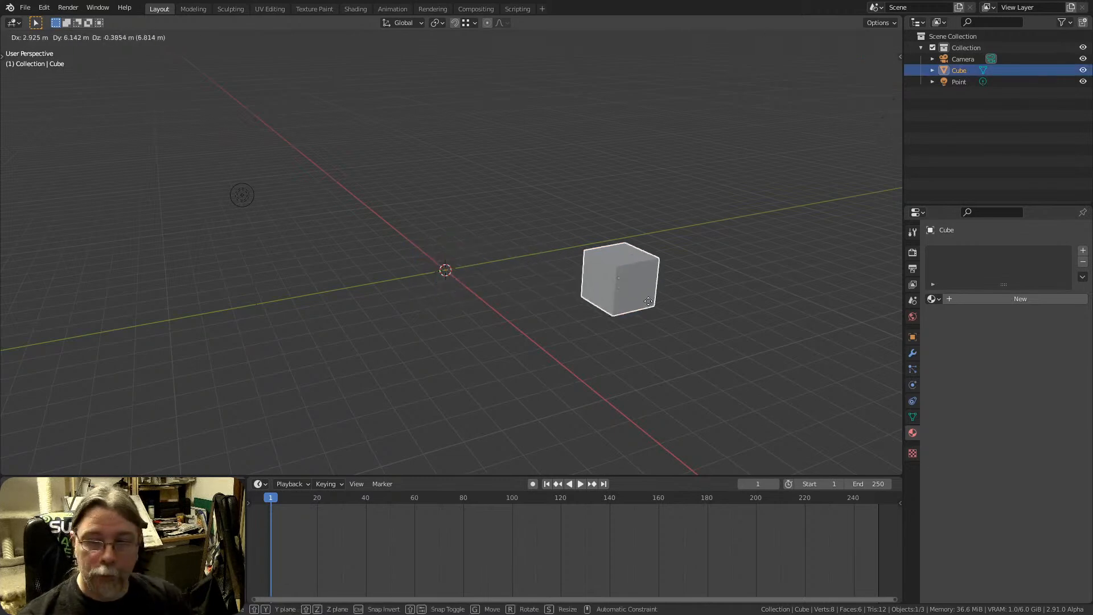
pyautogui.click(787, 324)
pyautogui.moveTo(507, 306); pyautogui.dragTo(424, 288, button='middle')
pyautogui.hotkey('shift', 'a')
pyautogui.moveTo(422, 287)
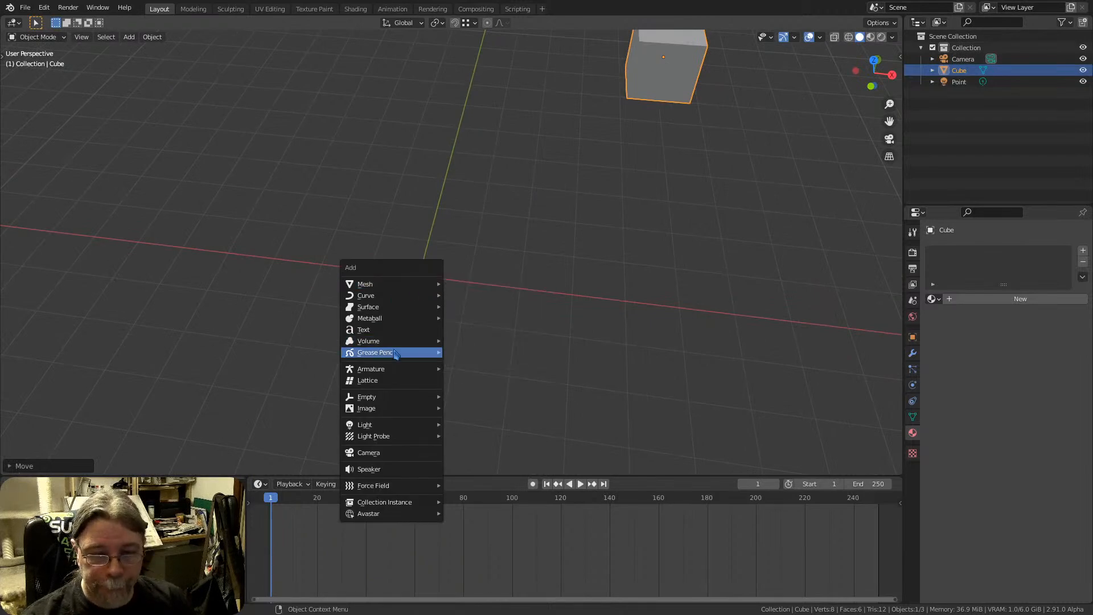
pyautogui.moveTo(396, 353)
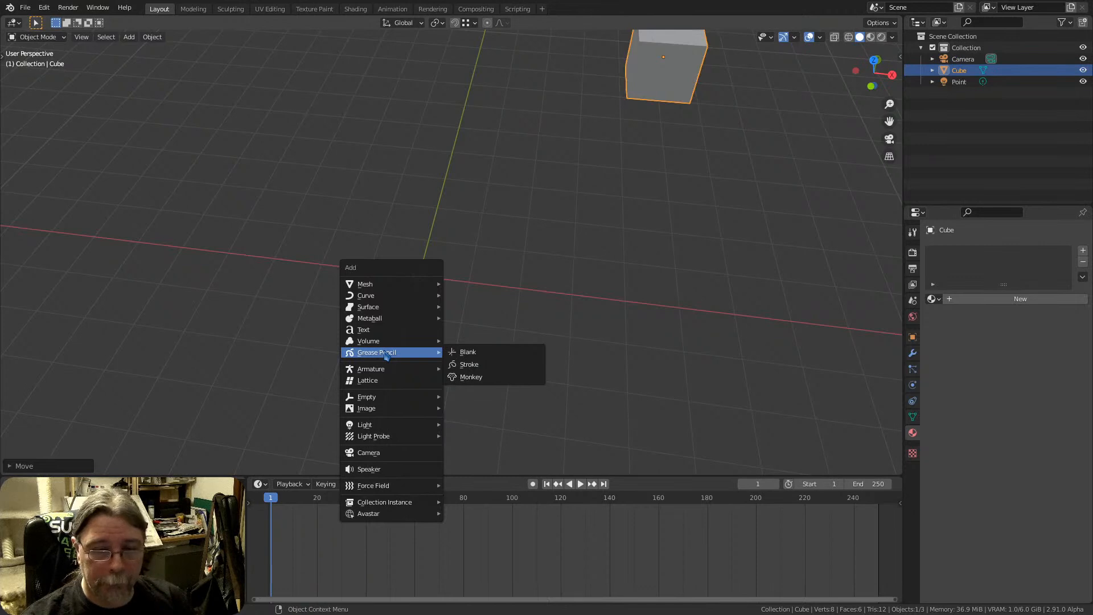
# Set the interface Resolution Scale to 1.27 in the Preferences and close them
pyautogui.click(44, 8)
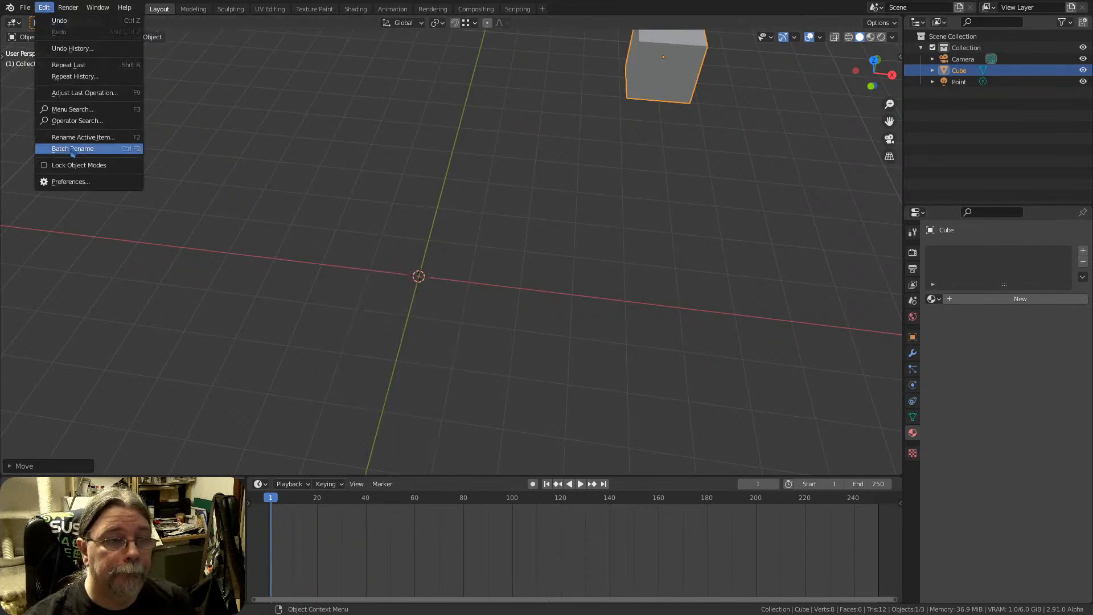
pyautogui.click(79, 178)
pyautogui.click(40, 61)
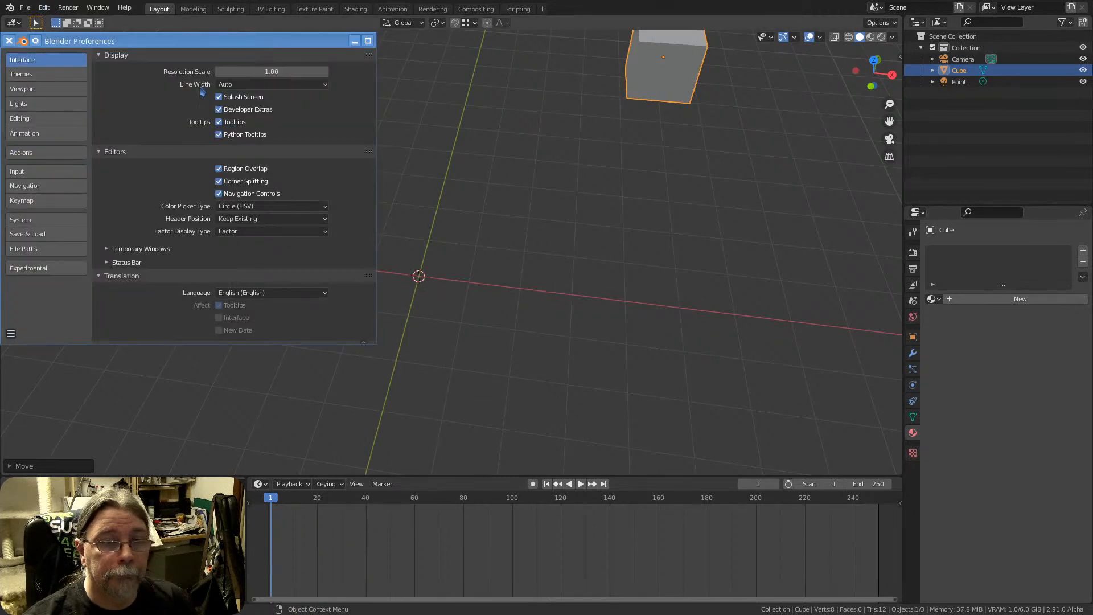
pyautogui.moveTo(270, 72); pyautogui.dragTo(314, 72)
pyautogui.click(572, 253)
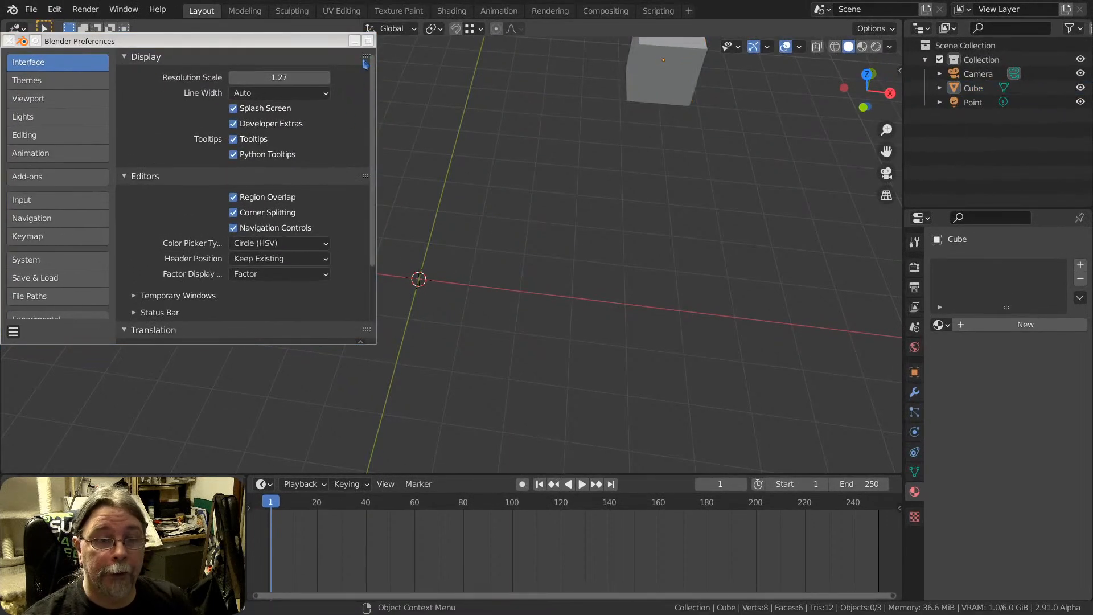
pyautogui.click(9, 41)
pyautogui.hotkey('shift', 'a')
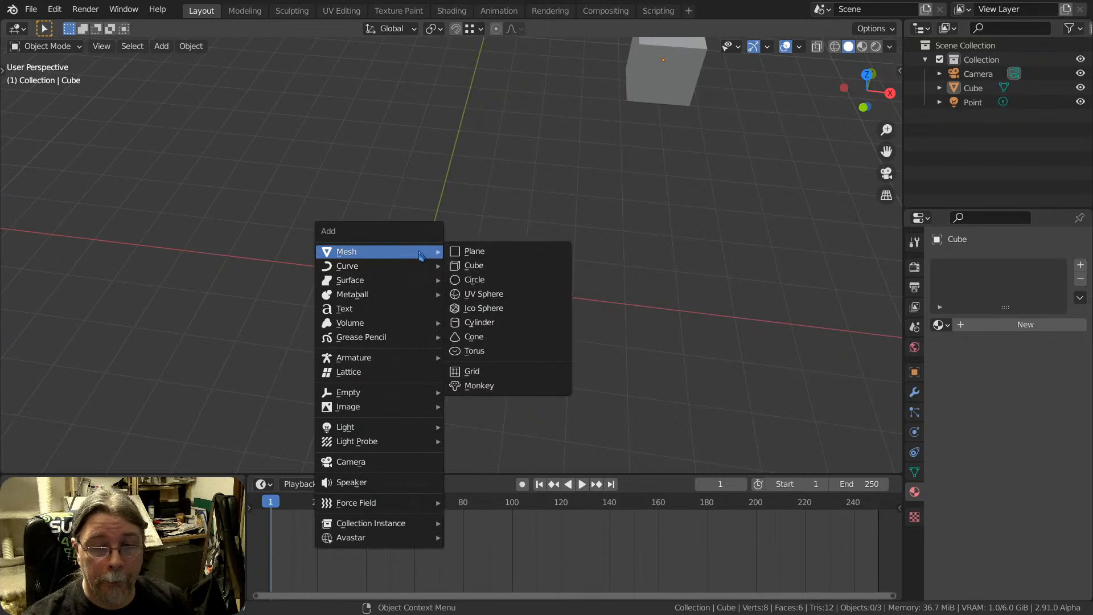
pyautogui.moveTo(341, 336)
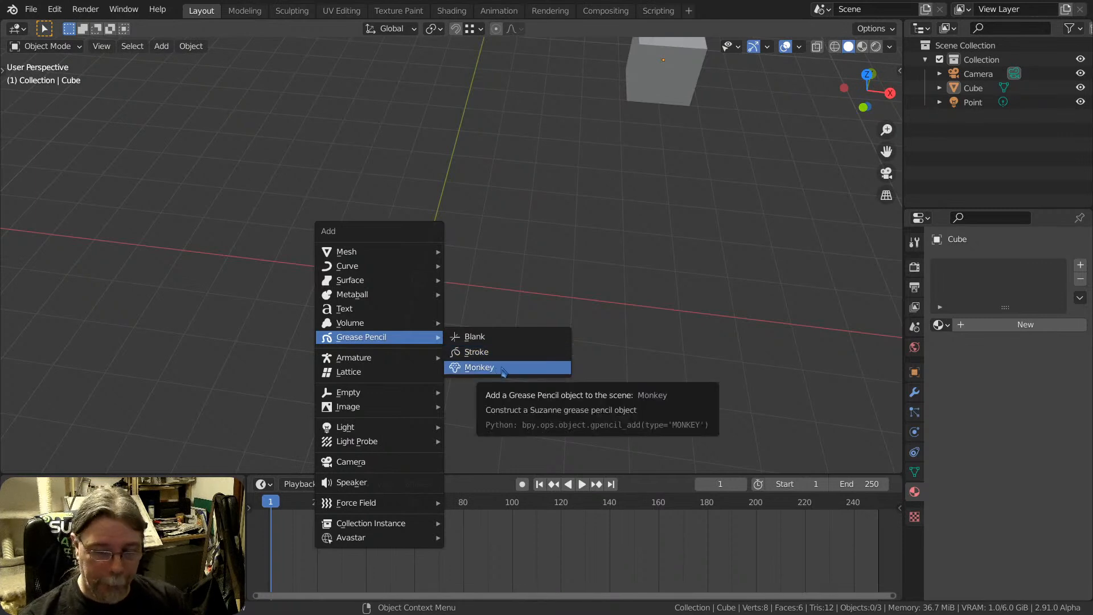
pyautogui.press('Escape')
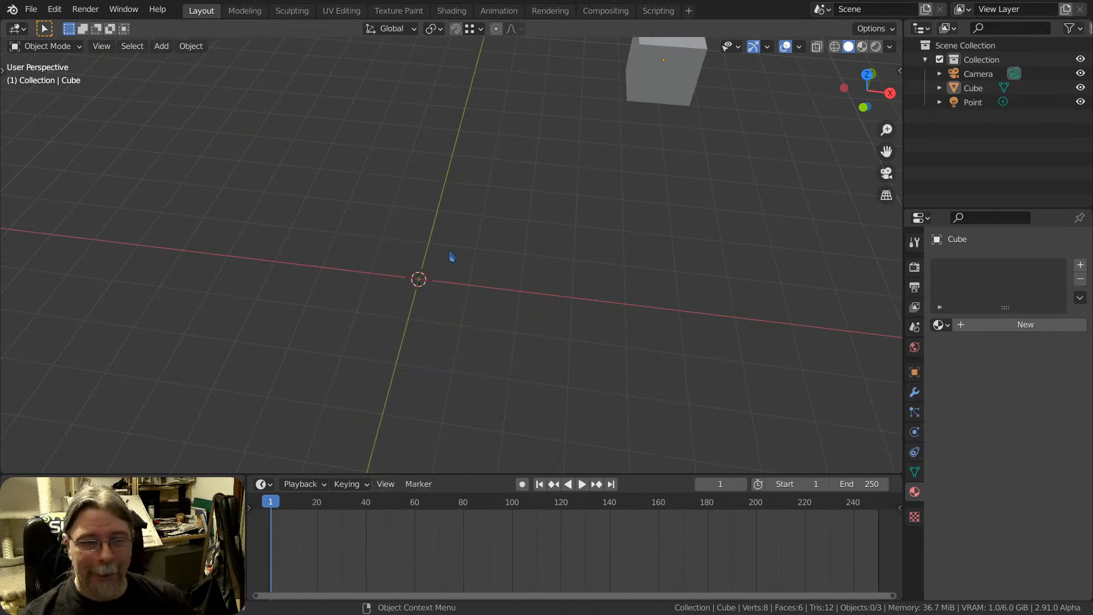
# Add a Monkey mesh at the world origin, inspect it, and delete it again
pyautogui.moveTo(452, 256); pyautogui.dragTo(430, 277, button='middle')
pyautogui.hotkey('shift', 'a')
pyautogui.moveTo(433, 266)
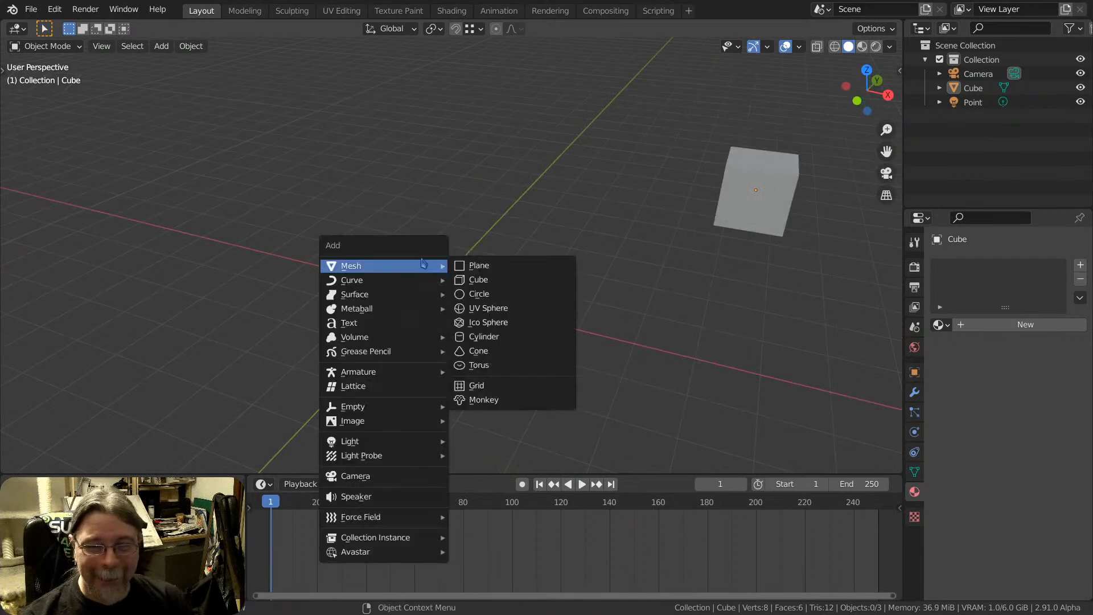
pyautogui.click(484, 400)
pyautogui.moveTo(505, 402); pyautogui.dragTo(508, 255, button='middle')
pyautogui.scroll(5, 425, 287)
pyautogui.moveTo(470, 169); pyautogui.dragTo(463, 215, button='middle')
pyautogui.press('x')
pyautogui.click(463, 211)
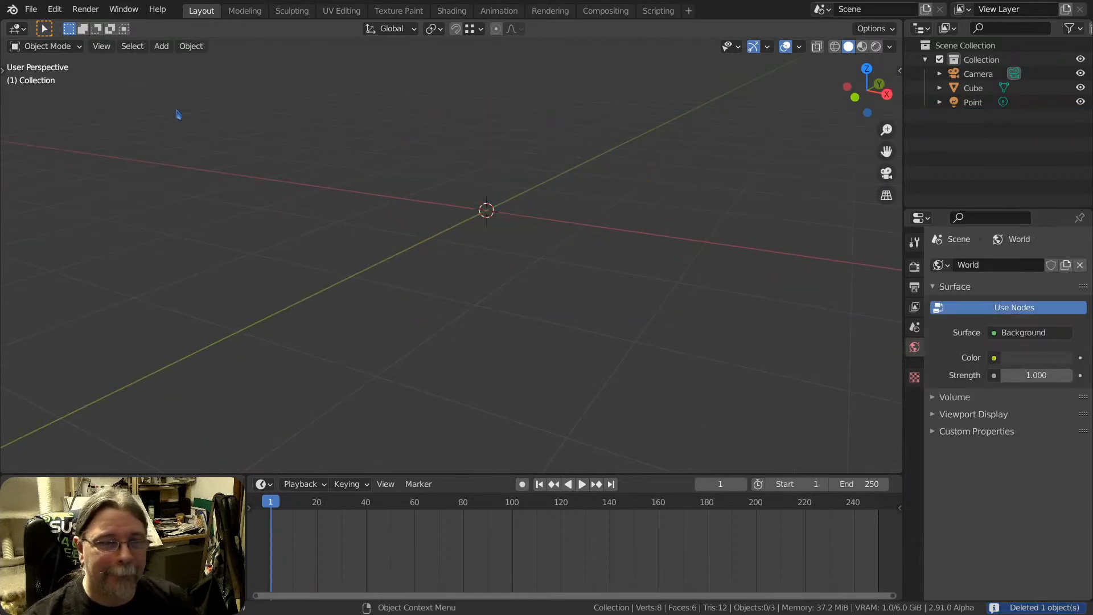
# Add a Grease Pencil Monkey object at the world origin and view it from the front
pyautogui.hotkey('shift', 'a')
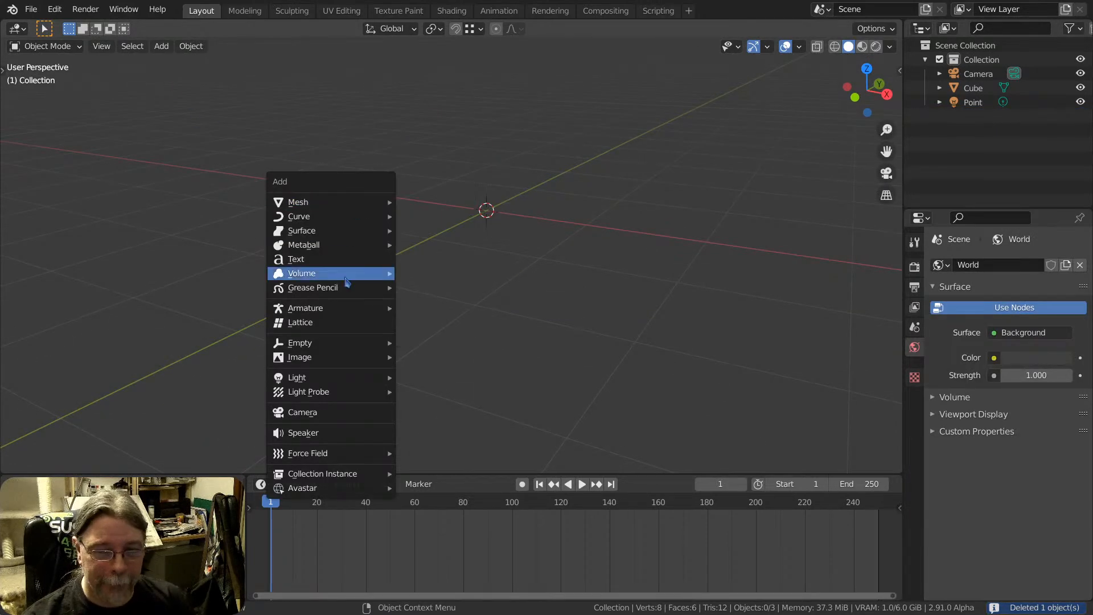
pyautogui.moveTo(344, 292)
pyautogui.click(470, 318)
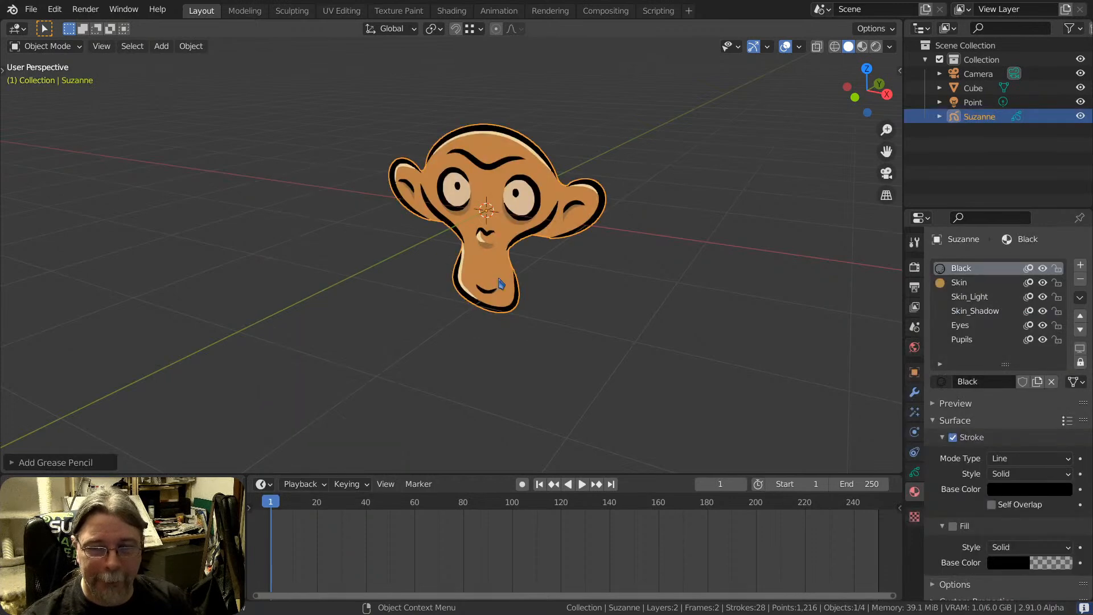
pyautogui.moveTo(490, 267)
pyautogui.mouseDown(button='middle')
pyautogui.moveTo(518, 224)
pyautogui.moveTo(556, 212)
pyautogui.moveTo(521, 222)
pyautogui.moveTo(413, 206)
pyautogui.moveTo(432, 195)
pyautogui.moveTo(418, 202)
pyautogui.mouseUp(button='middle')
pyautogui.scroll(2, 468, 216)
pyautogui.scroll(2, 466, 213)
# Switch the Grease Pencil monkey to Draw mode and draw a wavy freehand black stroke down the middle of its face
pyautogui.click(59, 48)
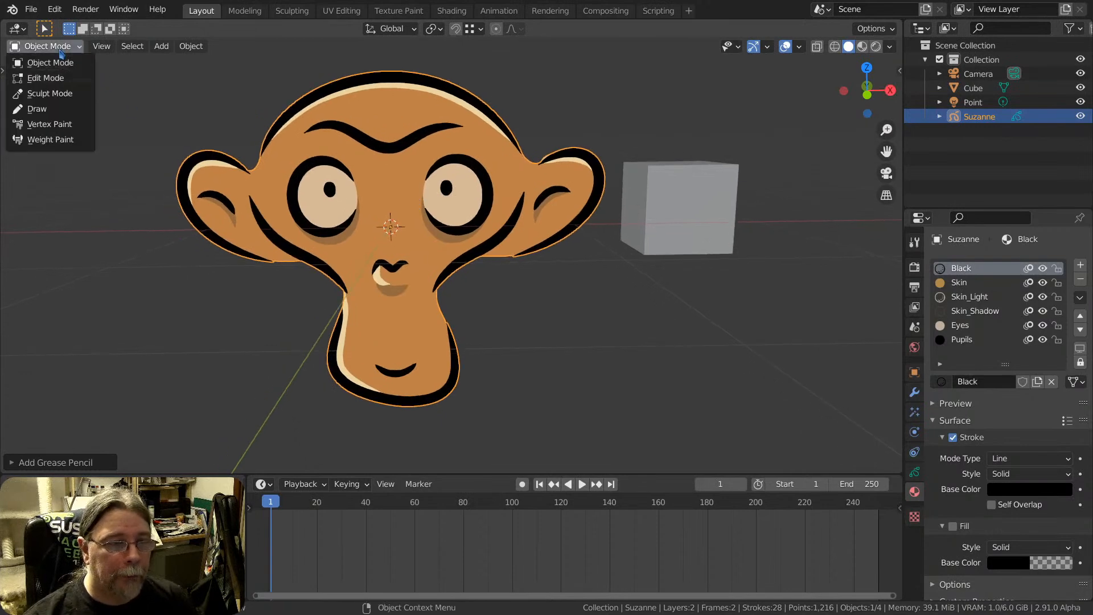
pyautogui.click(38, 109)
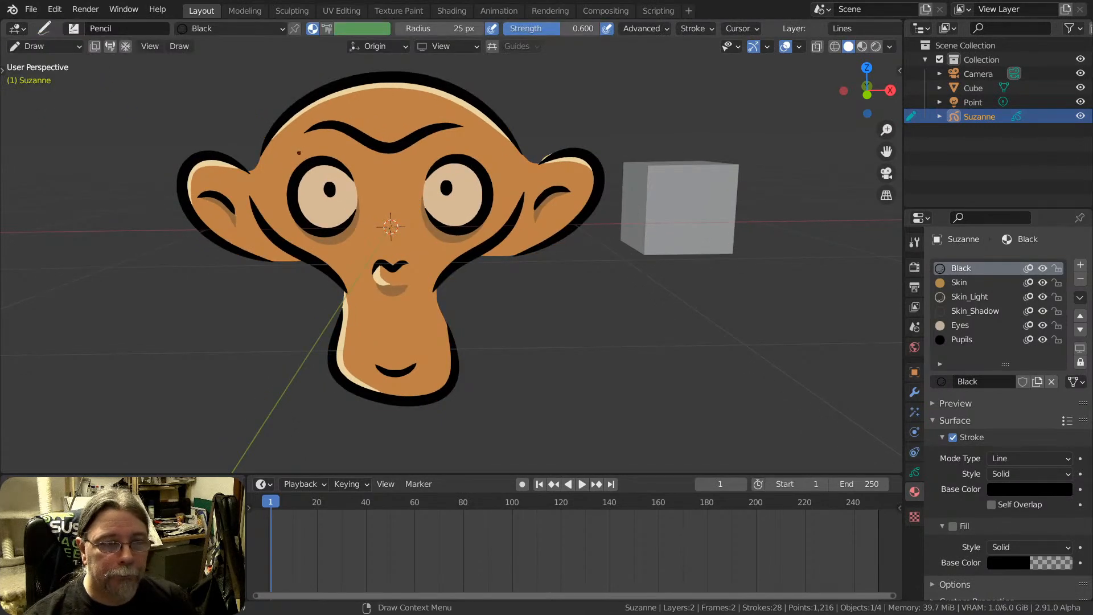
pyautogui.scroll(1, 441, 203)
pyautogui.scroll(-2, 463, 181)
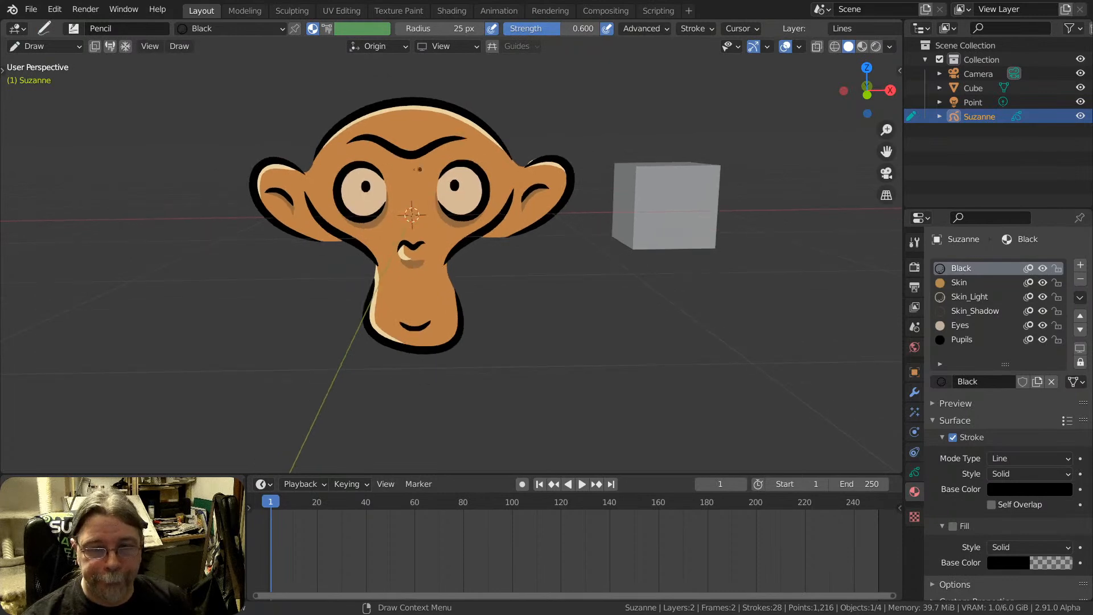
pyautogui.moveTo(401, 229)
pyautogui.mouseDown()
pyautogui.moveTo(426, 302)
pyautogui.moveTo(422, 289)
pyautogui.mouseUp()
# Enter Edit Mode and try moving a single point, and then the box-selected upper points, of the freehand stroke on the face
pyautogui.press('Tab')
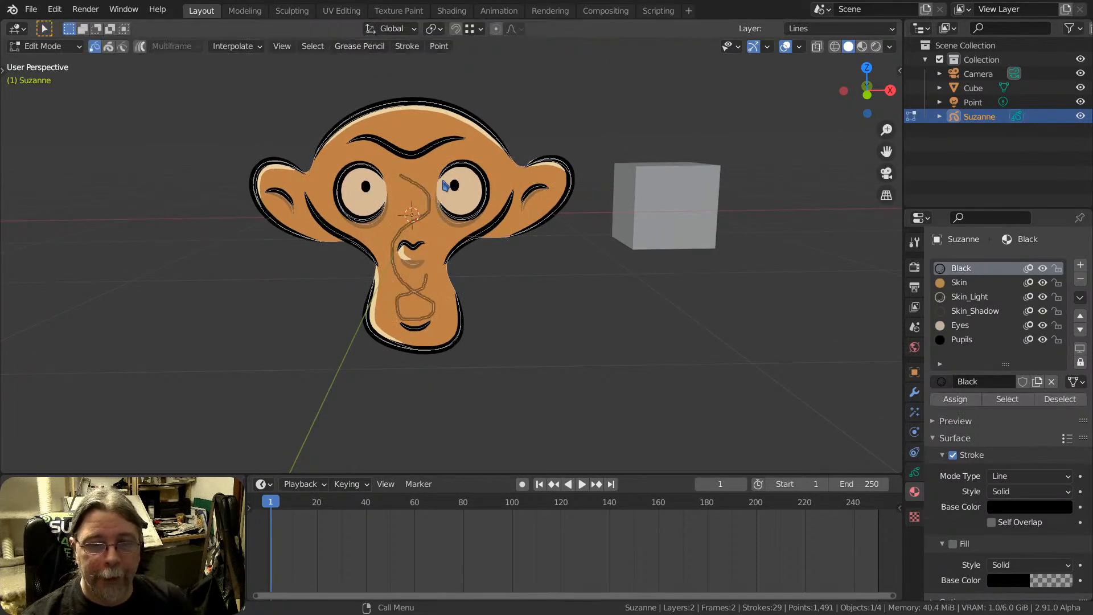
pyautogui.scroll(4, 422, 193)
pyautogui.click(397, 179)
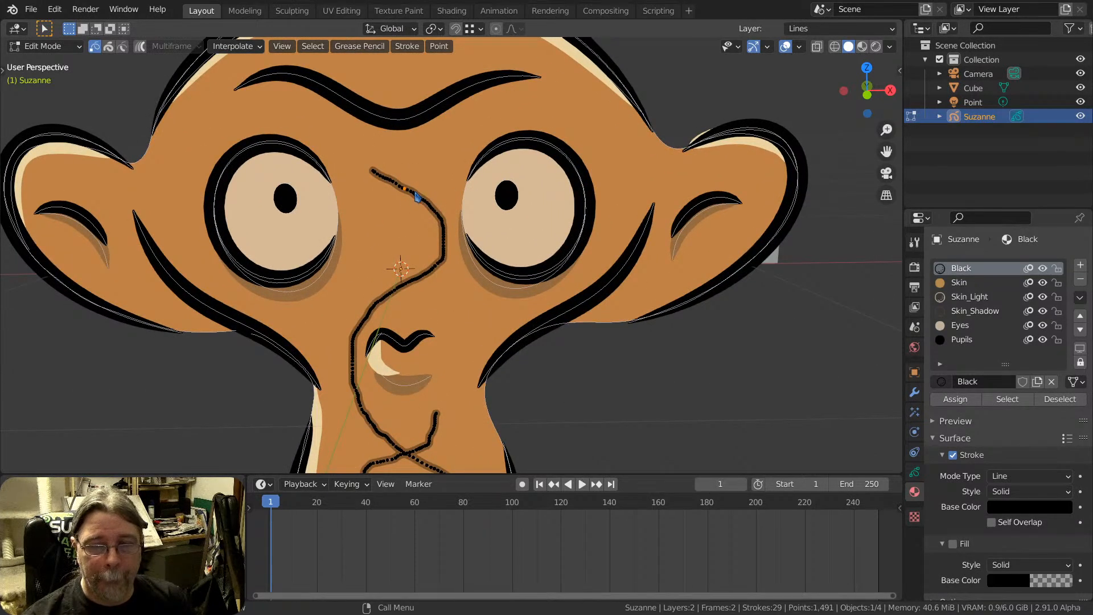
pyautogui.moveTo(414, 193); pyautogui.dragTo(399, 218)
pyautogui.moveTo(376, 166); pyautogui.dragTo(476, 221)
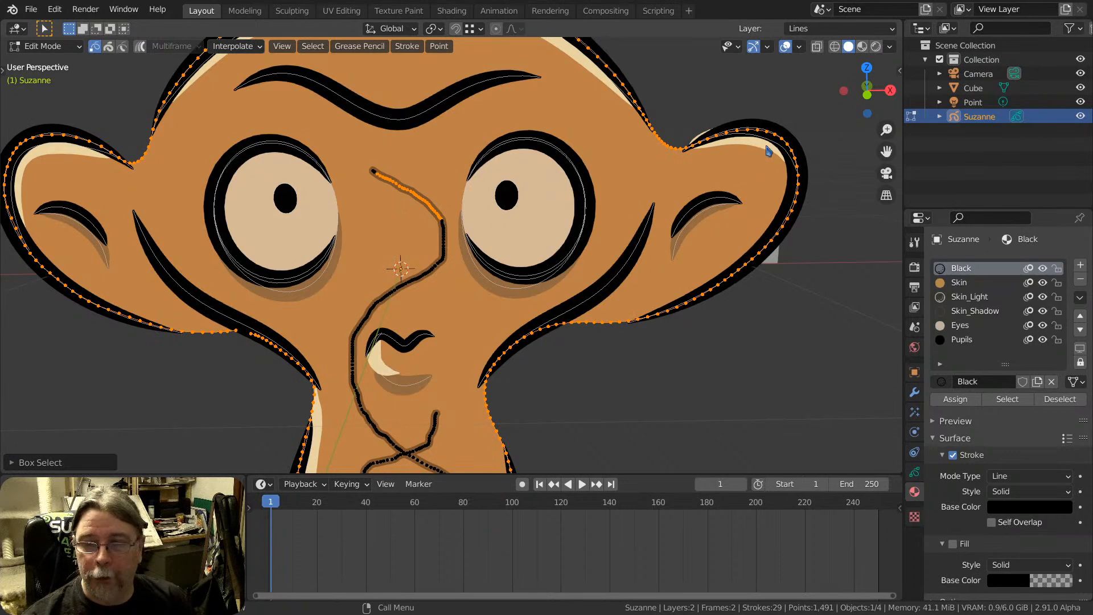
pyautogui.scroll(-3, 409, 207)
pyautogui.scroll(1, 429, 237)
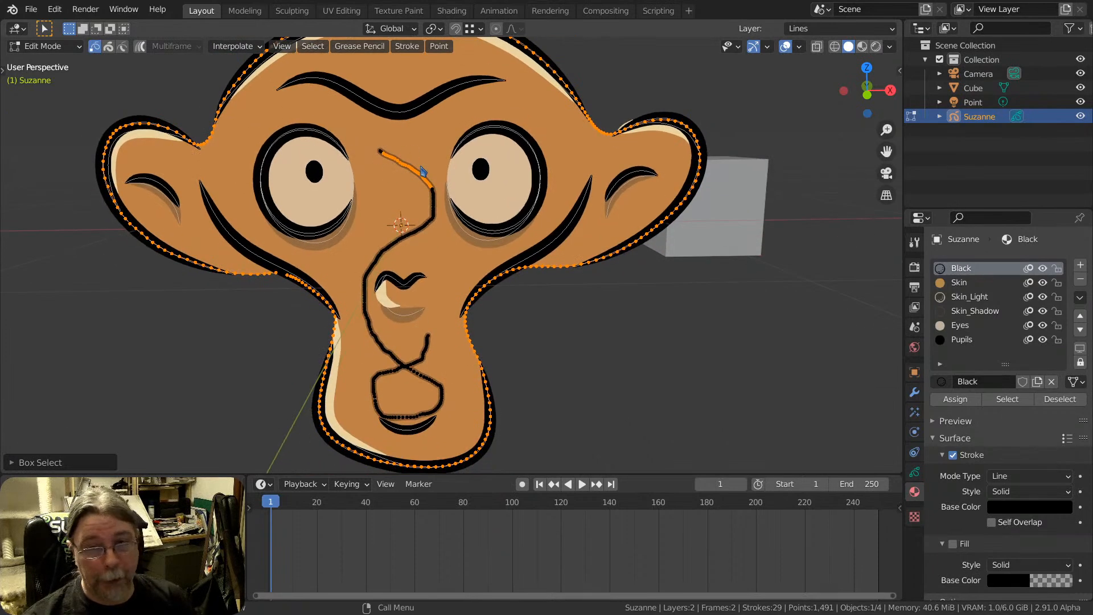
pyautogui.scroll(1, 418, 177)
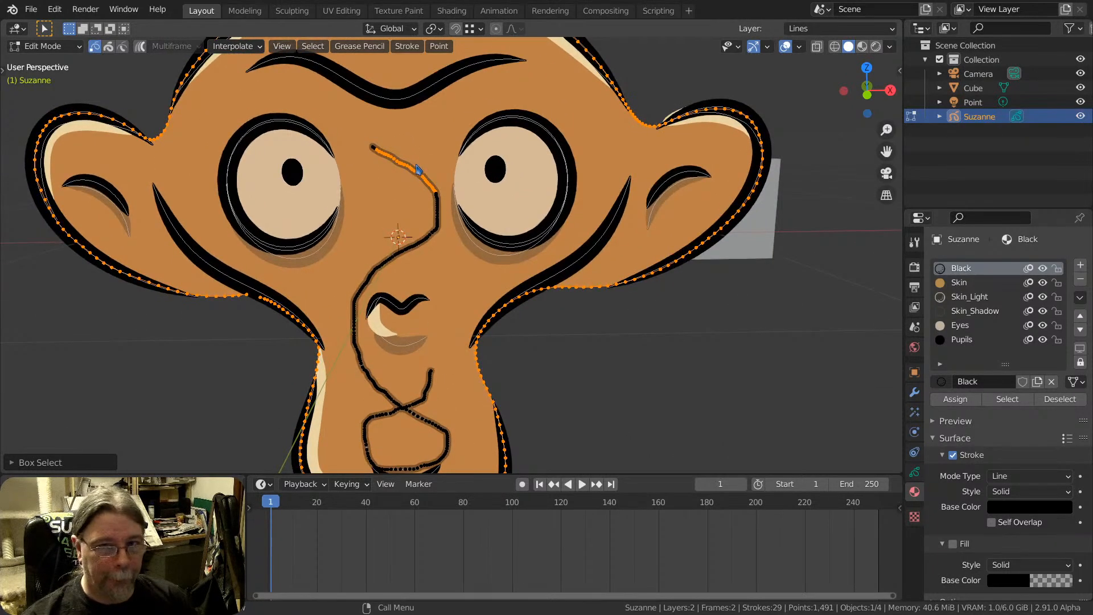
pyautogui.click(415, 172)
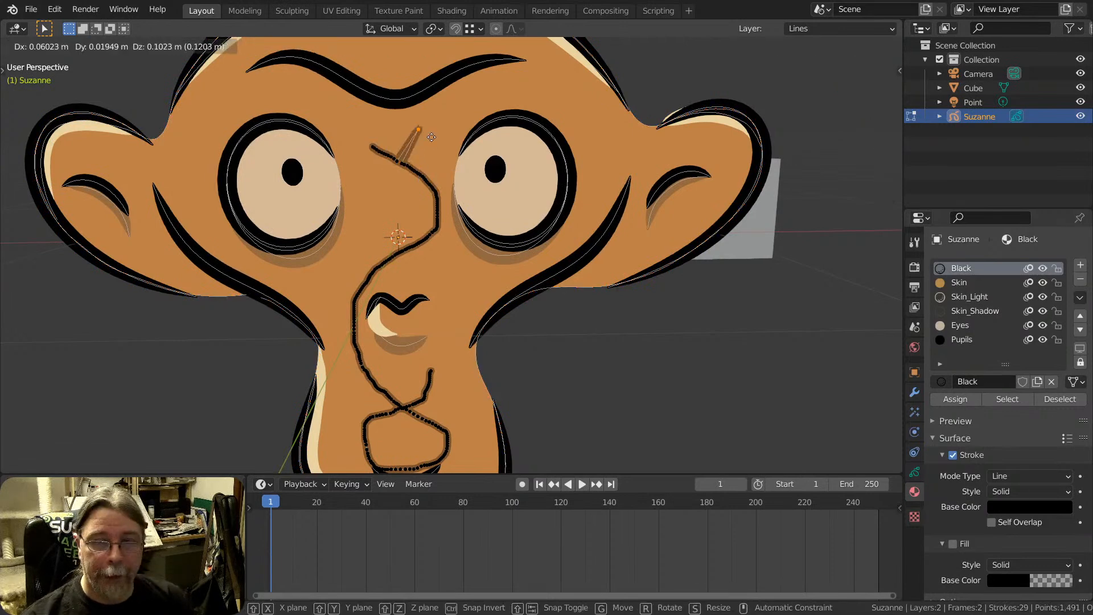
pyautogui.hotkey('ctrl', 'z')
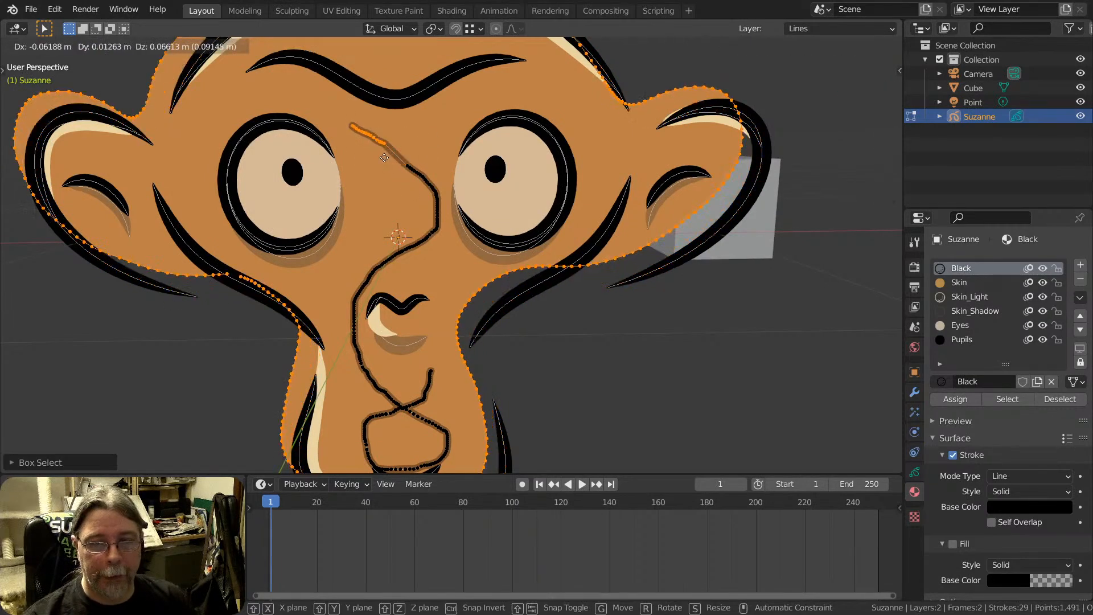
pyautogui.scroll(-3, 473, 182)
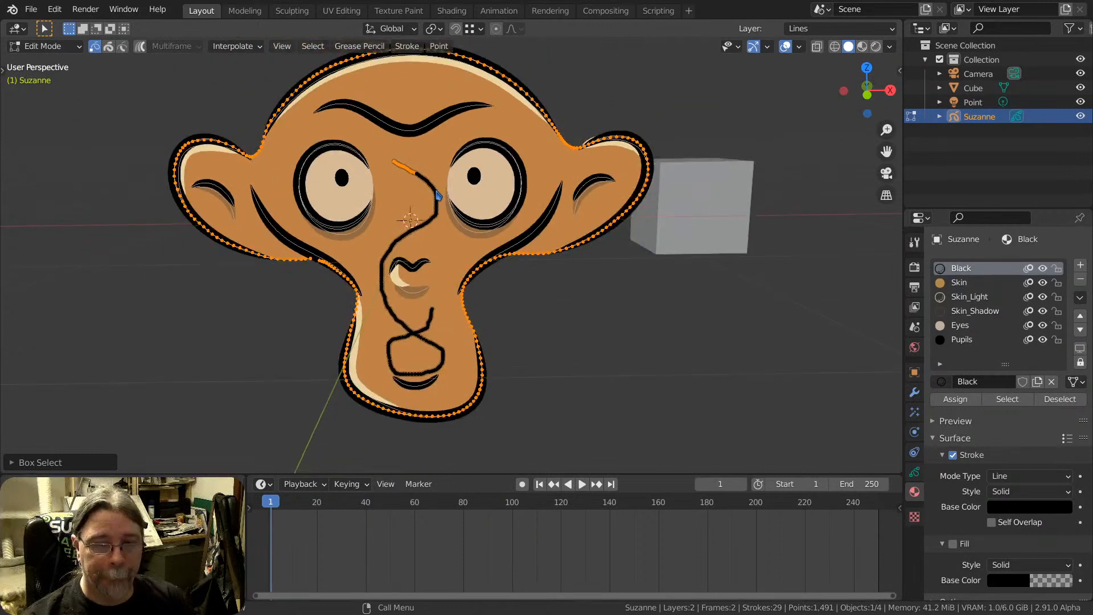
# Undo the point selection and the freehand face stroke, going back to Draw mode
pyautogui.hotkey('ctrl', 'z')
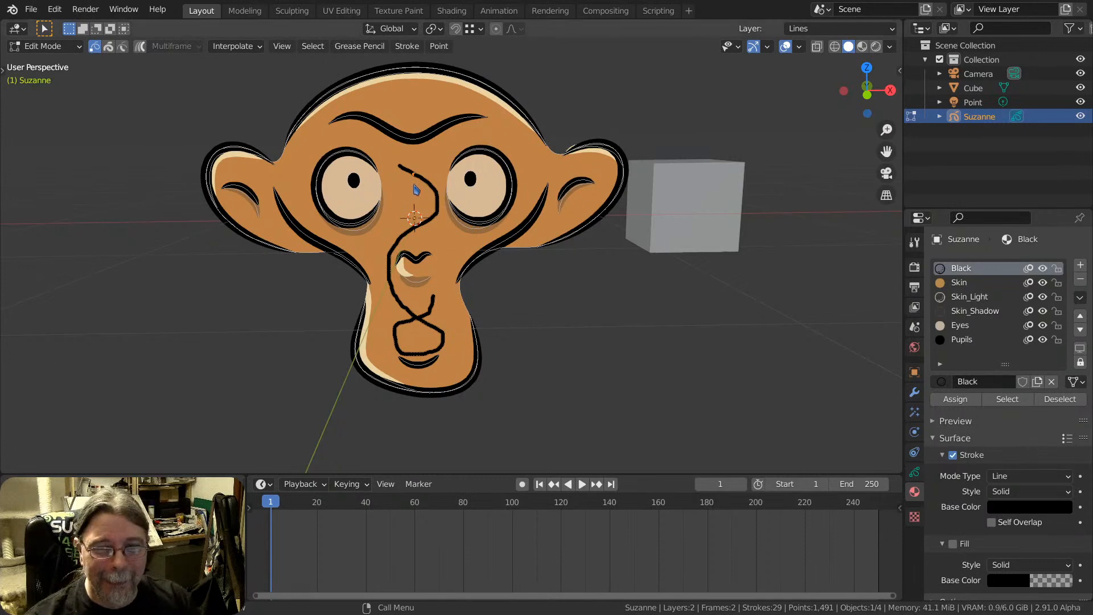
pyautogui.press('Tab')
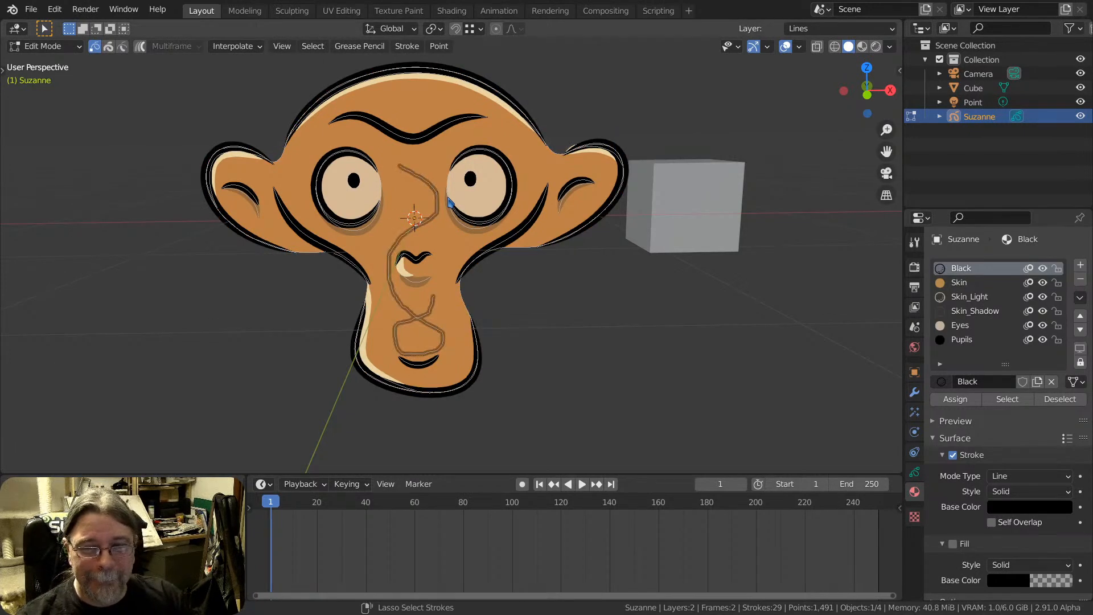
pyautogui.hotkey('ctrl', 'z')
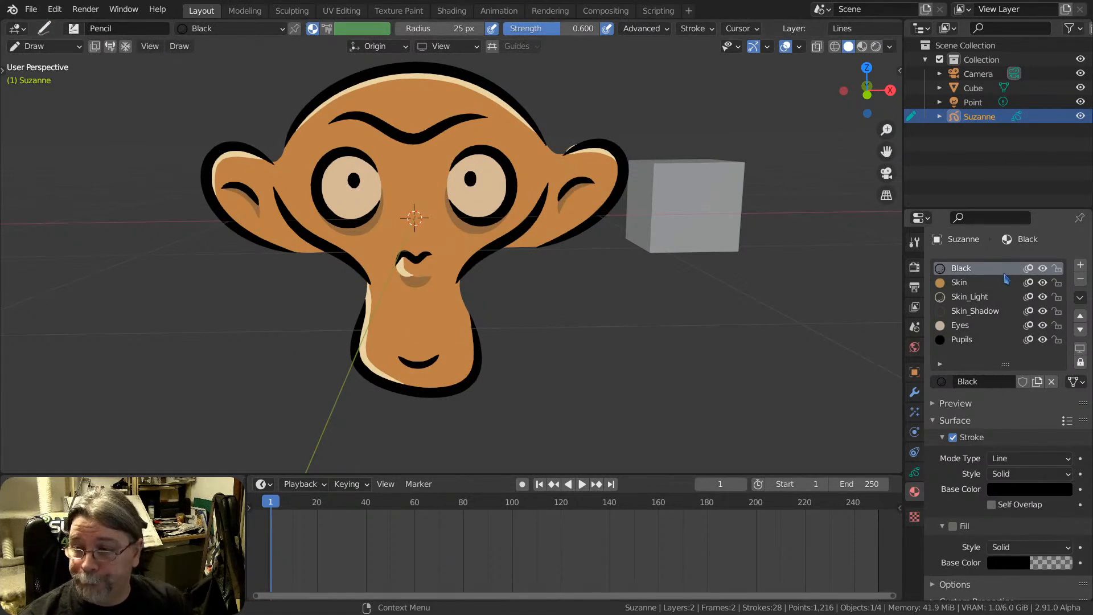
# Examine the stroke and fill settings of the monkey's material slots, from Black through Skin, Skin_Light, Skin_Shadow and Eyes to Pupils
pyautogui.scroll(-1, 1003, 280)
pyautogui.scroll(1, 1003, 293)
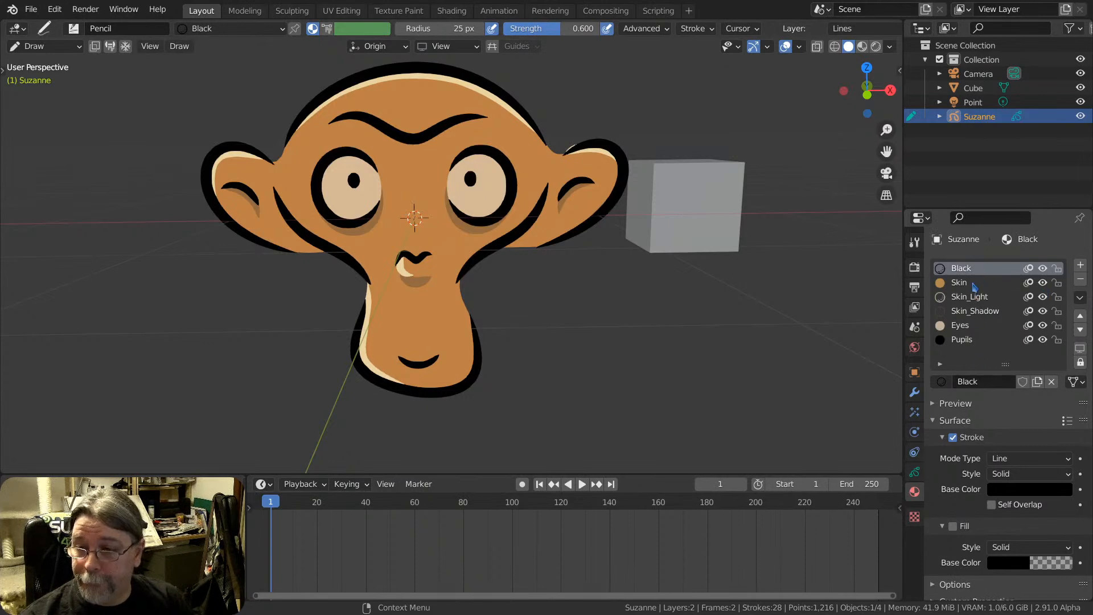
pyautogui.click(973, 283)
pyautogui.click(975, 296)
pyautogui.click(978, 311)
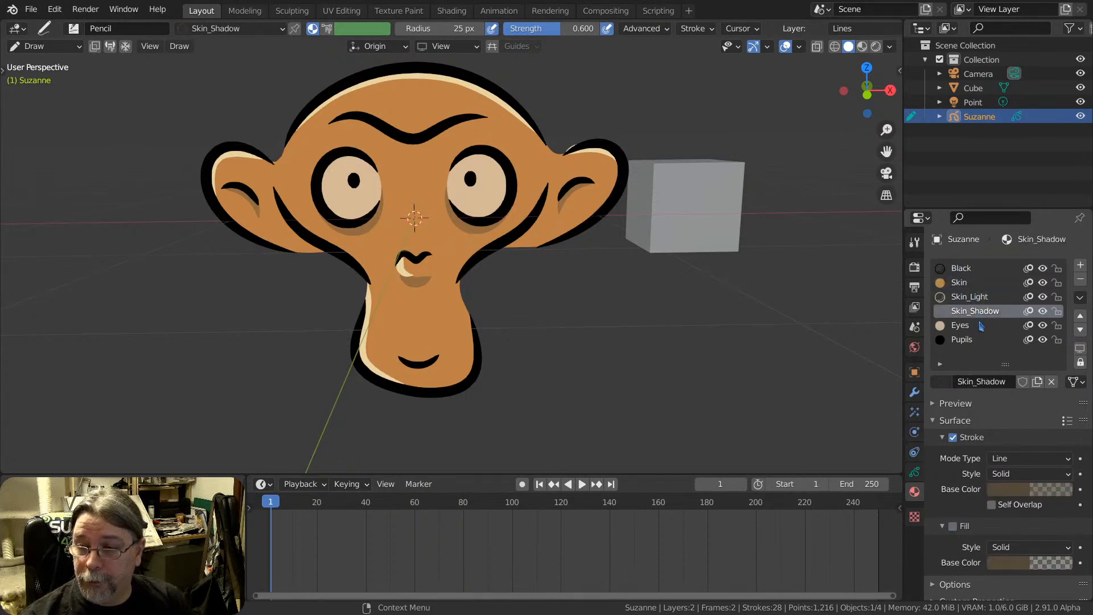
pyautogui.click(979, 325)
pyautogui.click(980, 339)
pyautogui.click(976, 313)
pyautogui.click(974, 287)
pyautogui.click(974, 272)
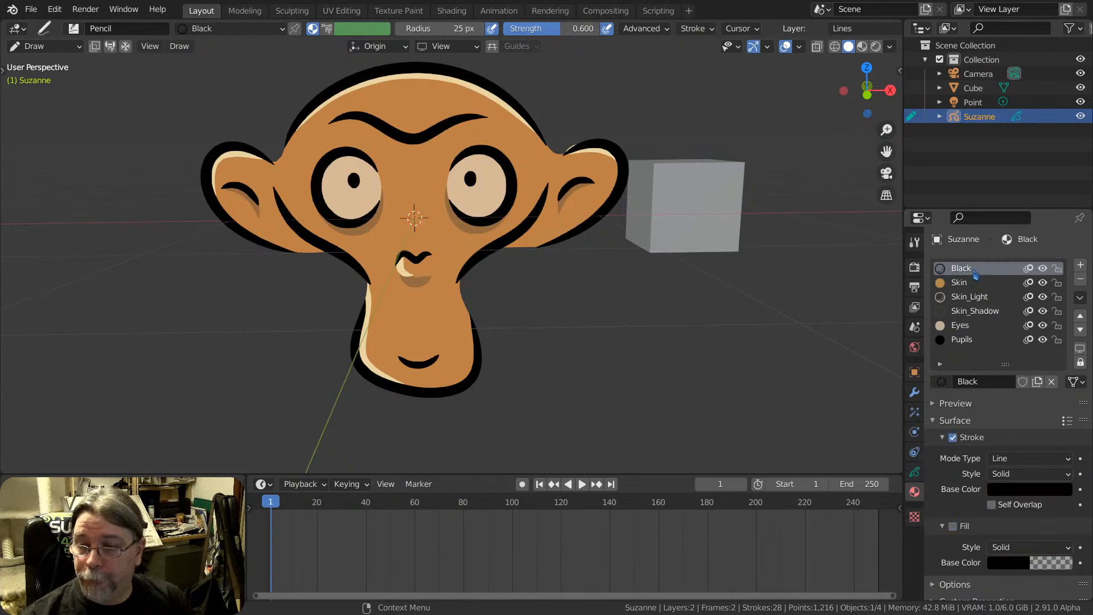
pyautogui.press('Tab')
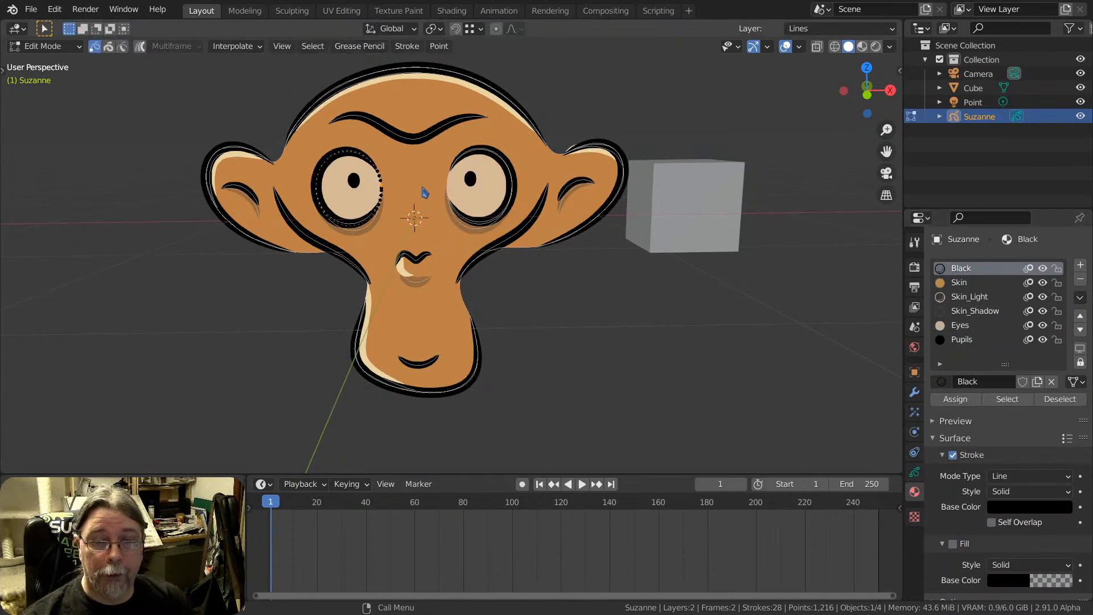
pyautogui.press('Tab')
pyautogui.click(413, 182)
pyautogui.hotkey('ctrl', 'z')
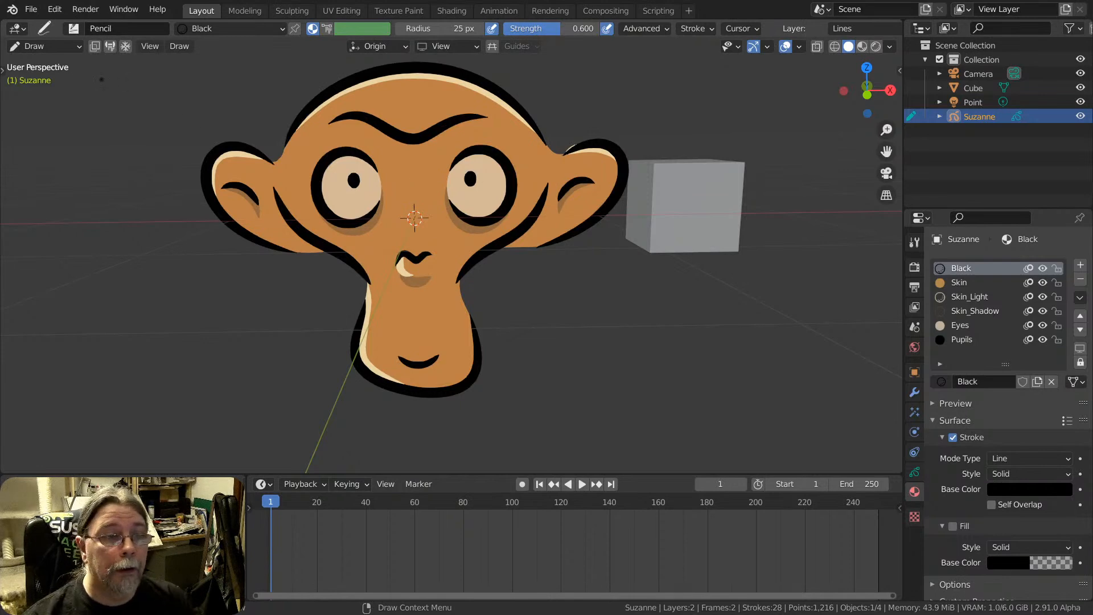
# Return the monkey to Object Mode and try moving the whole Grease Pencil object
pyautogui.click(54, 46)
pyautogui.click(51, 57)
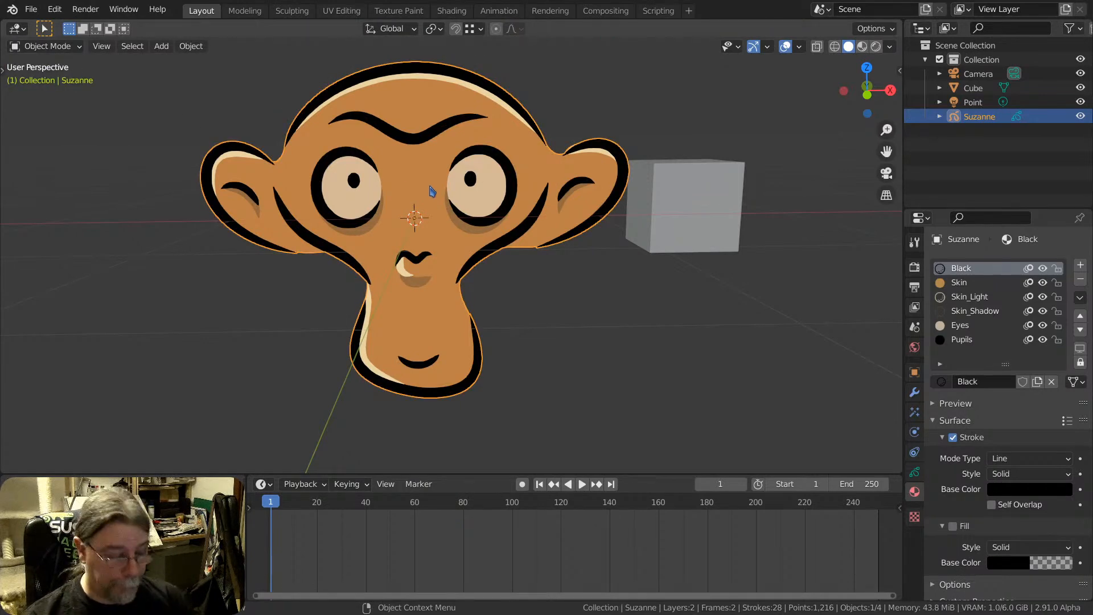
pyautogui.press('g')
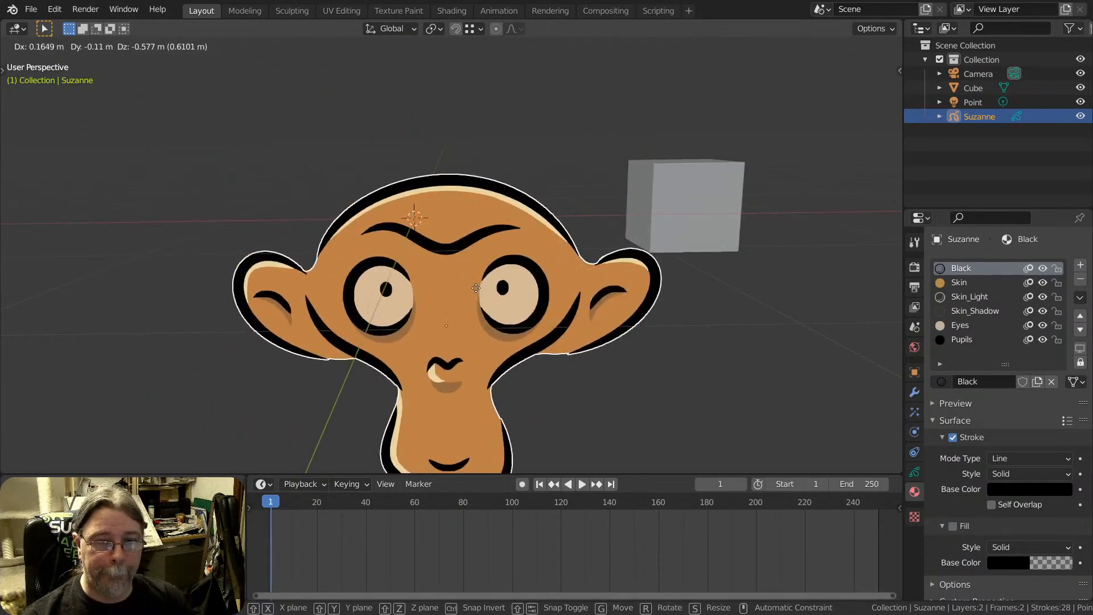
pyautogui.press('Escape')
# Examine the flatness of the Grease Pencil monkey from several angles and in the front, right and top orthographic views
pyautogui.moveTo(706, 213); pyautogui.dragTo(597, 210, button='middle')
pyautogui.scroll(-2, 597, 210)
pyautogui.keyDown('shift'); pyautogui.moveTo(328, 209); pyautogui.dragTo(531, 227, button='middle'); pyautogui.keyUp('shift')
pyautogui.scroll(2, 546, 226)
pyautogui.keyDown('shift'); pyautogui.moveTo(640, 231); pyautogui.dragTo(534, 197, button='middle'); pyautogui.keyUp('shift')
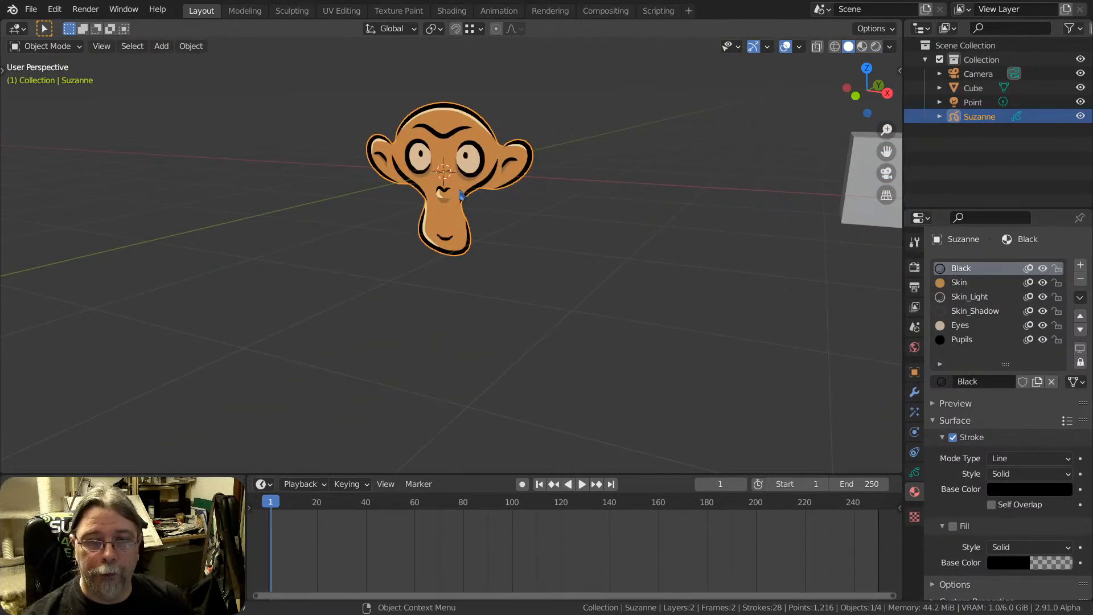
pyautogui.moveTo(450, 177)
pyautogui.mouseDown(button='middle')
pyautogui.moveTo(495, 186)
pyautogui.moveTo(445, 173)
pyautogui.moveTo(511, 154)
pyautogui.moveTo(461, 171)
pyautogui.mouseUp(button='middle')
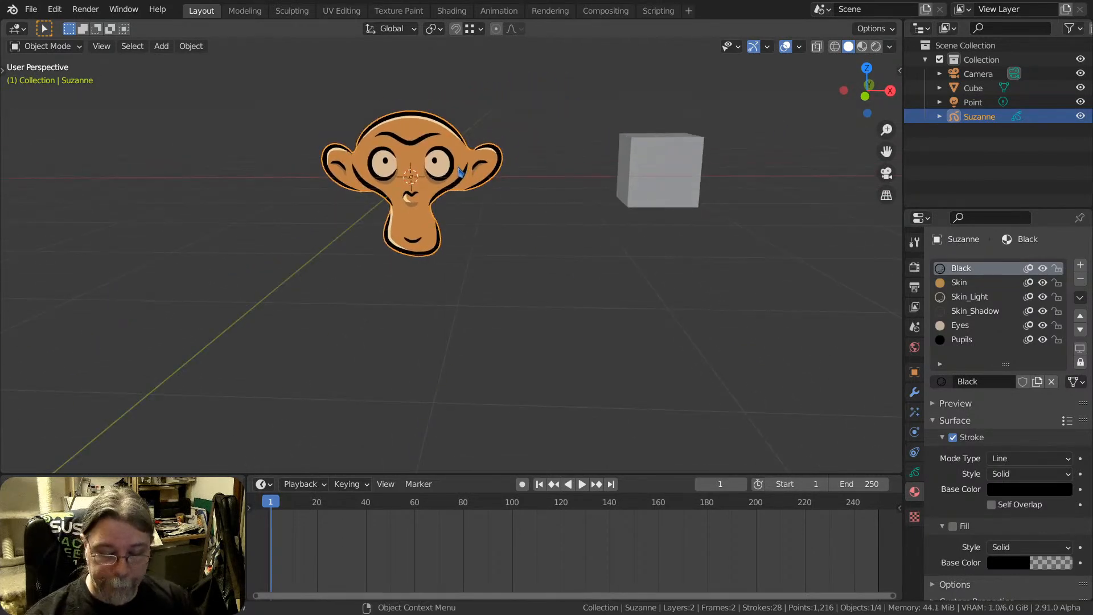
pyautogui.press('KP_1')
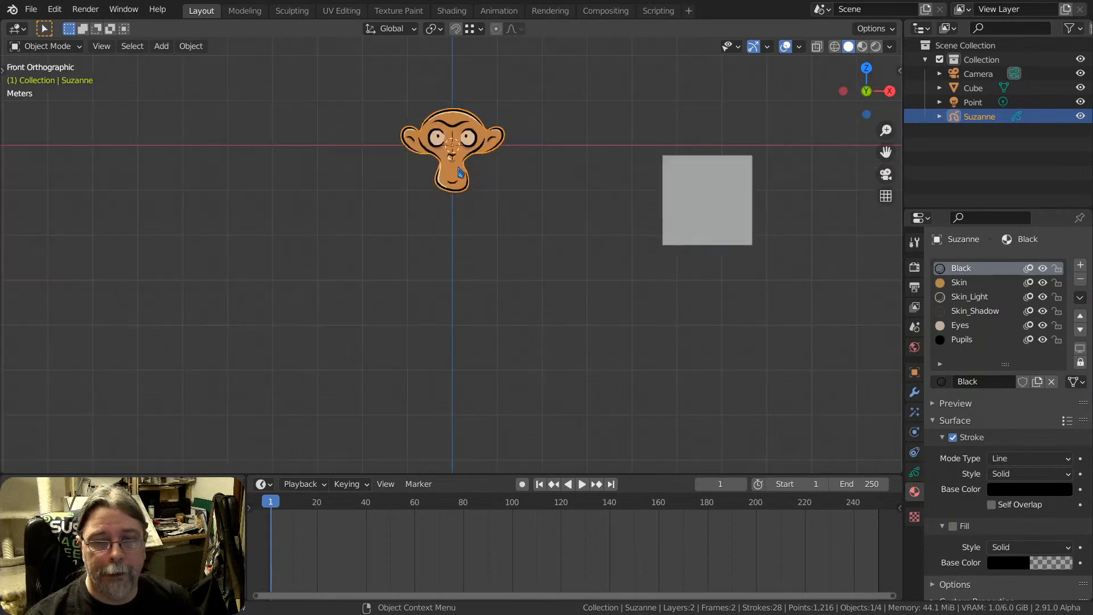
pyautogui.press('KP_3')
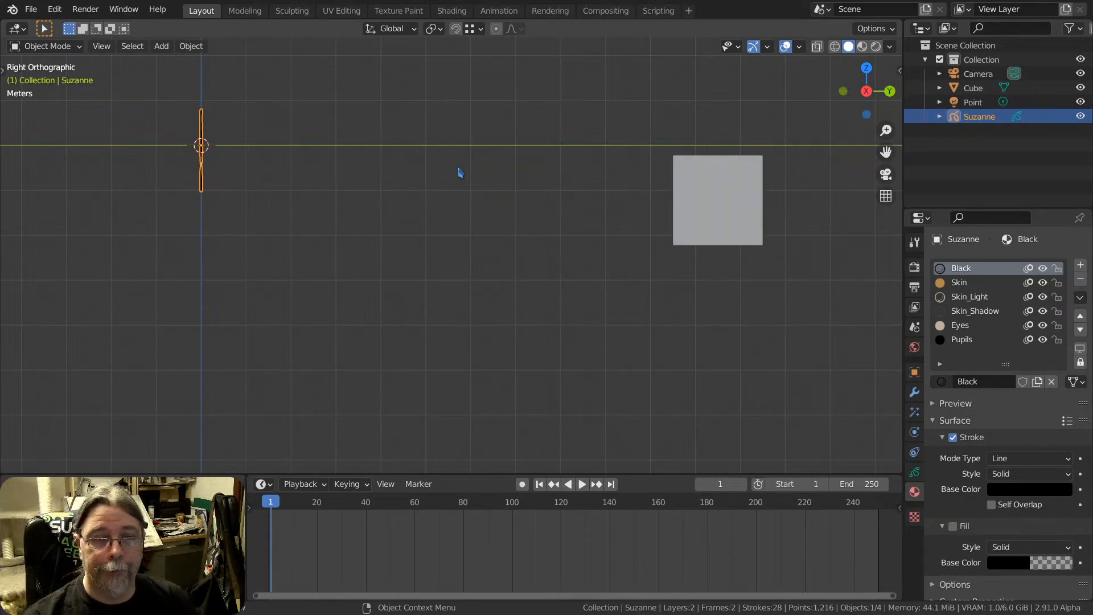
pyautogui.press('KP_7')
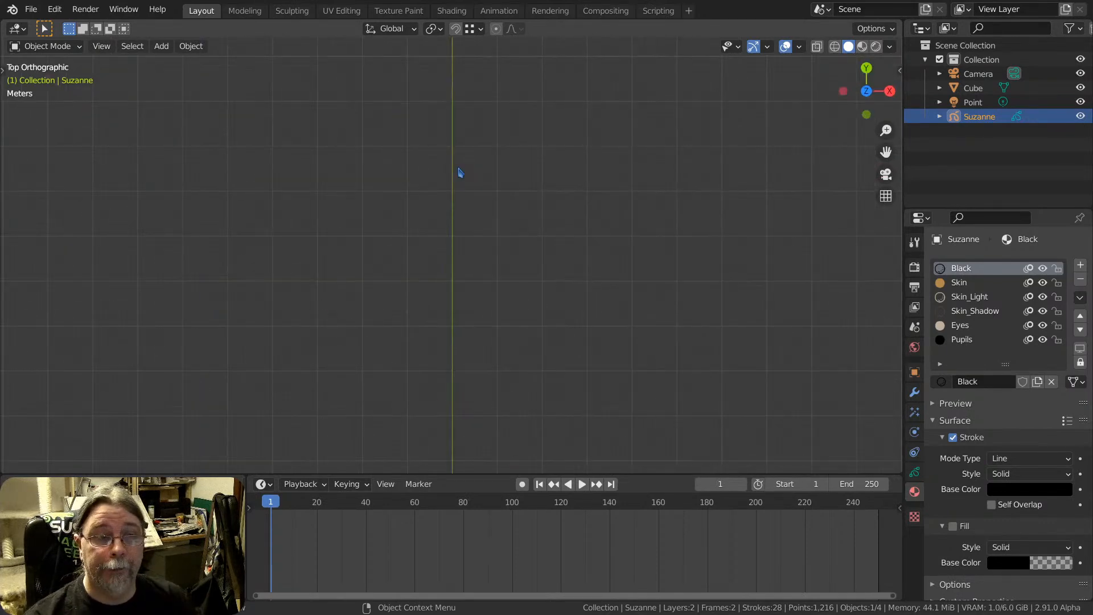
pyautogui.press('KP_1')
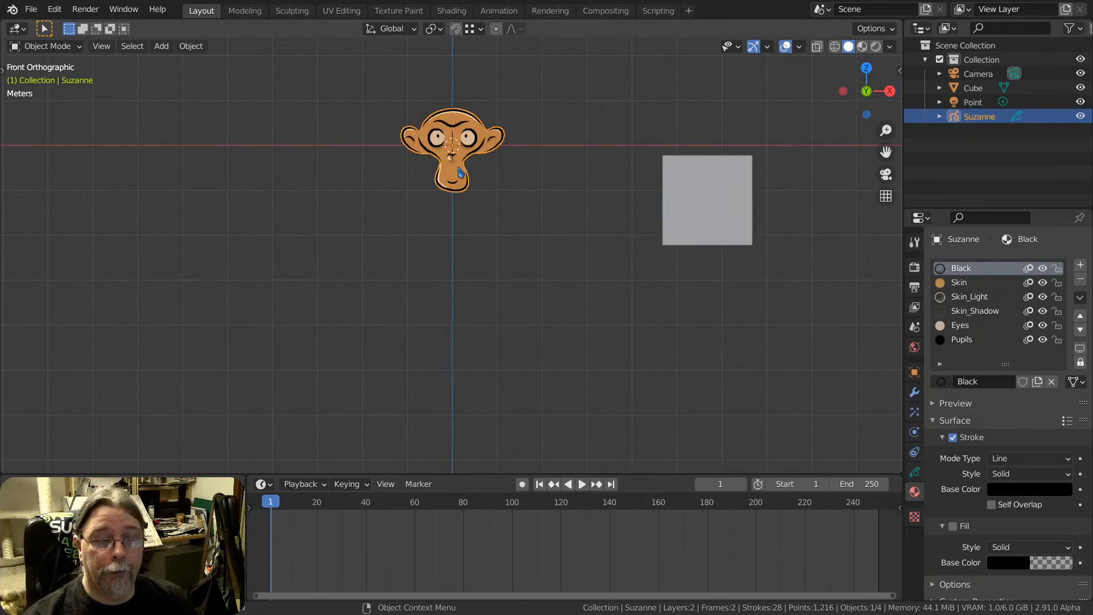
pyautogui.press('KP_3')
pyautogui.press('KP_7')
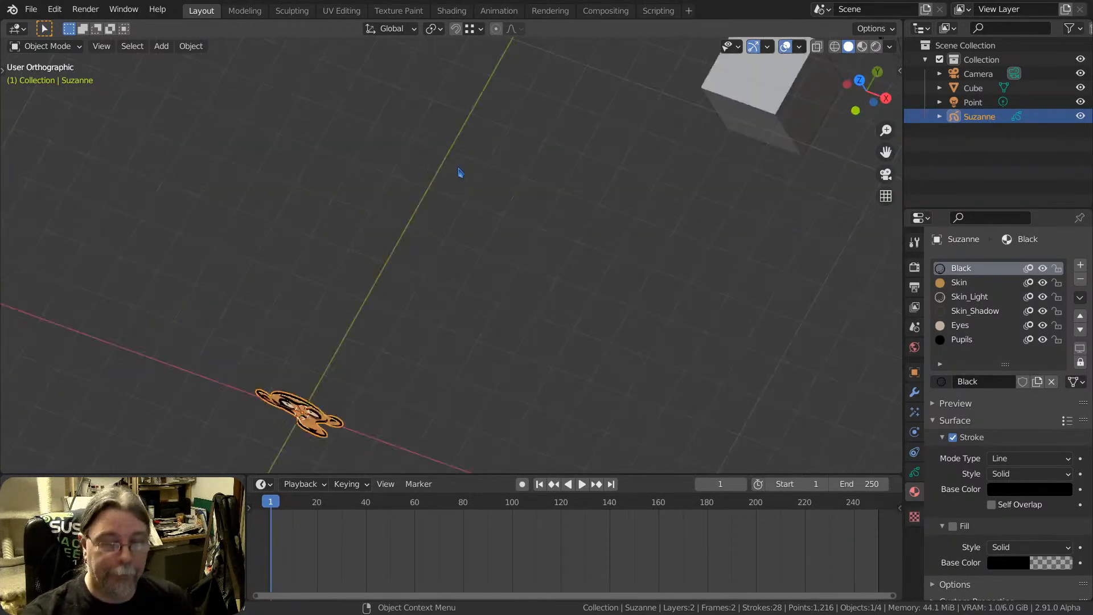
# In front view, move the cube about 5.7 m along negative X and 1.25 m up, behind the monkey, and enlarge it as a backdrop
pyautogui.press('KP_1')
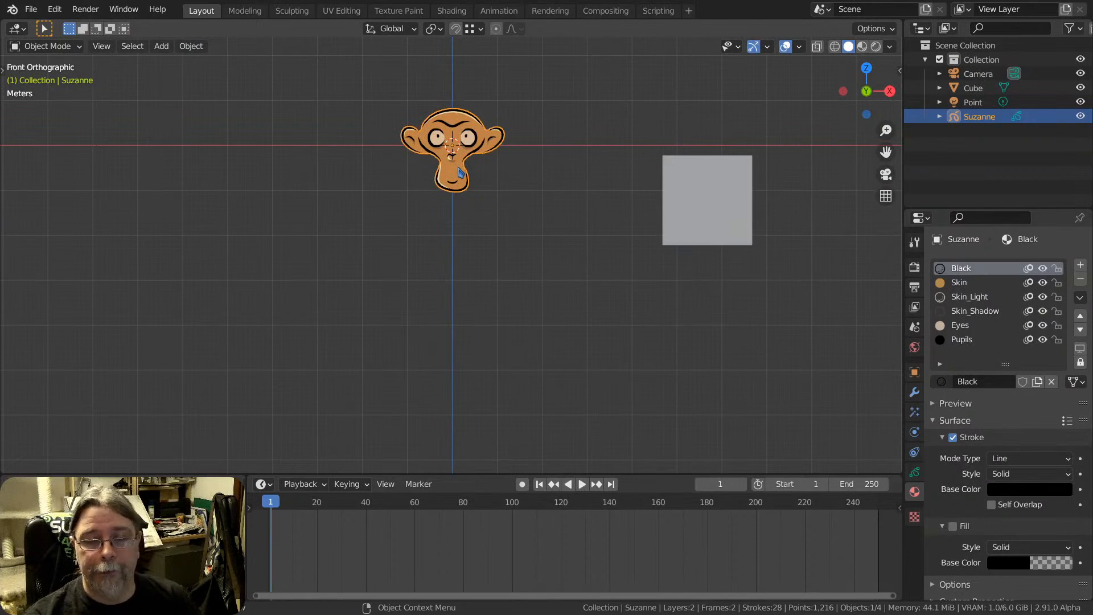
pyautogui.press('KP_Decimal')
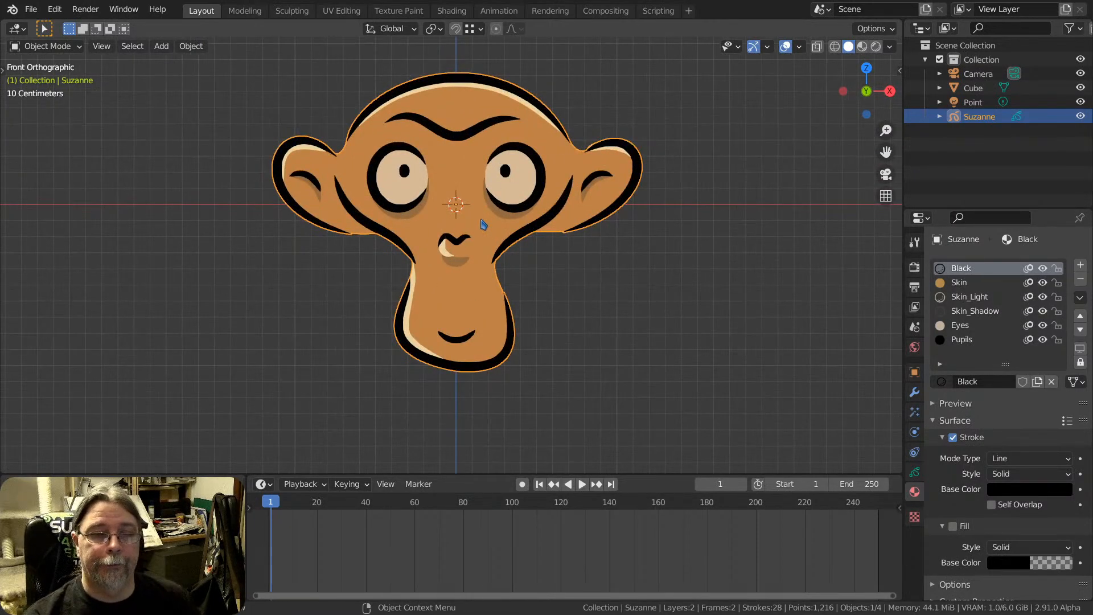
pyautogui.scroll(-4, 478, 184)
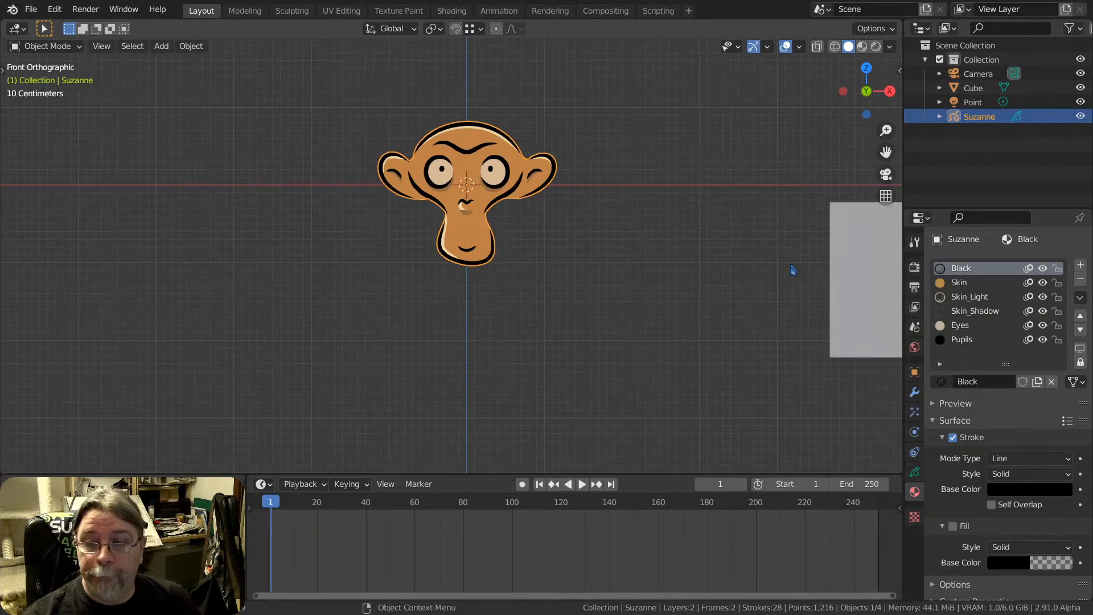
pyautogui.click(874, 279)
pyautogui.press('g')
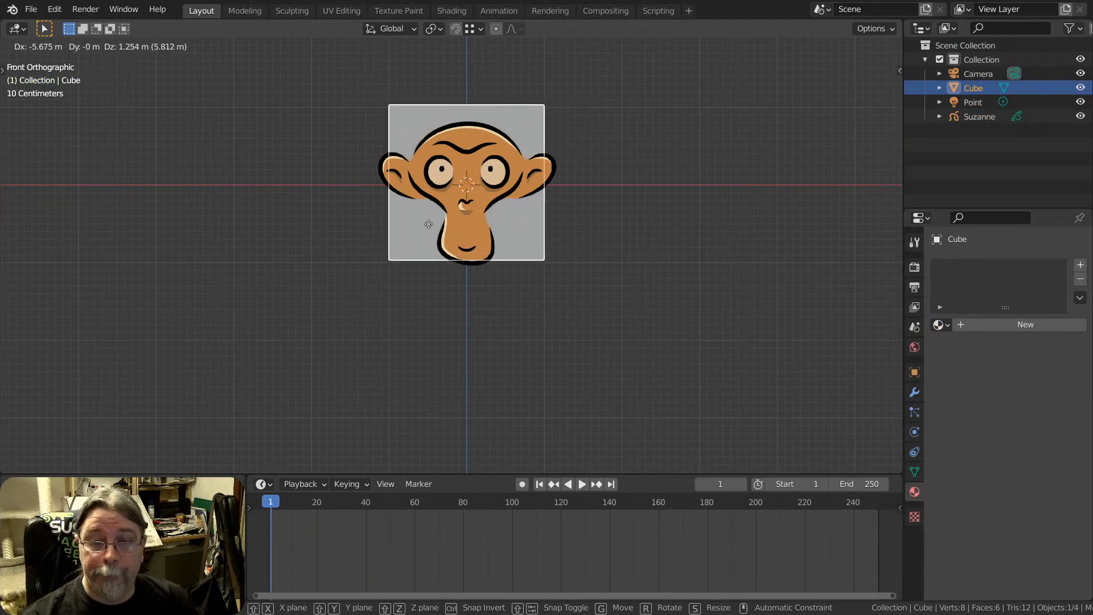
pyautogui.click(465, 231)
pyautogui.press('s')
pyautogui.click(770, 380)
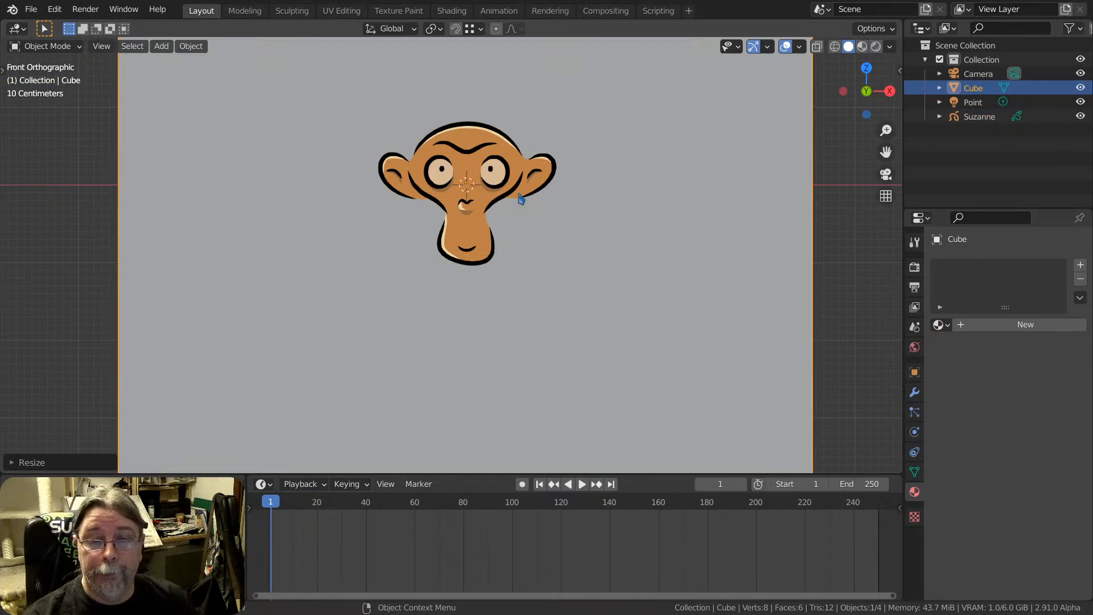
# Select the Grease Pencil monkey, switch it to Draw mode and draw one long looping pencil stroke around the head in front view
pyautogui.keyDown('shift'); pyautogui.moveTo(568, 140); pyautogui.dragTo(549, 200, button='middle'); pyautogui.keyUp('shift')
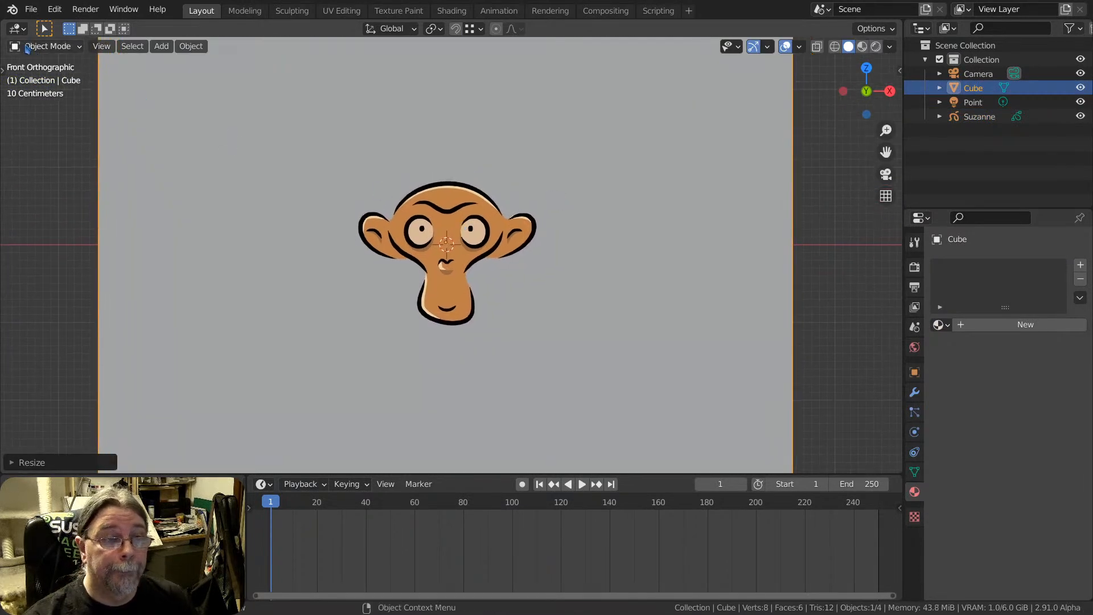
pyautogui.click(46, 46)
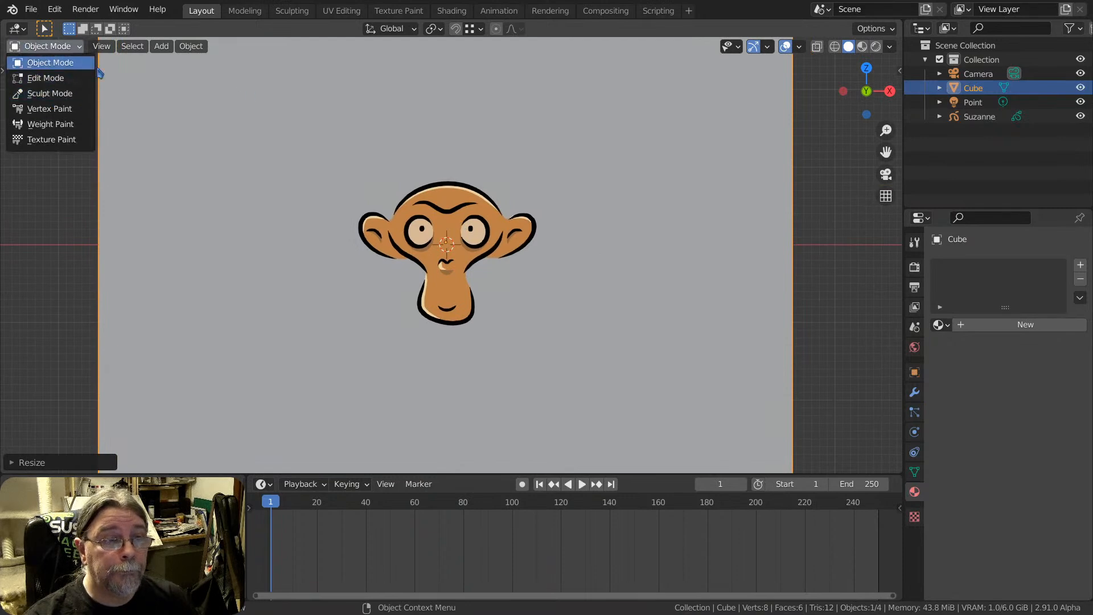
pyautogui.click(54, 62)
pyautogui.click(476, 215)
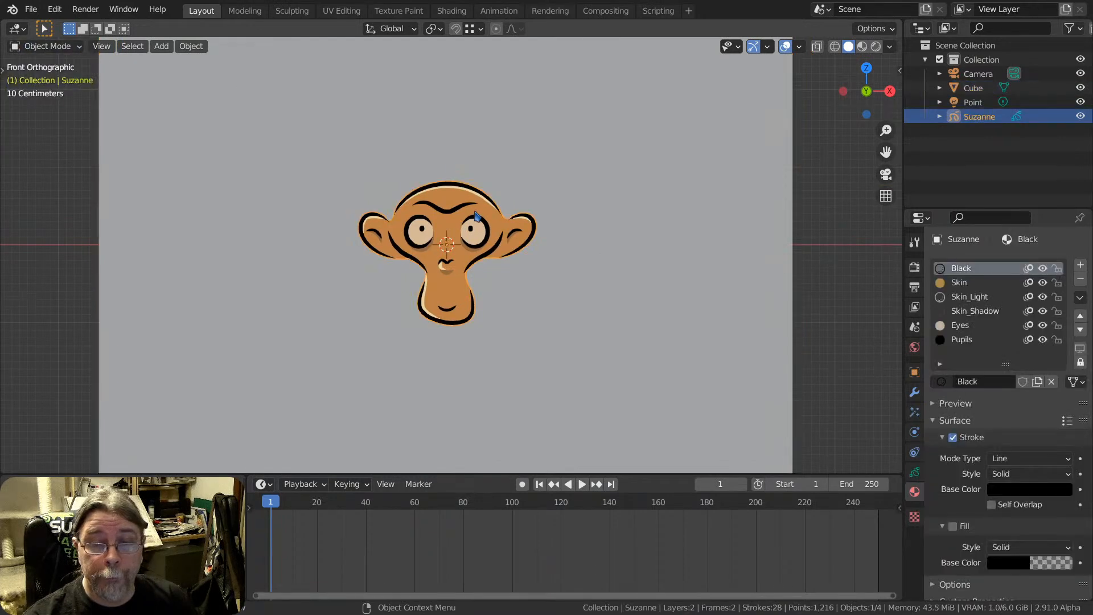
pyautogui.click(55, 50)
pyautogui.click(35, 108)
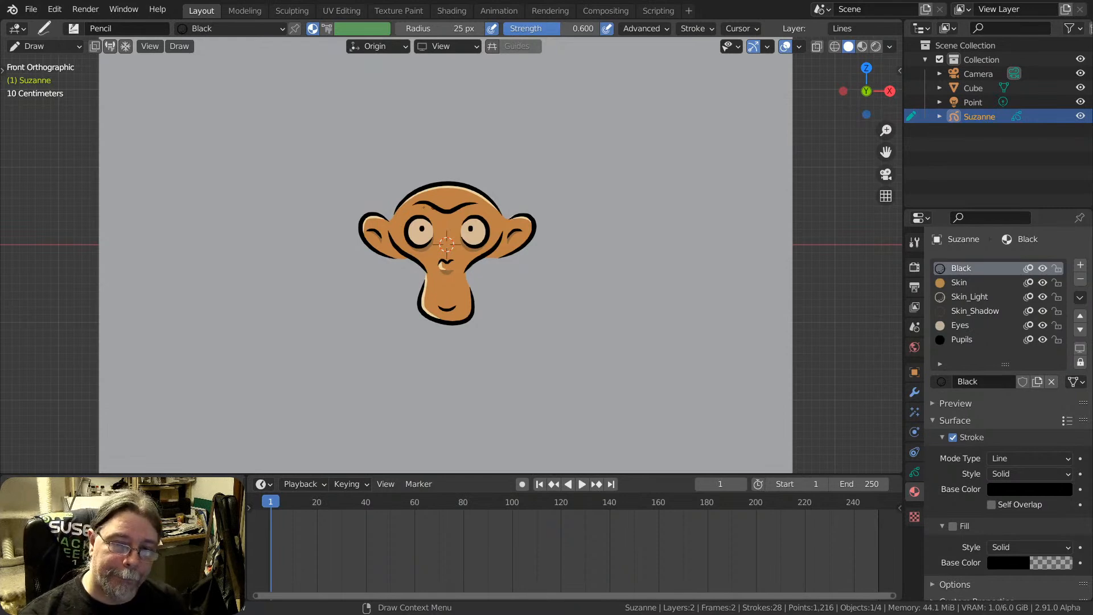
pyautogui.moveTo(373, 143)
pyautogui.mouseDown()
pyautogui.moveTo(499, 111)
pyautogui.moveTo(640, 202)
pyautogui.moveTo(673, 325)
pyautogui.moveTo(503, 398)
pyautogui.moveTo(284, 354)
pyautogui.moveTo(215, 387)
pyautogui.mouseUp()
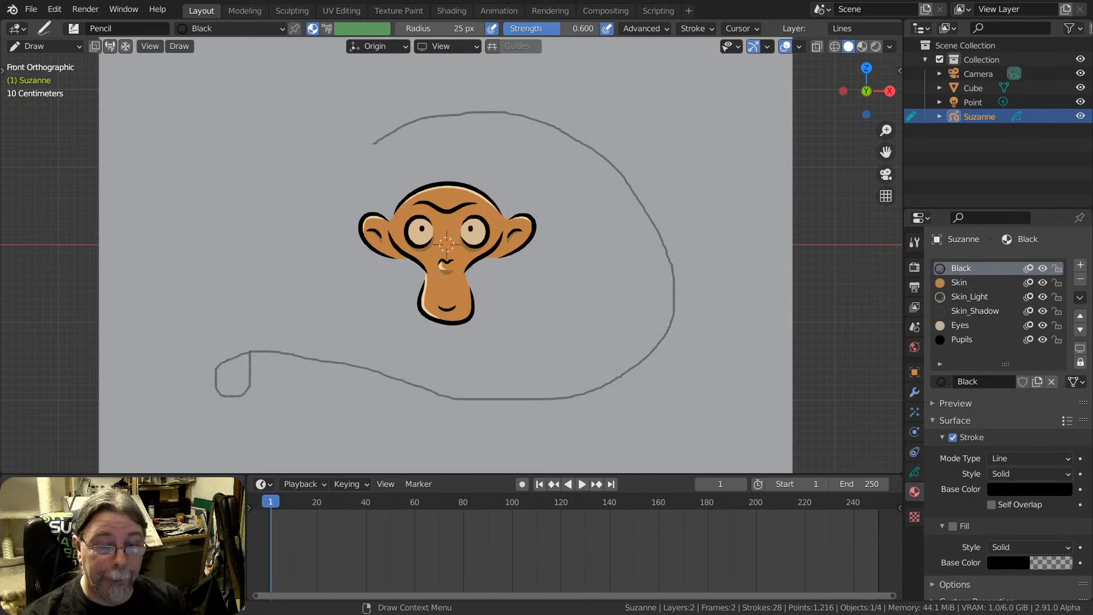
pyautogui.moveTo(249, 351)
pyautogui.mouseDown()
pyautogui.moveTo(245, 246)
pyautogui.moveTo(319, 148)
pyautogui.moveTo(401, 121)
pyautogui.moveTo(372, 170)
pyautogui.moveTo(304, 228)
pyautogui.moveTo(337, 317)
pyautogui.moveTo(343, 400)
pyautogui.moveTo(640, 433)
pyautogui.mouseUp()
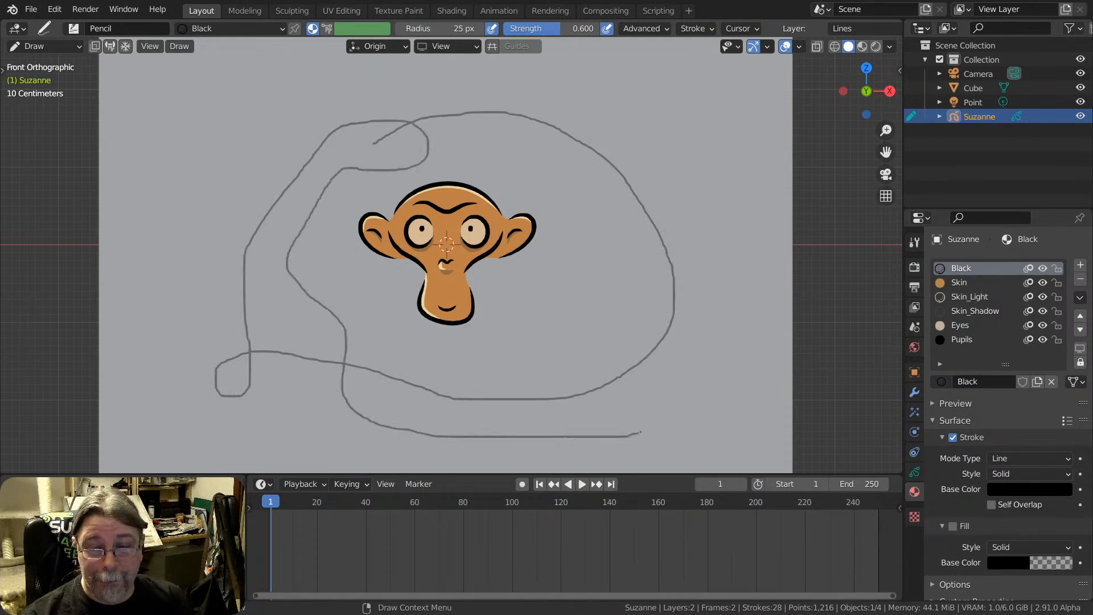
# Try moving the monkey's strokes in Edit Mode and the whole object in Object Mode, and return to Draw mode
pyautogui.press('Tab')
pyautogui.press('g')
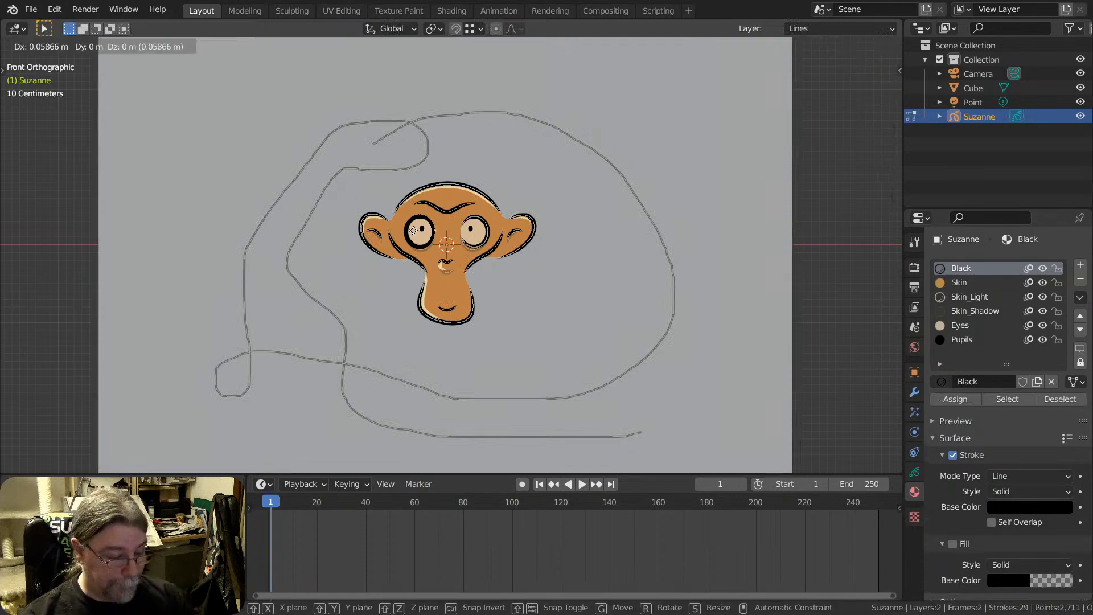
pyautogui.press('Escape')
pyautogui.press('Tab')
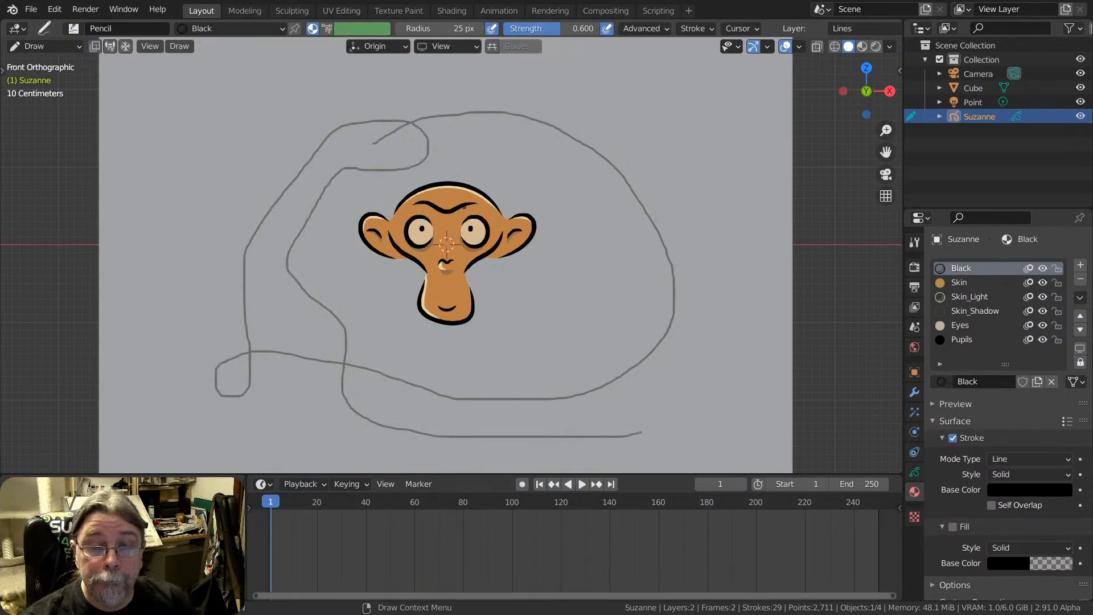
pyautogui.hotkey('ctrl', 'Tab')
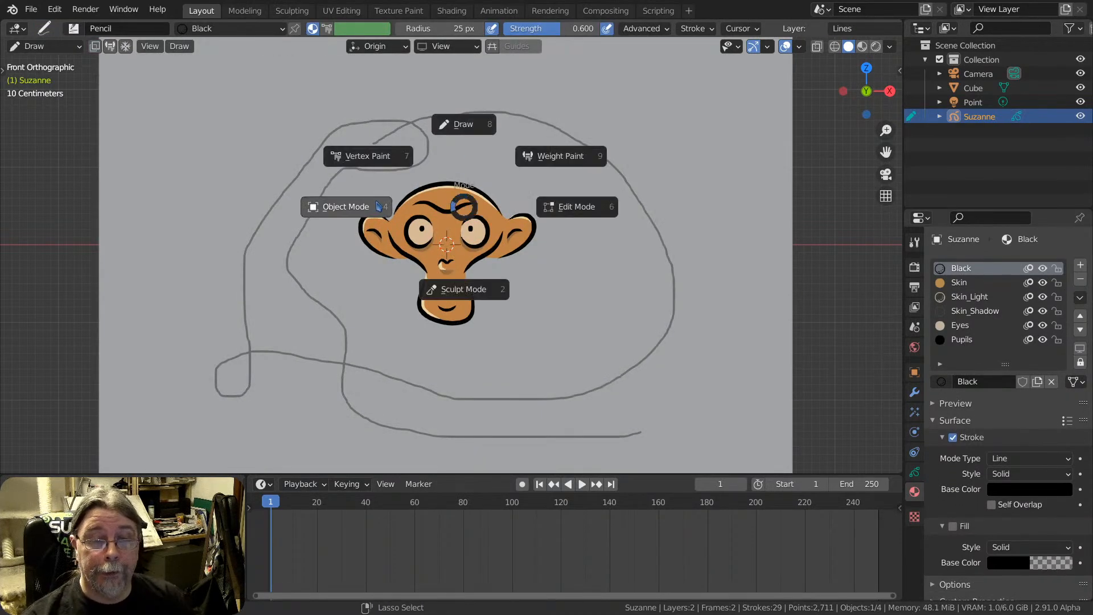
pyautogui.click(345, 208)
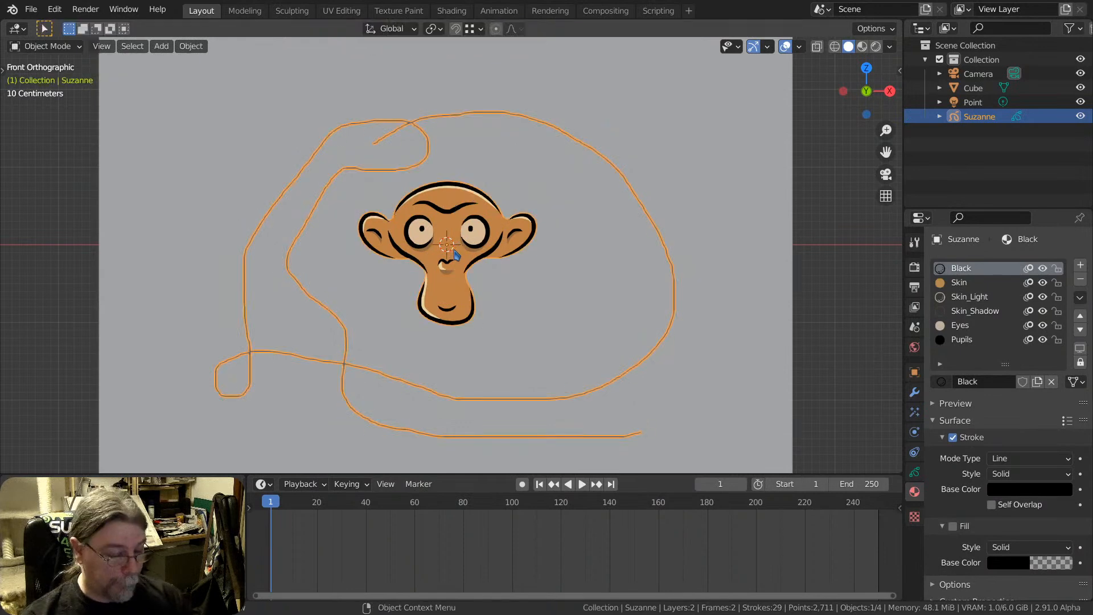
pyautogui.press('g')
pyautogui.press('Escape')
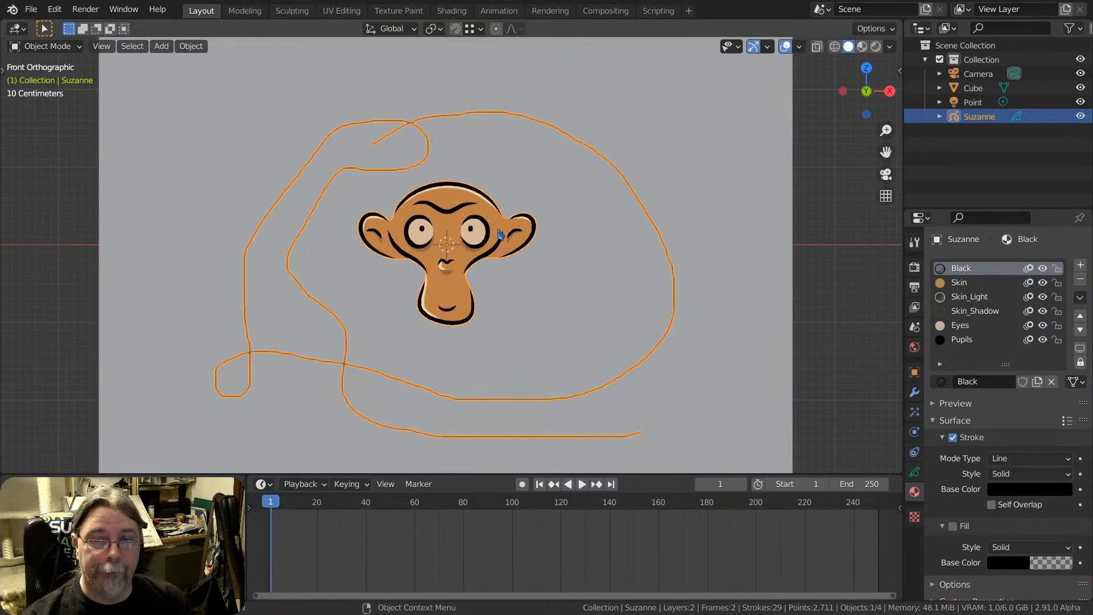
pyautogui.hotkey('ctrl', 'Tab')
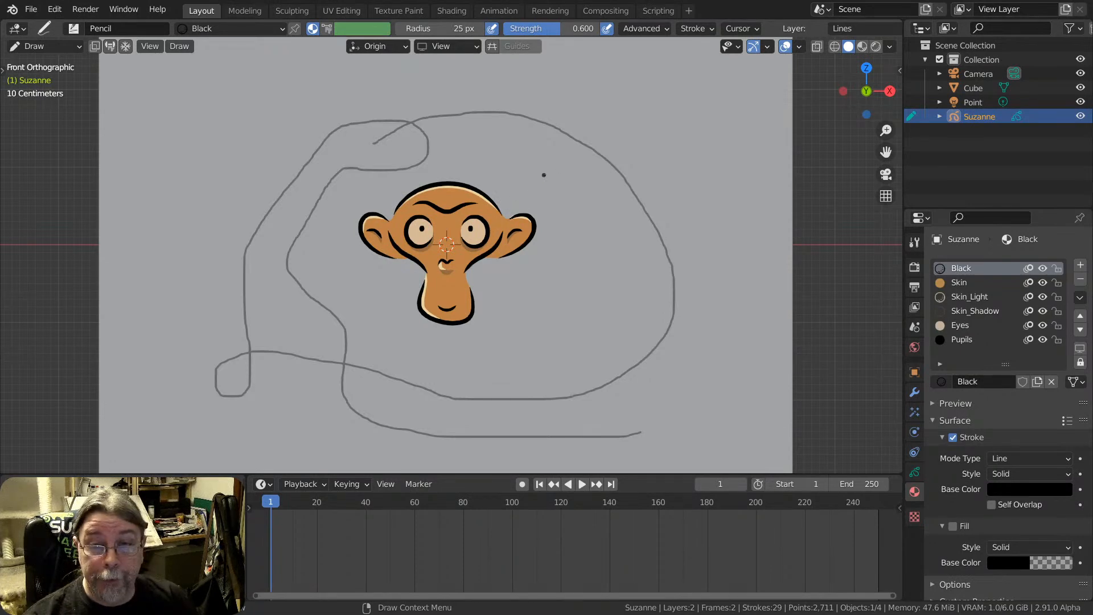
# Set the stroke placement to Surface and draw a curled stroke on the upper part of the cube's front face
pyautogui.moveTo(582, 156); pyautogui.dragTo(502, 214, button='middle')
pyautogui.scroll(-6, 541, 191)
pyautogui.scroll(4, 510, 197)
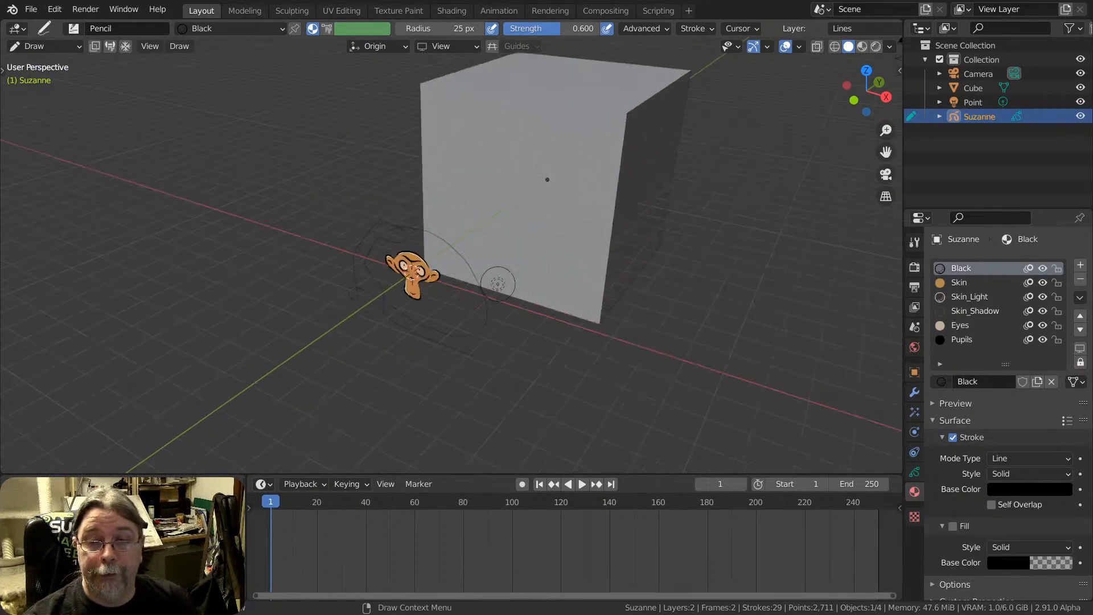
pyautogui.moveTo(486, 182); pyautogui.dragTo(550, 182, button='middle')
pyautogui.press('KP_1')
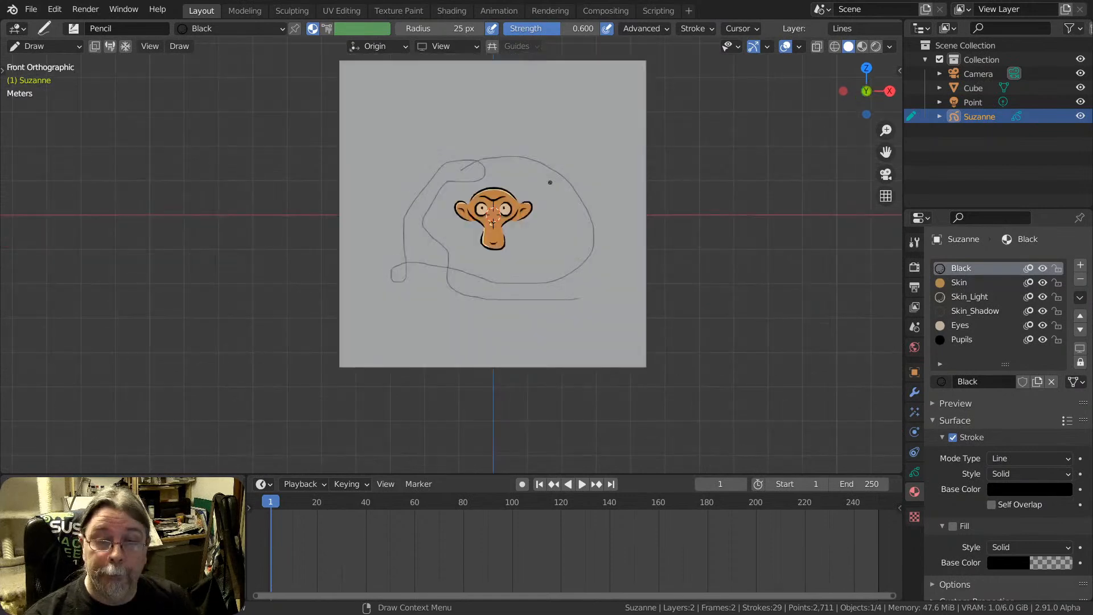
pyautogui.click(439, 48)
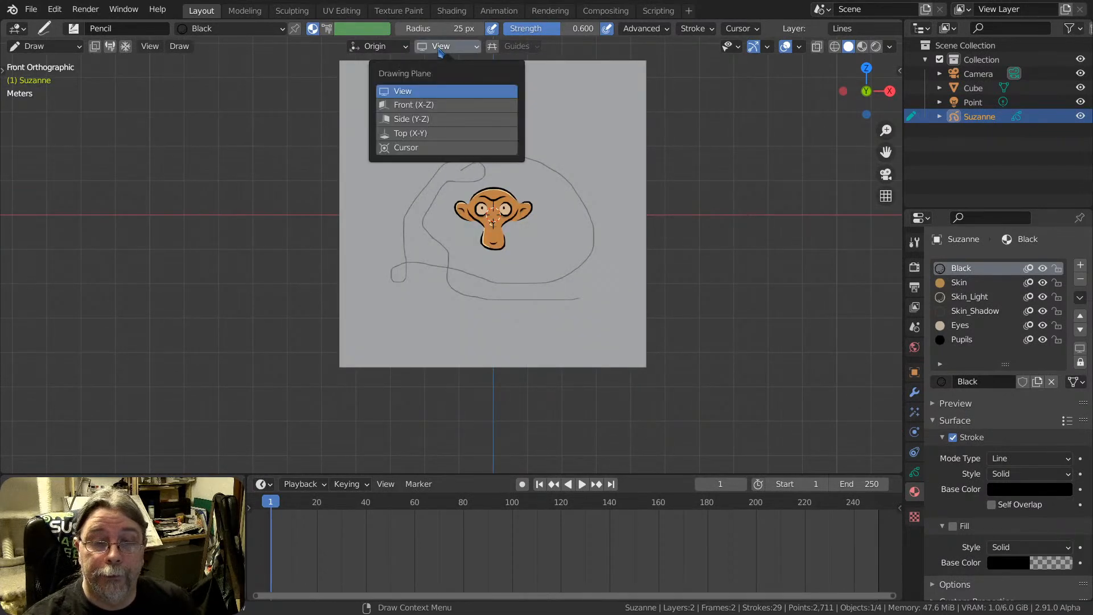
pyautogui.moveTo(360, 47)
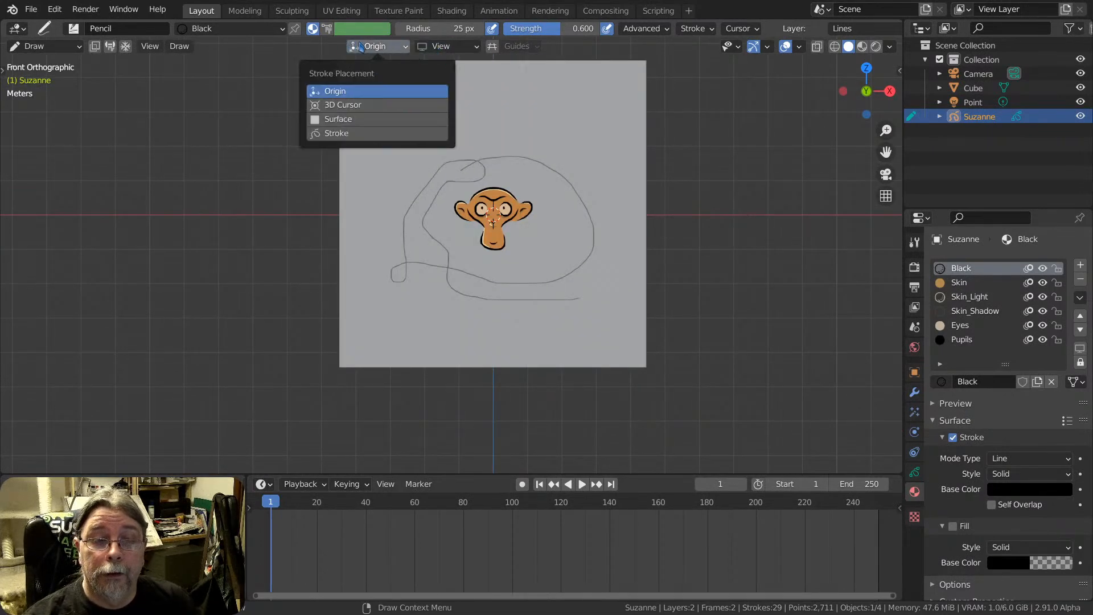
pyautogui.click(362, 119)
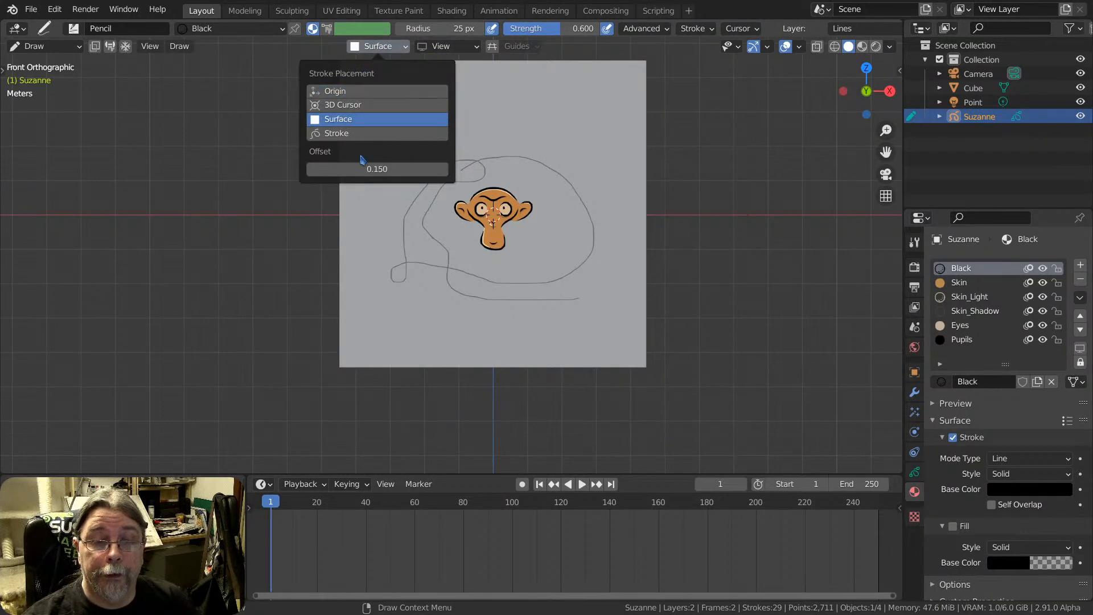
pyautogui.moveTo(508, 101)
pyautogui.mouseDown()
pyautogui.moveTo(589, 146)
pyautogui.moveTo(575, 105)
pyautogui.moveTo(548, 120)
pyautogui.mouseUp()
pyautogui.moveTo(603, 121)
pyautogui.mouseDown(button='middle')
pyautogui.moveTo(523, 146)
pyautogui.moveTo(504, 166)
pyautogui.moveTo(608, 200)
pyautogui.moveTo(592, 158)
pyautogui.moveTo(554, 152)
pyautogui.moveTo(651, 167)
pyautogui.moveTo(517, 154)
pyautogui.mouseUp(button='middle')
pyautogui.press('KP_1')
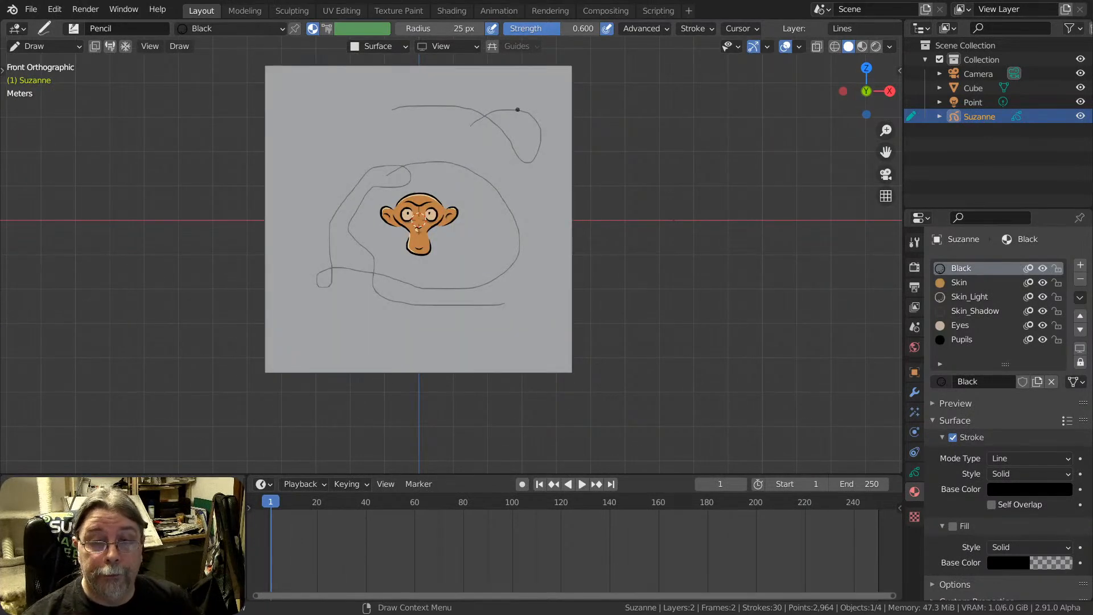
# From an angled view, draw a stroke that wraps around the cube's front, side and top faces
pyautogui.moveTo(537, 92)
pyautogui.mouseDown(button='middle')
pyautogui.moveTo(498, 139)
pyautogui.moveTo(512, 151)
pyautogui.moveTo(451, 214)
pyautogui.moveTo(444, 278)
pyautogui.mouseUp(button='middle')
pyautogui.moveTo(529, 153); pyautogui.dragTo(415, 162)
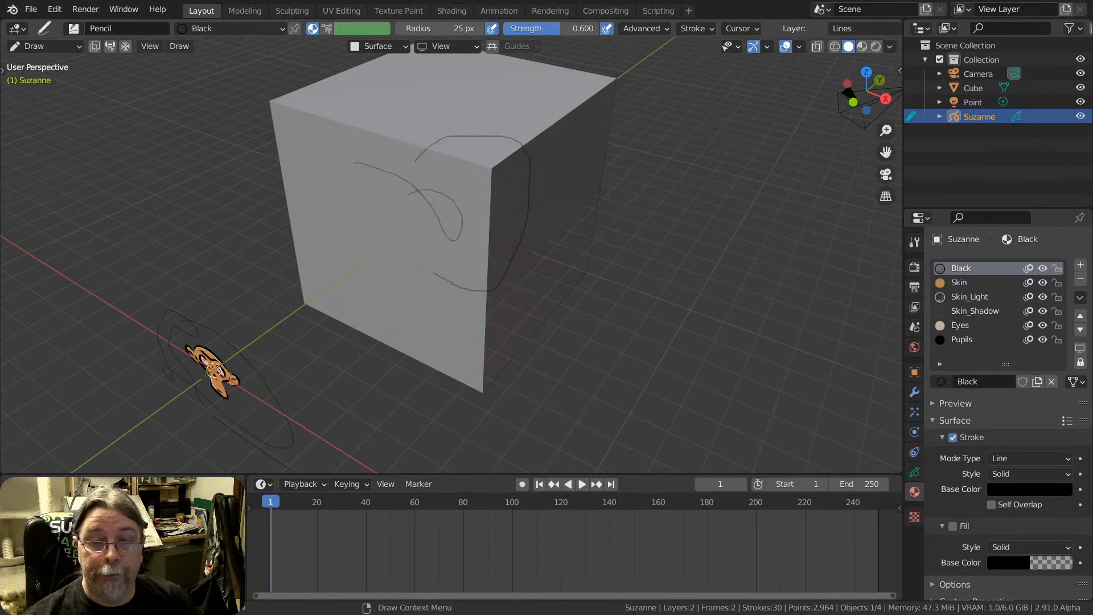
pyautogui.moveTo(507, 204)
pyautogui.mouseDown(button='middle')
pyautogui.moveTo(298, 172)
pyautogui.moveTo(409, 162)
pyautogui.moveTo(510, 127)
pyautogui.moveTo(575, 68)
pyautogui.moveTo(695, 165)
pyautogui.moveTo(559, 207)
pyautogui.moveTo(455, 139)
pyautogui.moveTo(398, 164)
pyautogui.moveTo(371, 136)
pyautogui.moveTo(373, 114)
pyautogui.mouseUp(button='middle')
# Set the surface offset to 0.01 and draw a larger stroke wrapping around the cube's front, side and top faces
pyautogui.click(378, 46)
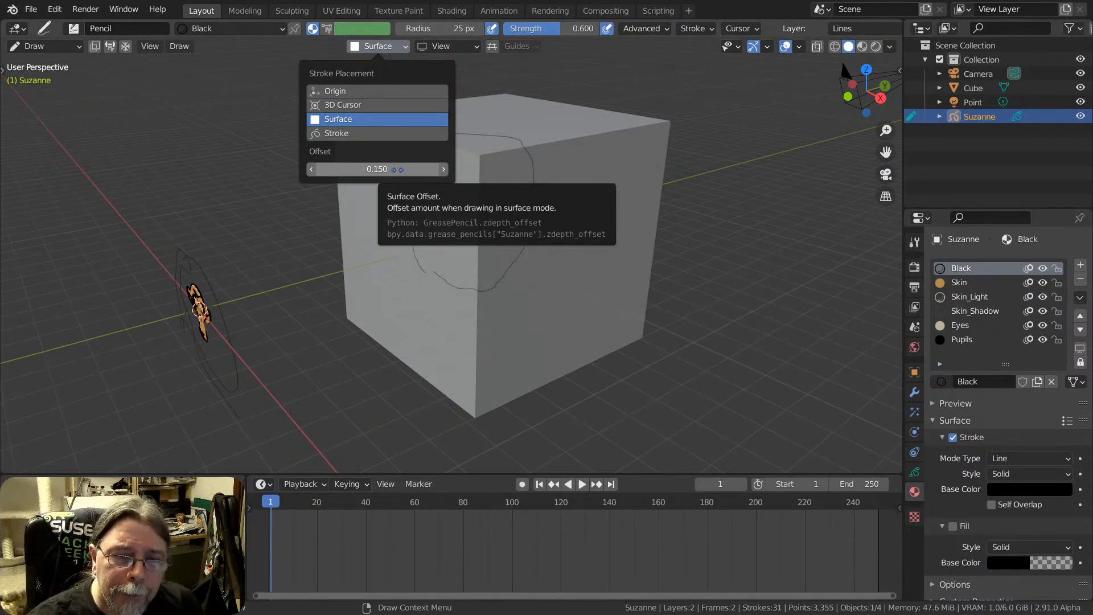
pyautogui.click(390, 169)
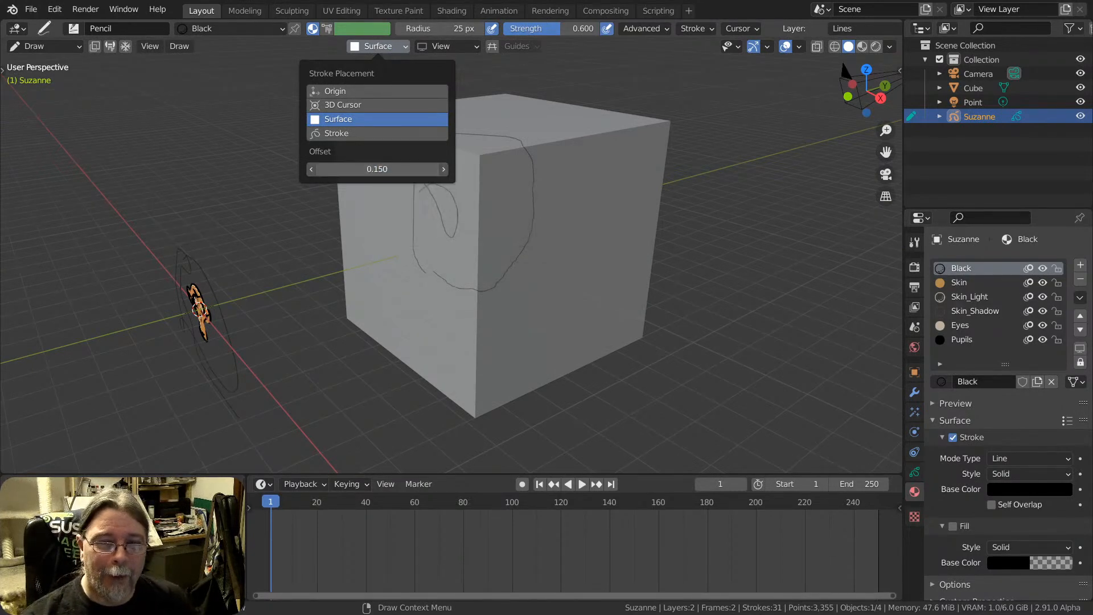
pyautogui.press('BackSpace')
pyautogui.press('BackSpace')
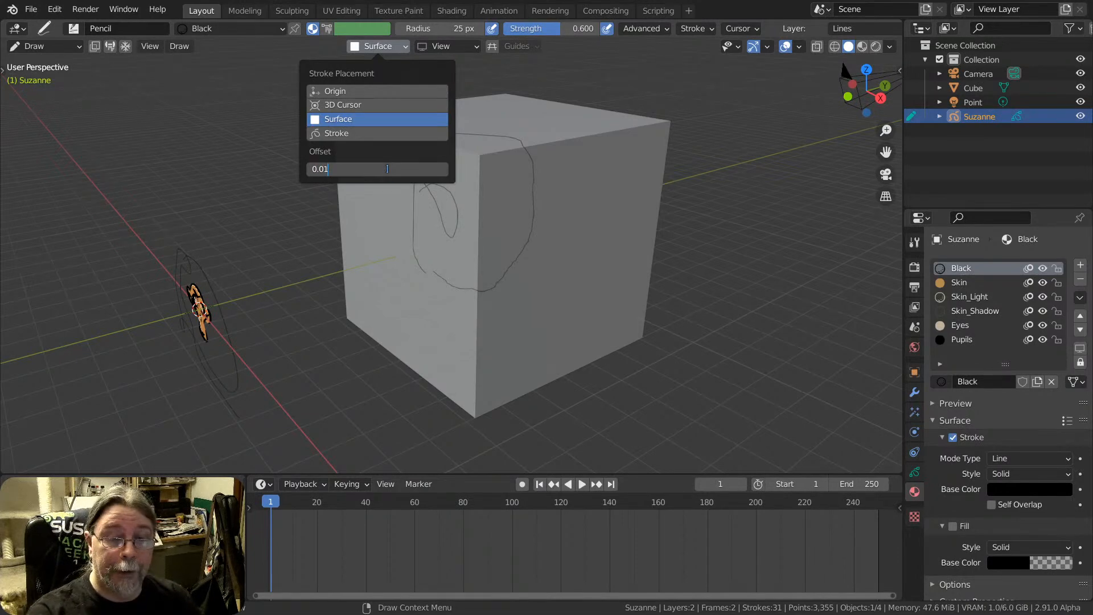
pyautogui.press('Return')
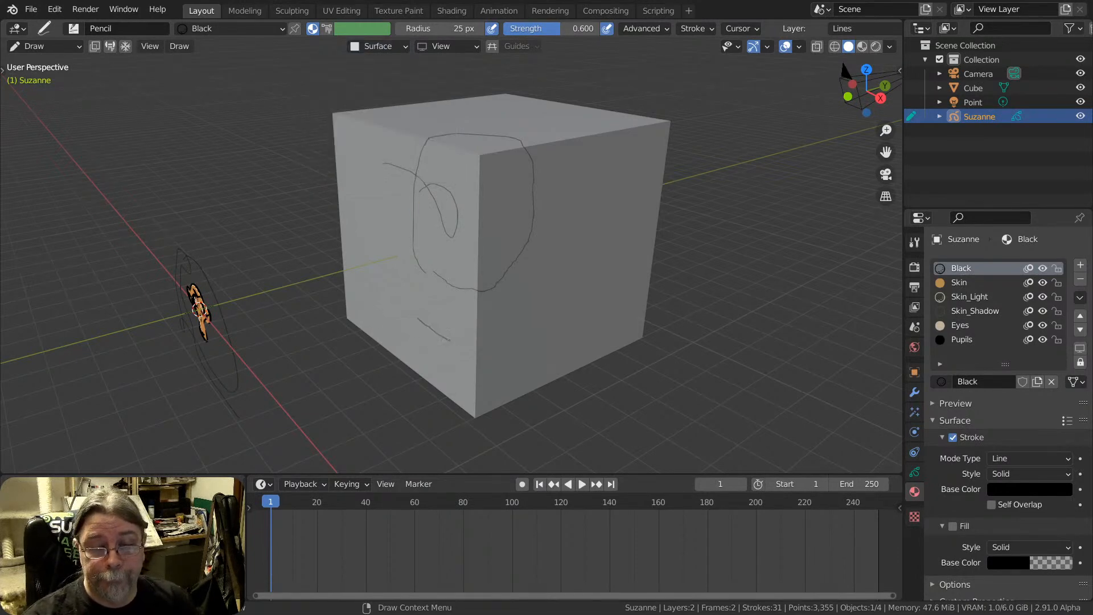
pyautogui.moveTo(450, 341)
pyautogui.mouseDown()
pyautogui.moveTo(536, 335)
pyautogui.moveTo(558, 184)
pyautogui.moveTo(383, 126)
pyautogui.moveTo(369, 218)
pyautogui.mouseUp()
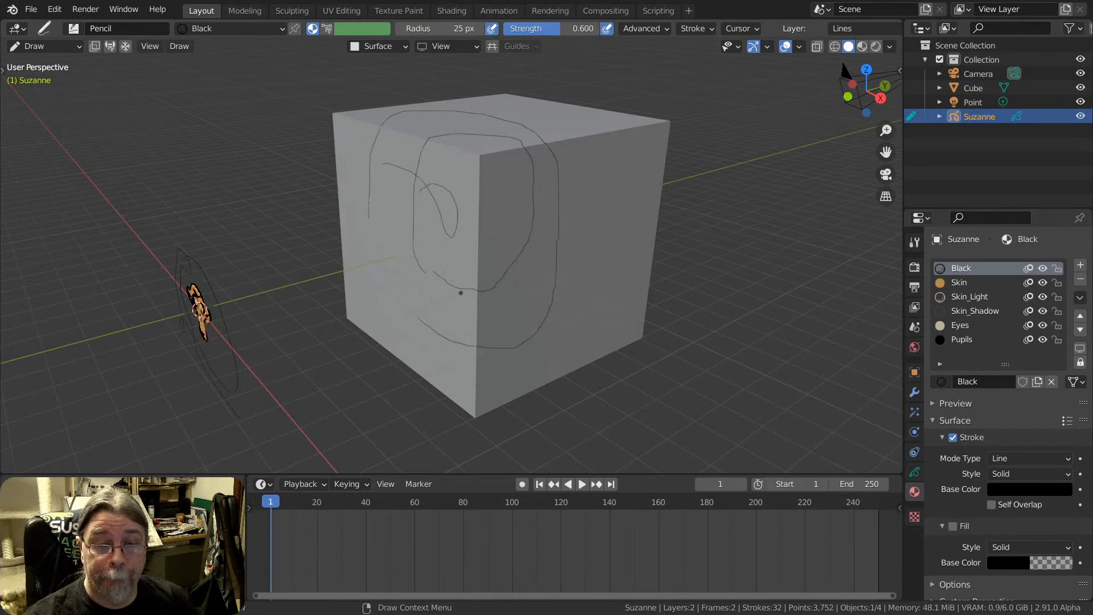
pyautogui.moveTo(461, 292); pyautogui.dragTo(488, 243, button='middle')
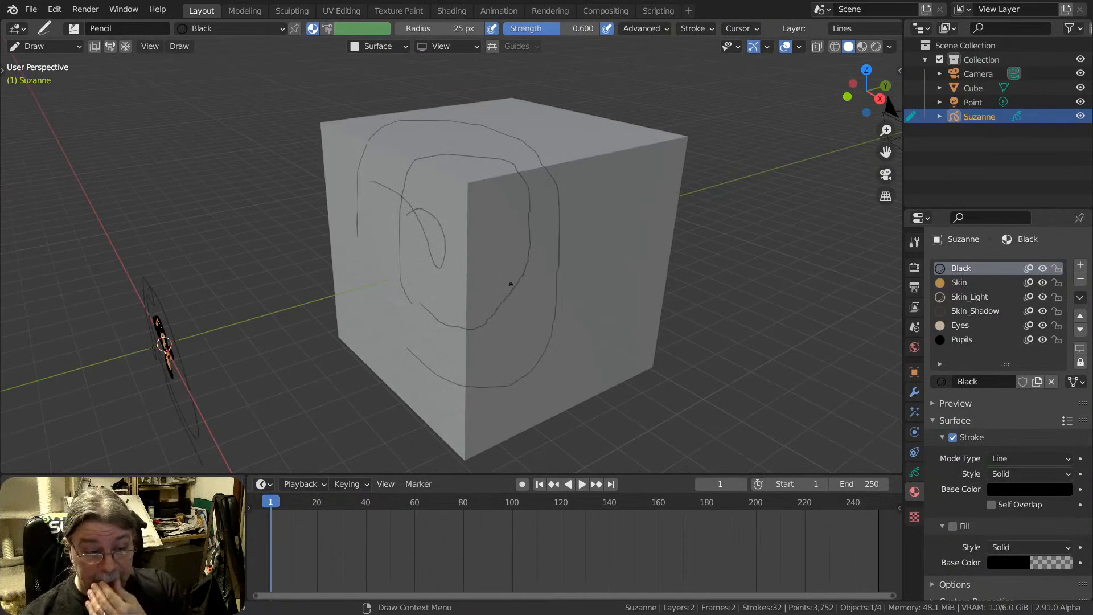
pyautogui.moveTo(508, 222); pyautogui.dragTo(525, 261, button='middle')
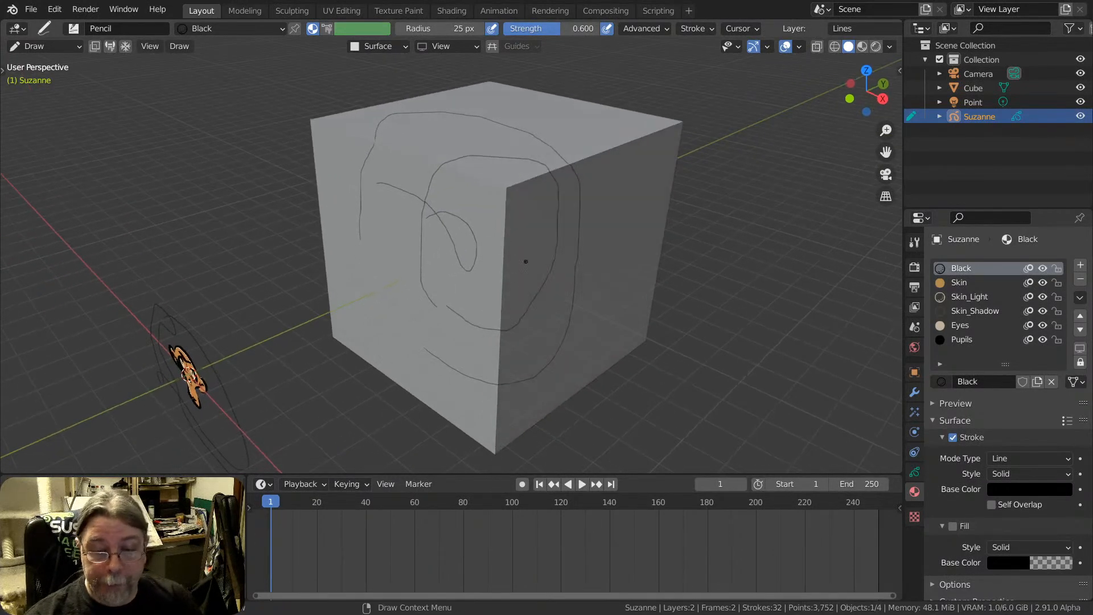
# Enable automatic keyframing and draw curved strokes across the cube's faces on frames 1 and 2
pyautogui.click(522, 483)
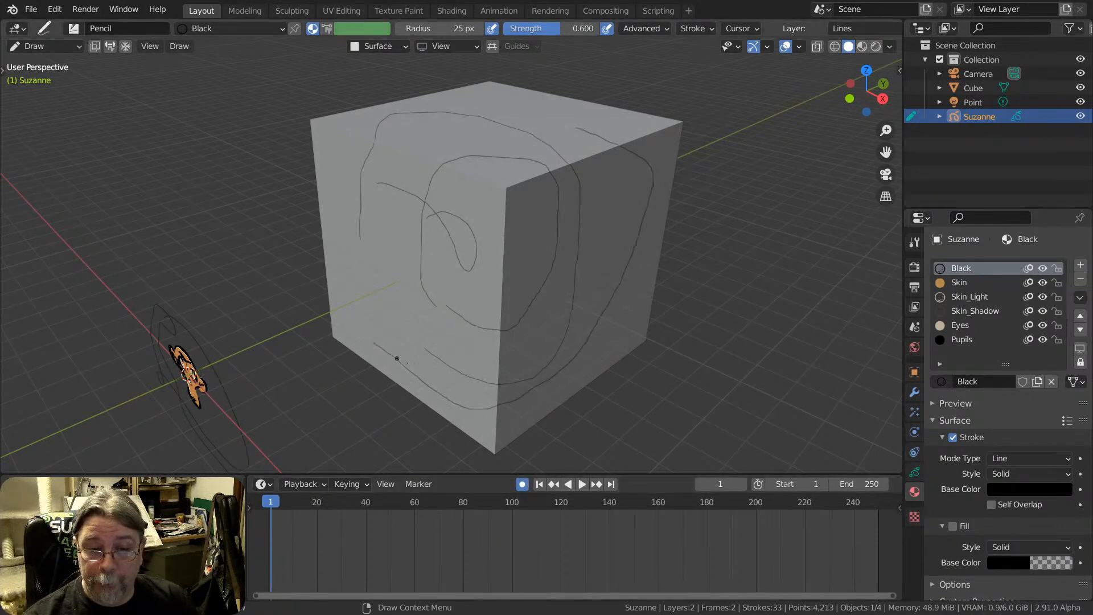
pyautogui.press('Right')
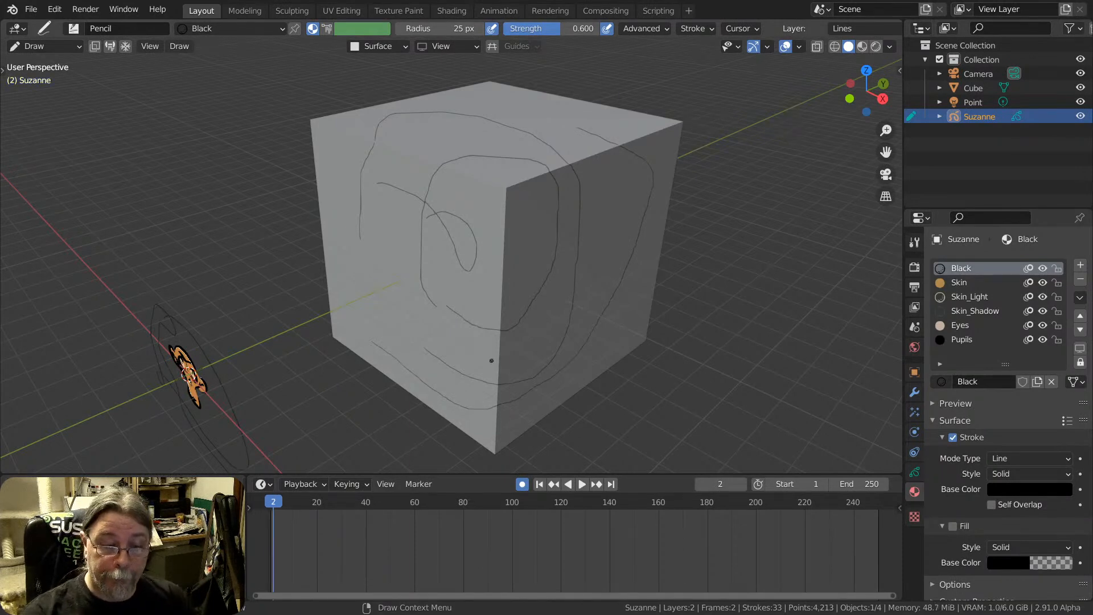
pyautogui.press('Left')
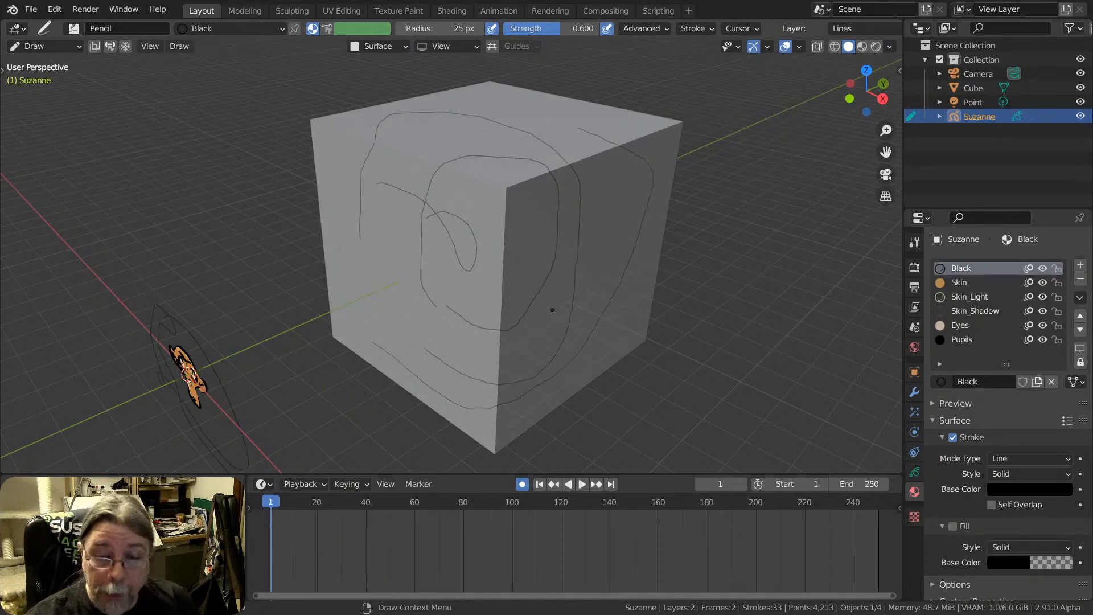
pyautogui.press('Right')
pyautogui.moveTo(420, 344)
pyautogui.mouseDown()
pyautogui.moveTo(529, 384)
pyautogui.moveTo(619, 257)
pyautogui.mouseUp()
# On frames 3 and 4, draw progressively smaller and higher curves across the cube's near vertical edge
pyautogui.press('Right')
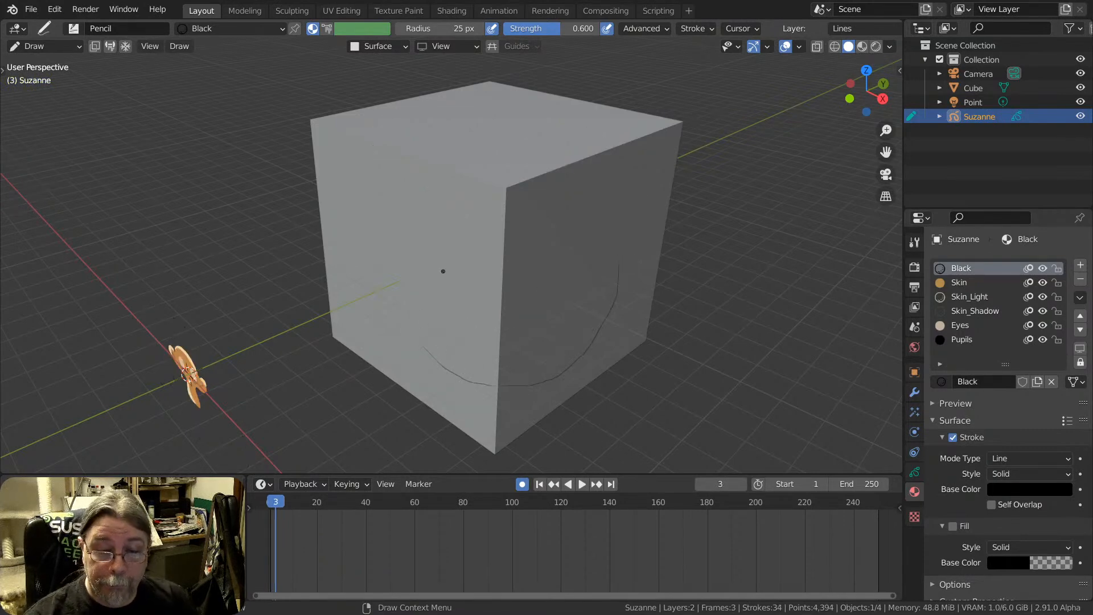
pyautogui.moveTo(442, 336); pyautogui.dragTo(461, 347)
pyautogui.moveTo(579, 294); pyautogui.dragTo(583, 268)
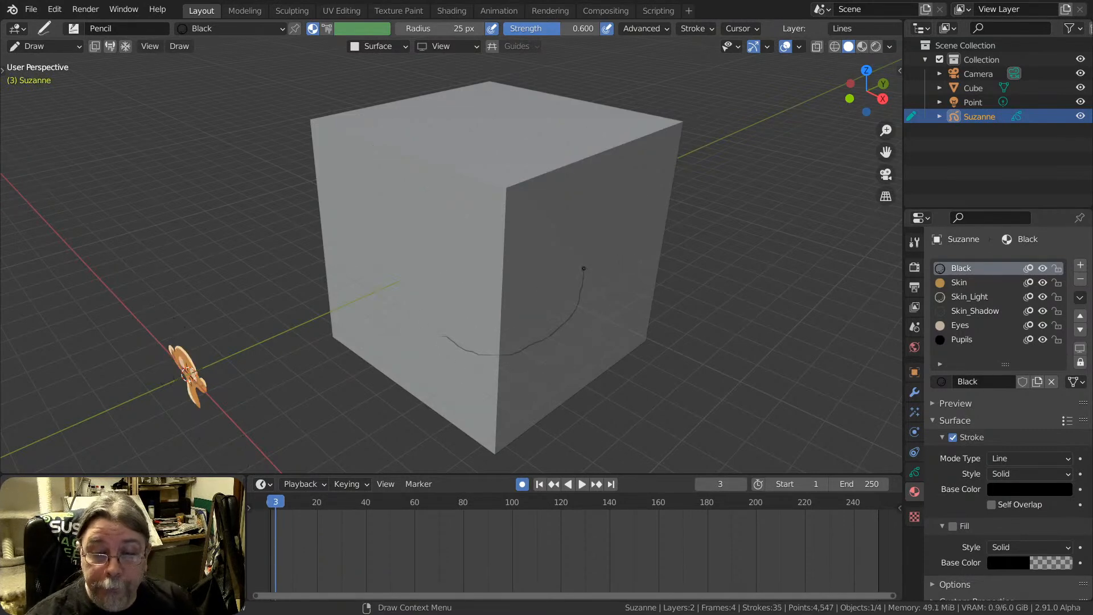
pyautogui.press('Right')
pyautogui.moveTo(462, 312); pyautogui.dragTo(494, 323)
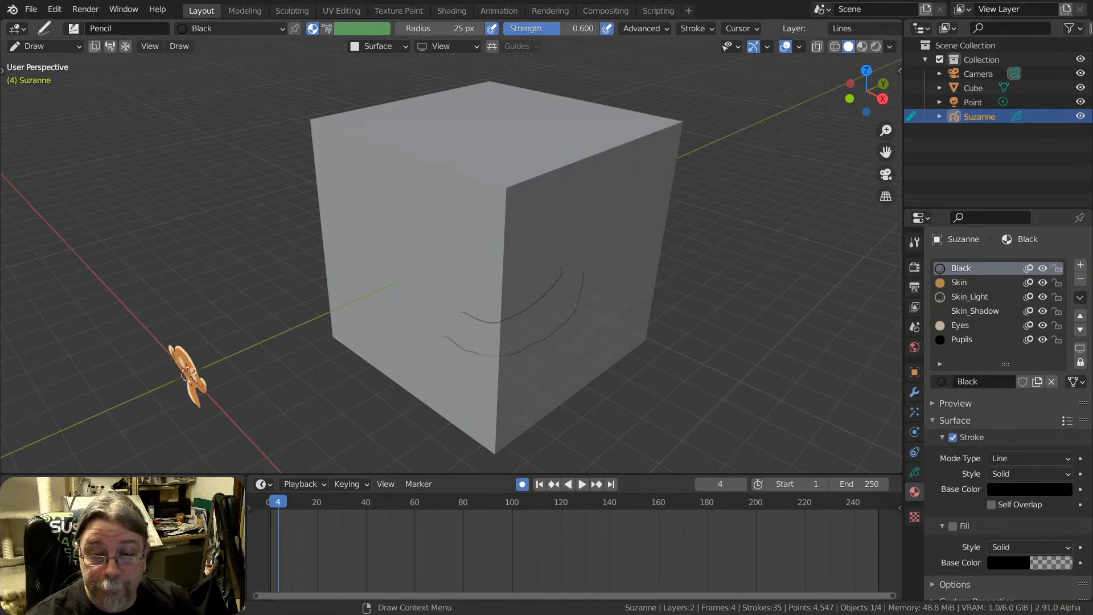
pyautogui.moveTo(562, 268); pyautogui.dragTo(562, 267)
# Step back and forth through frames 1 to 4 to examine the frame-by-frame stroke animation on the cube
pyautogui.press('Left')
pyautogui.press('Left')
pyautogui.press('Left')
pyautogui.press('Left')
pyautogui.press('Right')
pyautogui.press('Right')
pyautogui.press('Right')
pyautogui.press('Right')
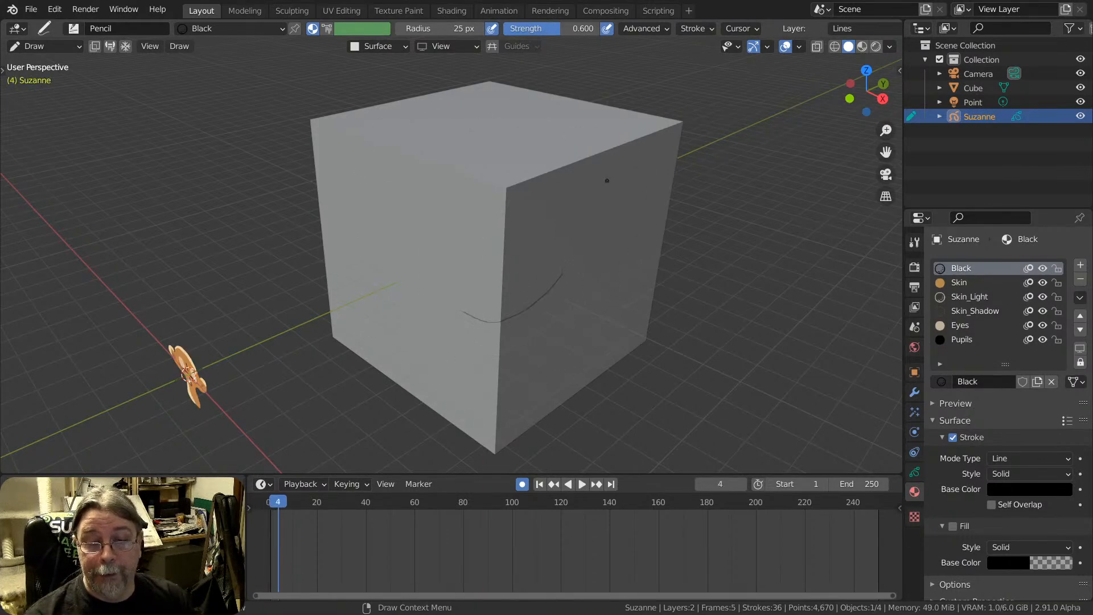
pyautogui.press('Left')
pyautogui.press('Left')
pyautogui.press('Right')
pyautogui.press('Right')
pyautogui.press('Left')
pyautogui.press('Left')
pyautogui.press('Left')
pyautogui.press('Right')
pyautogui.press('Right')
pyautogui.press('Right')
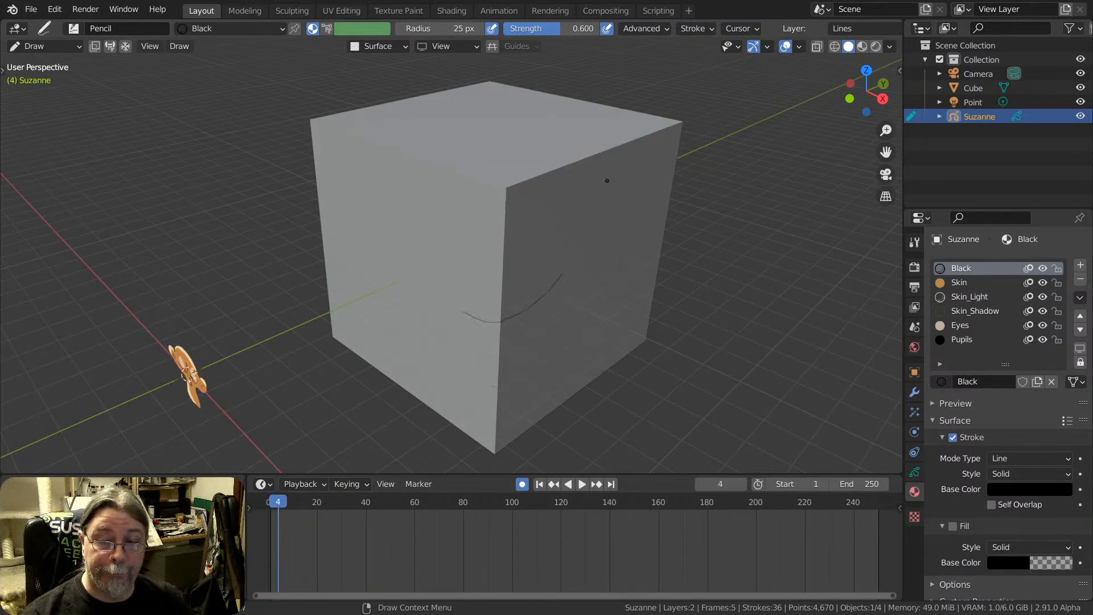
pyautogui.press('Right')
pyautogui.press('Left')
pyautogui.press('Left')
pyautogui.press('Left')
pyautogui.press('Right')
pyautogui.press('Right')
# Step through frames 1 to 4 again to compare the curves drawn on the cube at each frame
pyautogui.press('Left')
pyautogui.press('Left')
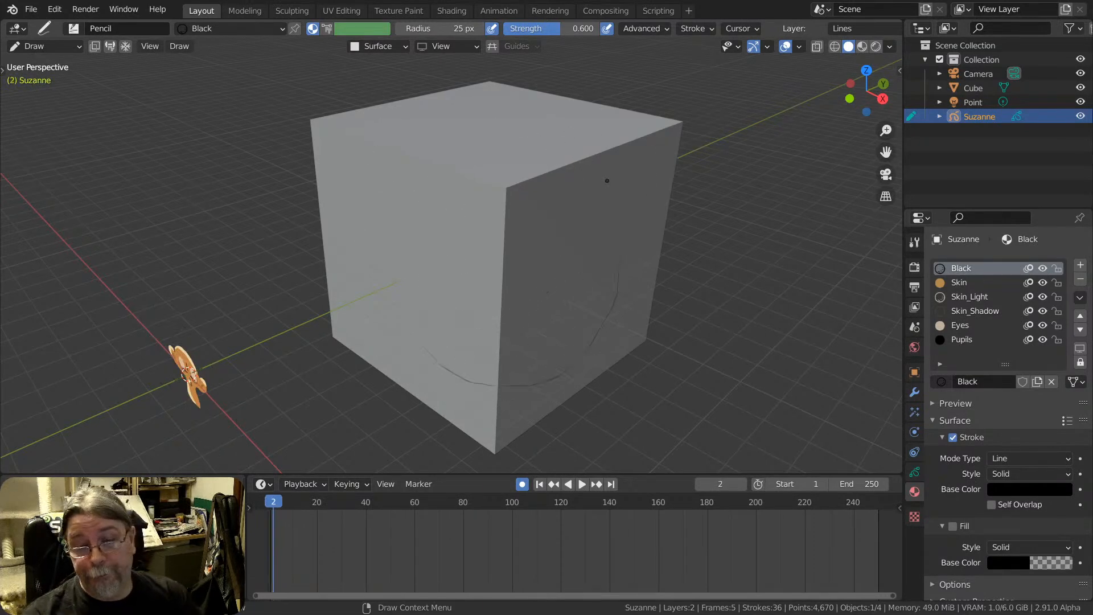
pyautogui.press('Right')
pyautogui.press('Right')
pyautogui.press('Left')
pyautogui.press('Left')
pyautogui.press('Right')
pyautogui.press('Right')
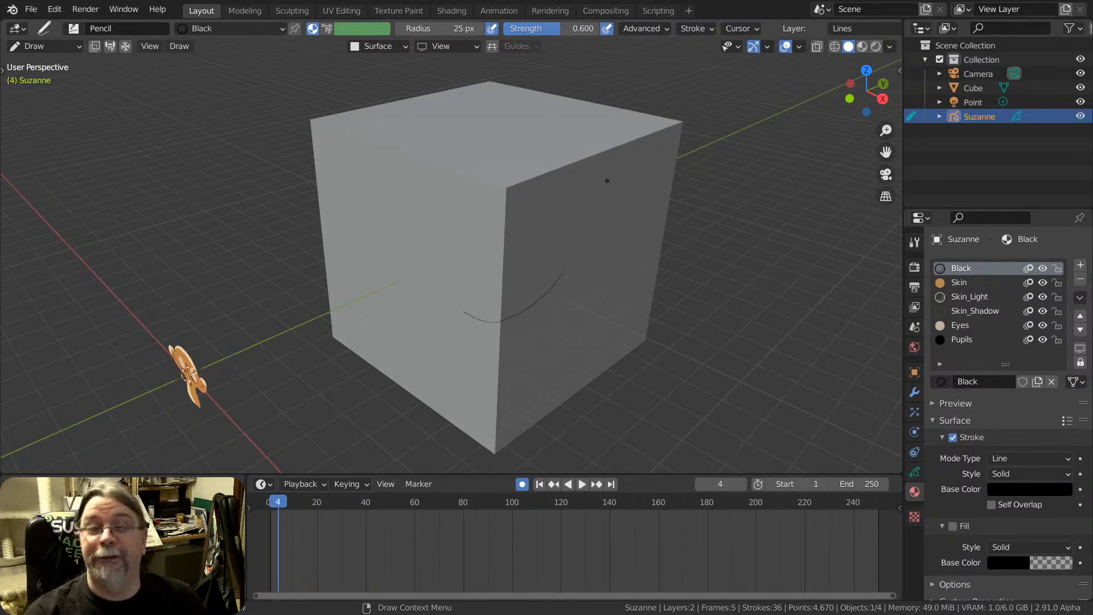
pyautogui.press('Left')
pyautogui.press('Left')
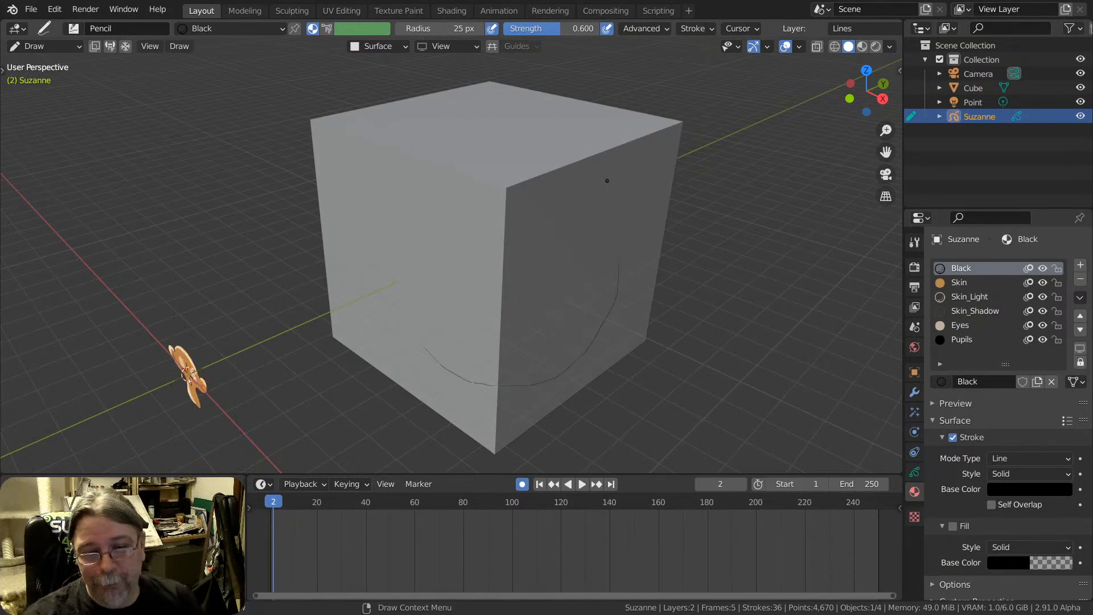
pyautogui.press('Left')
pyautogui.press('Right')
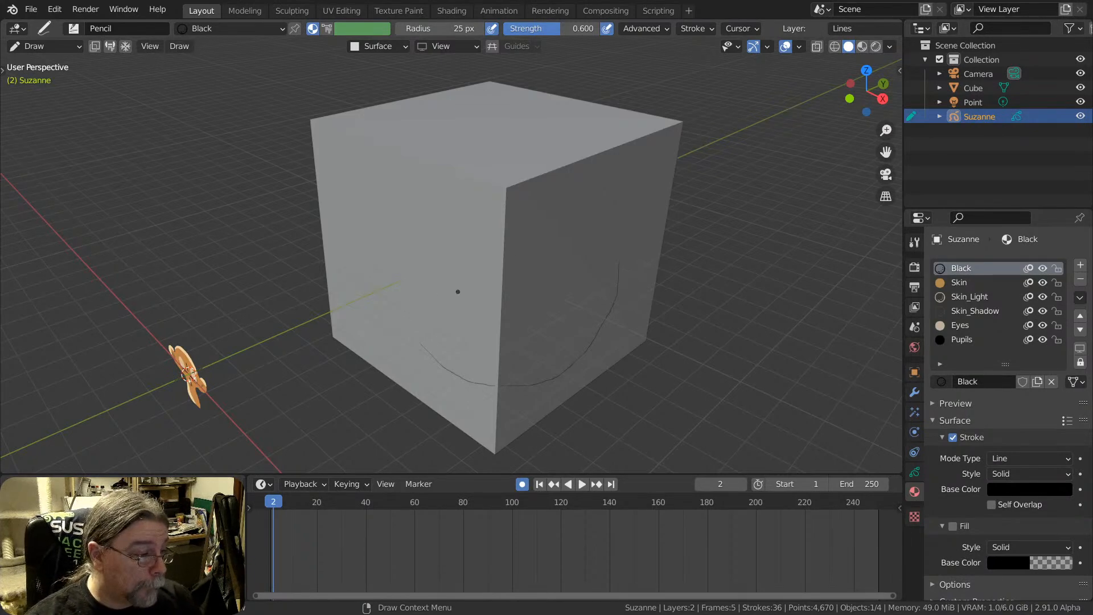
# Leave Draw mode and put the Suzanne Grease Pencil object into Object Mode
pyautogui.moveTo(492, 173)
pyautogui.mouseDown(button='middle')
pyautogui.moveTo(517, 220)
pyautogui.moveTo(512, 236)
pyautogui.moveTo(528, 242)
pyautogui.moveTo(517, 195)
pyautogui.mouseUp(button='middle')
pyautogui.press('Tab')
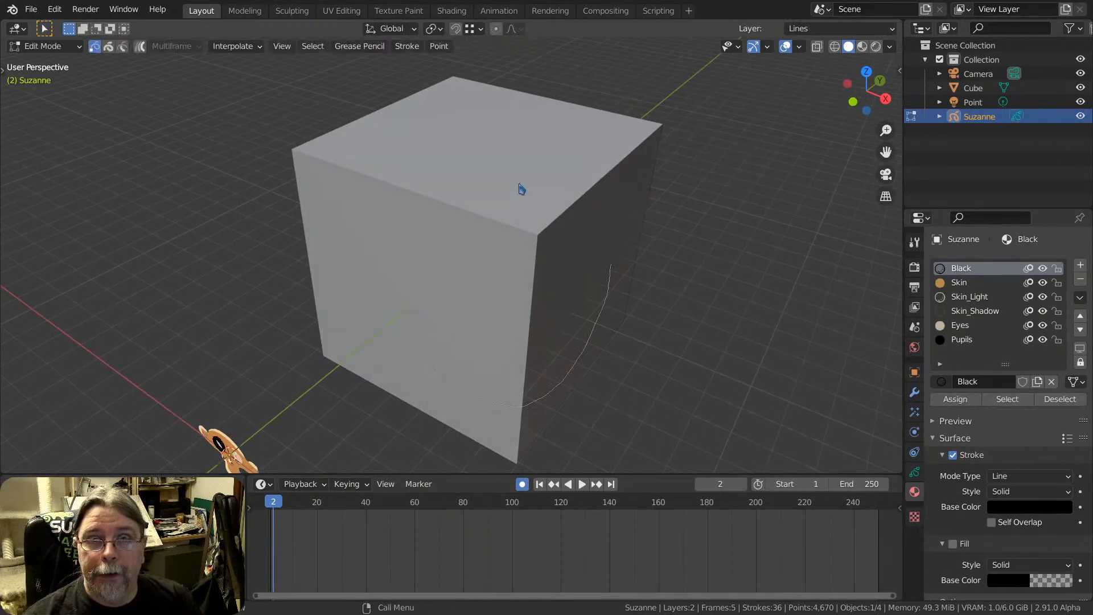
pyautogui.press('Tab')
pyautogui.press('Tab')
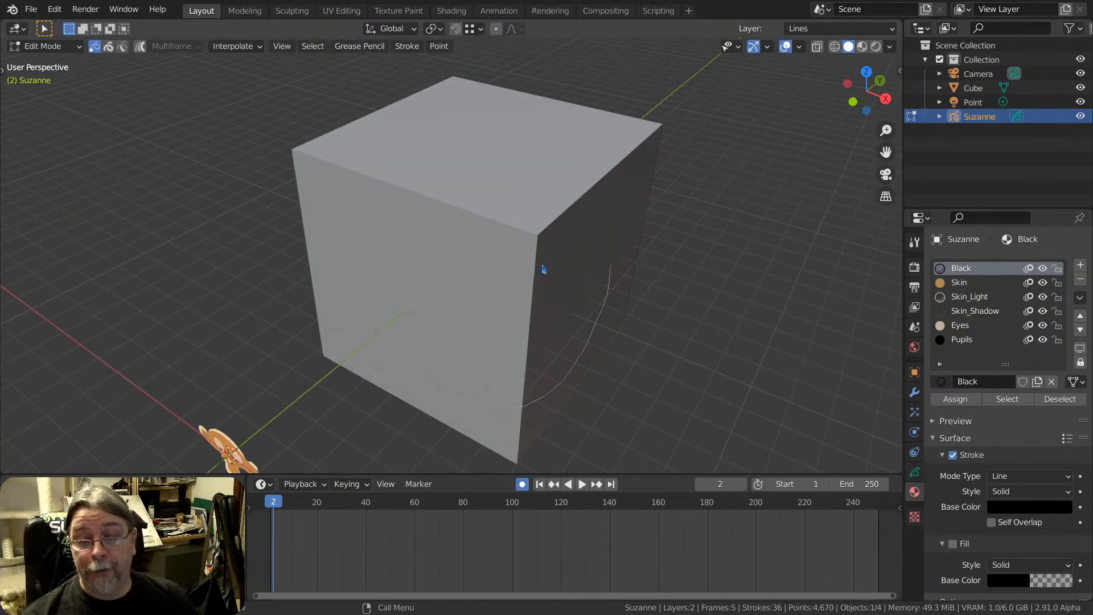
pyautogui.press('Tab')
pyautogui.press('Tab')
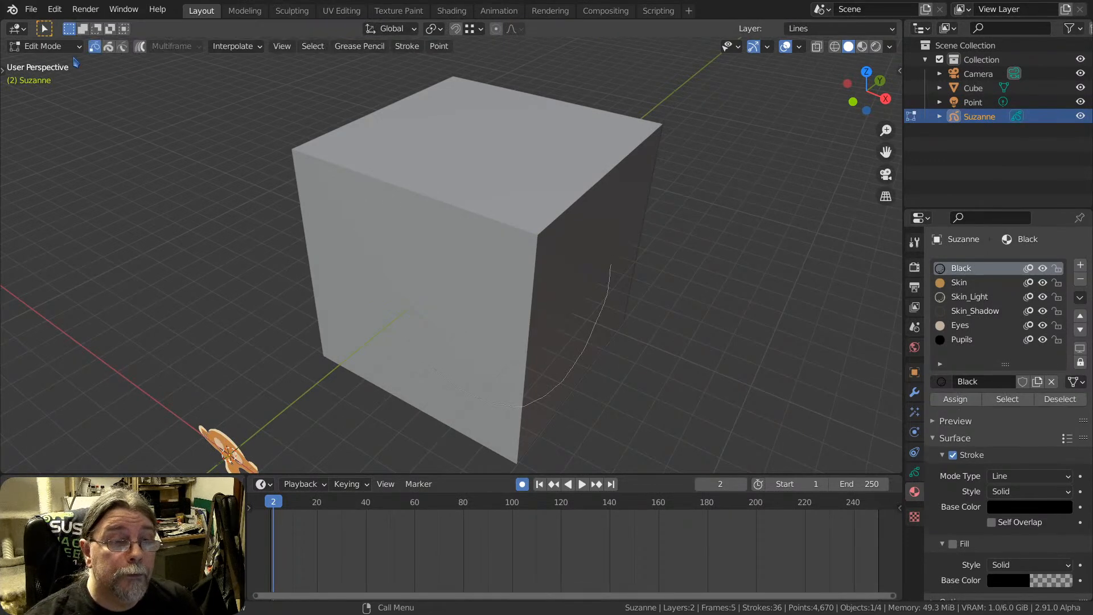
pyautogui.click(46, 47)
pyautogui.click(57, 64)
# Delete the Suzanne Grease Pencil object together with all of its strokes on the cube
pyautogui.click(537, 182)
pyautogui.scroll(-3, 530, 217)
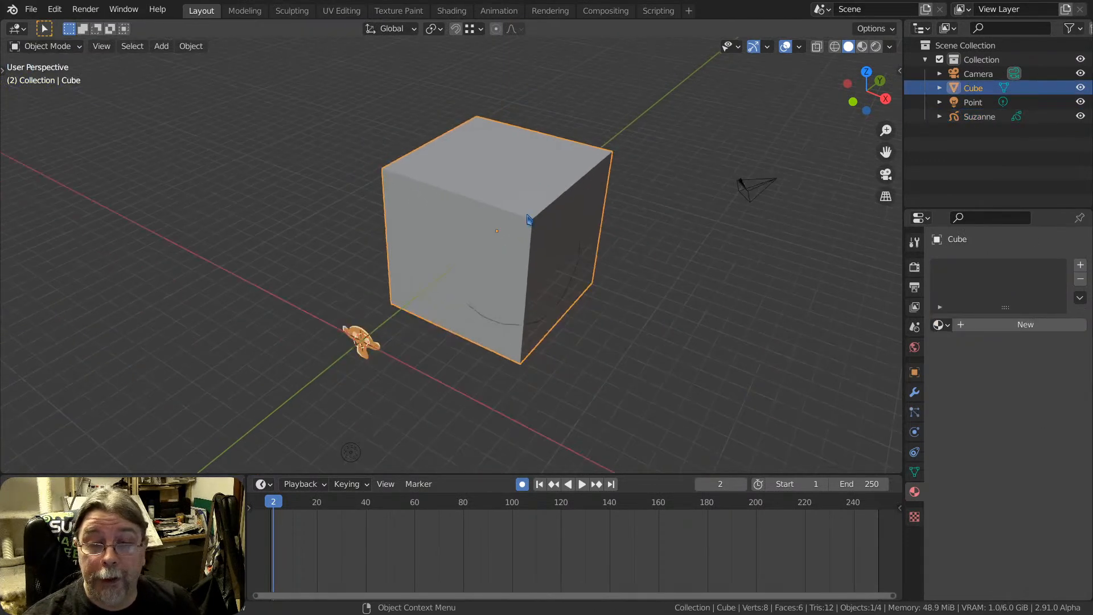
pyautogui.moveTo(529, 217); pyautogui.dragTo(517, 262, button='middle')
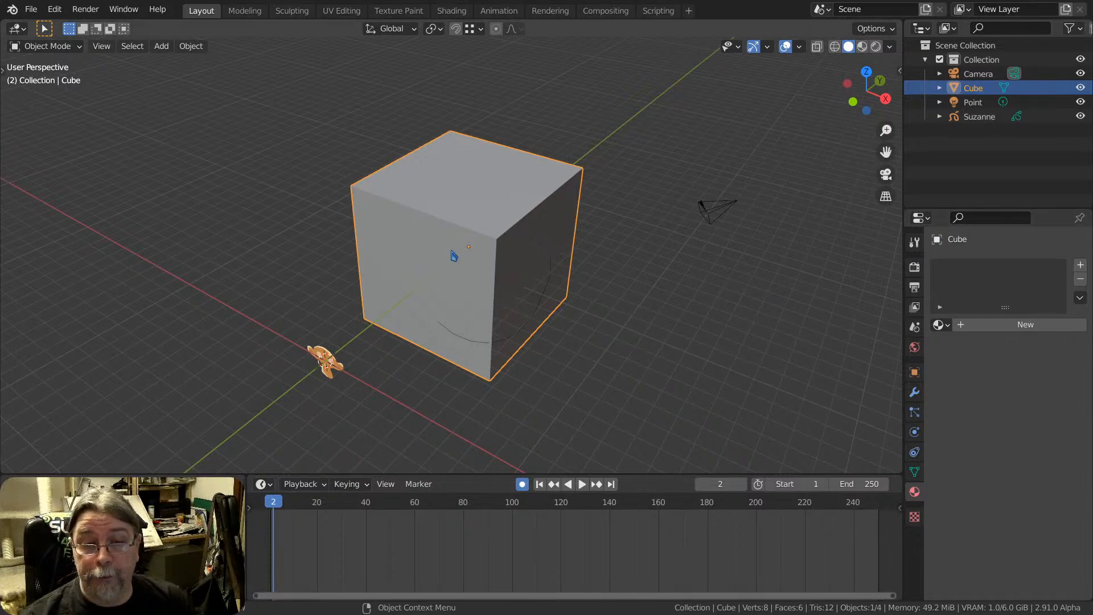
pyautogui.moveTo(454, 255); pyautogui.dragTo(378, 350, button='middle')
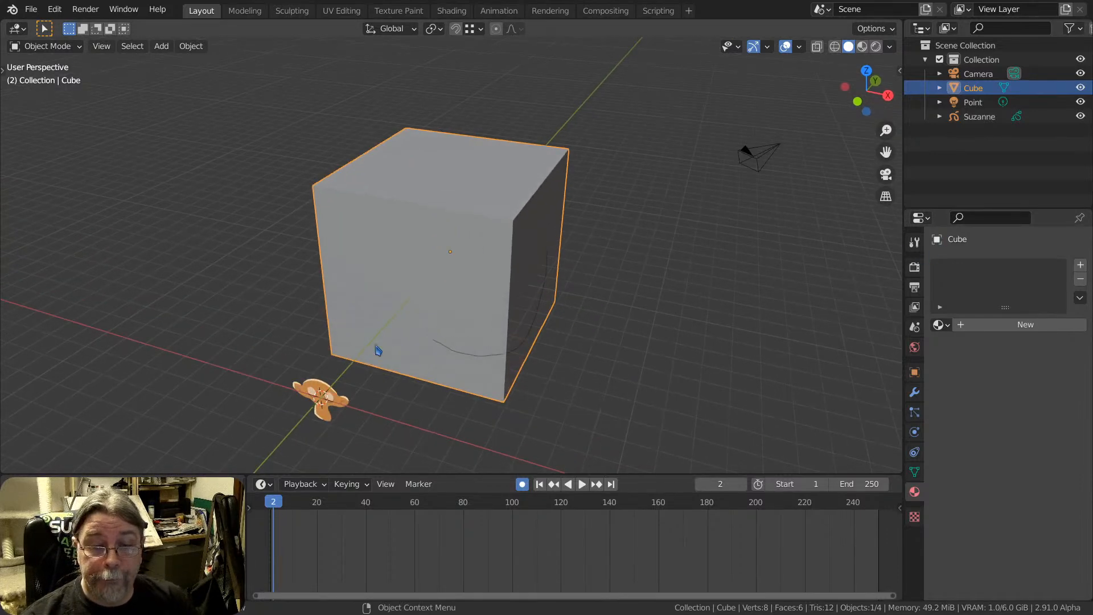
pyautogui.click(318, 400)
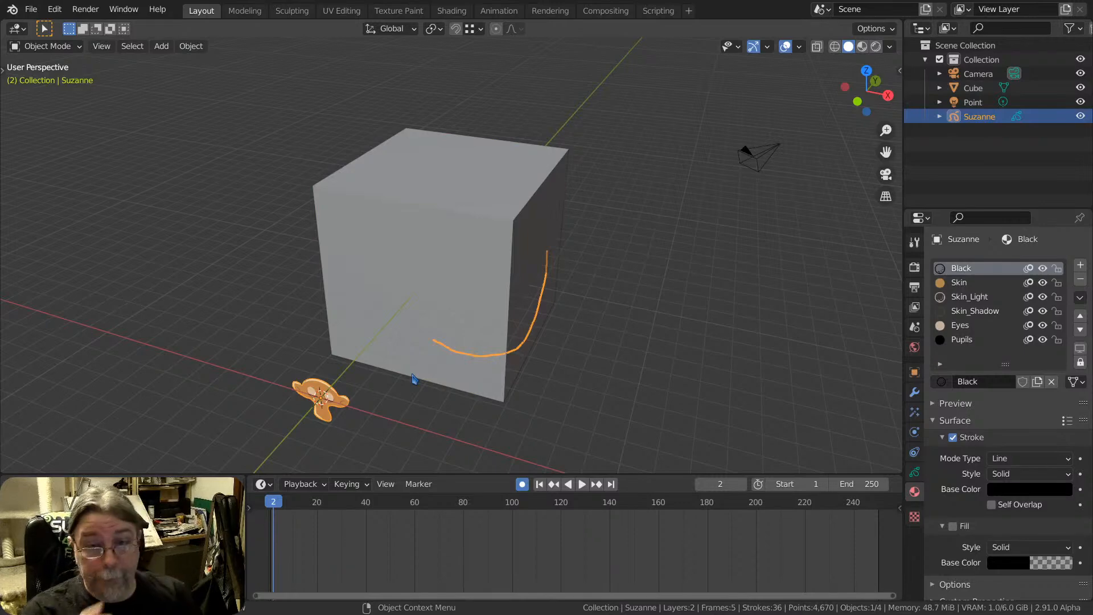
pyautogui.press('Delete')
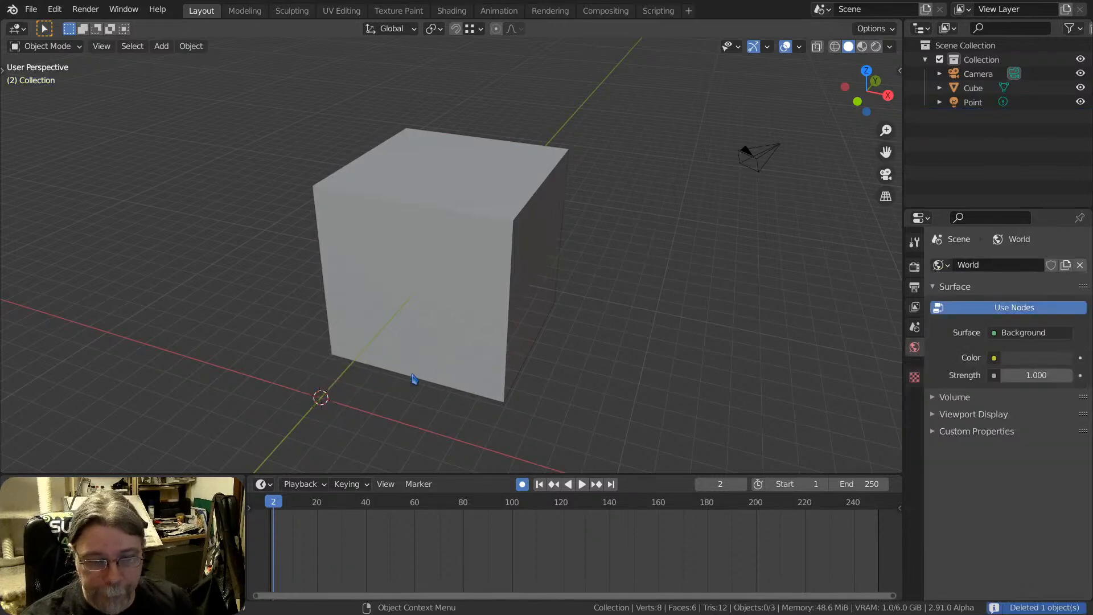
# Select the cube, show the viewport in Rendered shading and set the render engine to Cycles
pyautogui.moveTo(504, 277); pyautogui.dragTo(433, 225, button='middle')
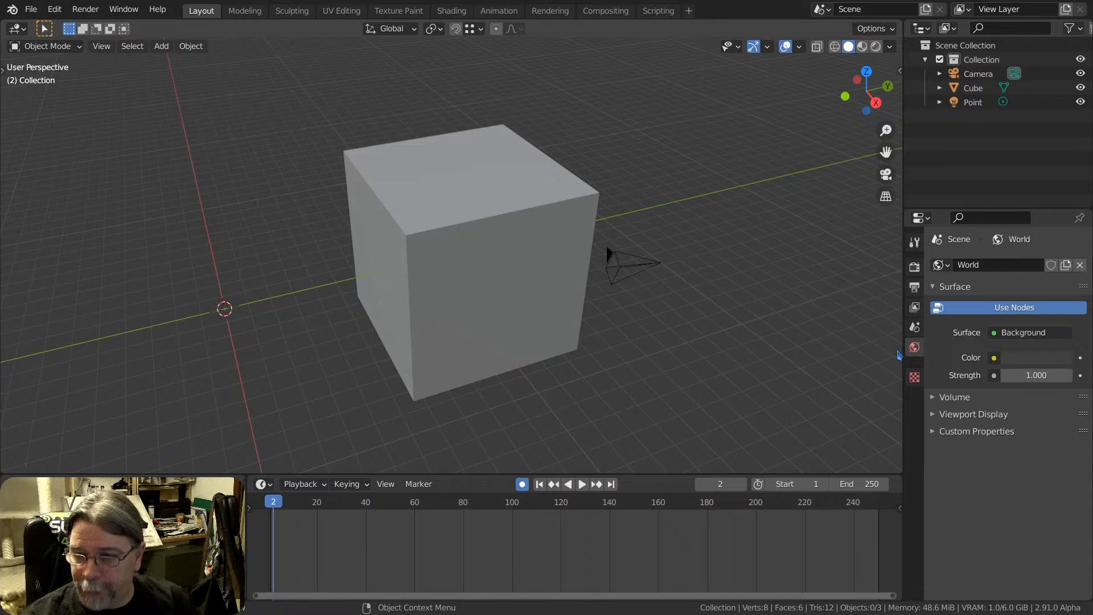
pyautogui.click(524, 231)
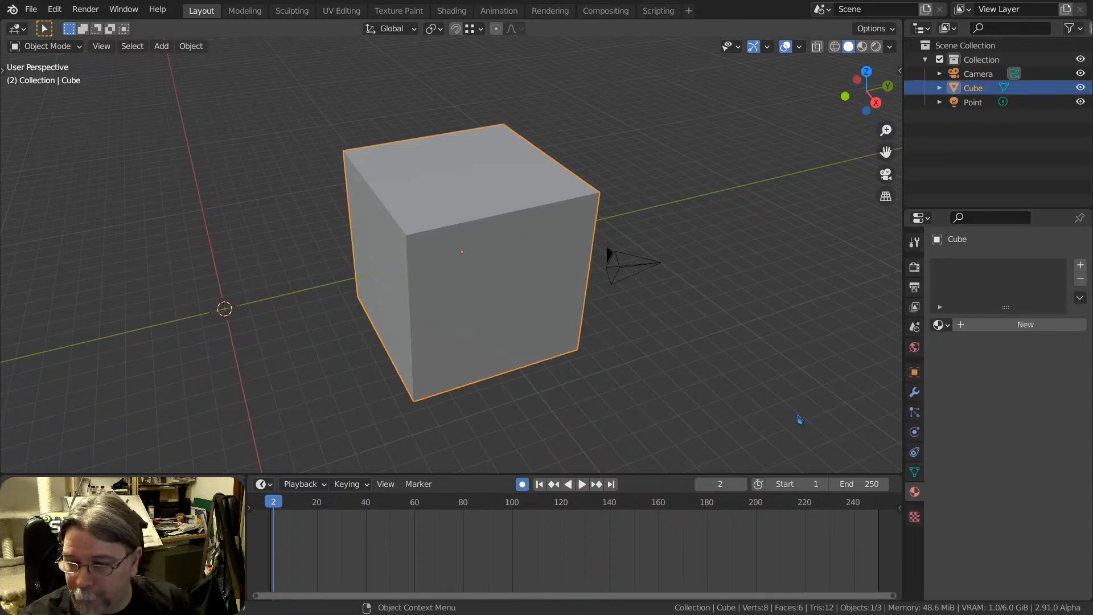
pyautogui.click(876, 46)
pyautogui.moveTo(431, 235)
pyautogui.mouseDown(button='middle')
pyautogui.moveTo(476, 237)
pyautogui.moveTo(431, 235)
pyautogui.mouseUp(button='middle')
pyautogui.click(913, 241)
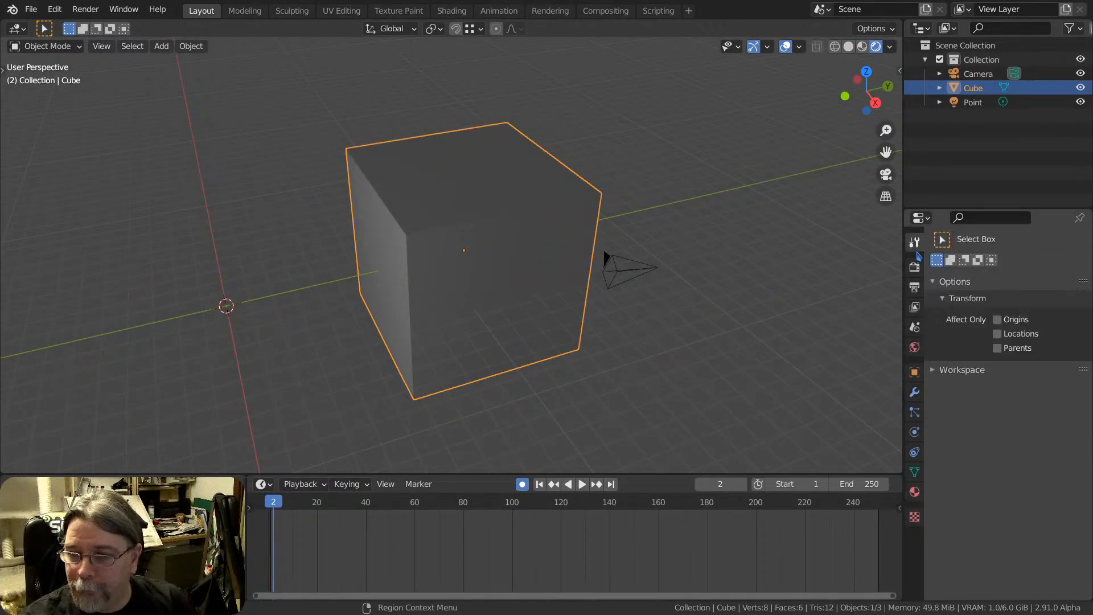
pyautogui.click(914, 267)
pyautogui.click(1018, 265)
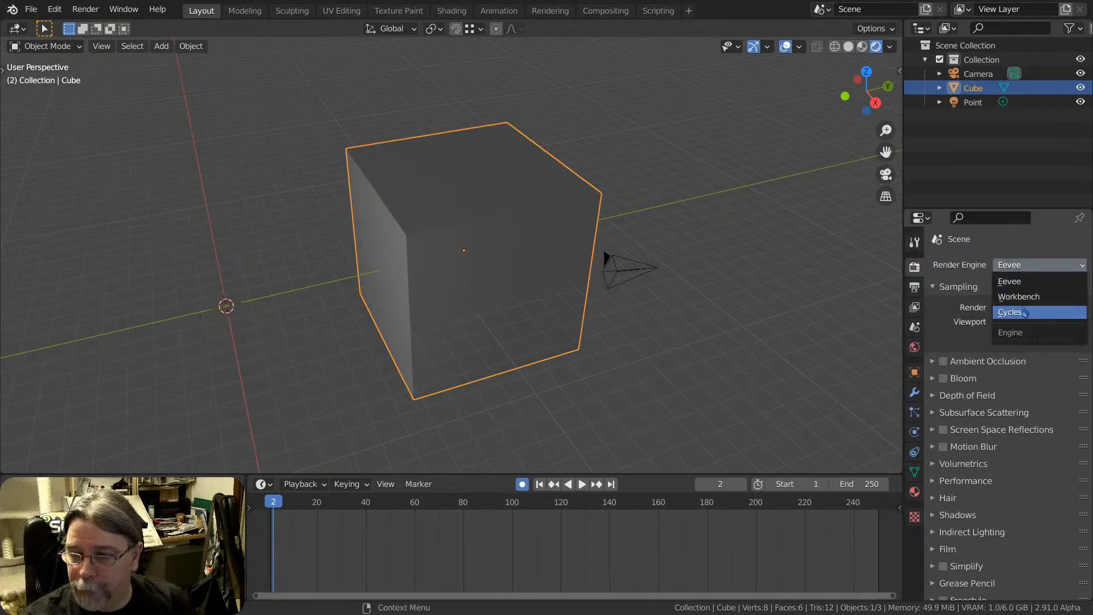
pyautogui.click(1009, 311)
pyautogui.scroll(2, 420, 254)
pyautogui.scroll(-2, 419, 254)
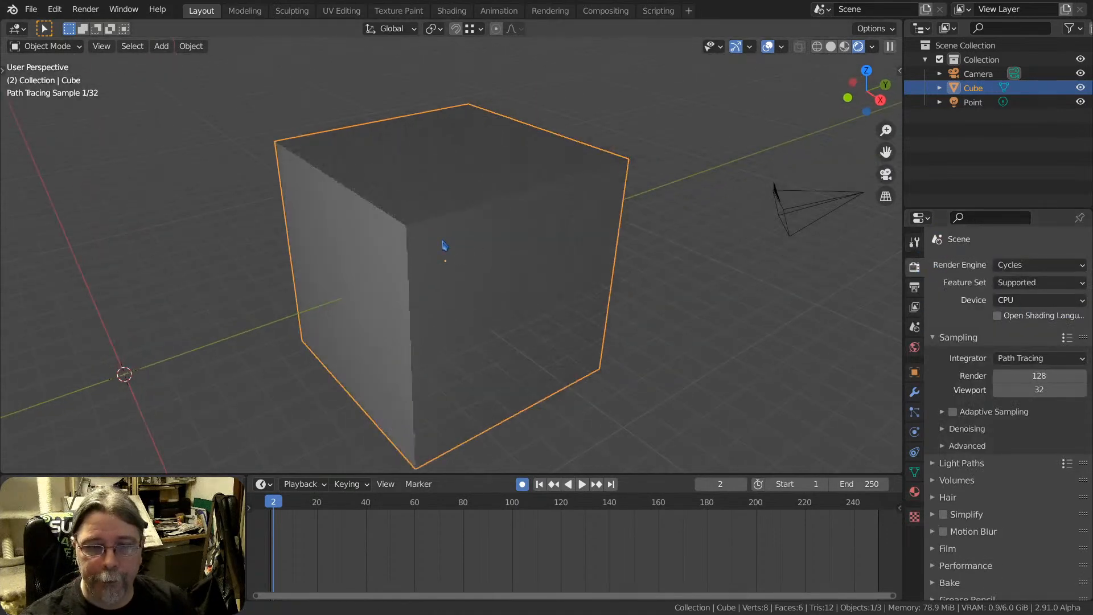
# Expand the Freestyle render settings and enable Freestyle line rendering for the scene
pyautogui.scroll(-2, 1010, 487)
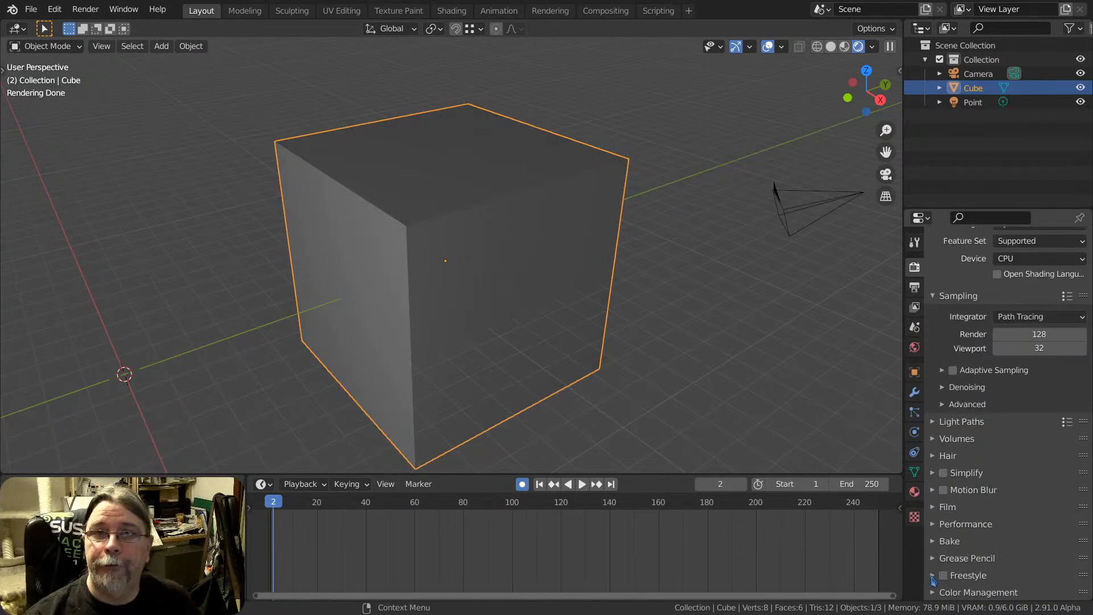
pyautogui.click(970, 576)
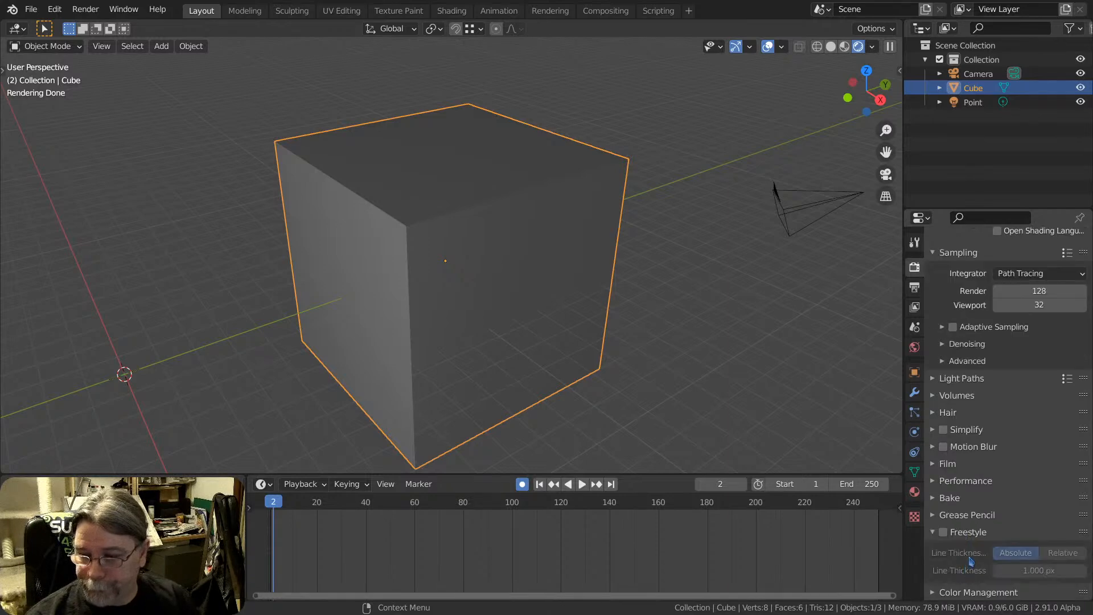
pyautogui.click(943, 532)
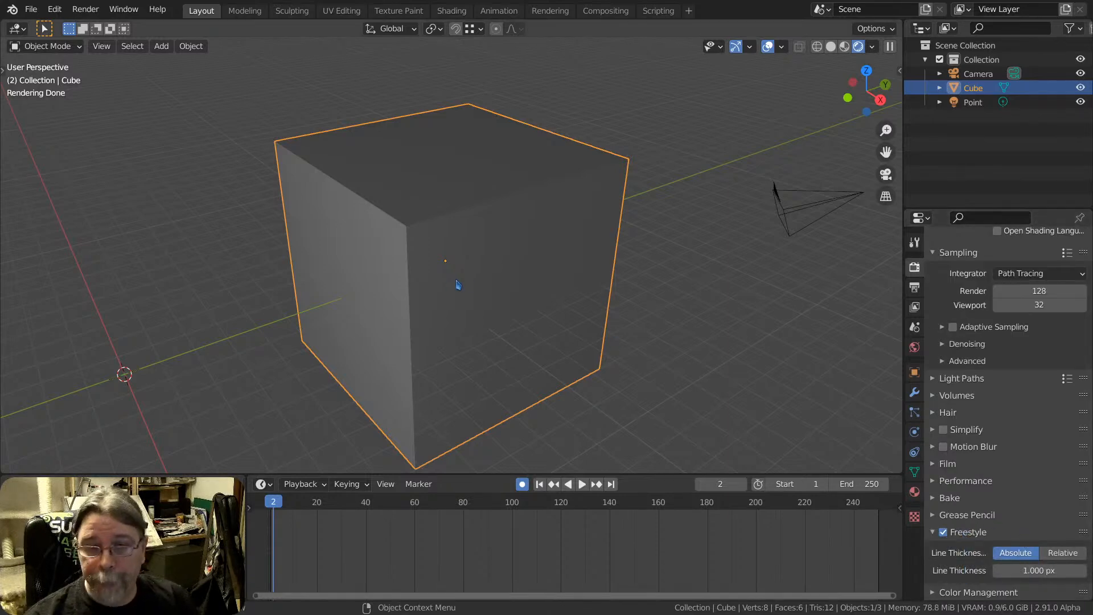
# Select the scene's camera and look through it in the 3D viewport
pyautogui.moveTo(456, 285)
pyautogui.mouseDown(button='middle')
pyautogui.moveTo(472, 259)
pyautogui.moveTo(454, 261)
pyautogui.mouseUp(button='middle')
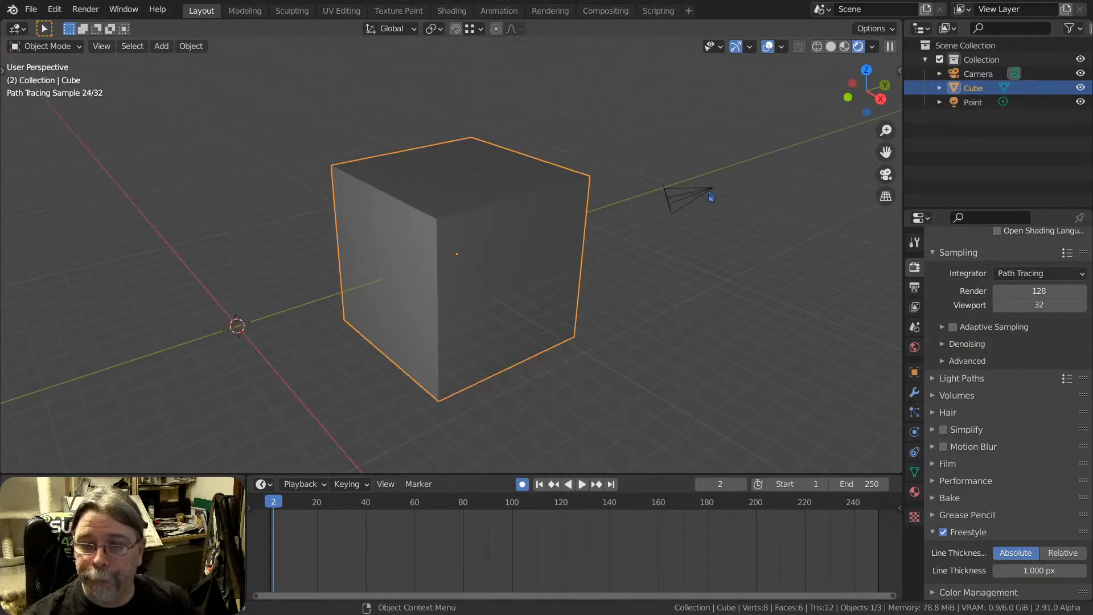
pyautogui.click(707, 192)
pyautogui.moveTo(662, 225); pyautogui.dragTo(547, 238, button='middle')
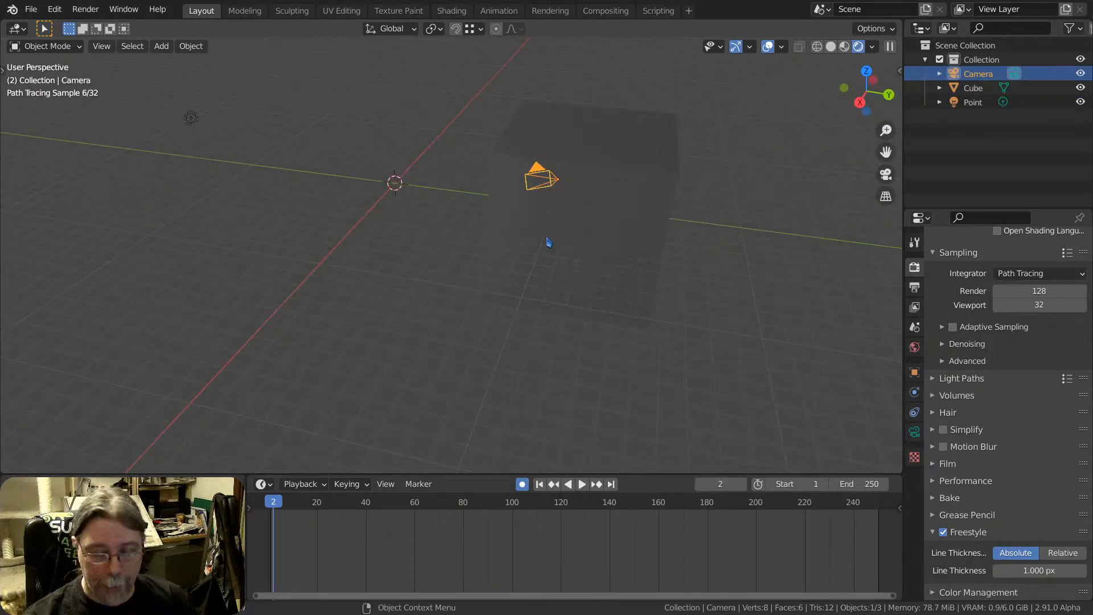
pyautogui.press('KP_0')
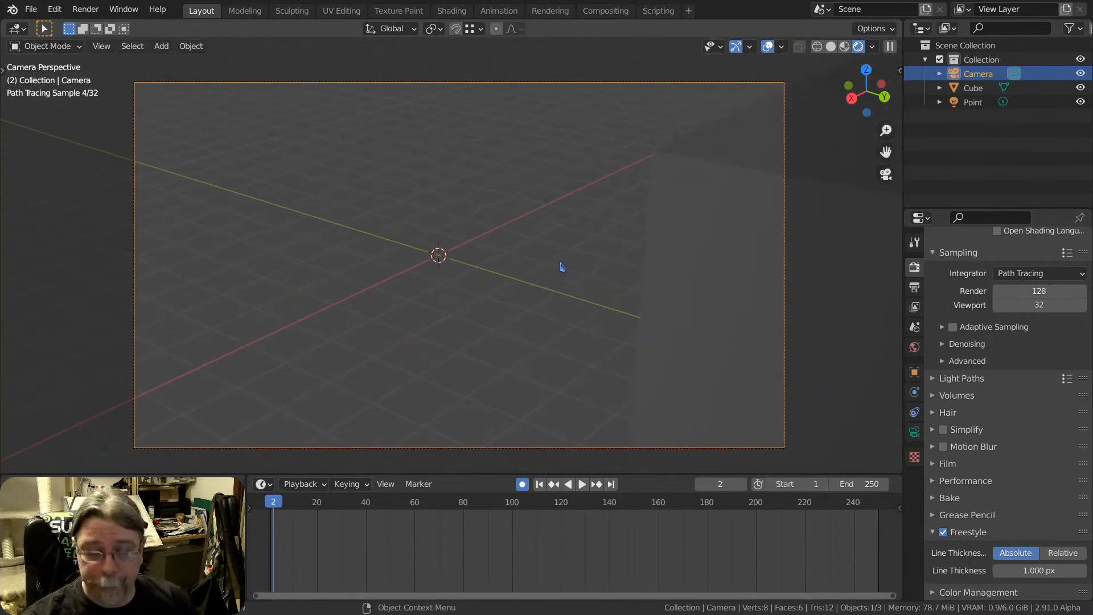
# Lock the camera to the view, reframe it so the whole cube is in shot, and unlock it again
pyautogui.press('n')
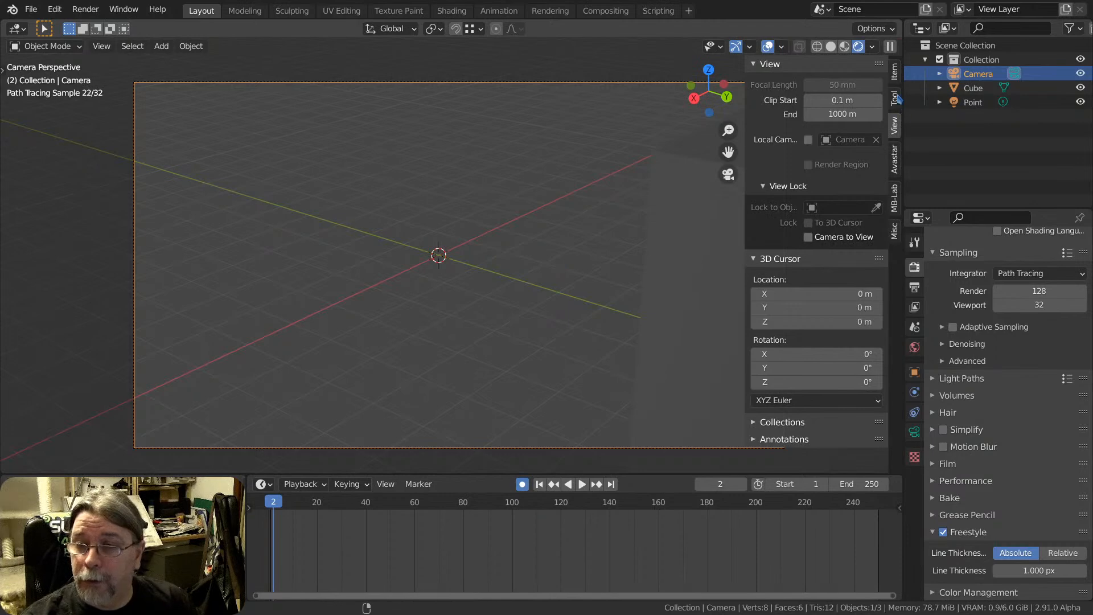
pyautogui.click(895, 73)
pyautogui.click(895, 124)
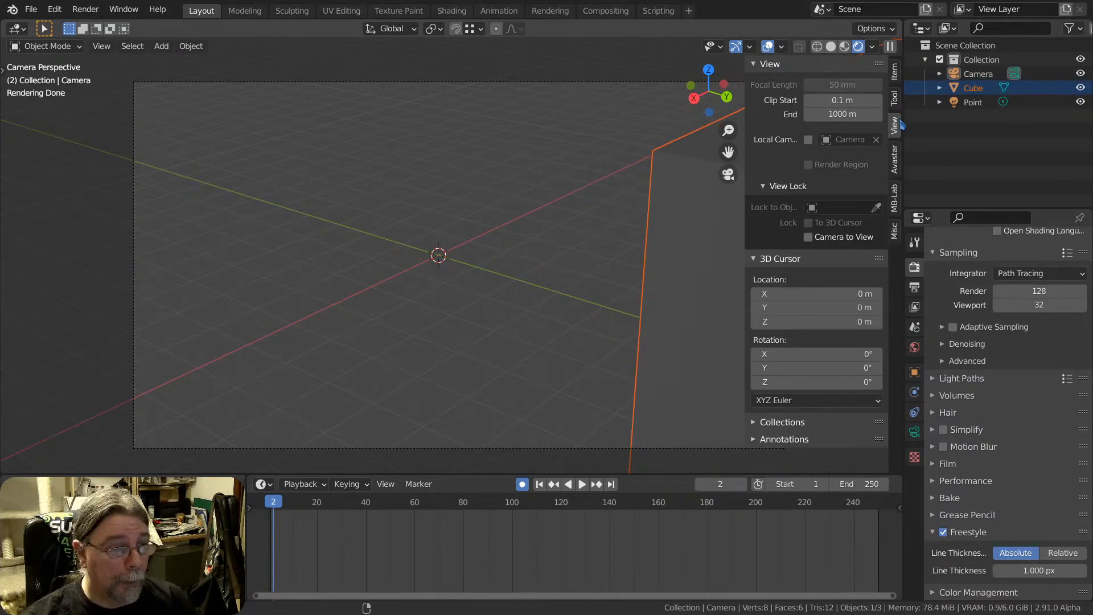
pyautogui.click(807, 237)
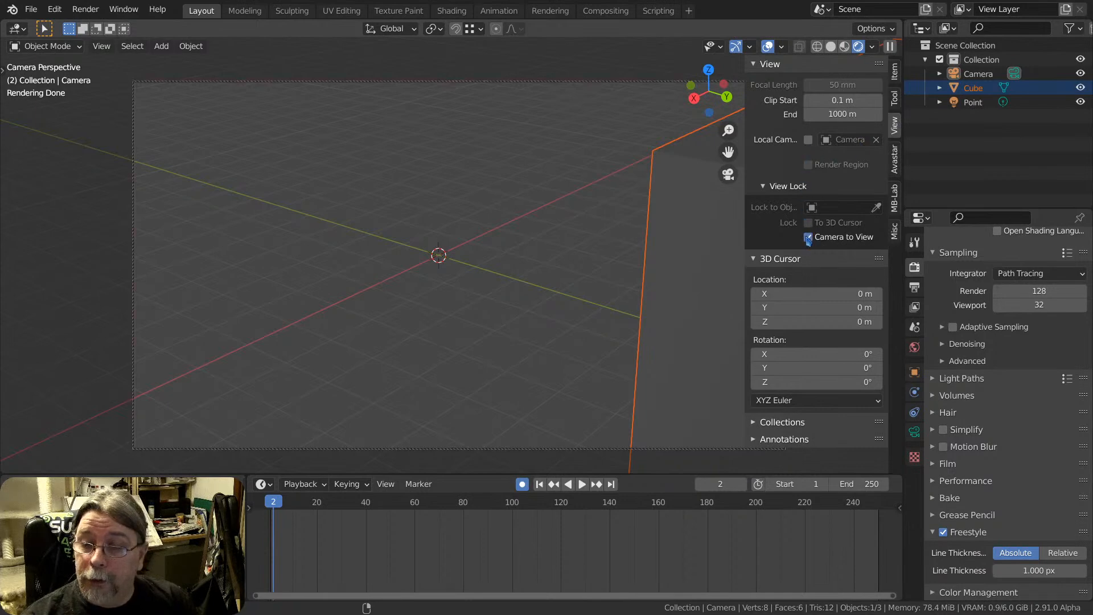
pyautogui.moveTo(500, 236)
pyautogui.mouseDown(button='middle')
pyautogui.moveTo(530, 260)
pyautogui.moveTo(564, 263)
pyautogui.moveTo(447, 317)
pyautogui.moveTo(501, 252)
pyautogui.moveTo(470, 283)
pyautogui.moveTo(486, 262)
pyautogui.moveTo(505, 266)
pyautogui.moveTo(478, 263)
pyautogui.moveTo(487, 246)
pyautogui.moveTo(520, 239)
pyautogui.mouseUp(button='middle')
pyautogui.scroll(1, 507, 266)
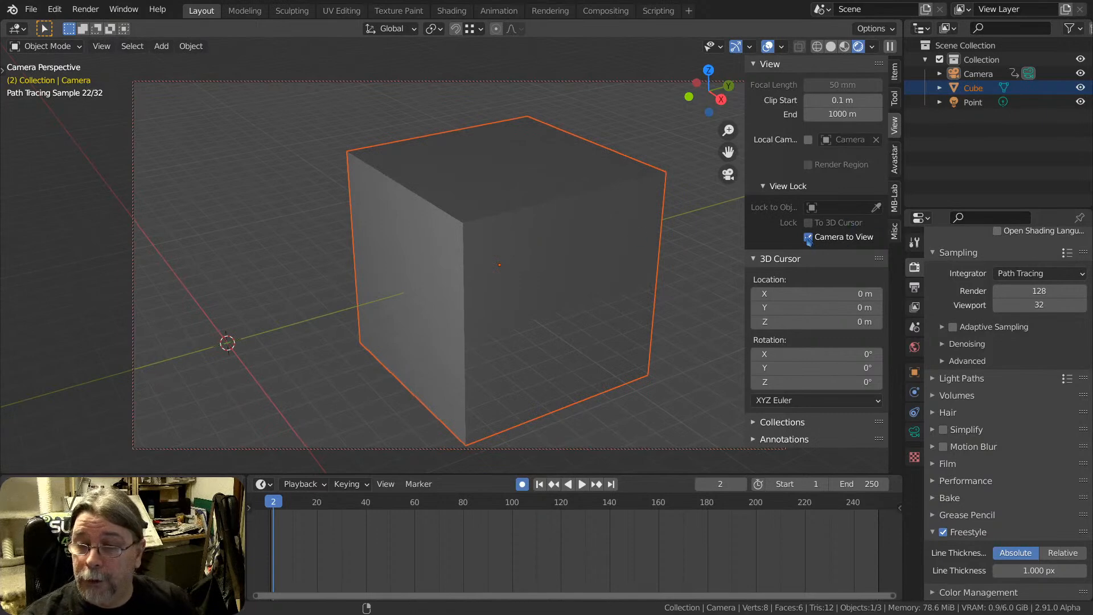
pyautogui.click(807, 237)
pyautogui.press('n')
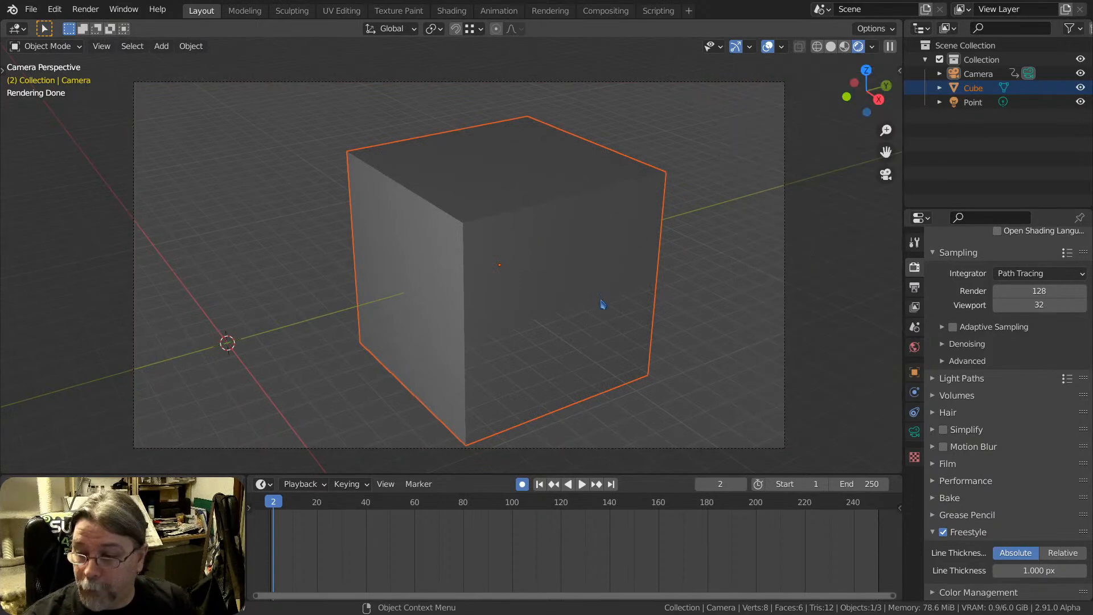
# Start and cancel a CPU render of the current frame, and set the Cycles device to GPU Compute
pyautogui.press('F12')
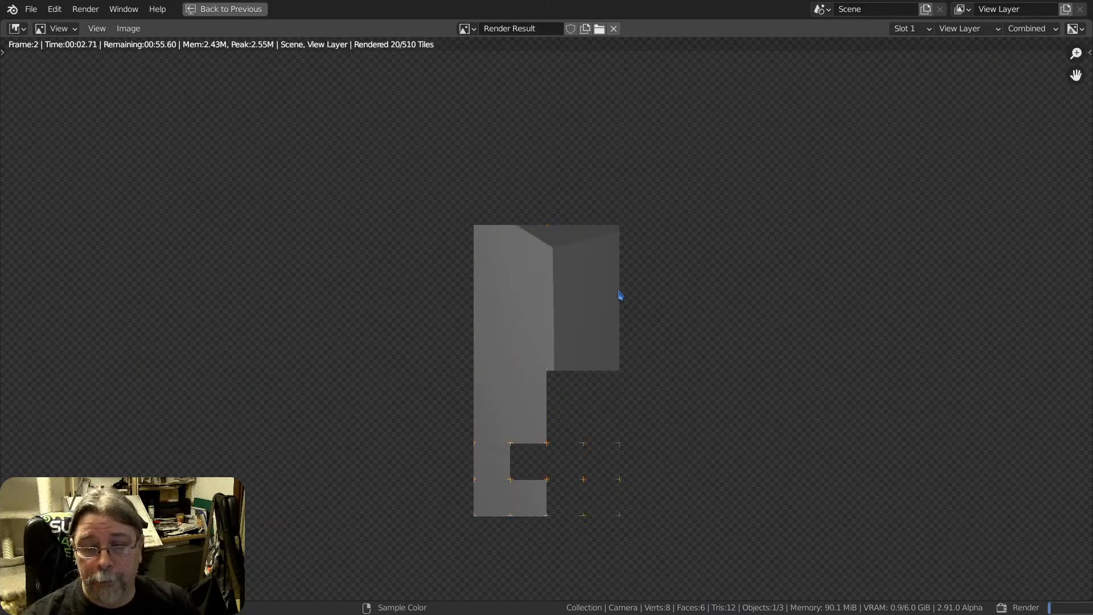
pyautogui.press('Escape')
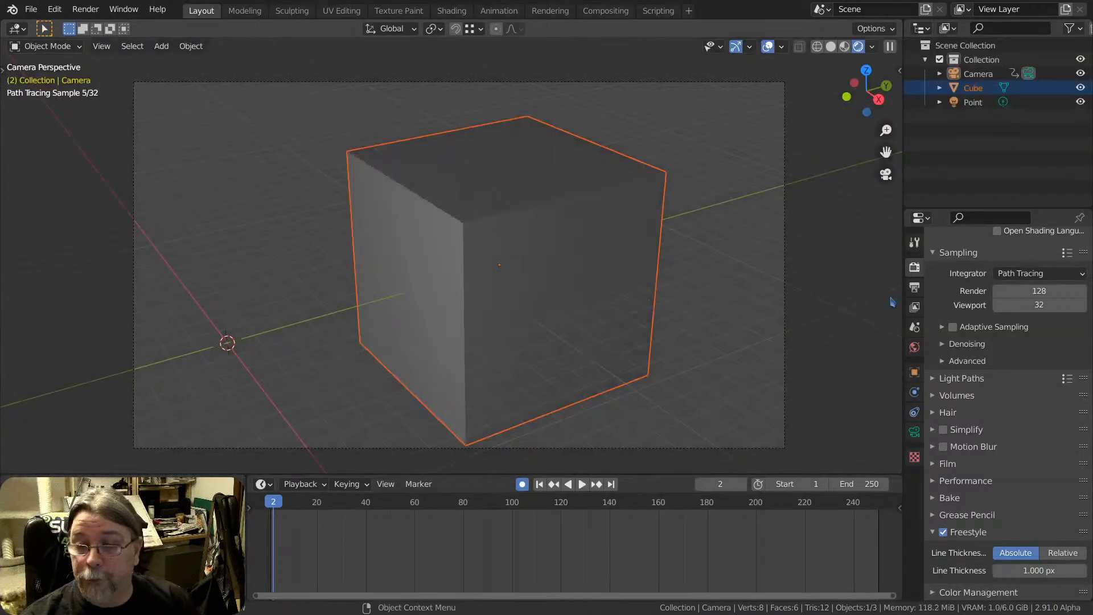
pyautogui.scroll(3, 1013, 296)
pyautogui.click(1017, 265)
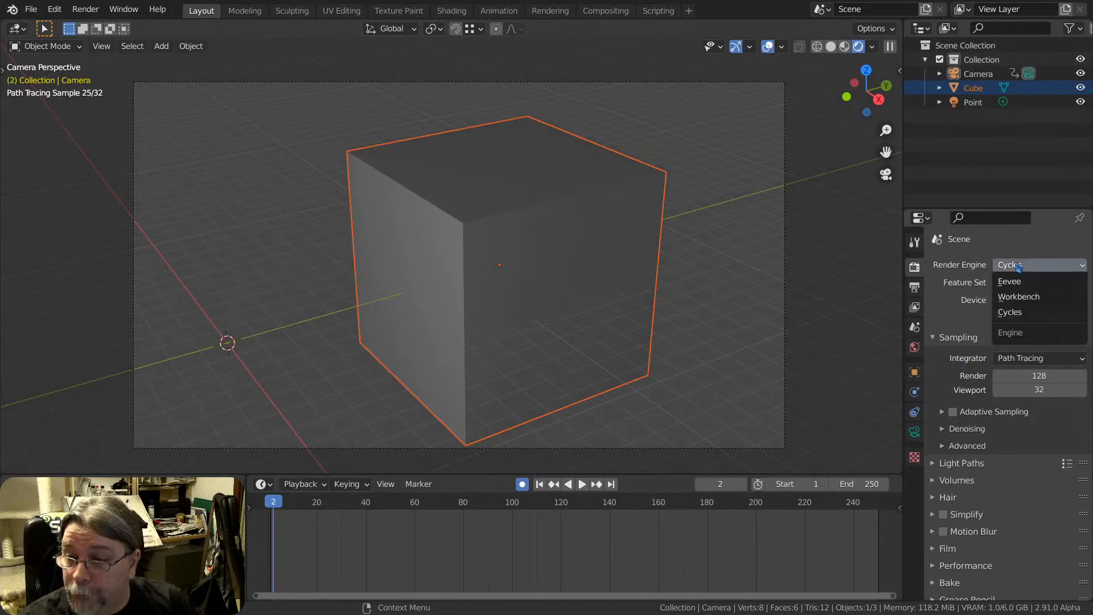
pyautogui.click(1017, 313)
pyautogui.click(1014, 302)
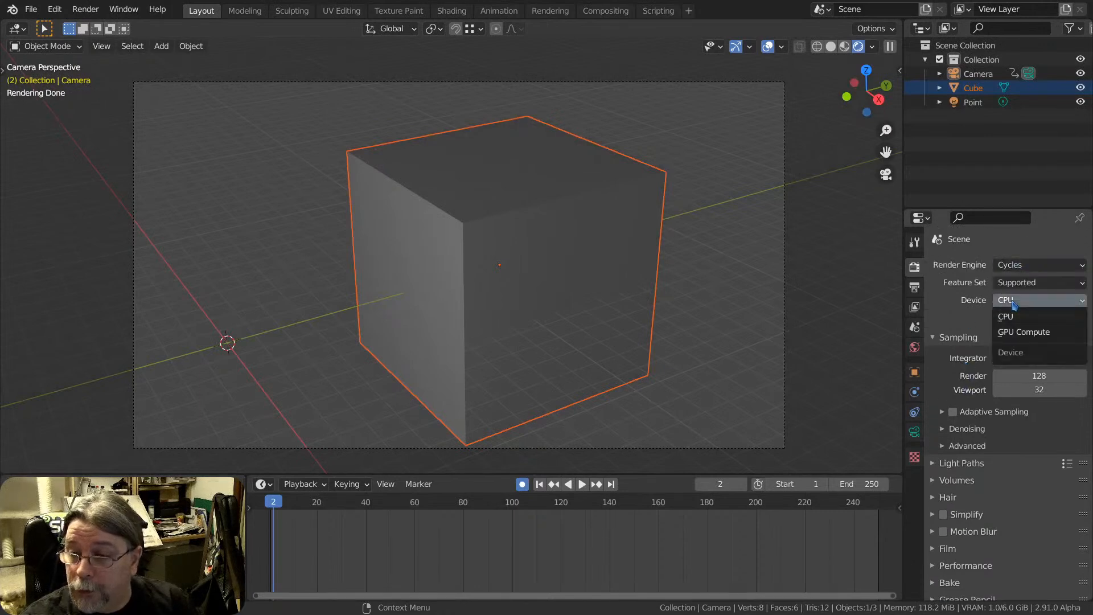
pyautogui.click(1018, 332)
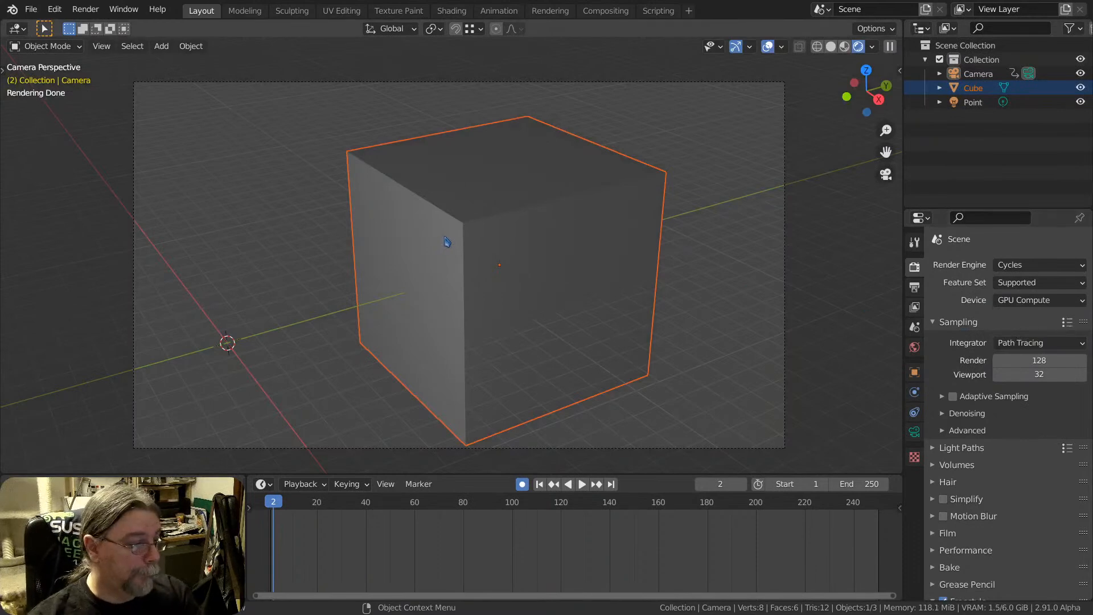
# Render frame 2 from the camera and inspect the Freestyle outlines on the cube's edges
pyautogui.press('F12')
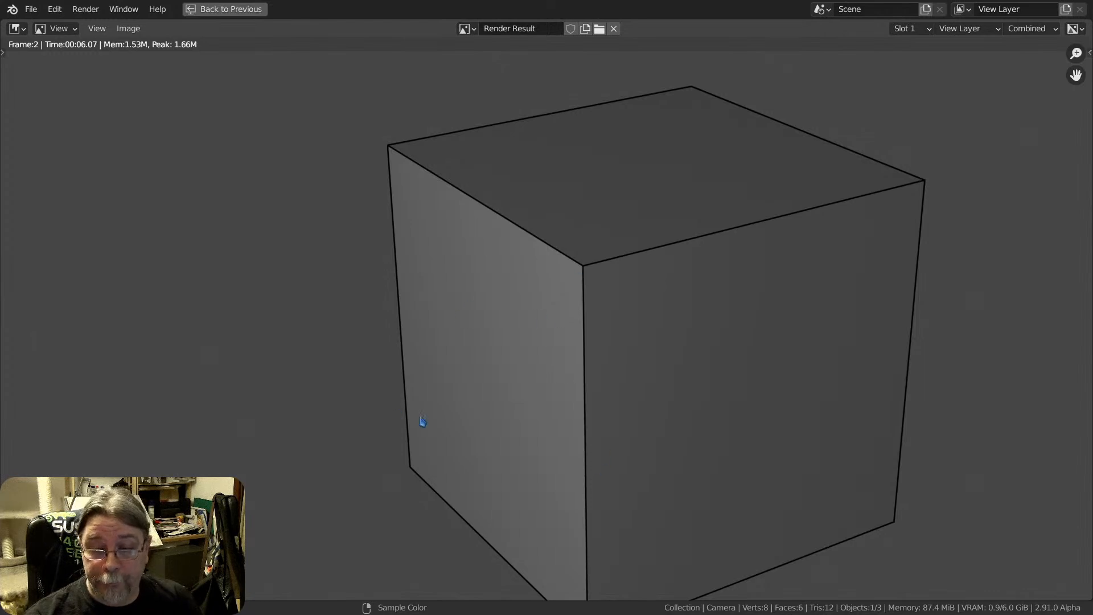
pyautogui.moveTo(655, 294); pyautogui.dragTo(574, 254, button='middle')
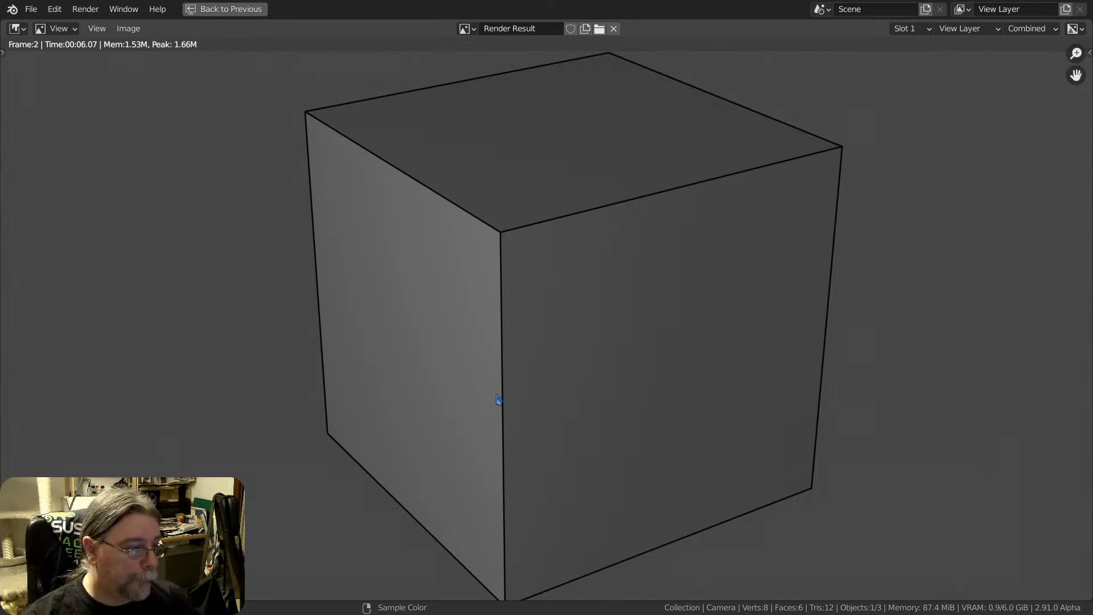
pyautogui.moveTo(522, 261); pyautogui.dragTo(521, 281, button='middle')
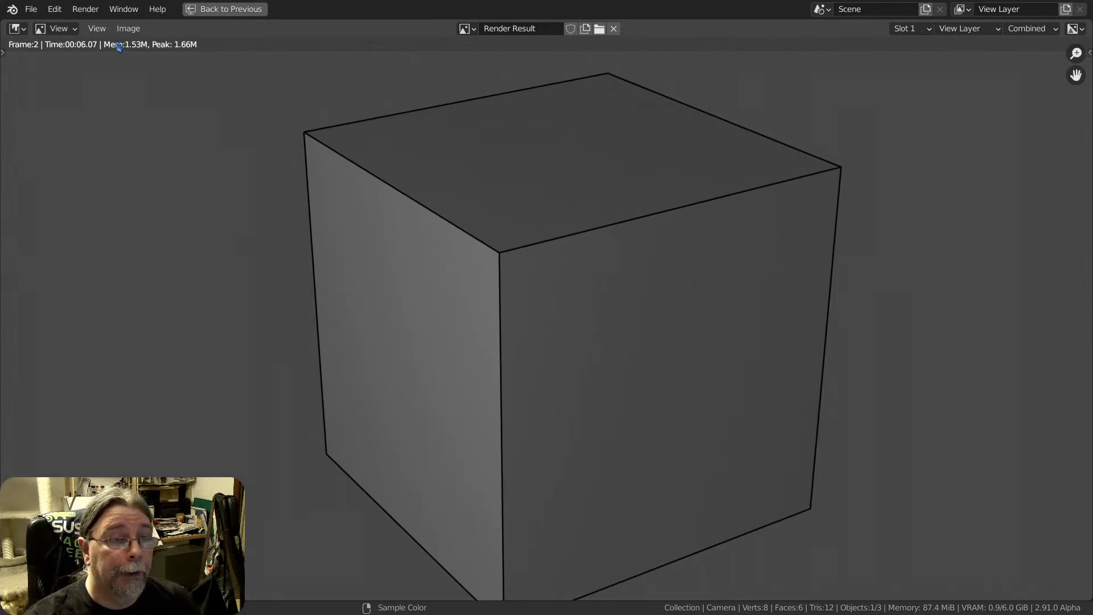
# Return from the render result to the layout and set the output resolution percentage to 50%
pyautogui.click(261, 14)
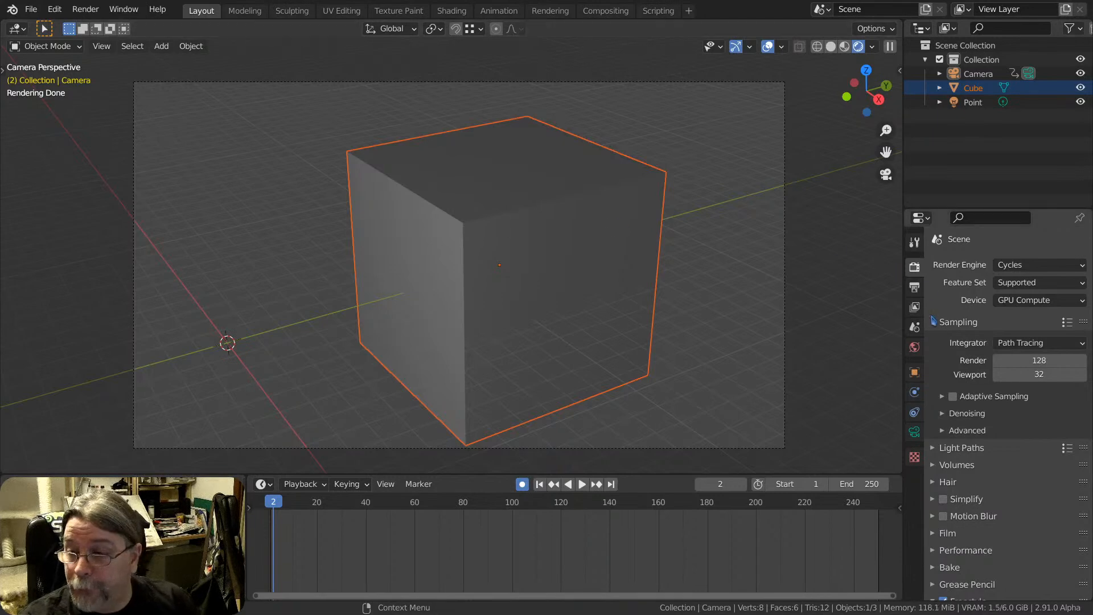
pyautogui.click(914, 287)
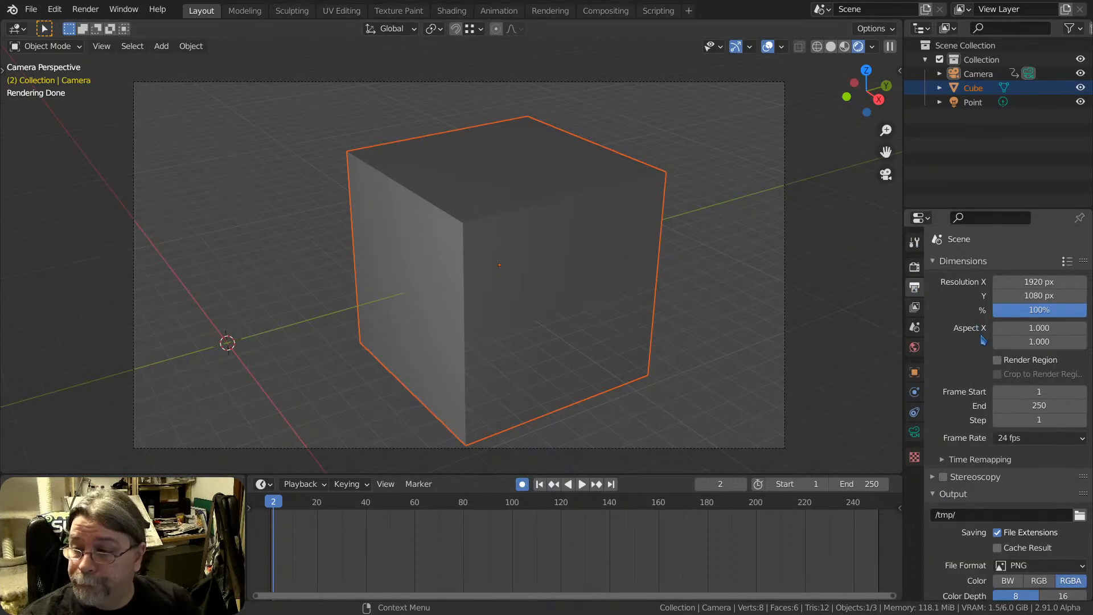
pyautogui.moveTo(1060, 312)
pyautogui.mouseDown()
pyautogui.moveTo(1027, 311)
pyautogui.moveTo(1040, 311)
pyautogui.mouseUp()
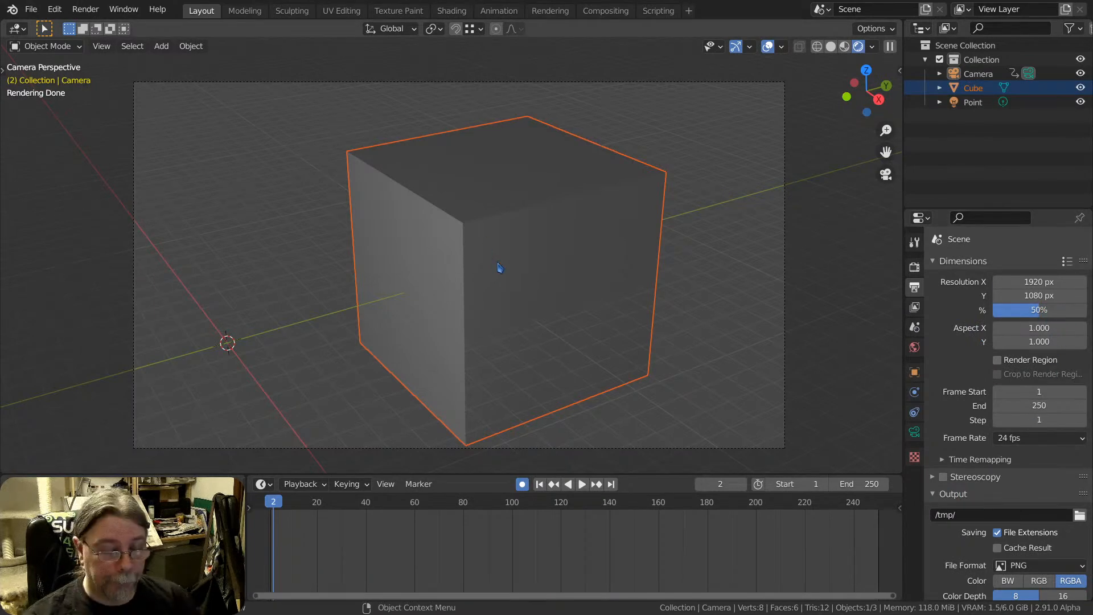
pyautogui.scroll(-1, 499, 267)
pyautogui.scroll(-4, 947, 529)
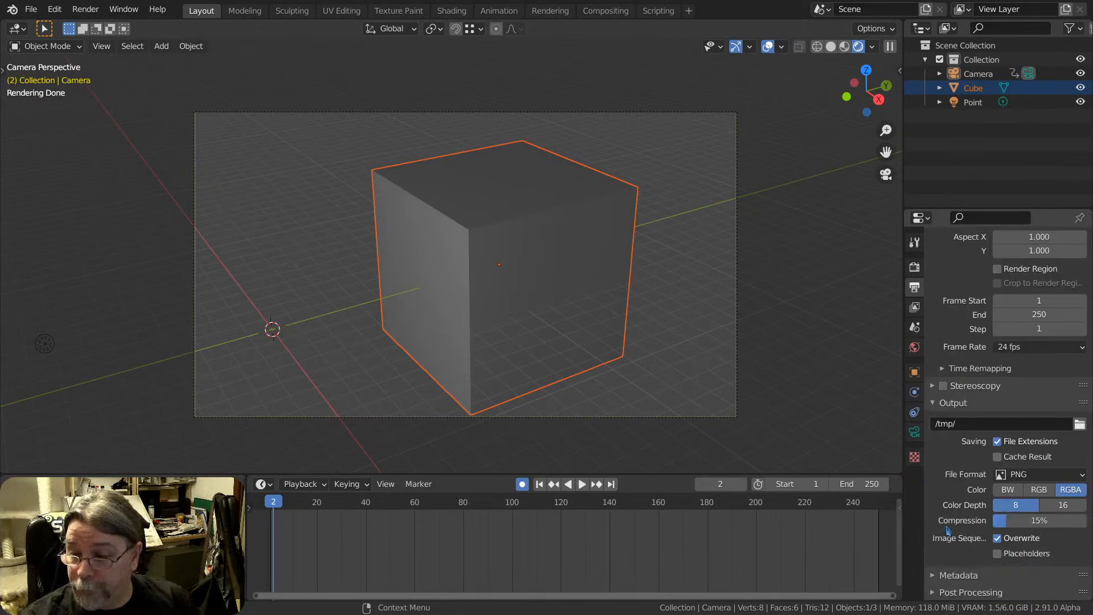
# Select the cube and review its object and mesh properties, the view layer, output and render settings, and the Freestyle line thickness modes
pyautogui.click(915, 376)
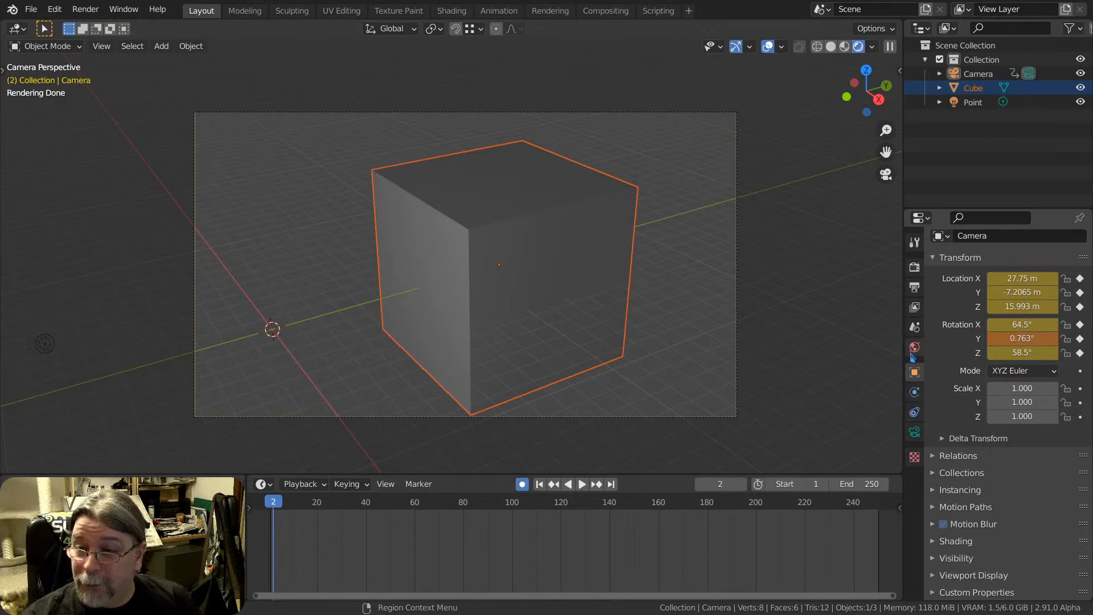
pyautogui.click(559, 297)
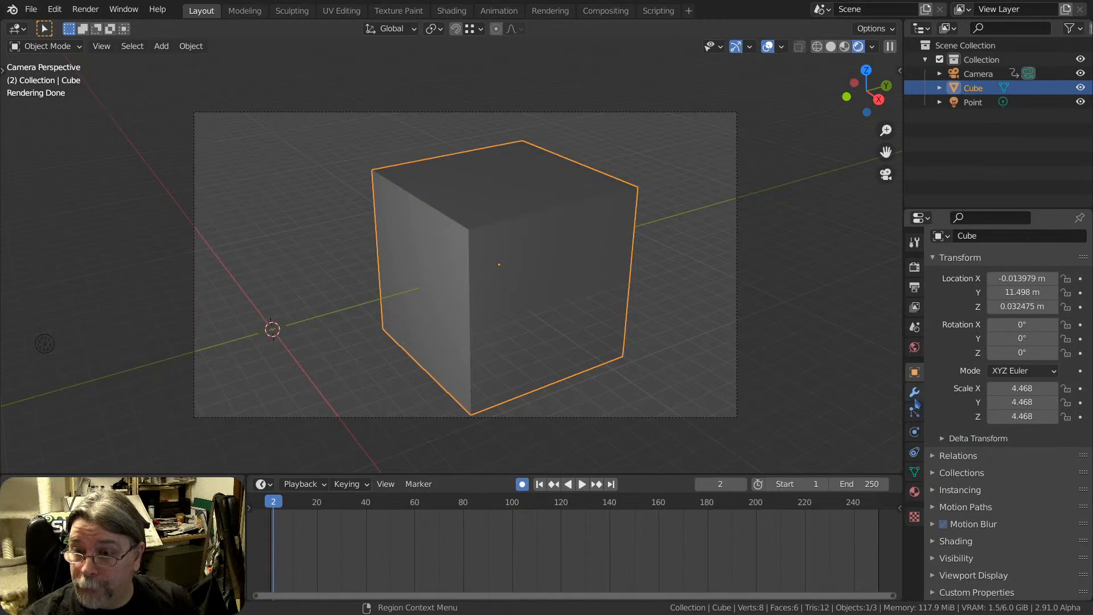
pyautogui.click(914, 472)
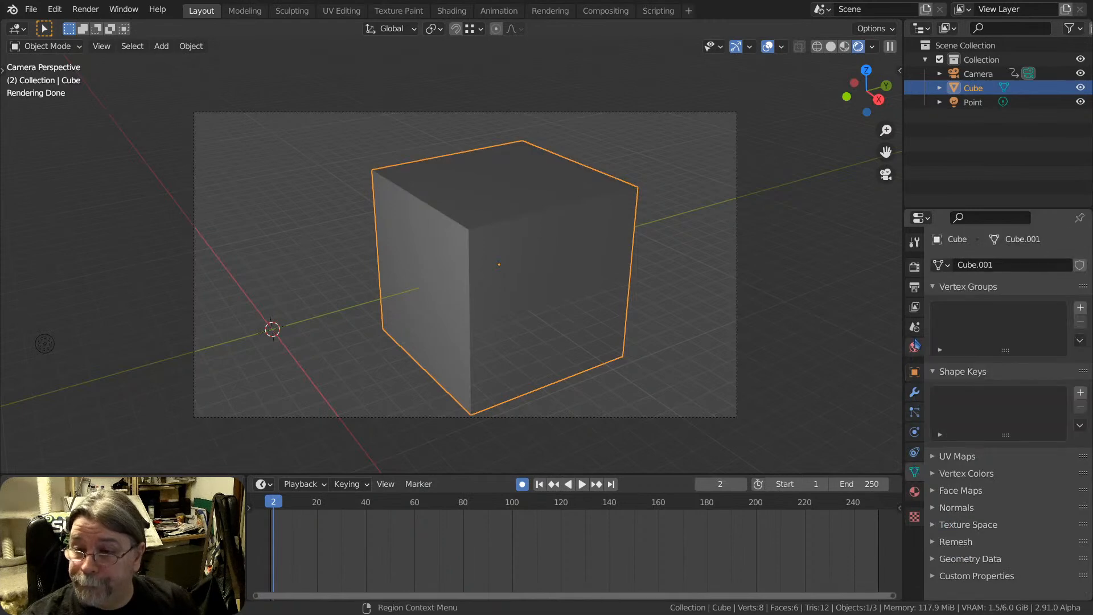
pyautogui.click(914, 327)
pyautogui.click(914, 306)
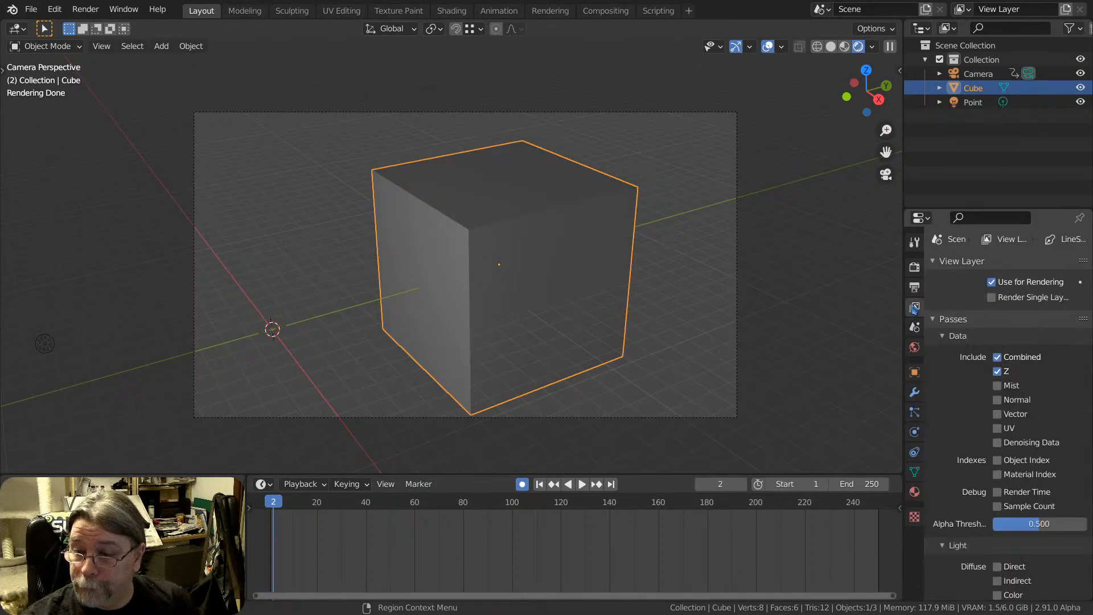
pyautogui.click(914, 287)
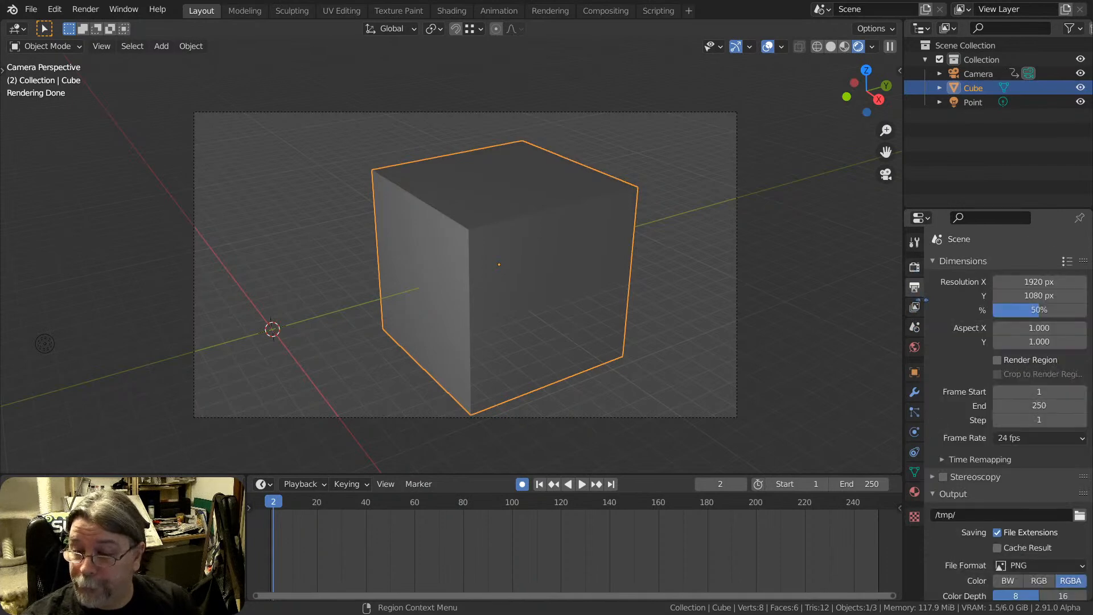
pyautogui.click(914, 267)
pyautogui.scroll(-2, 967, 455)
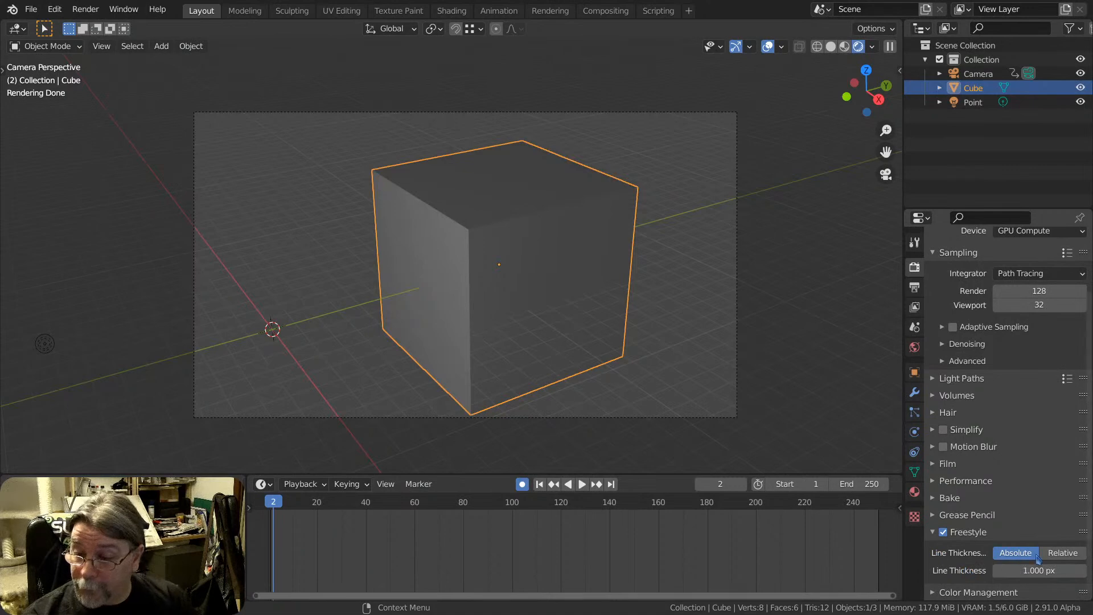
pyautogui.click(1047, 553)
pyautogui.click(1015, 570)
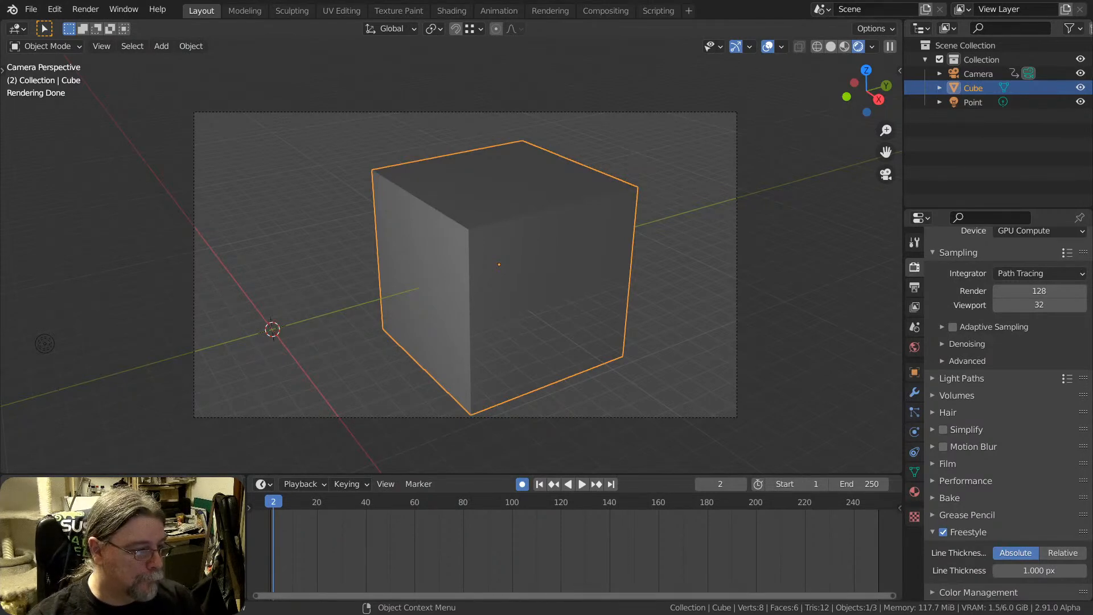
# Leave the camera view and set the scene's render engine to Eevee
pyautogui.moveTo(535, 339)
pyautogui.mouseDown(button='middle')
pyautogui.moveTo(512, 292)
pyautogui.moveTo(500, 303)
pyautogui.moveTo(485, 274)
pyautogui.mouseUp(button='middle')
pyautogui.scroll(1, 497, 312)
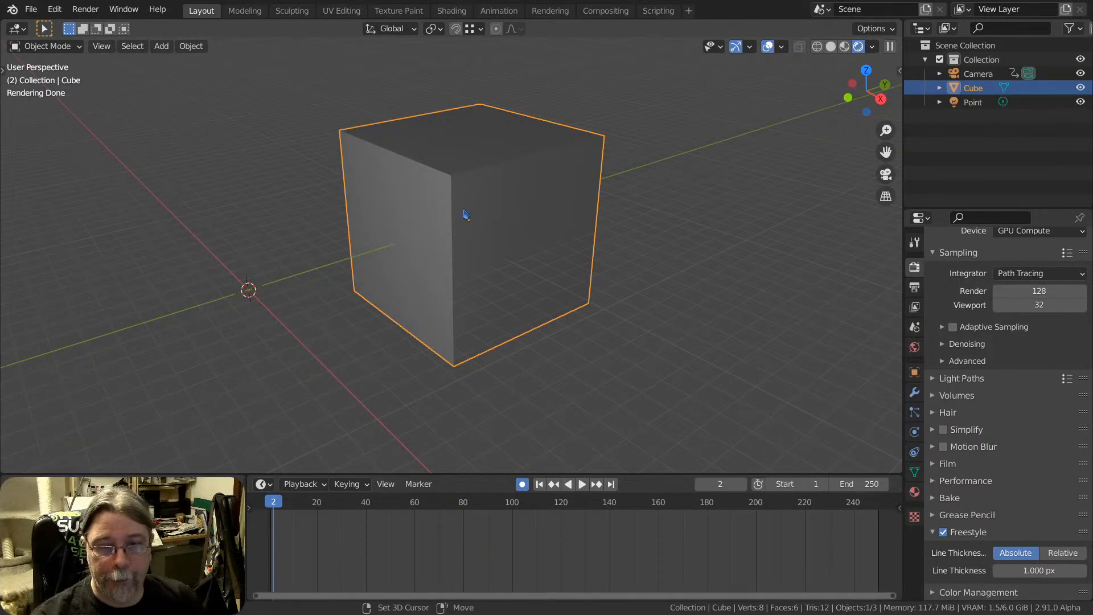
pyautogui.keyDown('shift'); pyautogui.moveTo(463, 214); pyautogui.dragTo(496, 215, button='middle'); pyautogui.keyUp('shift')
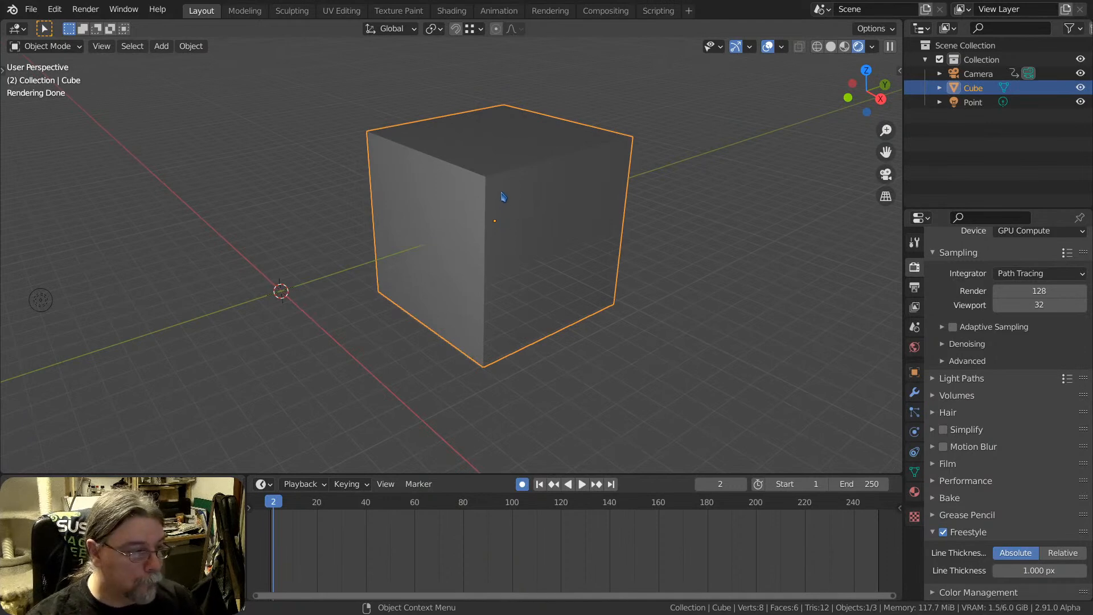
pyautogui.moveTo(535, 207); pyautogui.dragTo(529, 214, button='middle')
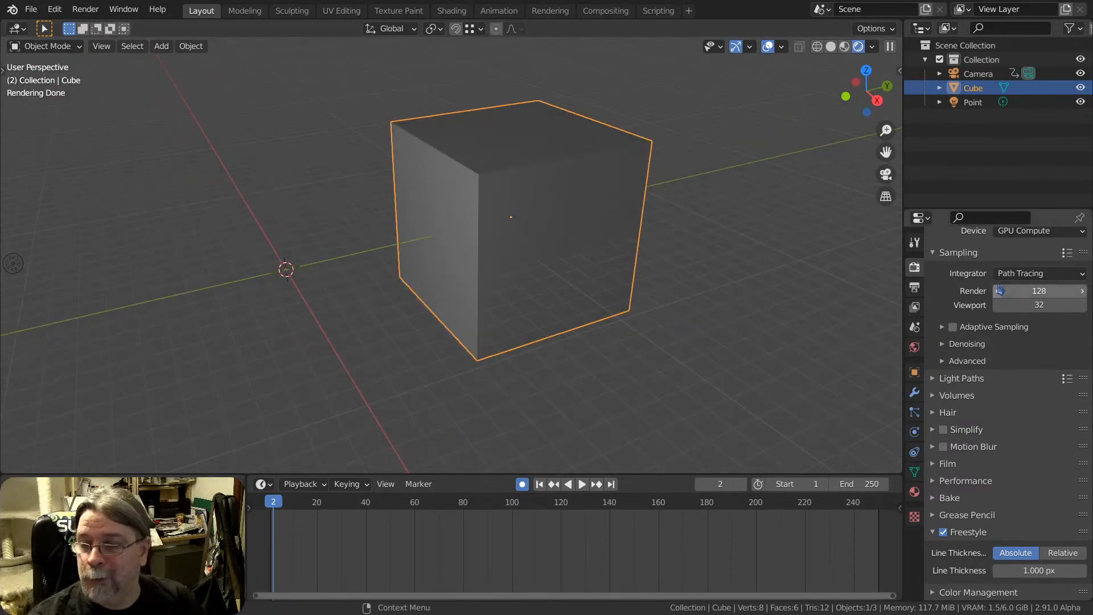
pyautogui.scroll(5, 980, 266)
pyautogui.click(1039, 264)
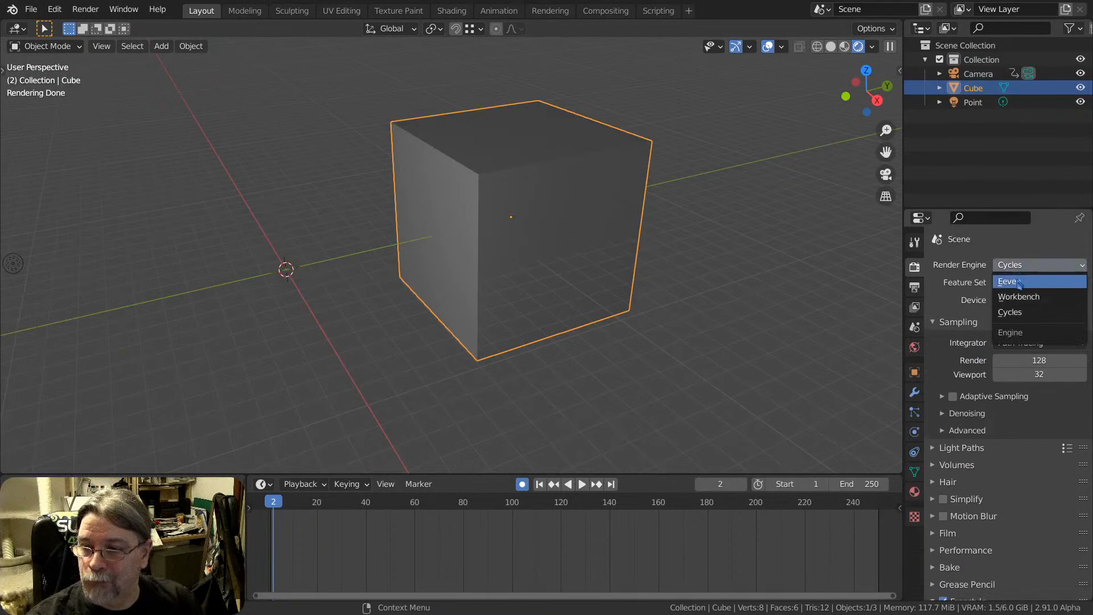
pyautogui.click(1016, 277)
pyautogui.keyDown('shift'); pyautogui.moveTo(551, 216); pyautogui.dragTo(477, 261, button='middle'); pyautogui.keyUp('shift')
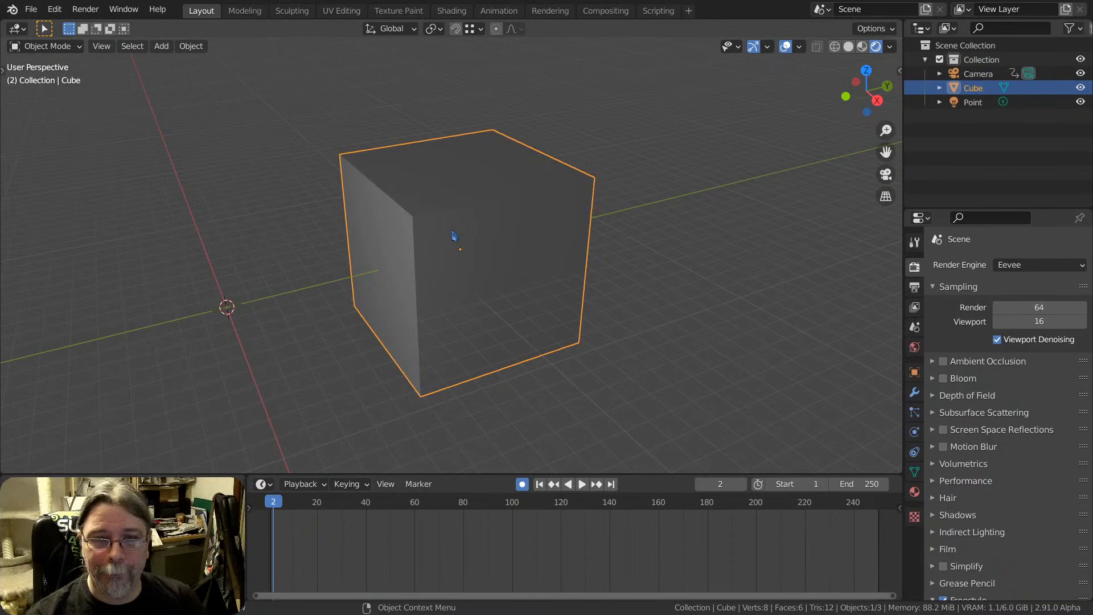
pyautogui.moveTo(468, 243); pyautogui.dragTo(588, 227, button='middle')
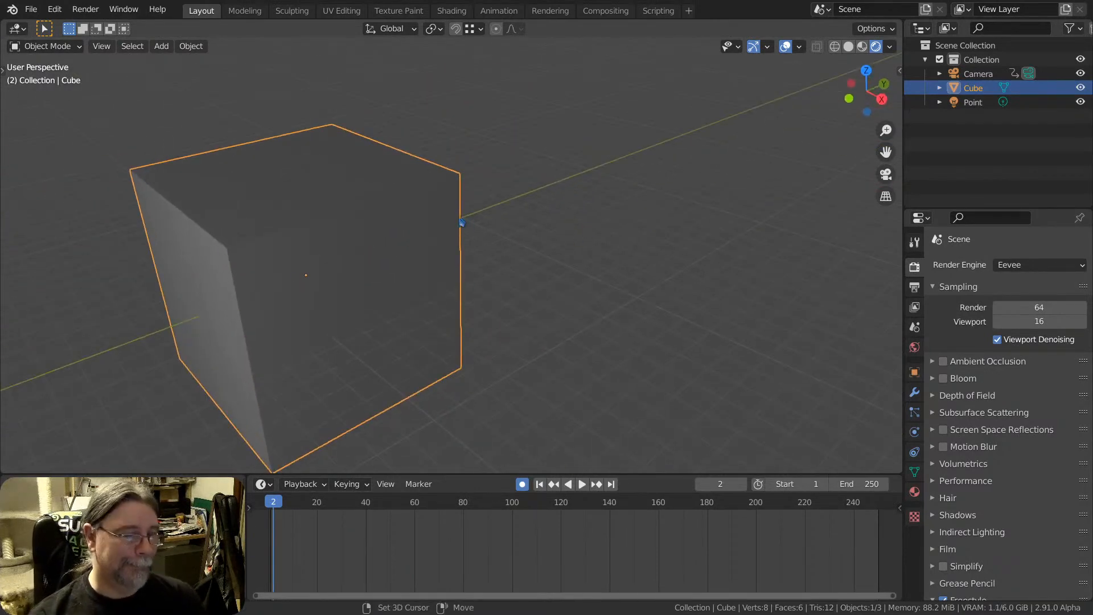
pyautogui.moveTo(461, 227); pyautogui.dragTo(424, 246, button='middle')
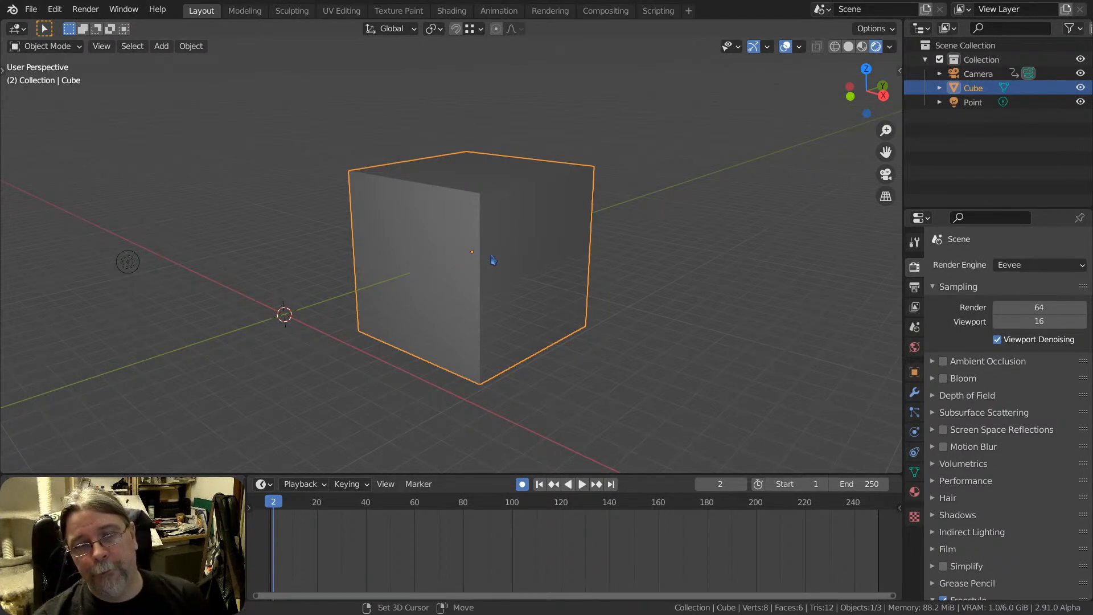
pyautogui.keyDown('shift'); pyautogui.moveTo(490, 261); pyautogui.dragTo(424, 253, button='middle'); pyautogui.keyUp('shift')
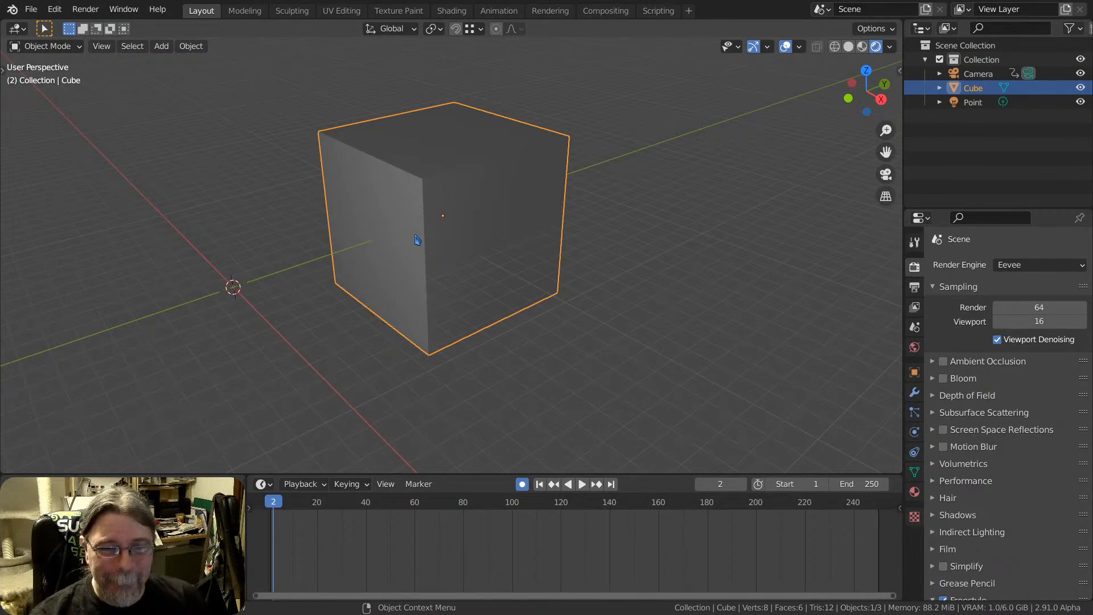
pyautogui.moveTo(409, 244)
pyautogui.keyDown('shift'); pyautogui.mouseDown(button='middle')
pyautogui.moveTo(517, 219)
pyautogui.moveTo(550, 234)
pyautogui.moveTo(415, 250)
pyautogui.mouseUp(button='middle'); pyautogui.keyUp('shift')
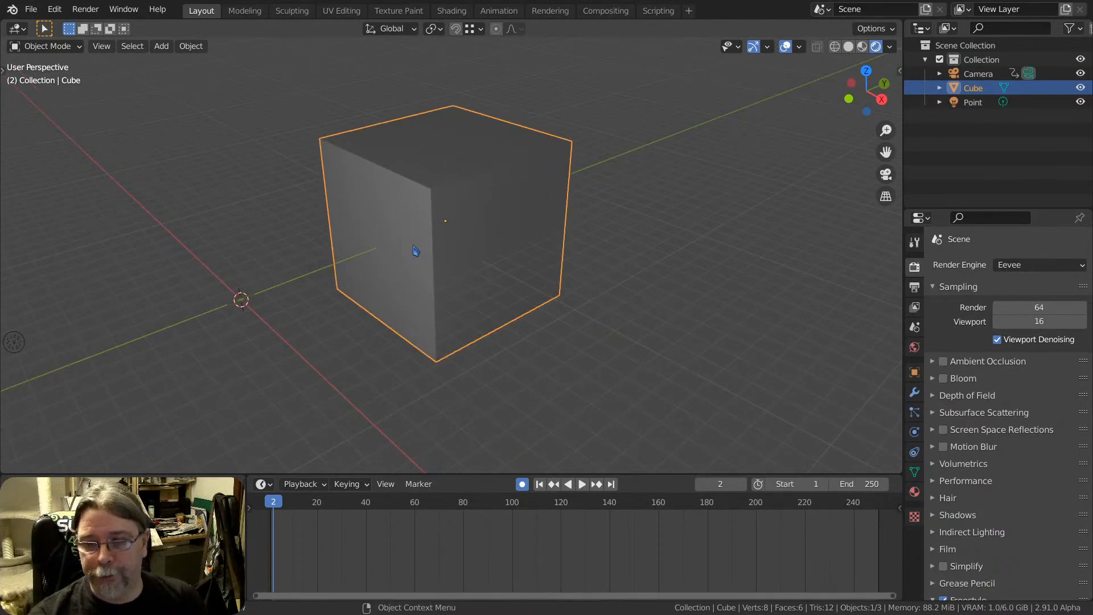
pyautogui.moveTo(413, 220); pyautogui.dragTo(451, 247, button='middle')
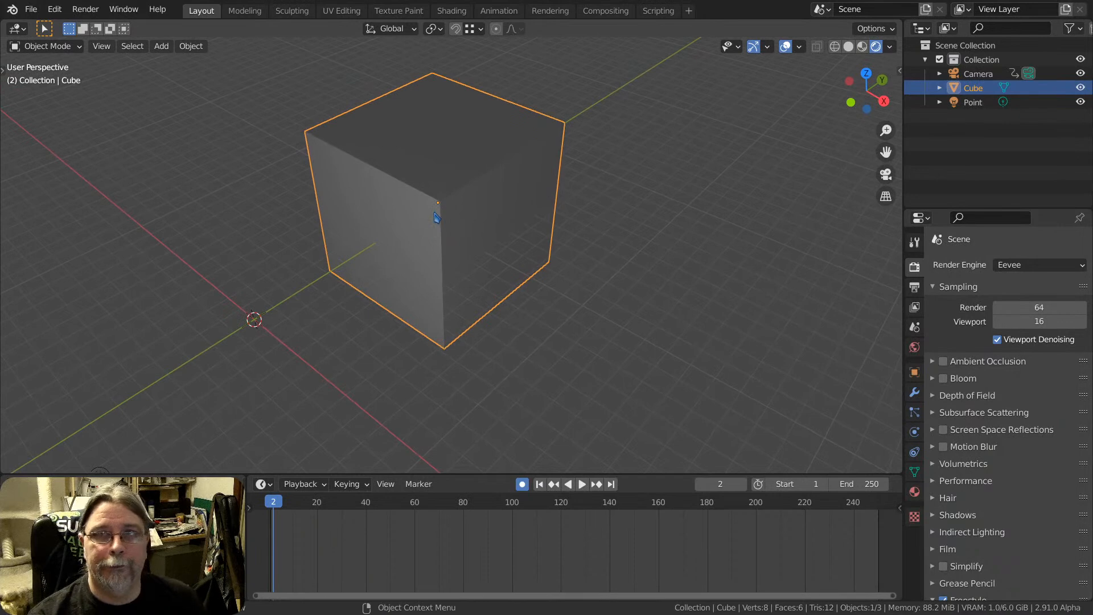
pyautogui.moveTo(436, 239); pyautogui.dragTo(462, 238, button='middle')
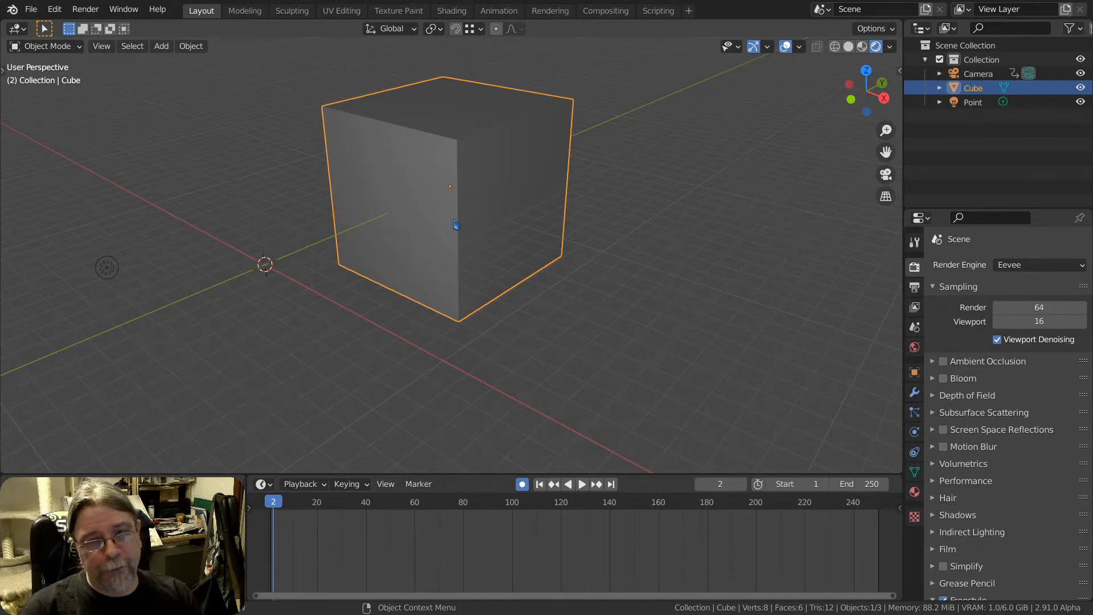
pyautogui.moveTo(420, 230); pyautogui.dragTo(459, 234, button='middle')
pyautogui.scroll(1, 459, 235)
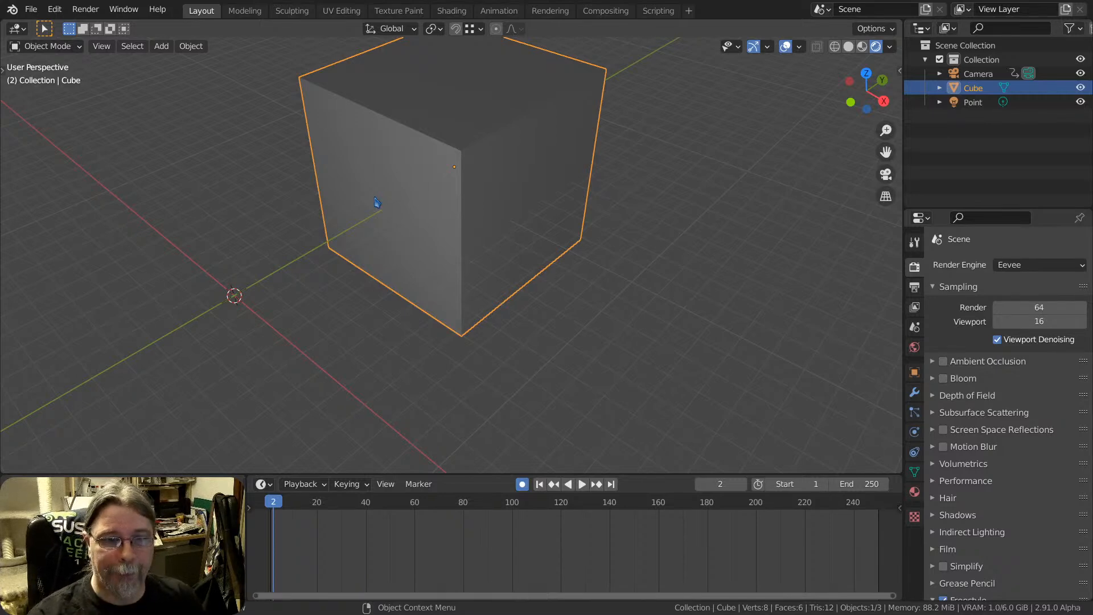
pyautogui.keyDown('shift'); pyautogui.moveTo(412, 189); pyautogui.dragTo(447, 239, button='middle'); pyautogui.keyUp('shift')
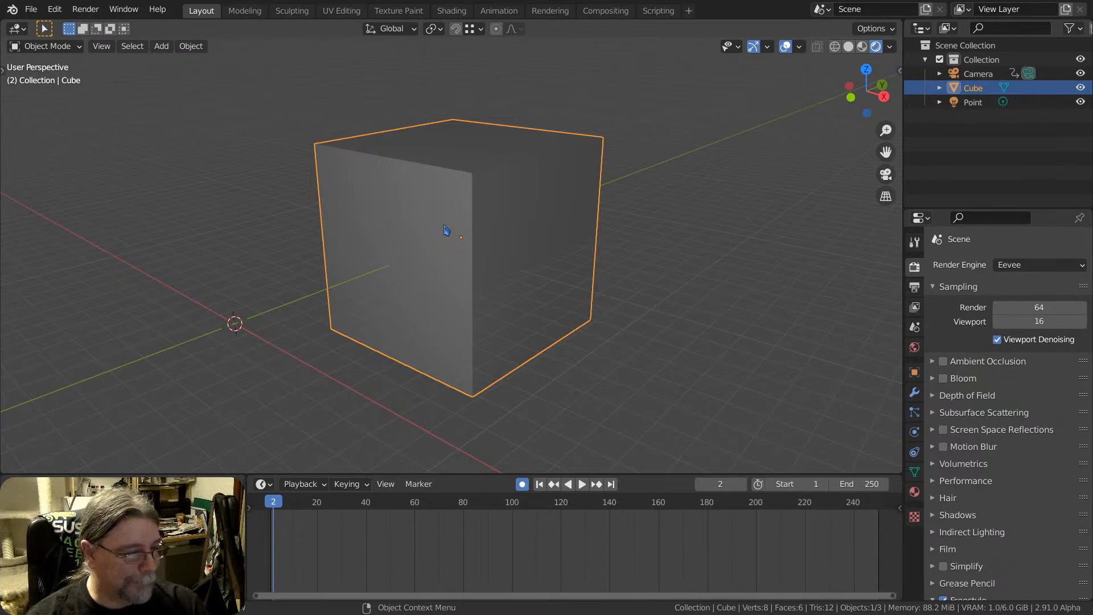
pyautogui.moveTo(500, 268); pyautogui.dragTo(473, 242, button='middle')
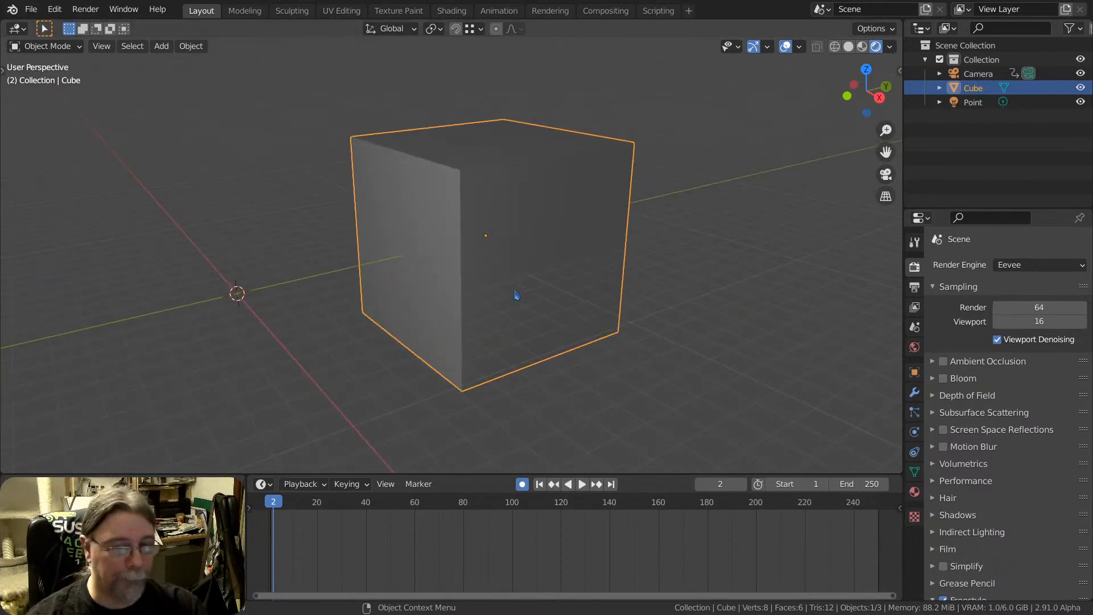
pyautogui.moveTo(566, 239)
pyautogui.mouseDown(button='middle')
pyautogui.moveTo(560, 250)
pyautogui.moveTo(571, 251)
pyautogui.mouseUp(button='middle')
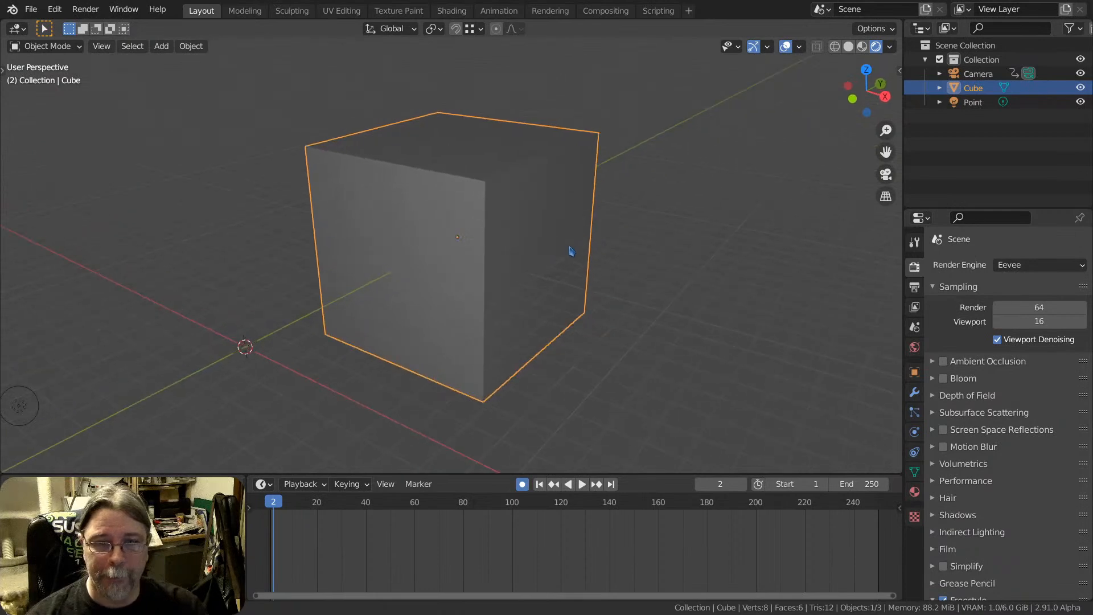
pyautogui.moveTo(535, 312)
pyautogui.mouseDown(button='middle')
pyautogui.moveTo(552, 285)
pyautogui.moveTo(555, 297)
pyautogui.moveTo(522, 302)
pyautogui.mouseUp(button='middle')
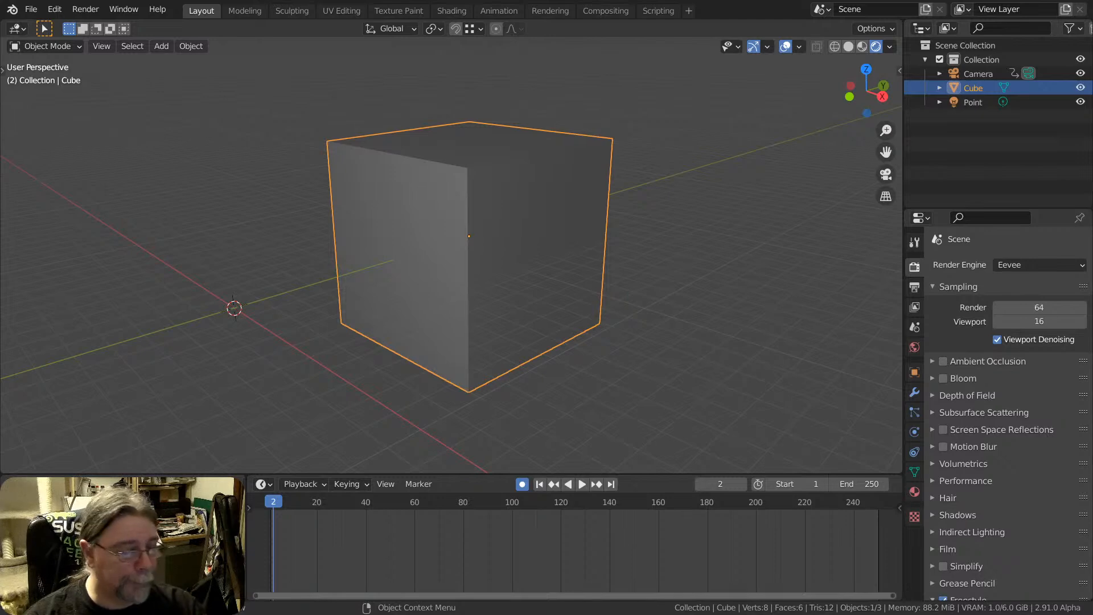
pyautogui.moveTo(500, 275); pyautogui.dragTo(476, 281, button='middle')
pyautogui.moveTo(484, 196)
pyautogui.mouseDown(button='middle')
pyautogui.moveTo(480, 210)
pyautogui.moveTo(407, 227)
pyautogui.moveTo(487, 209)
pyautogui.mouseUp(button='middle')
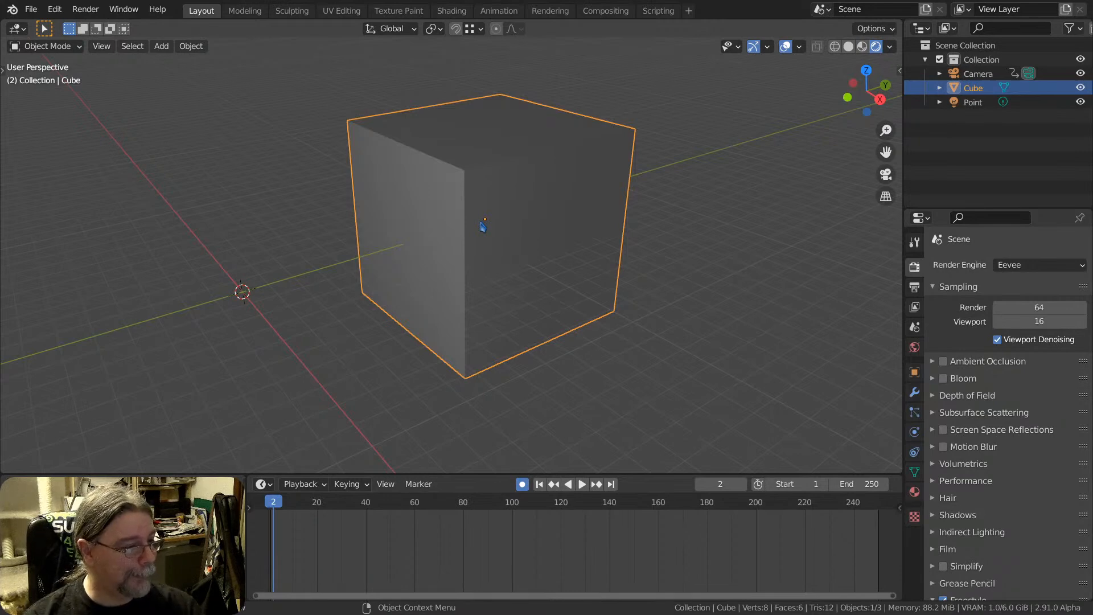
pyautogui.moveTo(499, 266); pyautogui.dragTo(537, 271, button='middle')
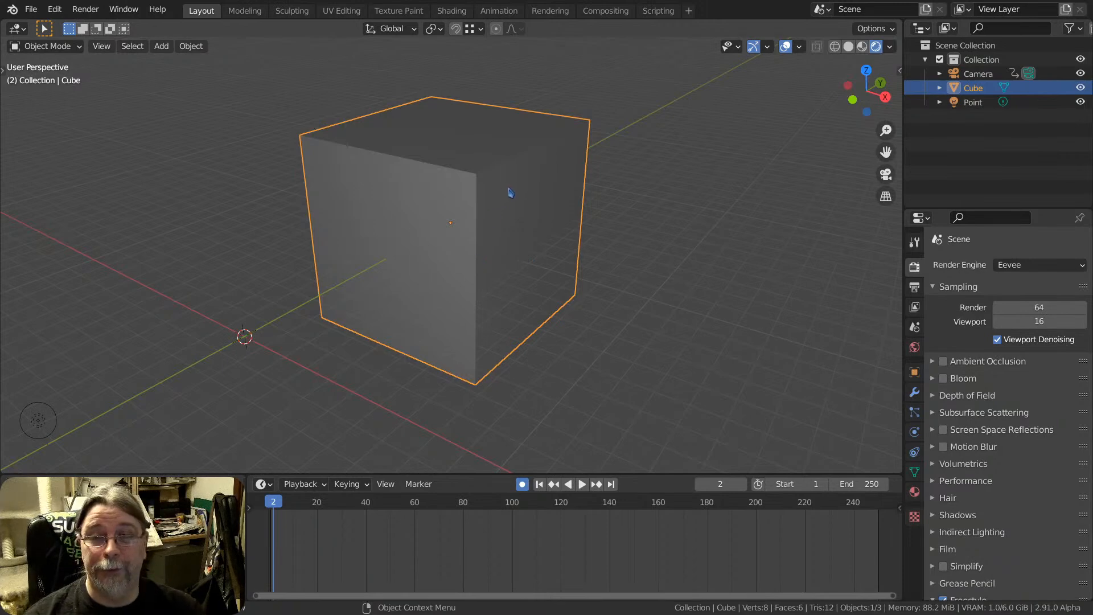
# Check the Blender feature notes in the Scripting workspace, and return to the Layout workspace
pyautogui.click(660, 11)
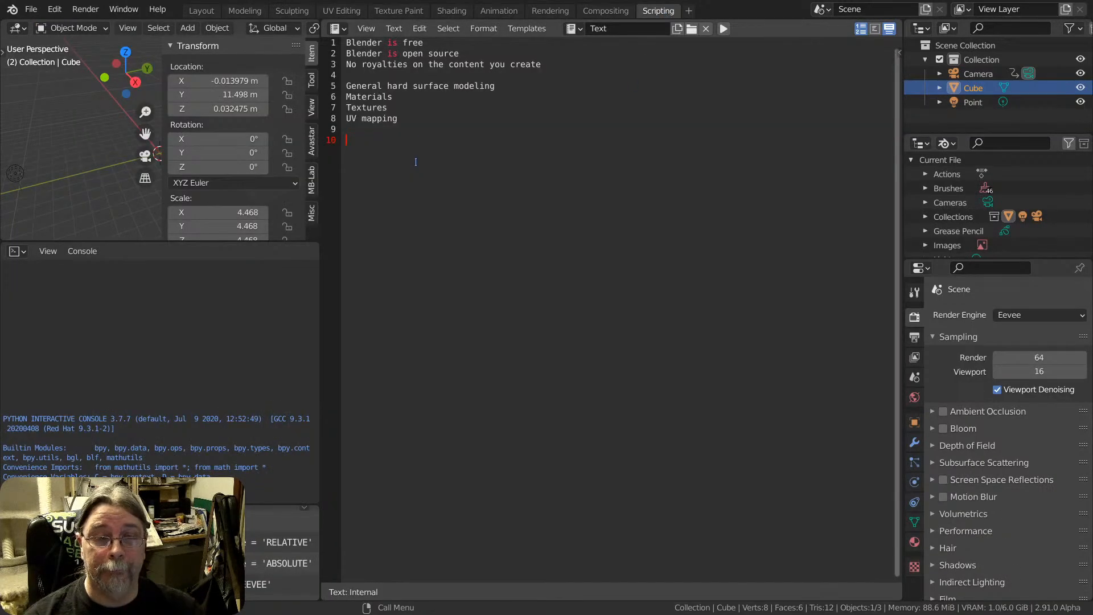
pyautogui.click(202, 12)
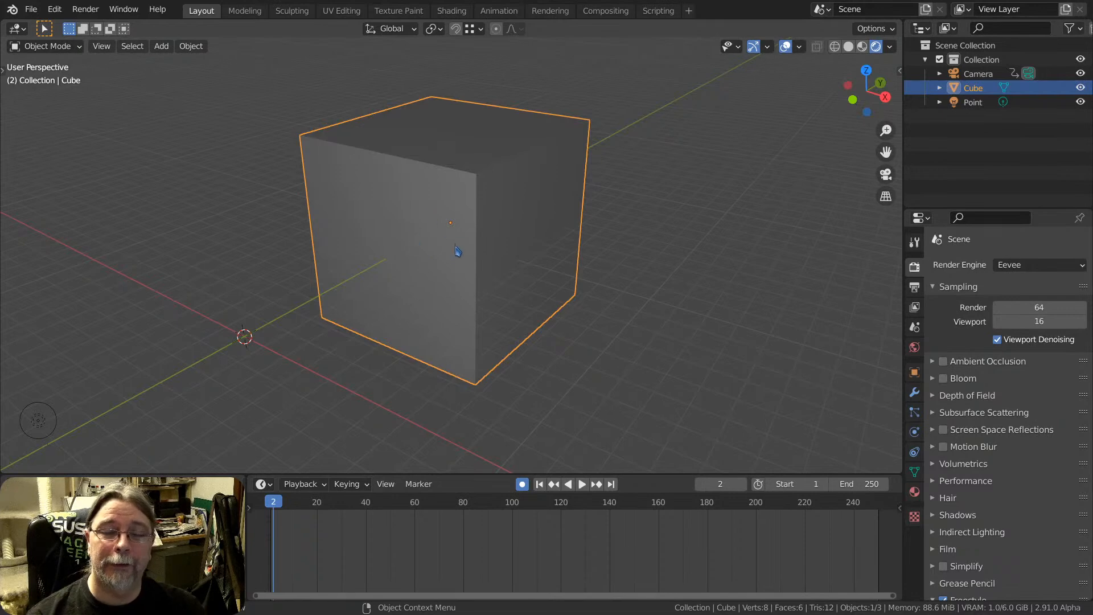
pyautogui.moveTo(450, 271)
pyautogui.mouseDown(button='middle')
pyautogui.moveTo(438, 282)
pyautogui.moveTo(439, 260)
pyautogui.mouseUp(button='middle')
pyautogui.moveTo(456, 340); pyautogui.dragTo(446, 300, button='middle')
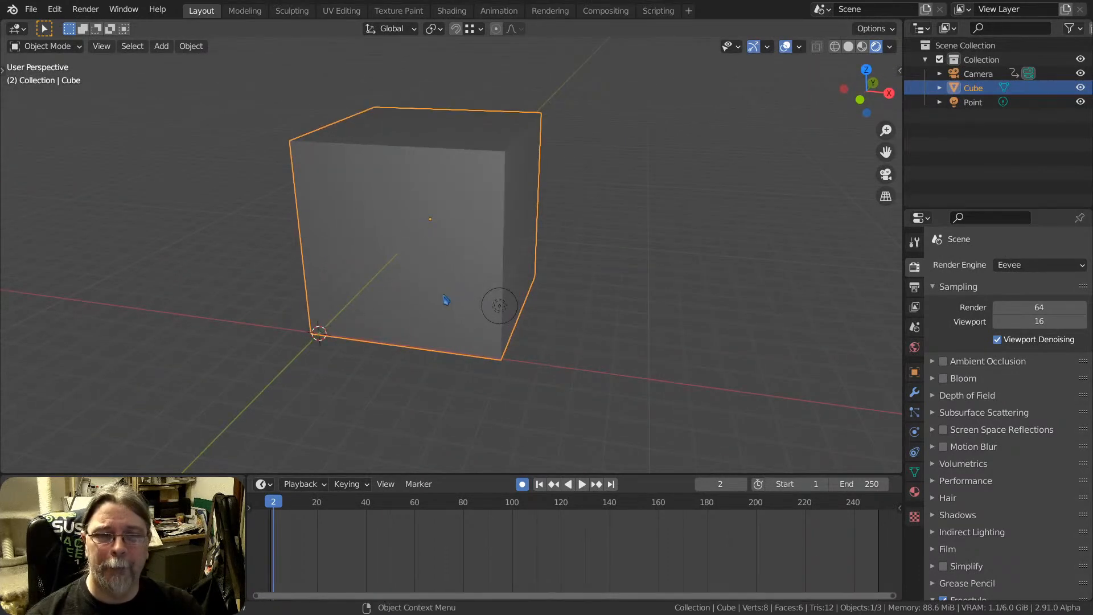